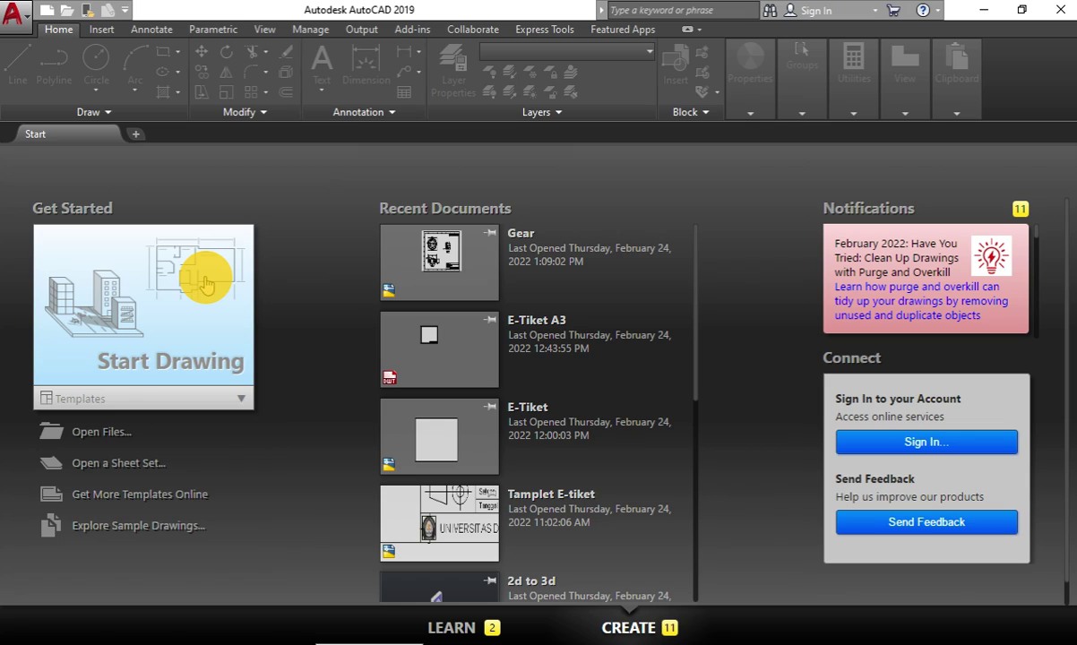
Start a new blank drawing, Drawing1, from the Start tab.
left_click(206, 284)
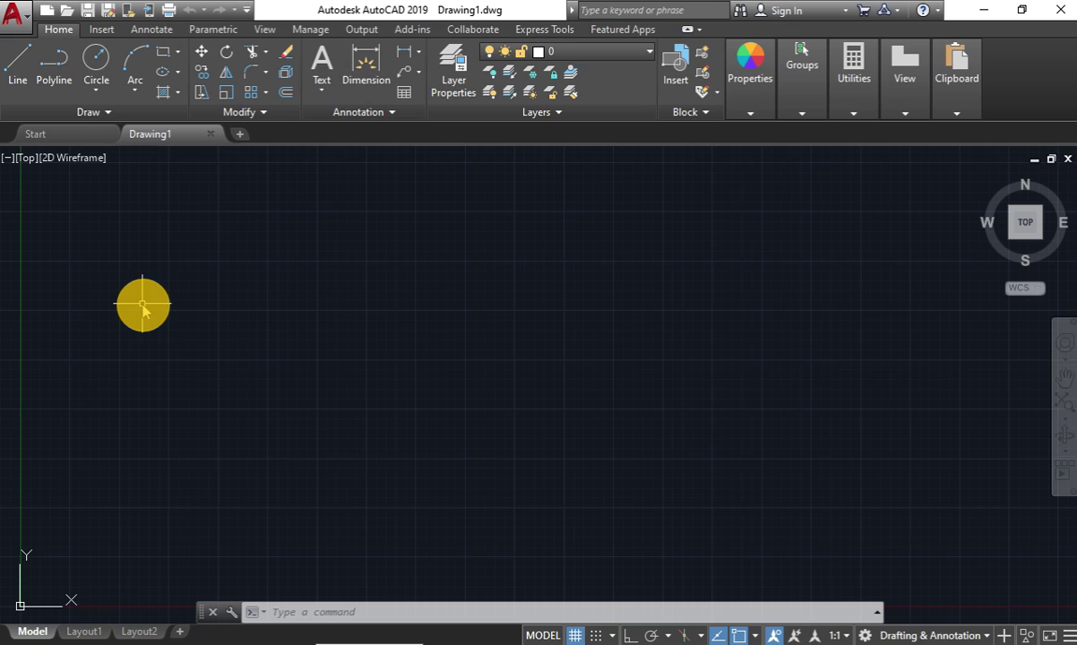
Using UNITS, set length precision to 0 and the insertion scale to Millimeters.
type("units")
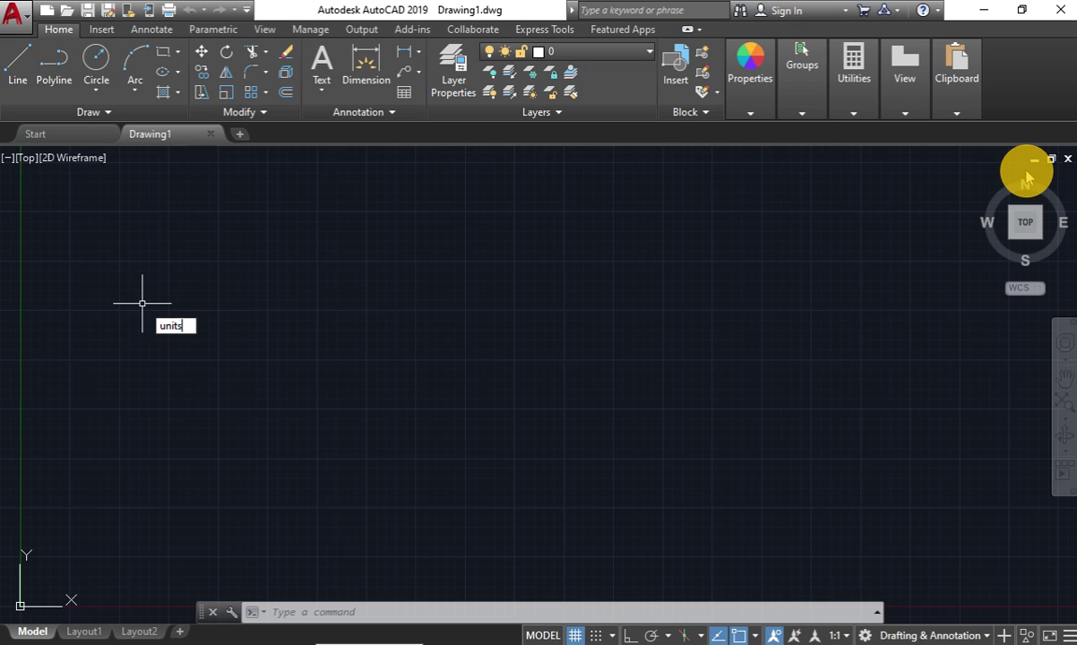
left_click(1023, 225)
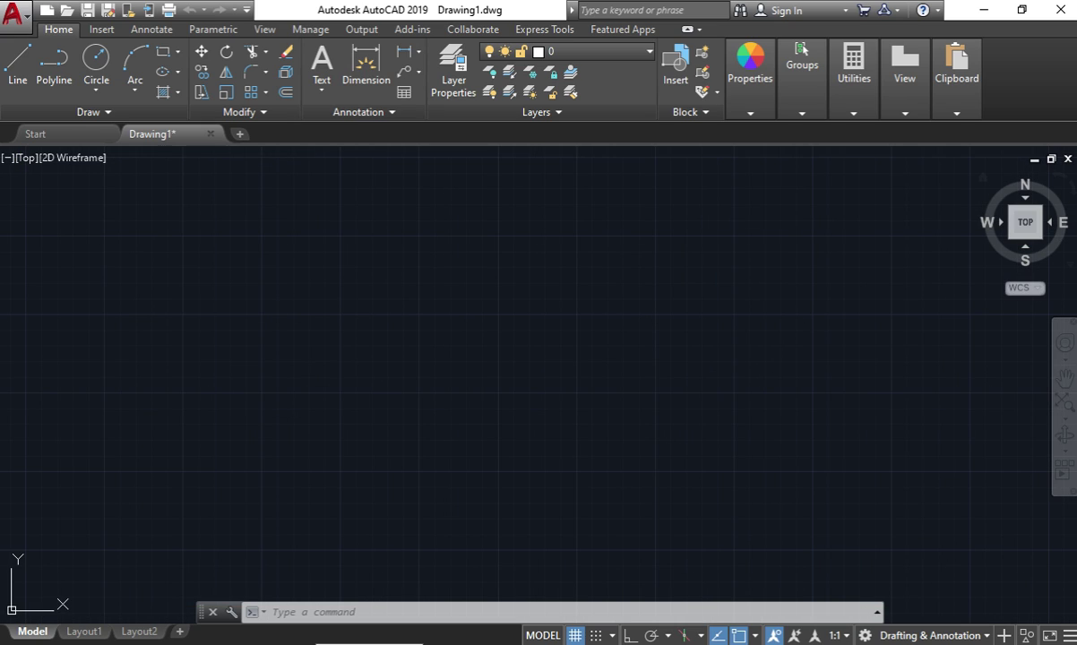
left_click(376, 274)
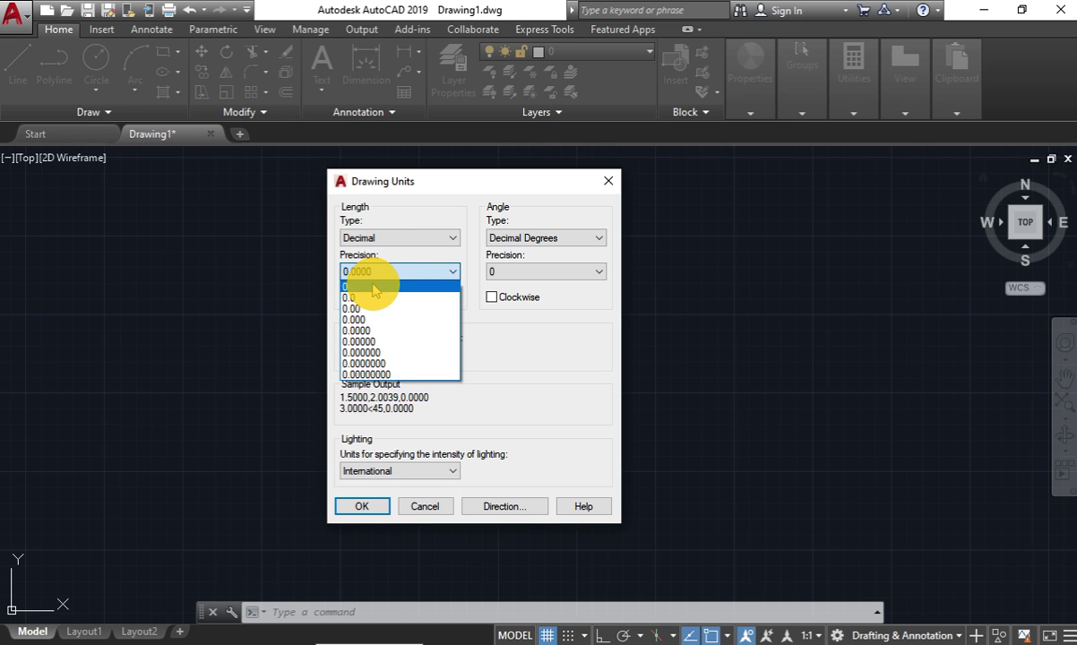
left_click(361, 286)
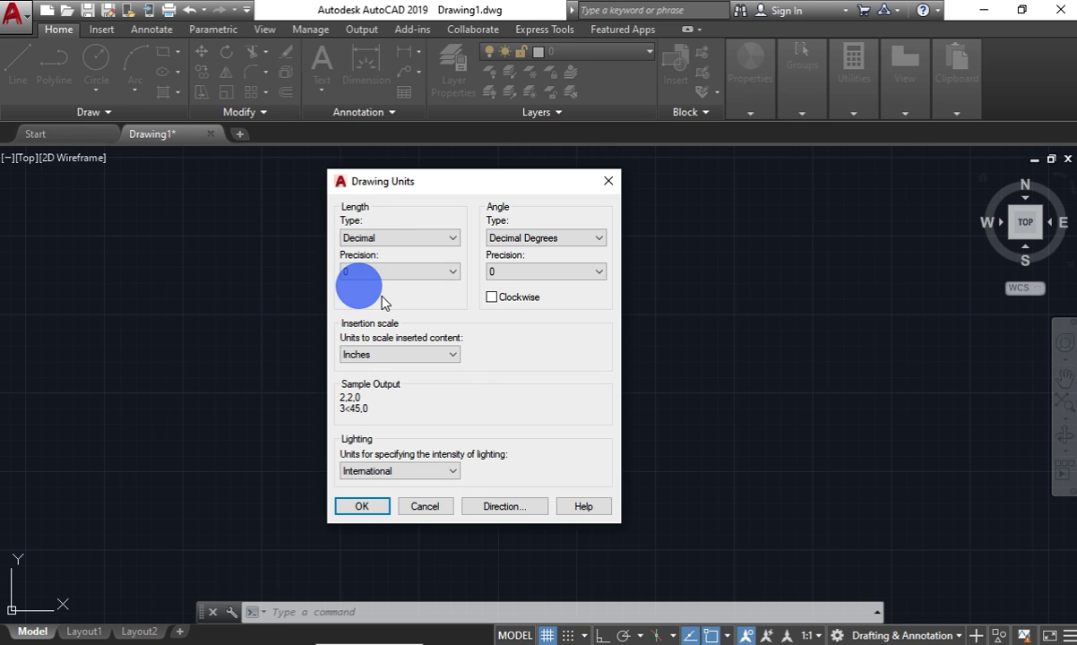
left_click(358, 354)
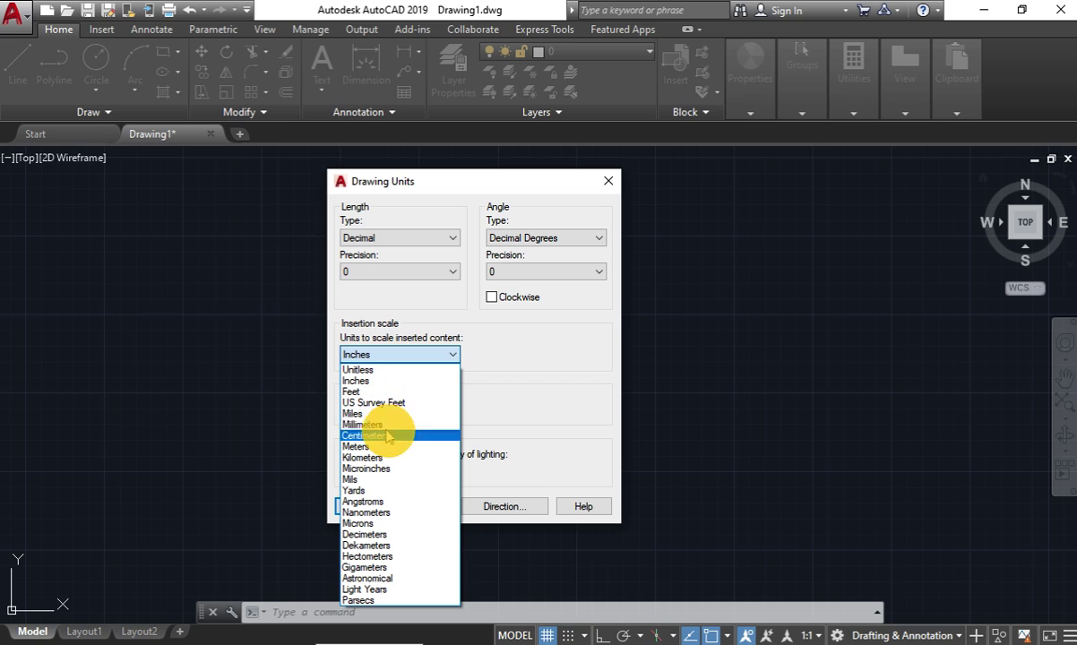
left_click(367, 425)
left_click(354, 506)
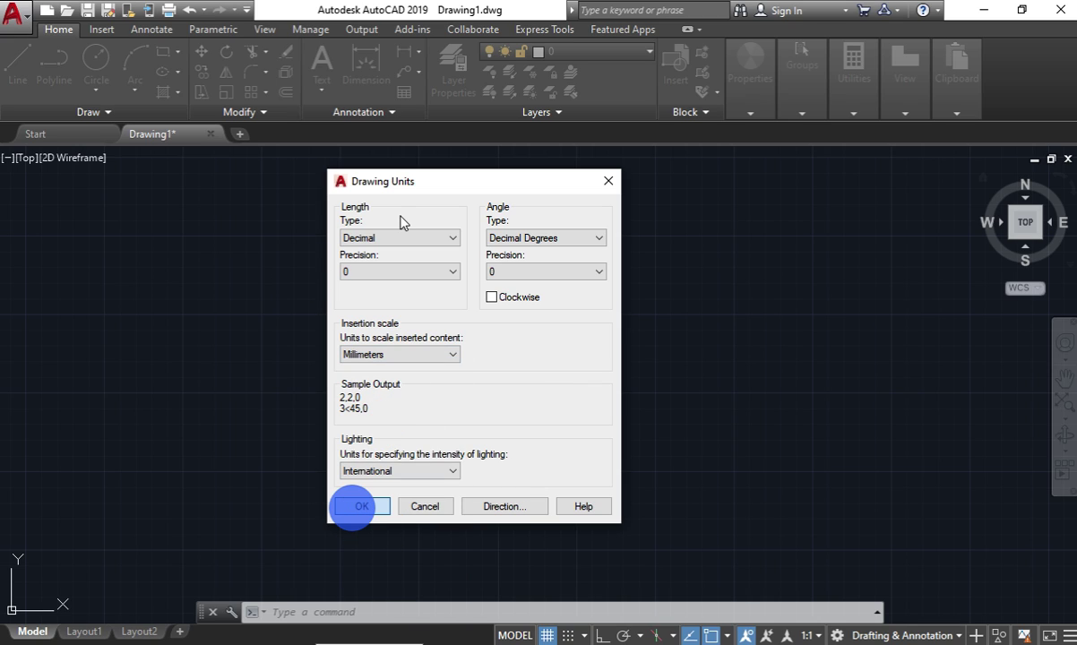
left_click(504, 109)
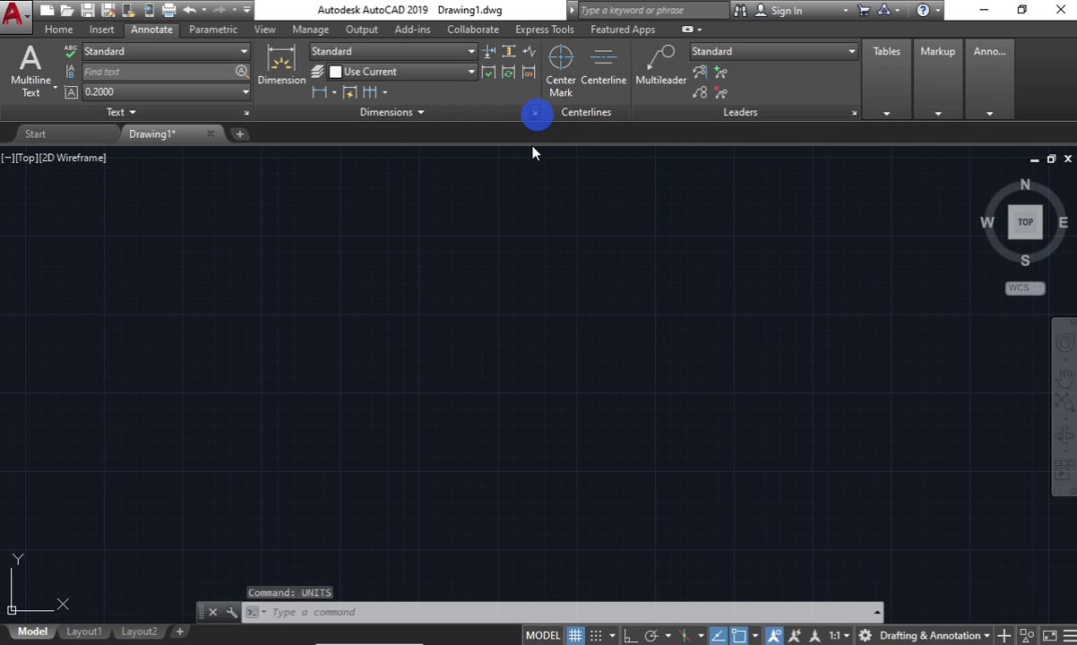
Give the Standard dimension style overall scale 4 and precision 0, and make it current.
left_click(336, 75)
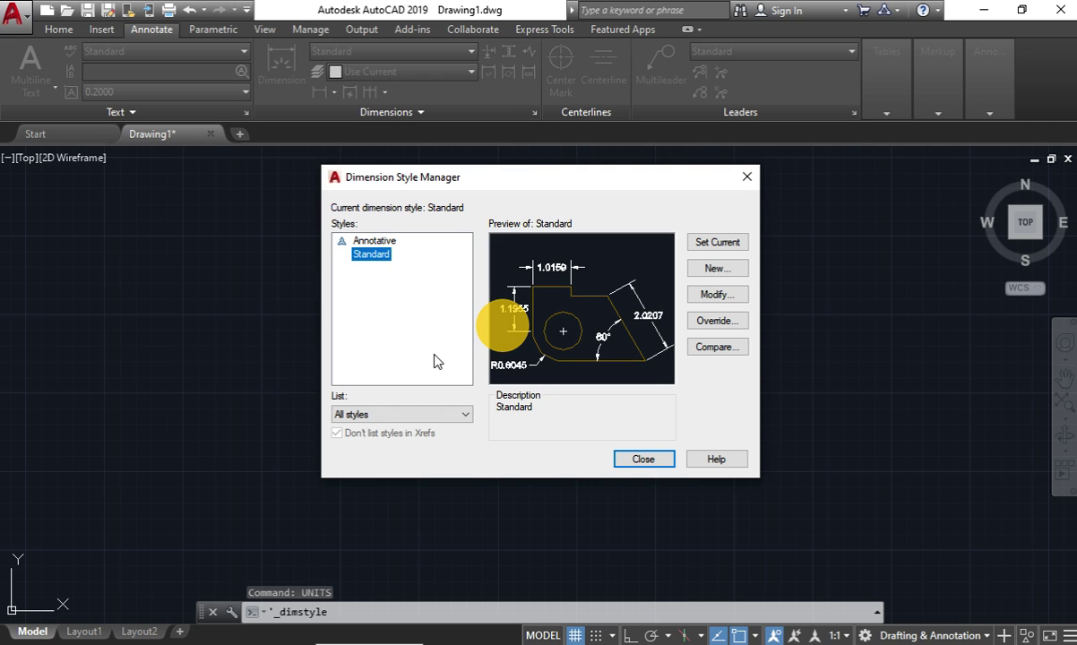
key("alt+m")
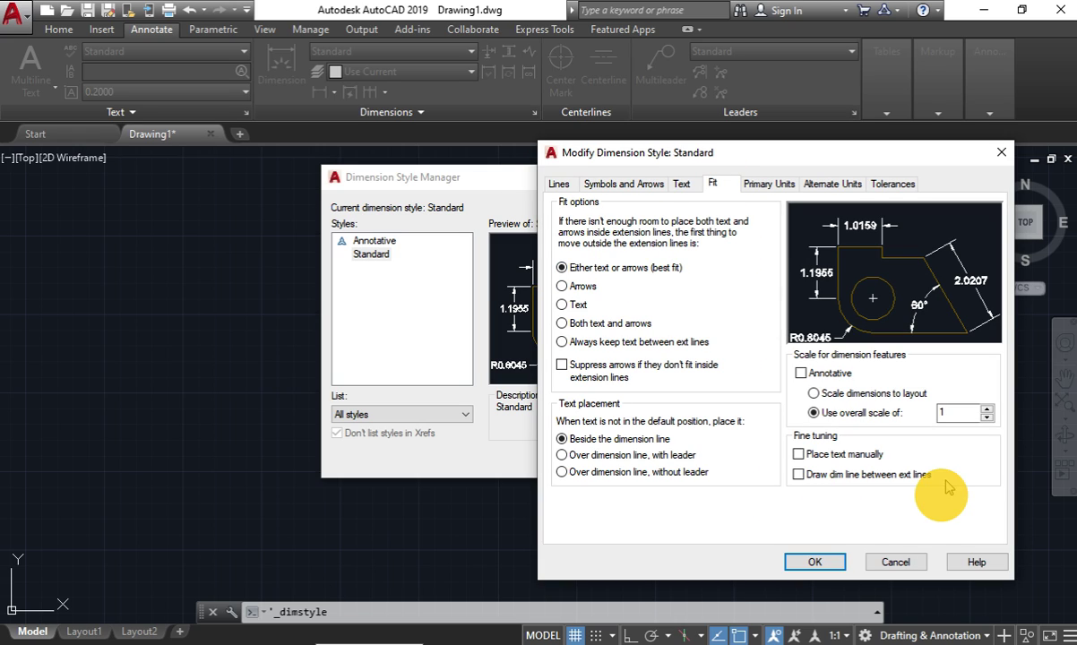
double_click(962, 413)
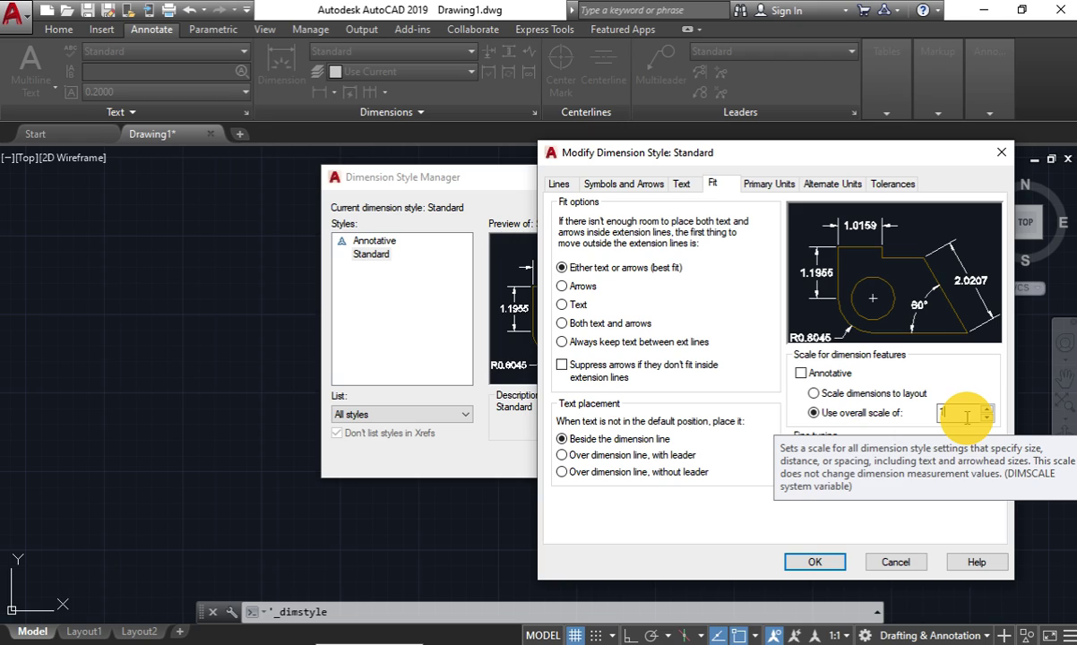
key("BackSpace")
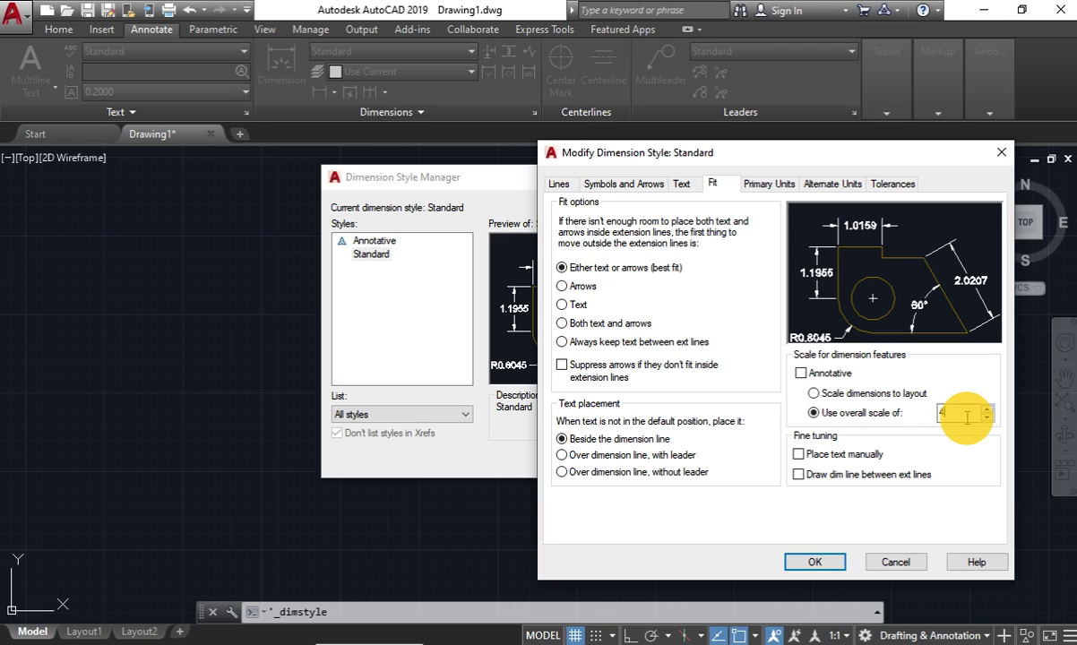
type("4")
left_click(754, 185)
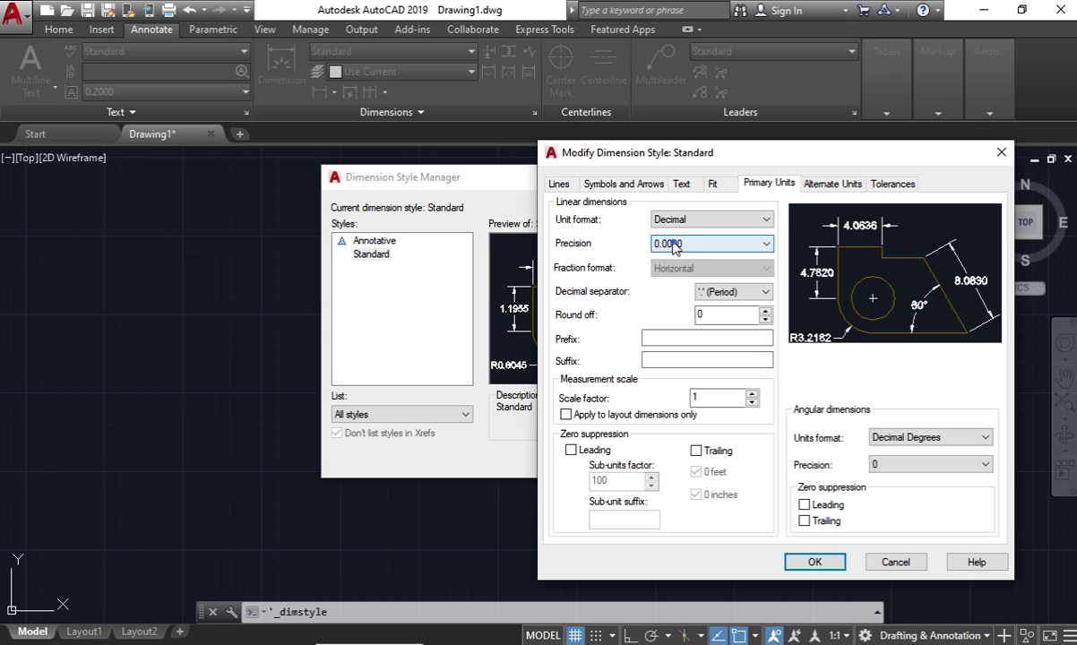
left_click(672, 242)
left_click(670, 254)
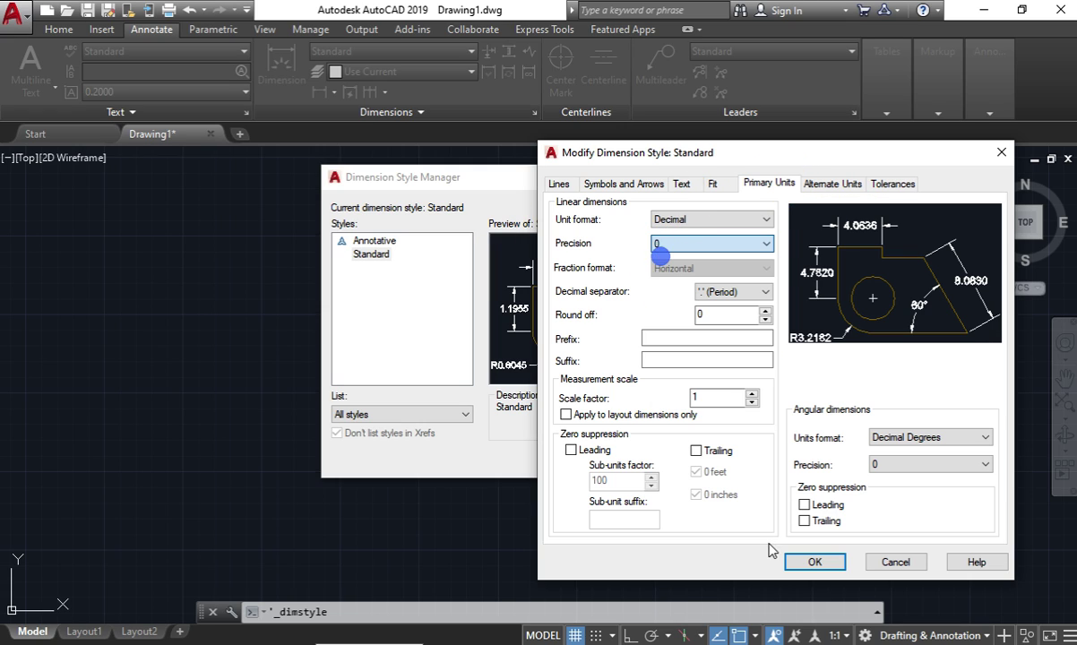
left_click(843, 562)
left_click(705, 244)
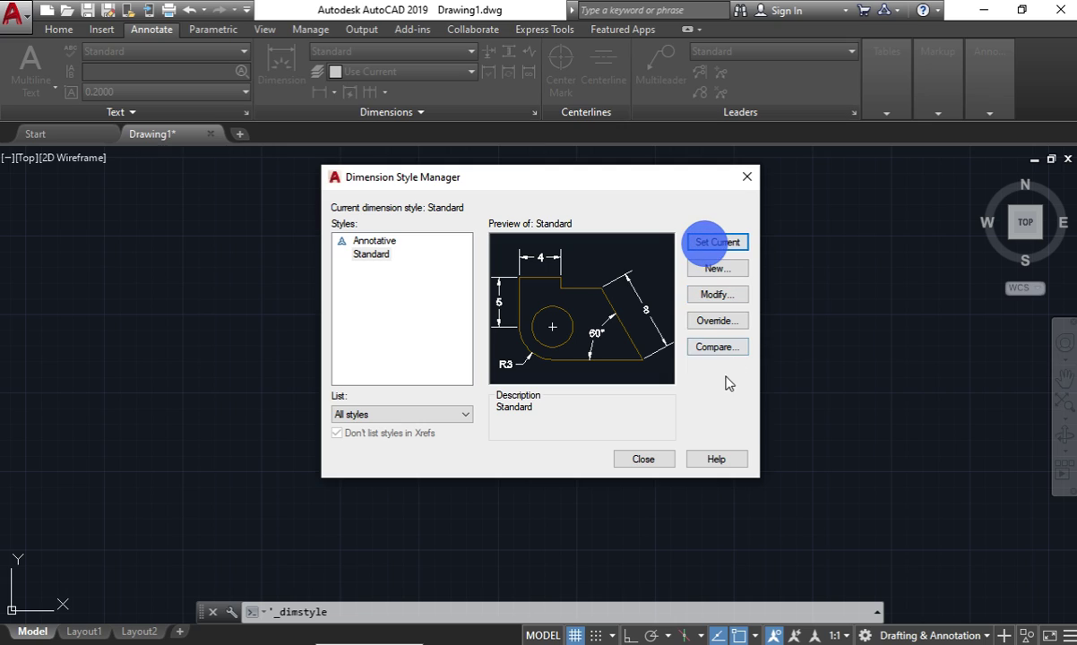
left_click(643, 461)
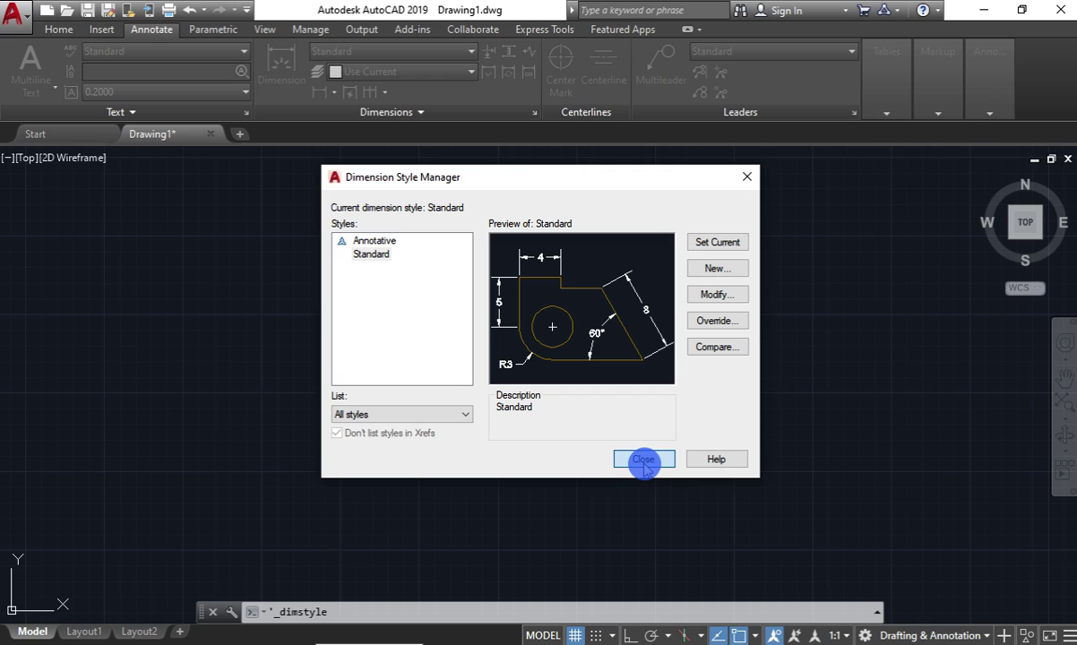
left_click(7, 158)
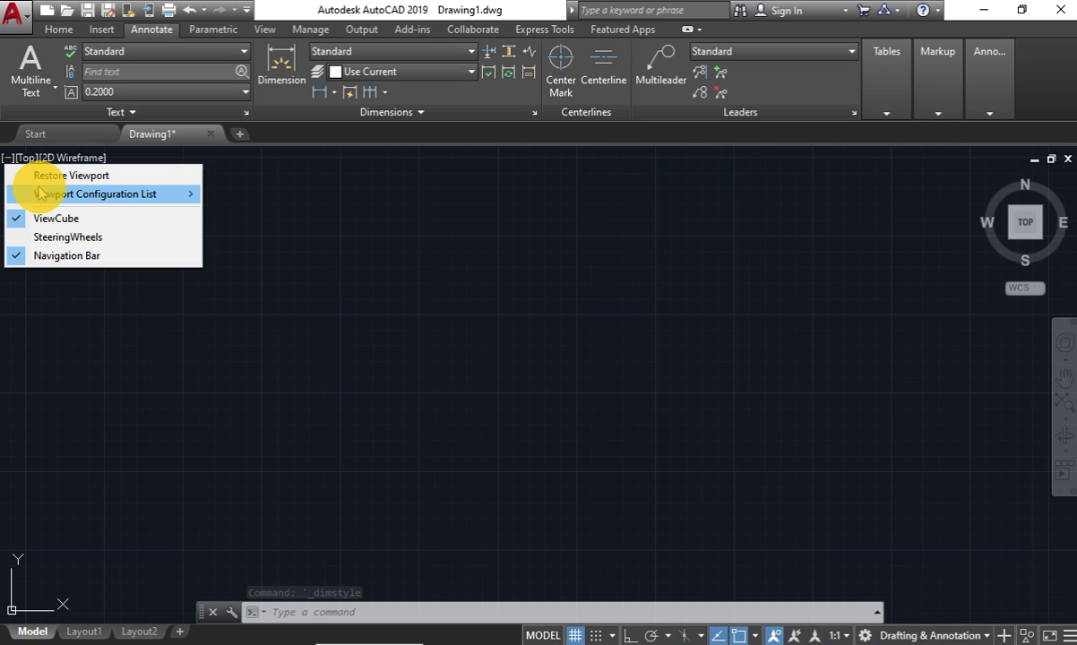
mouse_move(95, 194)
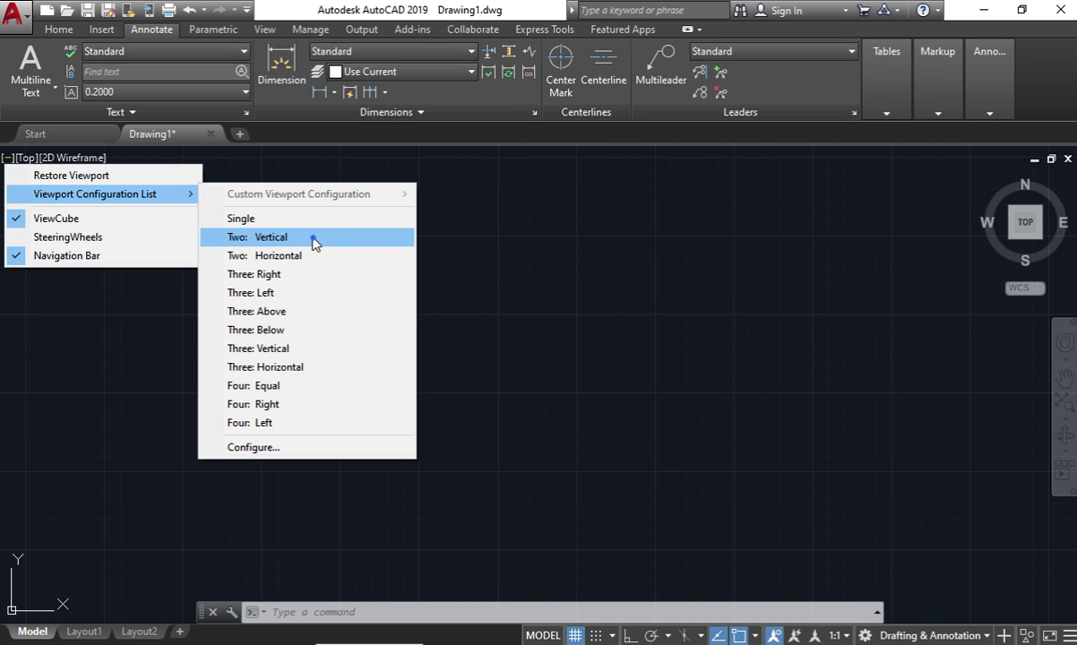
Split the view into two vertical viewports and set the right one to Conceptual.
left_click(312, 238)
left_click(619, 157)
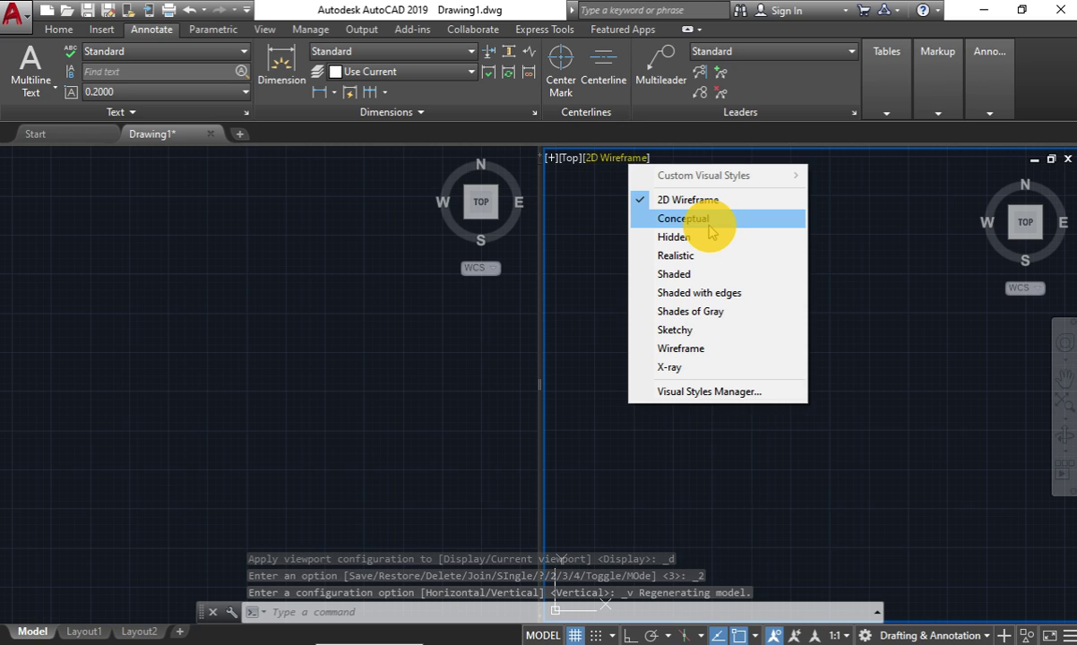
left_click(211, 339)
left_click(539, 601)
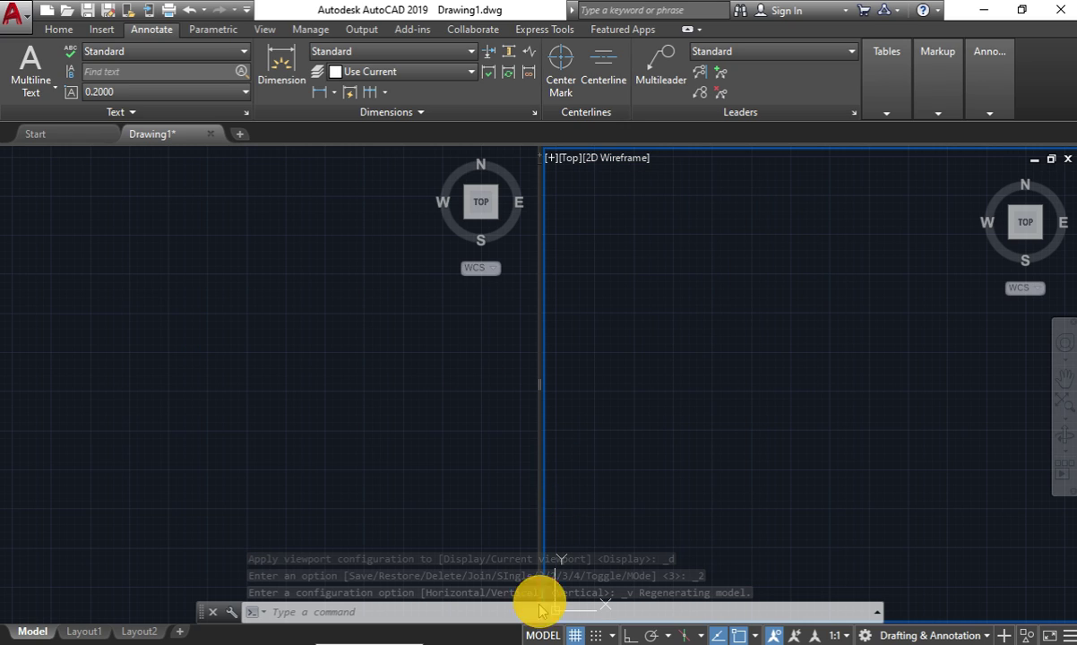
Turn the grid off in both viewports and switch Ortho on.
key("F7")
left_click(120, 524)
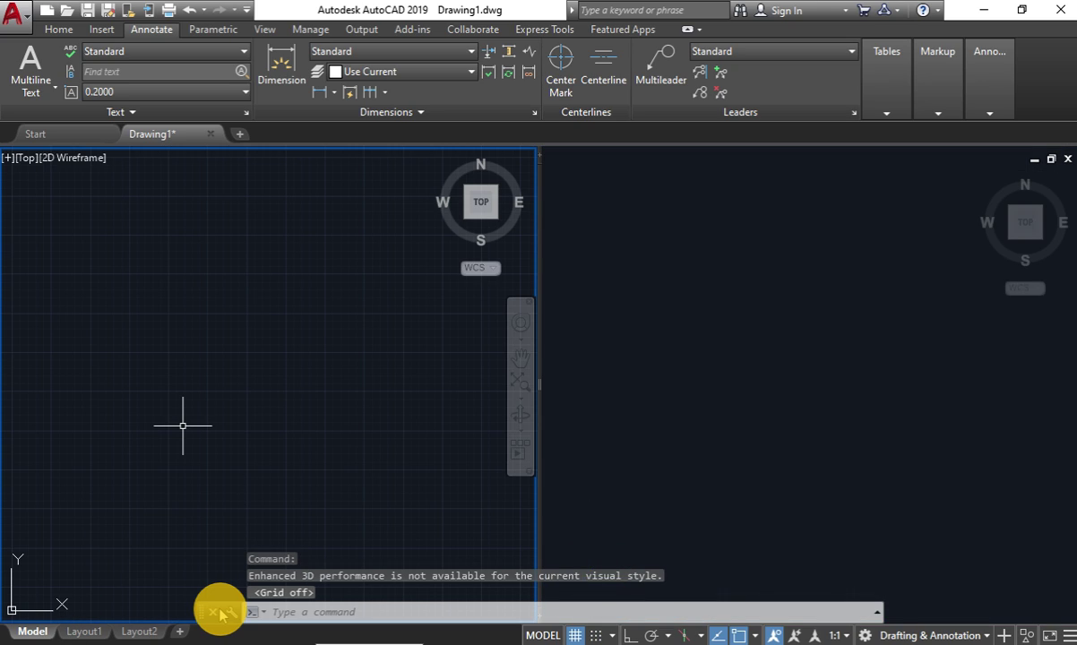
left_click(575, 635)
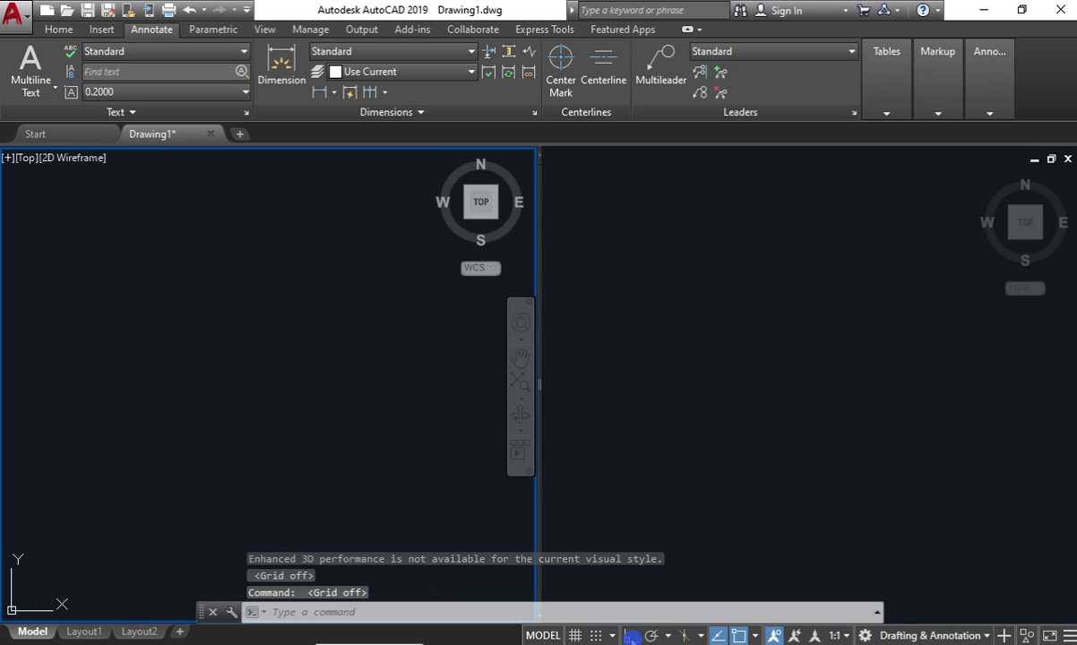
left_click(631, 637)
left_click(59, 28)
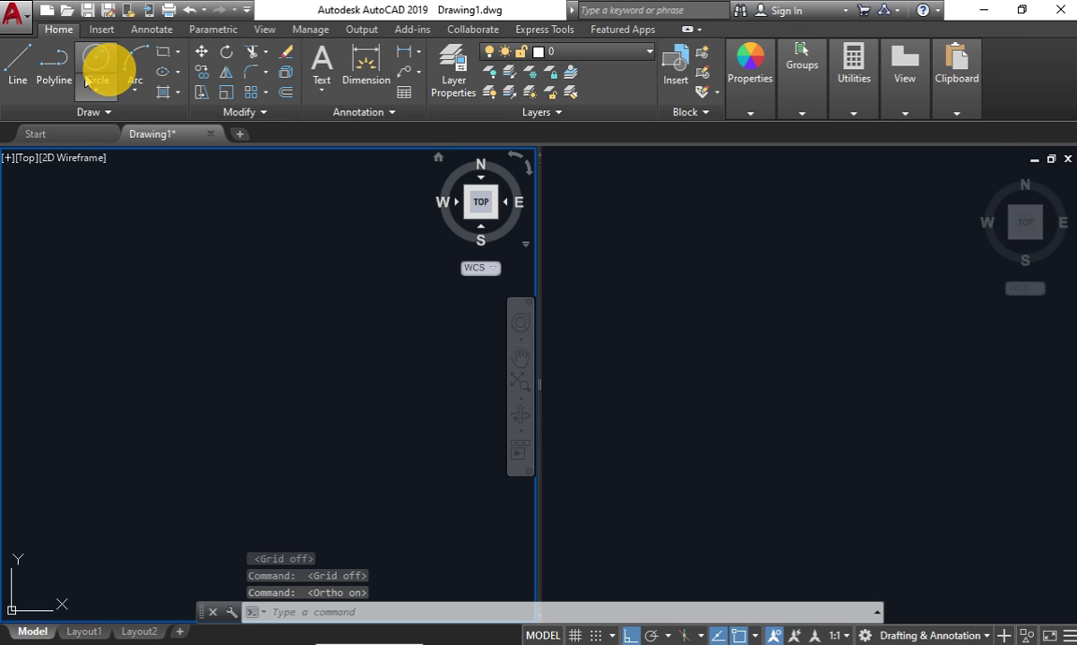
Draw a 6-sided polygon circumscribed about a radius-10 circle in the left viewport.
left_click(178, 51)
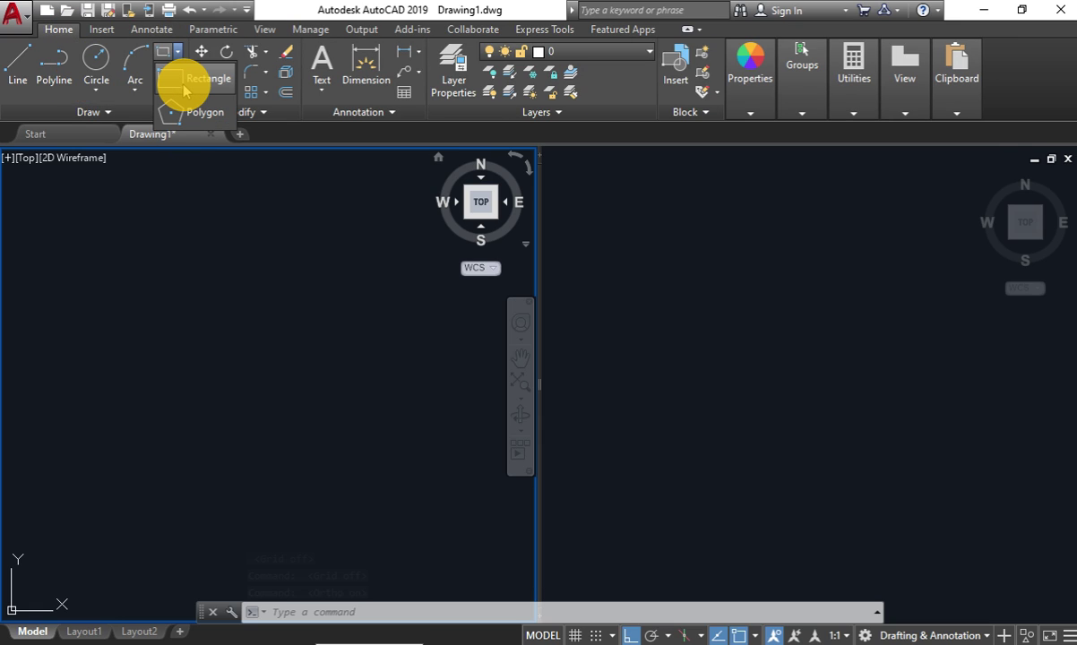
left_click(188, 80)
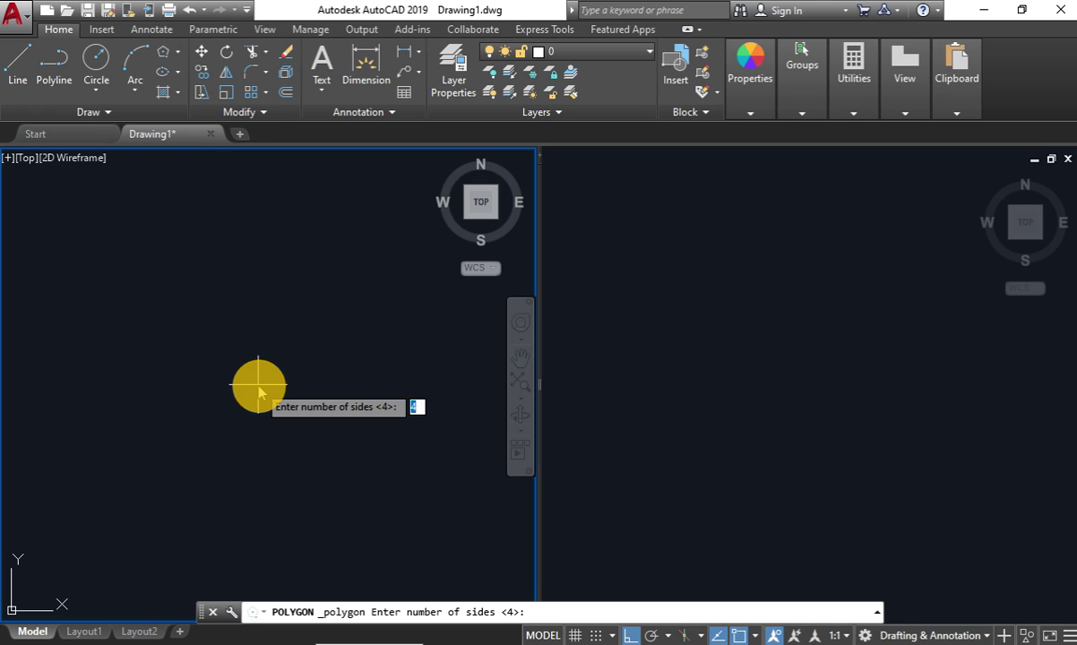
type("6")
key("Return")
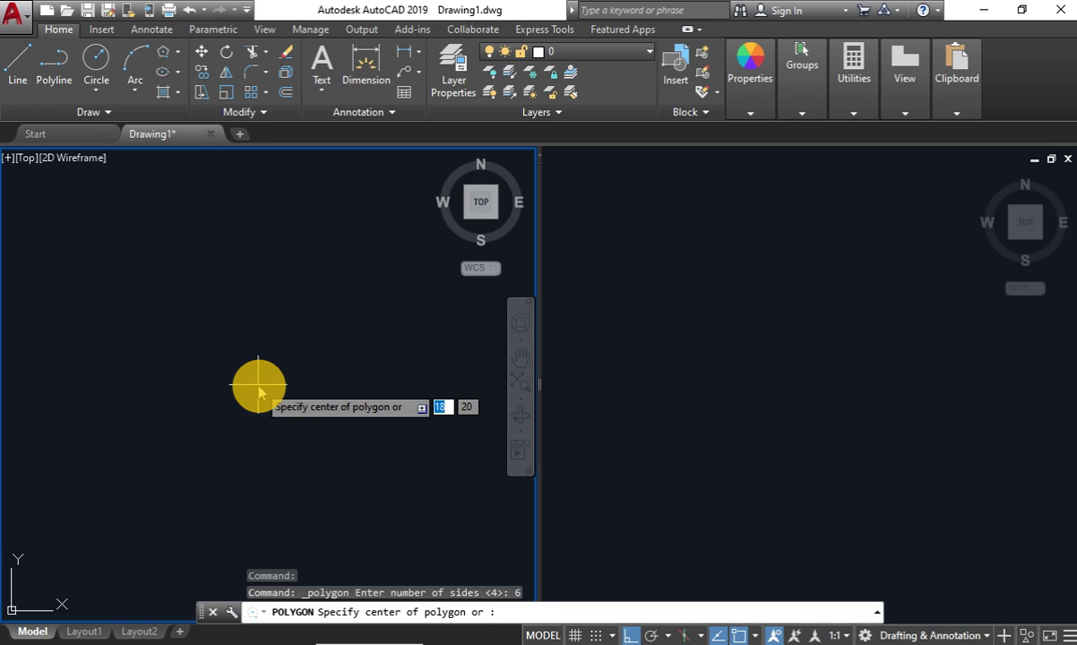
left_click(238, 382)
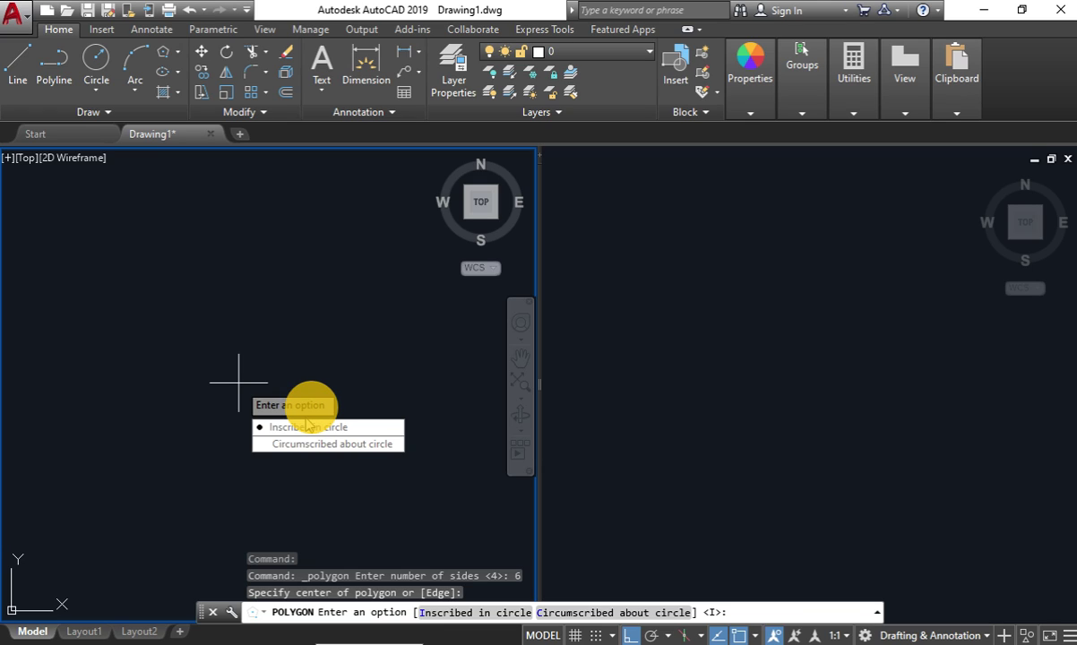
left_click(323, 443)
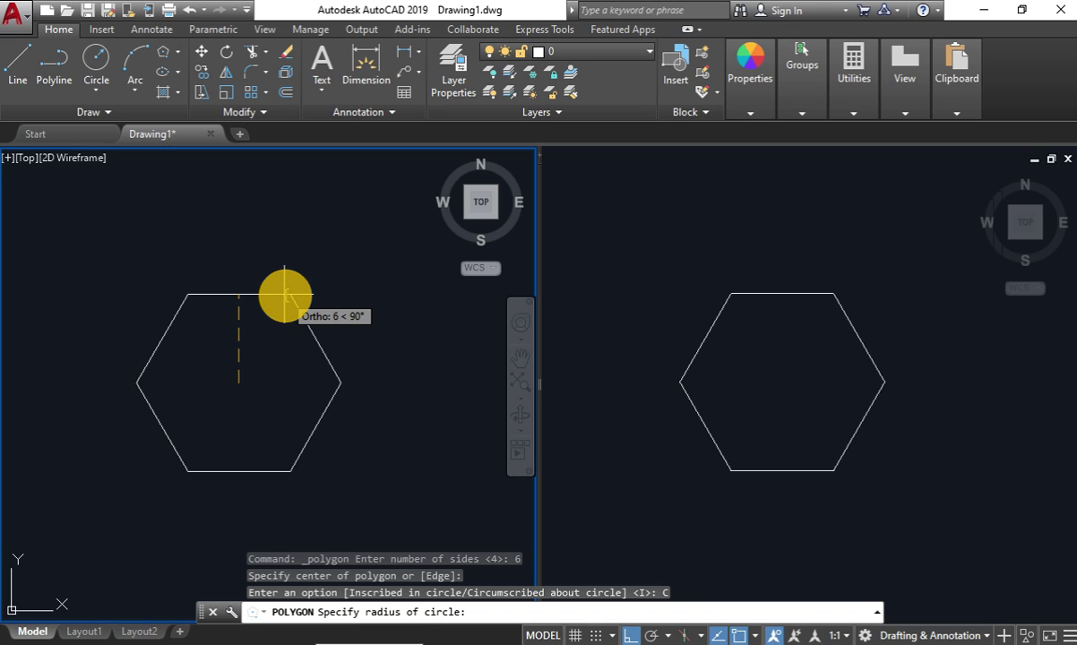
type("10")
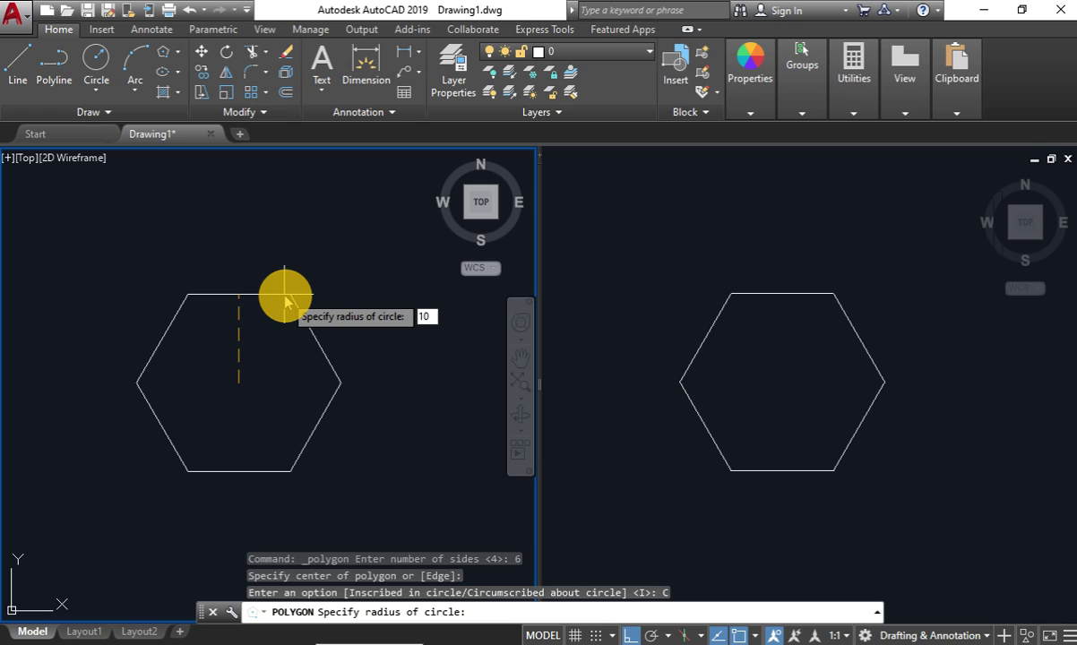
key("Return")
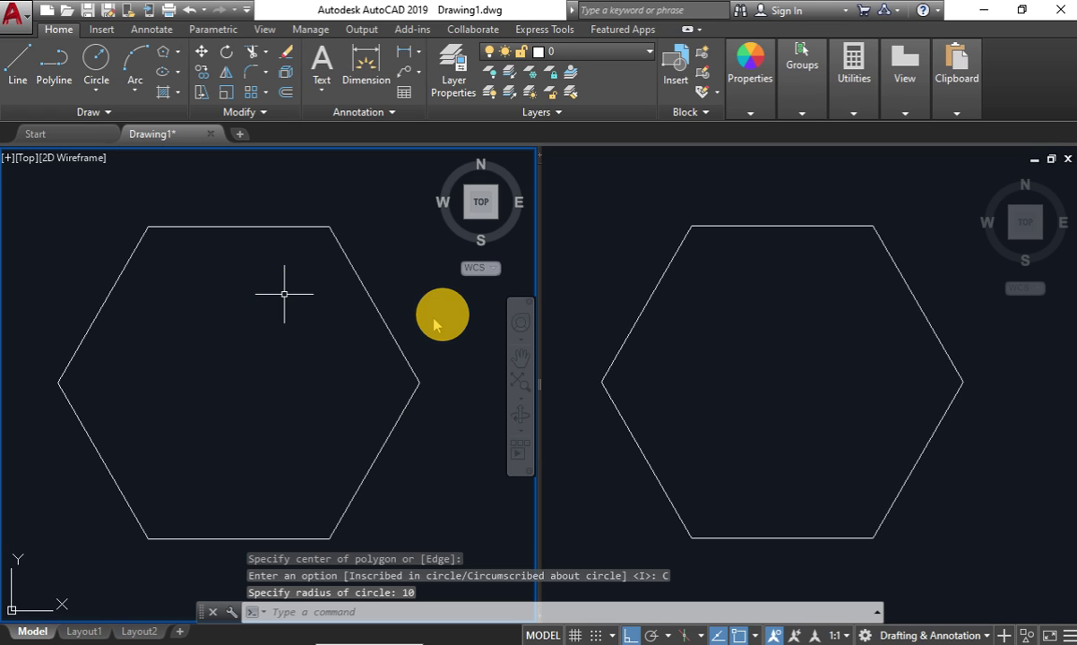
scroll(245, 363, "down", 4)
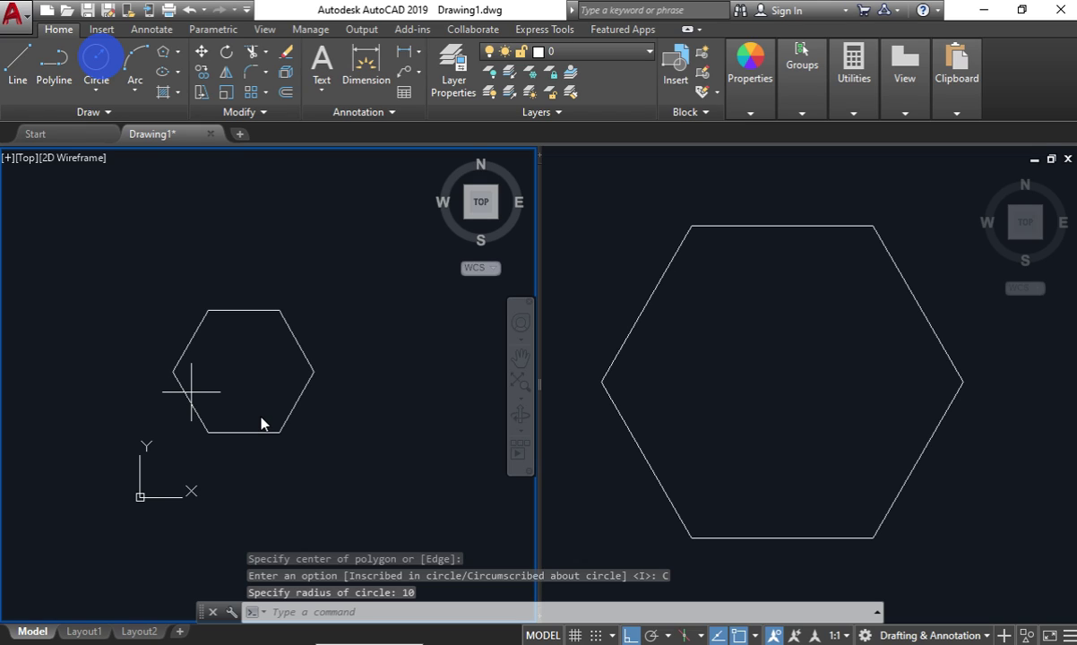
Draw a radius-8 circle at the hexagon centre, then delete it.
left_click(243, 370)
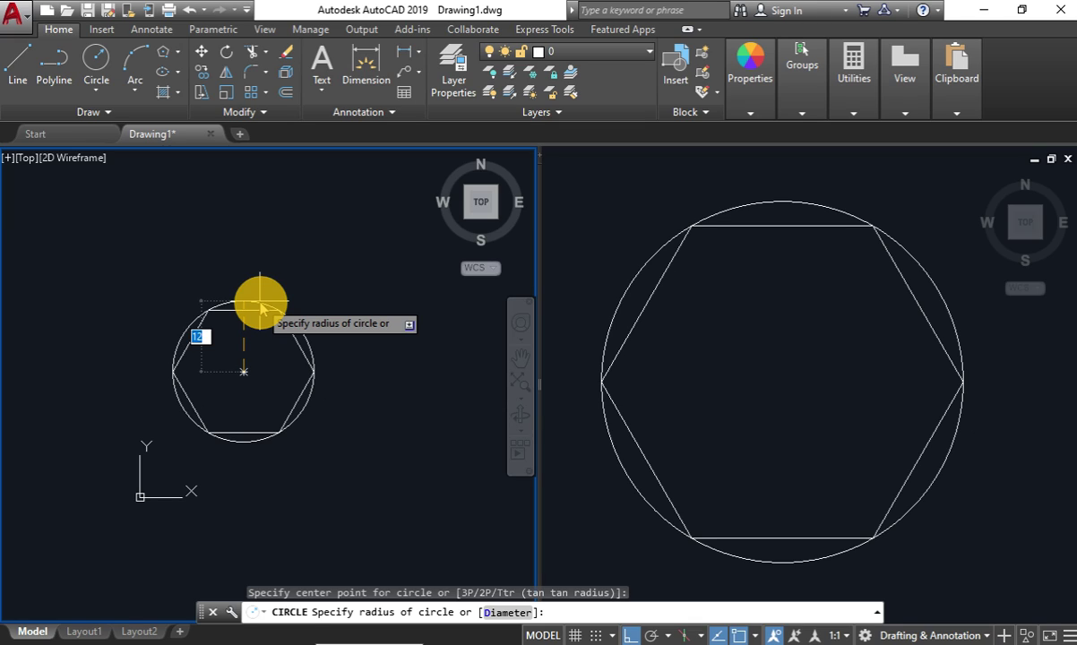
type("8")
key("Return")
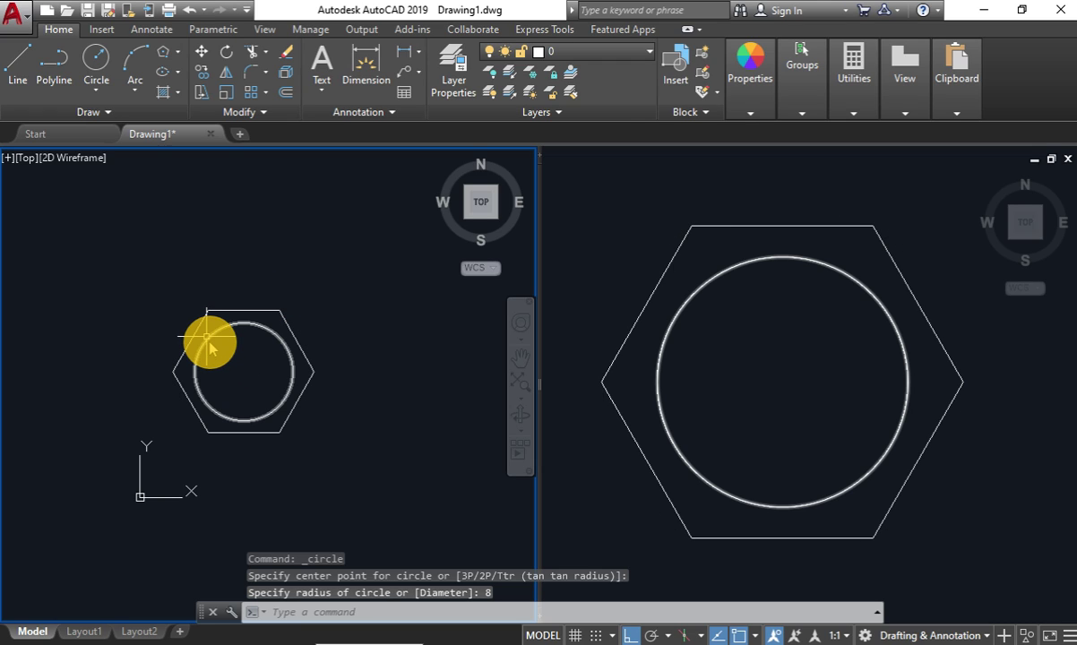
left_click(207, 337)
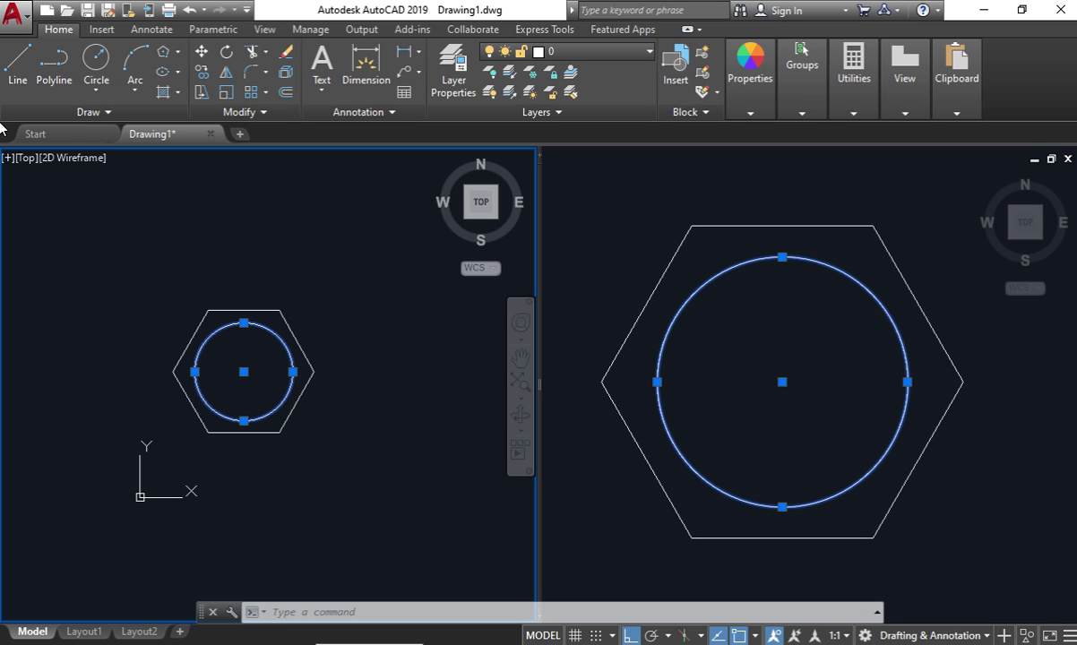
key("Delete")
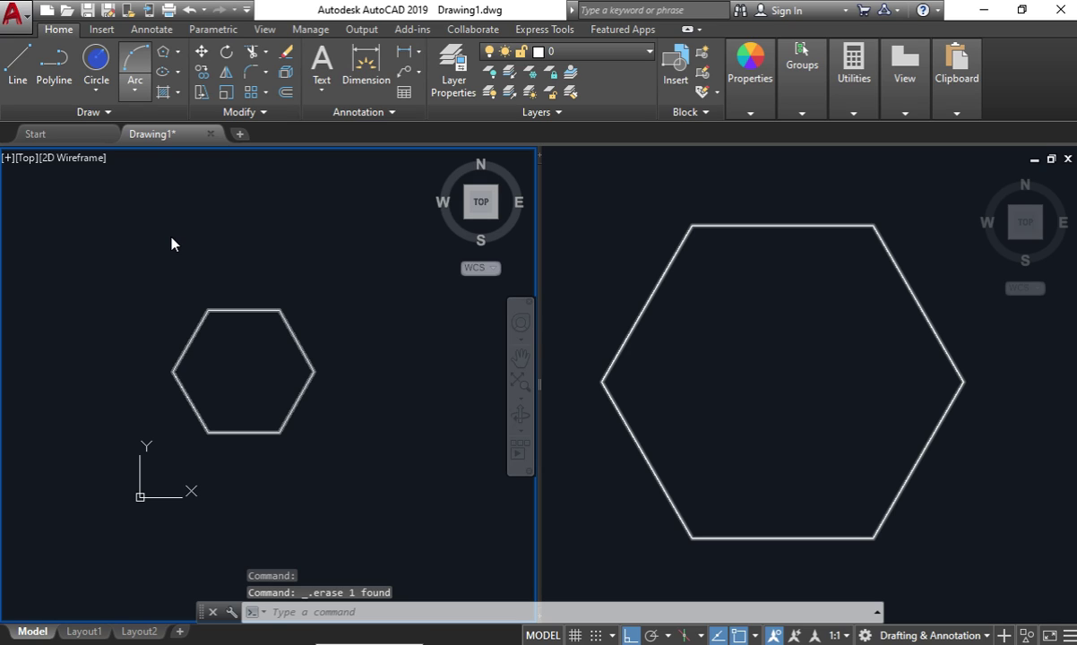
Draw a radius-7 circle centred on the hexagon.
type("c")
key("Return")
left_click(243, 371)
type("7")
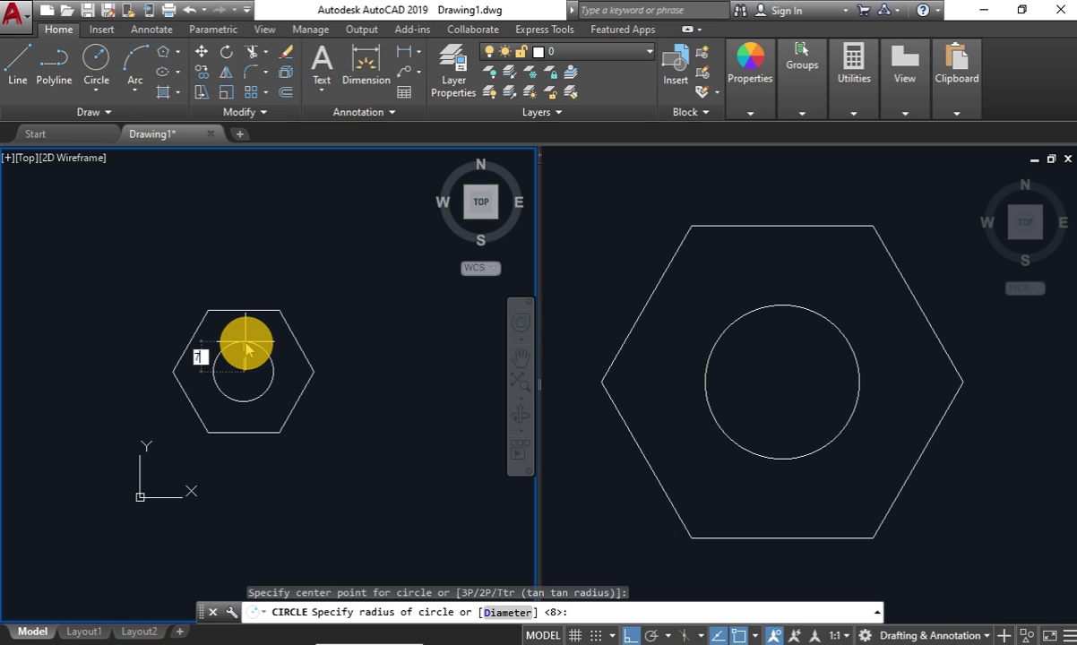
key("Return")
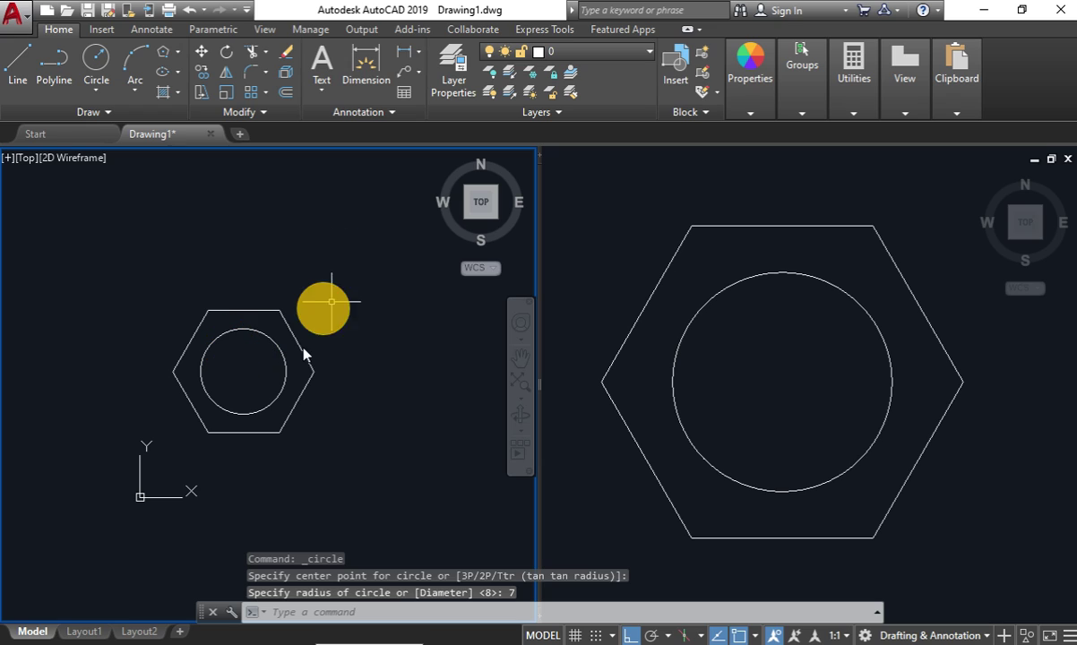
left_click(1022, 341)
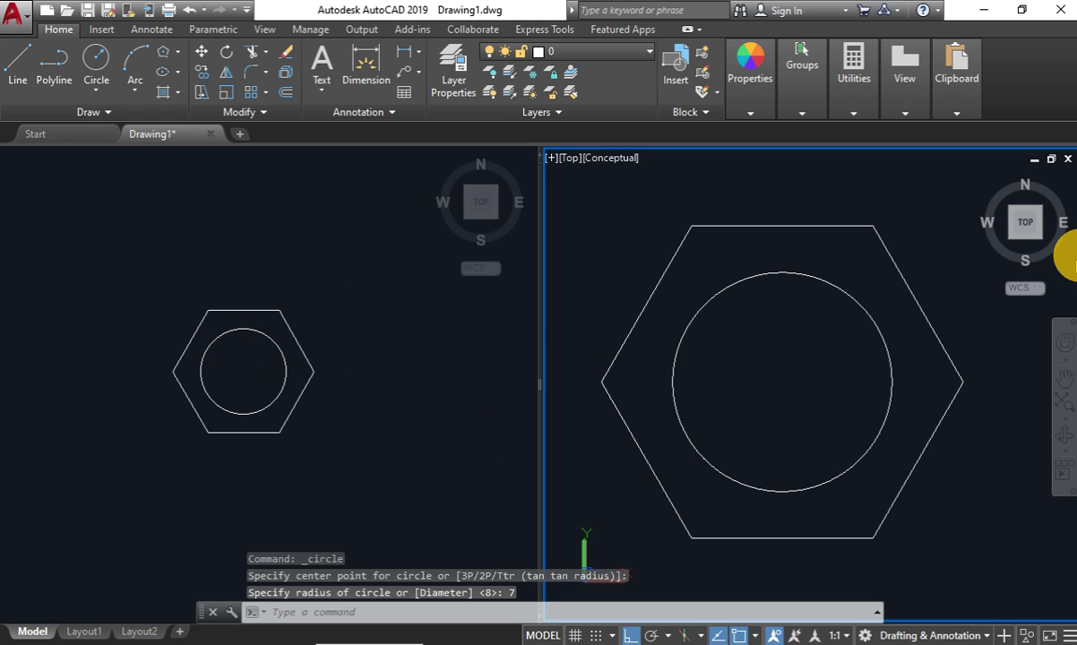
Switch the right viewport to the isometric Home view and zoom out.
right_click(1054, 284)
left_click(1027, 289)
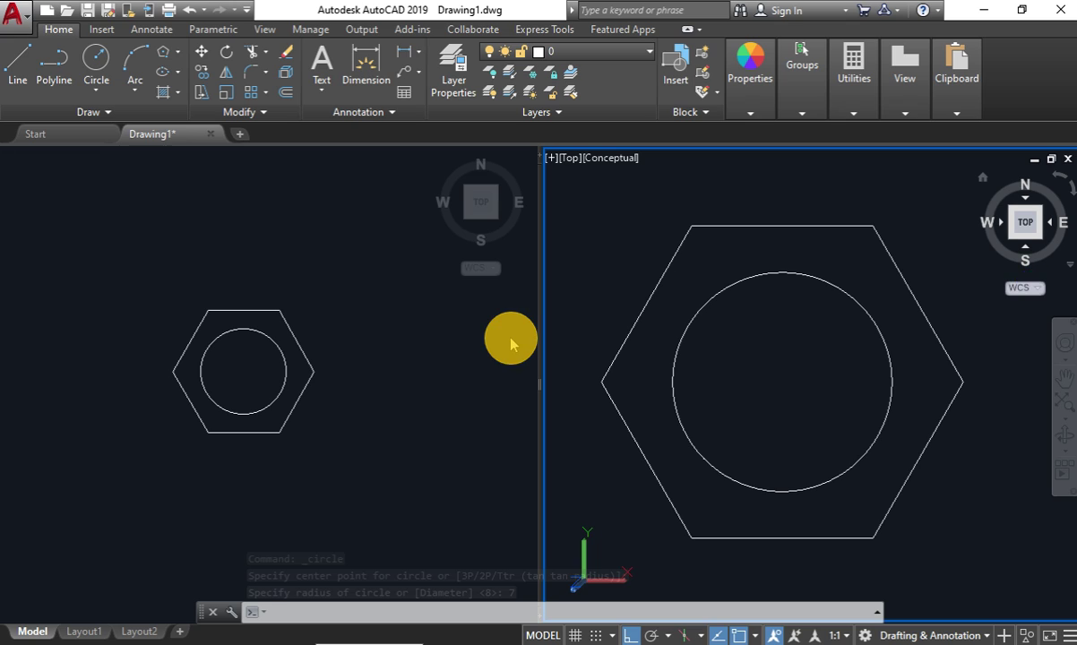
scroll(764, 397, "down", 2)
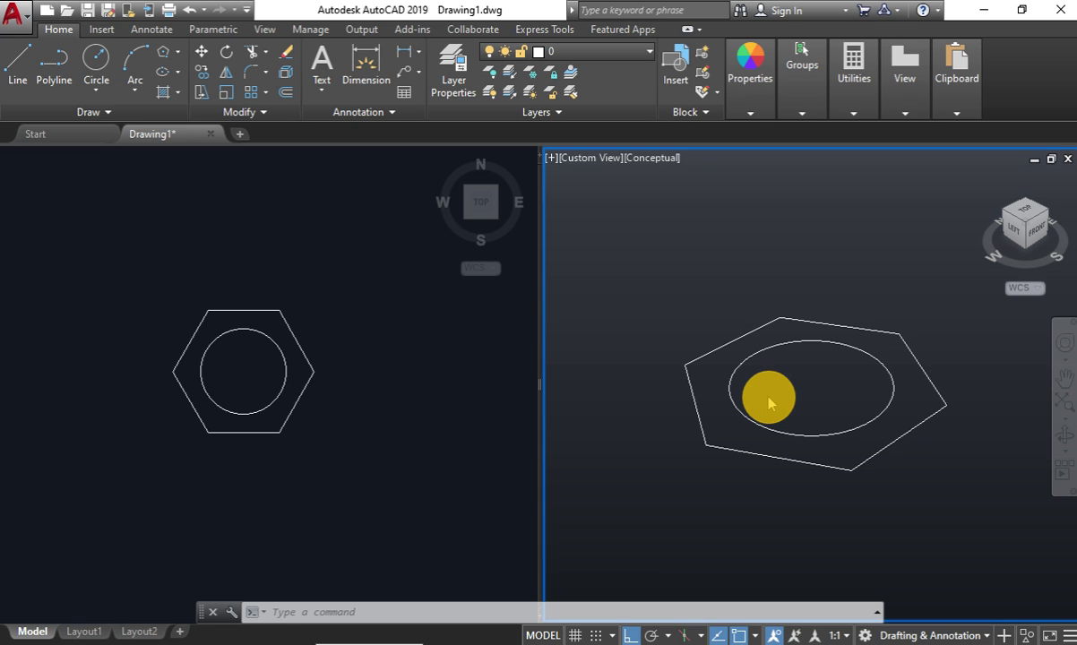
scroll(767, 400, "down", 1)
scroll(767, 400, "down", 2)
scroll(767, 401, "down", 1)
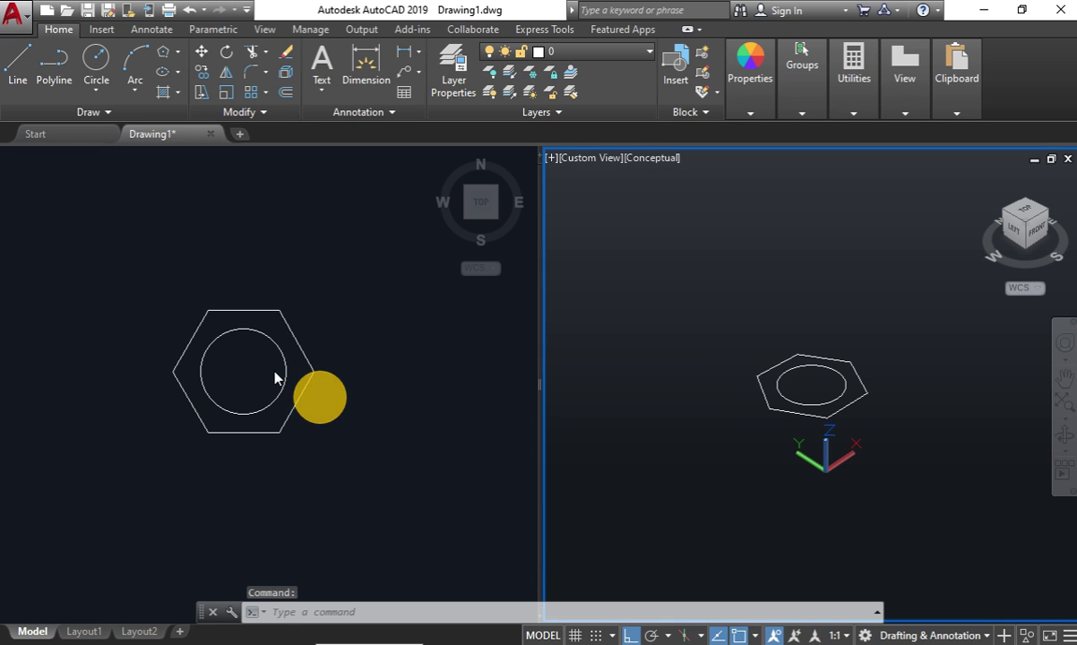
Switch the left viewport to the isometric Home view as well.
left_click(356, 388)
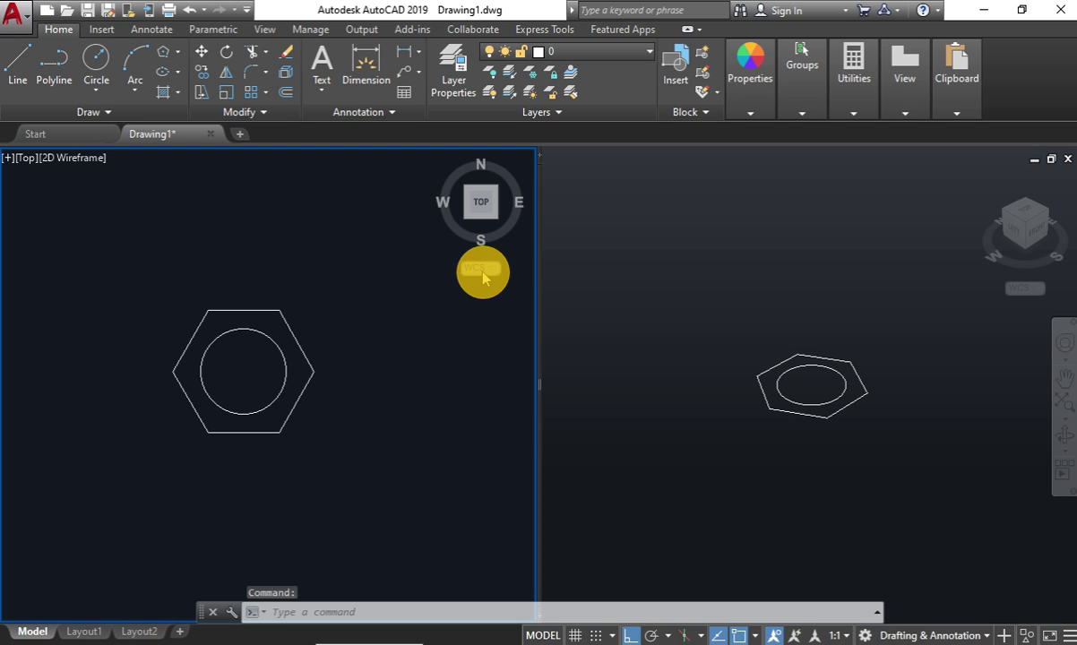
left_click(526, 245)
left_click(555, 253)
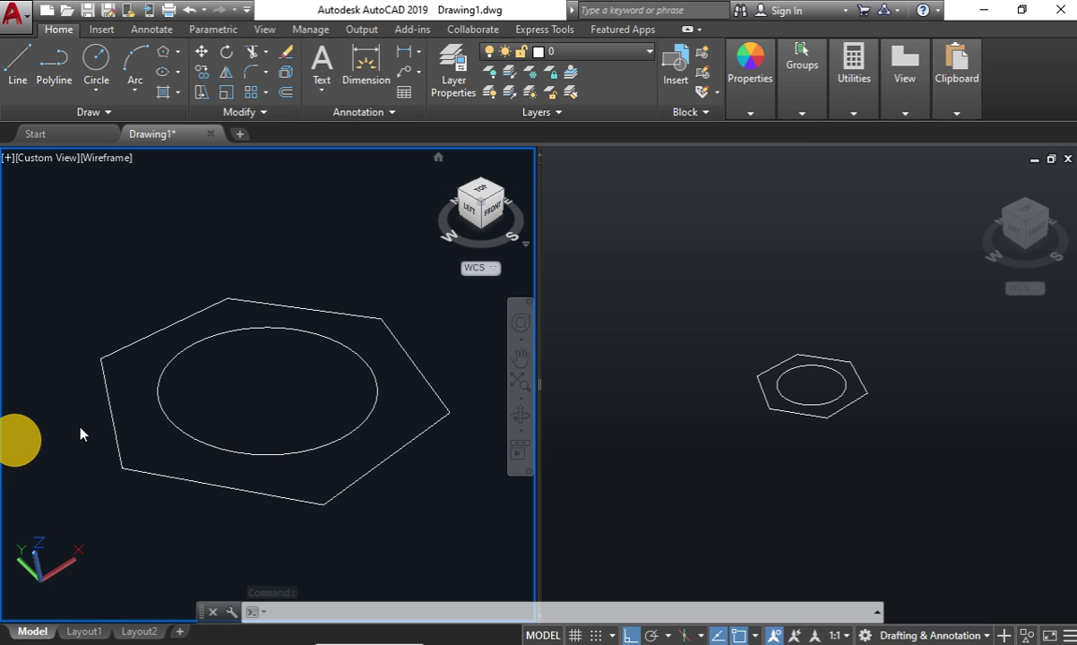
scroll(119, 428, "down", 5)
scroll(119, 439, "up", 3)
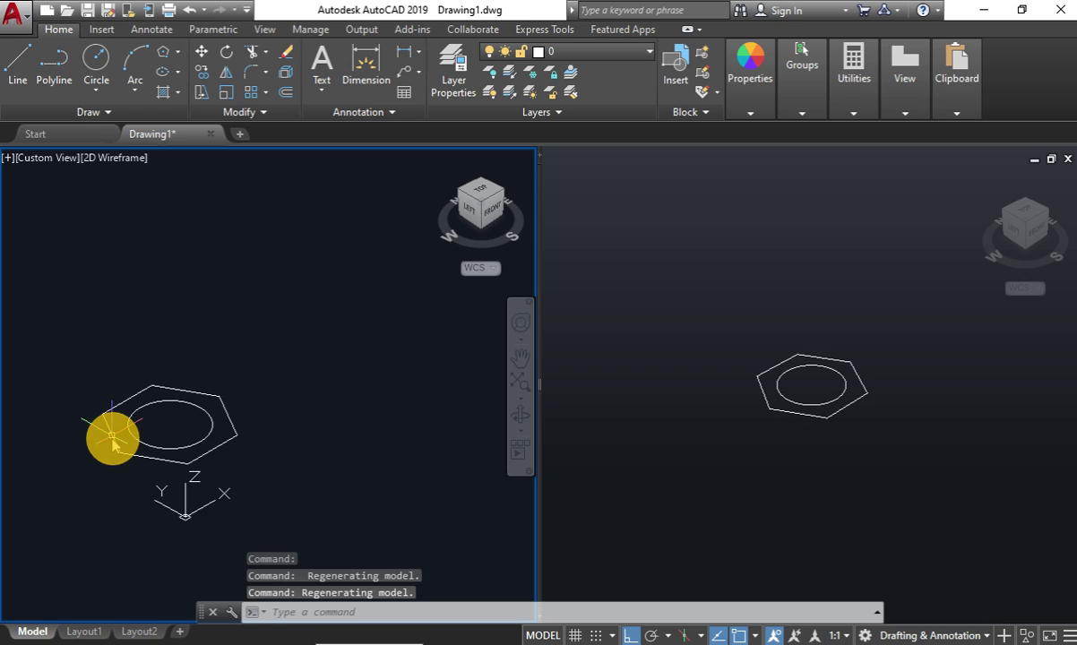
Extrude the hexagon 5 units into a solid hex head.
left_click(117, 444)
type("e")
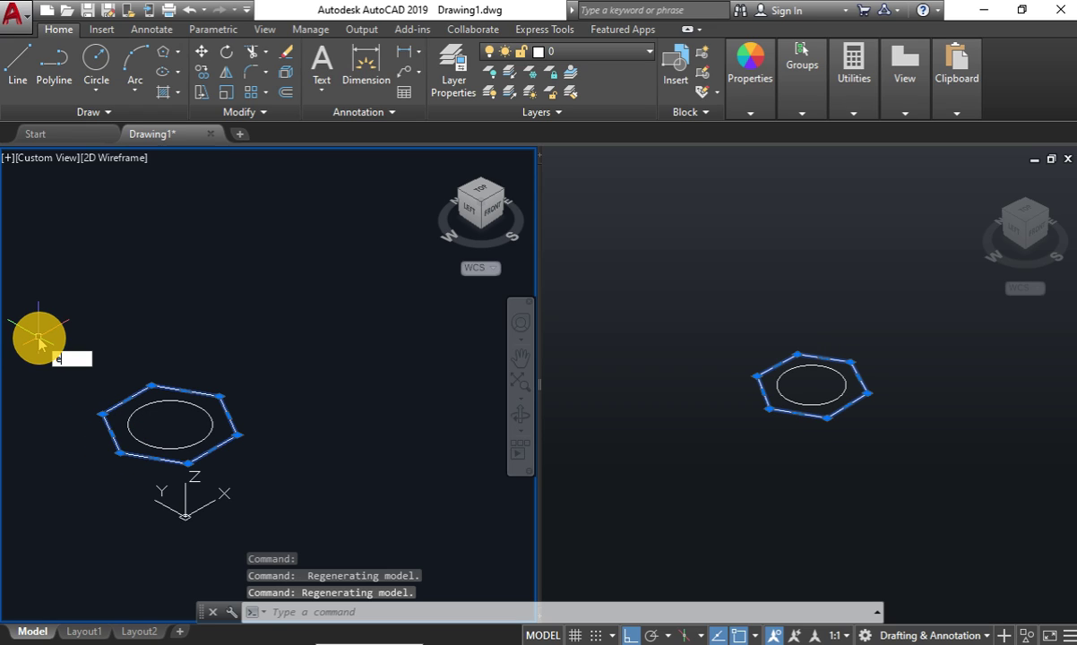
type("xt")
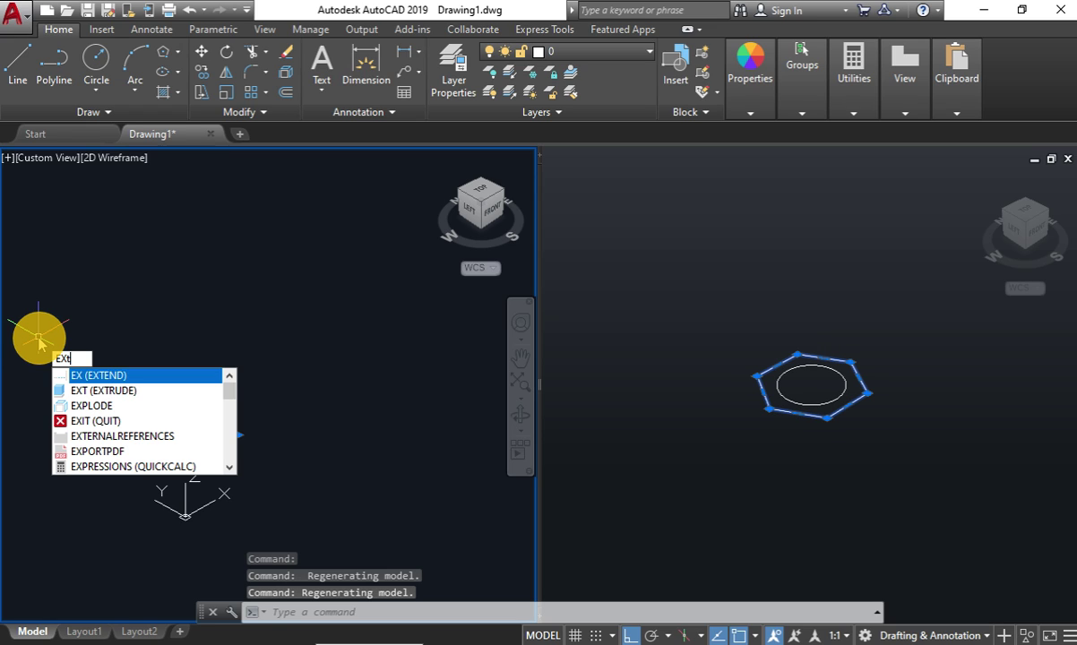
key("Escape")
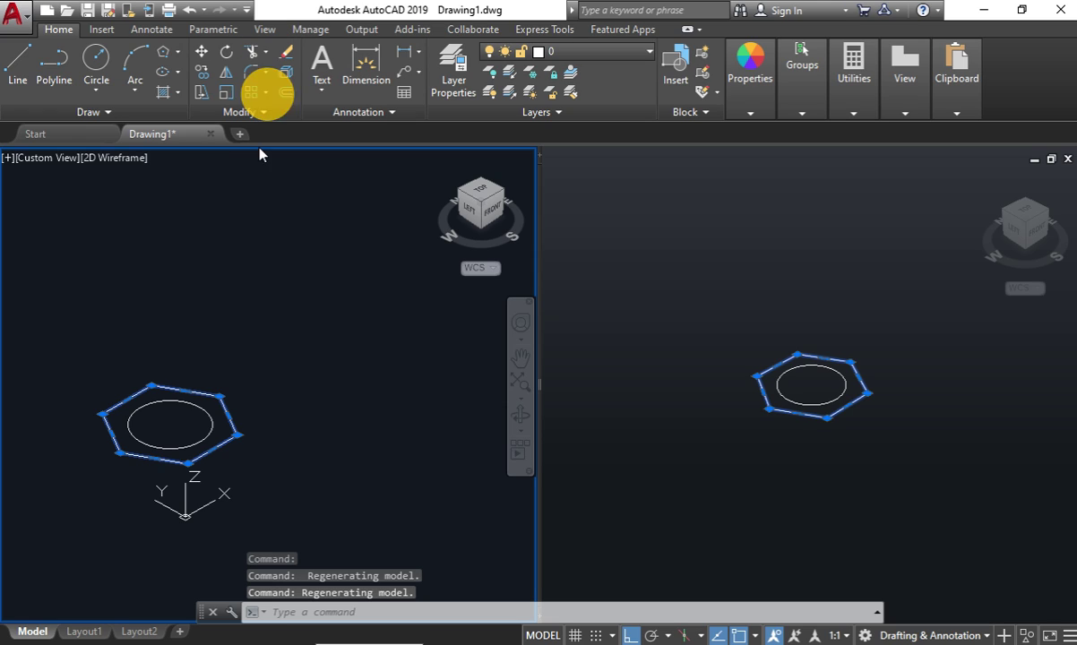
key("Delete")
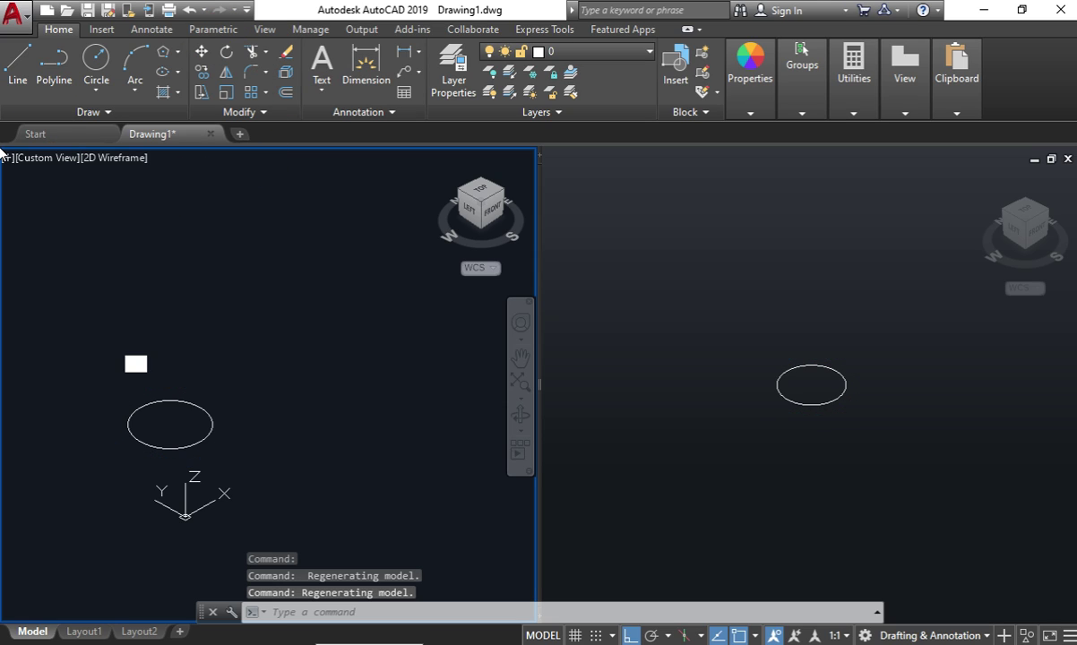
key("ctrl+z")
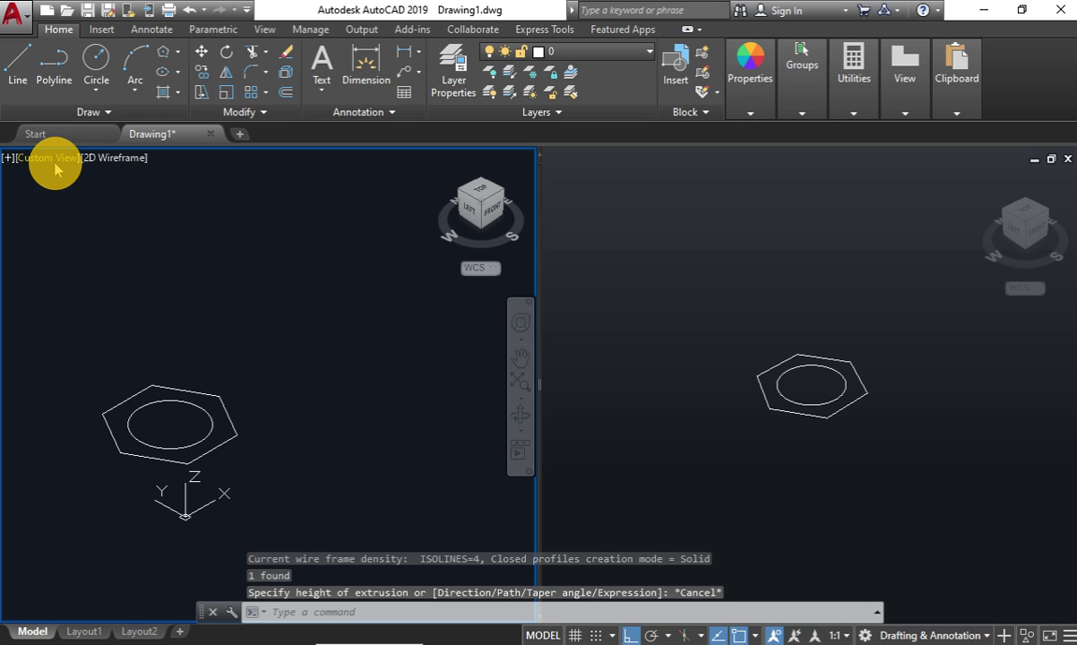
key("Return")
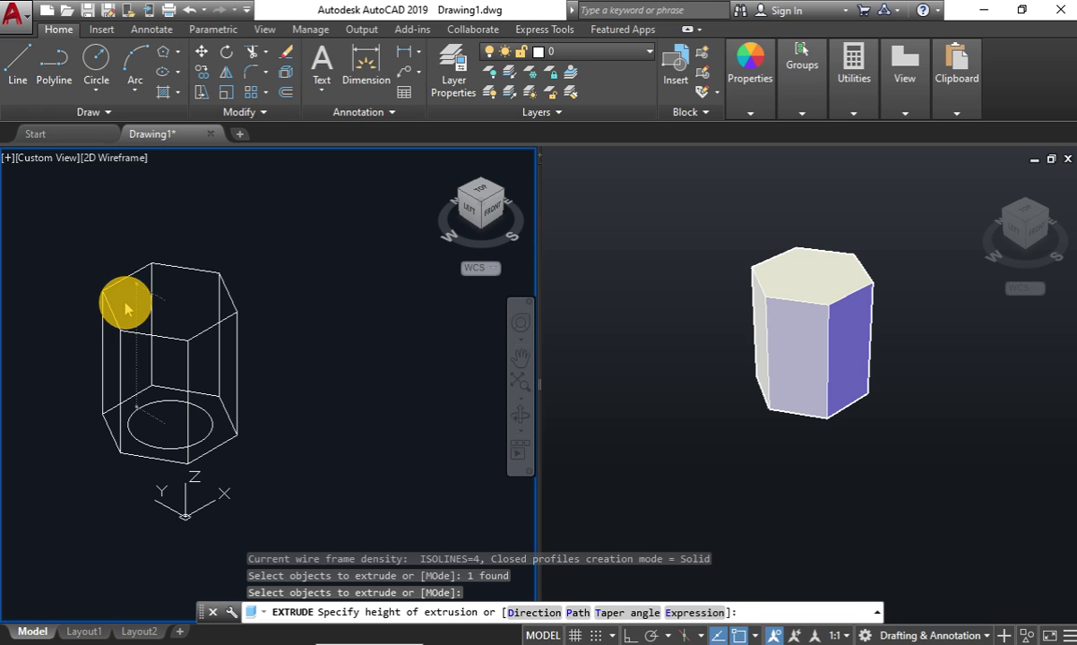
type("5")
key("Return")
Try stretching the hex prism's top face by its grip, then cancel with Esc.
left_click(191, 374)
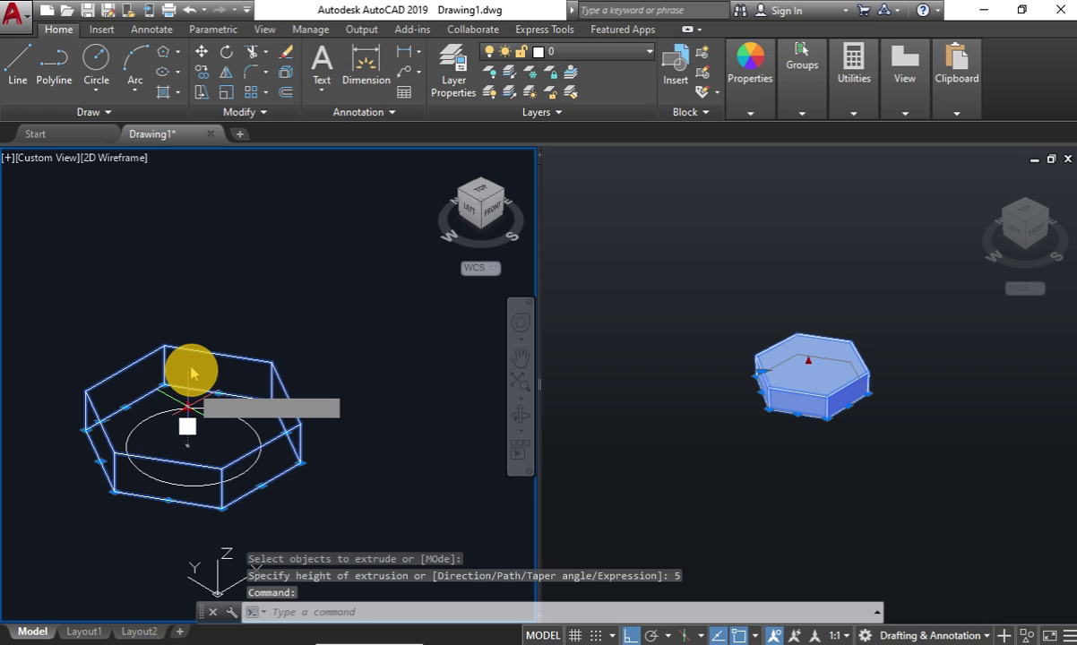
left_click(192, 370)
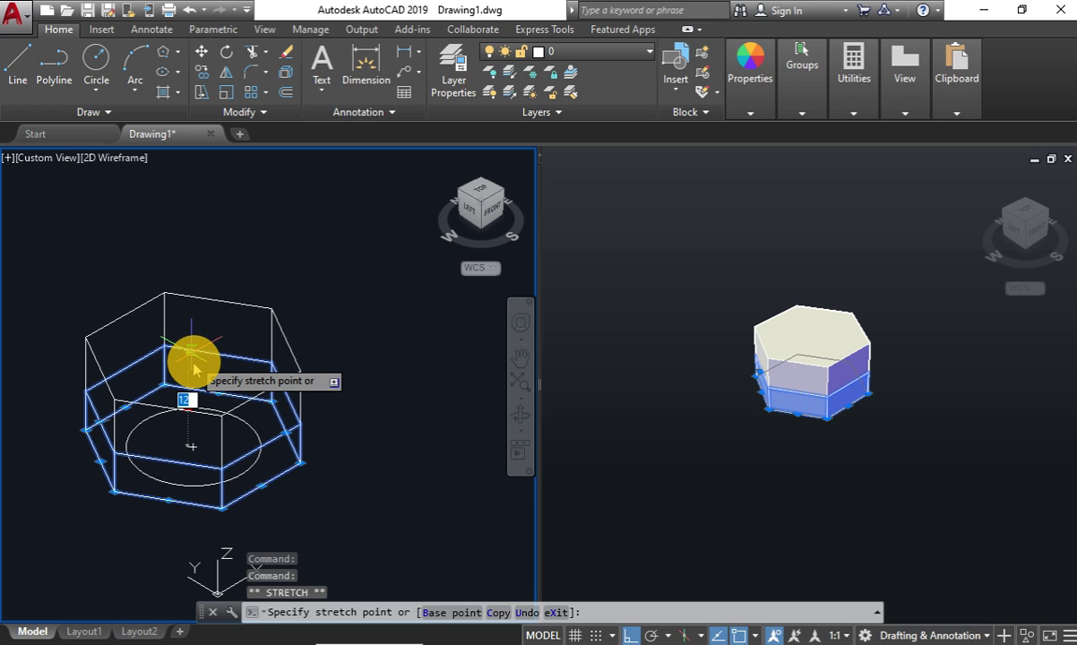
scroll(192, 369, "up", 3)
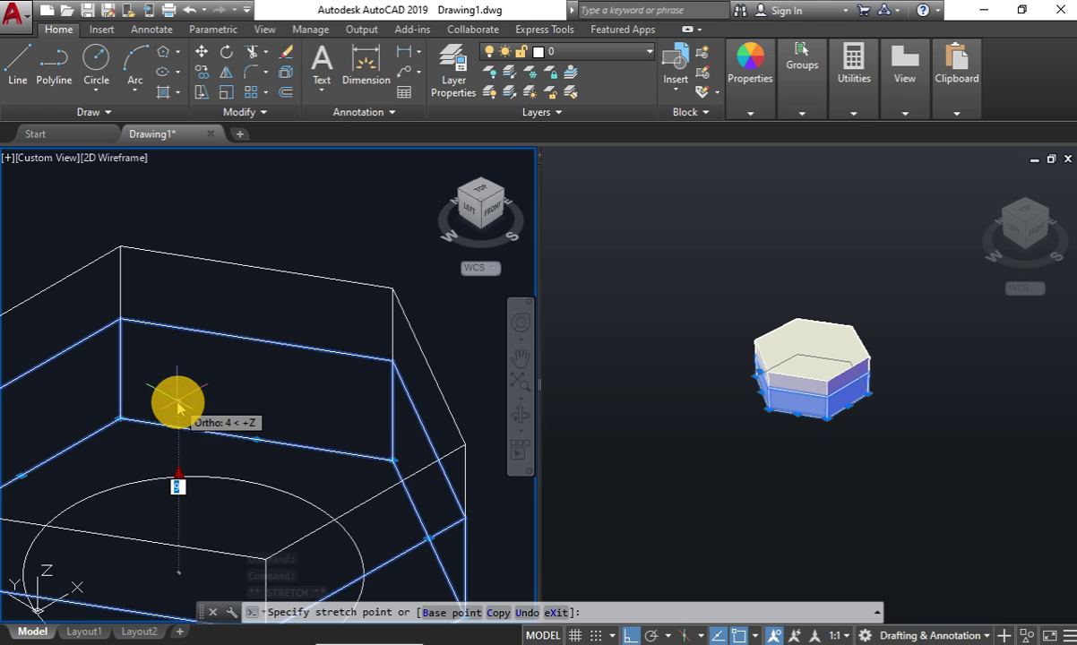
scroll(178, 407, "up", 2)
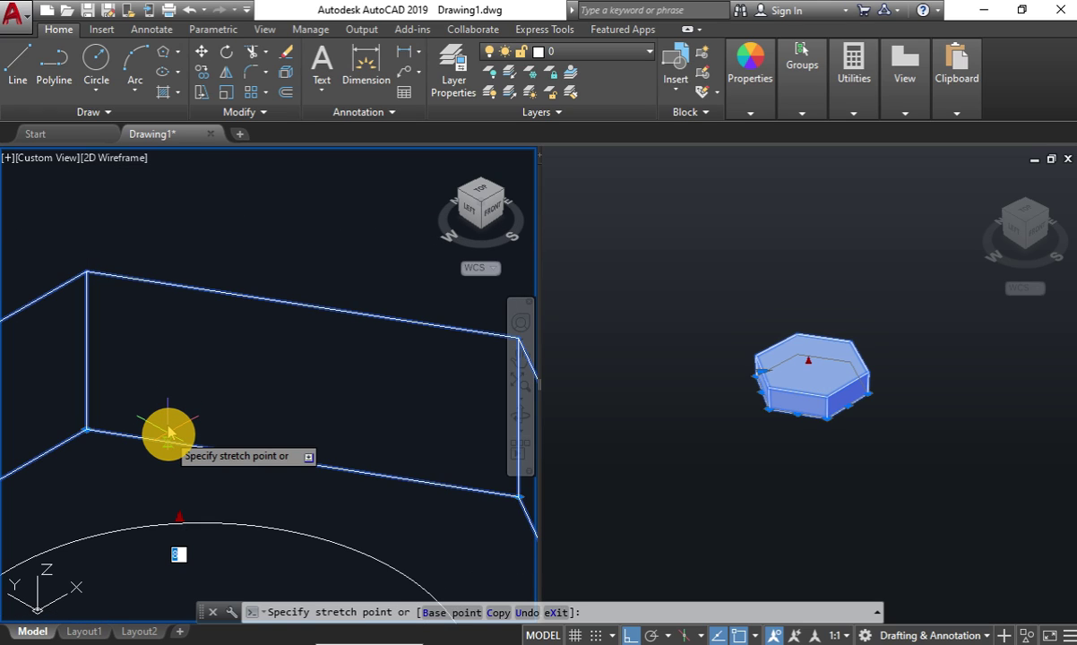
scroll(166, 428, "up", 3)
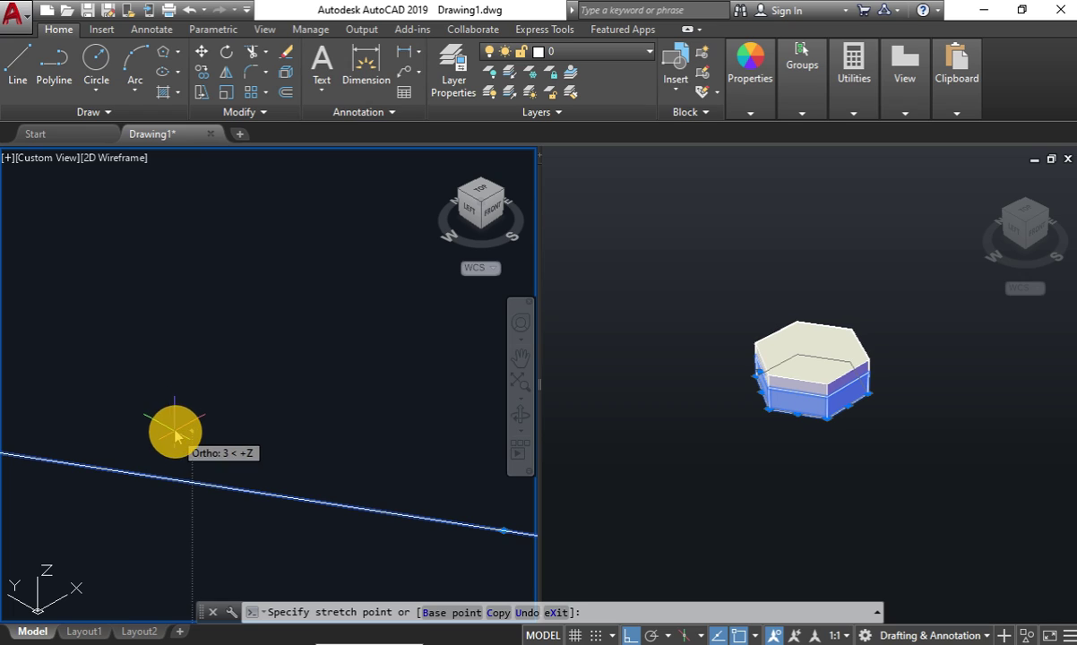
left_click(170, 504)
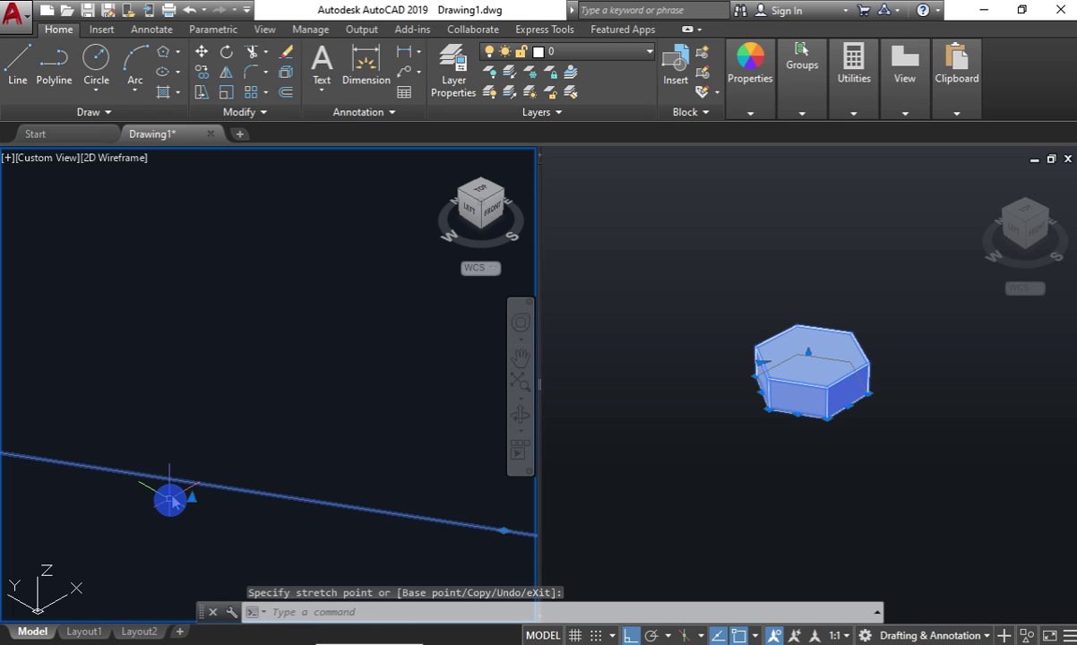
scroll(170, 499, "down", 3)
key("Escape")
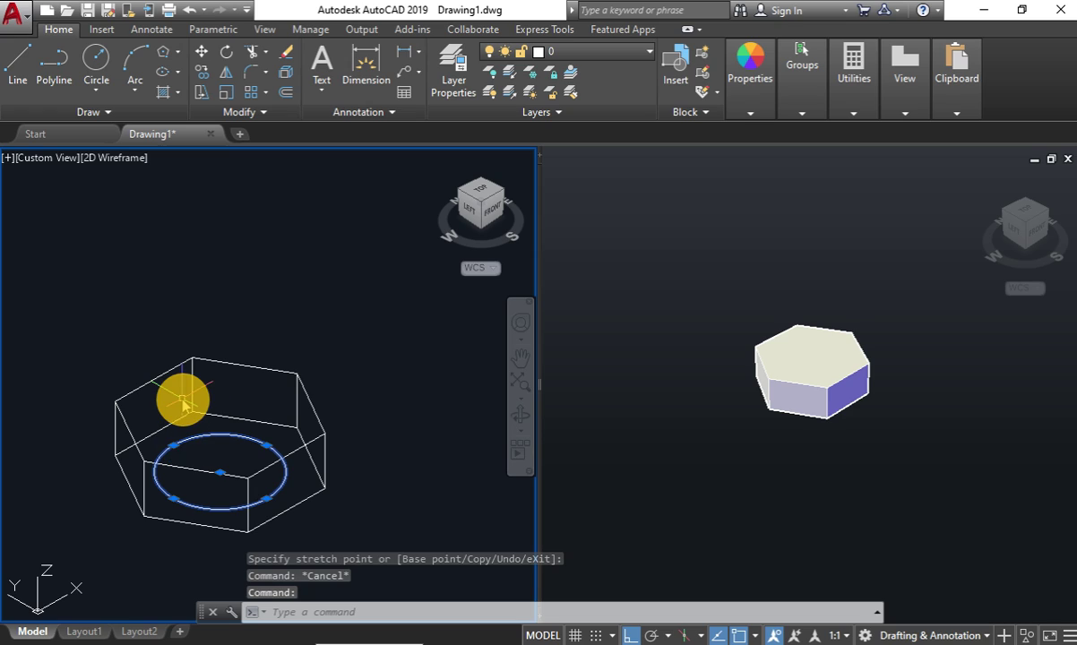
Extrude the radius-7 circle 50 units into the bolt's cylindrical shaft.
type("e")
key("Return")
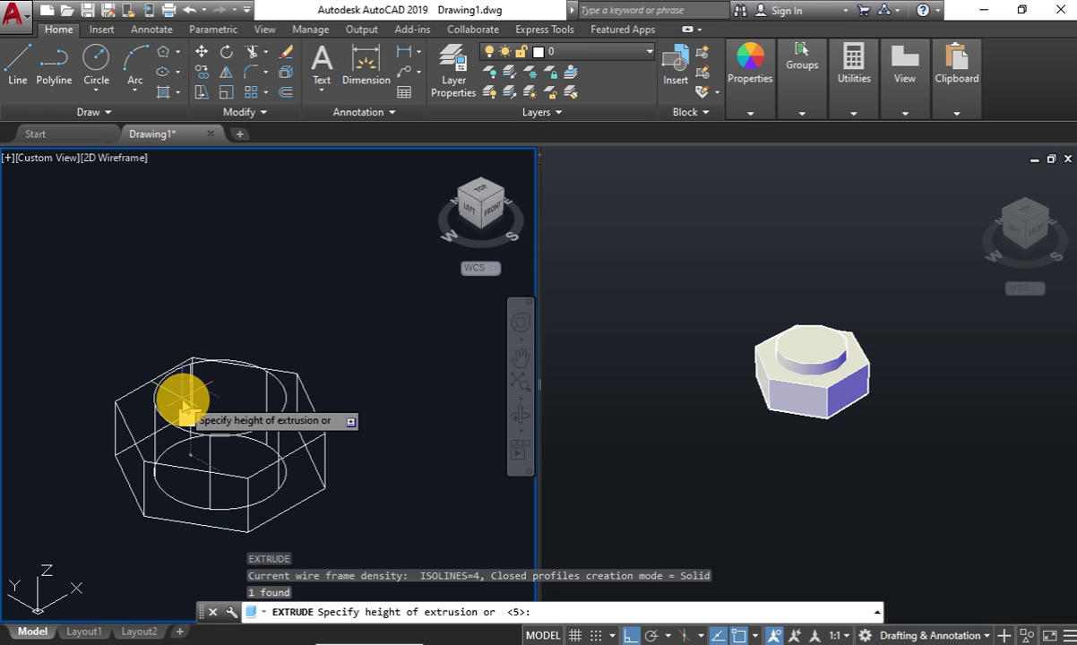
scroll(222, 309, "down", 5)
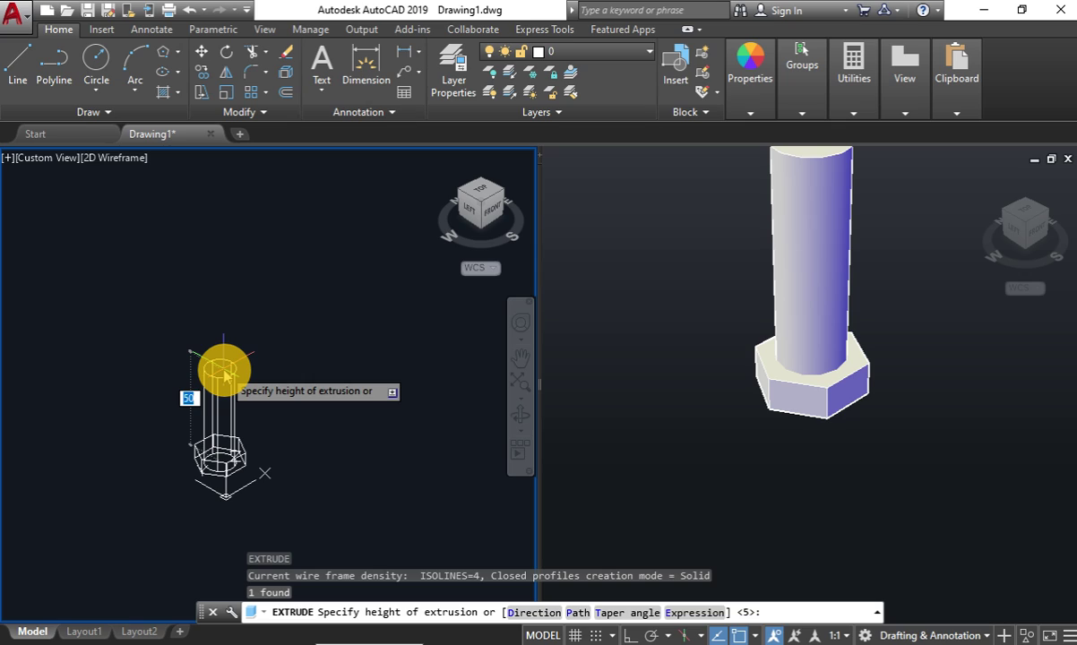
type("50")
key("Return")
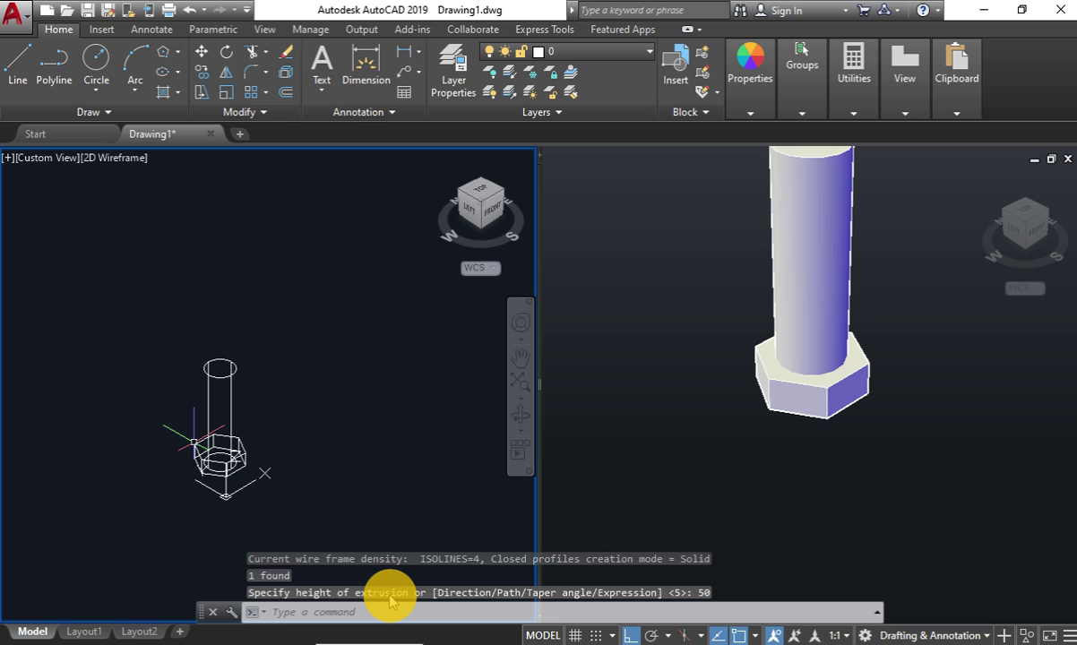
Union the hex head and shaft into a single solid.
type("union")
key("Return")
left_click(89, 292)
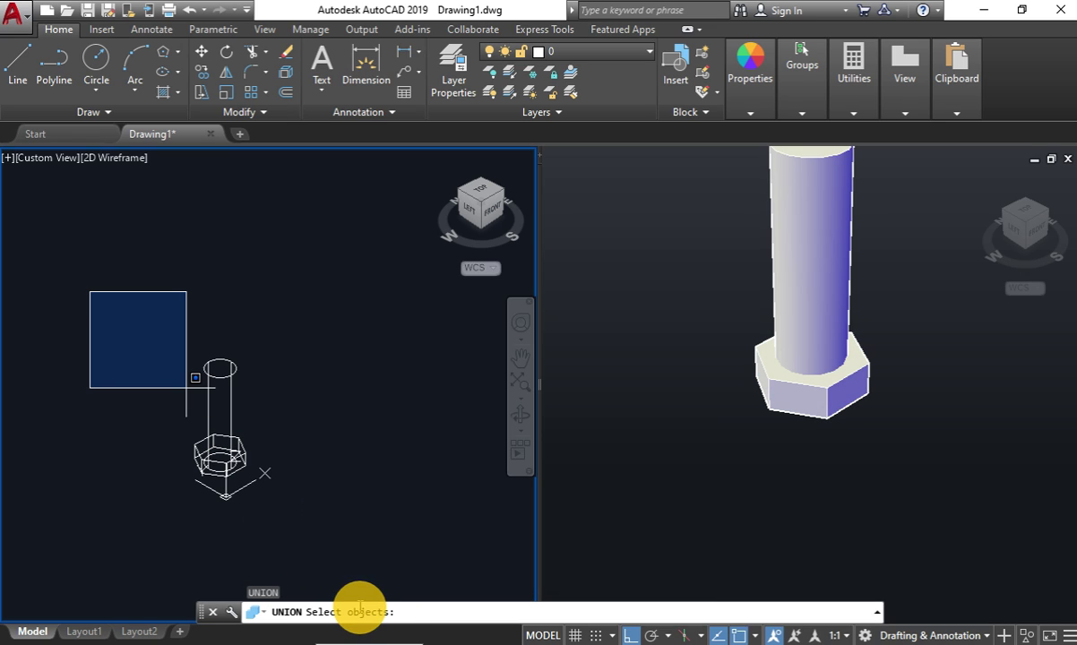
left_click(321, 528)
key("Return")
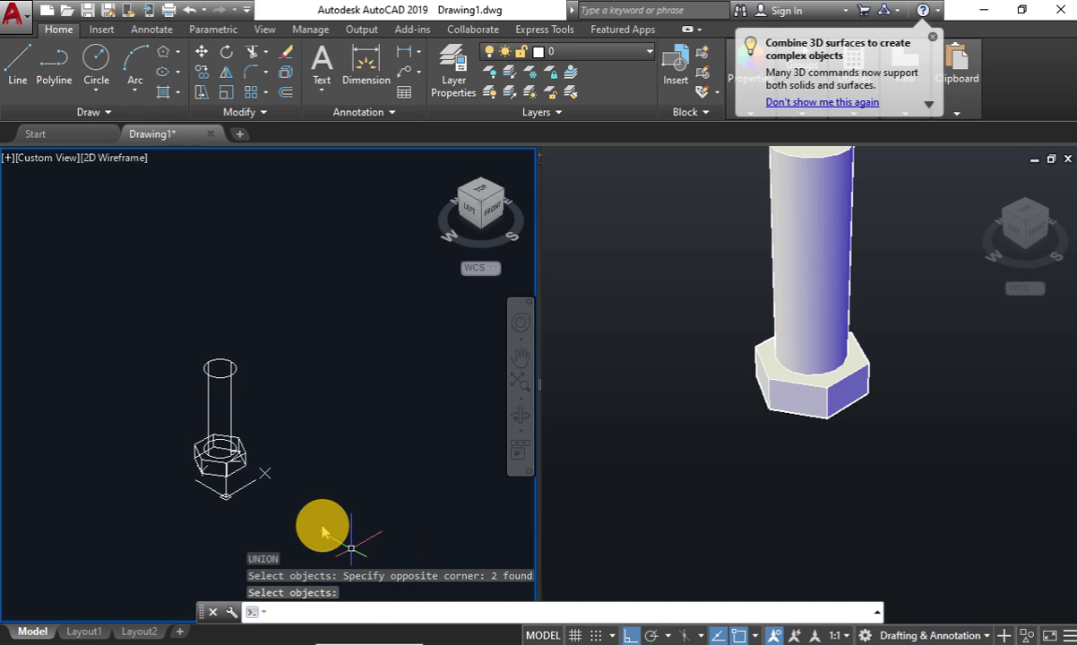
Orbit, pan and zoom the viewports to bring the shaft top into view.
scroll(229, 448, "up", 2)
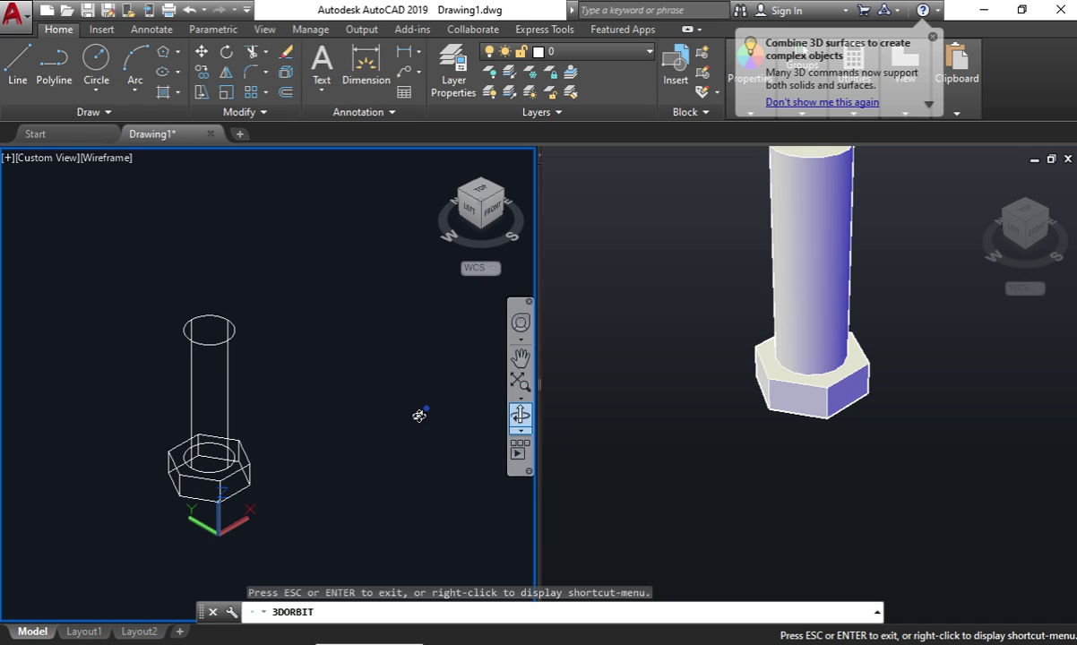
middle_click_drag(421, 411, 901, 354, "shift")
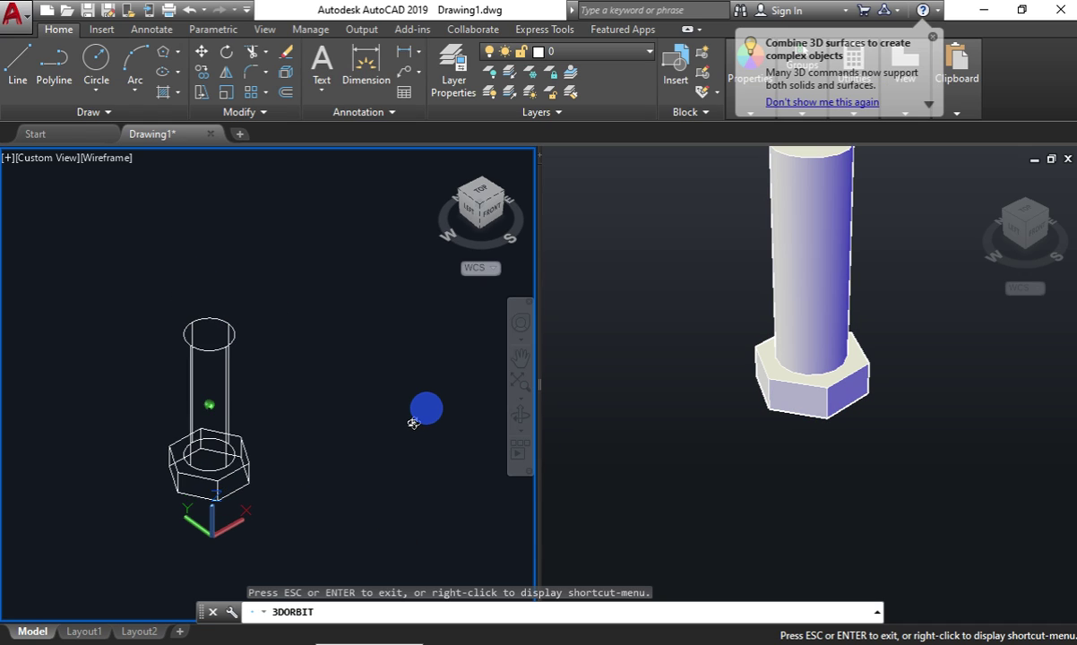
left_click(901, 356)
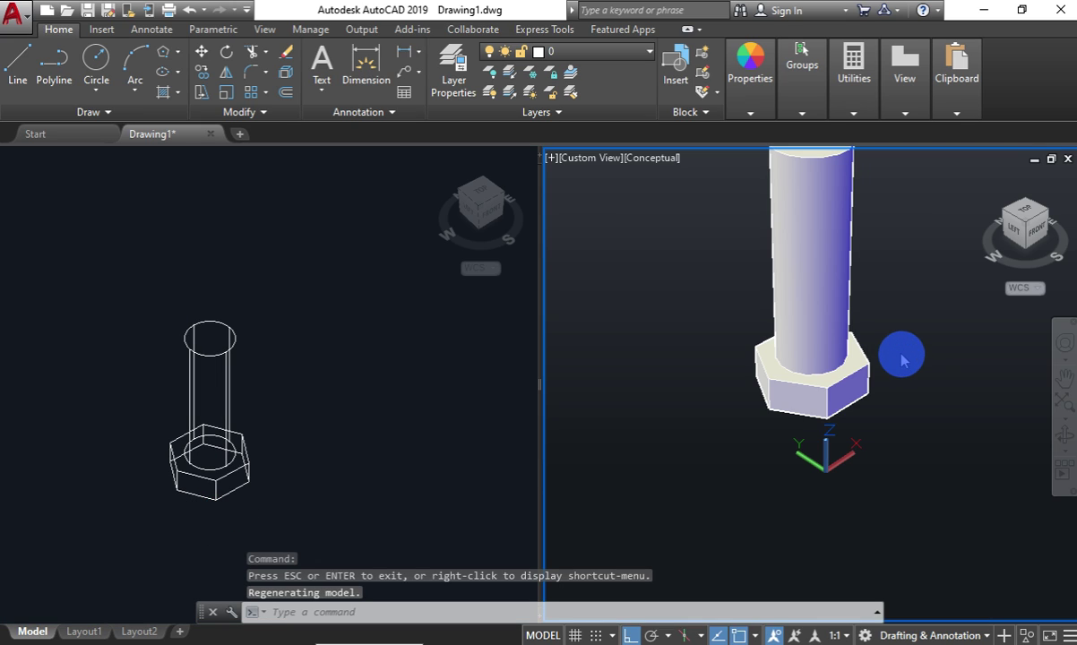
left_click(1064, 374)
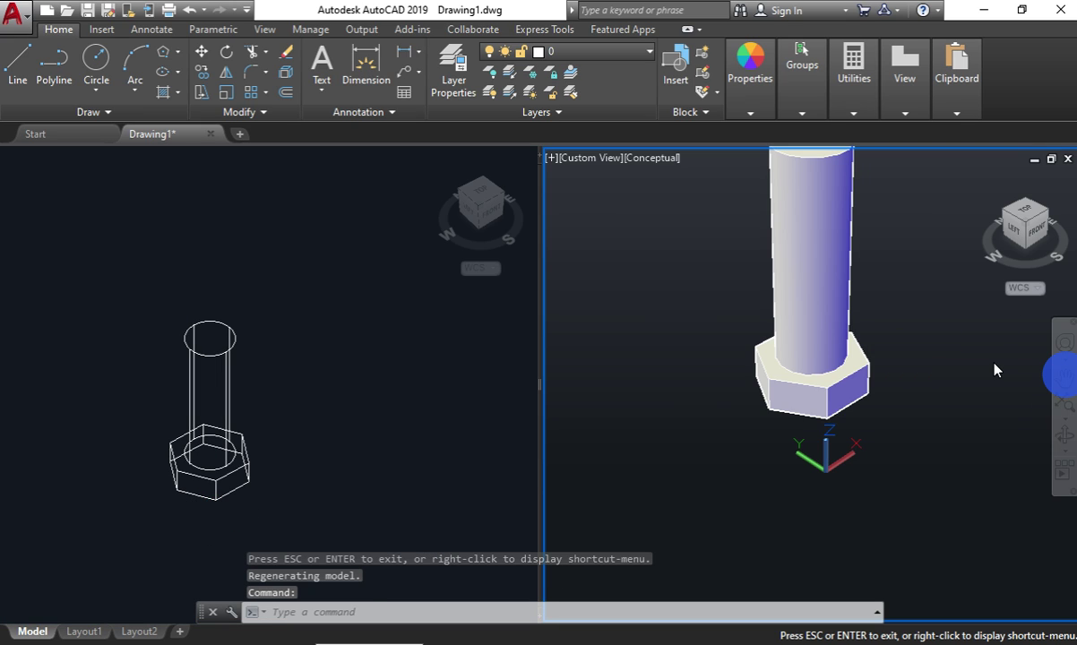
left_click_drag(994, 369, 987, 424)
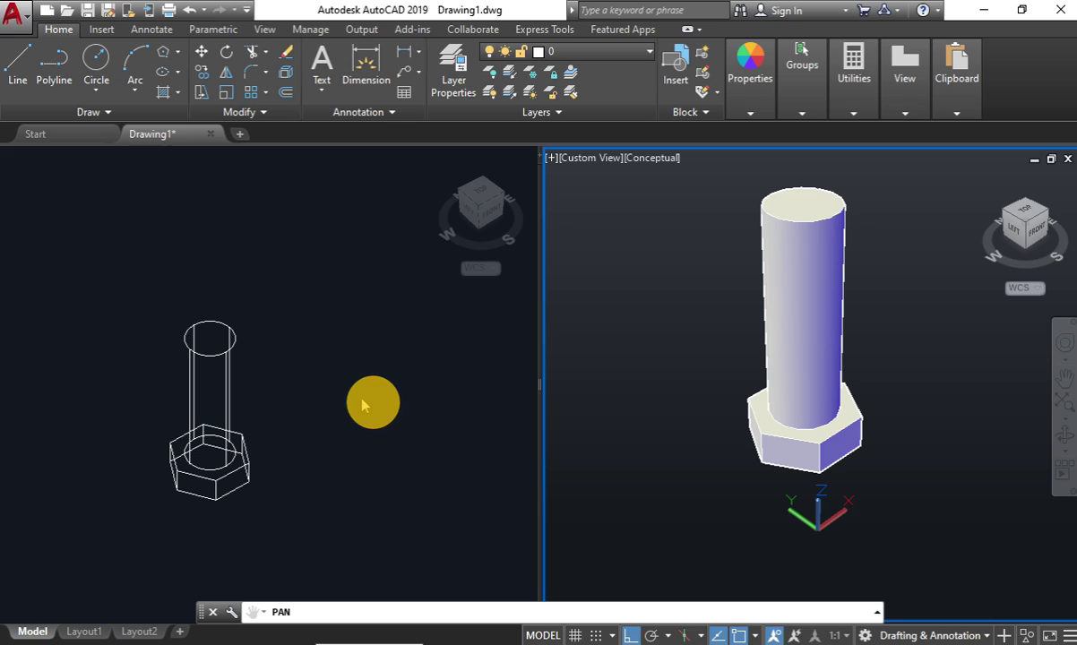
left_click(197, 336)
scroll(201, 345, "up", 8)
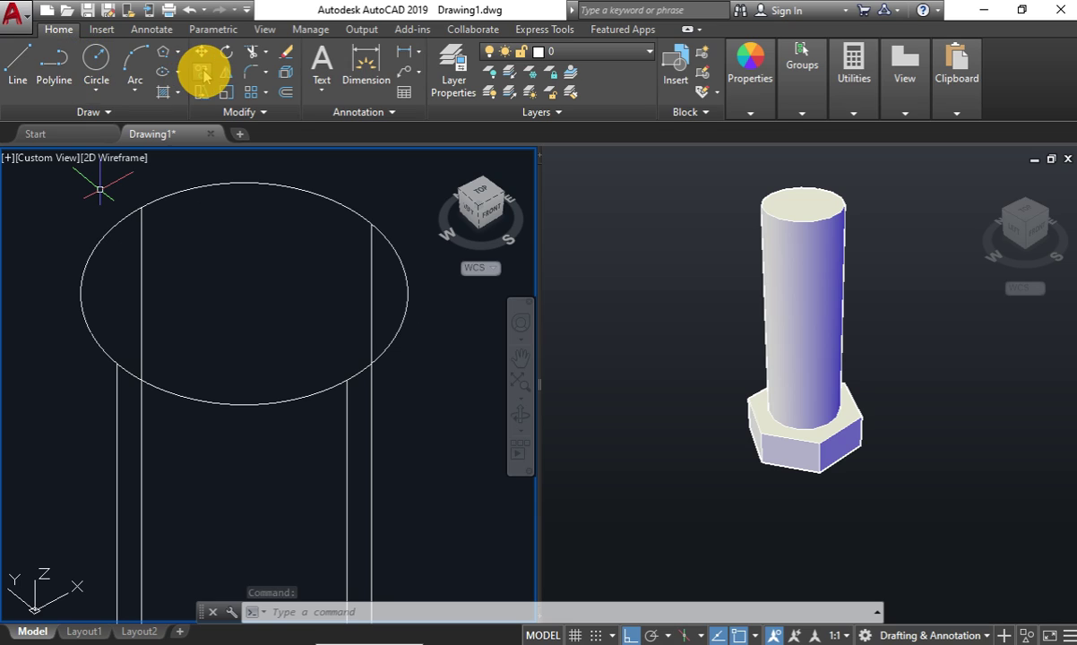
Draw a 43-tall helix around the shaft from the head, then raise its base 5 units.
left_click(132, 113)
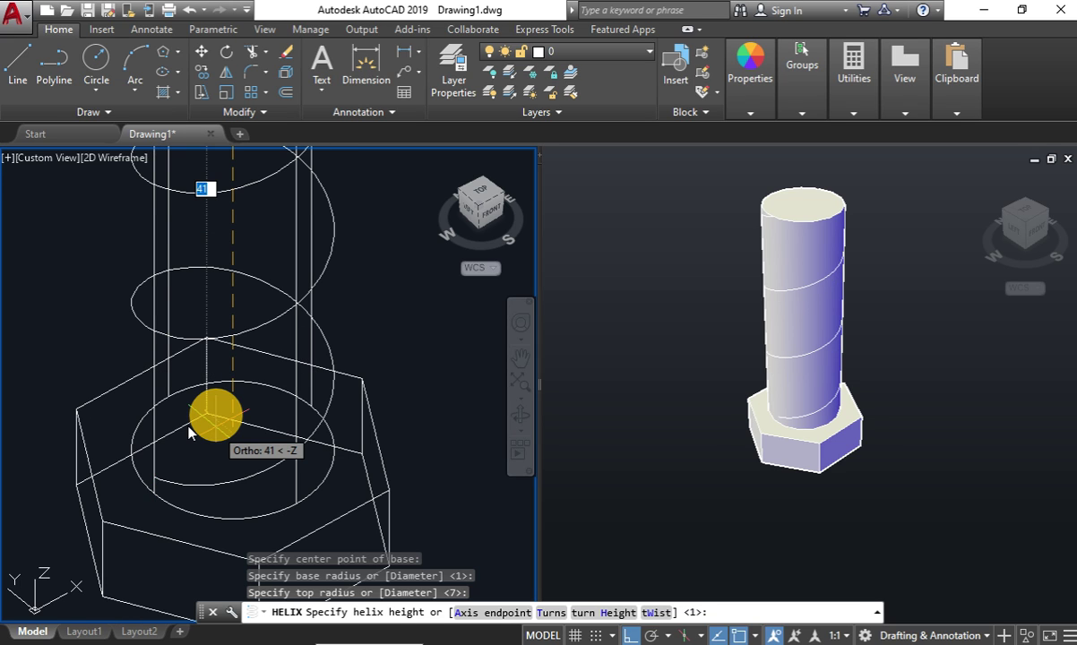
left_click(233, 455)
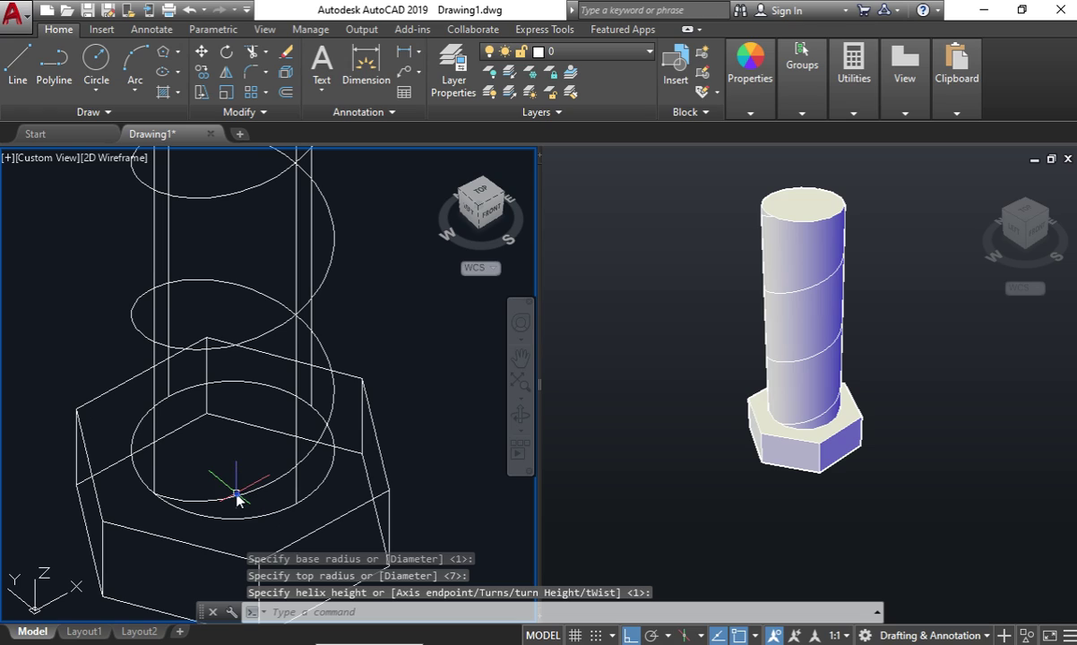
left_click(235, 492)
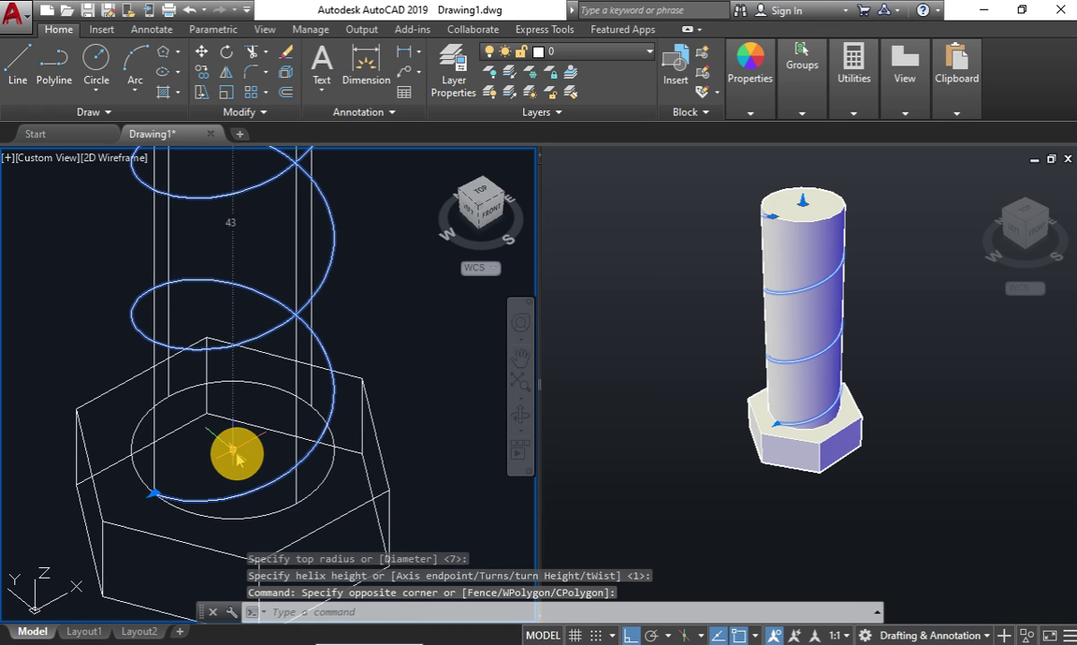
left_click_drag(237, 454, 234, 396)
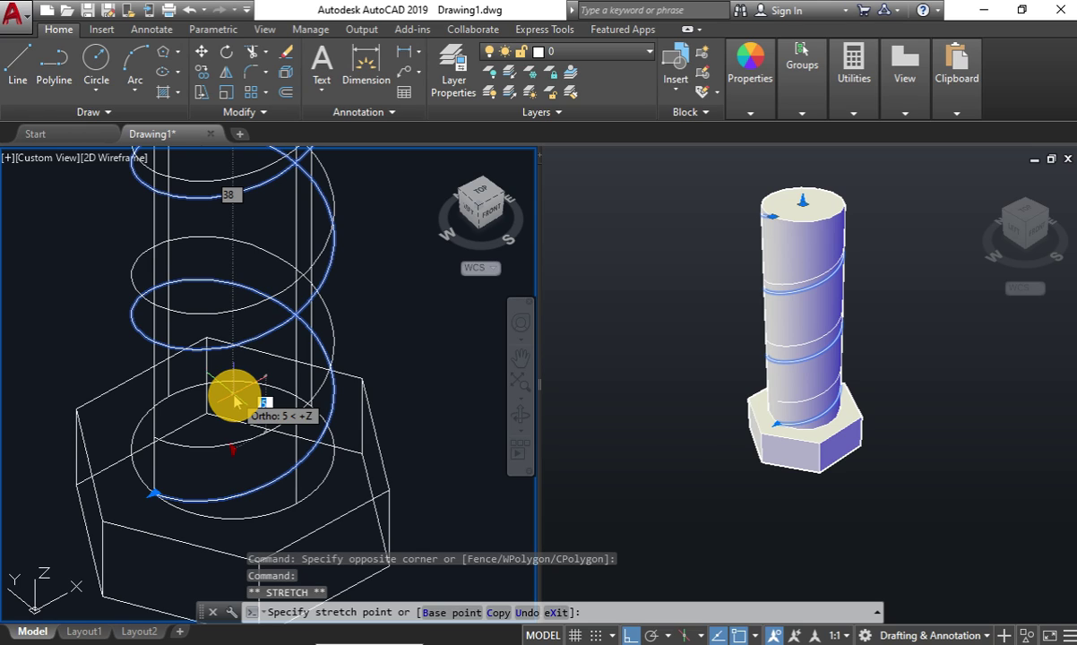
right_click(233, 392)
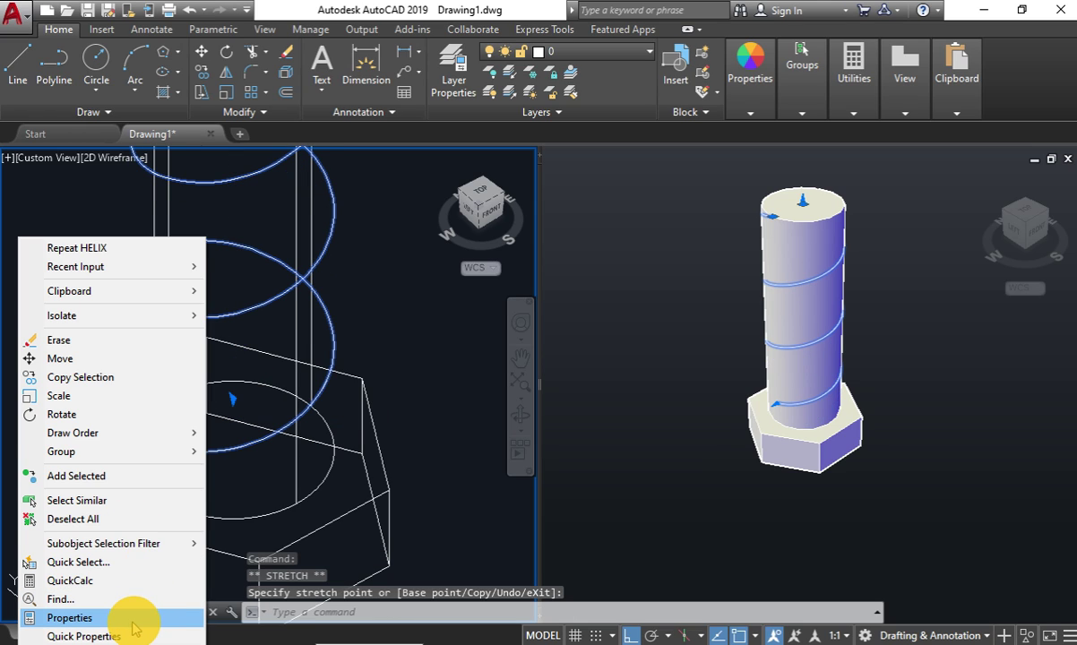
Change the helix's Turns property to 15 in the Properties palette.
left_click(133, 618)
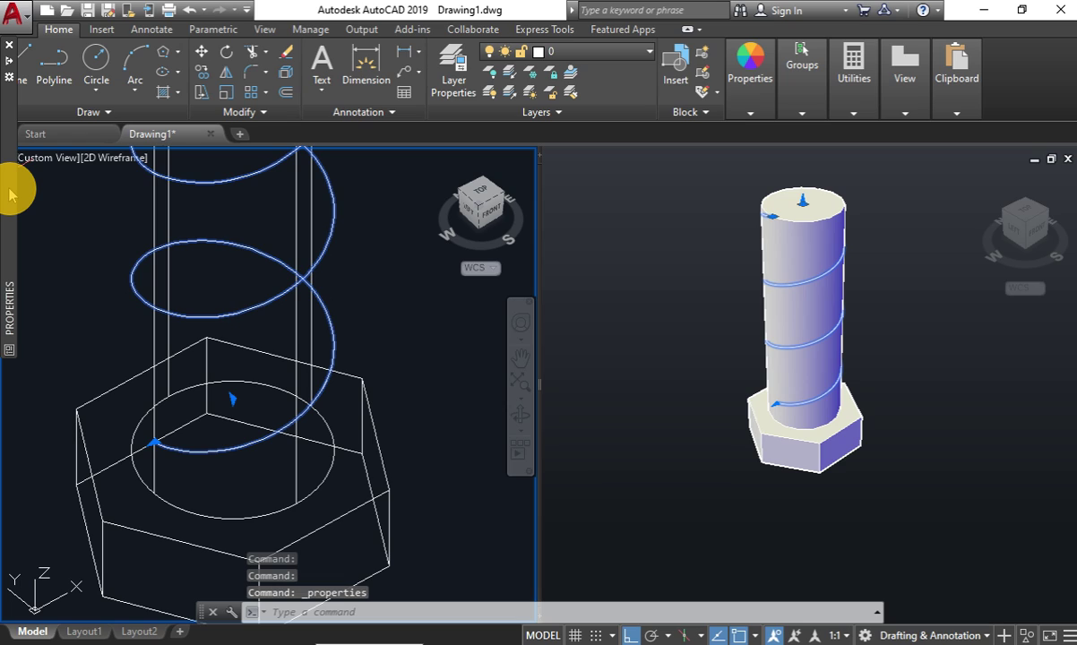
mouse_move(10, 197)
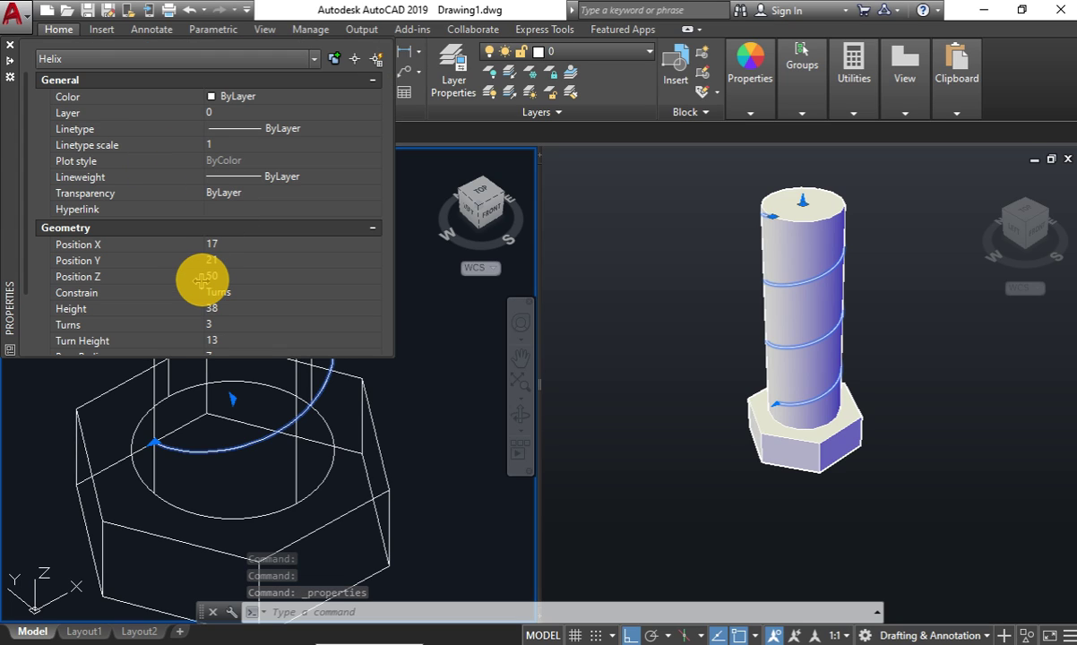
left_click(230, 324)
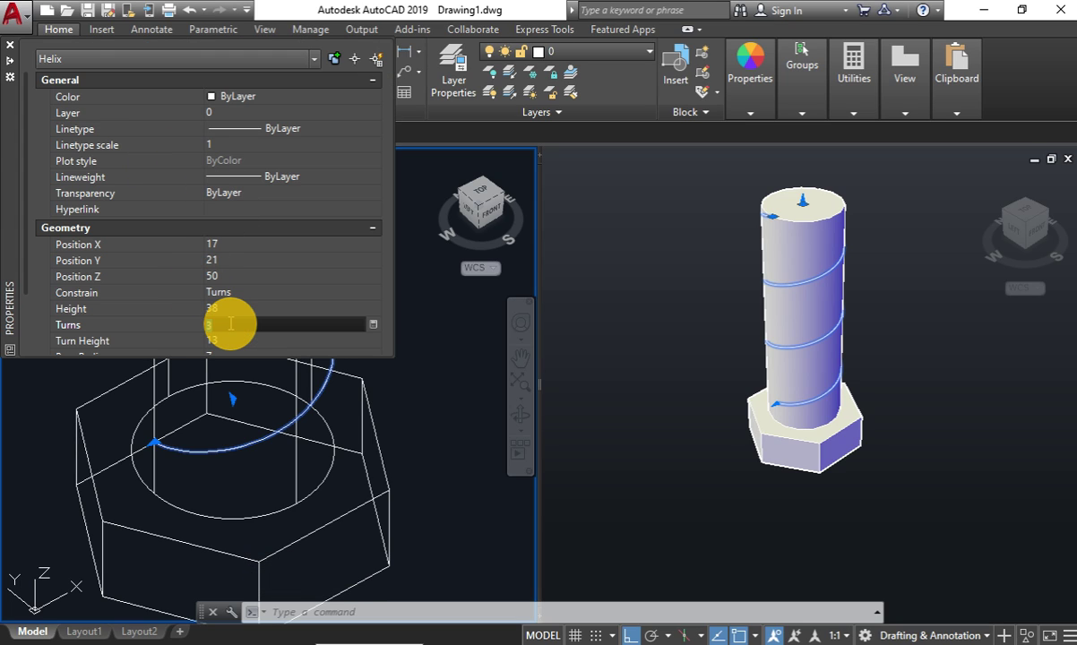
type("15")
key("Return")
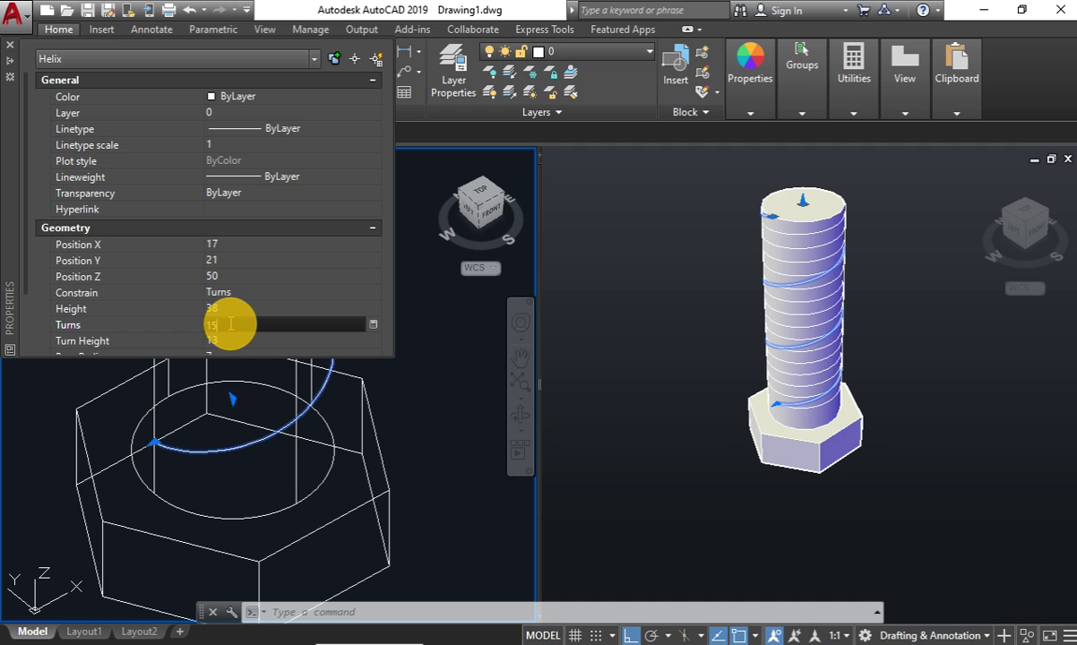
left_click_drag(338, 365, 288, 374)
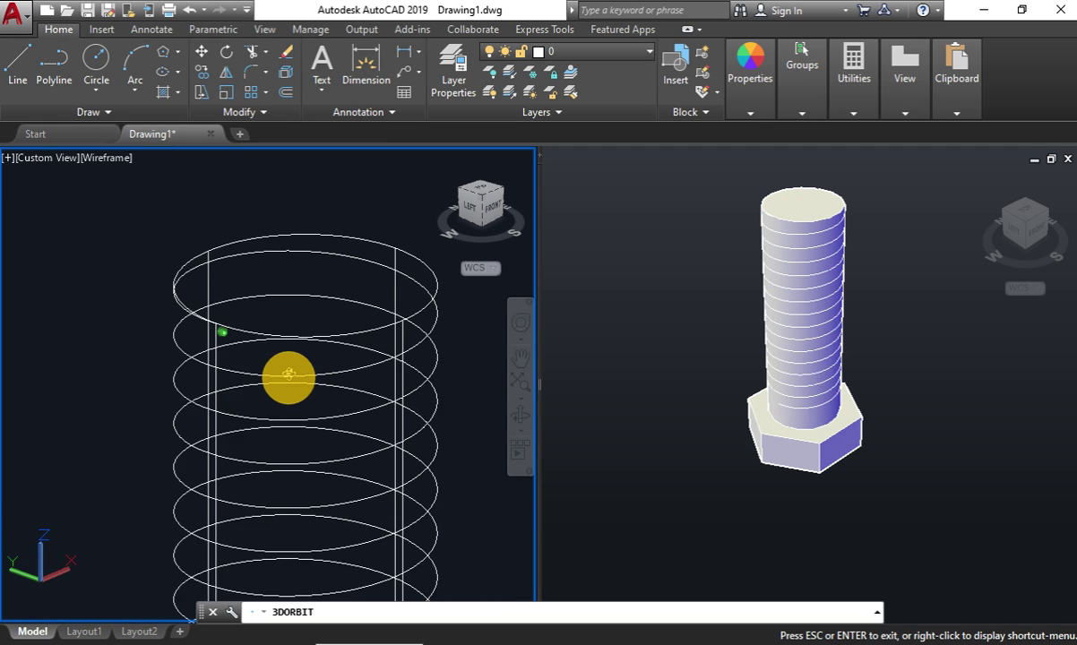
Zoom in on the helix start and stretch the vertical line's top end up to the helix.
scroll(232, 320, "up", 1)
scroll(224, 329, "up", 1)
scroll(224, 334, "up", 1)
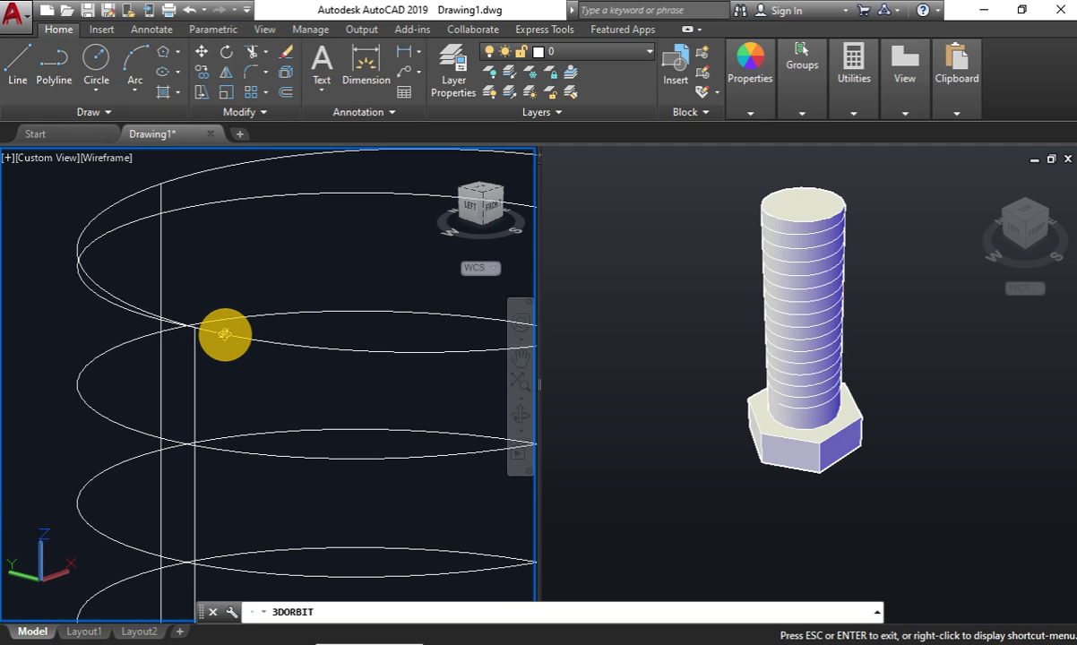
left_click_drag(257, 365, 291, 298)
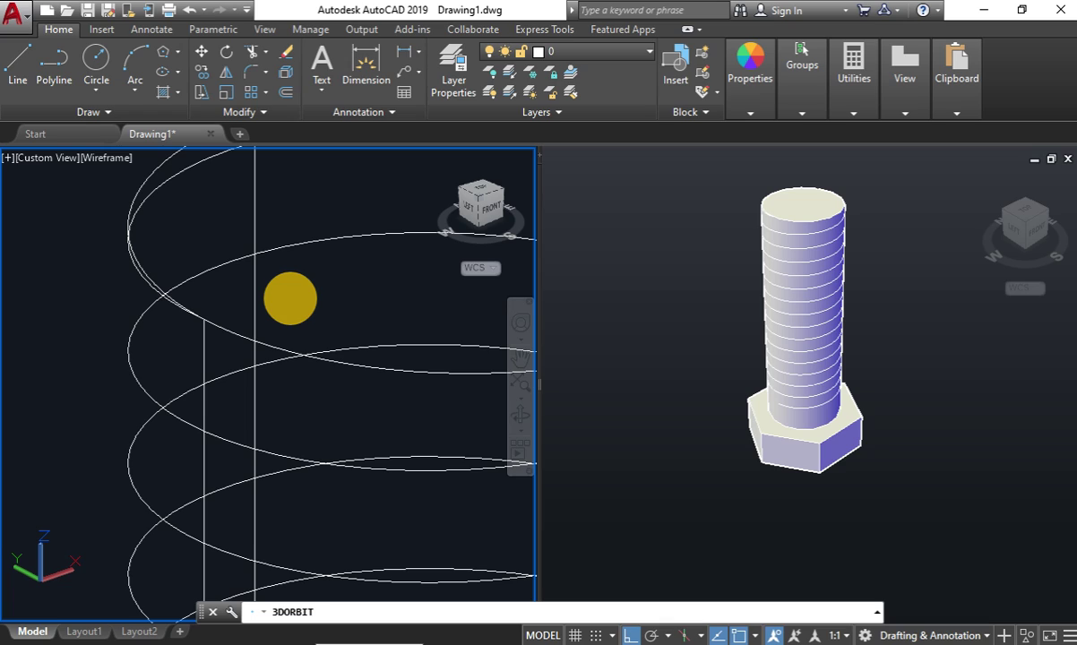
key("Escape")
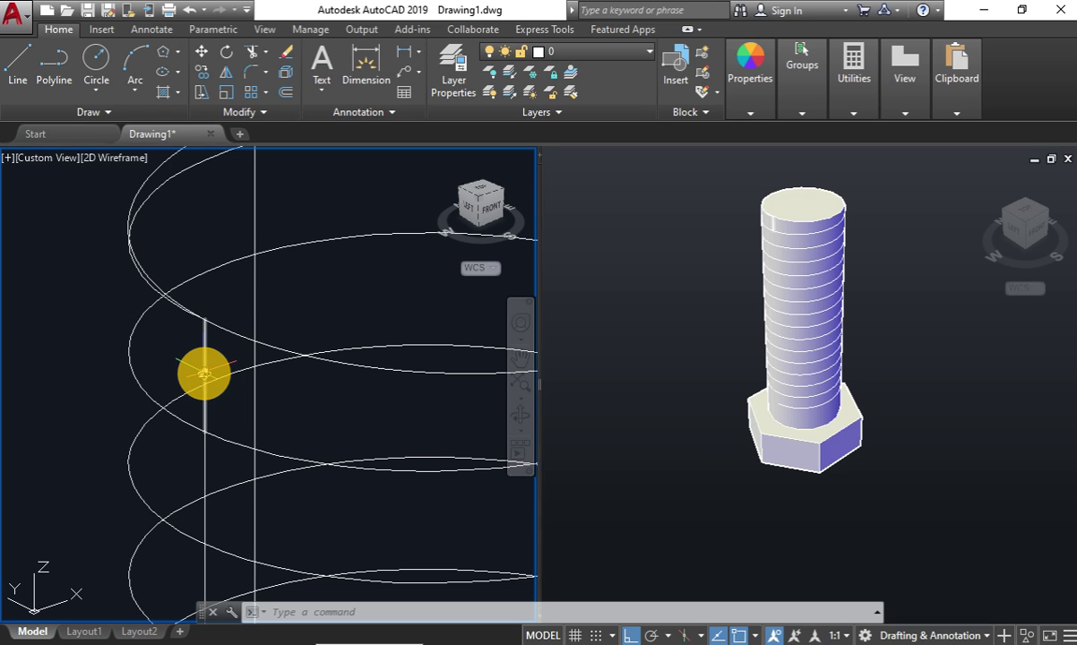
left_click(204, 373)
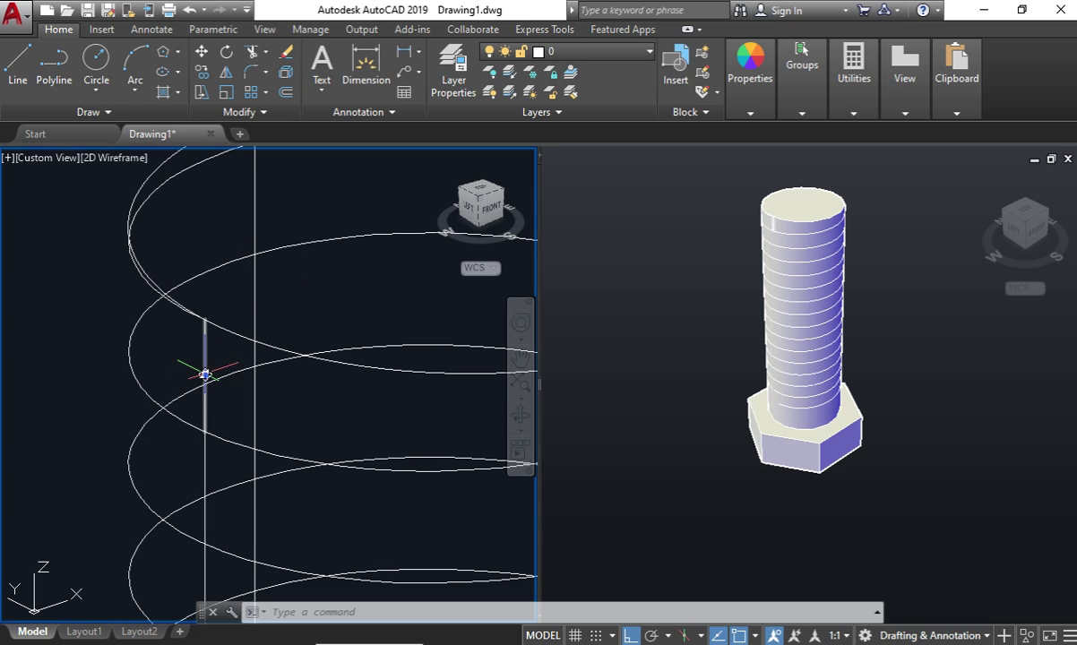
left_click(205, 319)
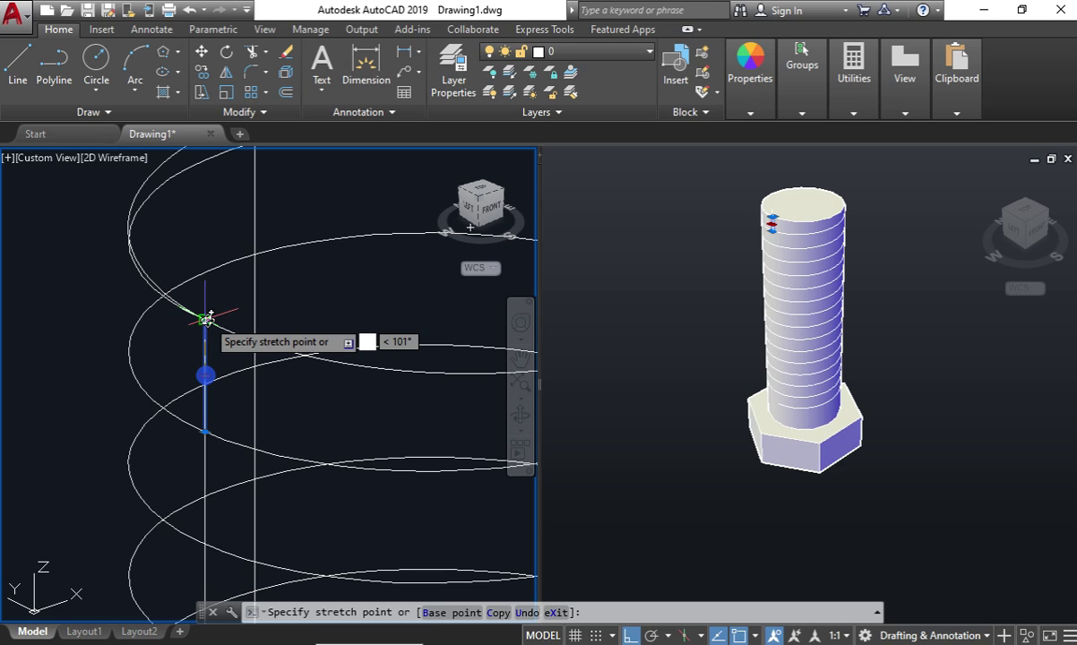
left_click(205, 266)
Draw a short line from a point on the helix, then delete the stray short segment.
type("l")
key("Return")
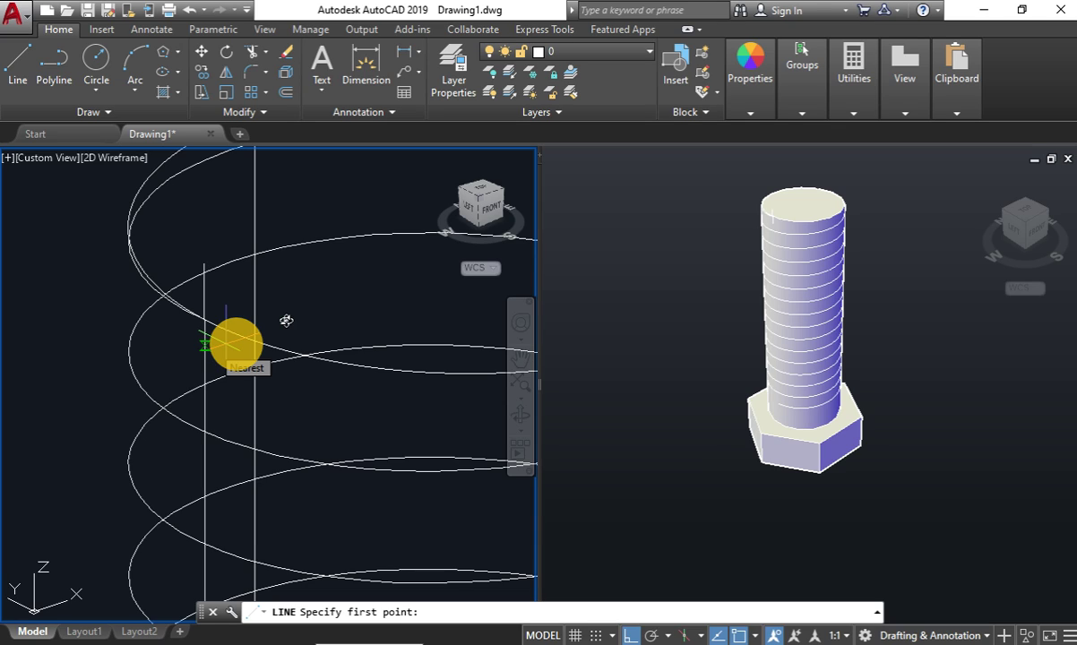
left_click(239, 314)
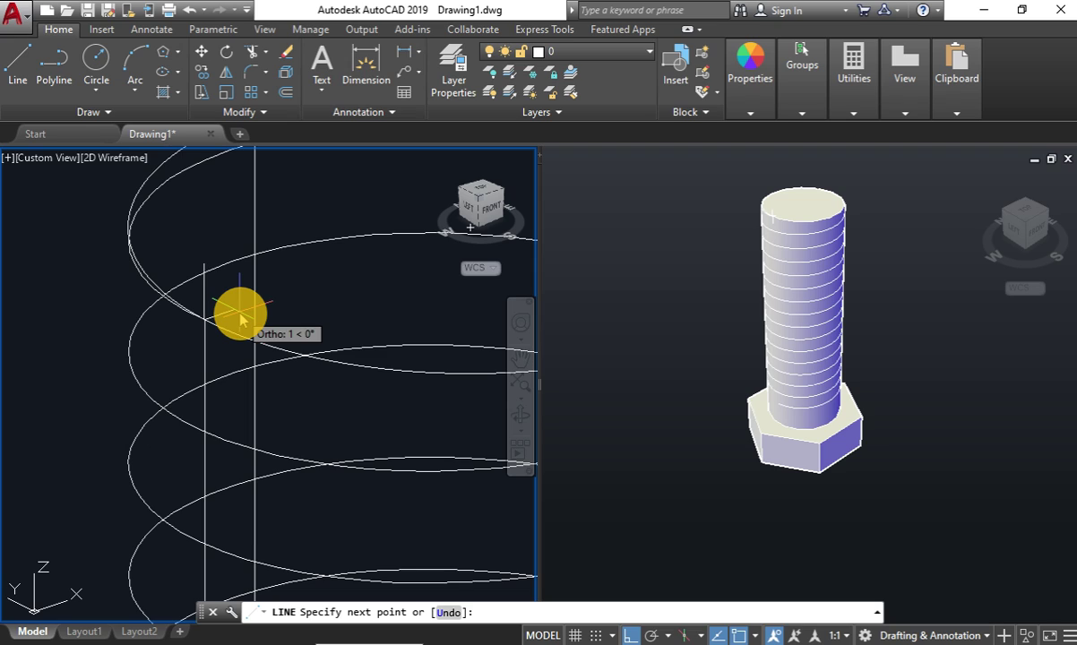
right_click(240, 312)
left_click(216, 317)
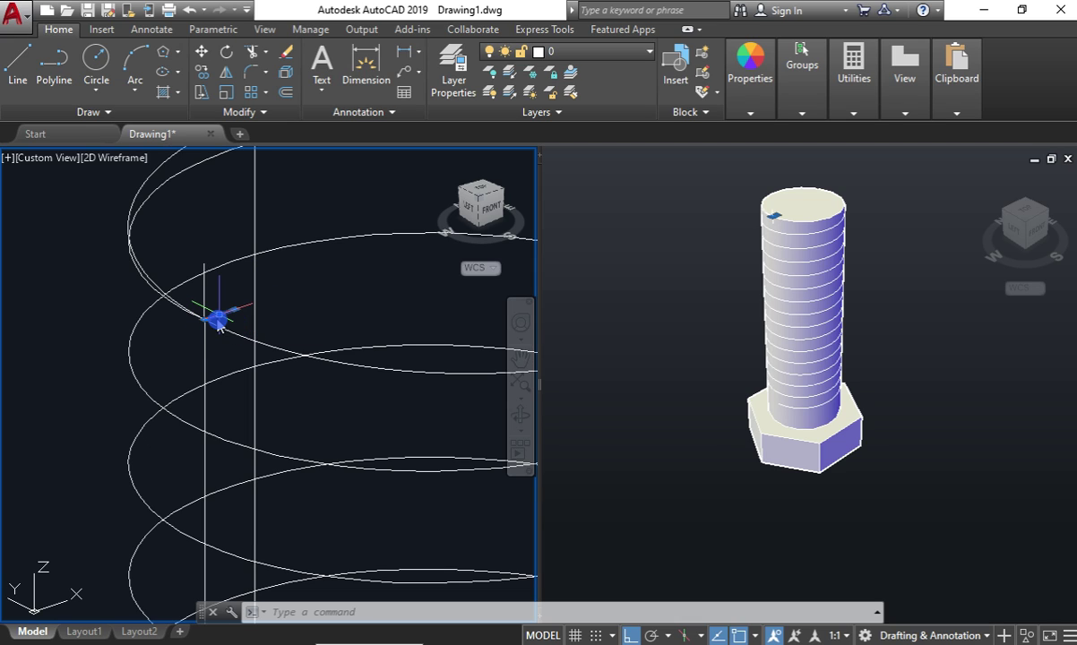
middle_click_drag(384, 409, 342, 413, "shift")
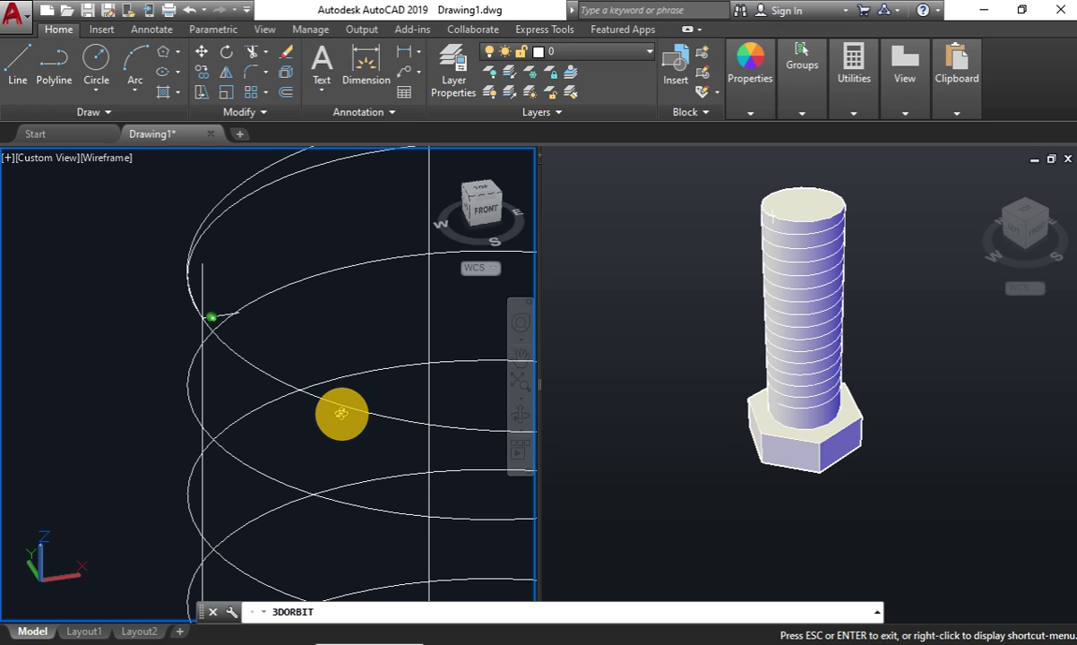
middle_click_drag(341, 413, 341, 413, "shift")
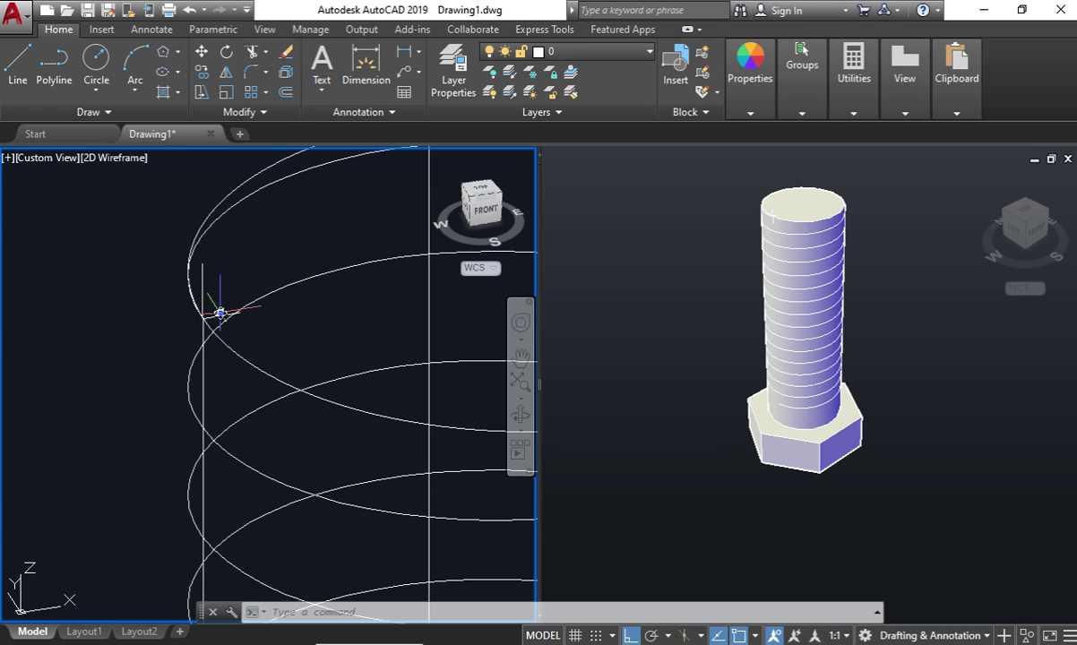
left_click(220, 313)
left_click(283, 395)
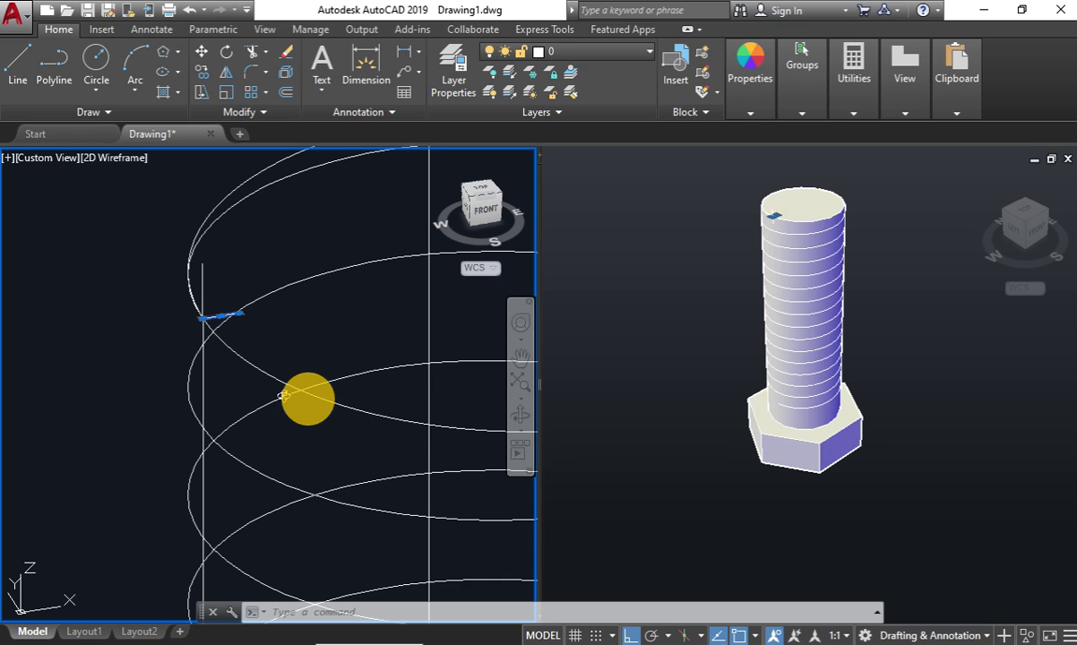
key("Delete")
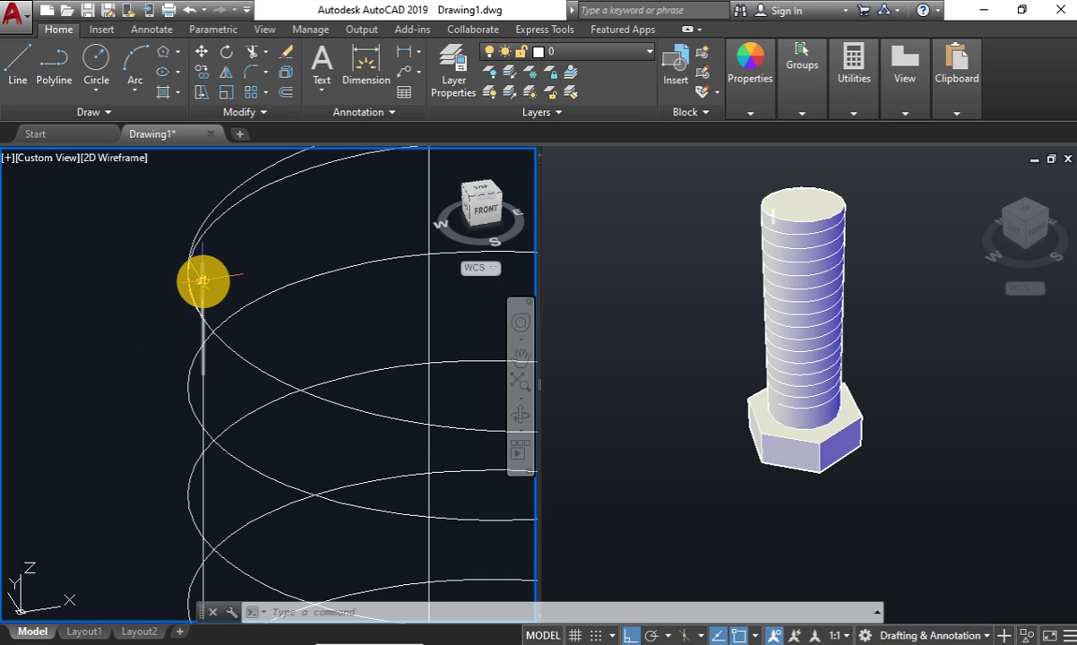
Shorten the vertical line so its top meets the helix, and zoom in on it.
left_click(203, 281)
left_click(201, 261)
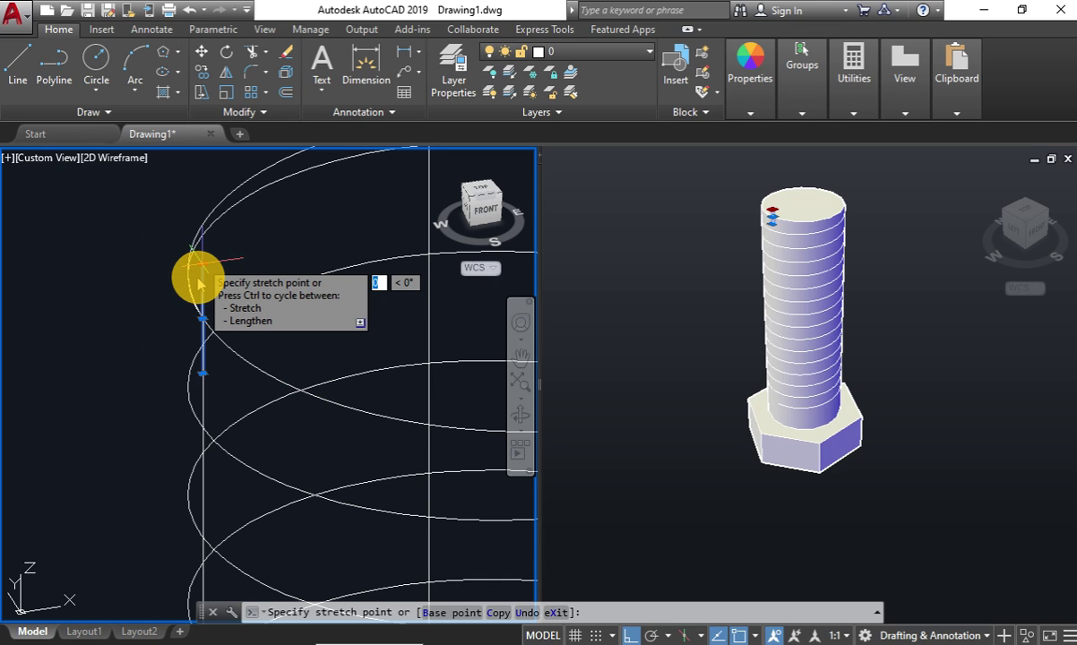
left_click(202, 319)
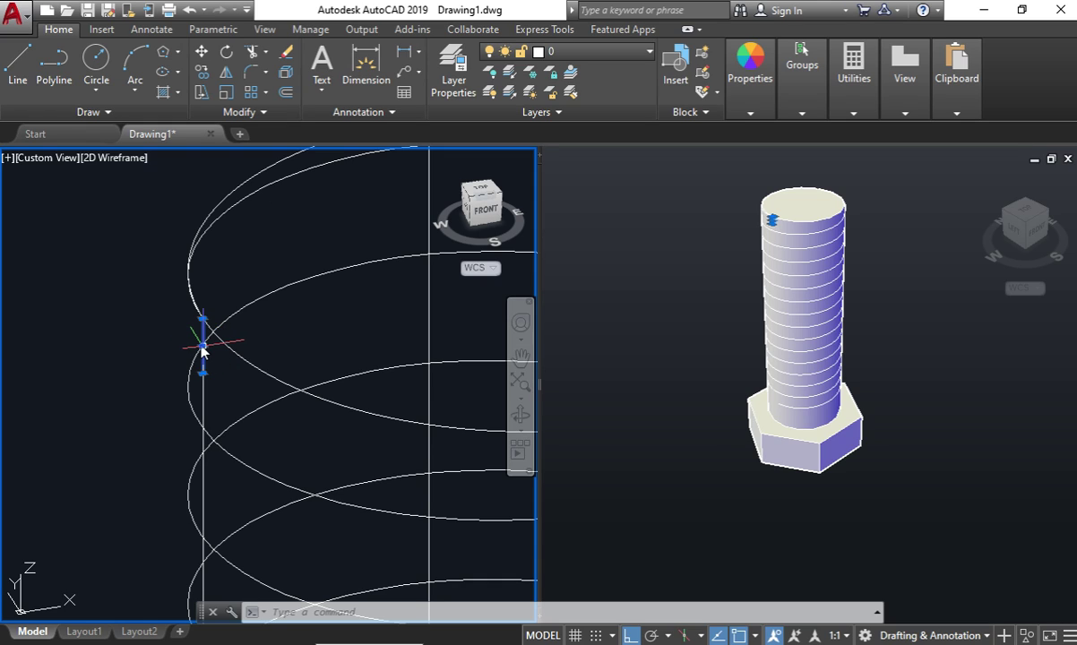
left_click(204, 345)
scroll(202, 332, "up", 2)
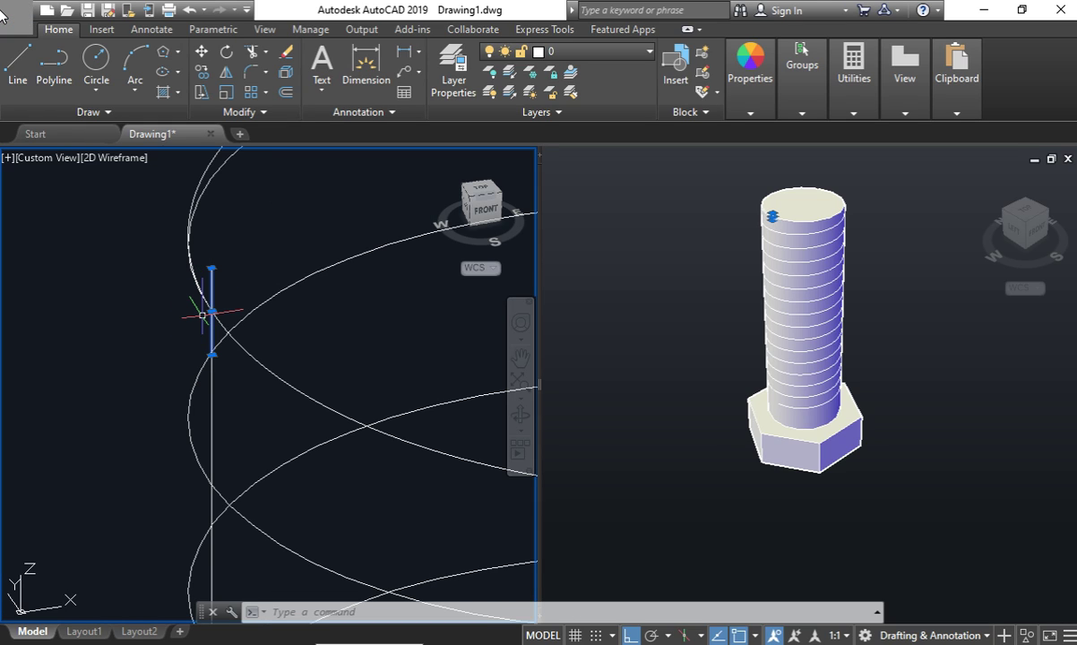
left_click(61, 63)
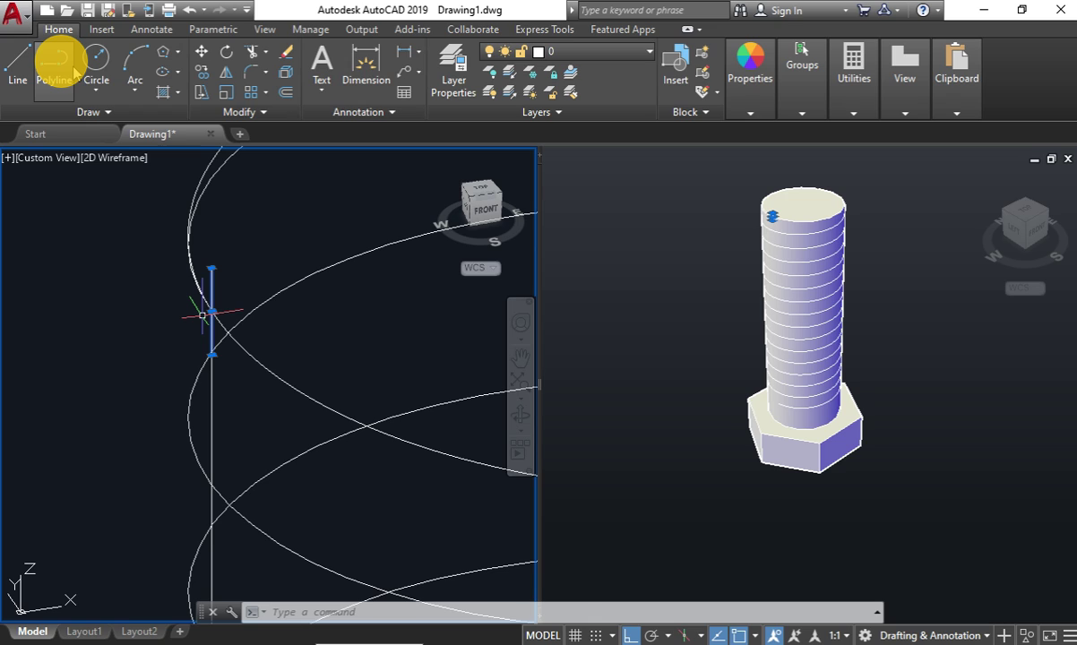
scroll(211, 312, "down", 3)
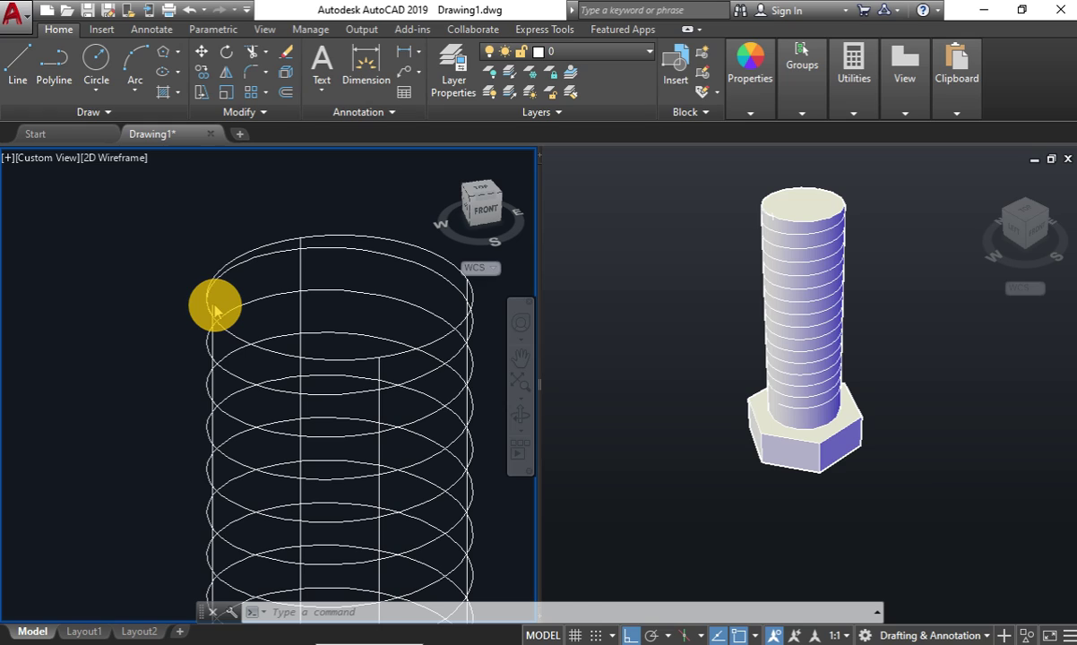
left_click(215, 309)
scroll(215, 309, "up", 5)
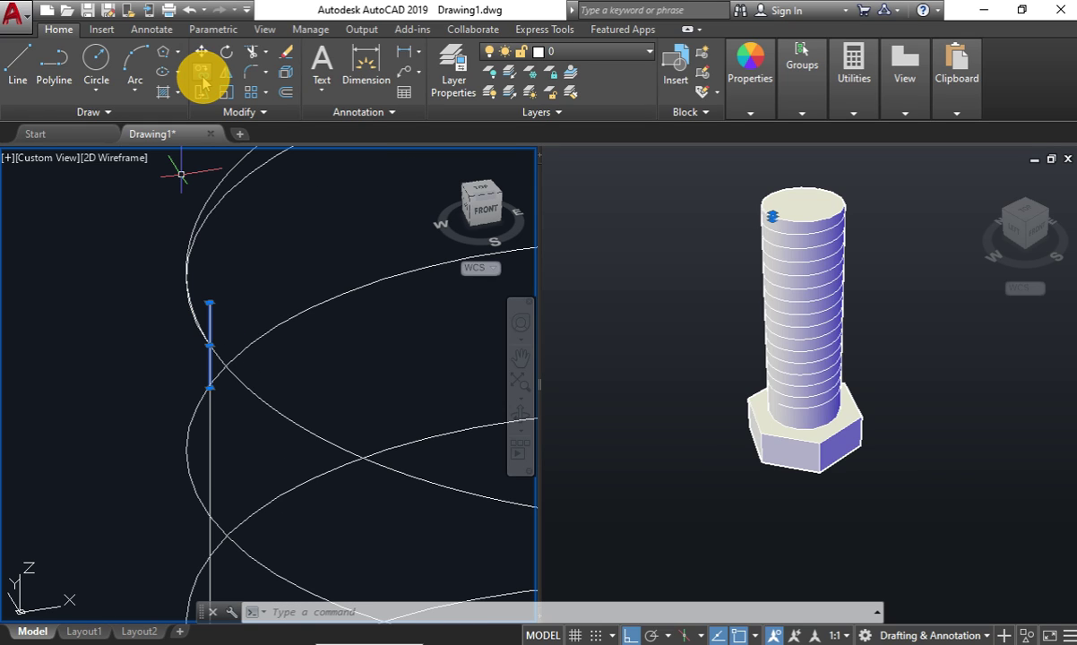
Move the short vertical line to the left, clear of the helix.
left_click(210, 345)
left_click(73, 365)
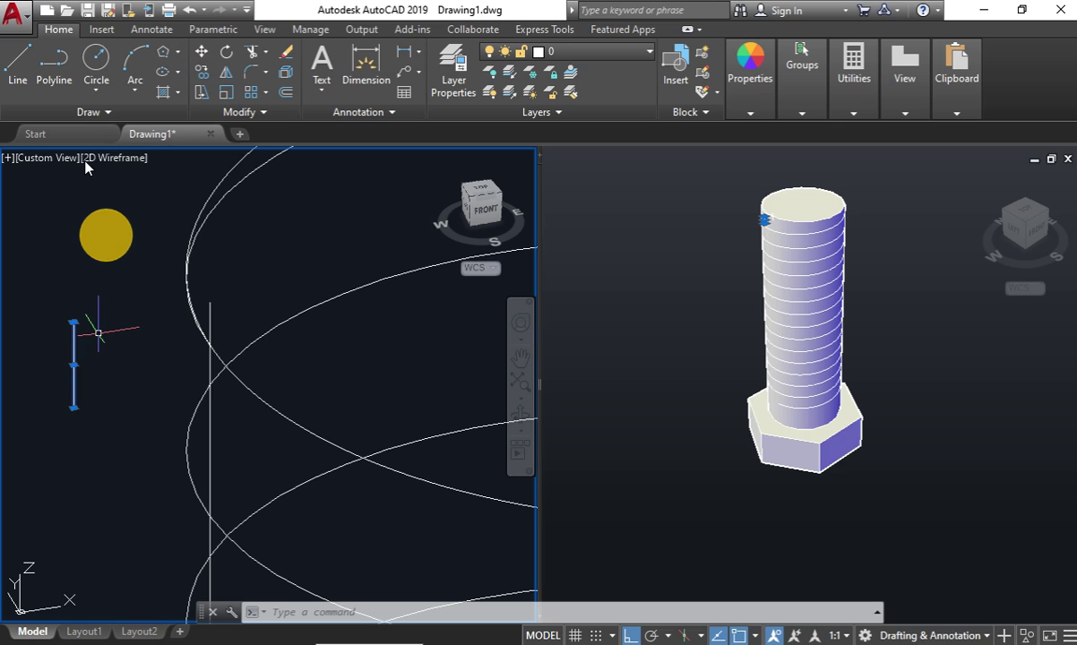
left_click(227, 61)
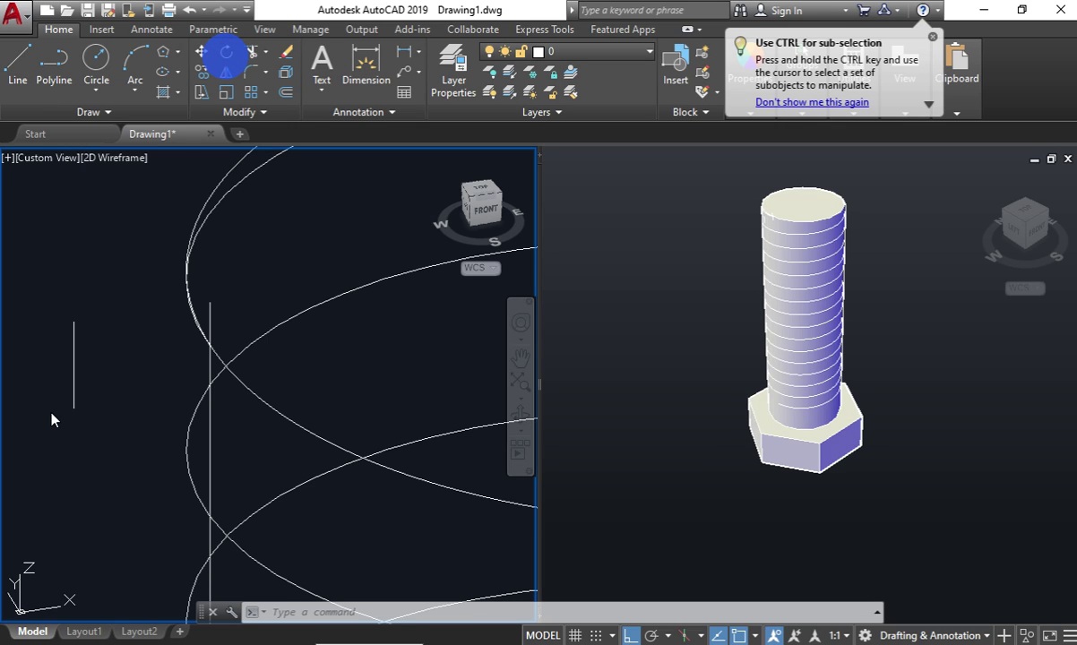
Draw a line of length 1 starting on the short vertical line.
type("l")
key("Return")
left_click(73, 320)
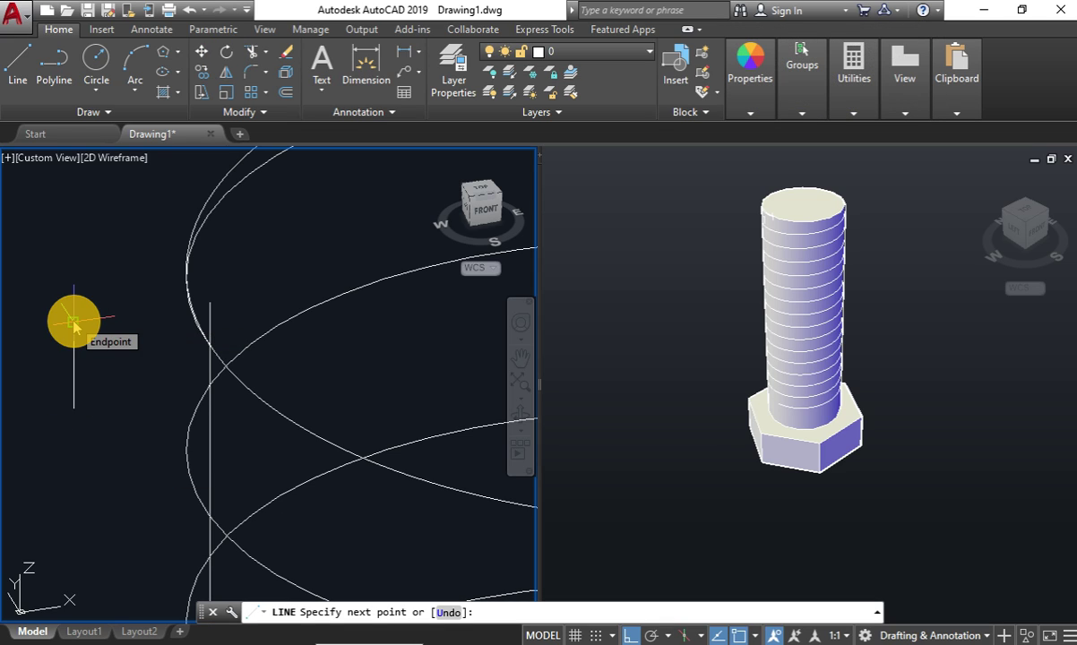
key("Escape")
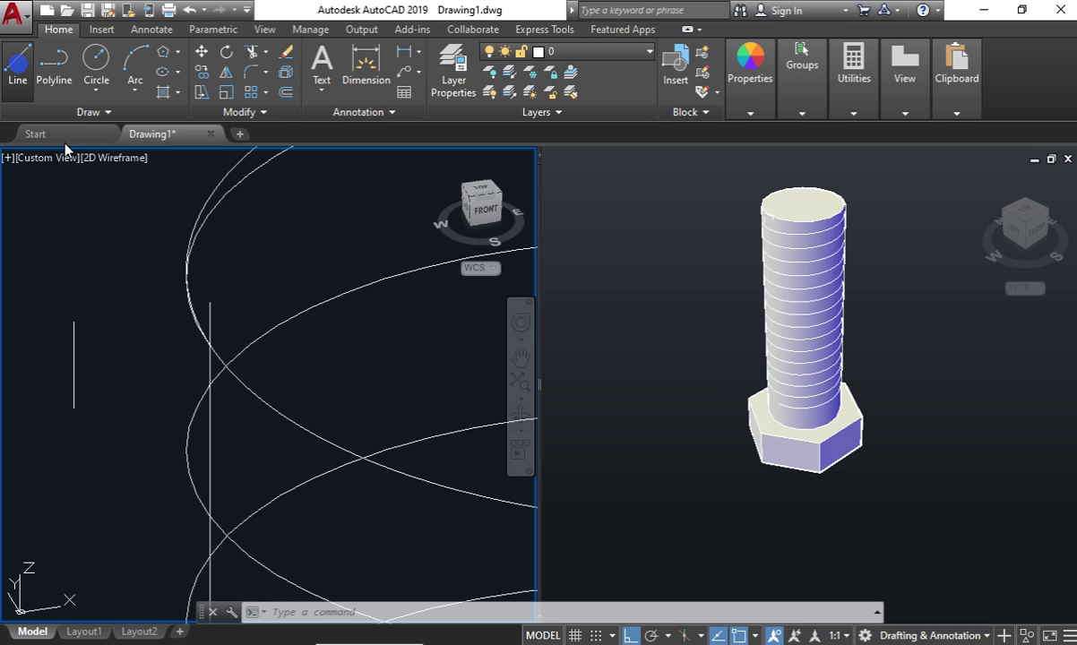
left_click(18, 63)
left_click(209, 344)
type("1")
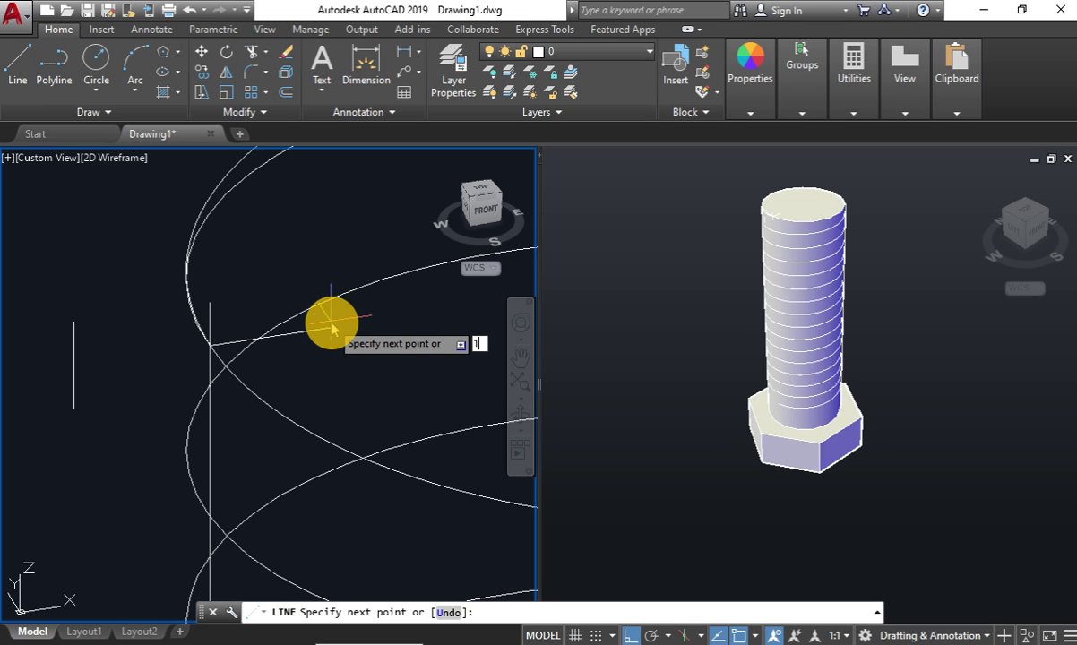
key("Return")
key("Return")
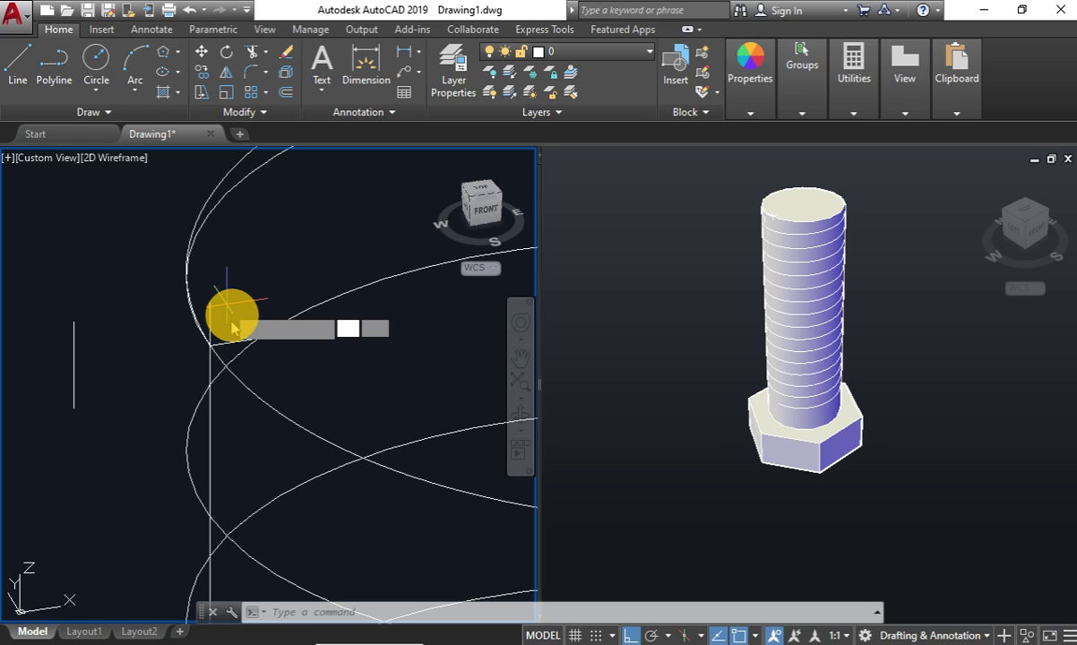
Draw the triangle's side to its apex and close it, then select the profile and helix.
left_click(231, 329)
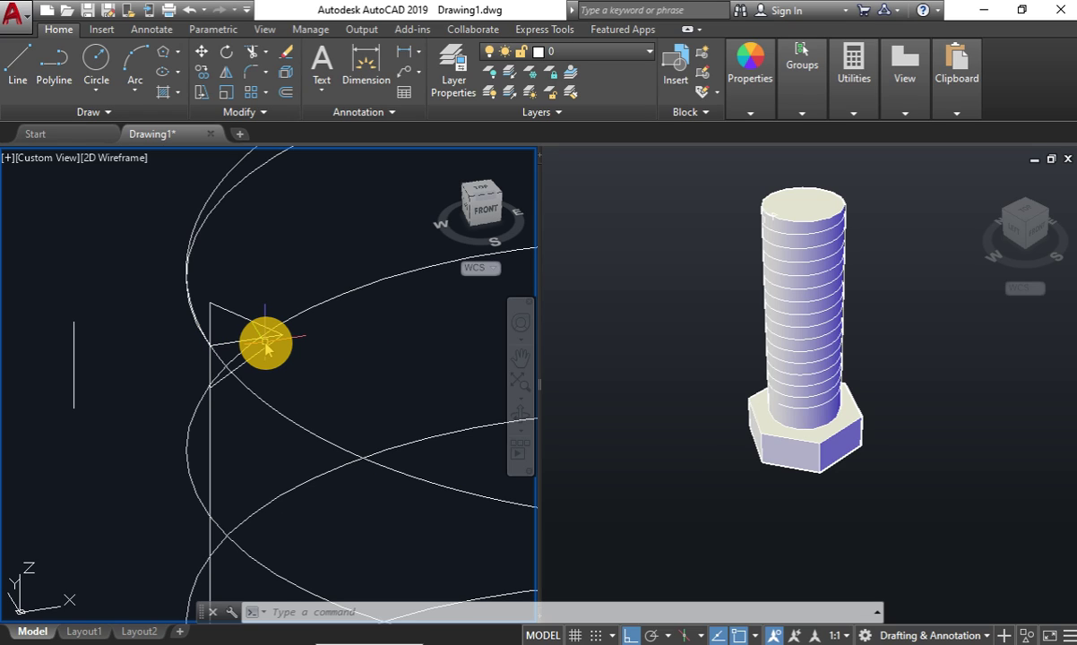
left_click(278, 334)
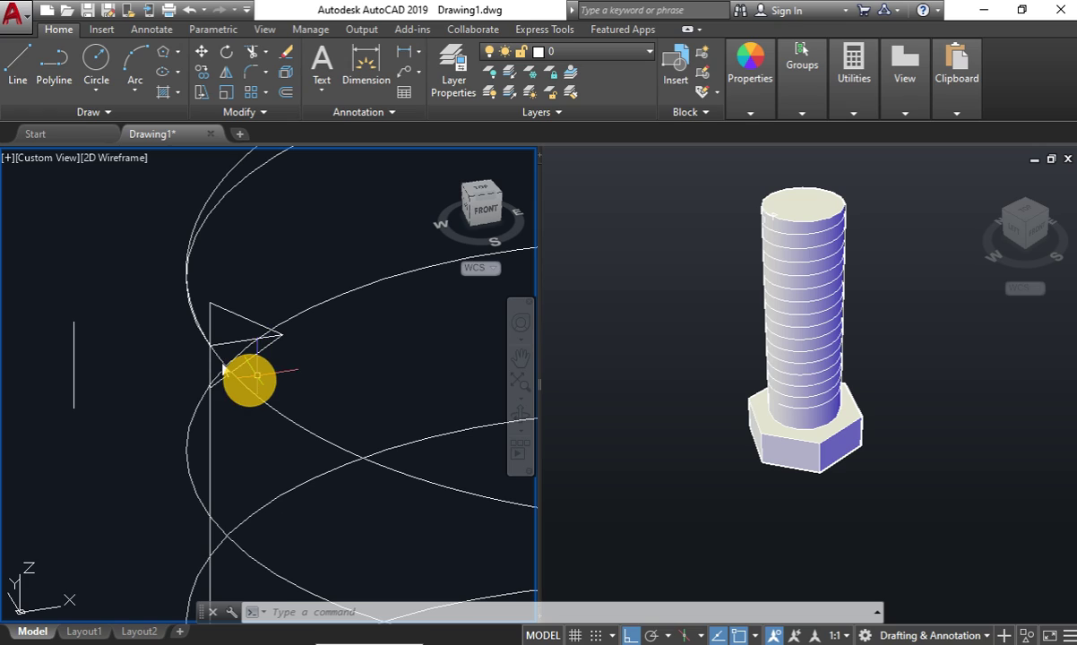
left_click(232, 343)
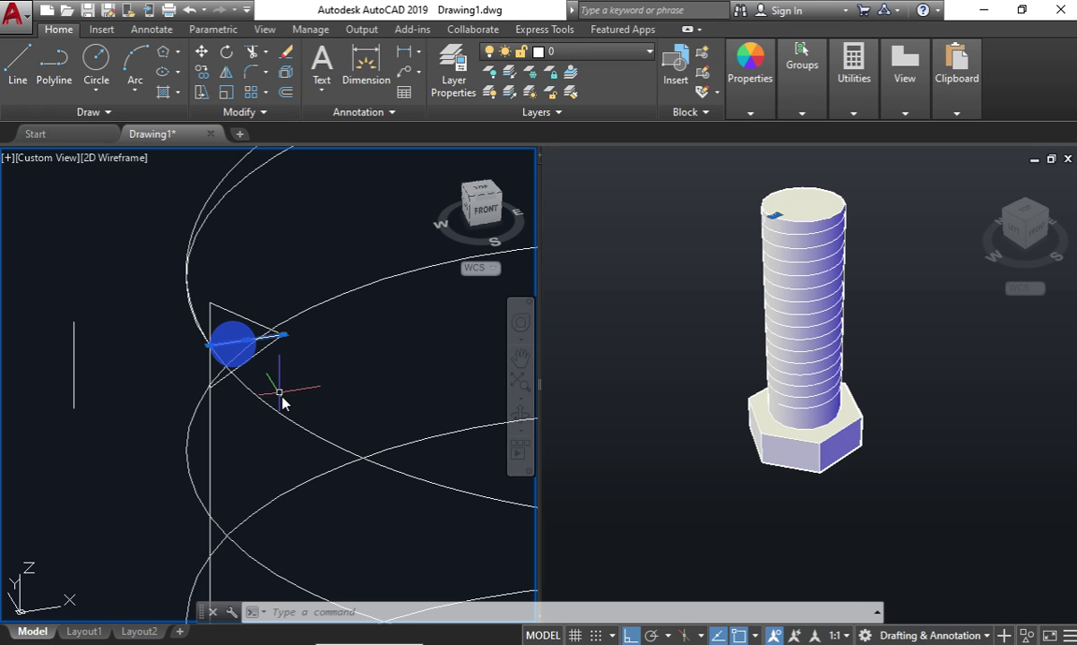
right_click(44, 271)
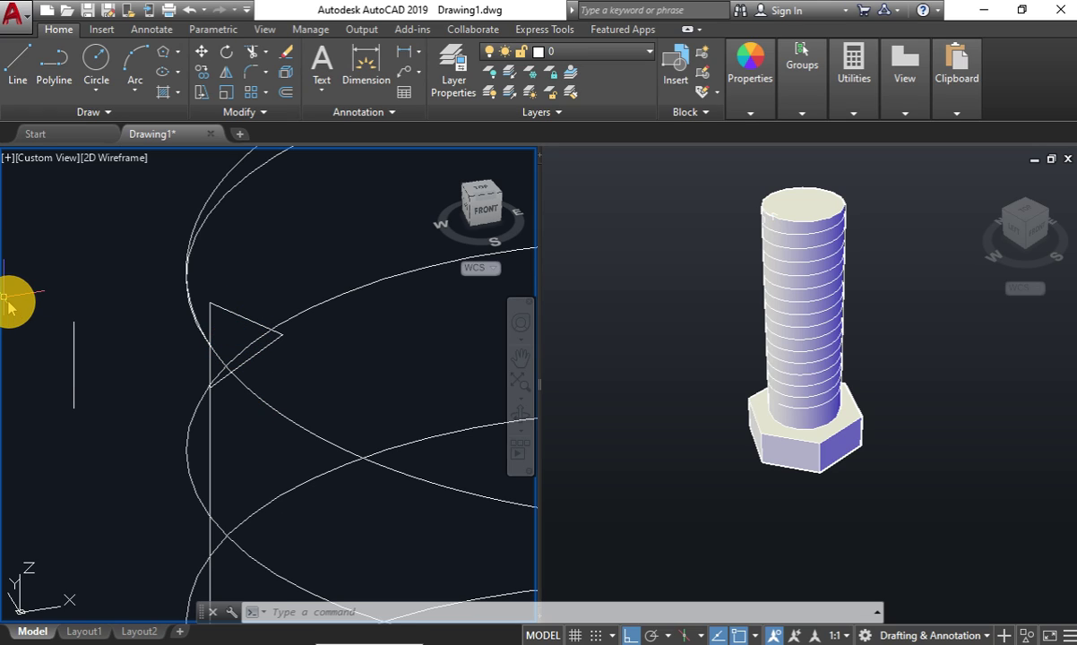
left_click(77, 357)
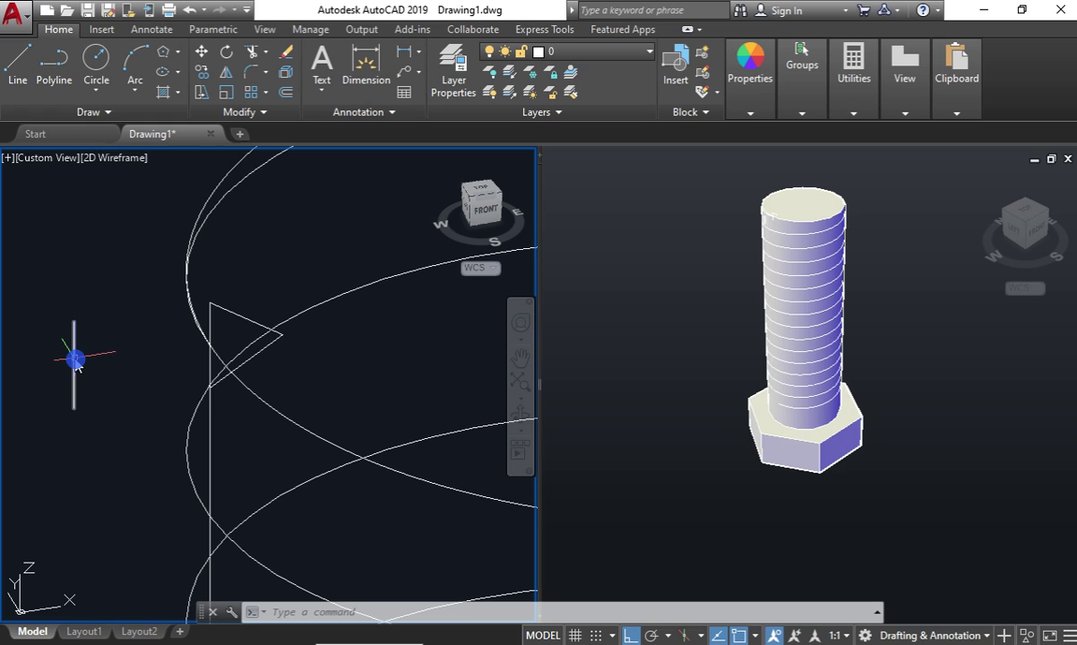
left_click(260, 441)
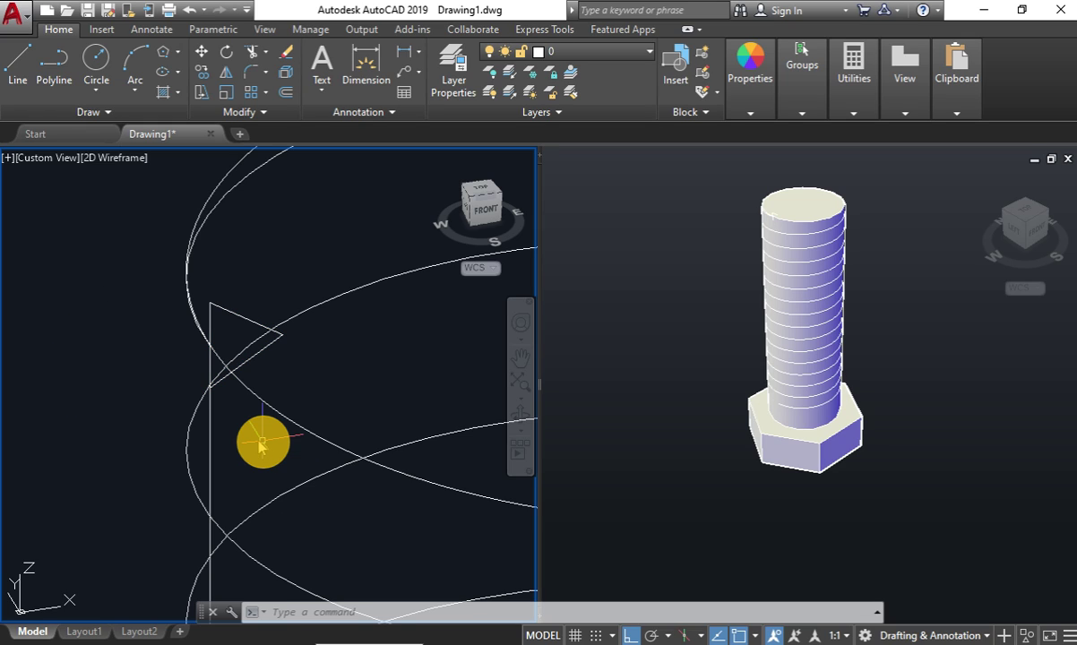
left_click(218, 307)
left_click(188, 285)
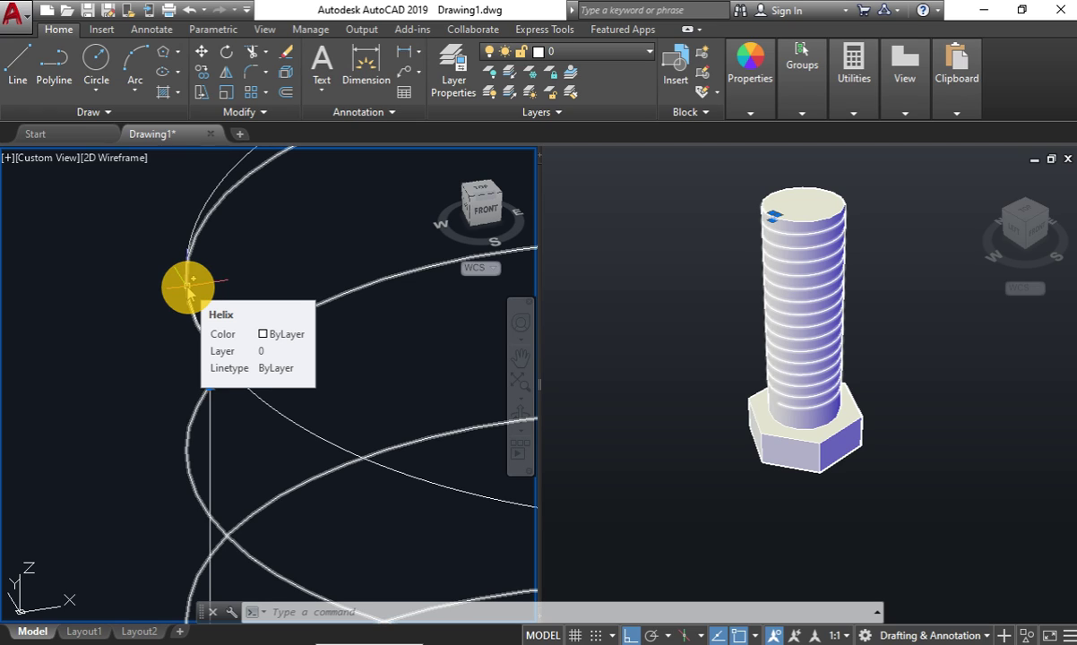
Extrude the triangle with EXT using the helix as the Path.
type("EXt")
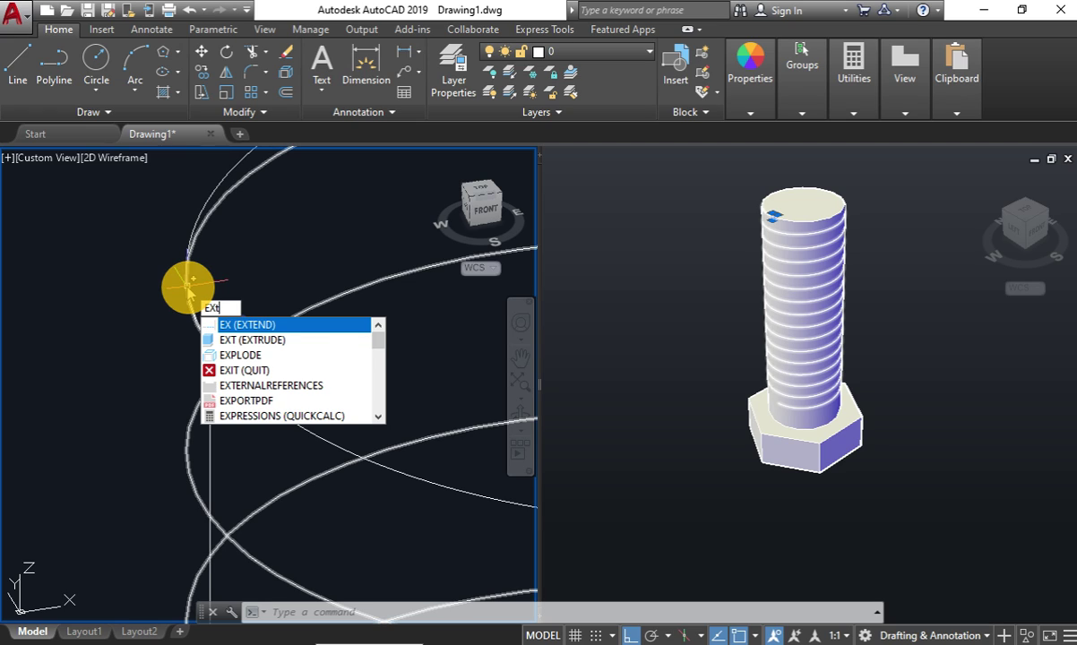
key("Return")
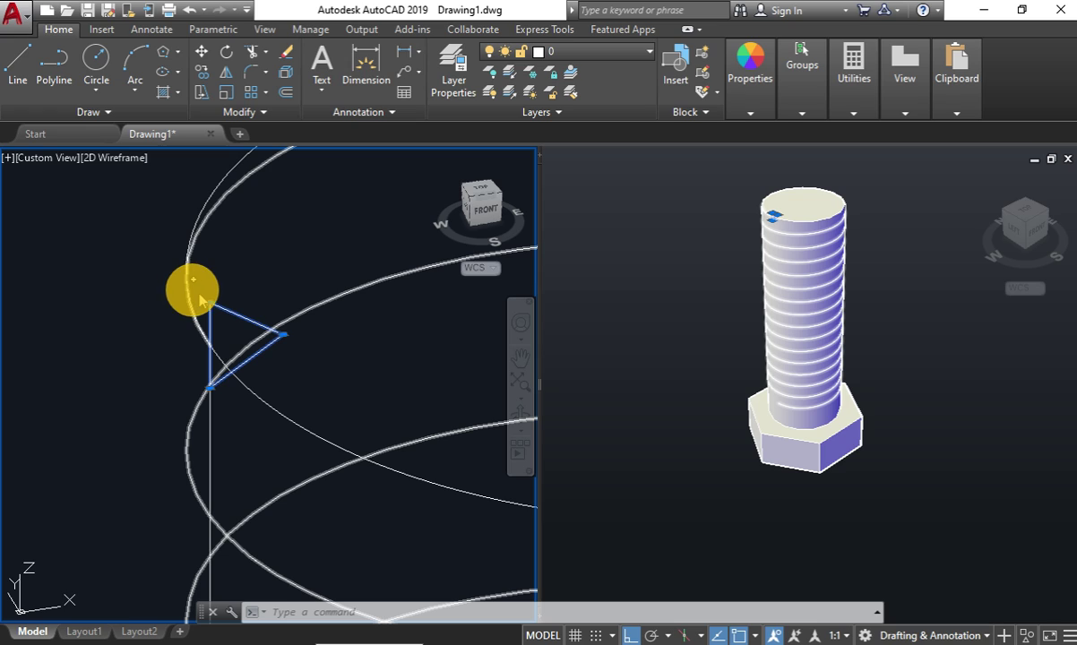
left_click(576, 613)
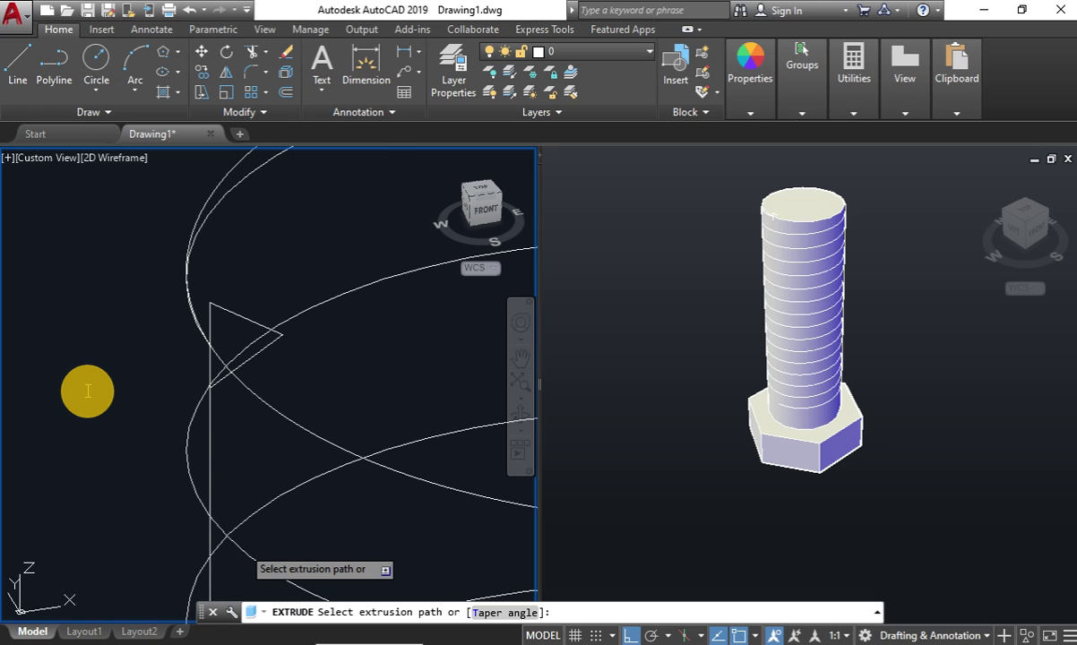
left_click(87, 391)
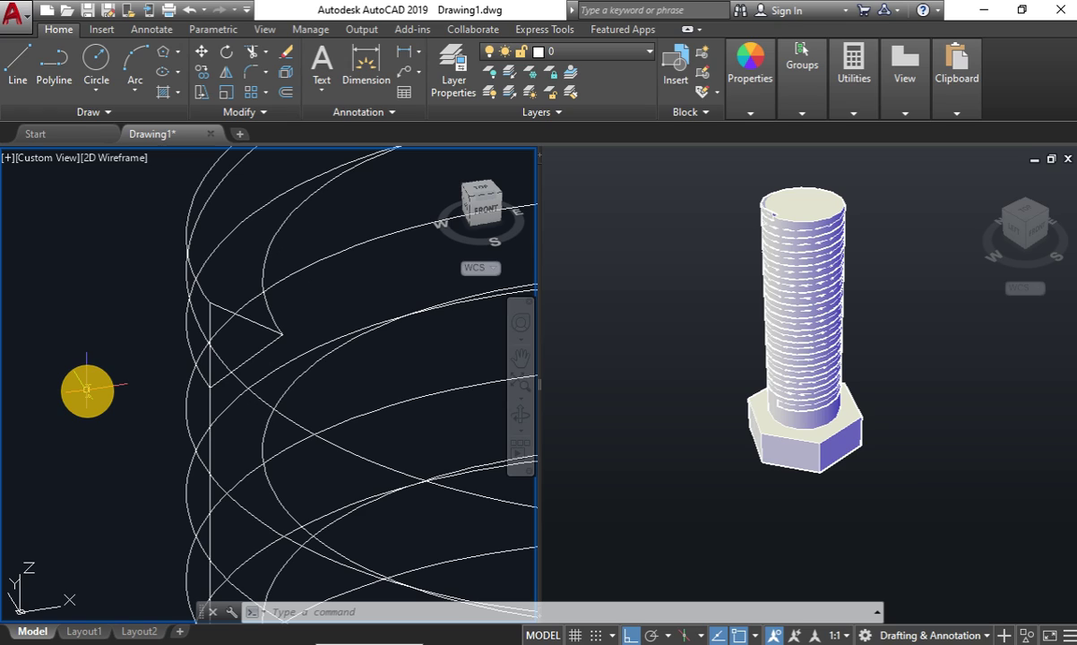
Copy the extruded spiral thread to a spot beside the bolt, then select the helix.
scroll(77, 353, "down", 2)
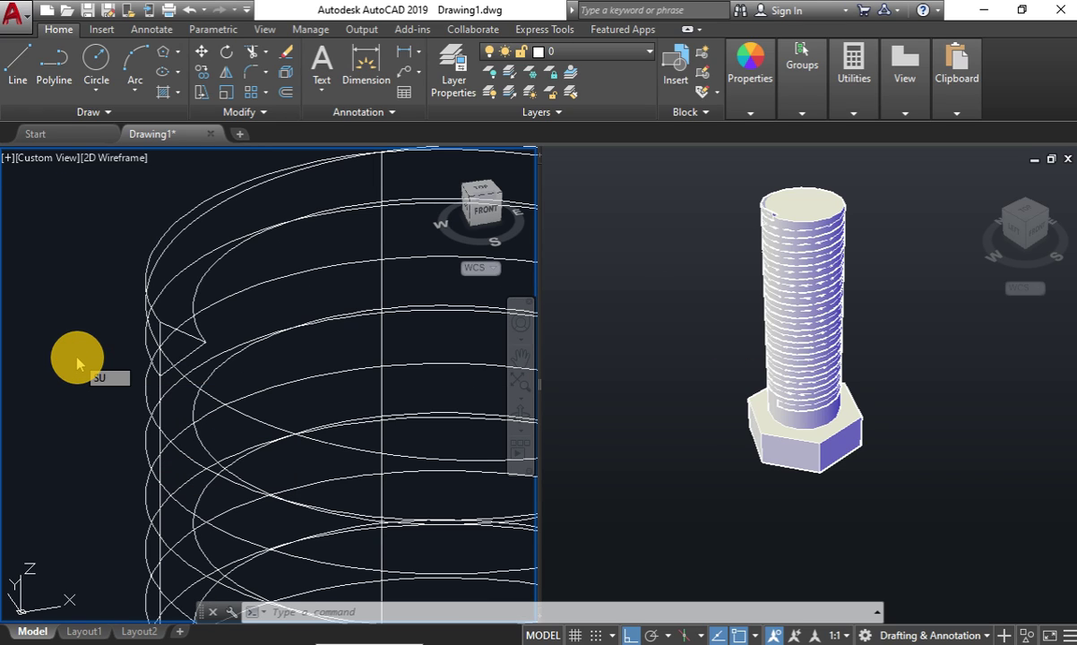
left_click(149, 312)
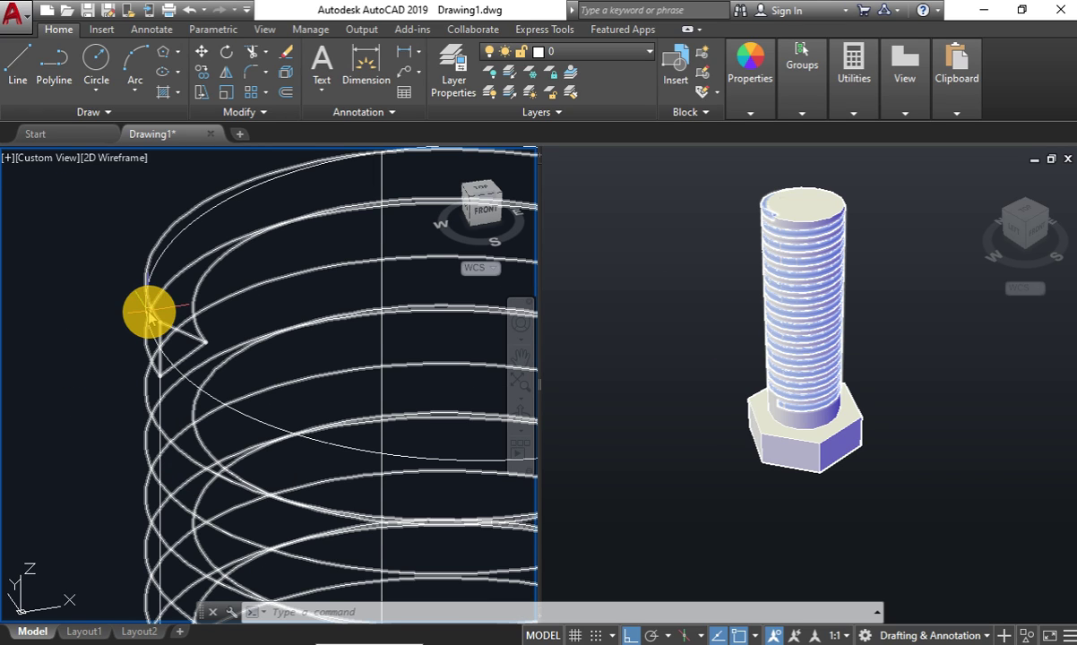
left_click(164, 235)
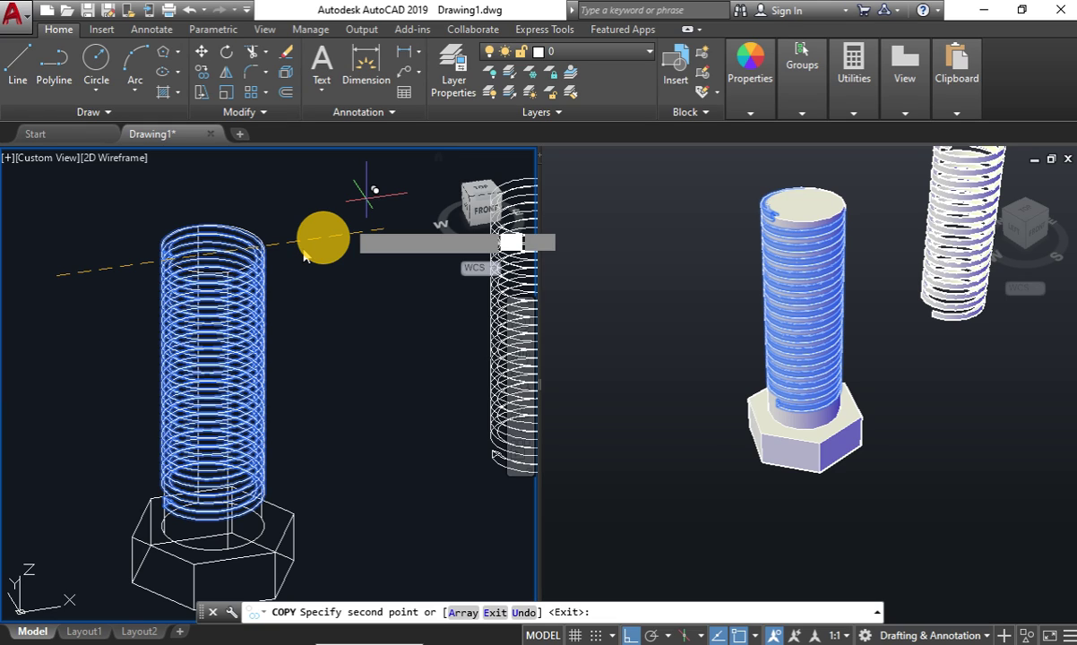
left_click(305, 255)
key("Return")
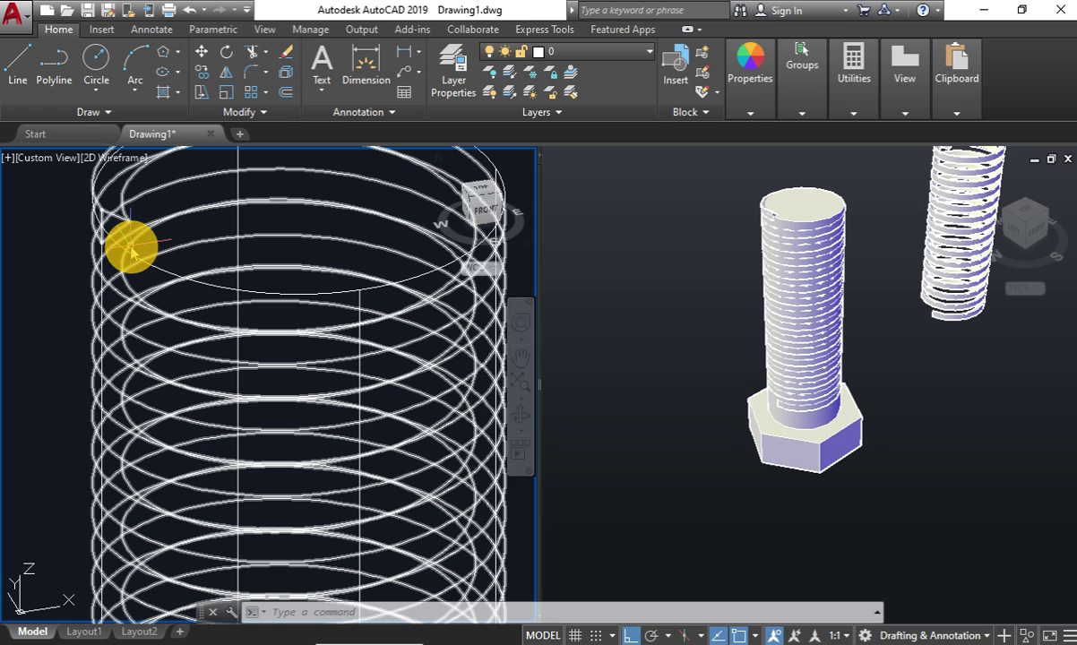
scroll(212, 303, "down", 2)
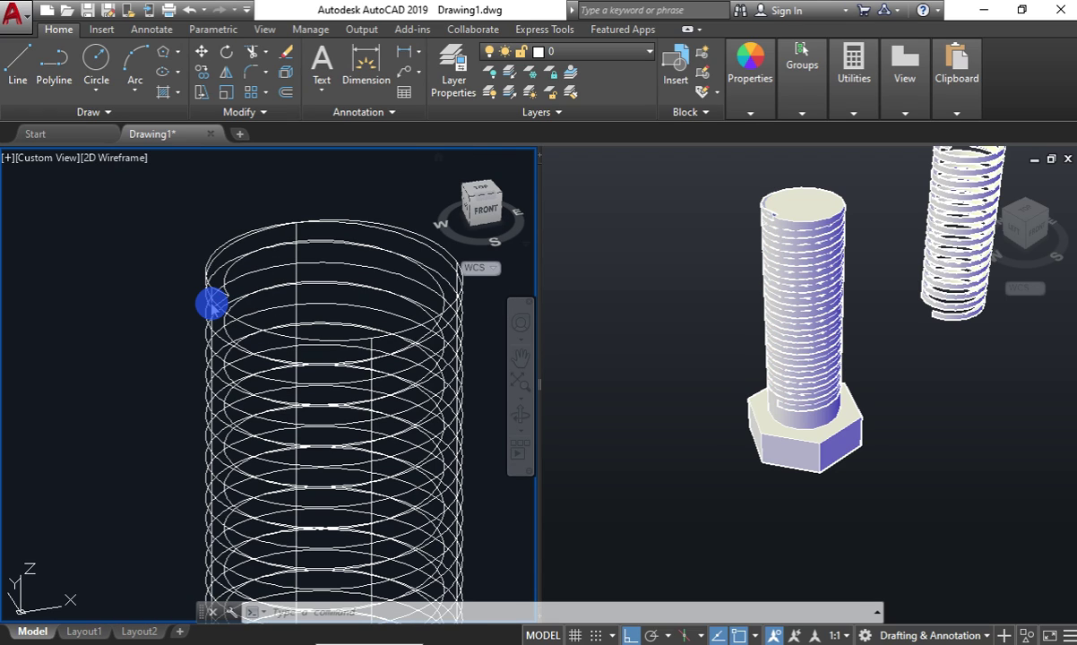
left_click(212, 302)
scroll(213, 303, "up", 4)
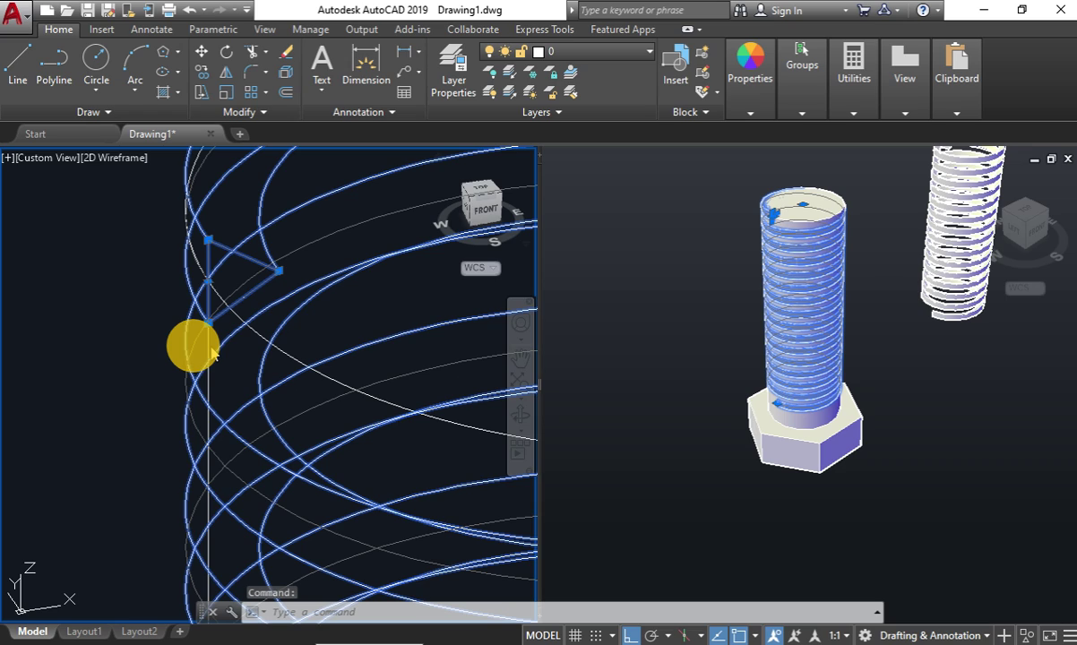
Shift the helix aside, then SUBTRACT the thread solid from the bolt solid.
left_click_drag(213, 354, 152, 356)
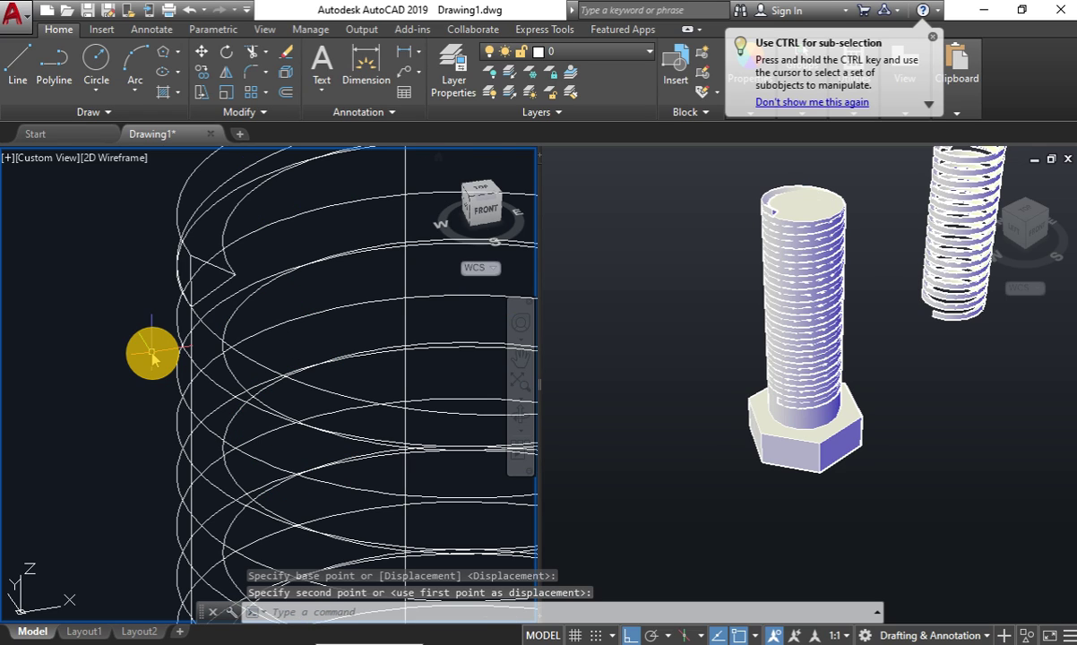
type("su")
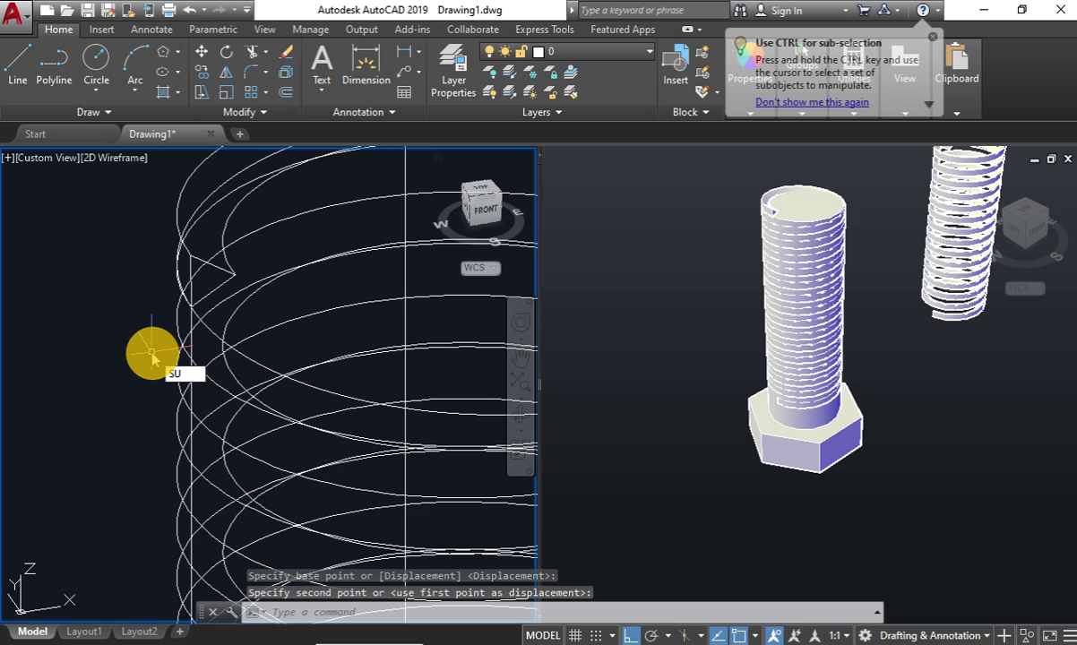
key("Return")
left_click(210, 336)
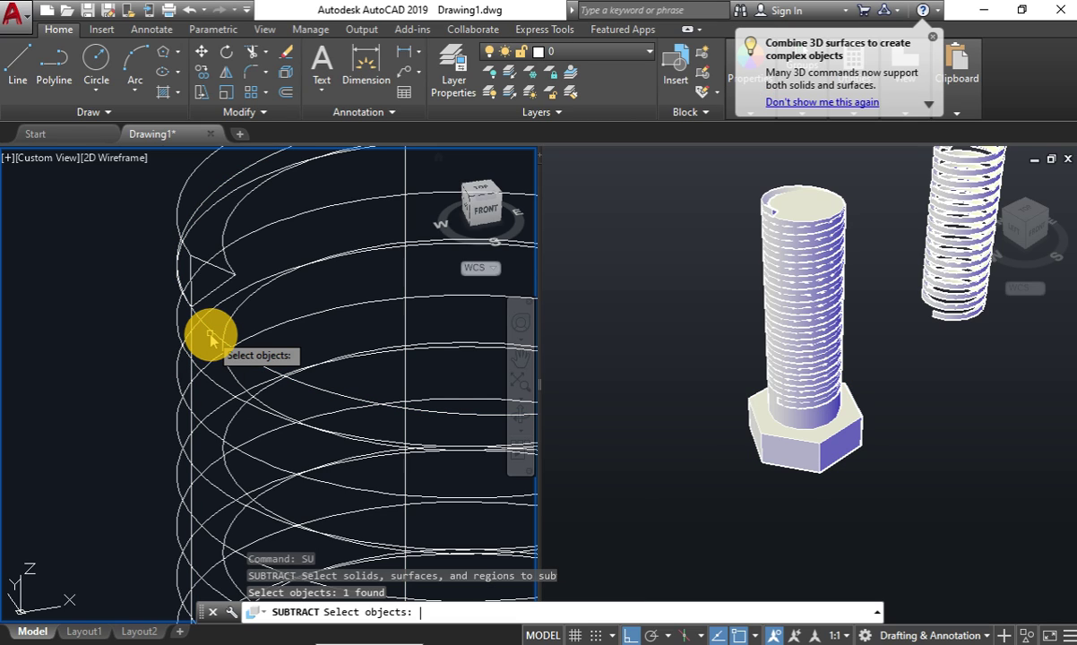
key("Return")
left_click(206, 263)
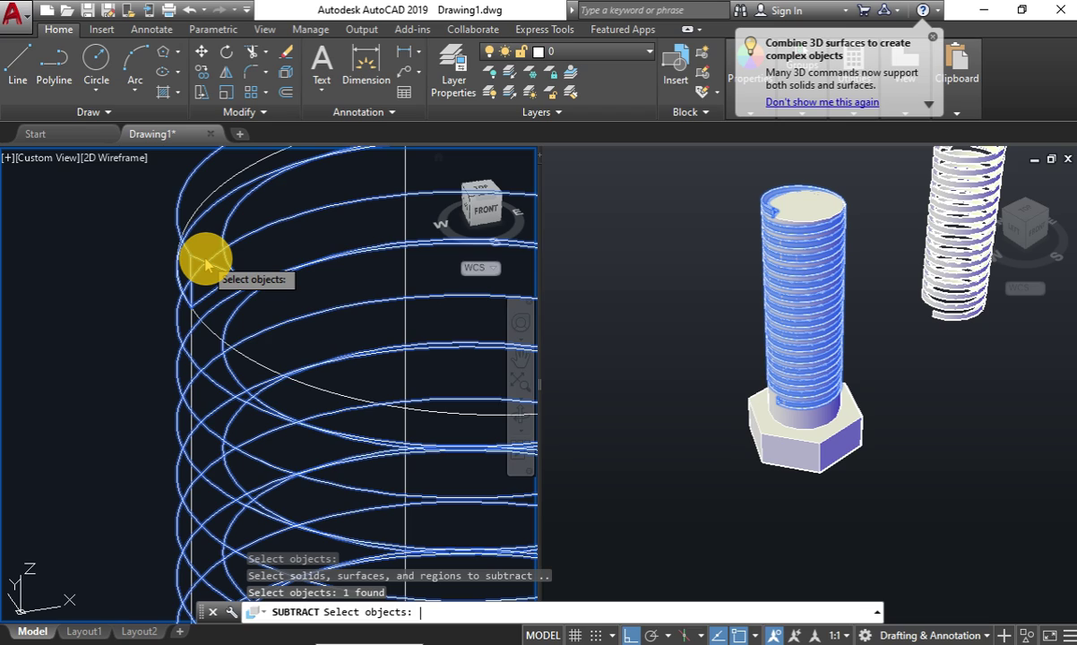
key("Return")
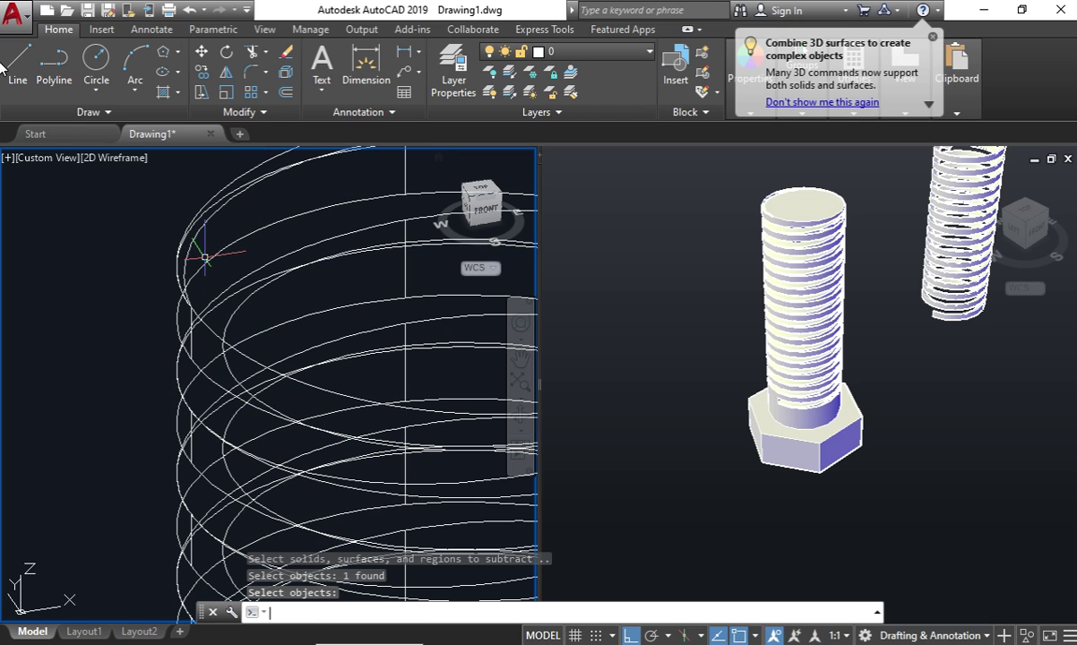
left_click(53, 304)
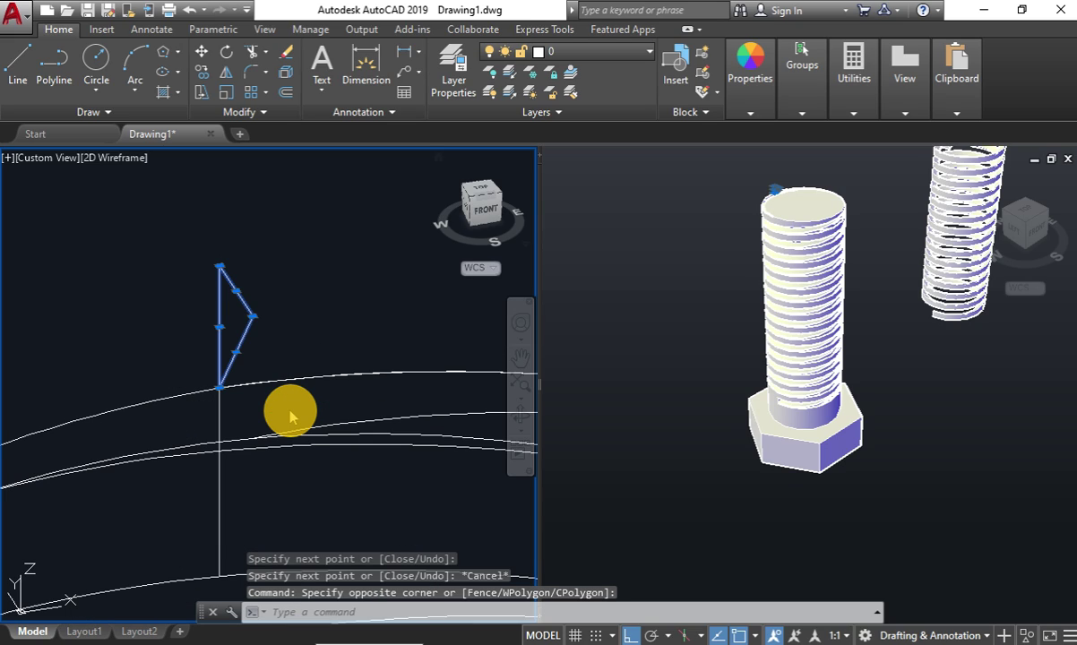
Join the three triangle profile lines into one polyline with J.
type("j")
key("Return")
left_click(240, 300)
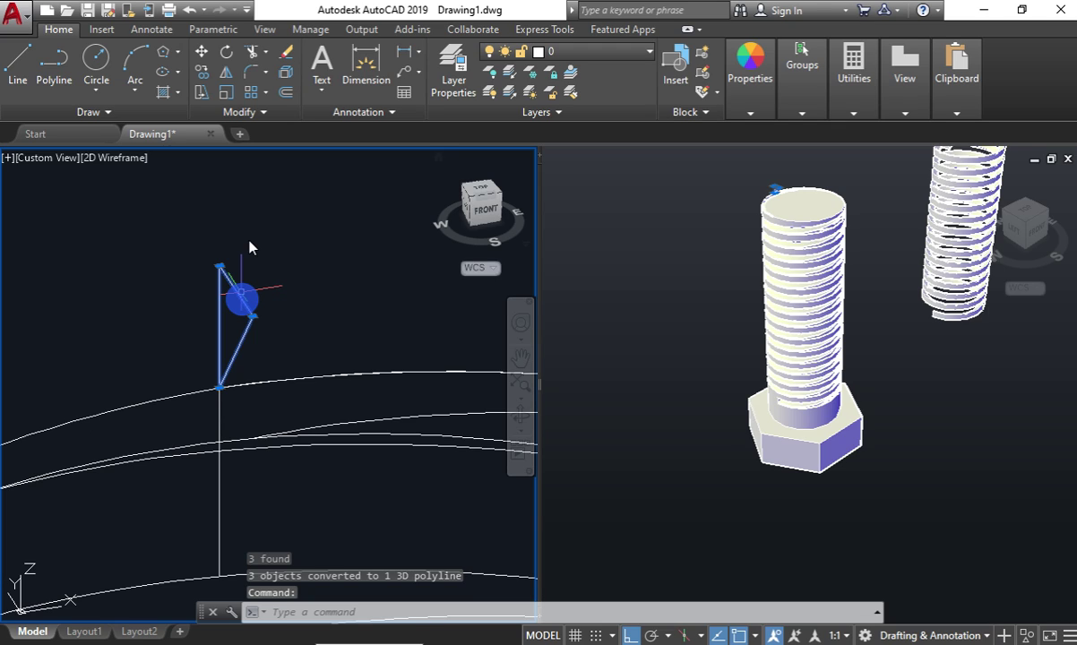
Move the joined profile down so its top vertex sits on the helix.
type("m")
key("Return")
left_click(219, 266)
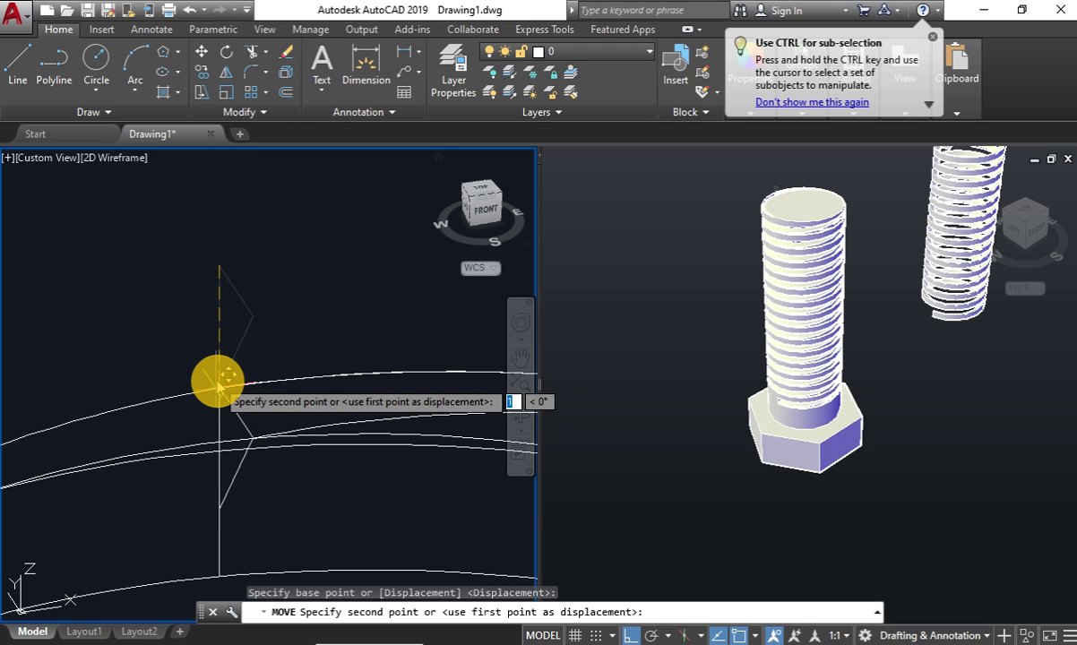
left_click(218, 385)
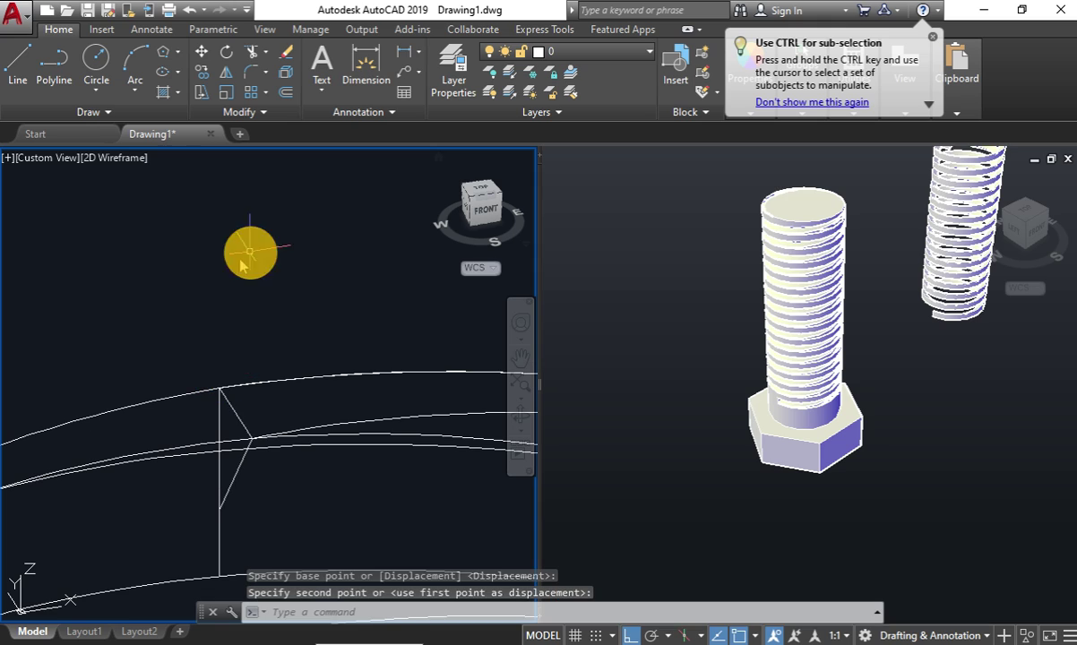
left_click(240, 424)
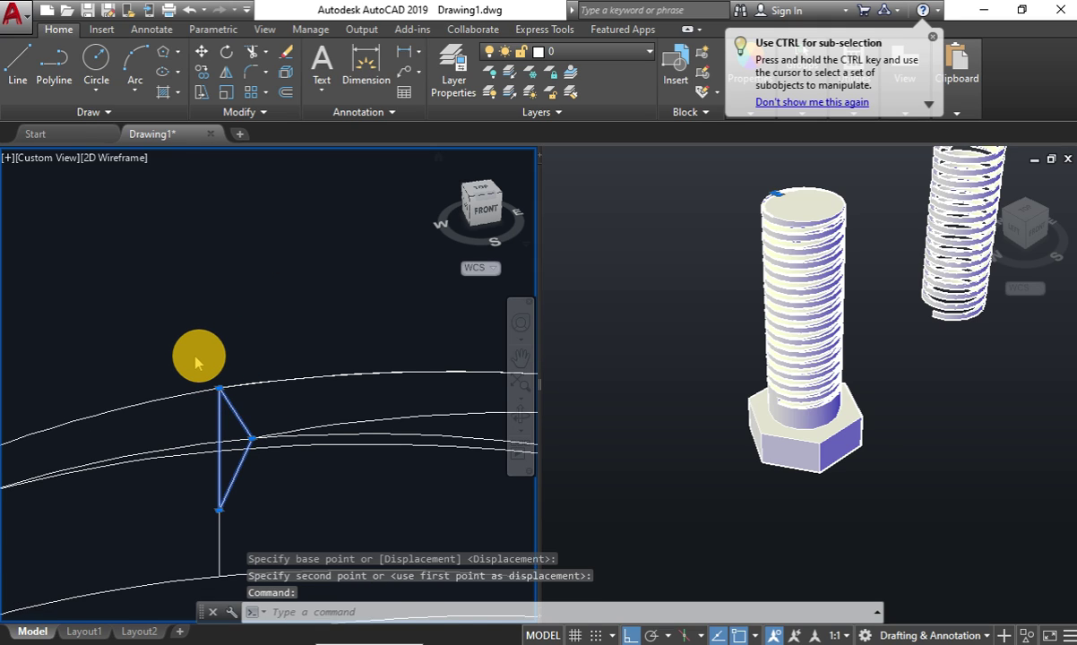
scroll(197, 358, "down", 3)
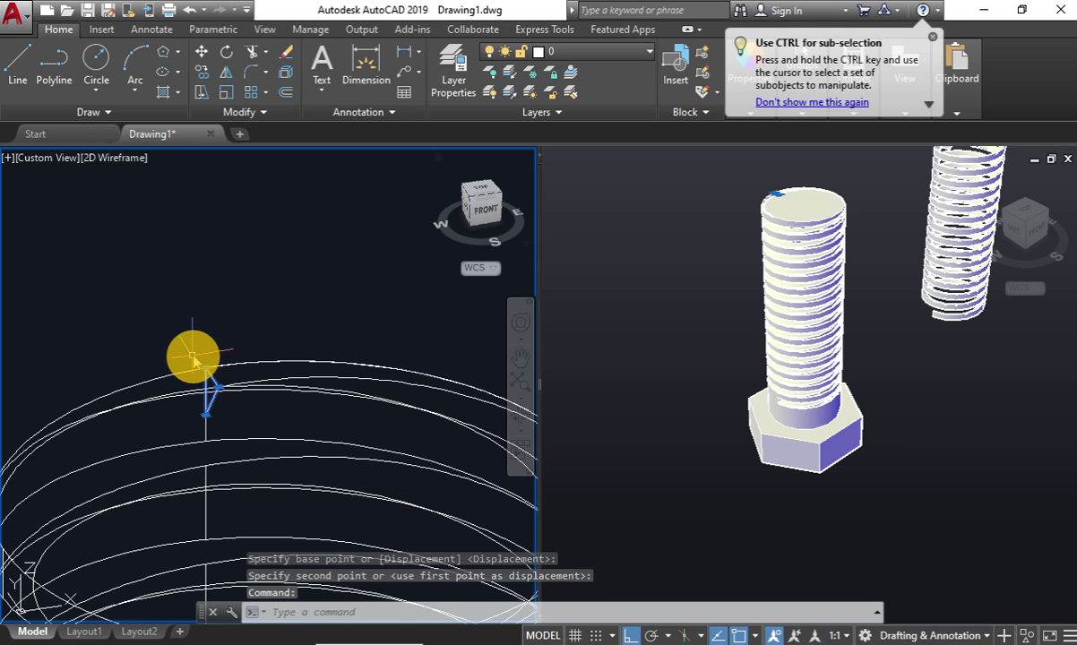
scroll(192, 358, "down", 3)
middle_click_drag(205, 450, 231, 456, "shift")
Orbit the wireframe view to a left-side view and pan the shaded view onto the shaft top.
mouse_move(231, 457)
left_mouse_down()
mouse_move(330, 435)
mouse_move(308, 444)
mouse_move(274, 418)
left_mouse_up()
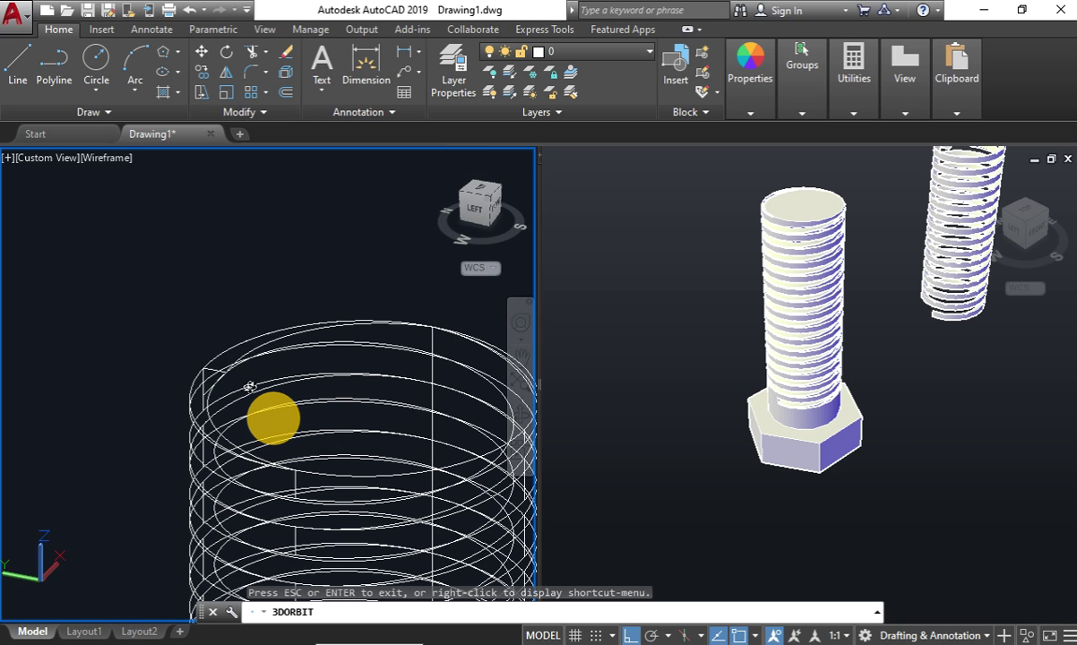
middle_click_drag(273, 417, 119, 381, "shift")
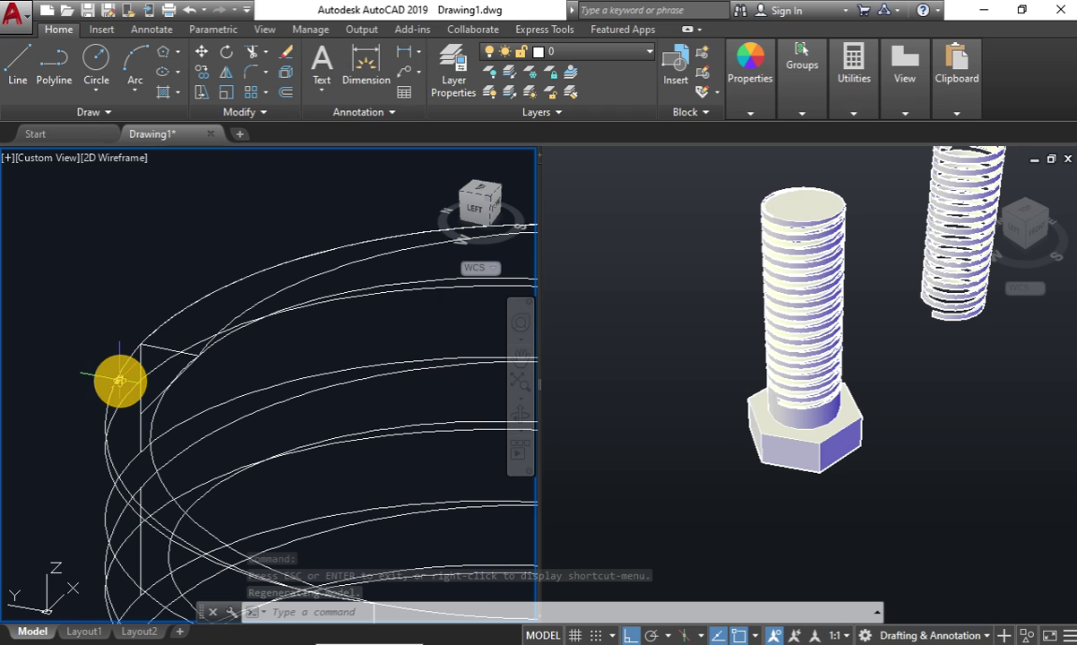
left_click(103, 503)
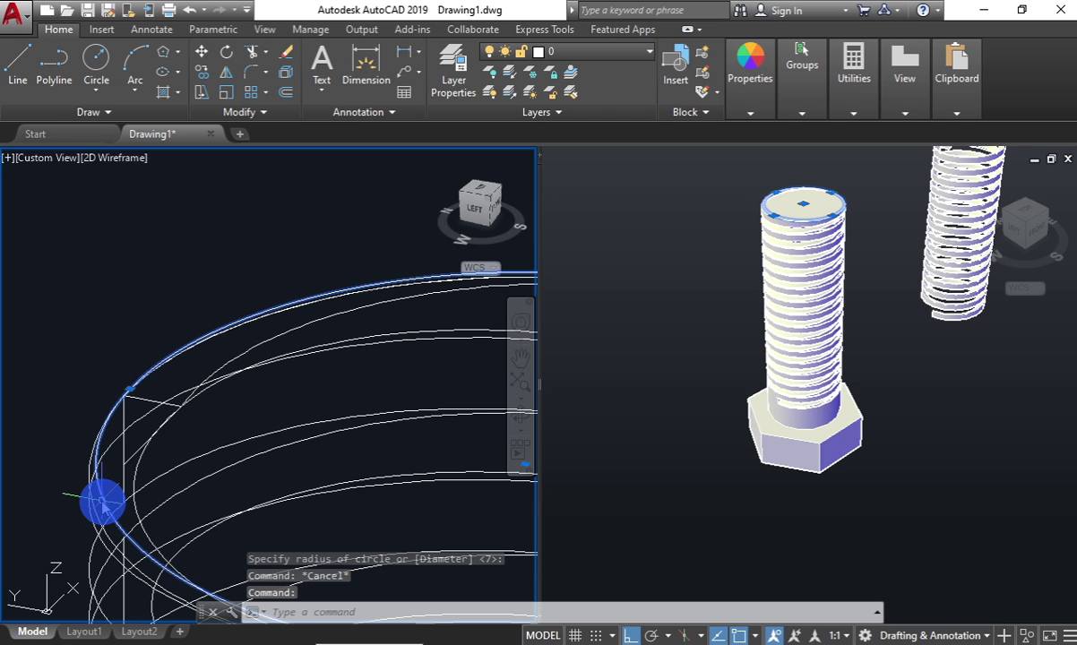
scroll(811, 371, "up", 3)
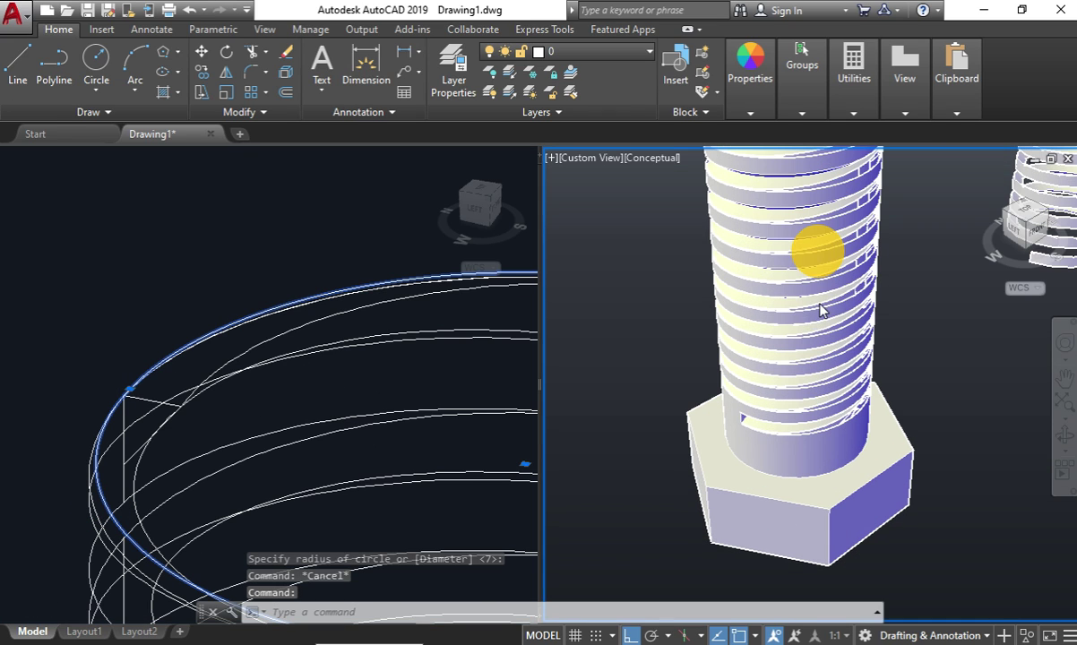
left_click(1065, 378)
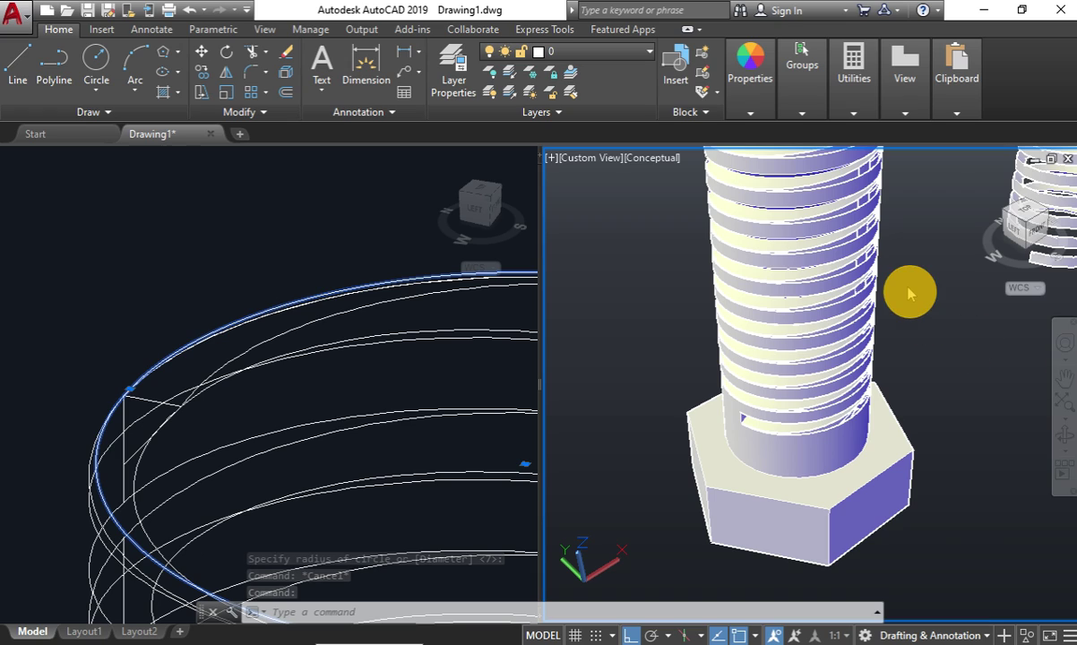
left_click_drag(906, 267, 907, 295)
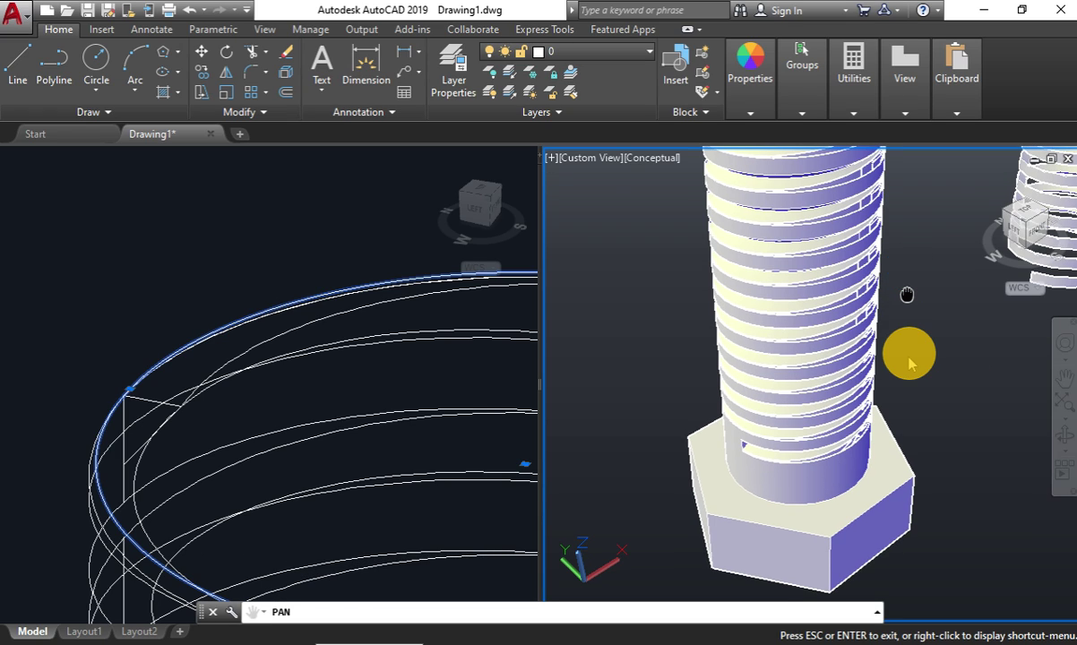
left_click_drag(909, 363, 908, 474)
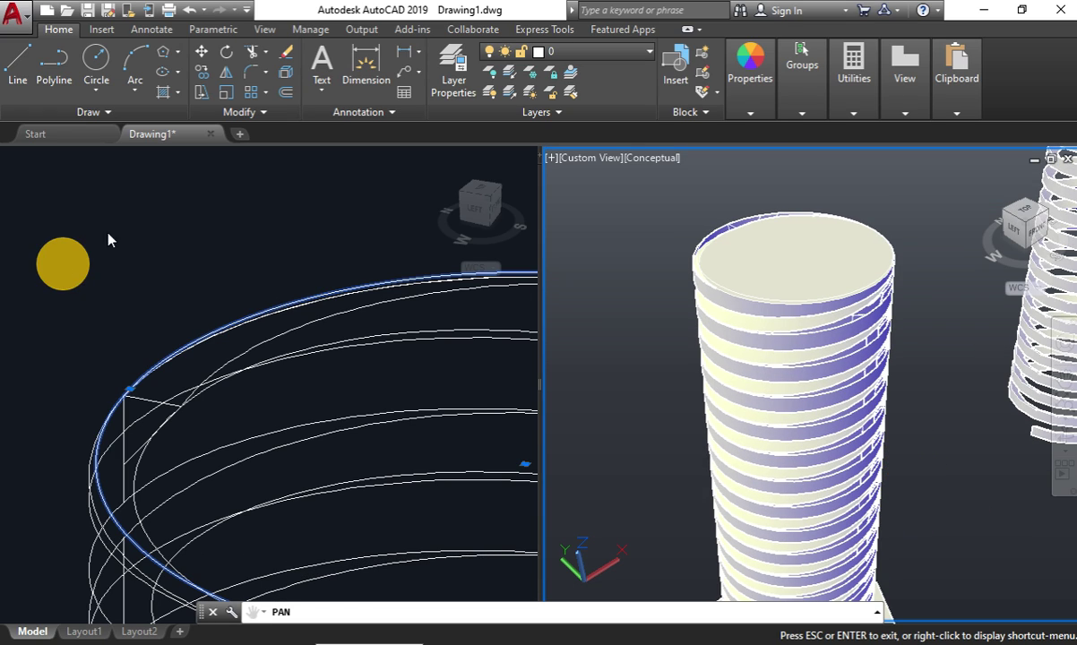
key("Escape")
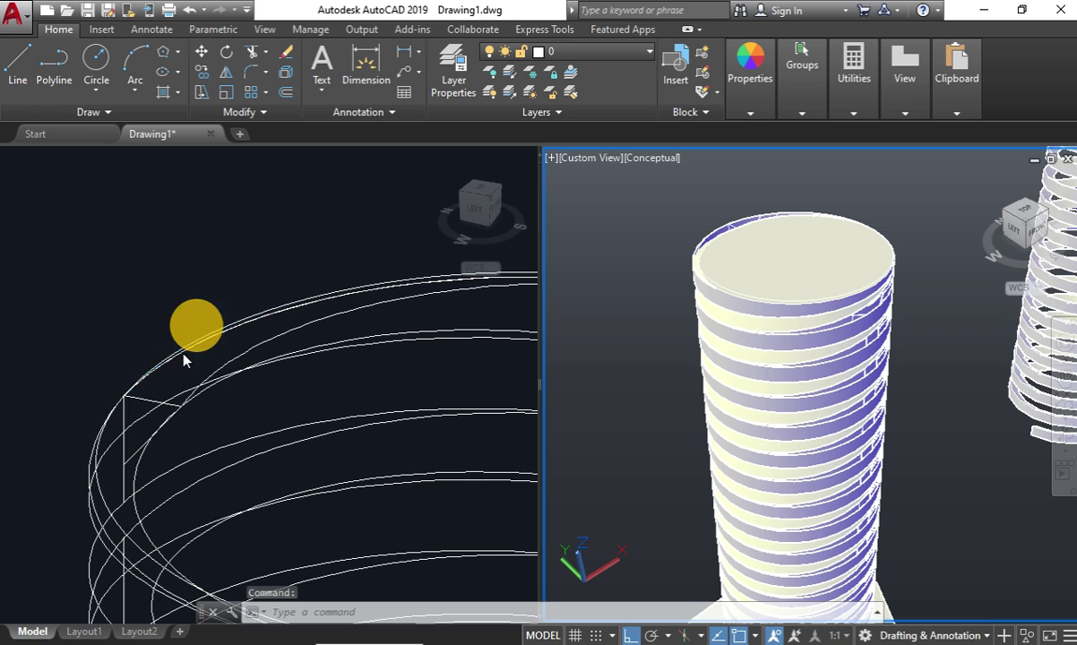
Activate the wireframe viewport, clear any running command, and window-select the helix.
left_click(109, 367)
key("Escape")
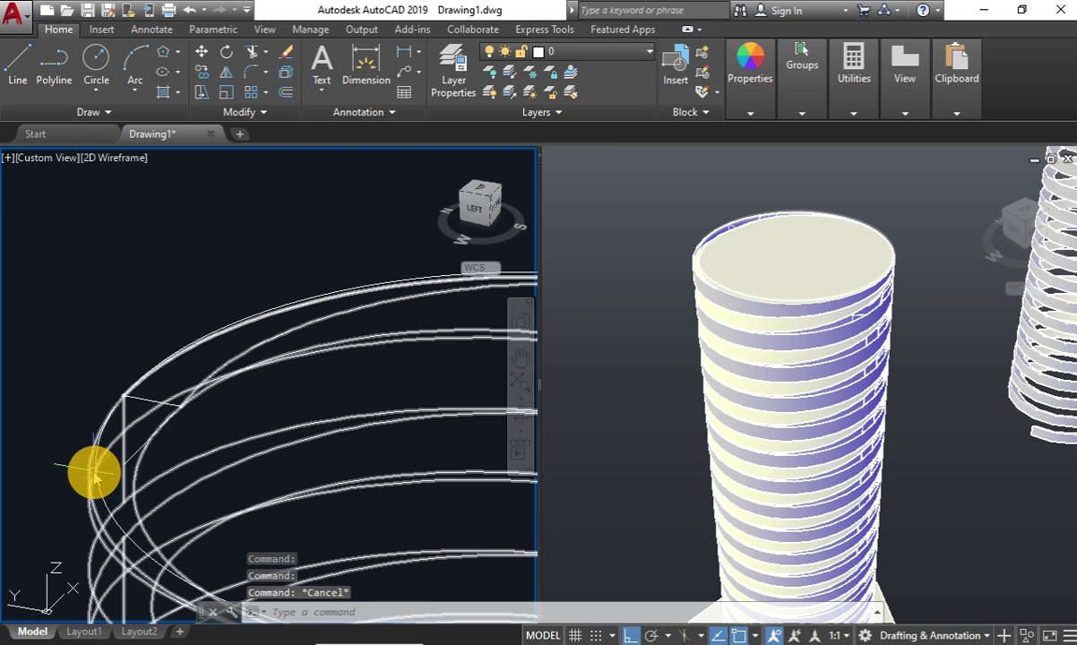
left_click(95, 472)
key("Escape")
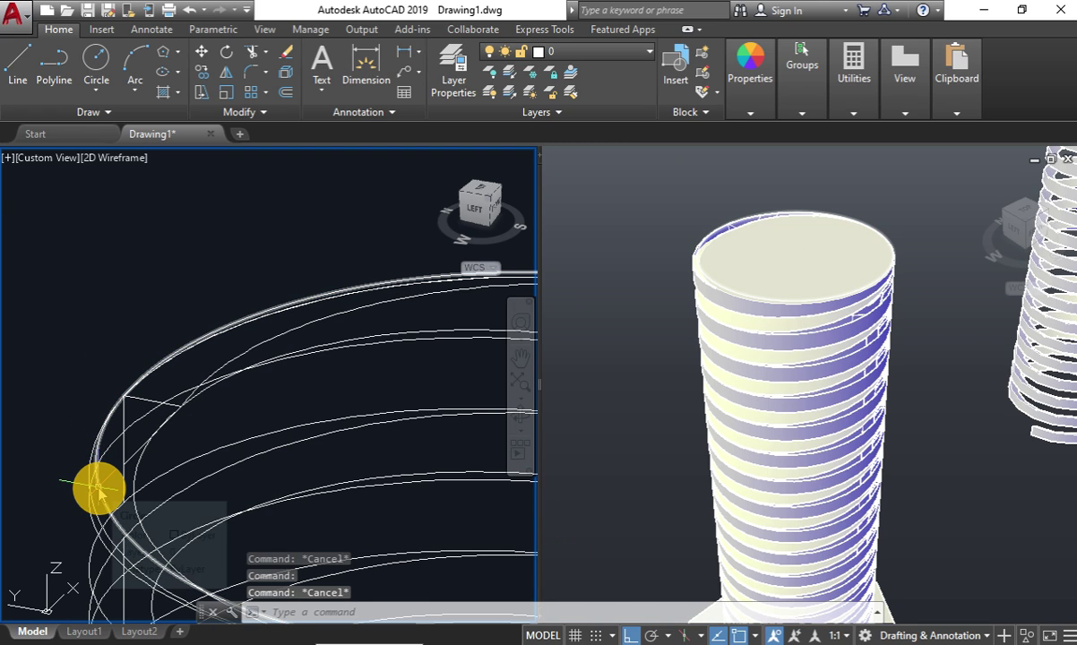
key("Escape")
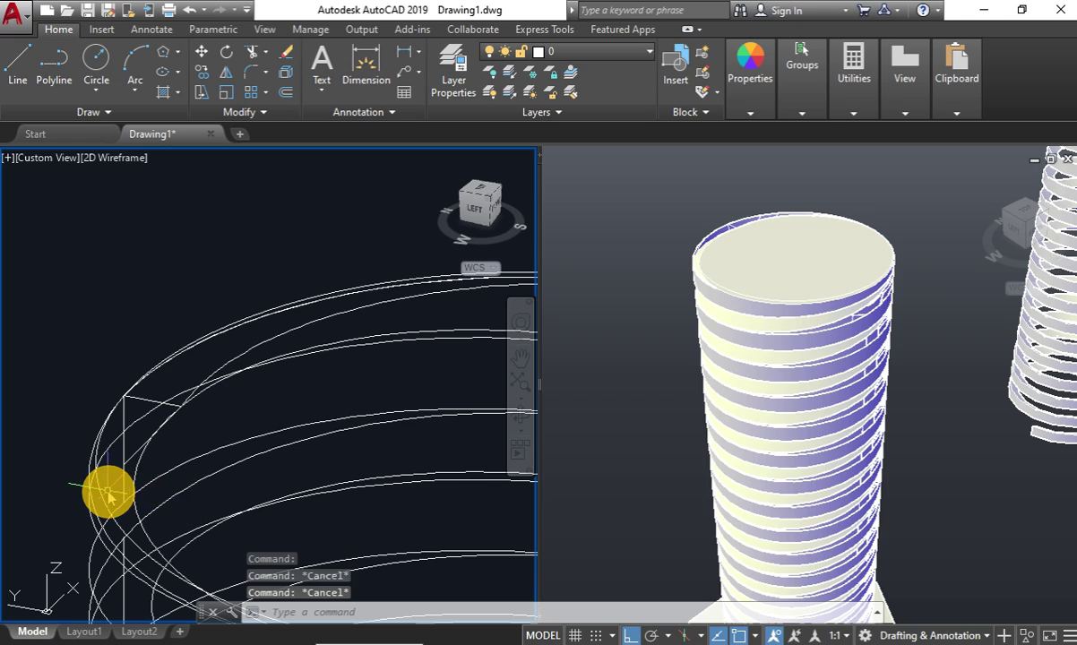
left_click(104, 496)
left_click(96, 494)
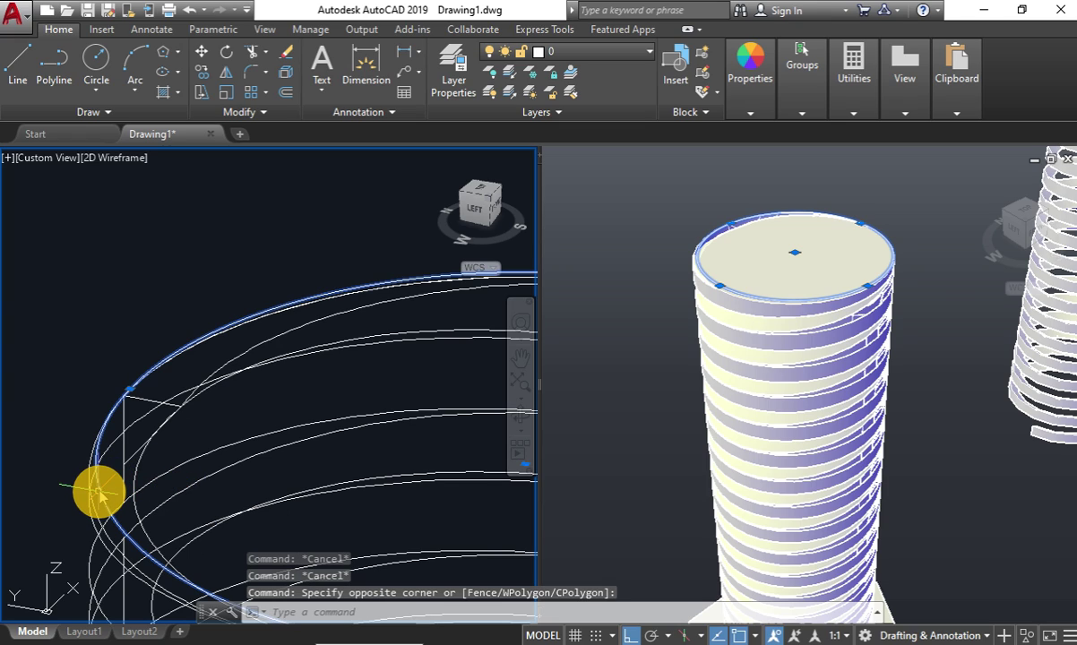
type("su")
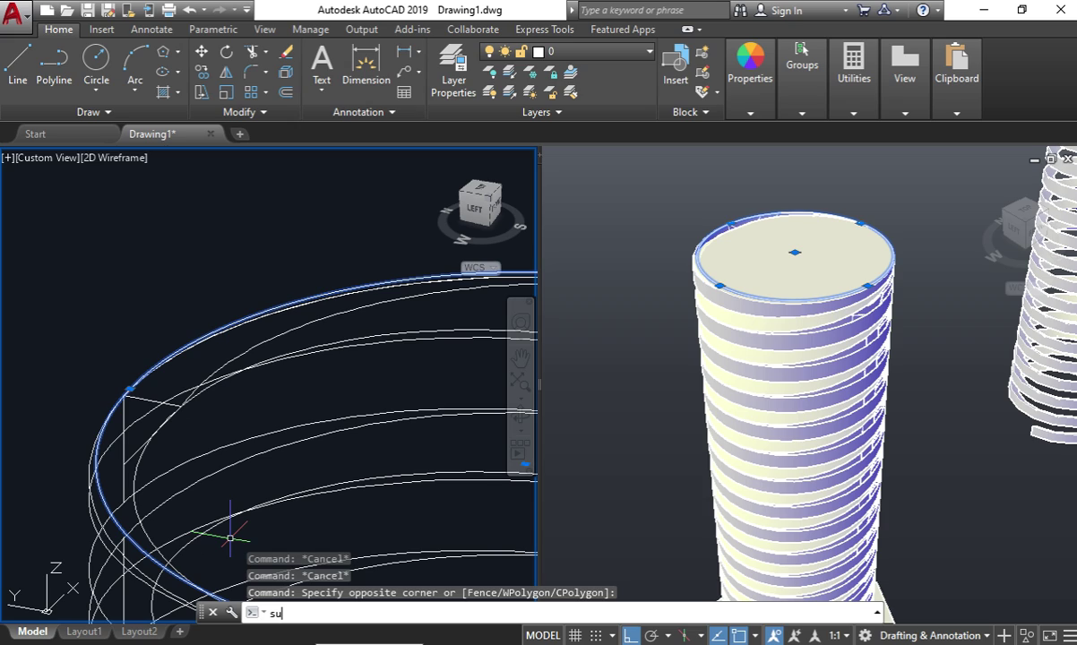
left_click(109, 385)
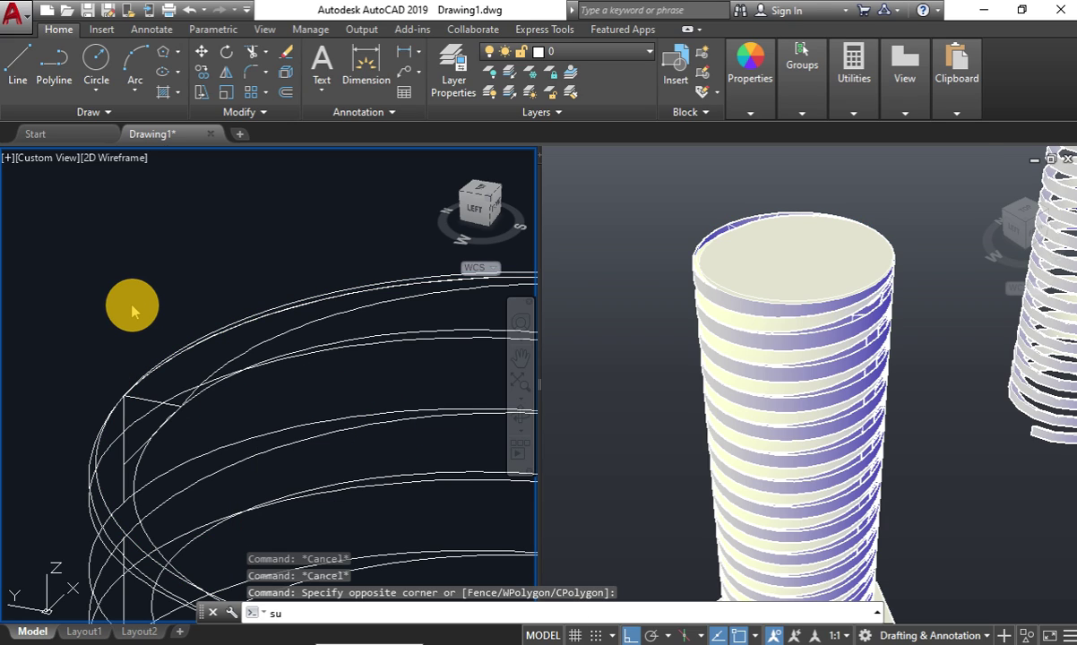
key("Escape")
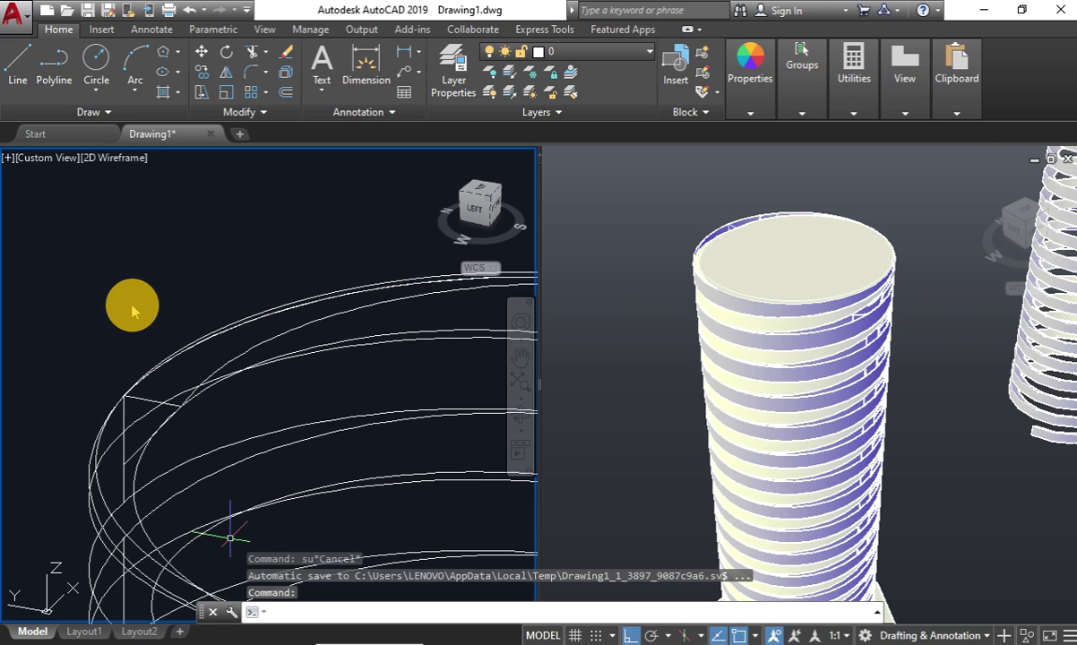
type("EXt")
key("Return")
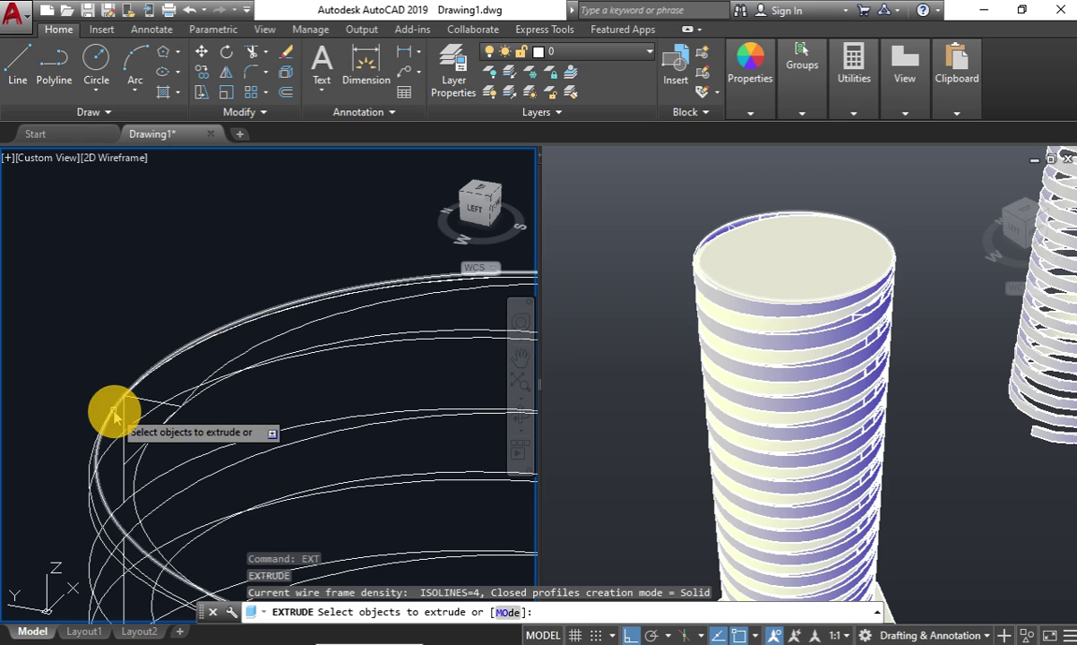
left_click(152, 406)
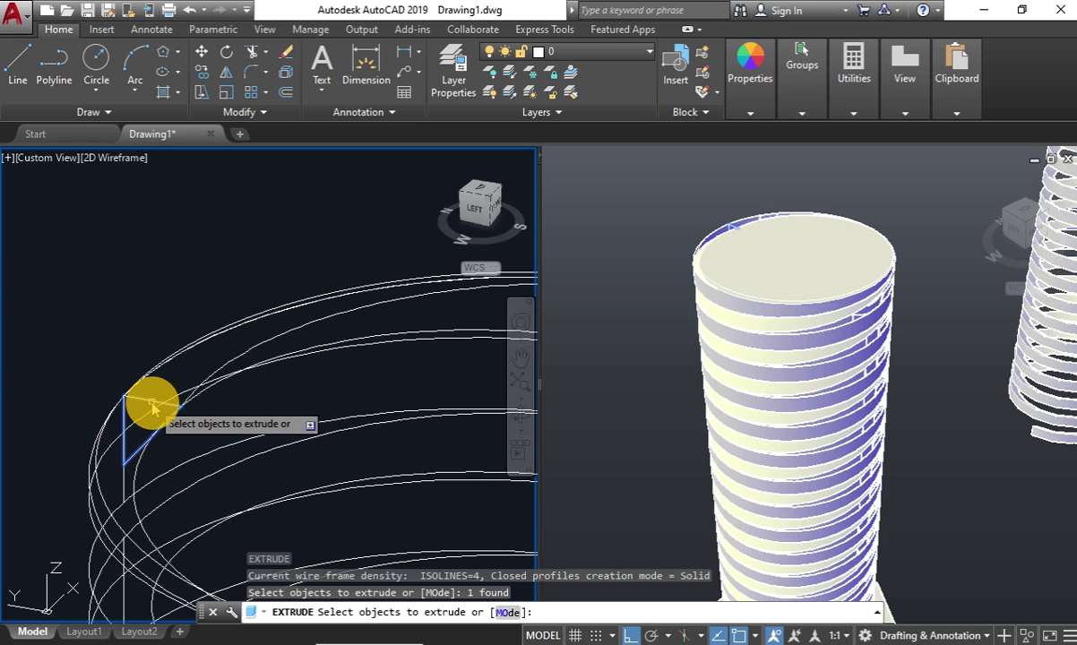
key("Return")
key("Return")
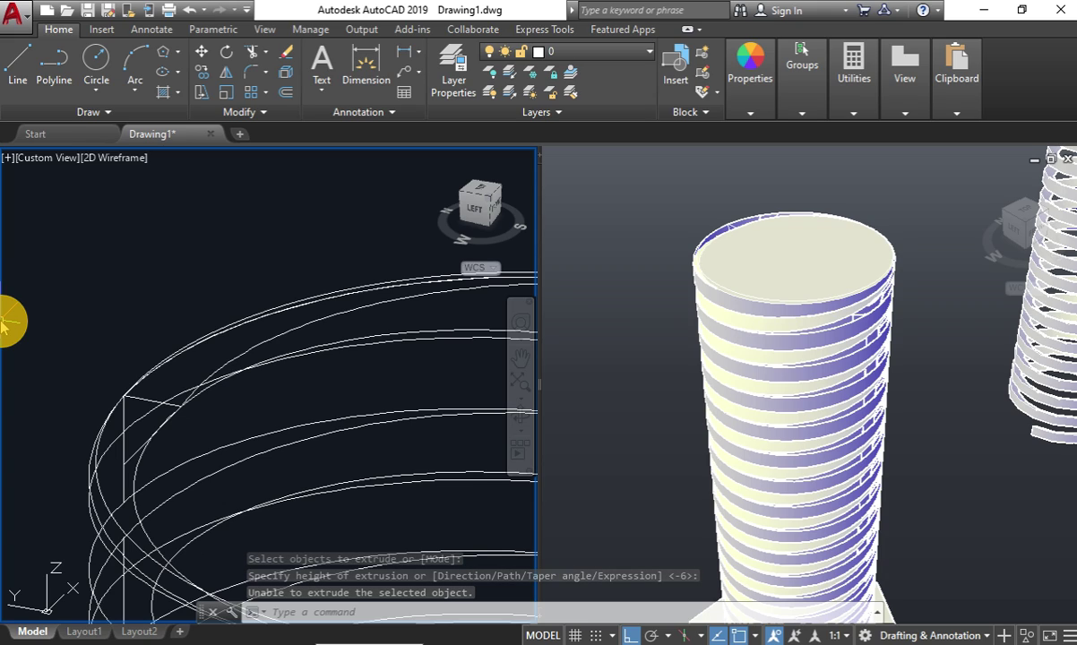
left_click(150, 439)
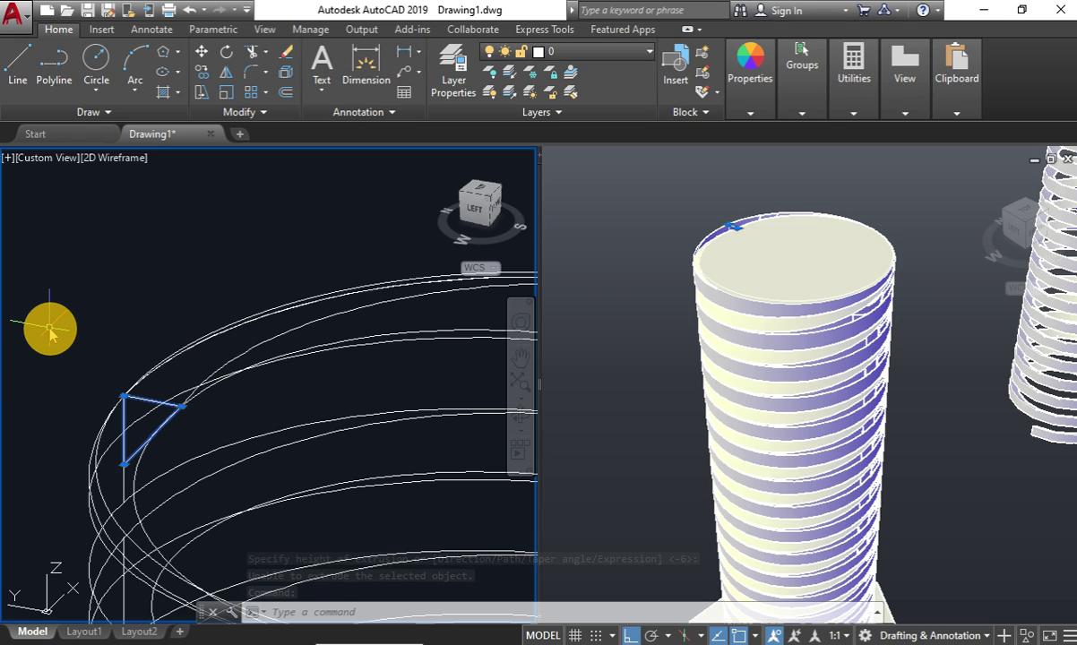
Select the triangle profile at the helix start for another extrusion attempt.
type("ext")
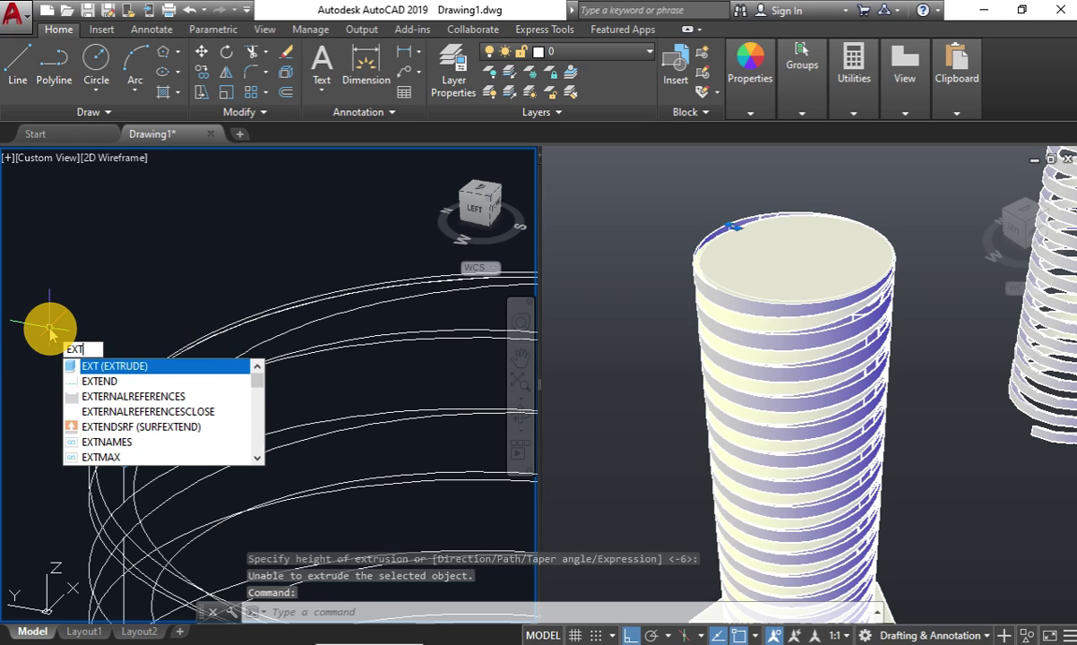
key("Escape")
left_click(144, 401)
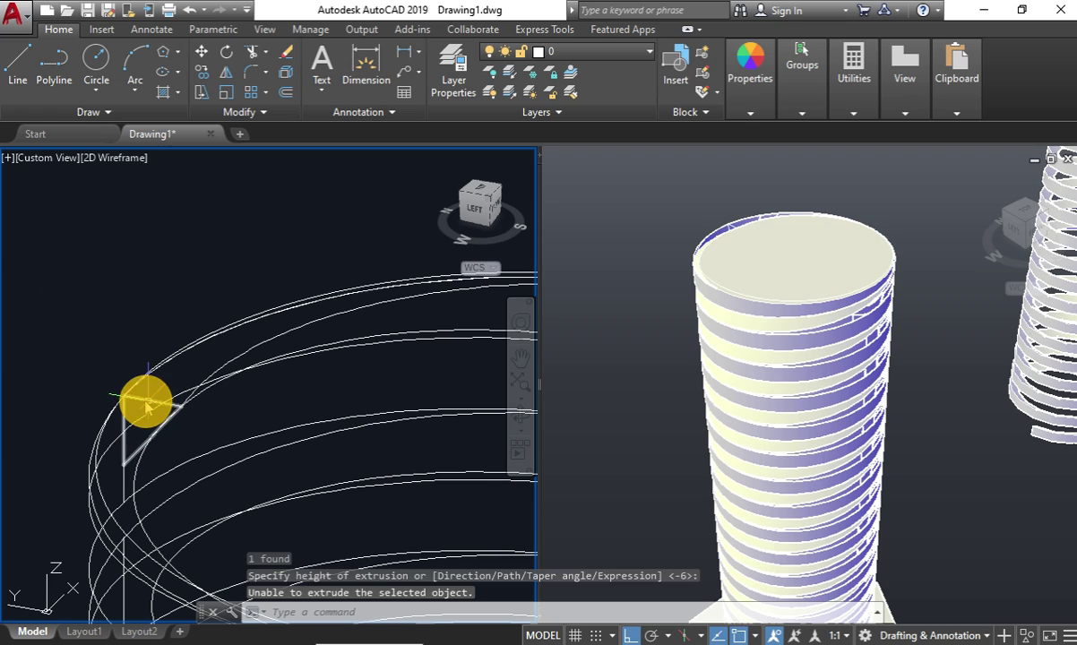
right_click(146, 401)
scroll(151, 395, "down", 3)
scroll(146, 397, "down", 2)
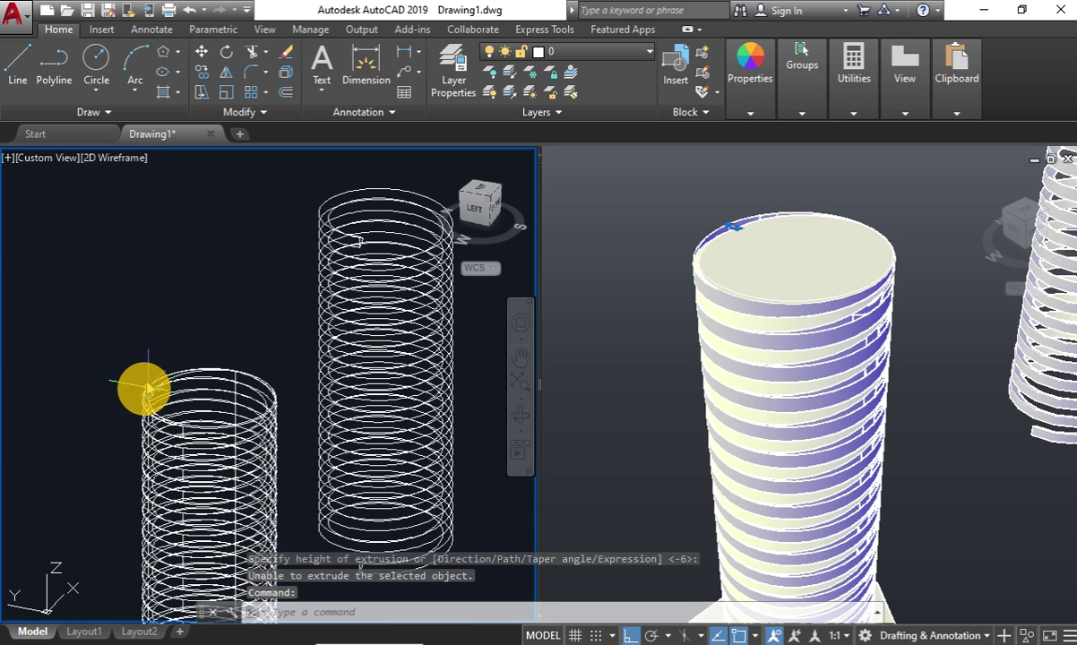
scroll(140, 385, "up", 5)
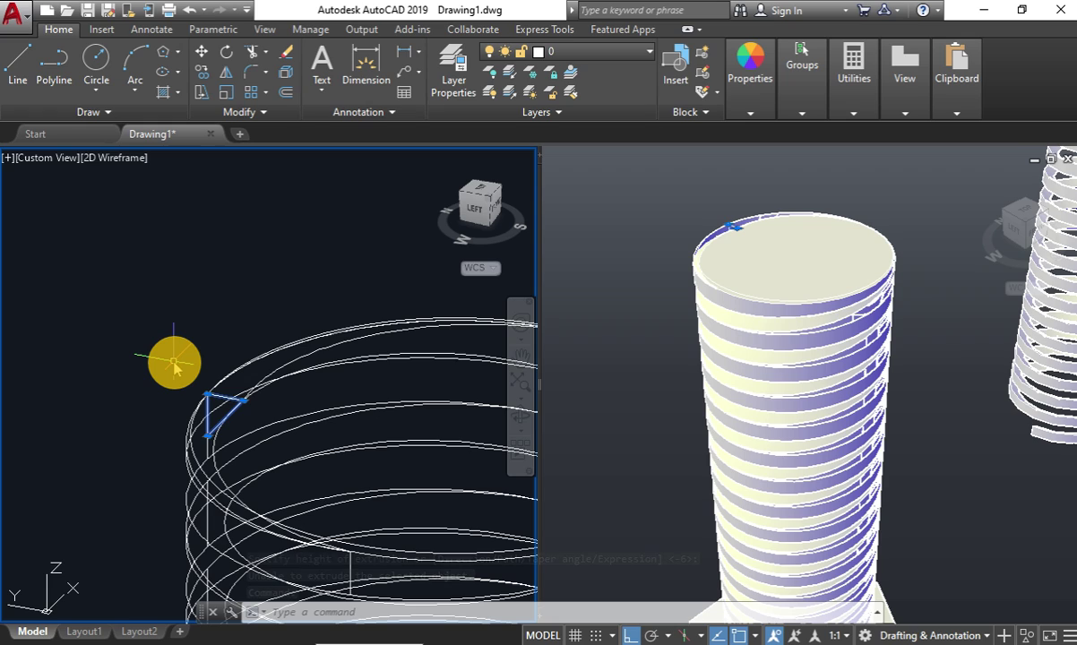
Align the UCS to the triangle by picking its corner, X direction and XY-plane points.
type("uni")
key("Return")
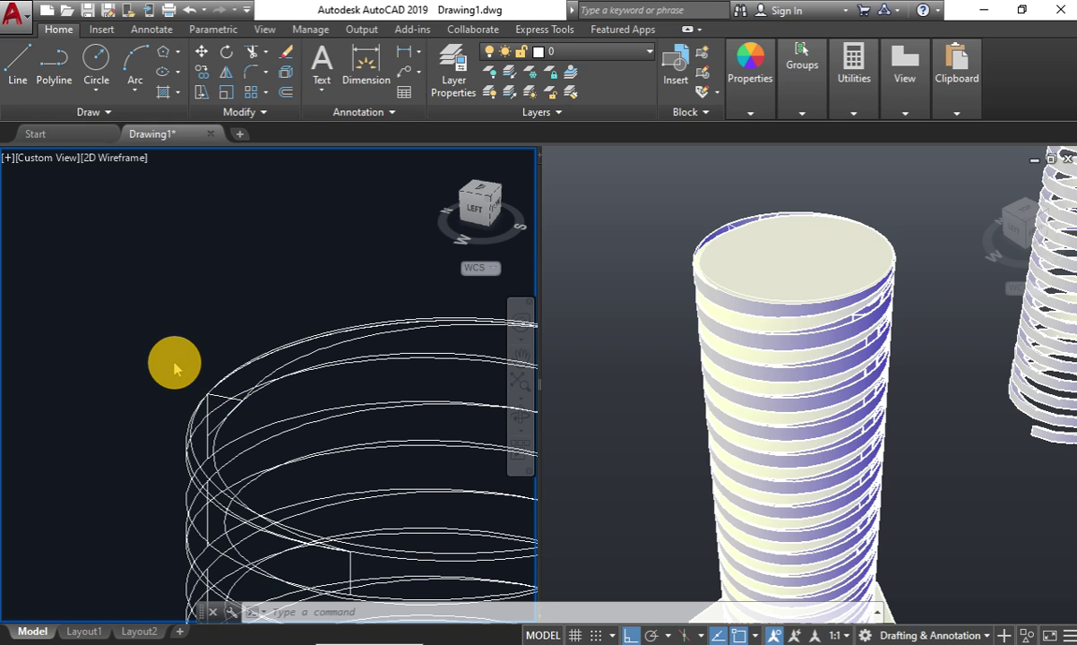
scroll(173, 363, "down", 3)
type("ucs")
key("Return")
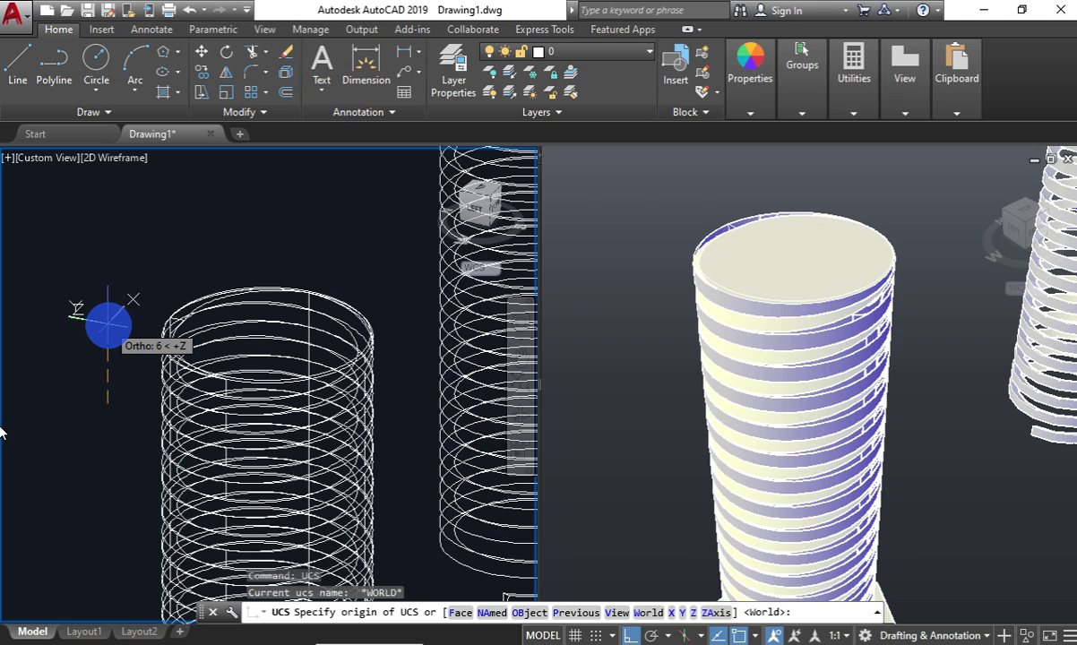
left_click(108, 324)
left_click(149, 228)
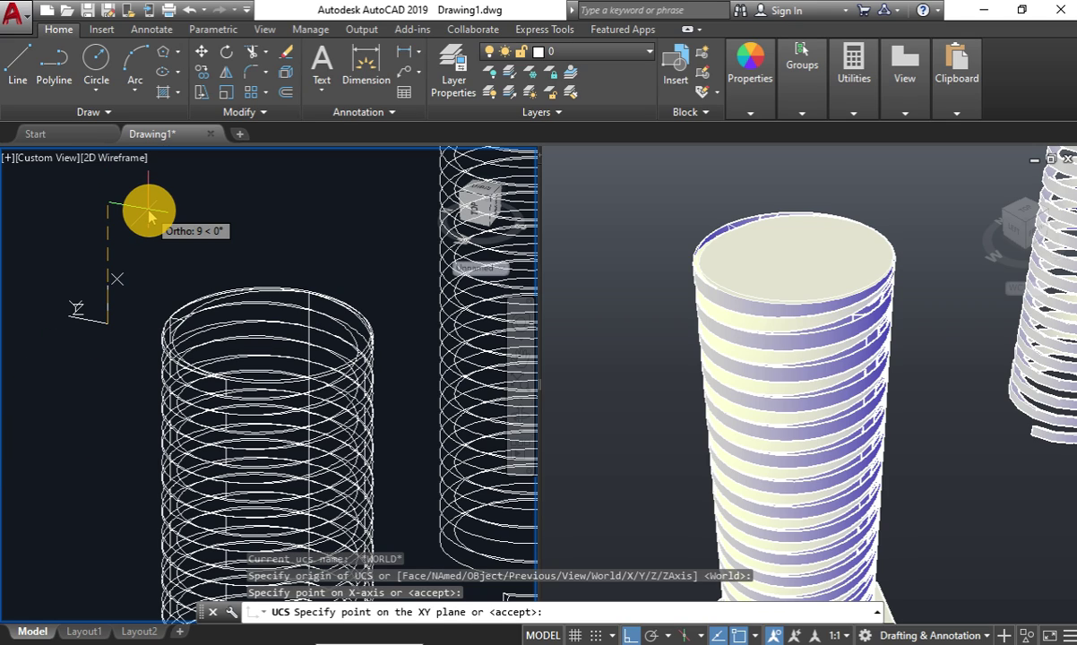
left_click(143, 261)
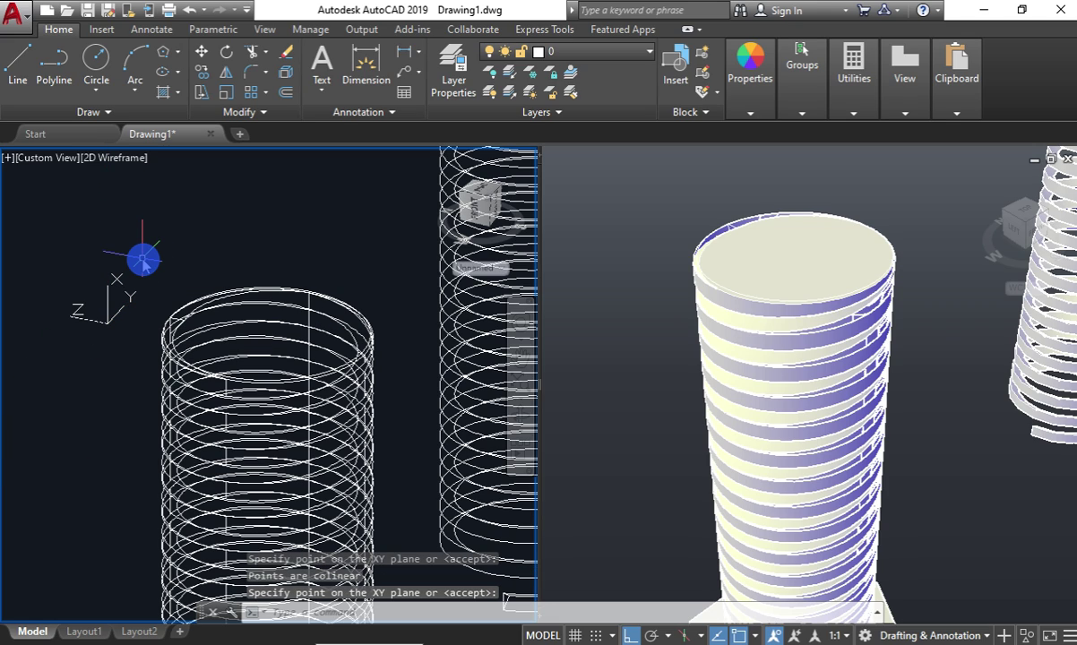
scroll(143, 261, "up", 3)
scroll(185, 433, "up", 2)
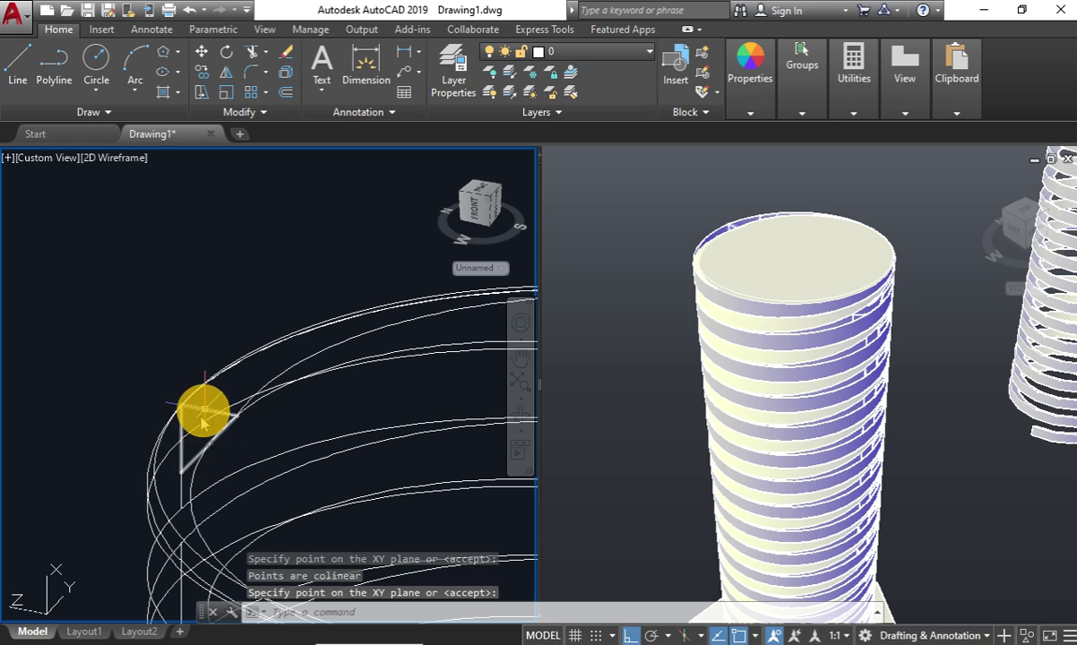
left_click(201, 410)
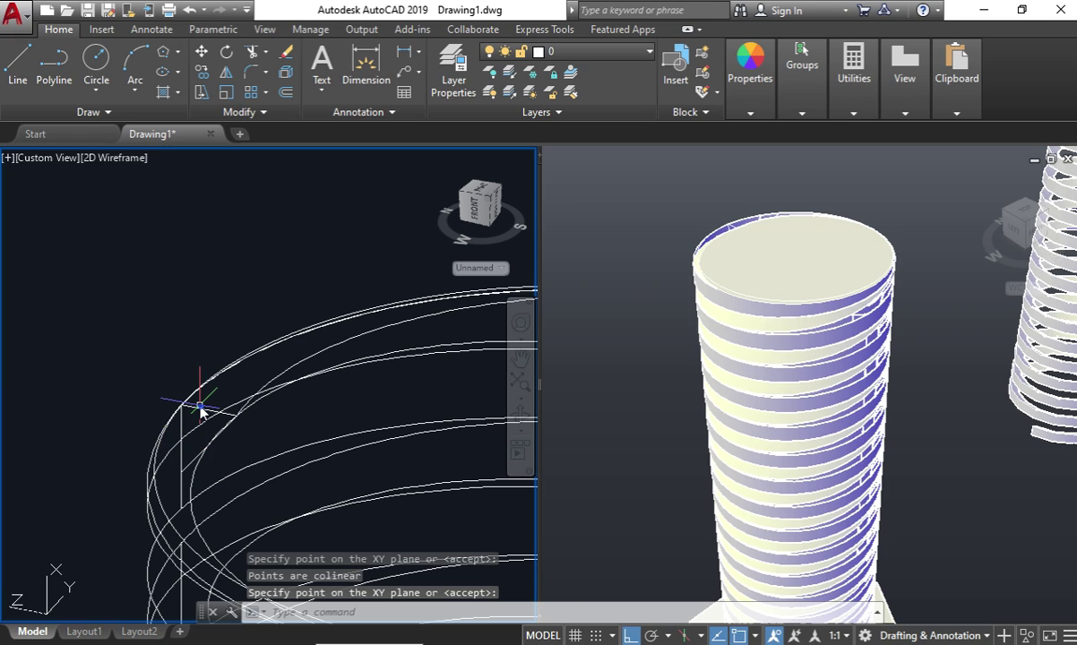
Retry extruding the triangle in the new UCS, then delete the triangle after it fails.
left_click_drag(200, 410, 174, 291)
type("ext")
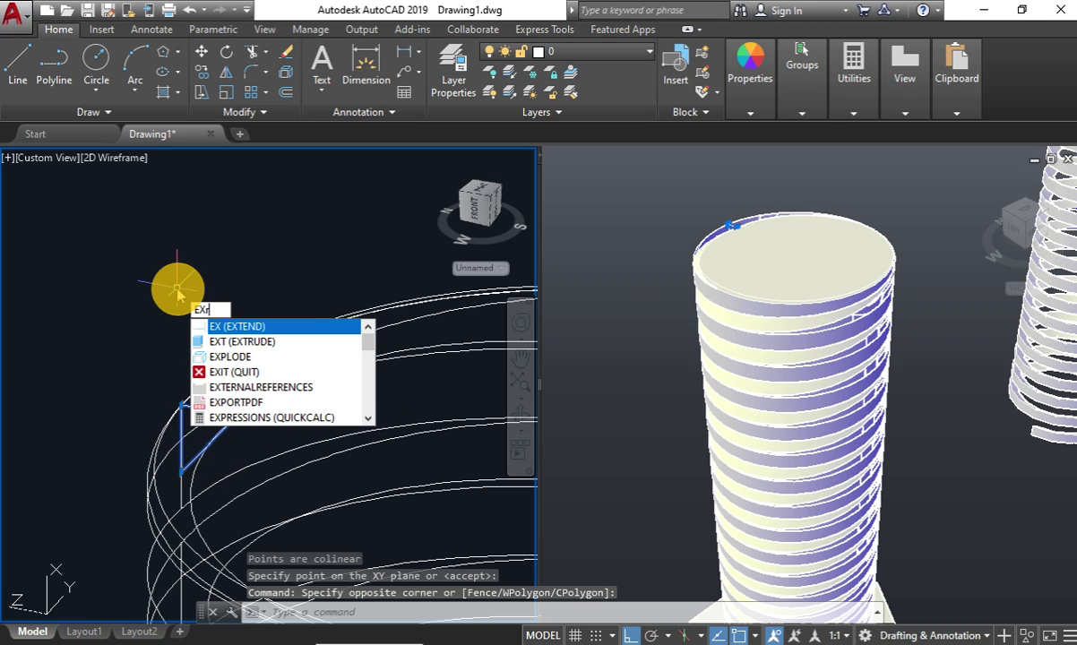
key("BackSpace")
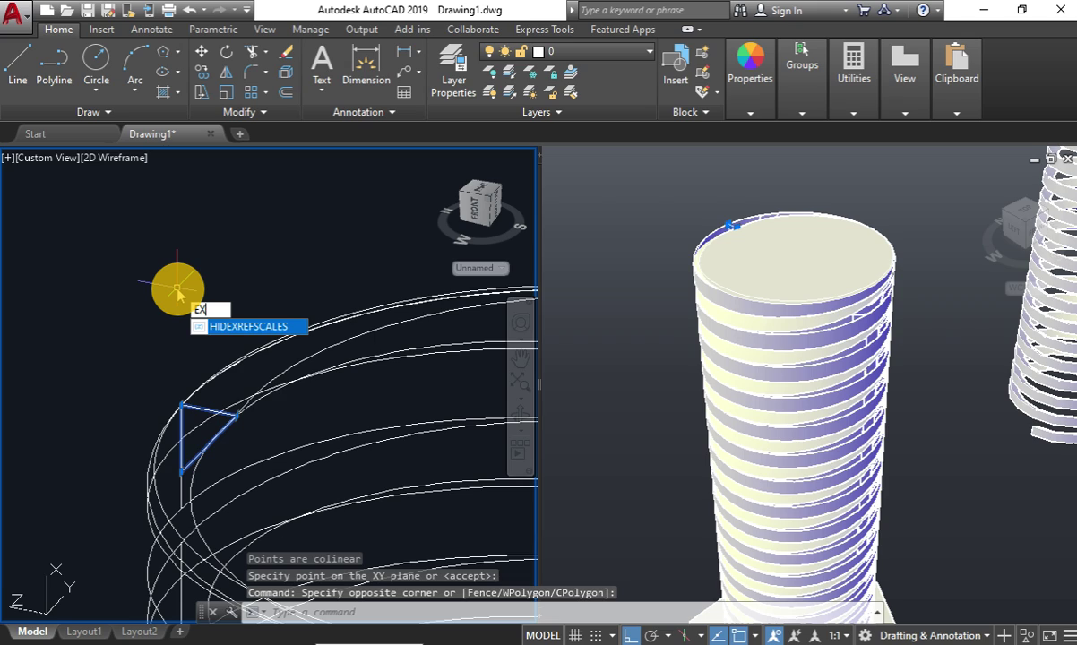
type("t")
key("Return")
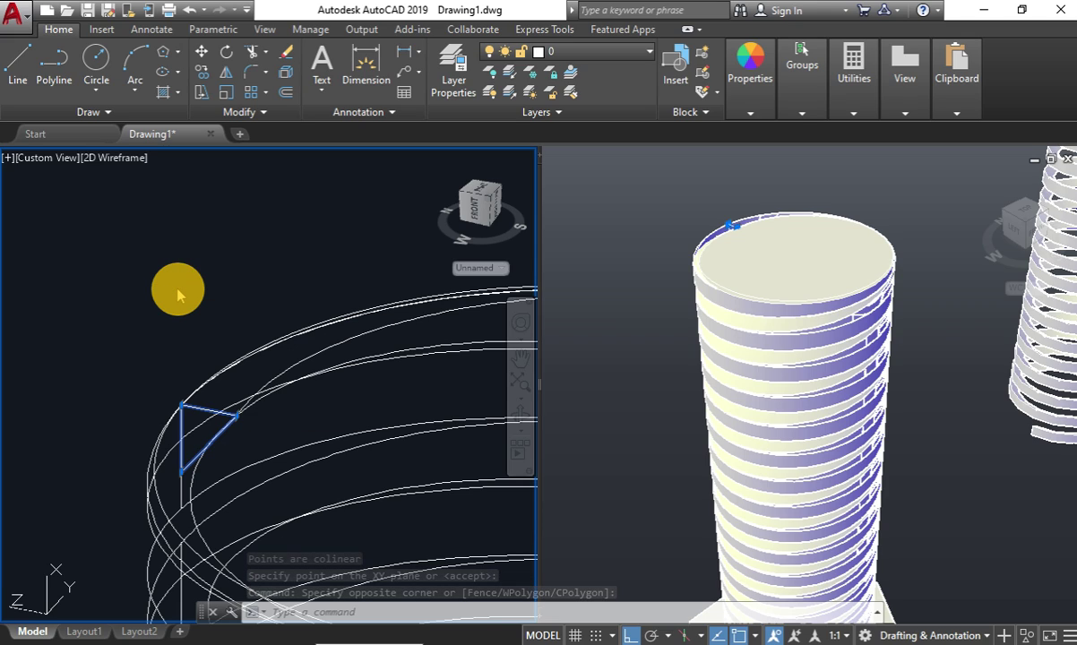
left_click(196, 410)
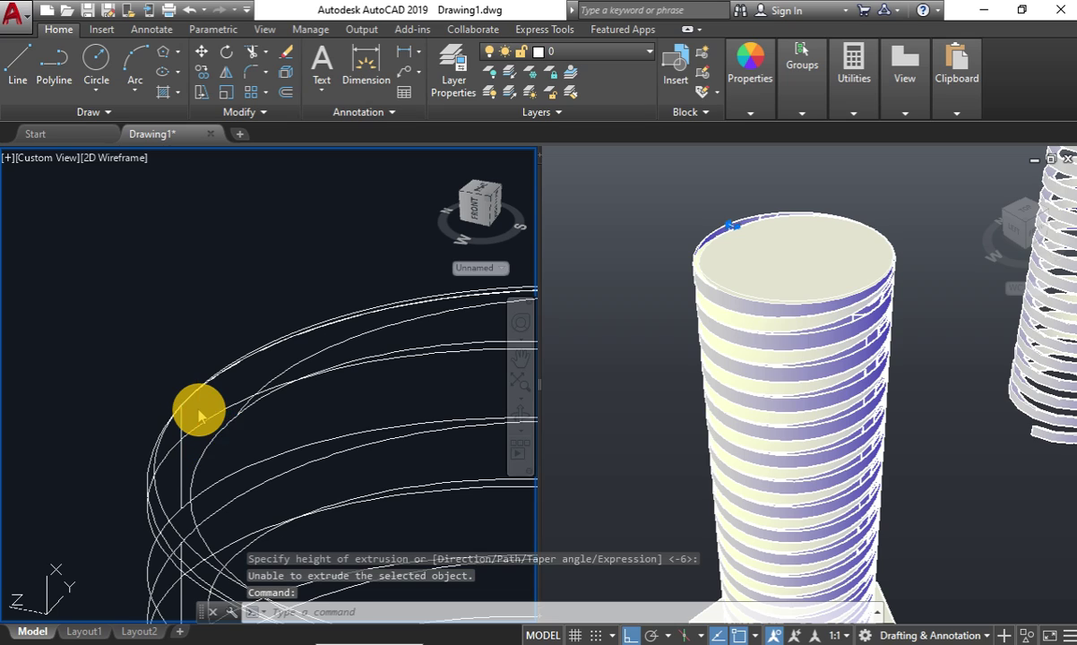
key("Delete")
Undo the erase, the extrusion attempts, the UCS change and the viewport switch.
key("ctrl+z")
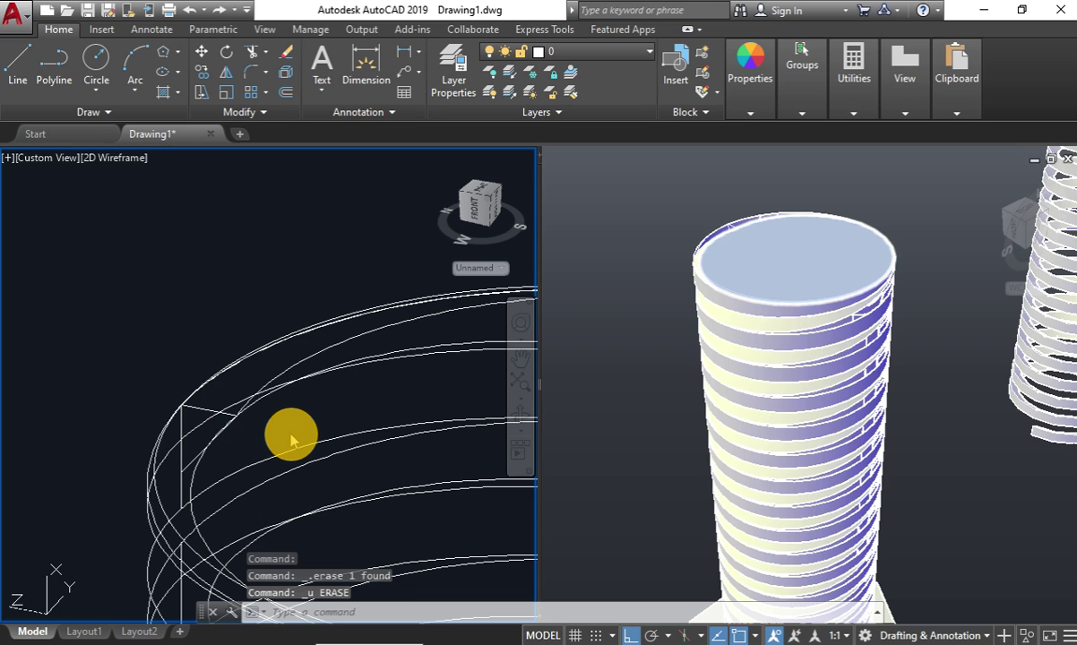
key("ctrl+z")
key("ctrl+z")
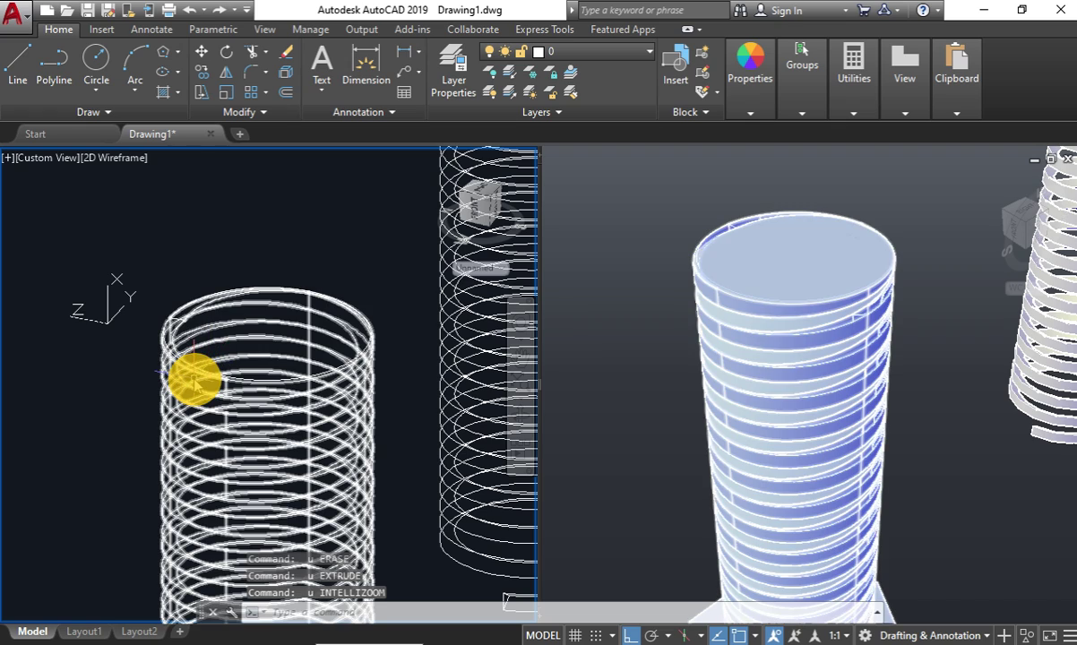
mouse_move(194, 380)
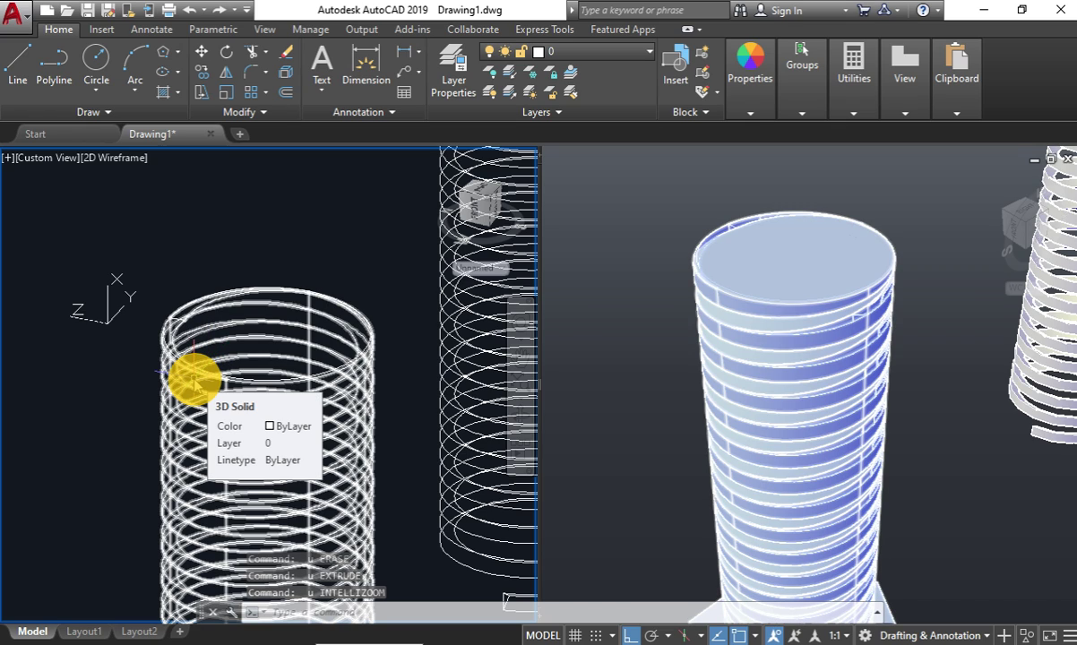
key("ctrl+z")
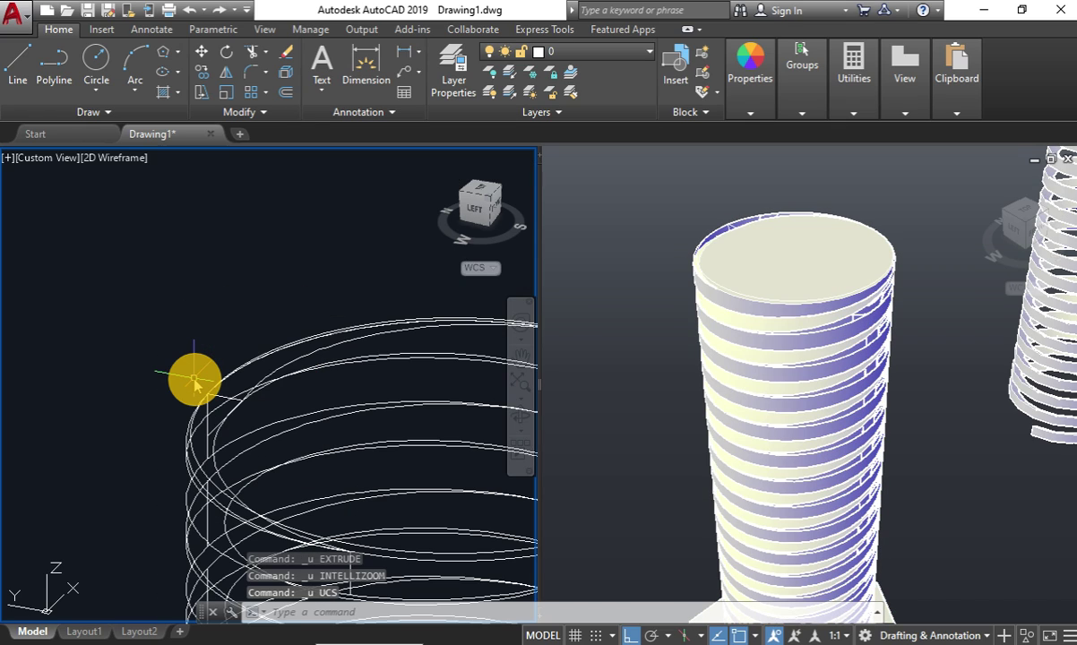
key("ctrl+z")
key("ctrl+z")
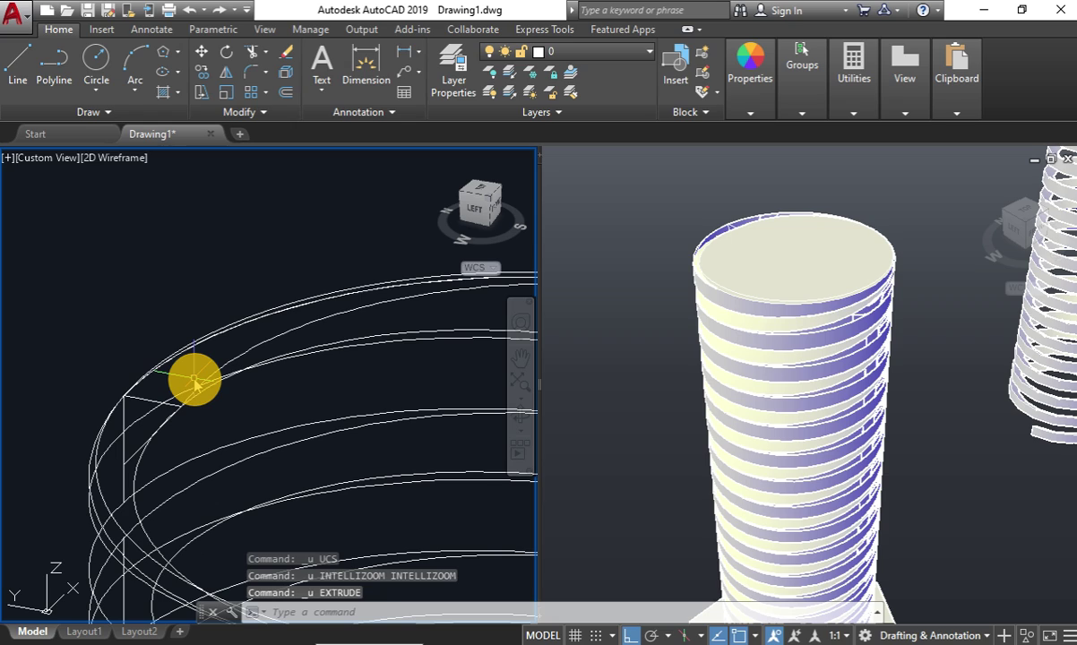
key("ctrl+z")
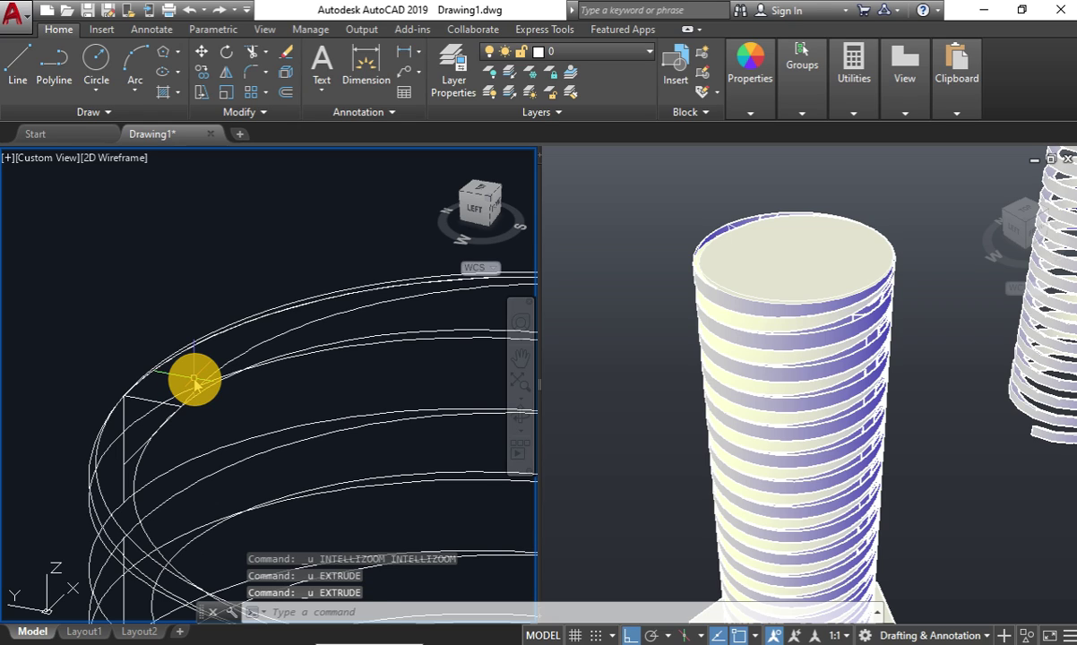
key("ctrl+r")
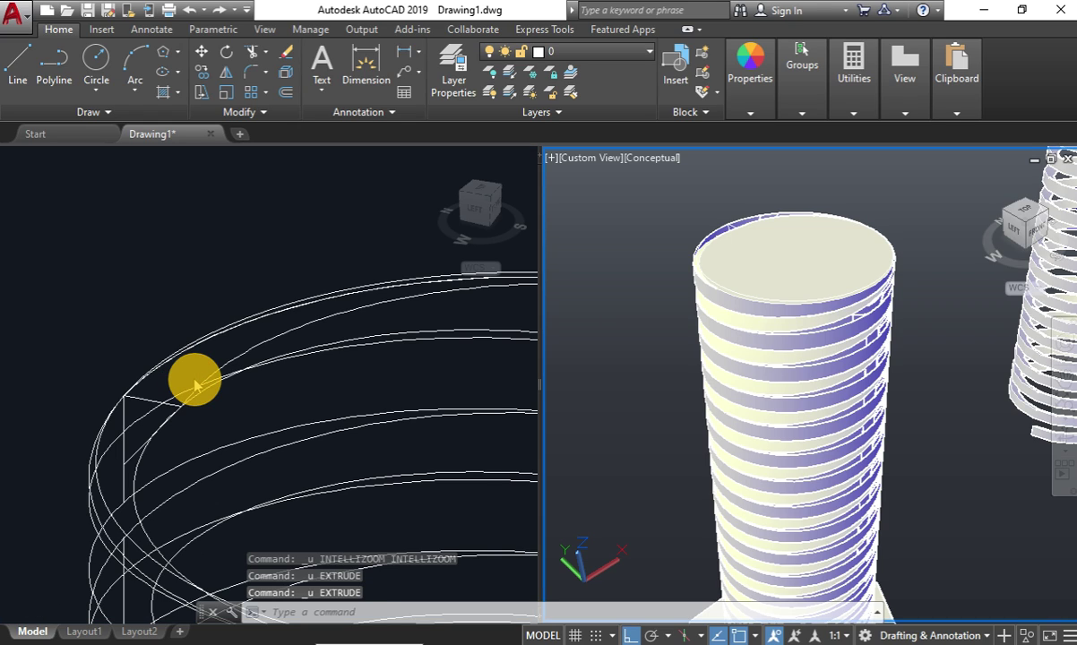
key("ctrl+z")
Undo further back through the circle, orbit, move, join, line and thread subtraction.
key("ctrl+z")
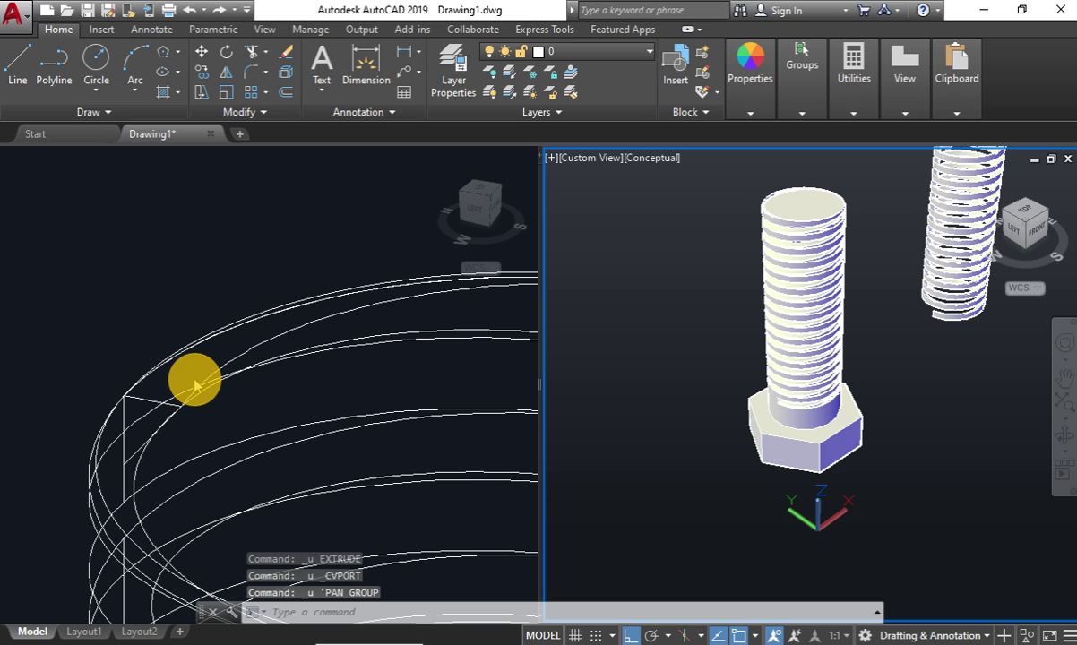
key("ctrl+z")
key("ctrl+z")
key("ctrl+z")
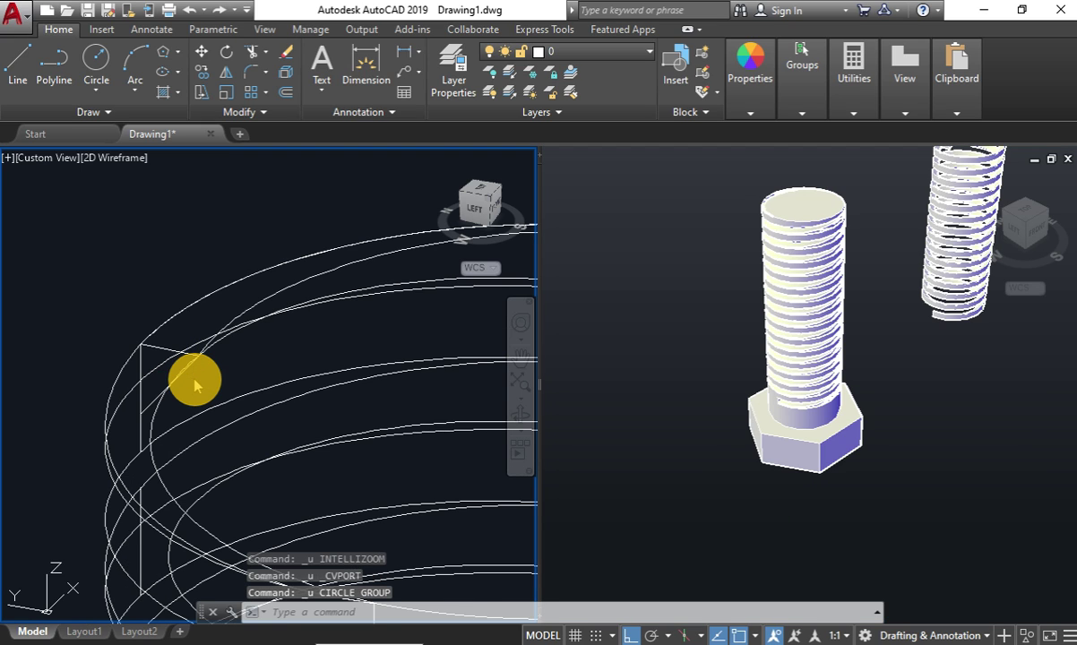
key("ctrl+z")
key("ctrl+z")
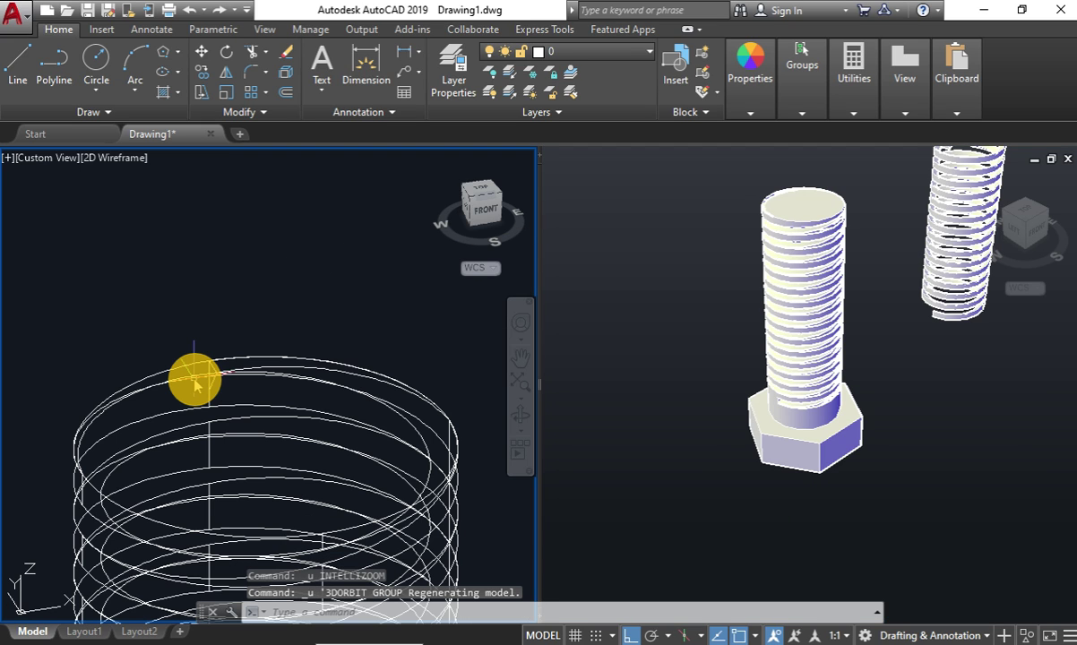
key("ctrl+z")
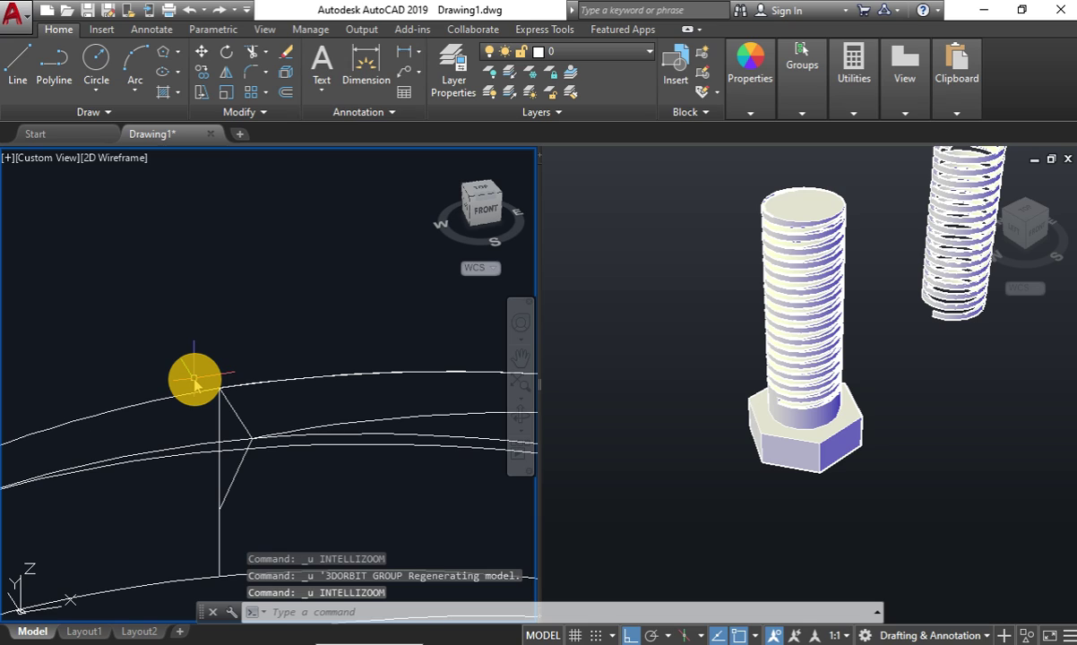
key("ctrl+z")
key("ctrl+z")
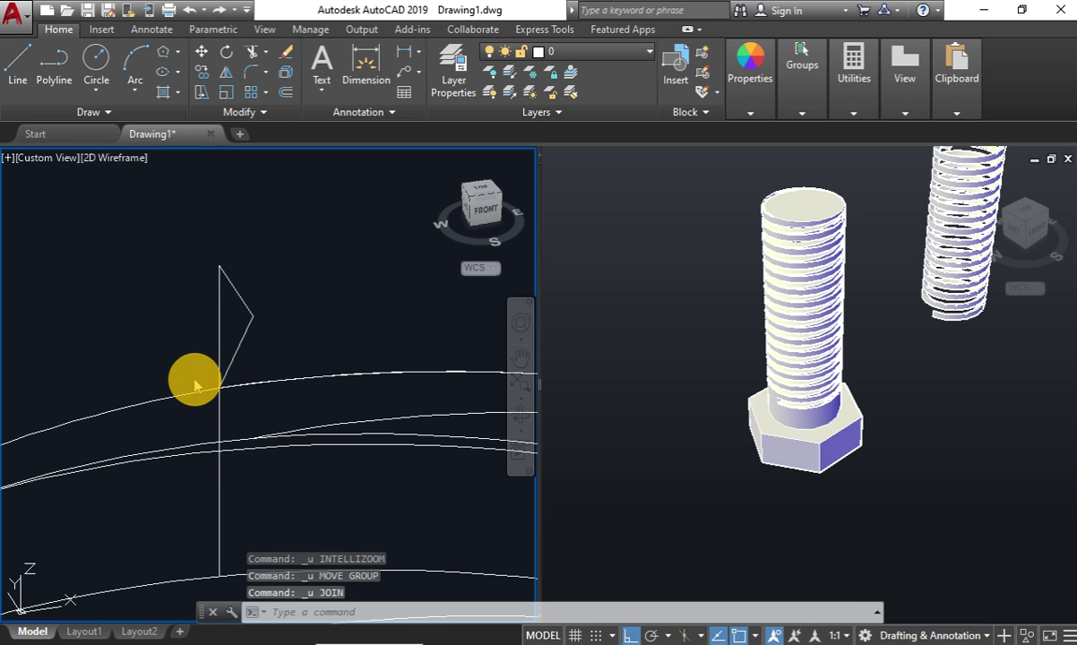
key("ctrl+z")
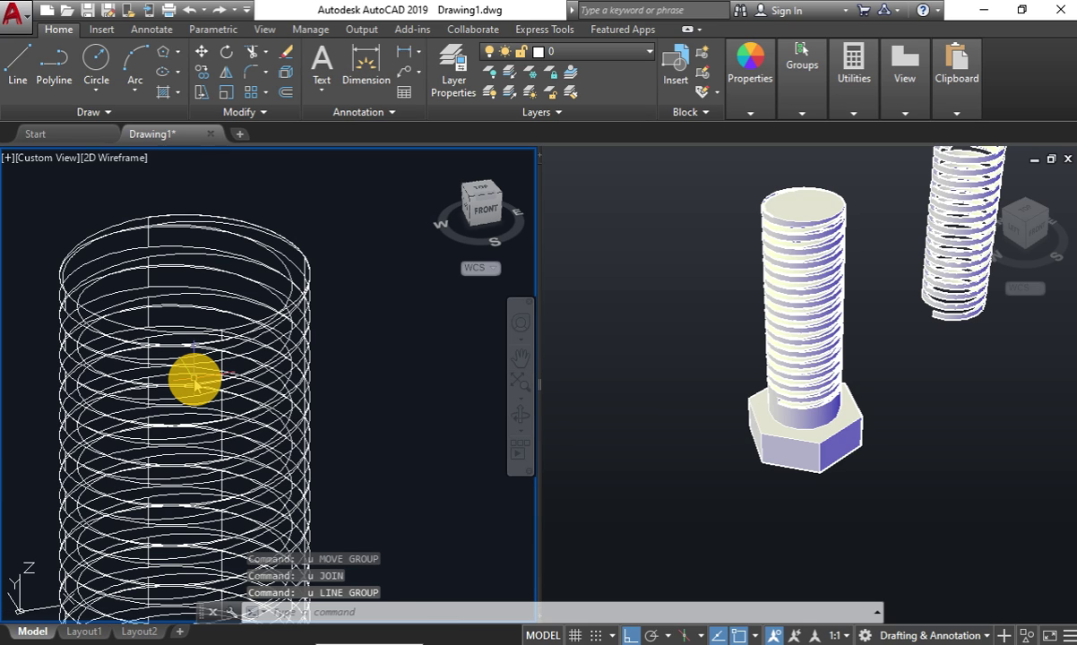
key("ctrl+z")
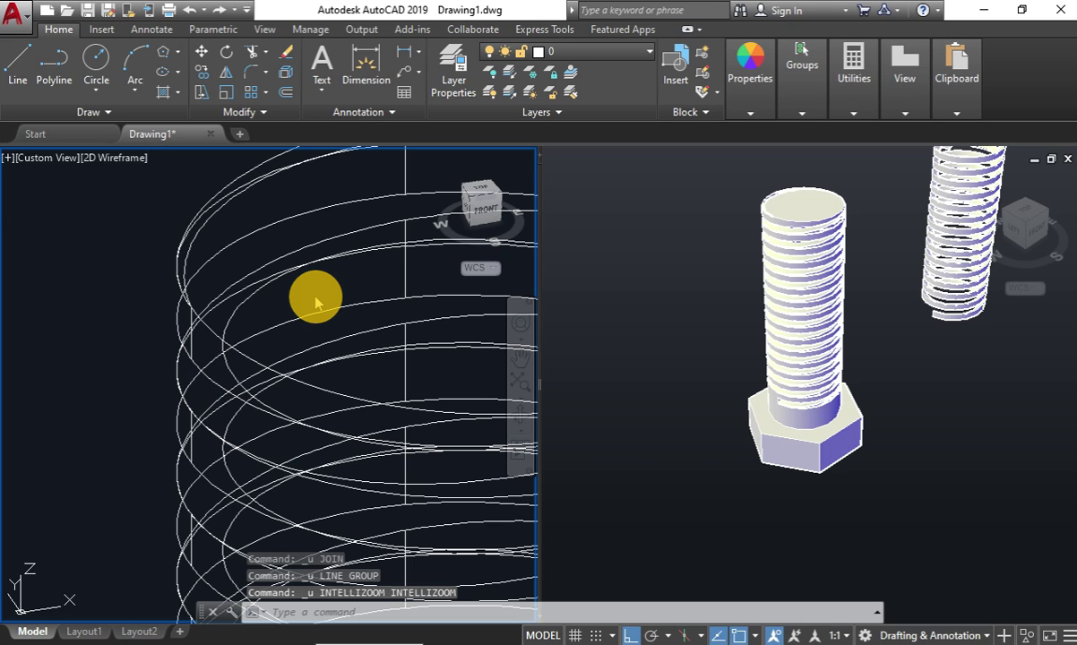
key("ctrl+z")
key("ctrl+z")
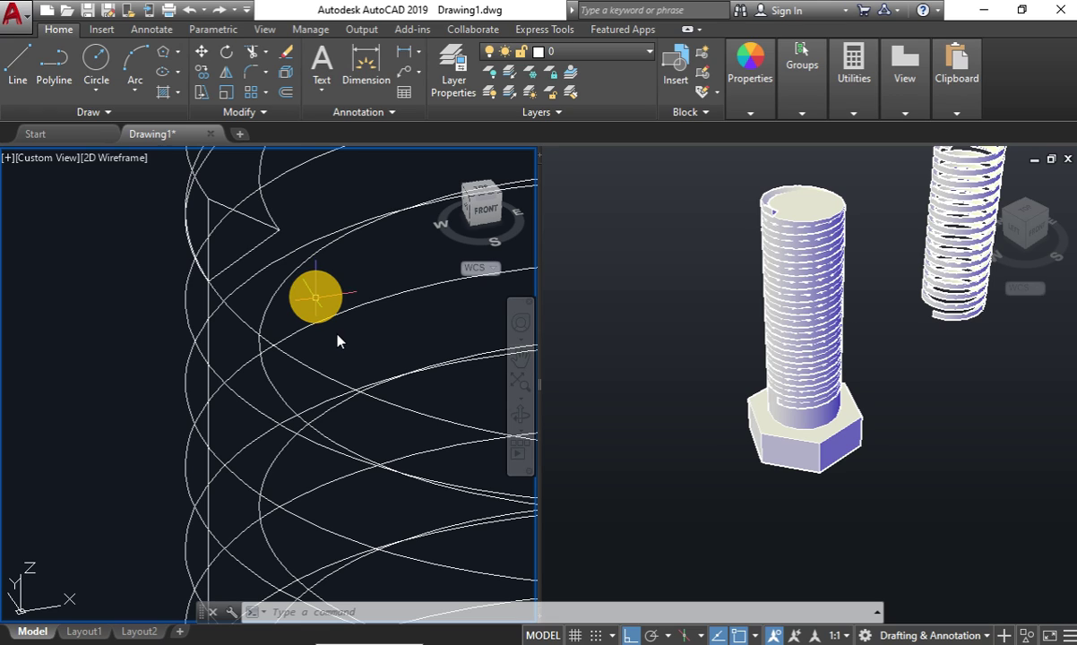
Check the thread and bolt solids by selecting them and clearing the selection.
left_click(237, 215)
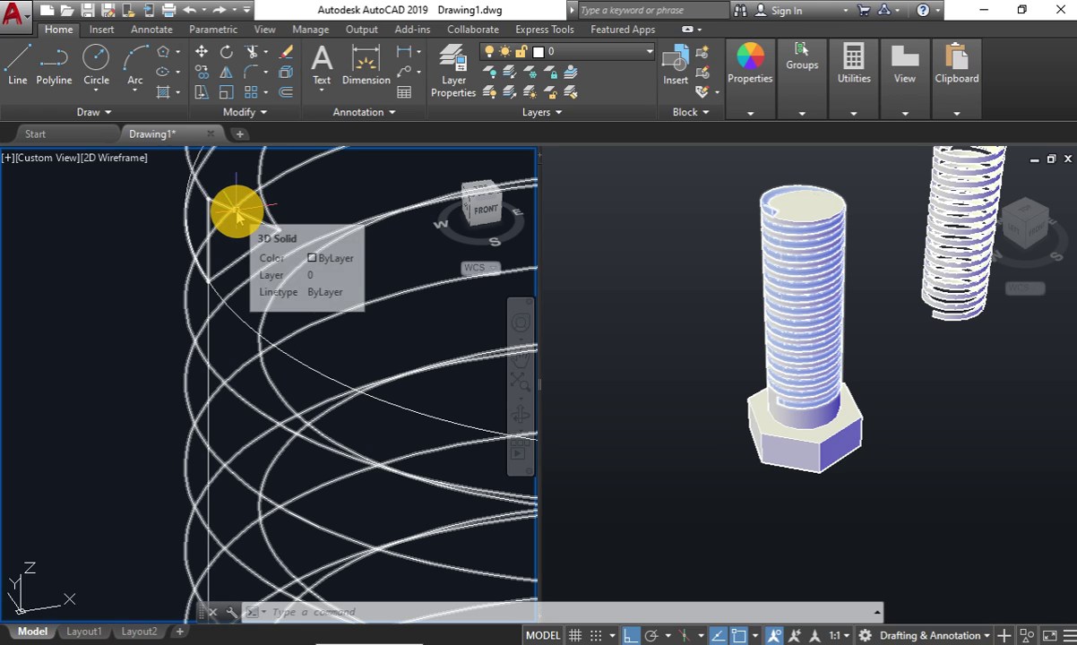
key("Escape")
scroll(157, 350, "down", 2)
left_click(212, 331)
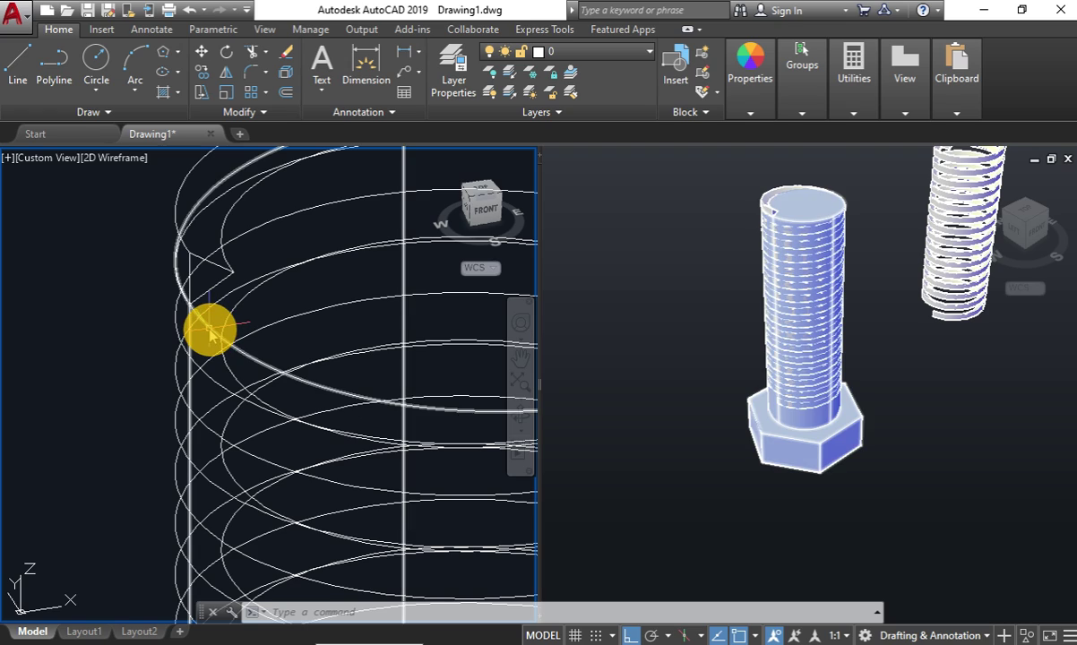
left_click(211, 330, "shift")
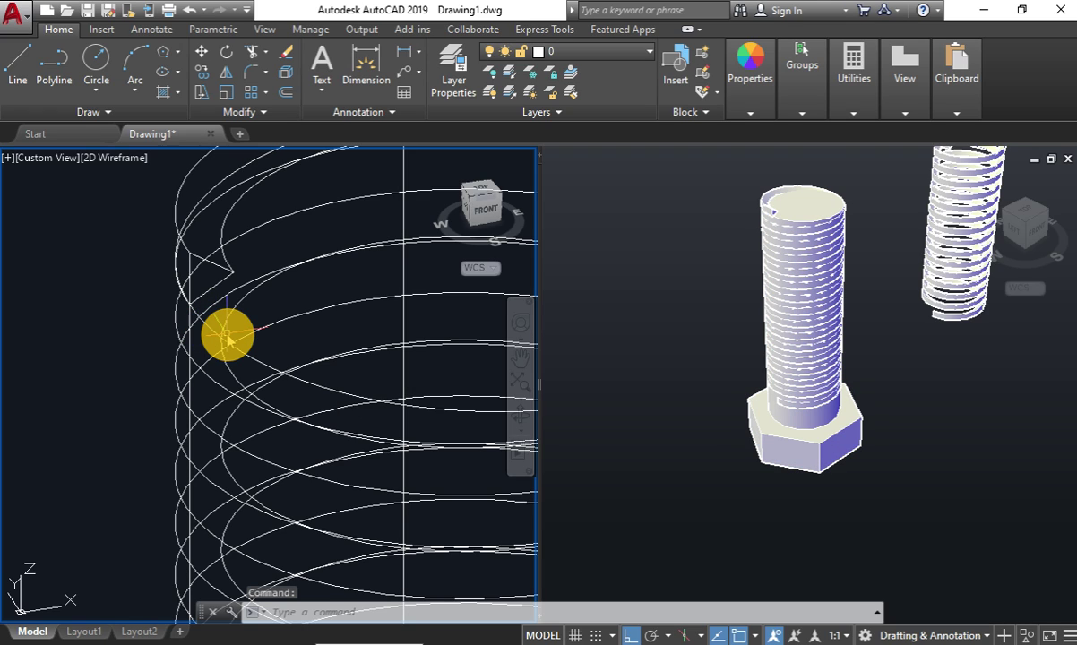
left_click(204, 324)
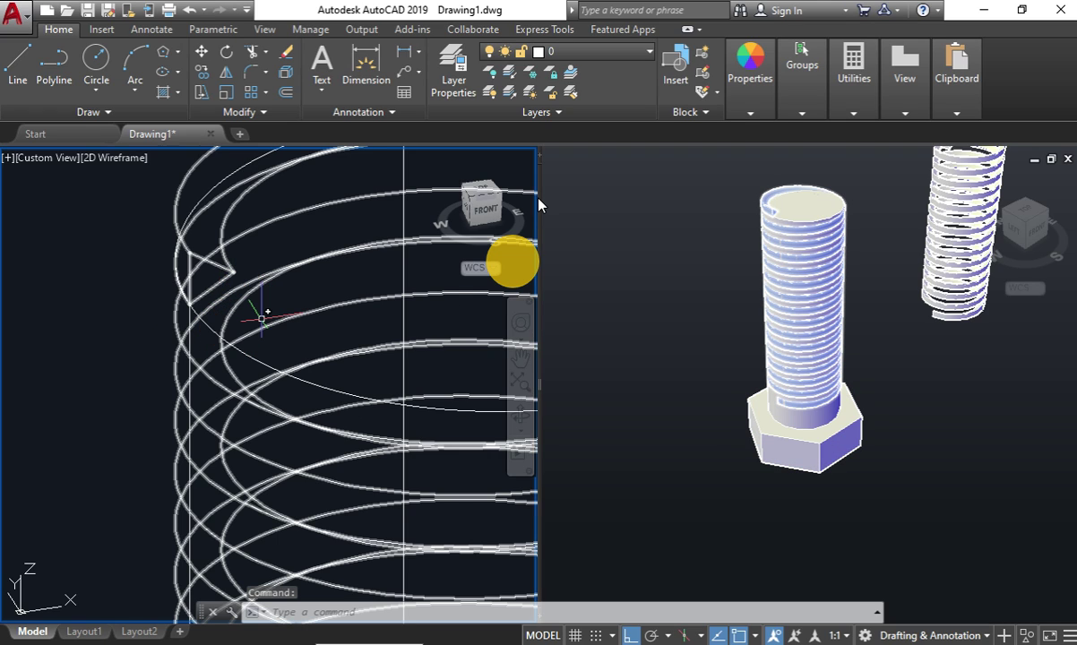
key("Escape")
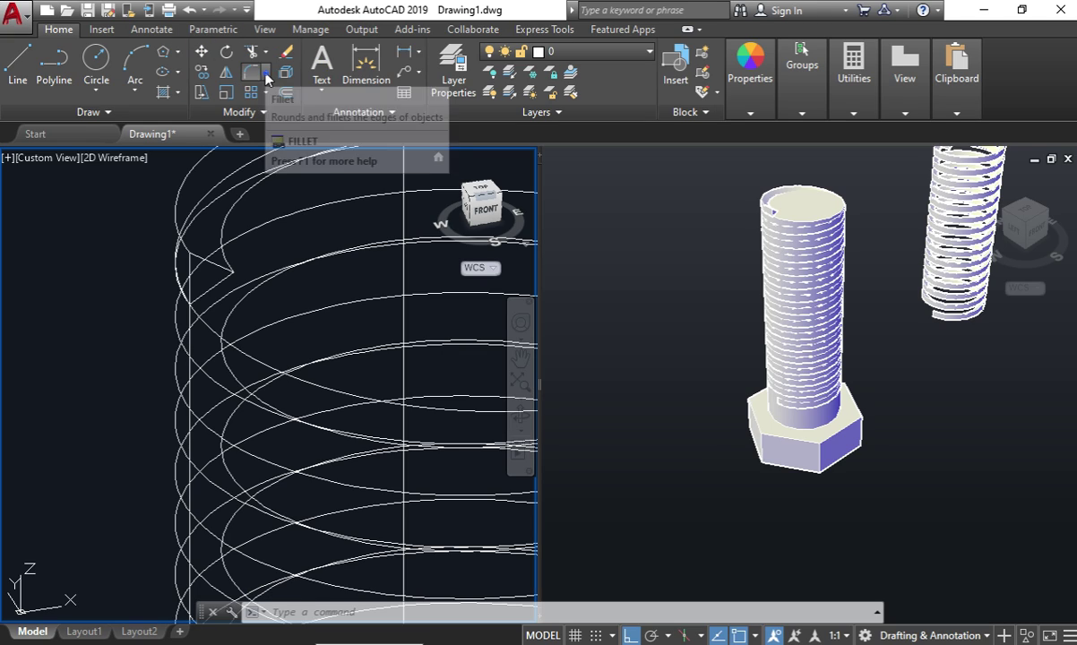
Try a radius 2 FILLETEDGE on the shaft's top edge, then cancel it.
type("f")
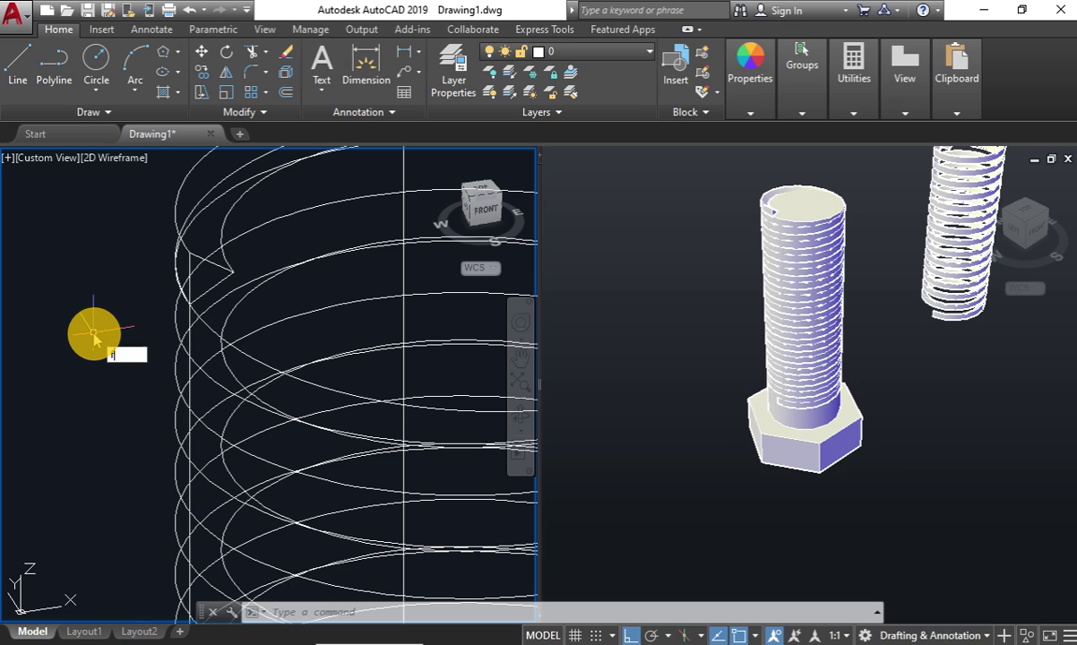
type("illet")
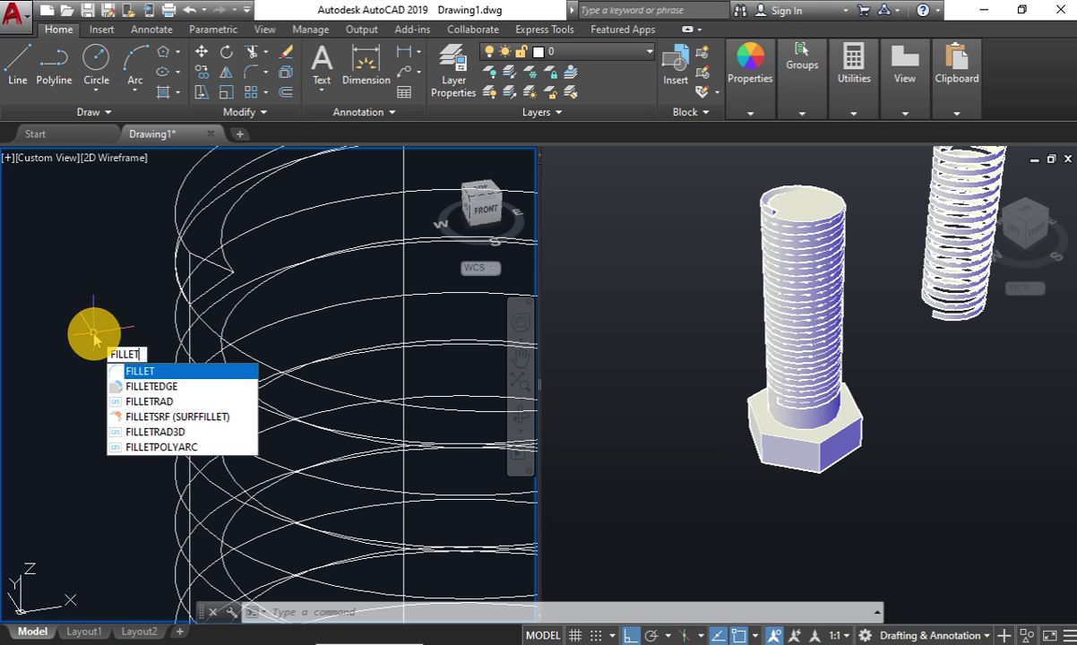
key("Down")
key("Return")
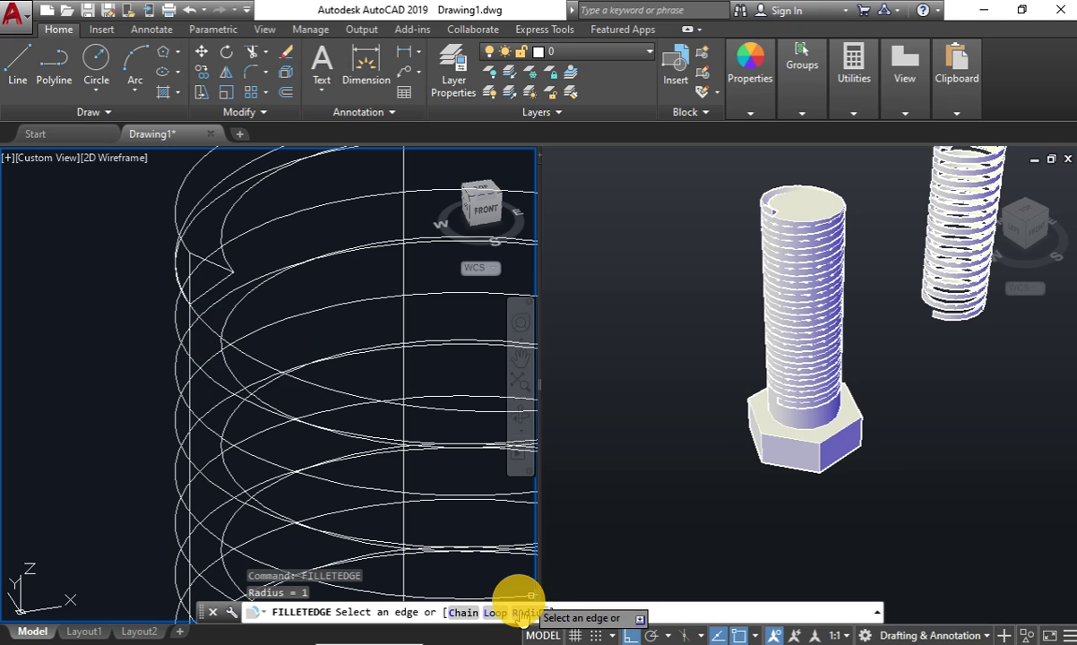
left_click(523, 613)
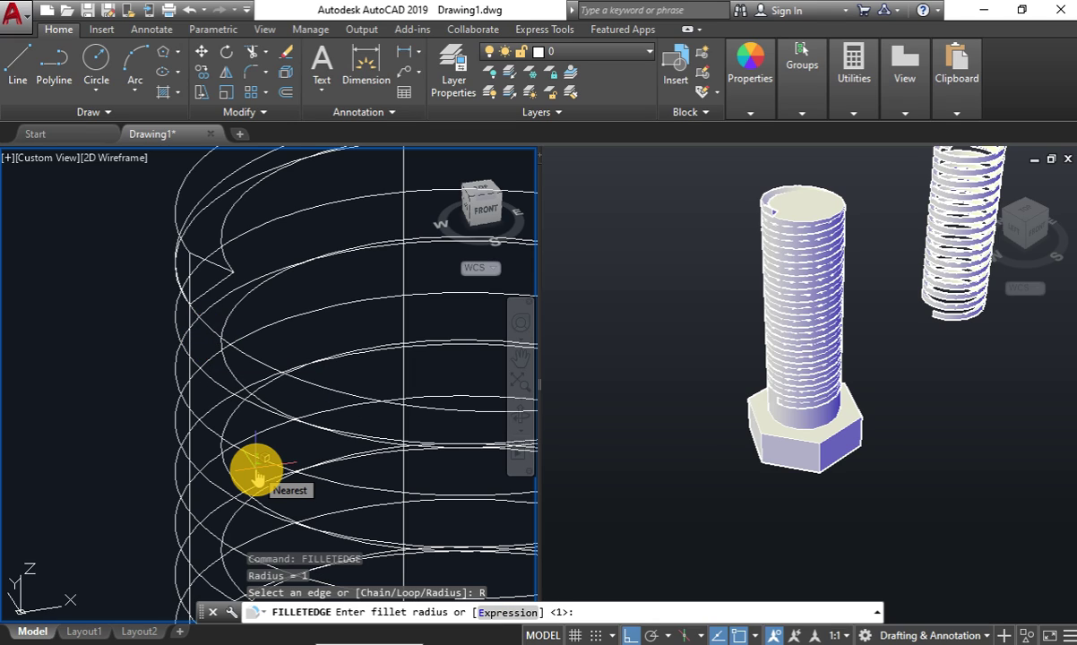
type("2")
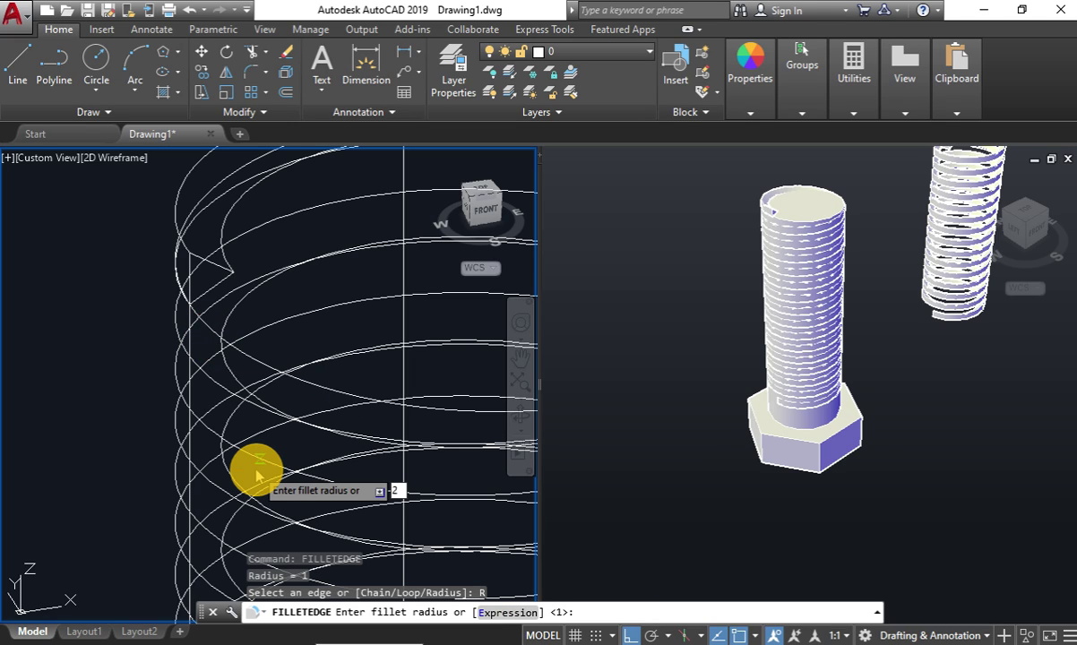
key("Return")
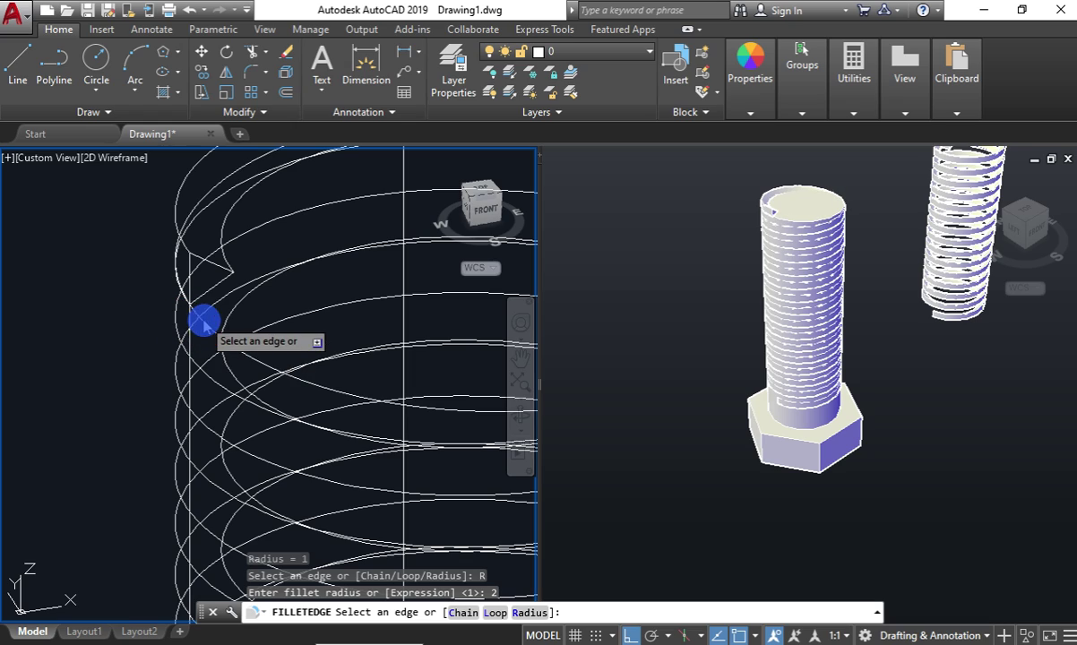
left_click(205, 324)
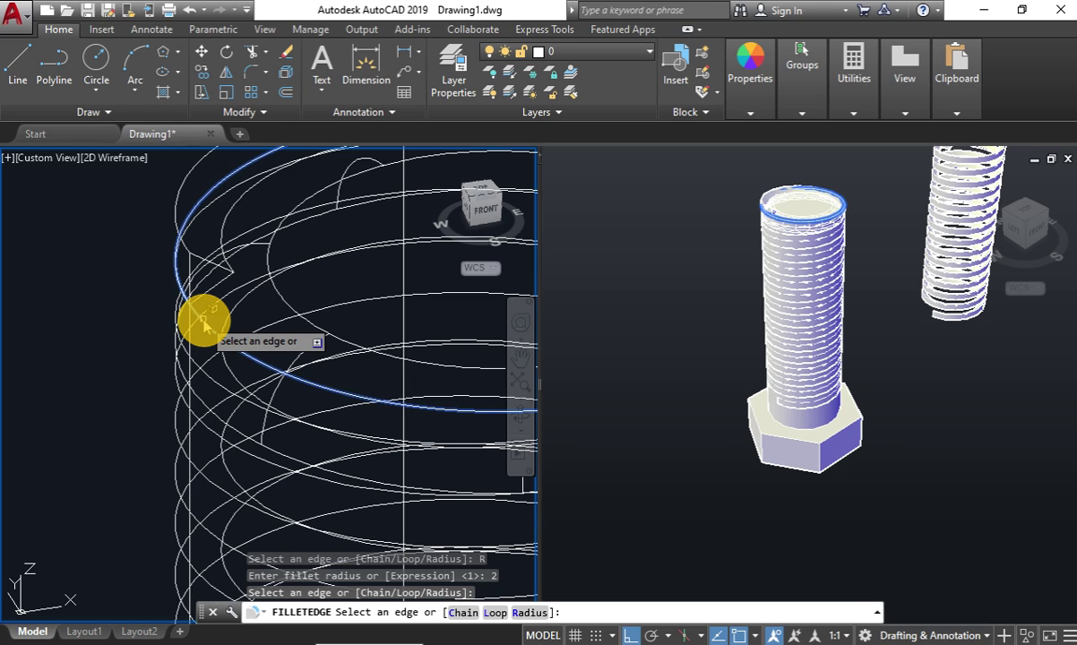
key("Escape")
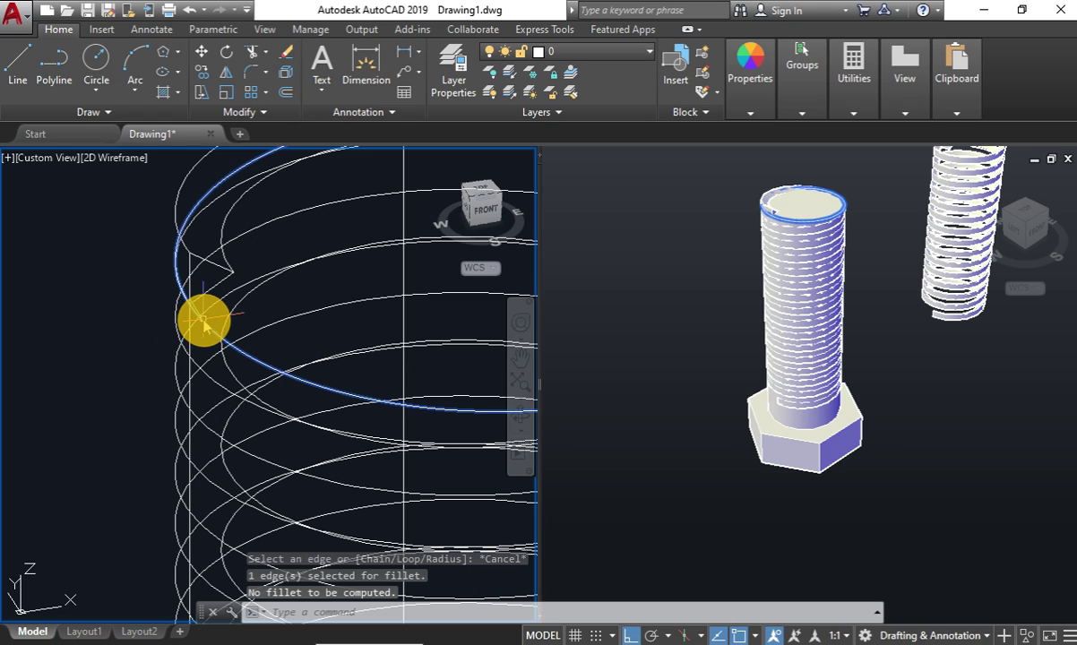
Fillet the shaft's top circular edge with radius 0.5.
key("Return")
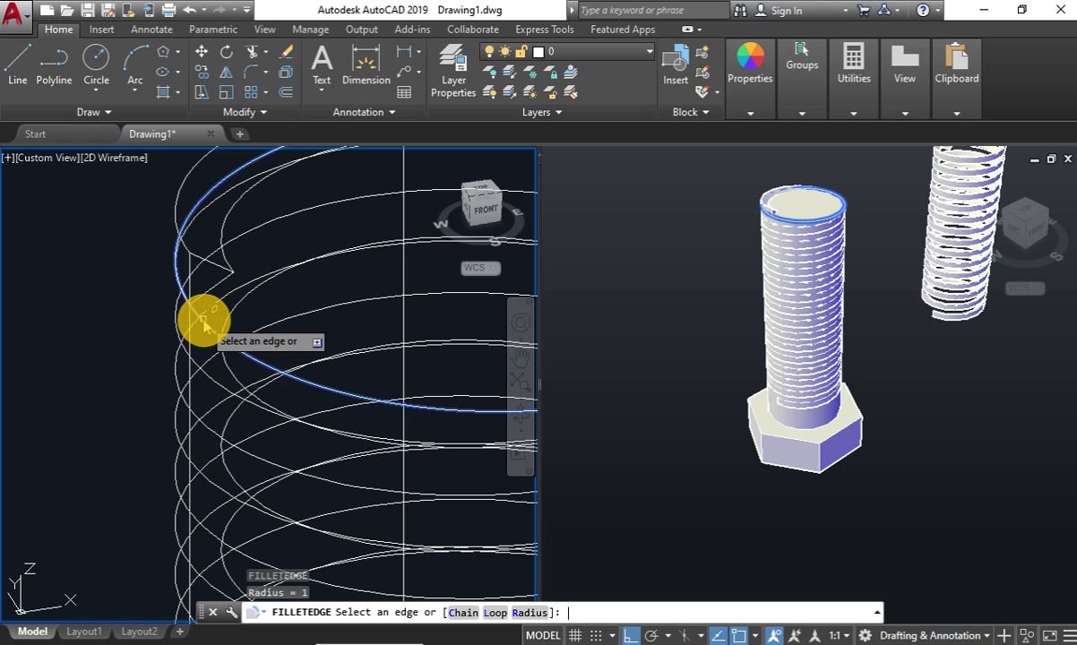
left_click(519, 613)
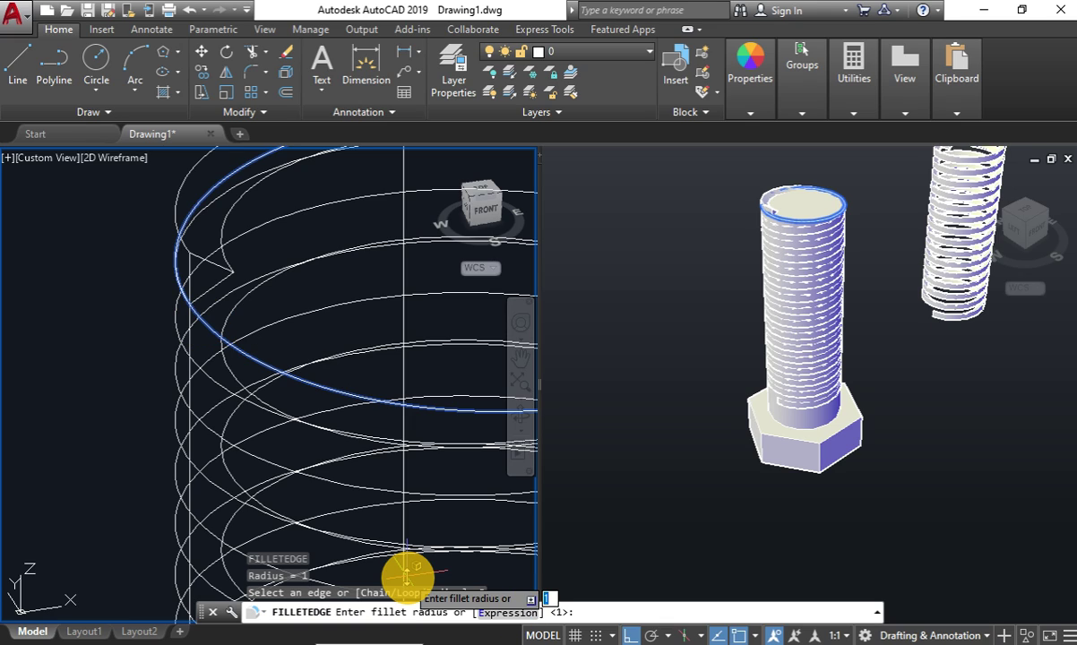
type("0.5")
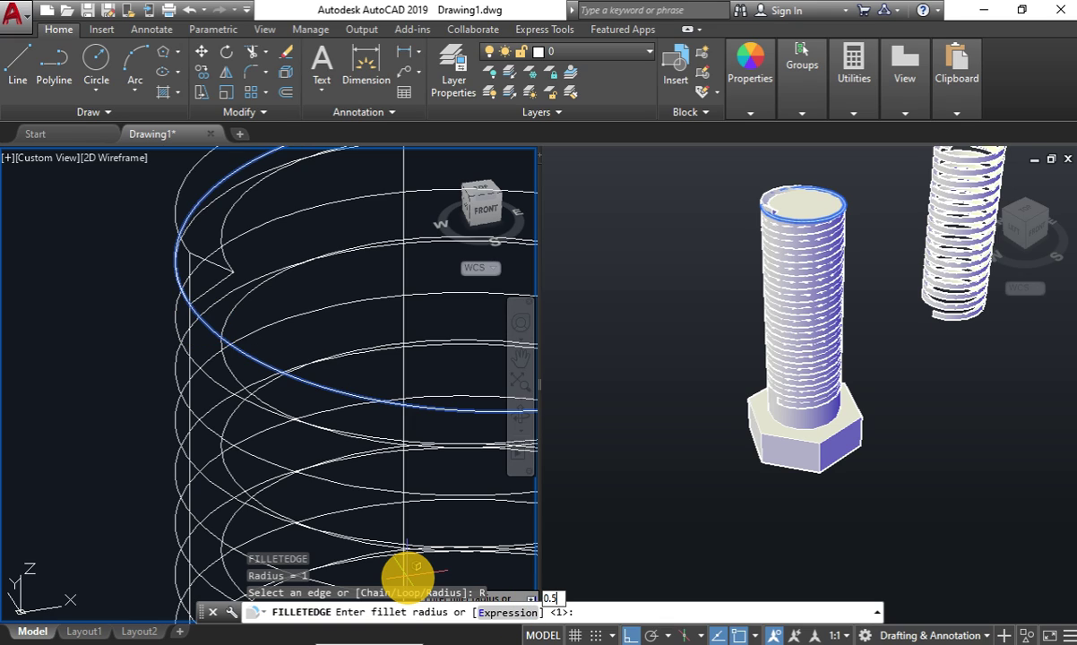
key("Return")
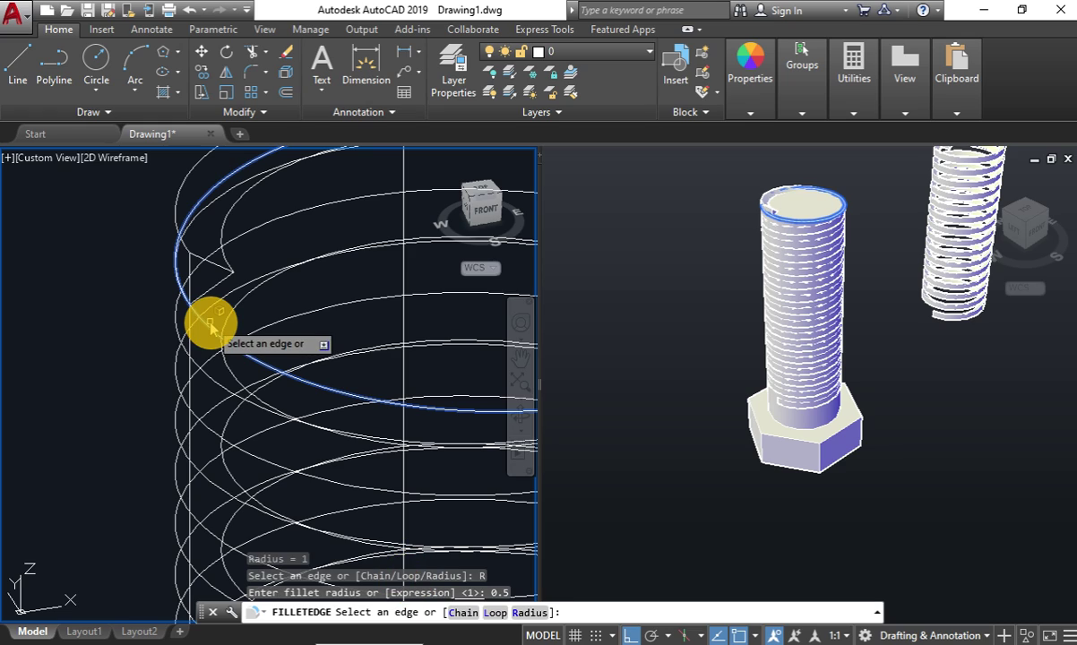
left_click(206, 322)
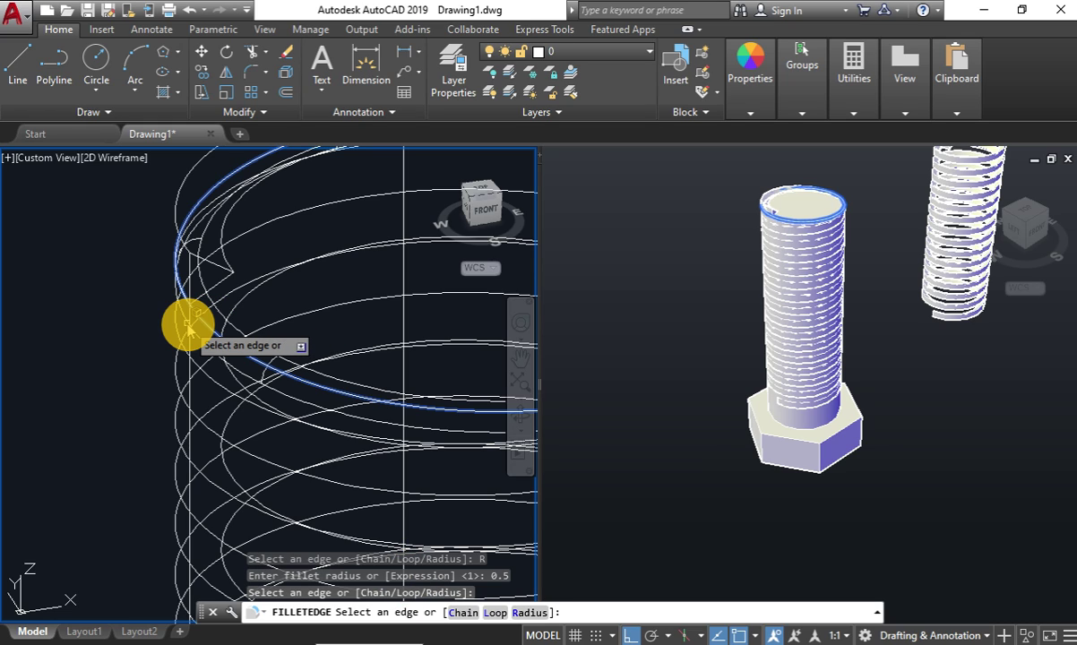
left_click(181, 337)
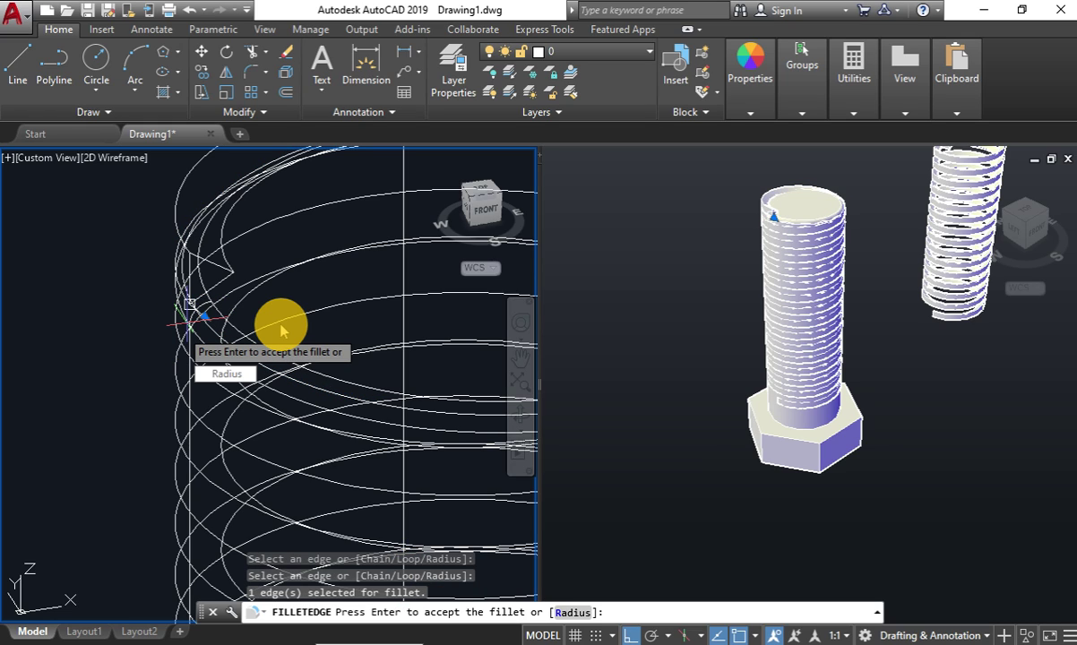
key("Return")
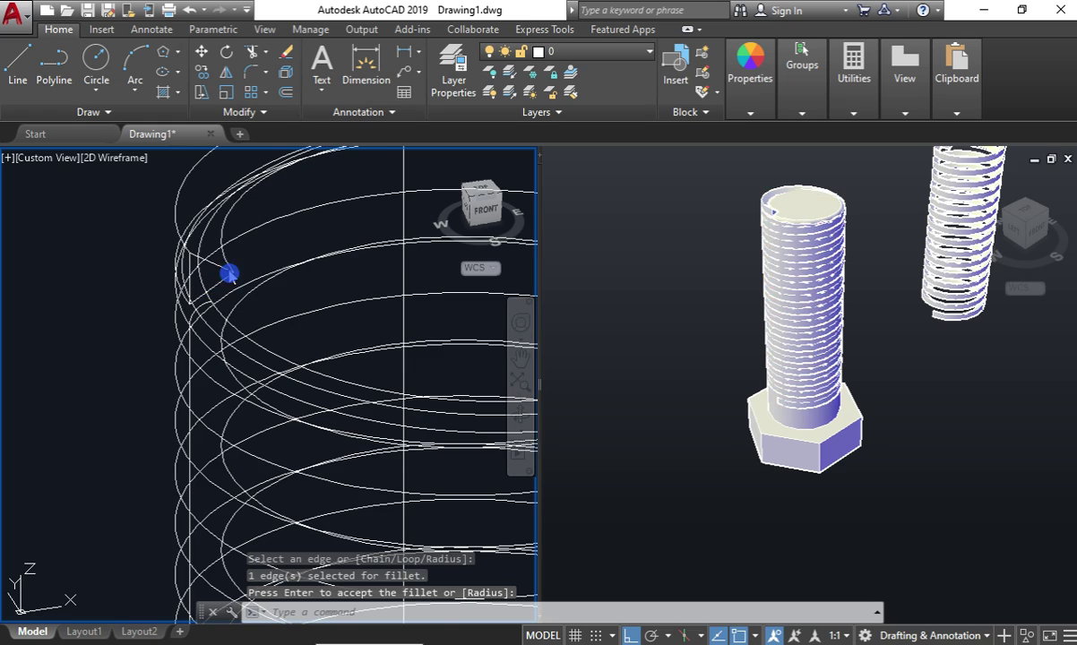
left_click(229, 273)
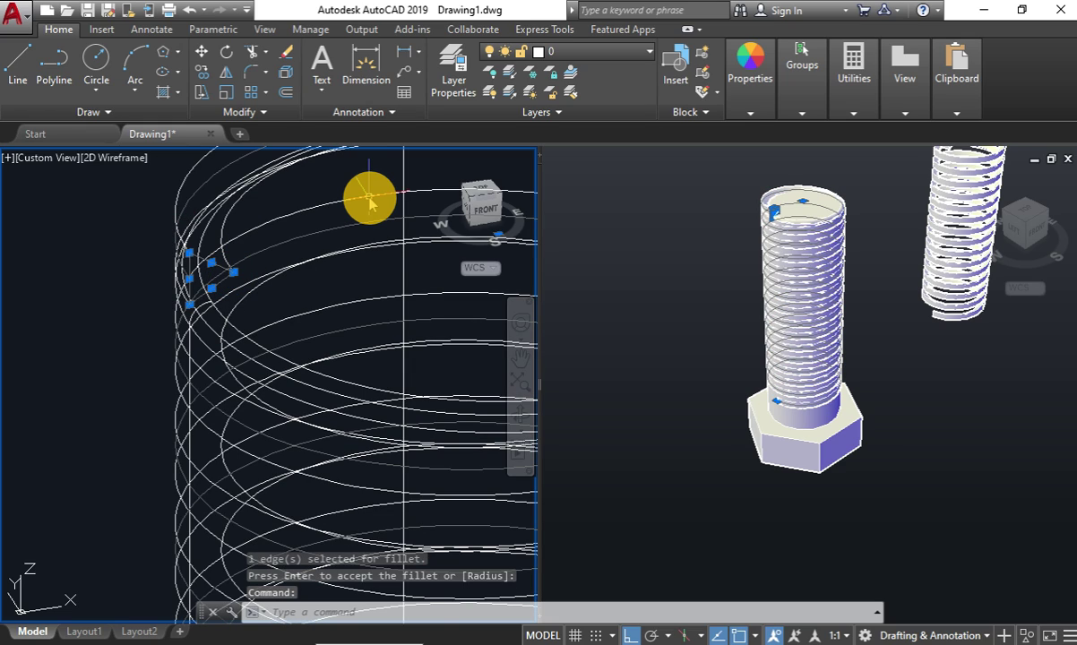
key("Escape")
key("Escape")
type("EX")
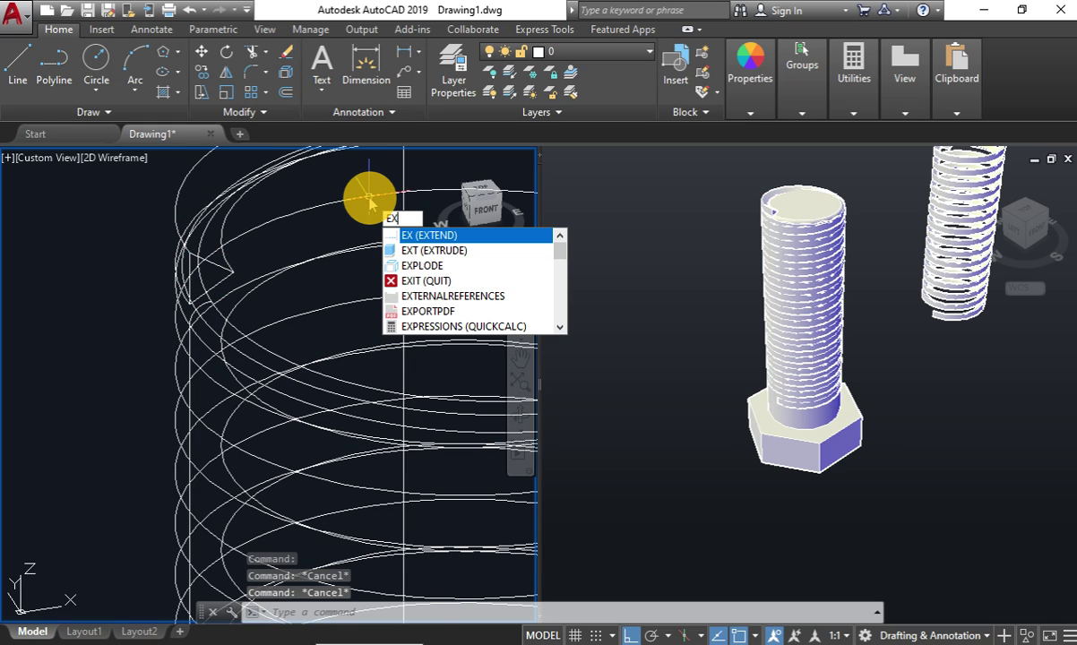
type("t")
key("Return")
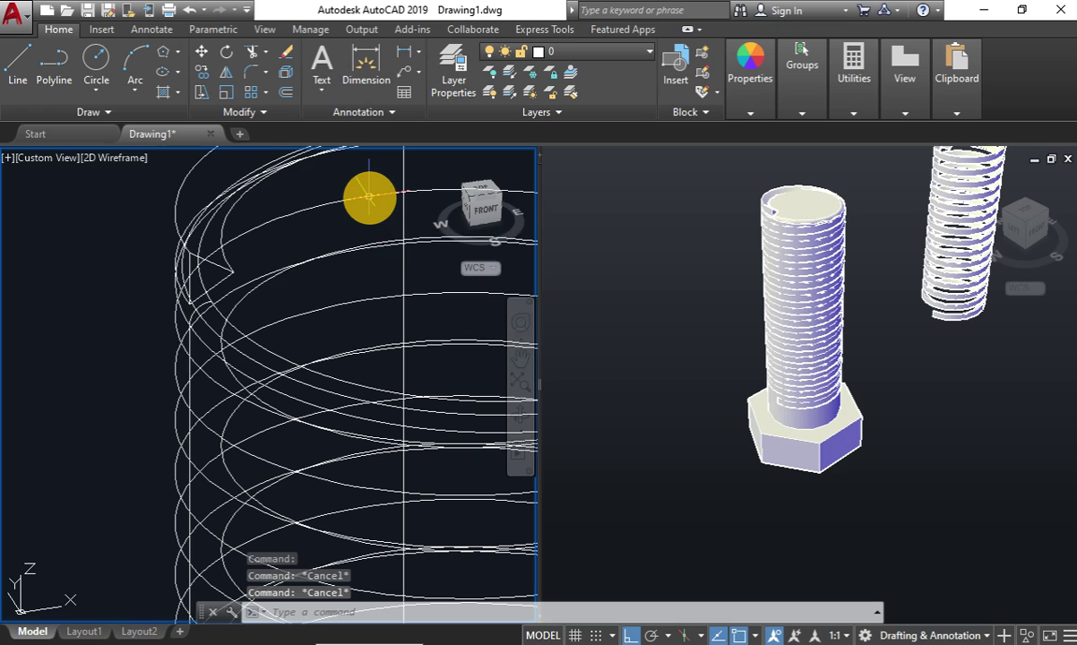
left_click(177, 211)
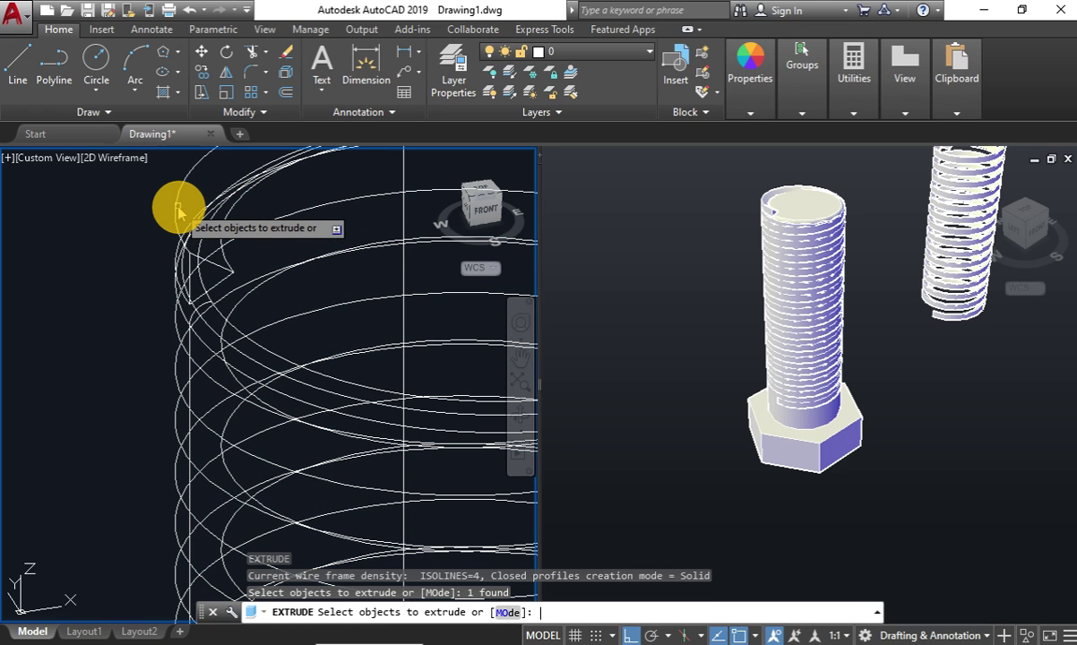
key("Return")
key("Escape")
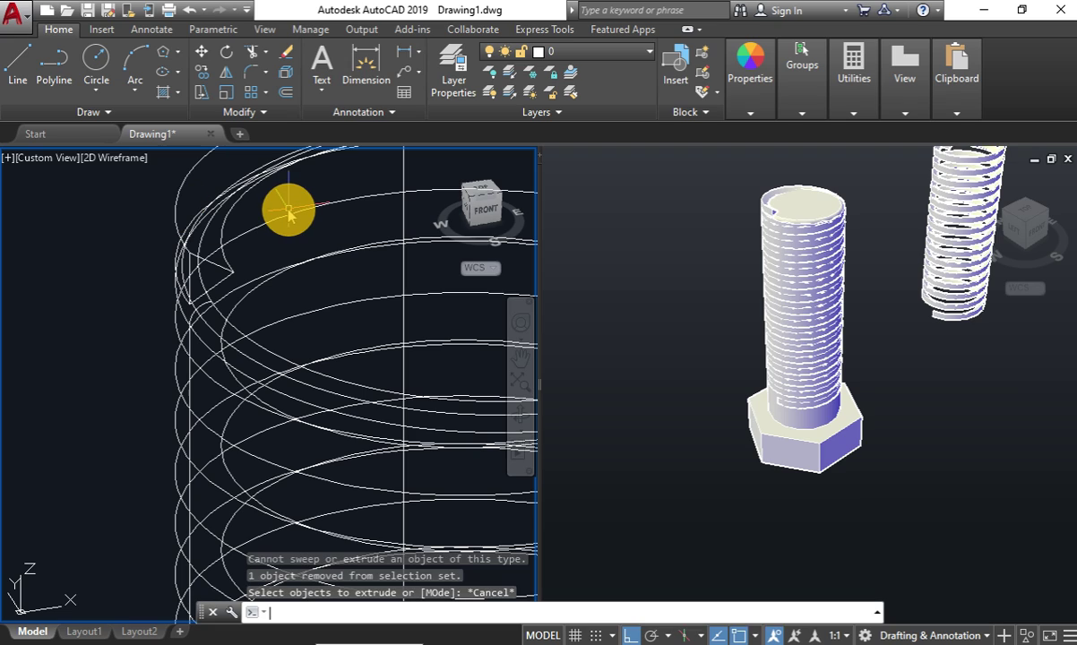
key("Return")
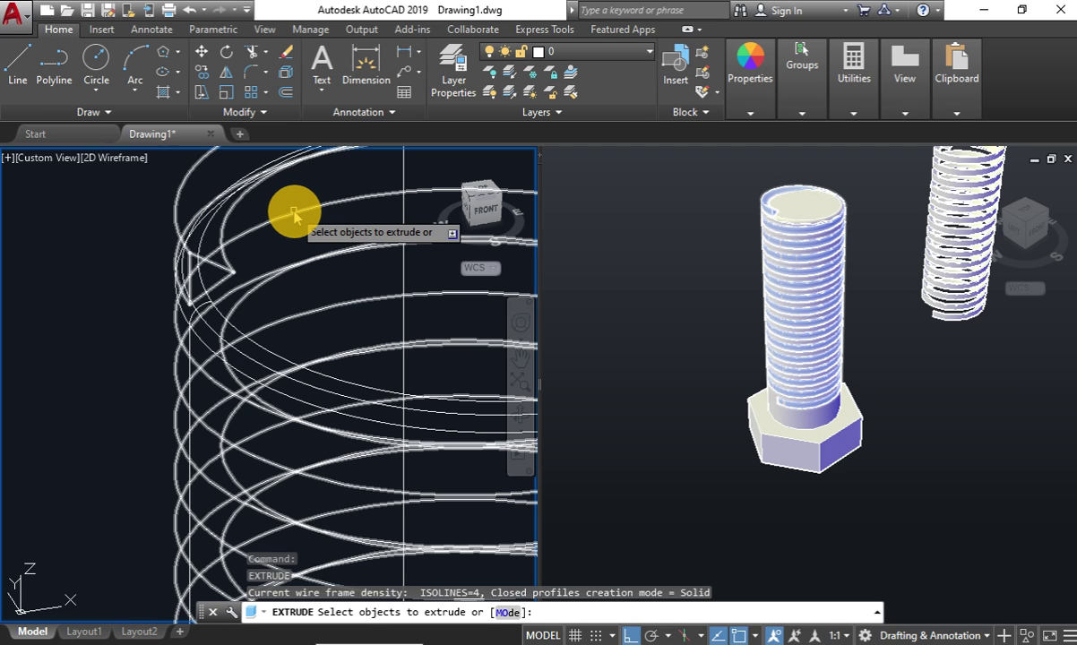
left_click(265, 354)
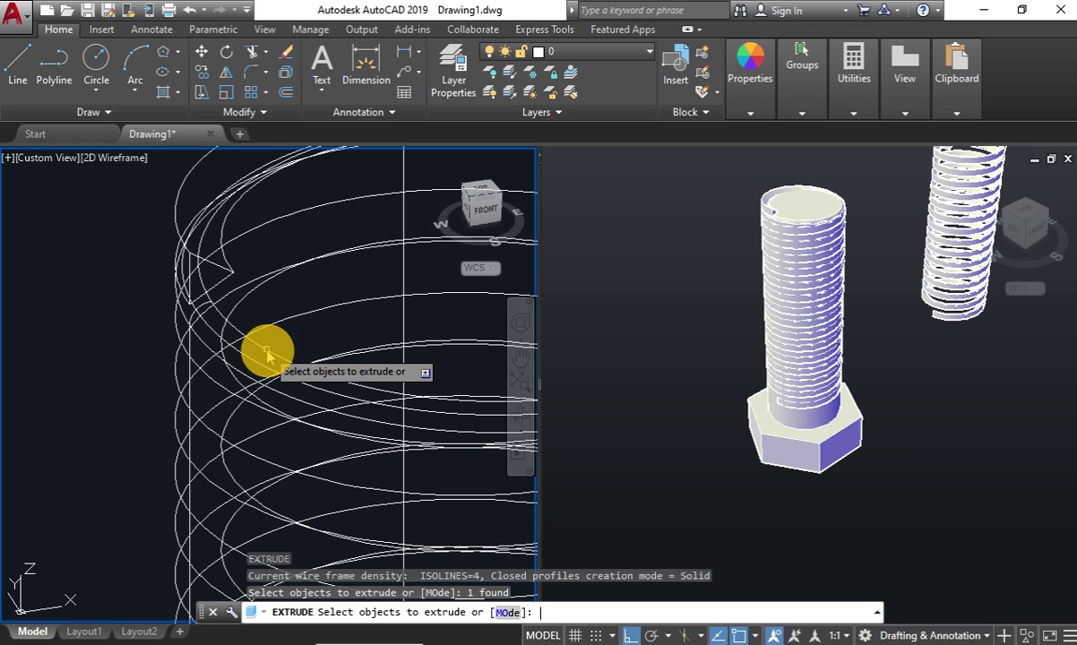
left_click(224, 269)
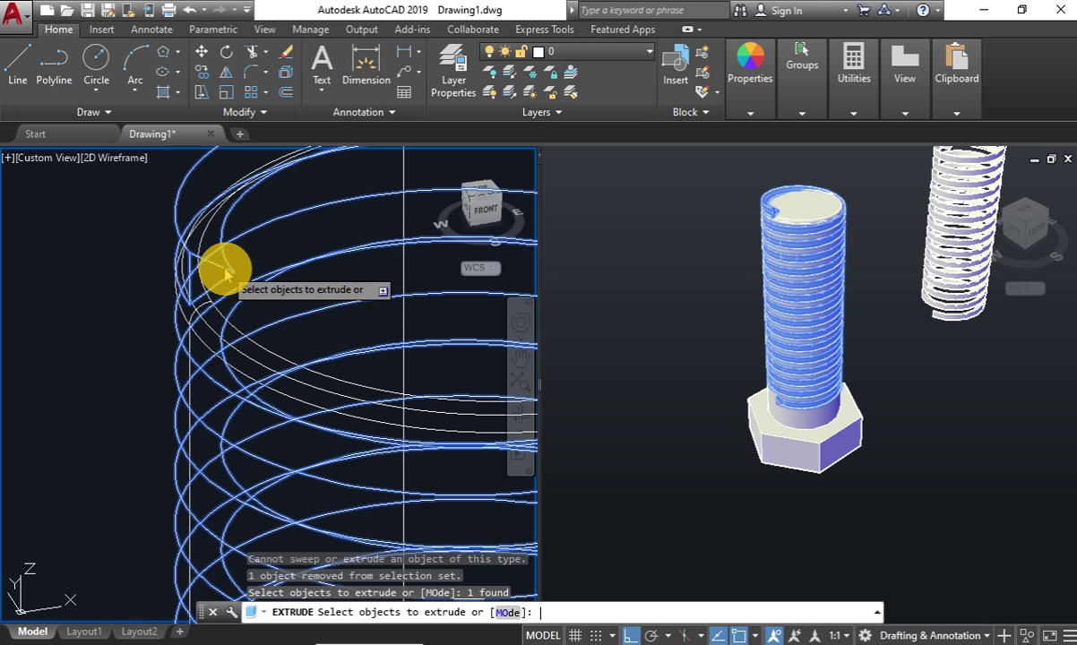
key("Return")
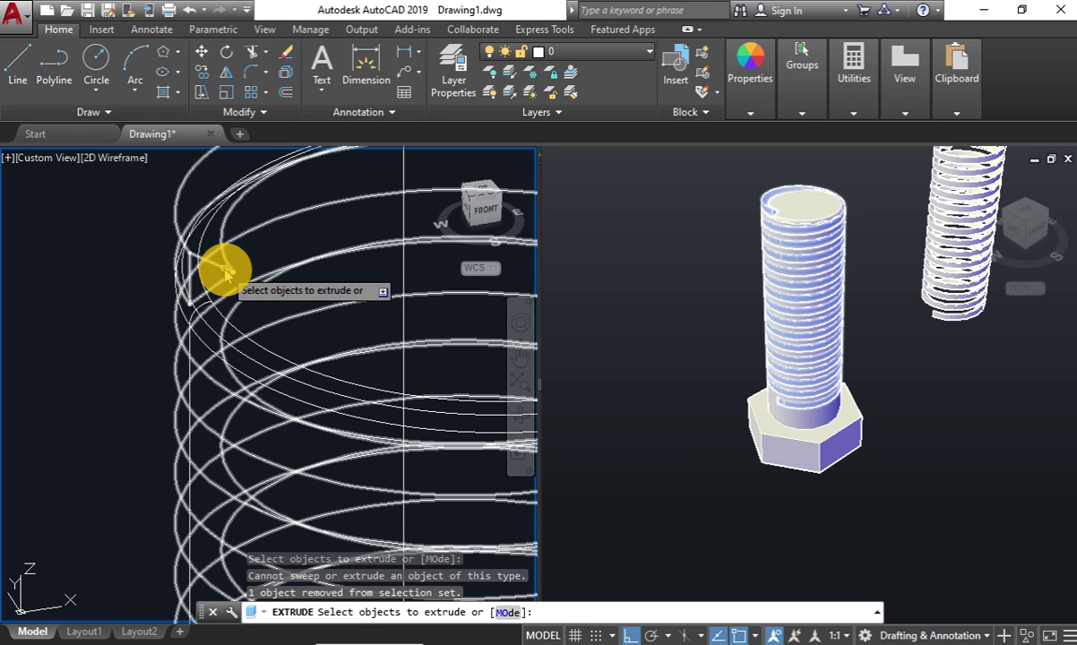
key("Escape")
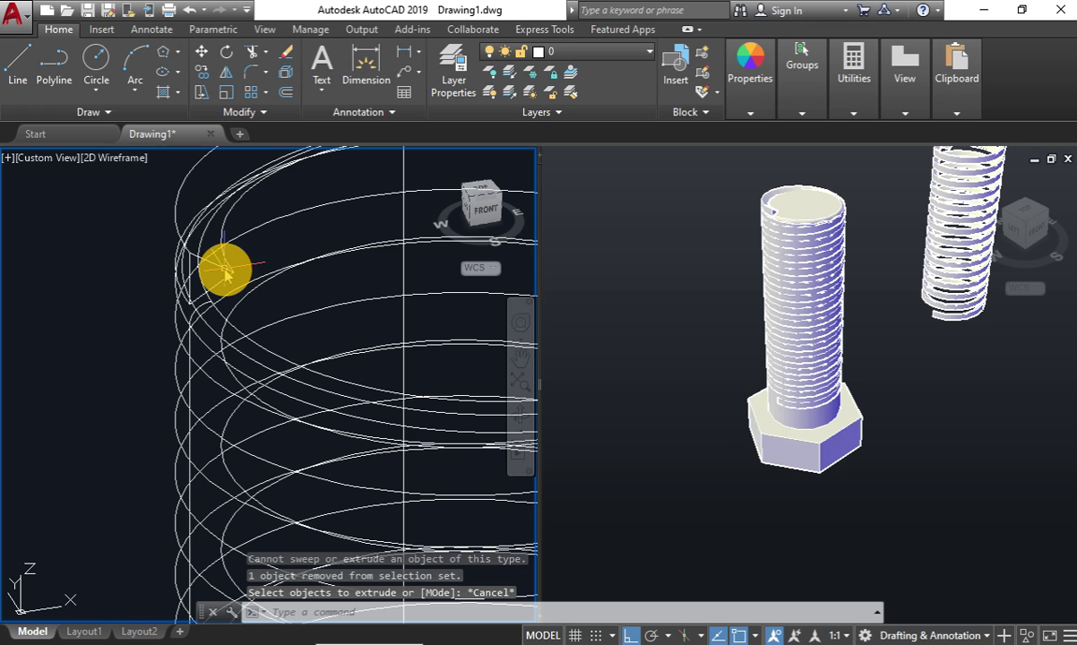
type("su")
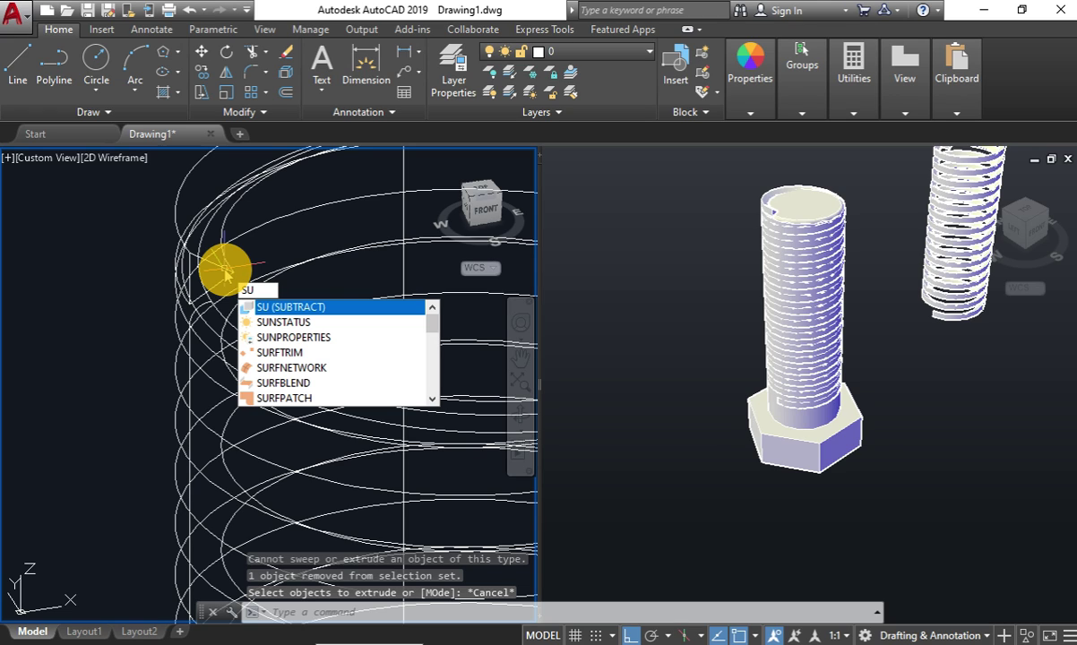
Subtract the thread coil from the bolt solid to cut spiral grooves into the shaft.
key("Return")
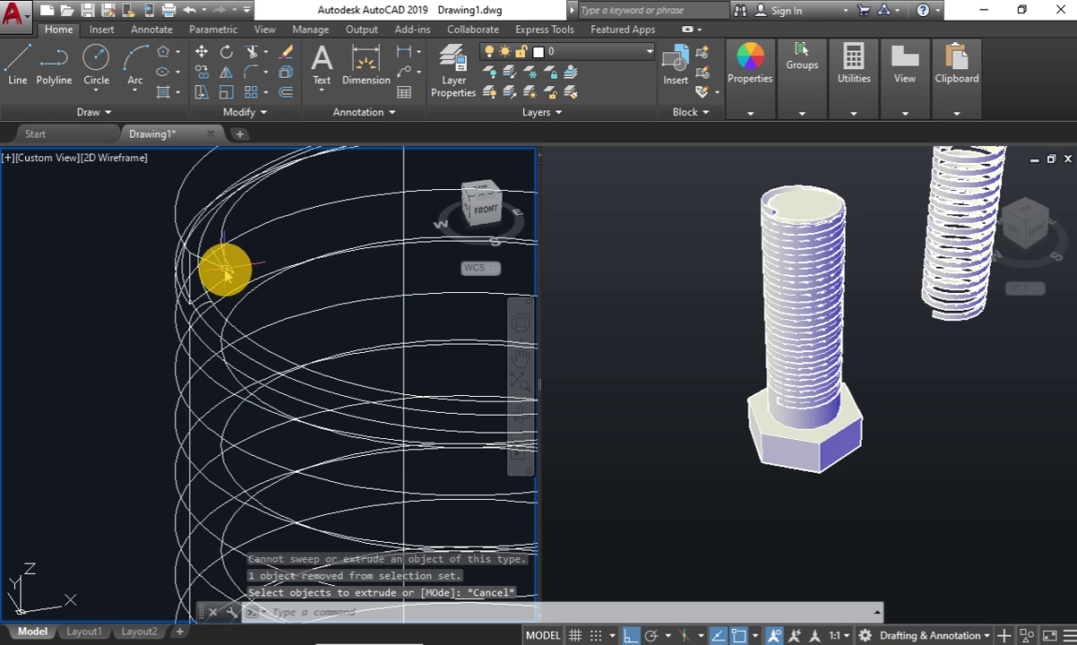
left_click(272, 353)
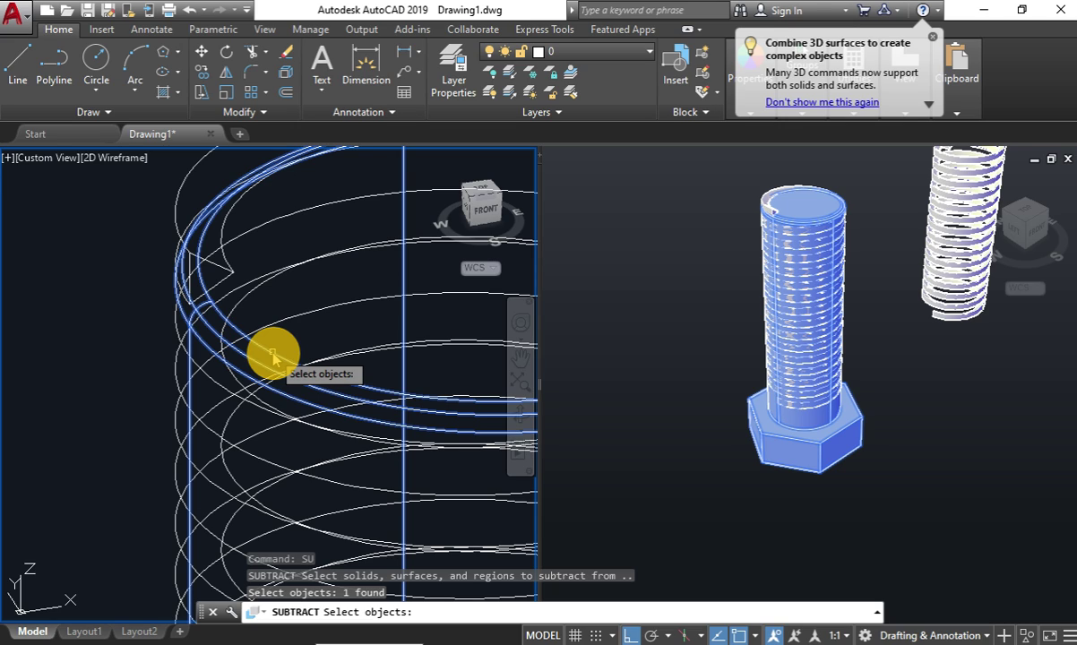
key("Return")
left_click(232, 277)
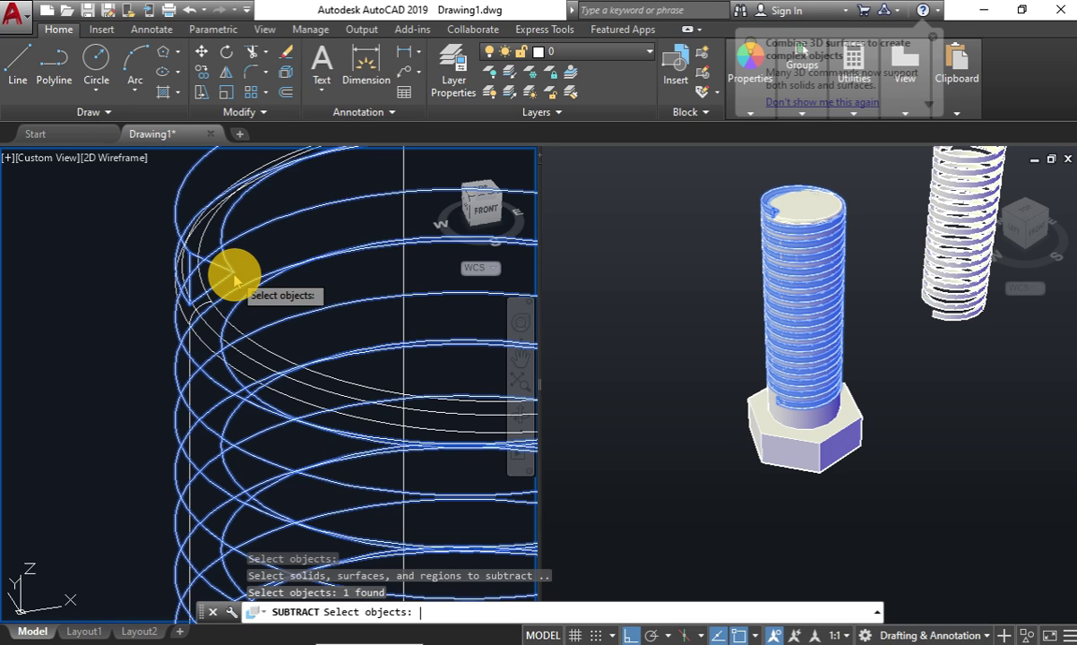
key("Return")
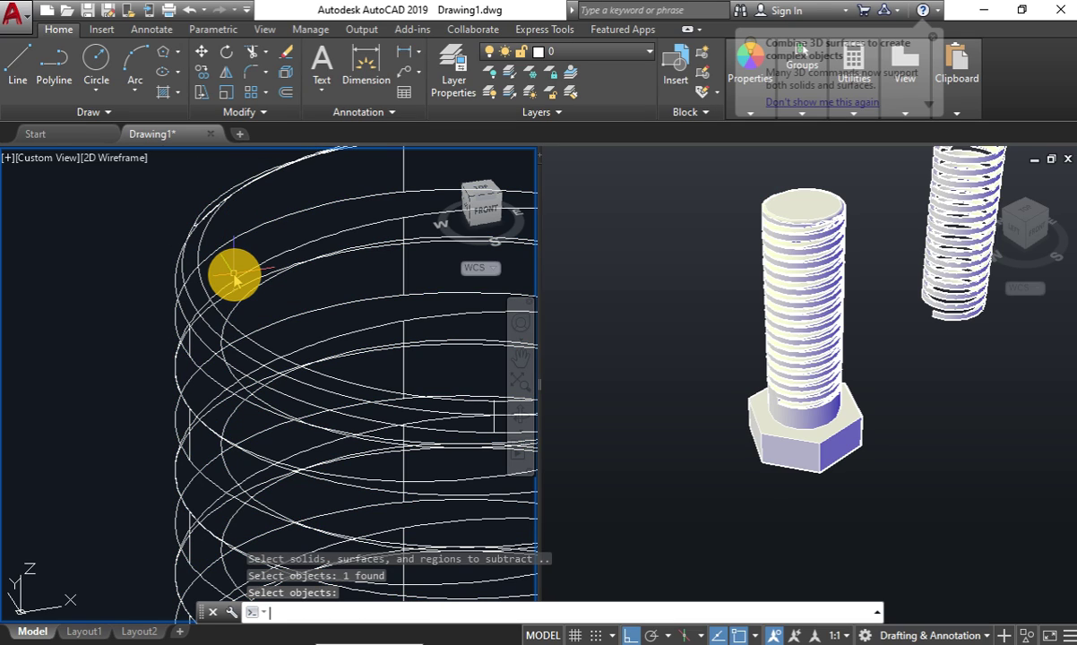
left_click(834, 248)
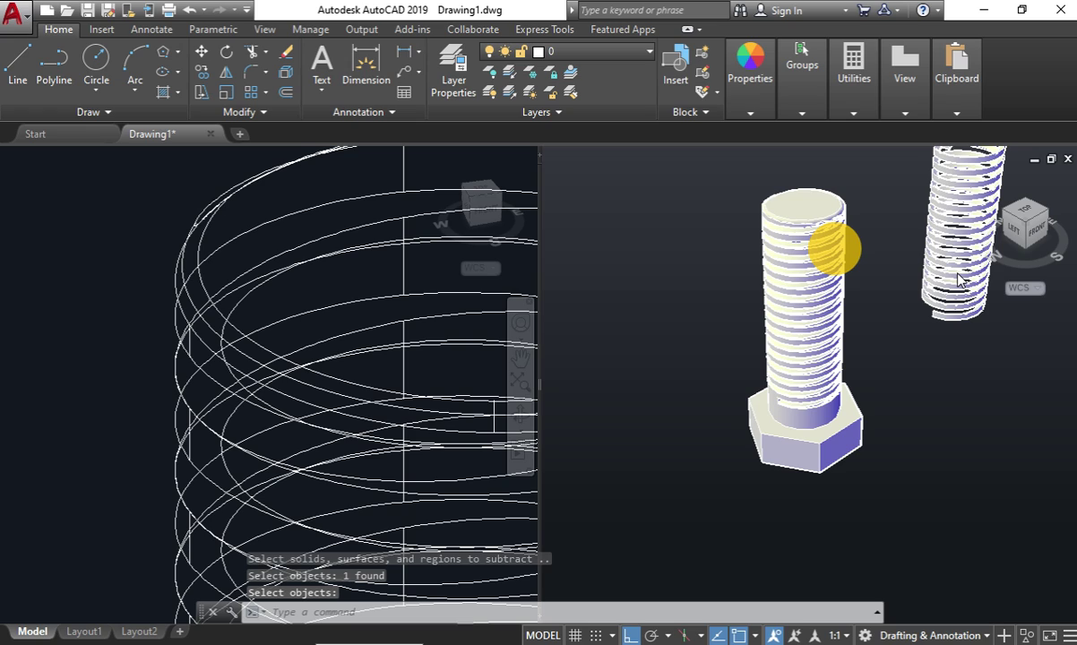
Pan the shaded view to the bolt top, then zoom the wireframe view onto the head junction.
scroll(802, 213, "up", 2)
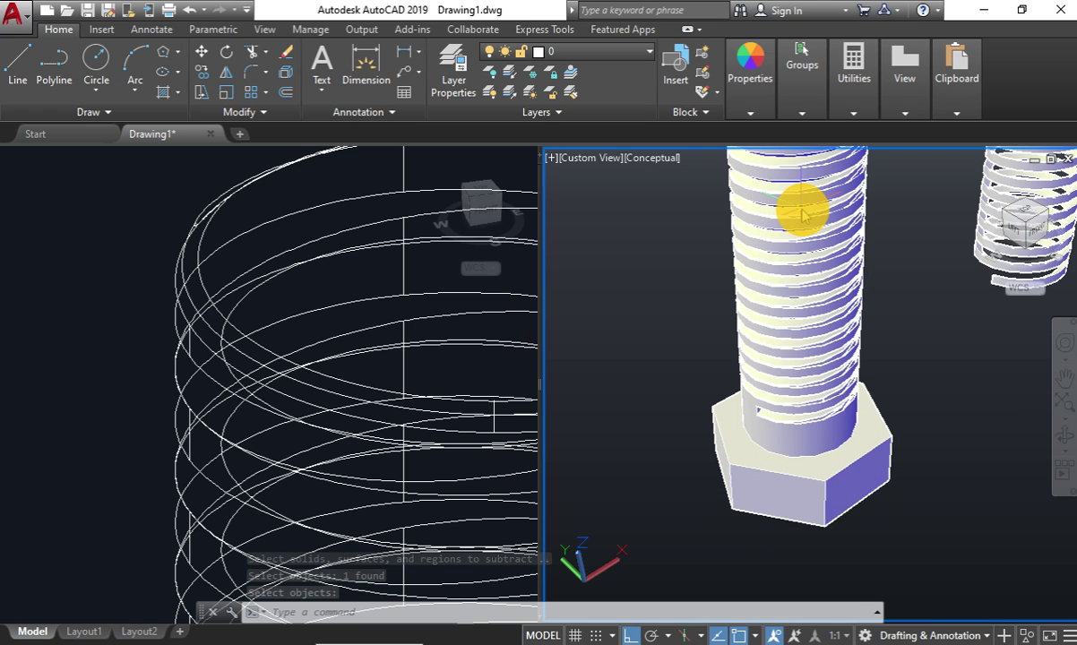
type("p")
key("Return")
left_click_drag(853, 312, 856, 407)
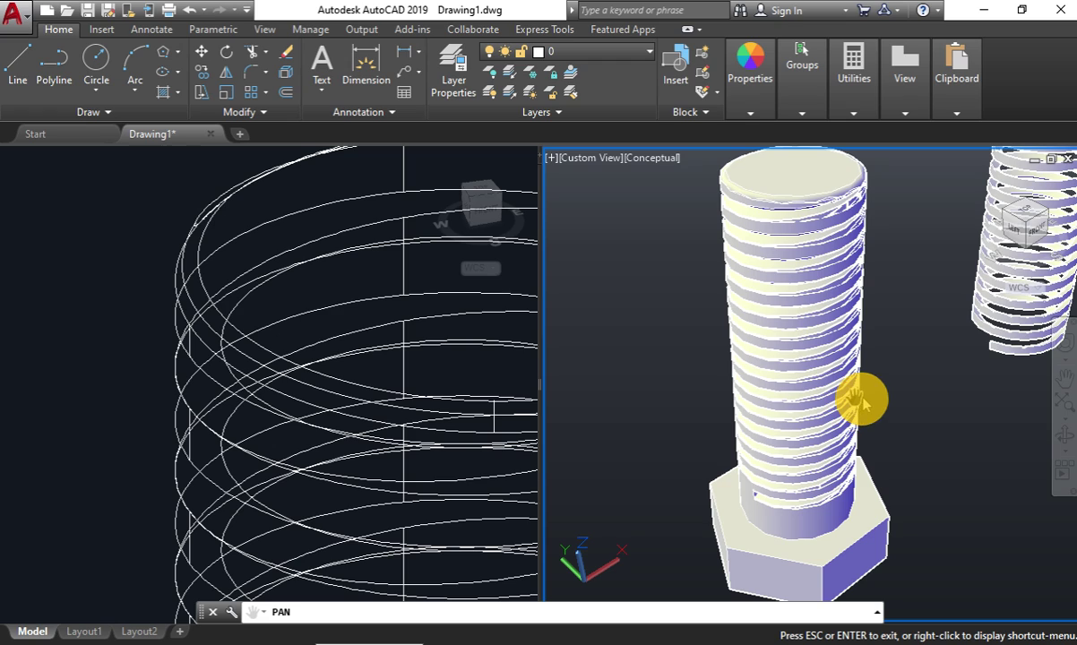
left_click(271, 324)
left_click(154, 286)
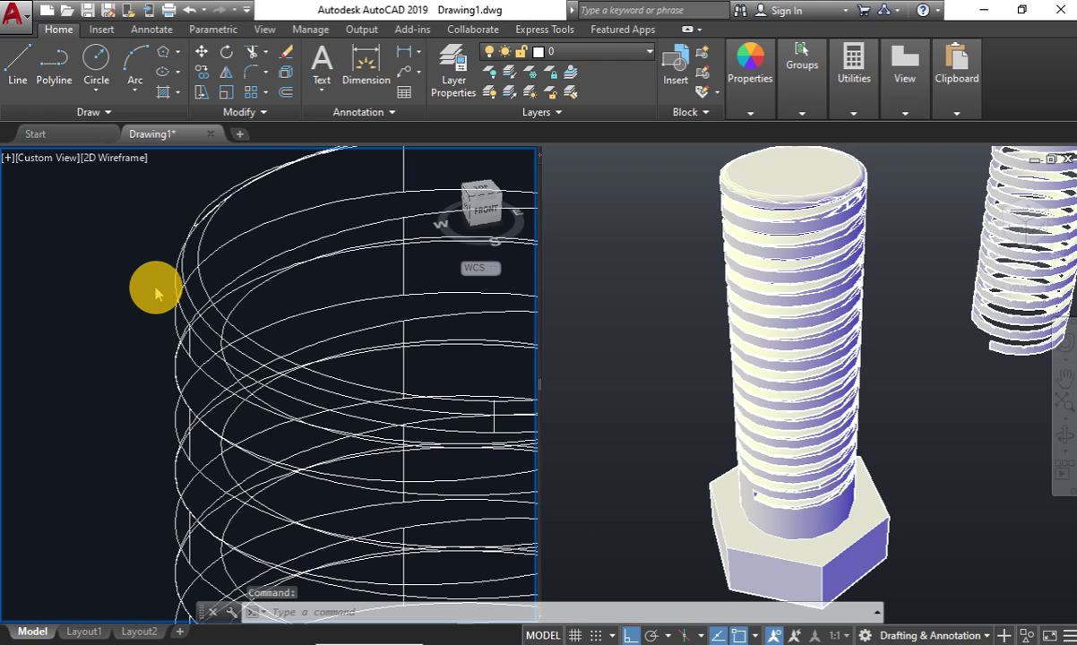
scroll(149, 293, "down", 3)
scroll(143, 300, "down", 4)
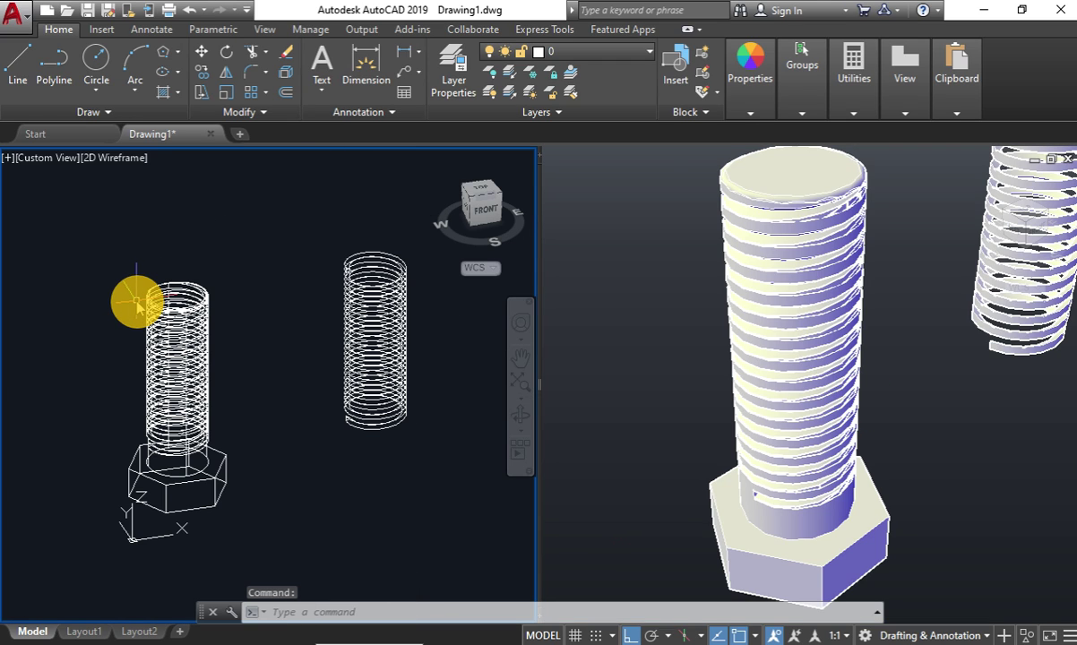
scroll(162, 479, "up", 5)
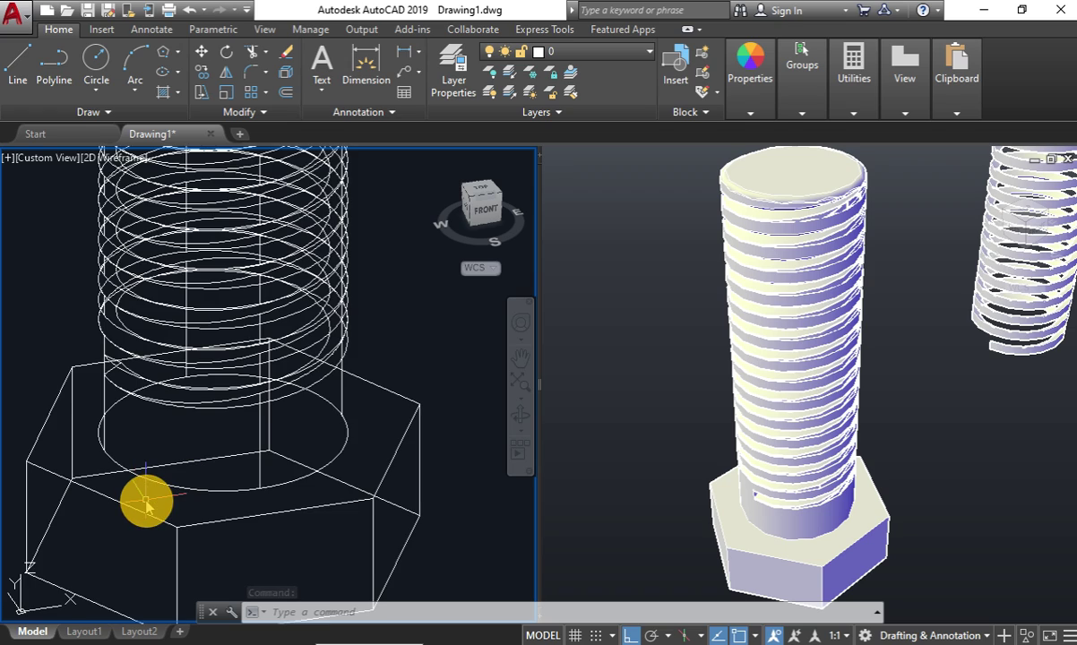
left_click(146, 504)
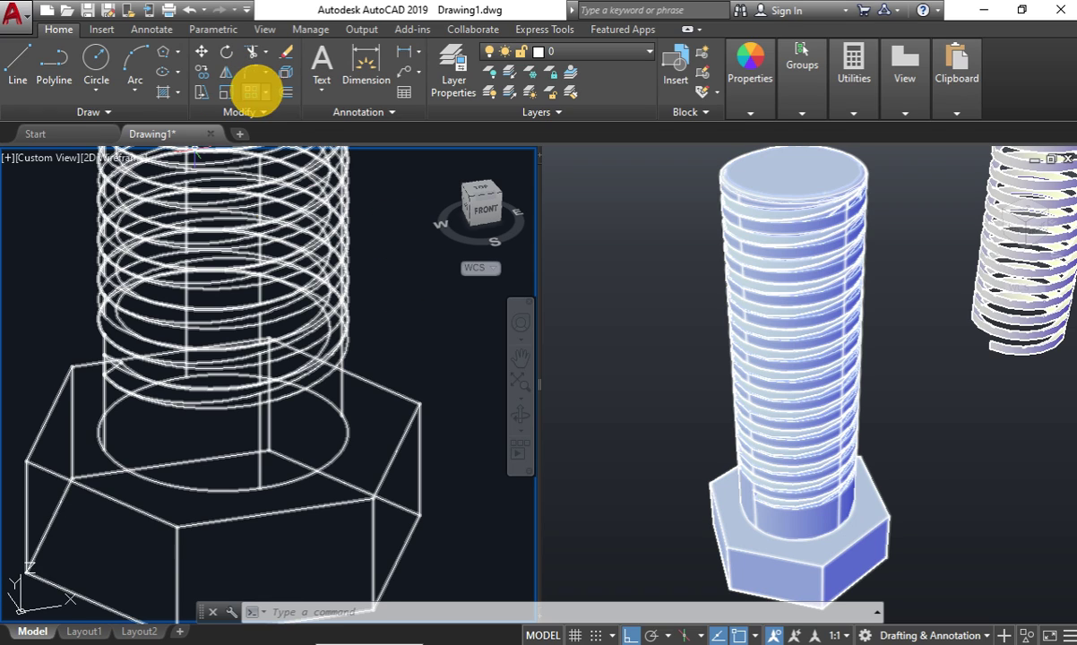
Try FILLETEDGE on the shaft-to-head edge with radius 3, then cancel it.
type("fille")
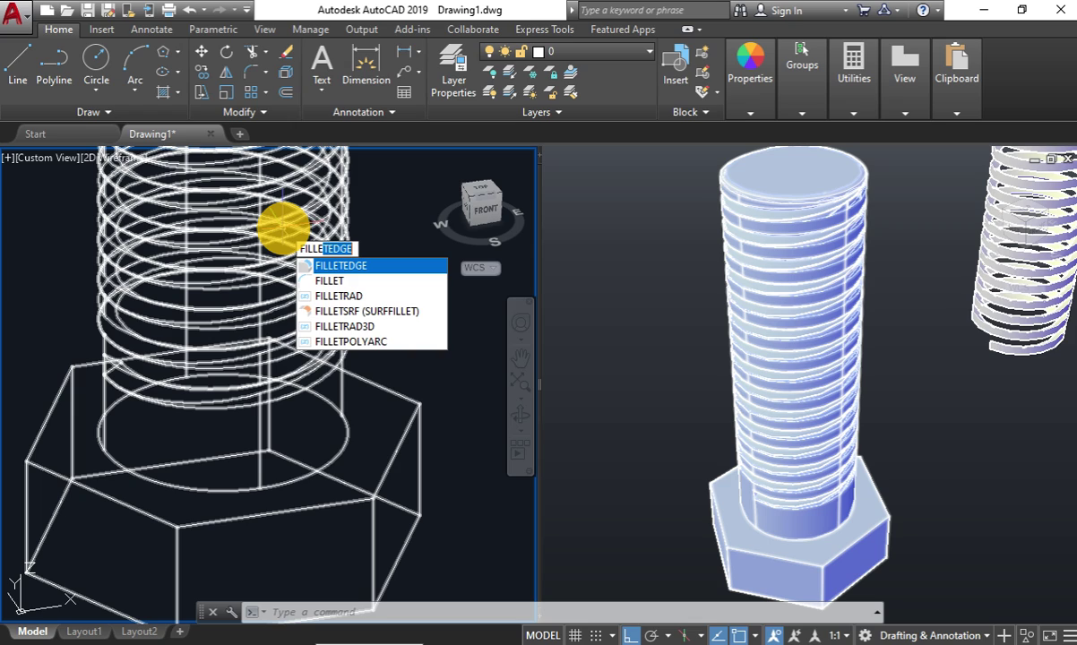
key("Return")
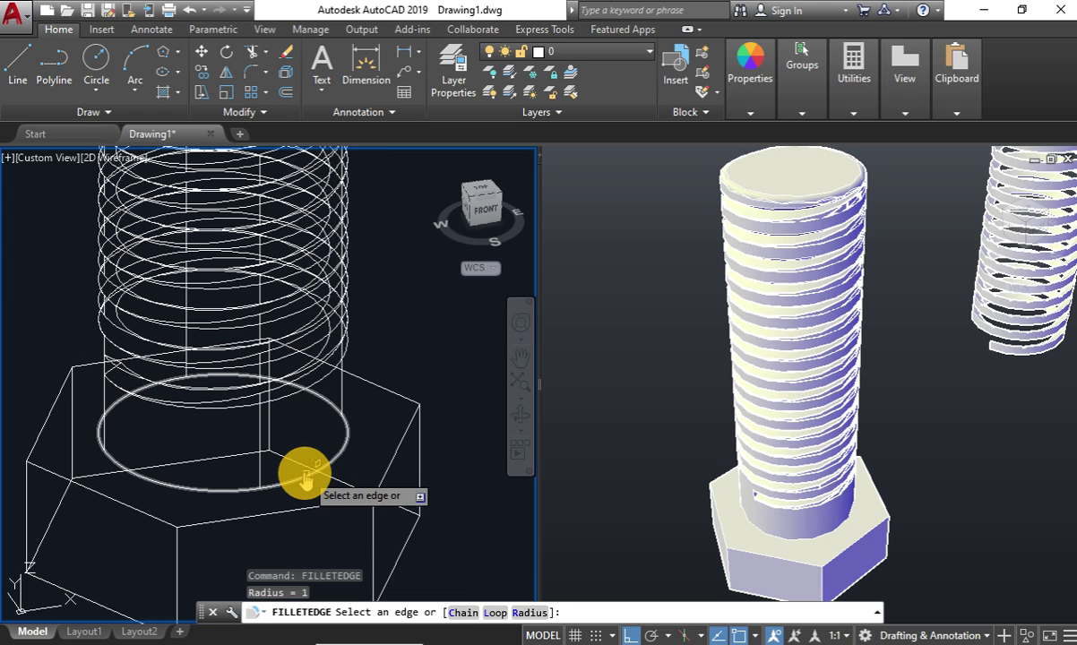
left_click(298, 483)
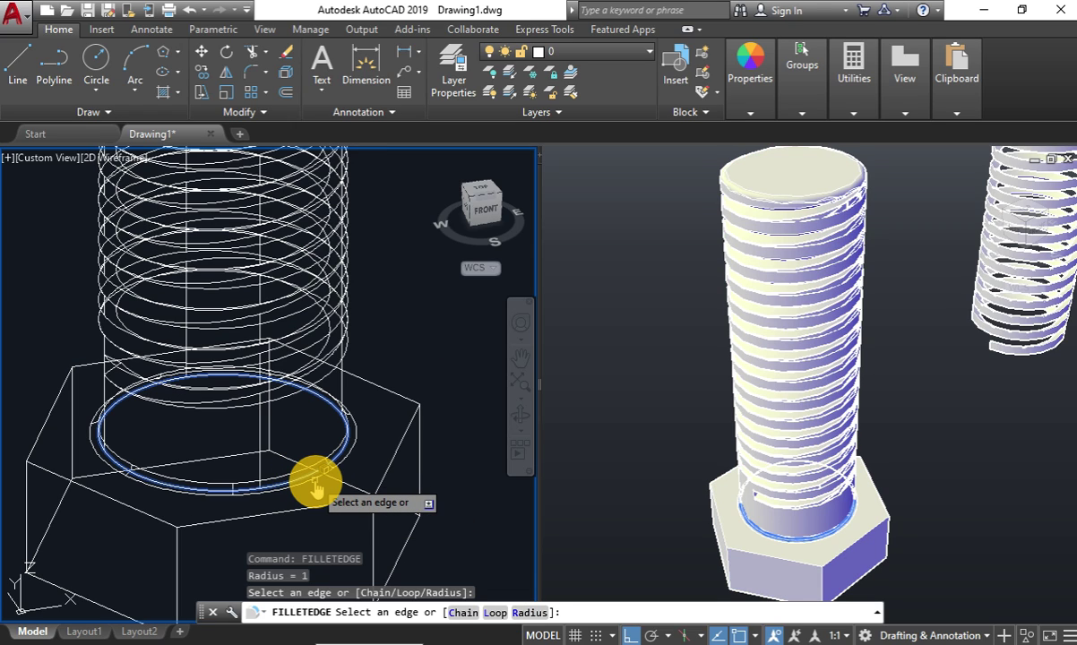
key("Escape")
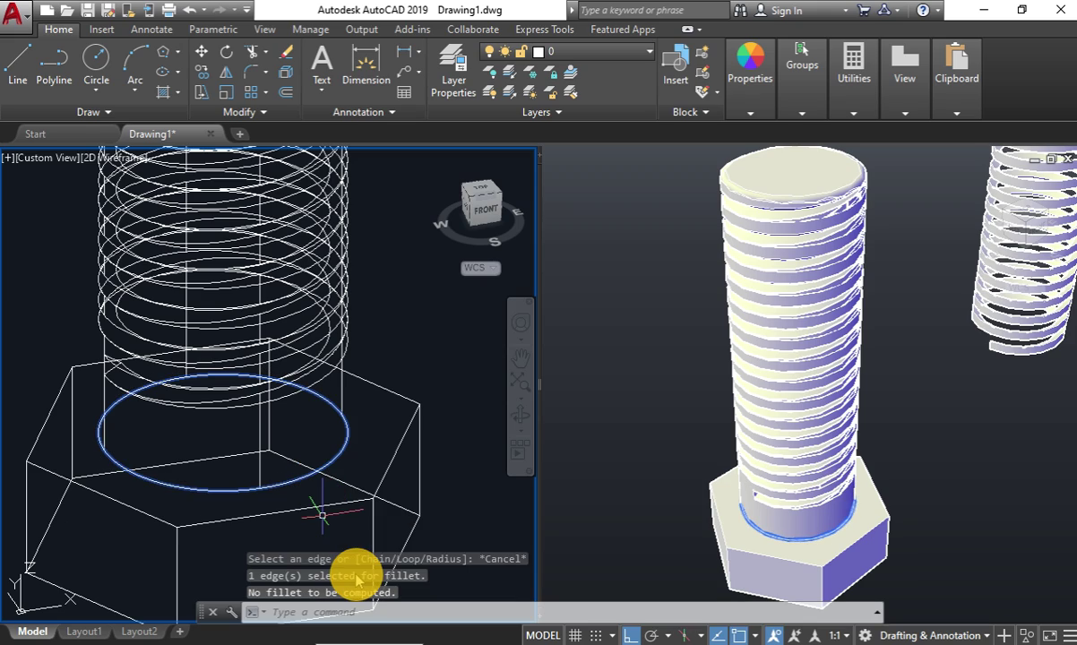
key("Return")
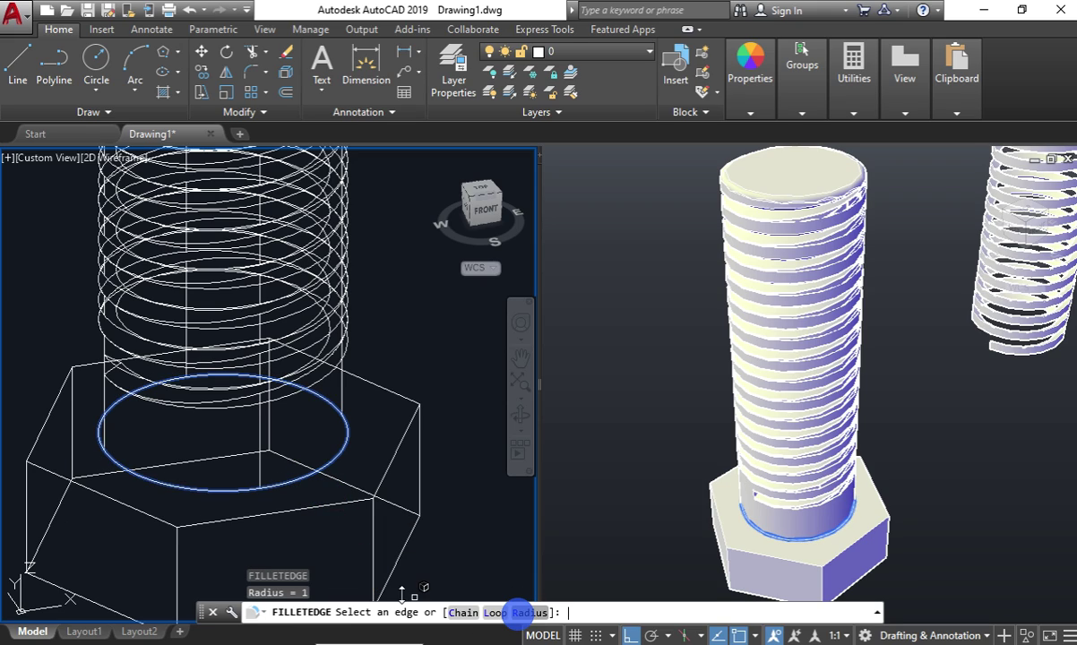
left_click(522, 613)
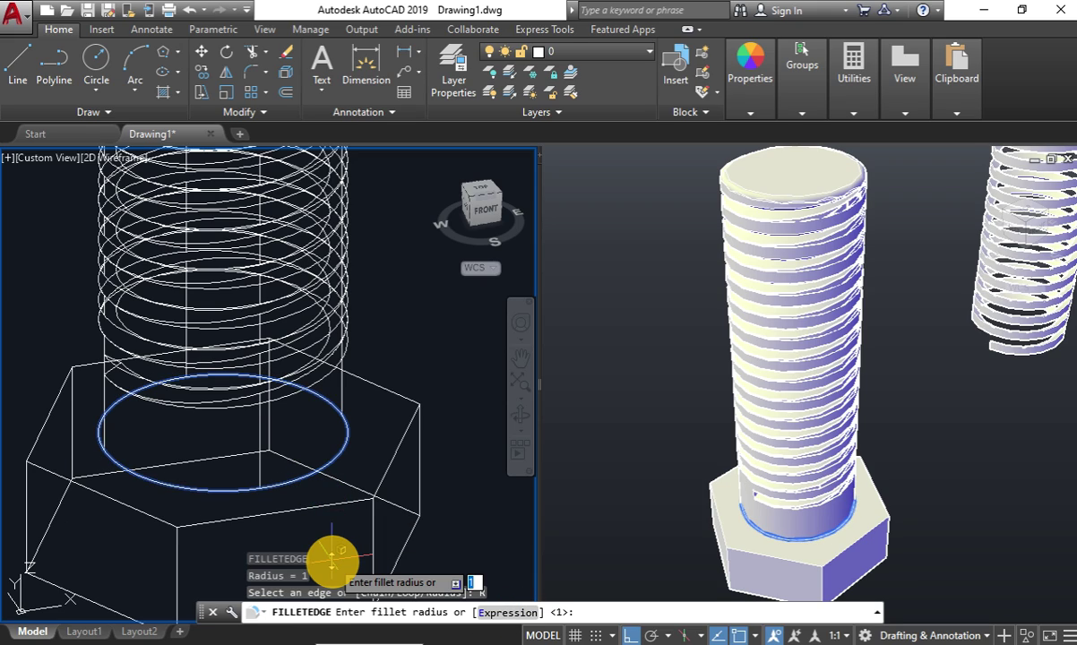
type("3")
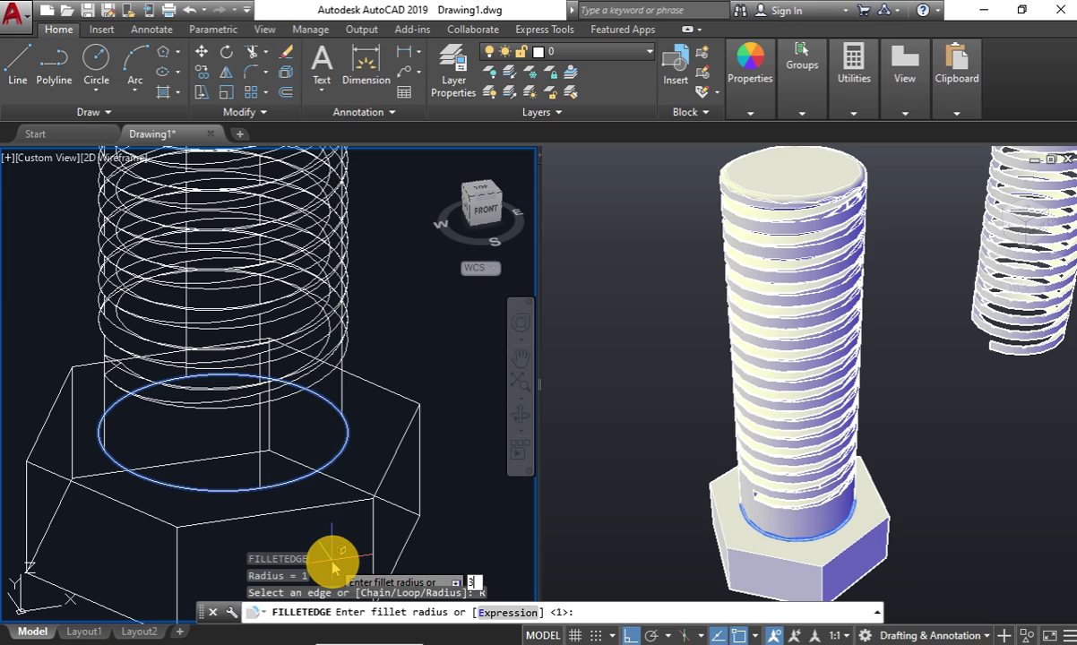
key("Return")
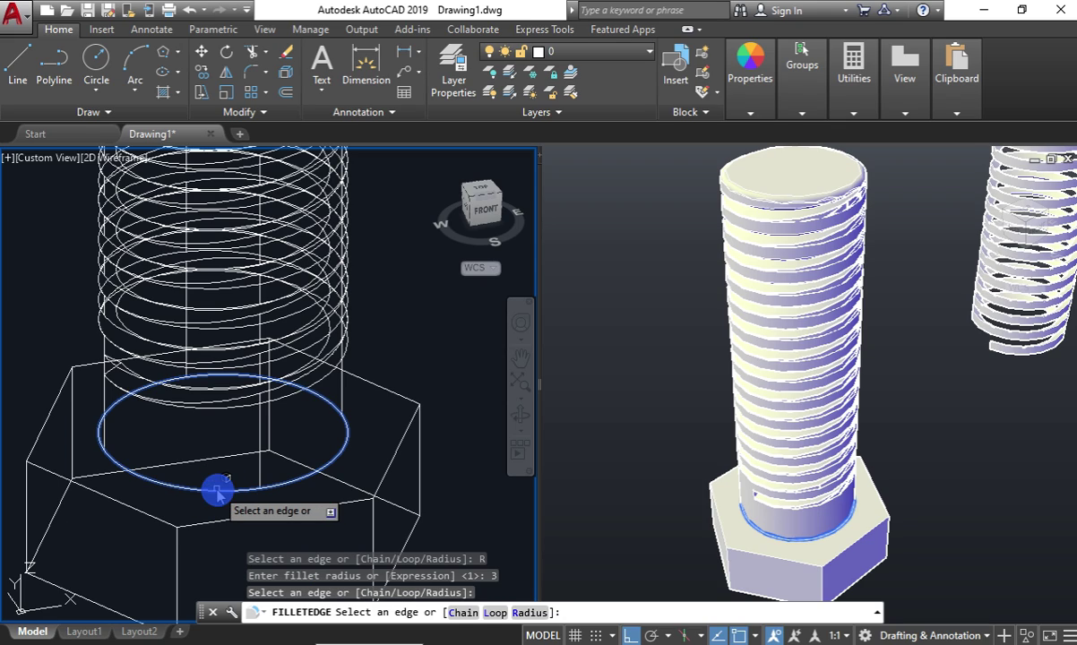
left_click(213, 494)
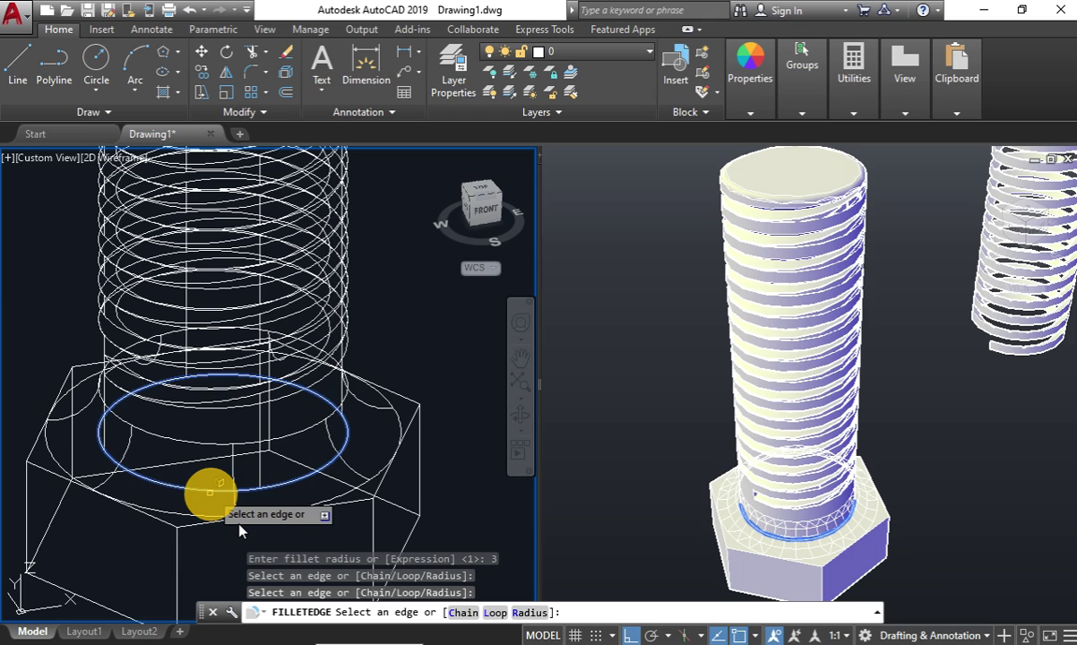
key("Escape")
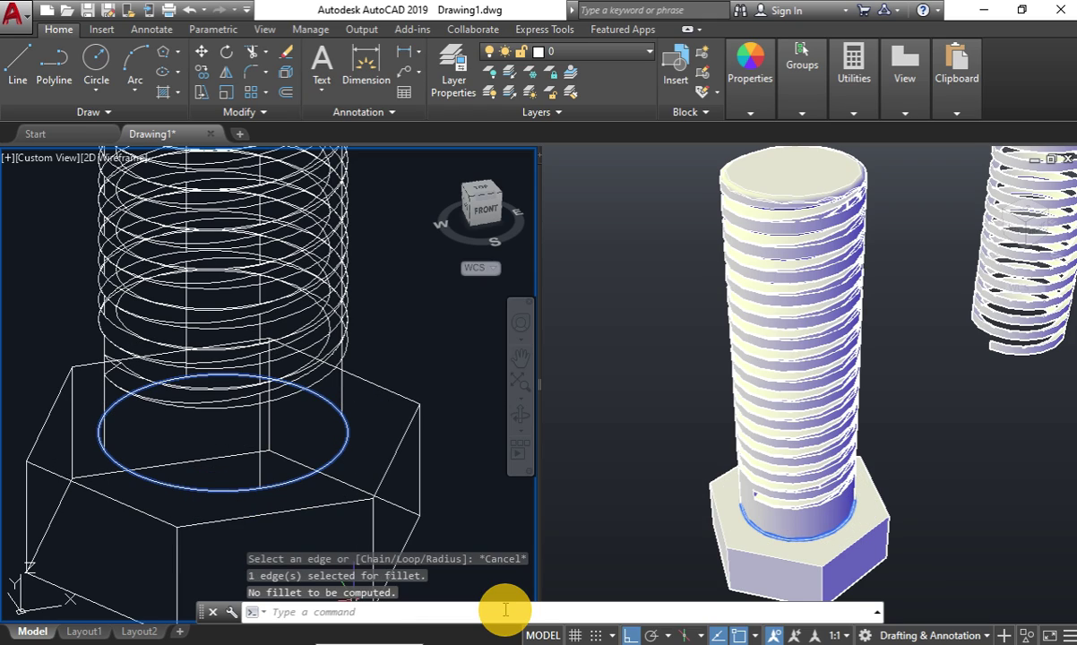
Fillet the edge where the shaft meets the hex head with radius 2.
key("Return")
type("r")
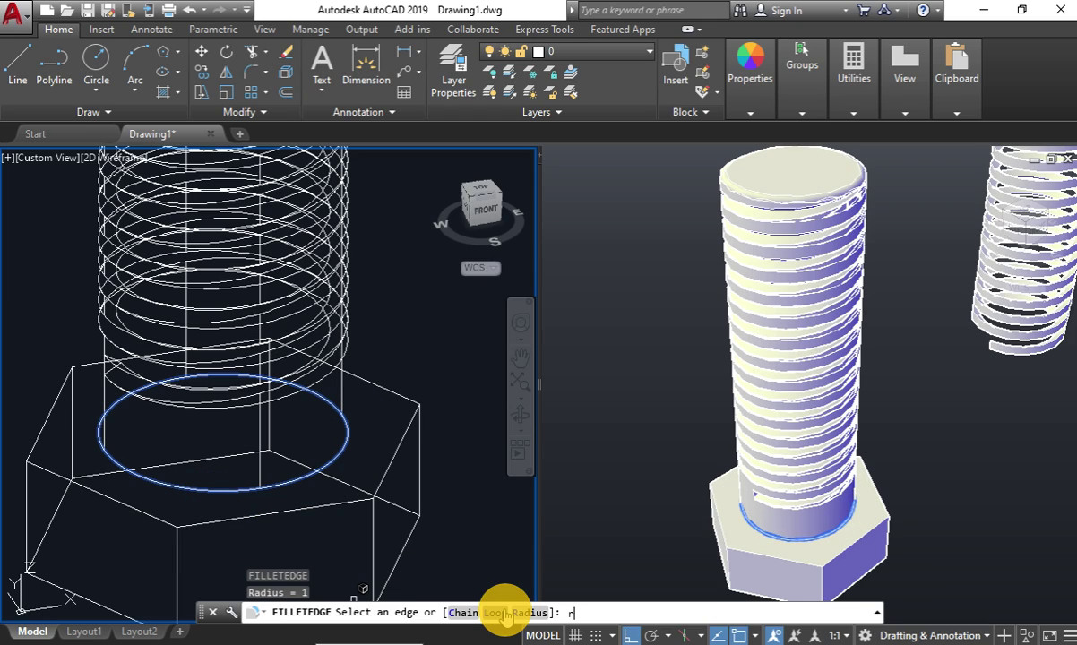
key("Return")
type("2")
key("Return")
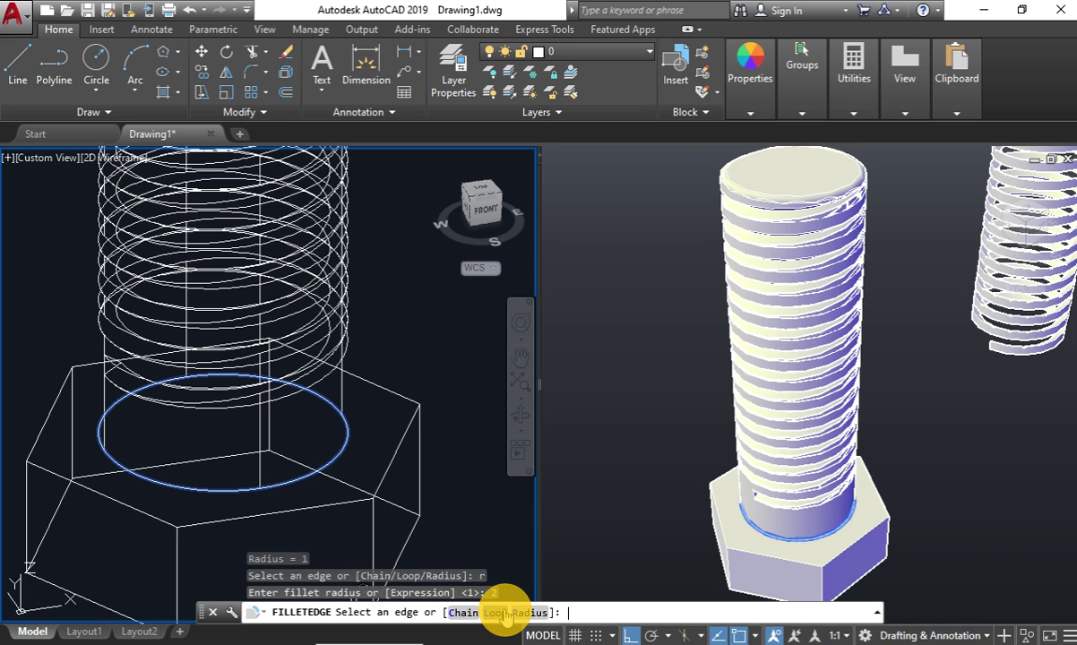
left_click(237, 489)
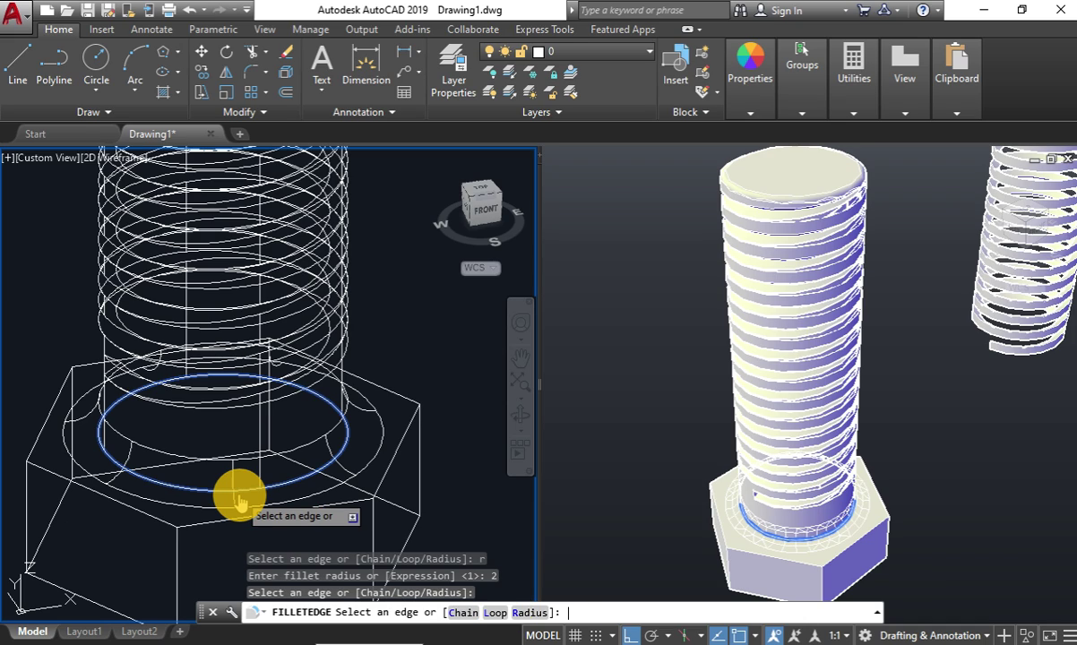
right_click(60, 457)
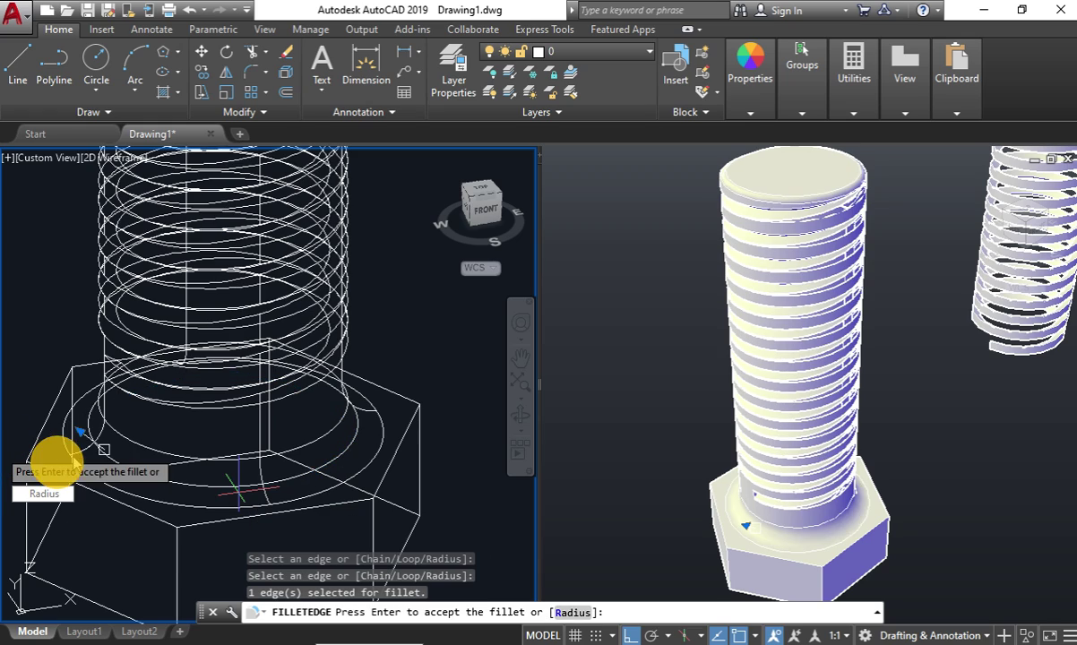
right_click(5, 448)
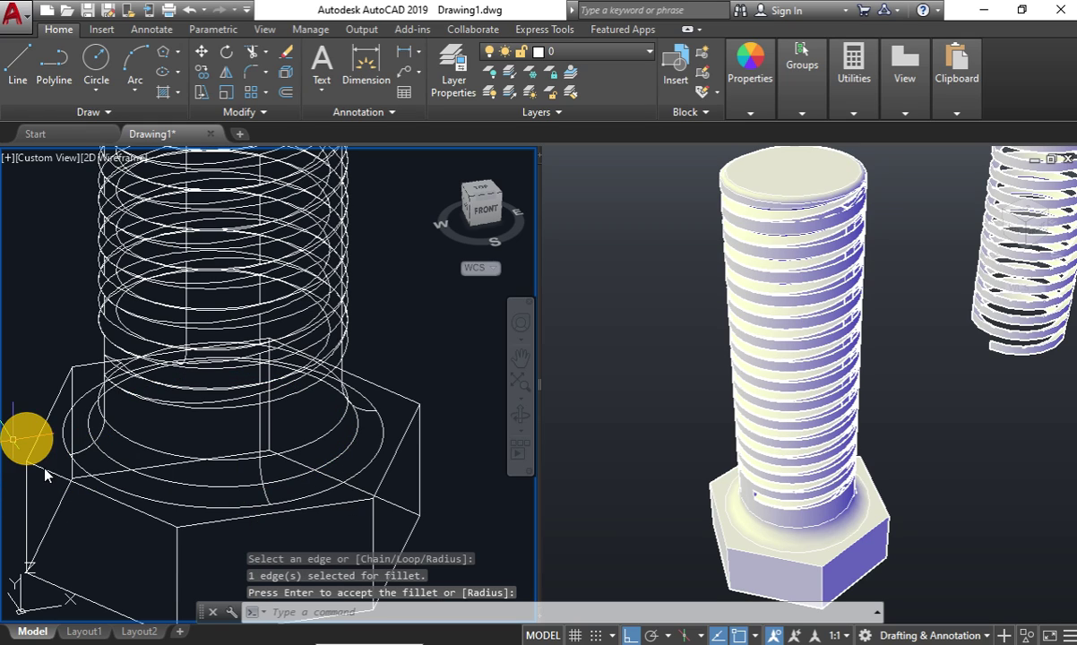
scroll(26, 468, "up", 4)
scroll(27, 468, "down", 5)
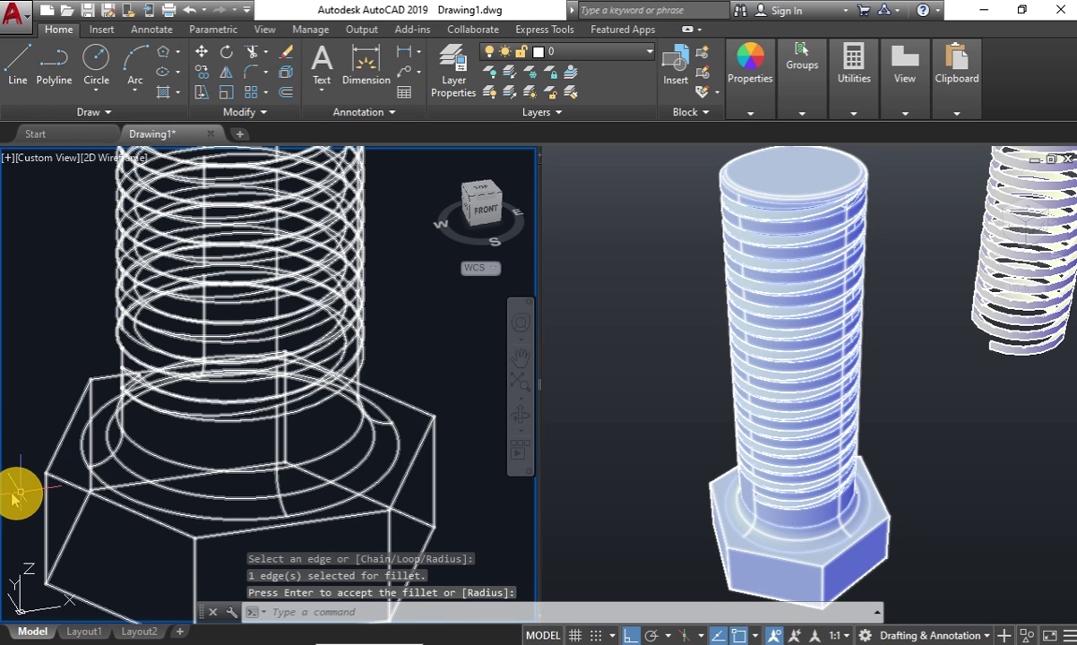
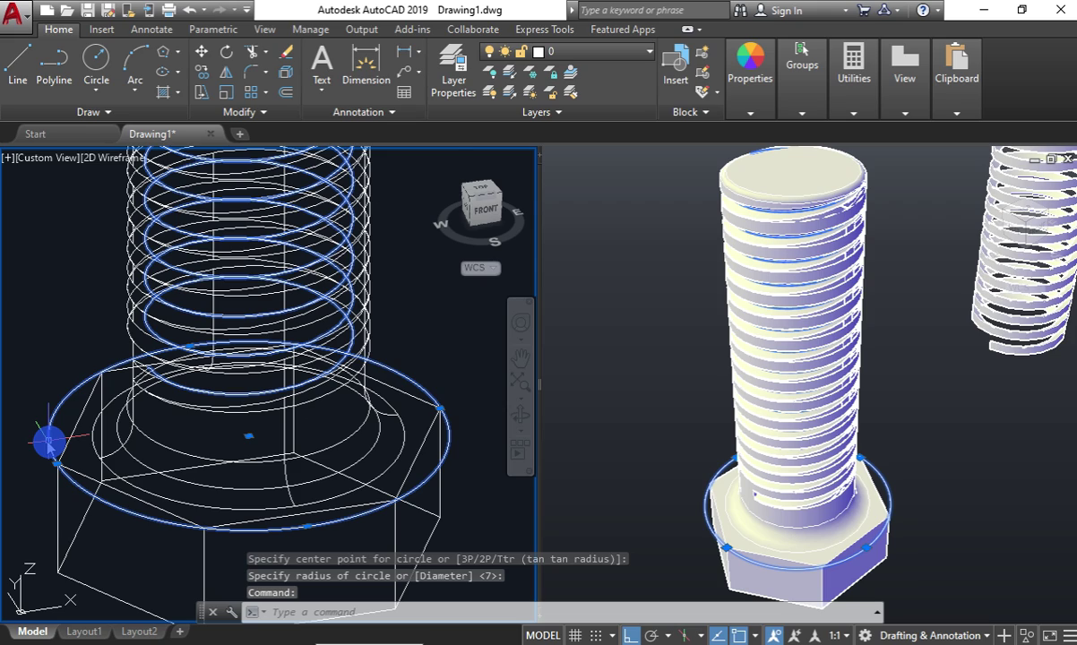
Draw a small three-line triangular profile at the edge of the hex head circle.
scroll(50, 441, "up", 4)
left_click(25, 75)
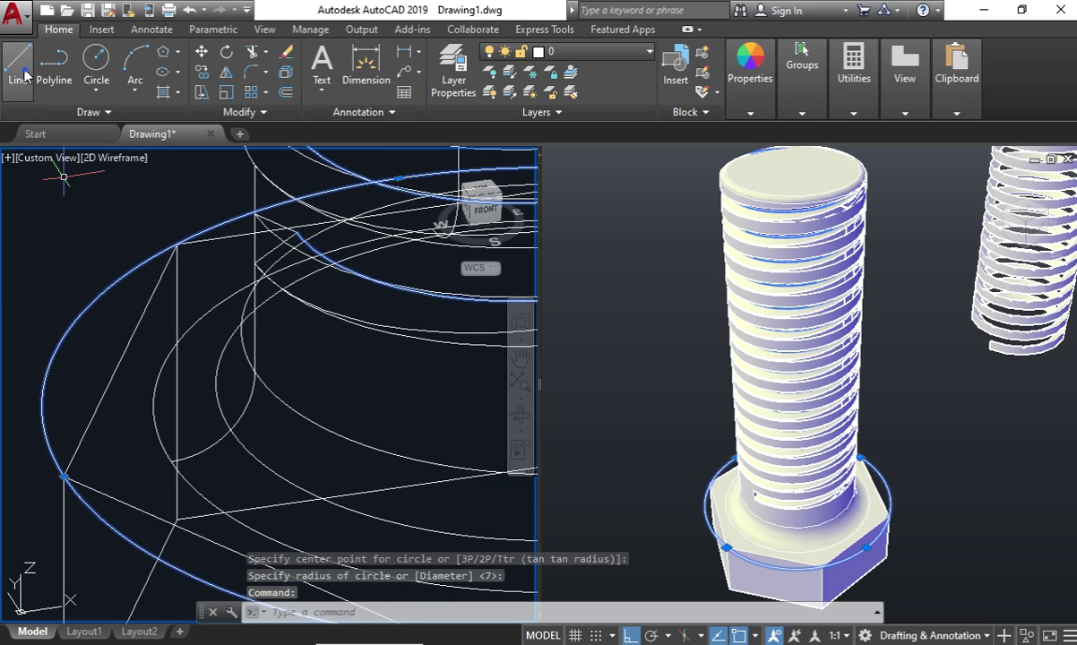
left_click(63, 476)
left_click(118, 499)
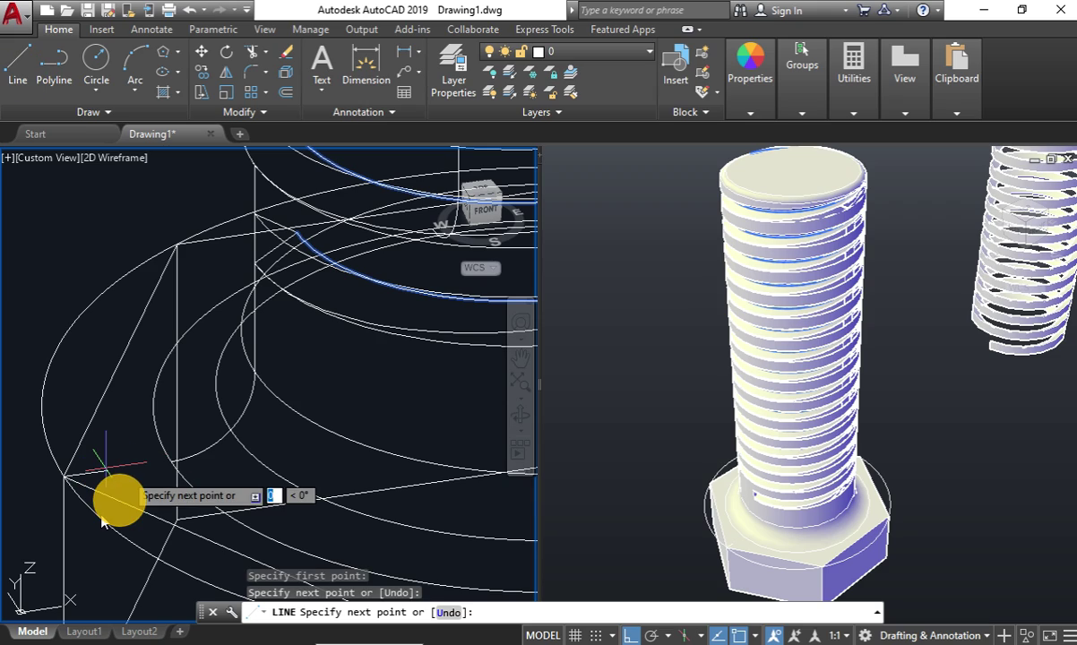
left_click(57, 528)
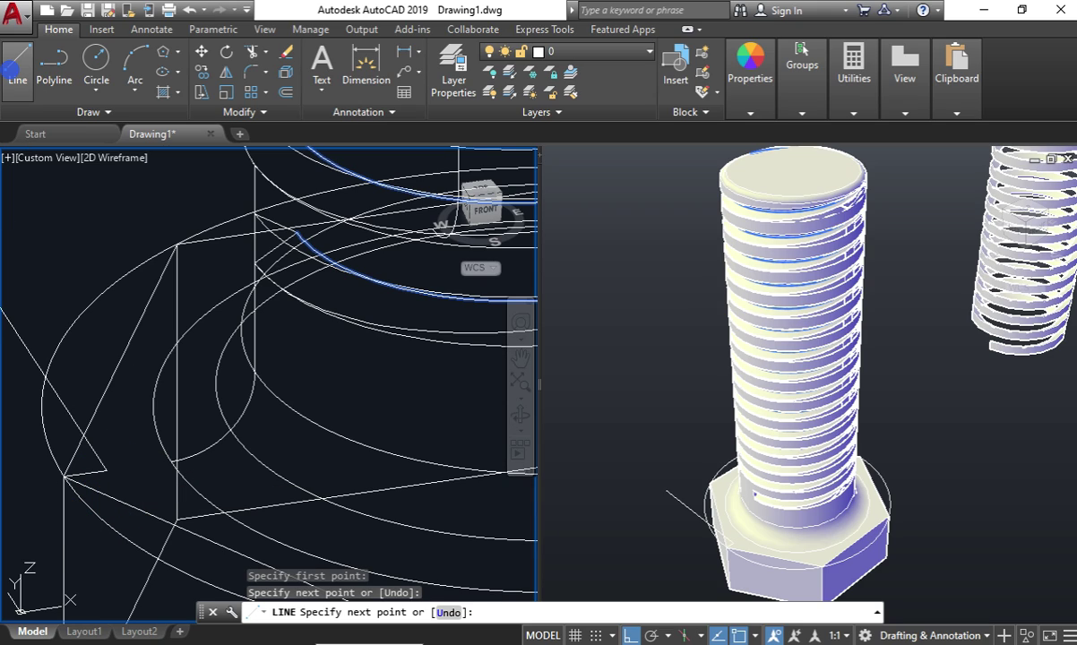
left_click(12, 69)
left_click(66, 532)
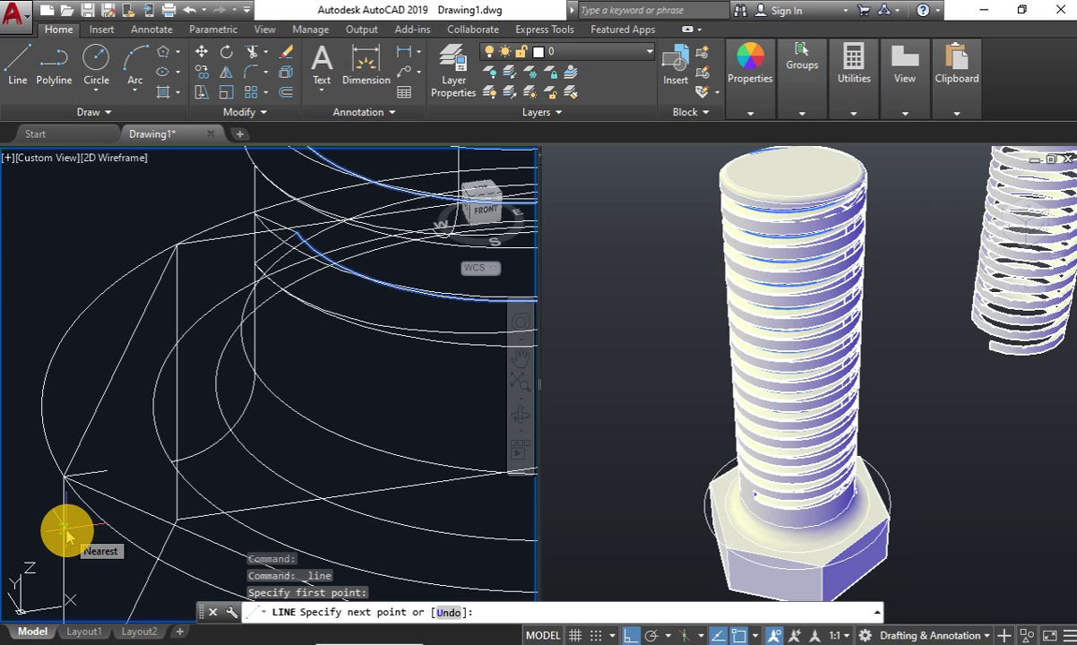
left_click(106, 470)
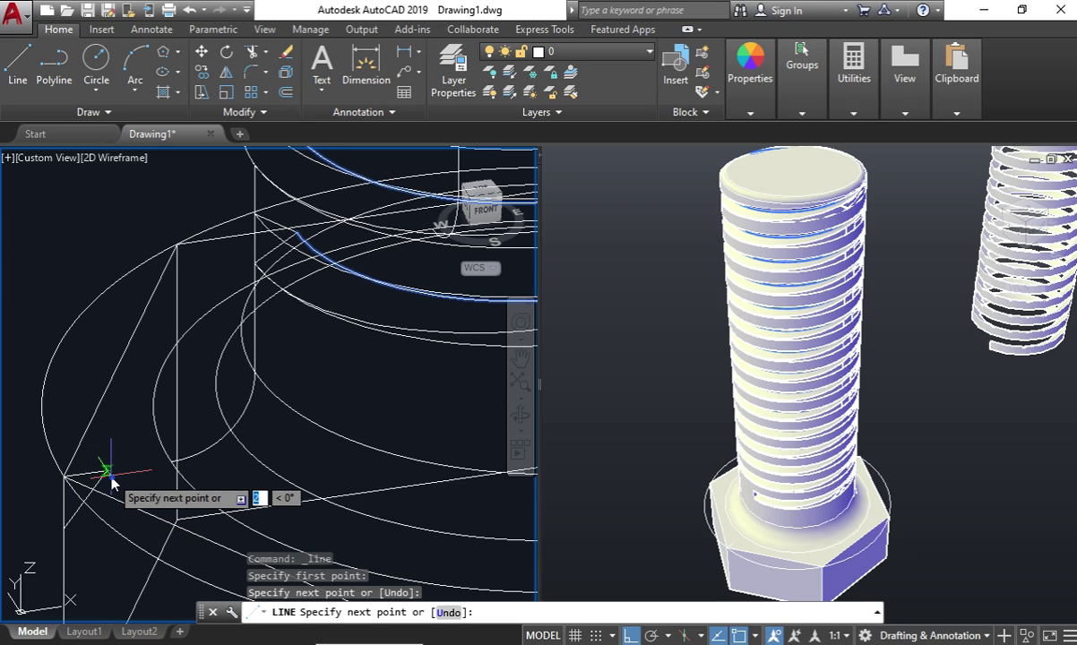
Join the three profile lines into one 3D polyline with JOIN.
left_click(110, 482)
key("Escape")
scroll(99, 488, "down", 3)
left_click(95, 490)
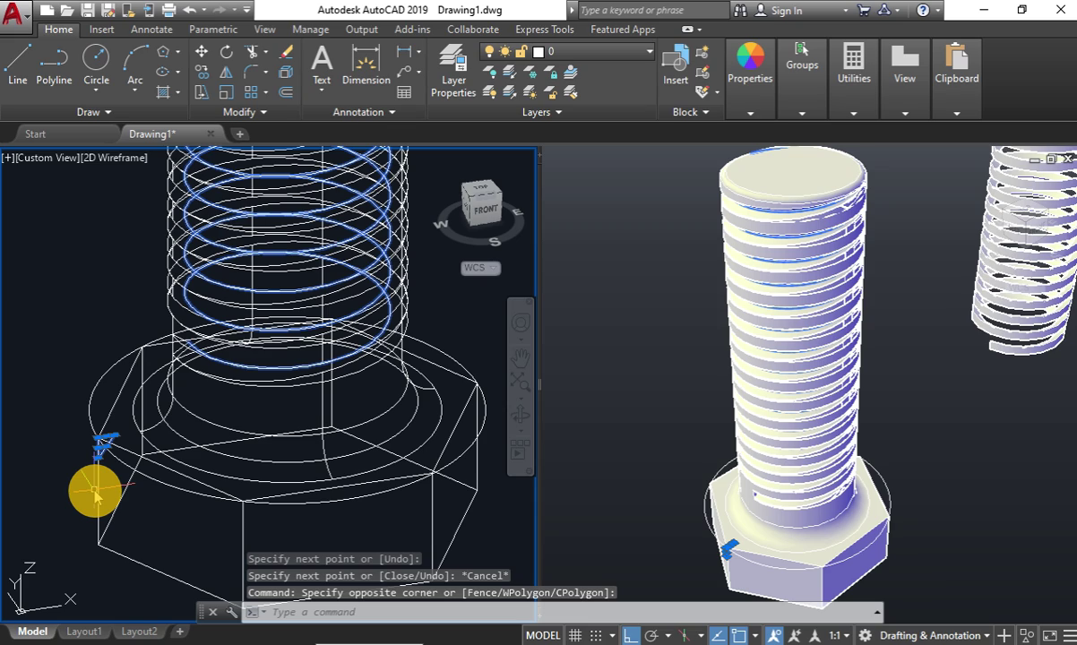
type("JOIN")
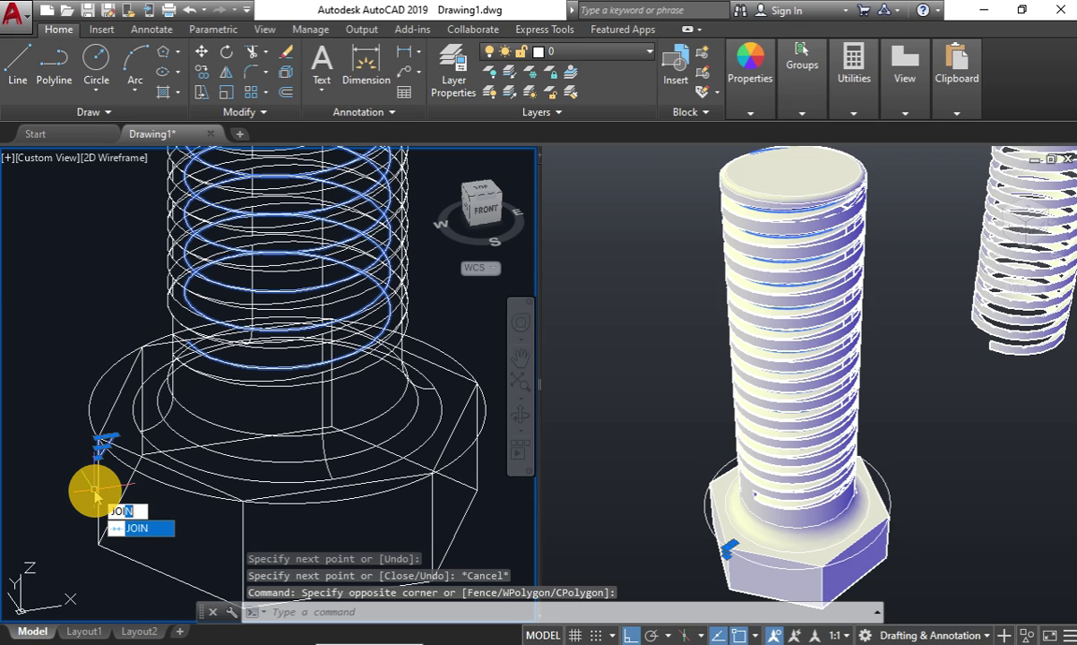
key("Return")
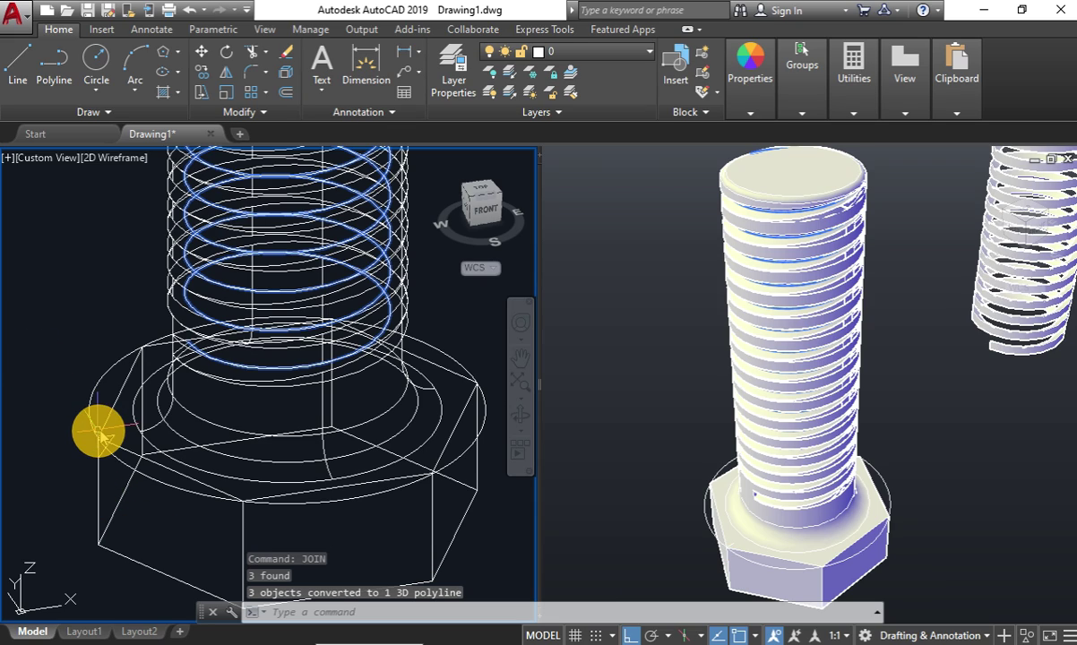
left_click(93, 419)
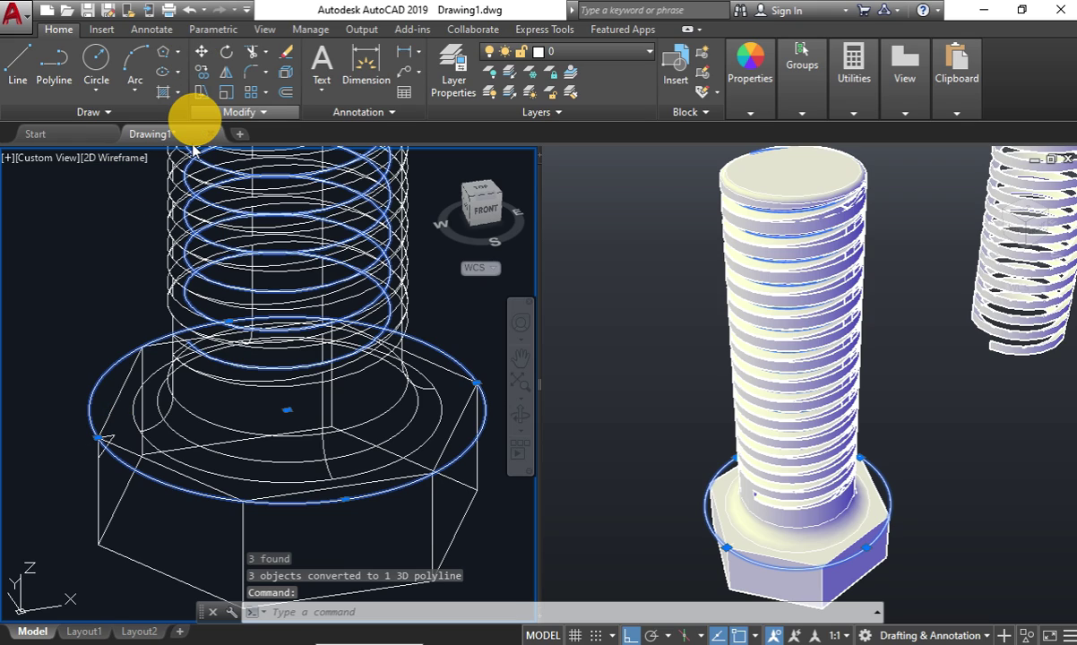
type("co")
key("Return")
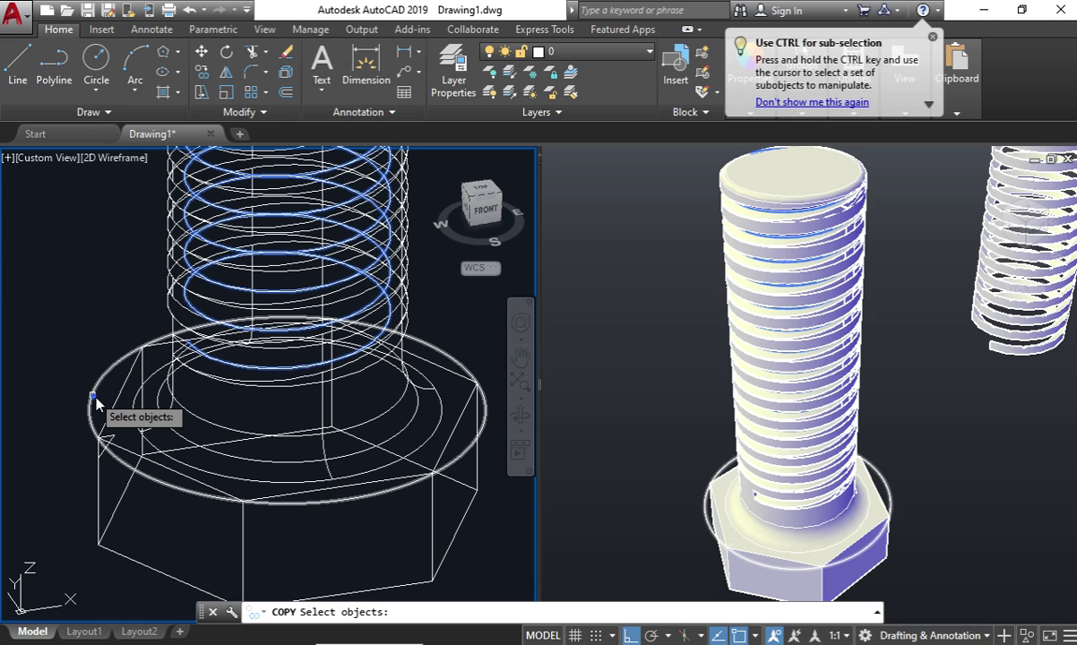
left_click(92, 395)
key("Return")
left_click(93, 395)
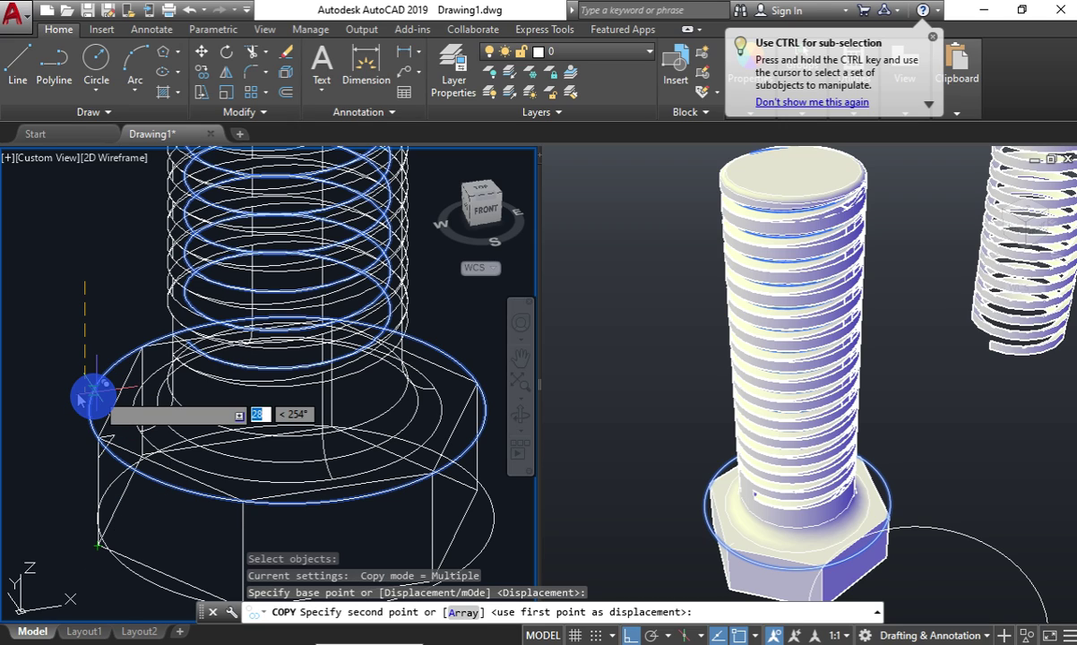
key("Escape")
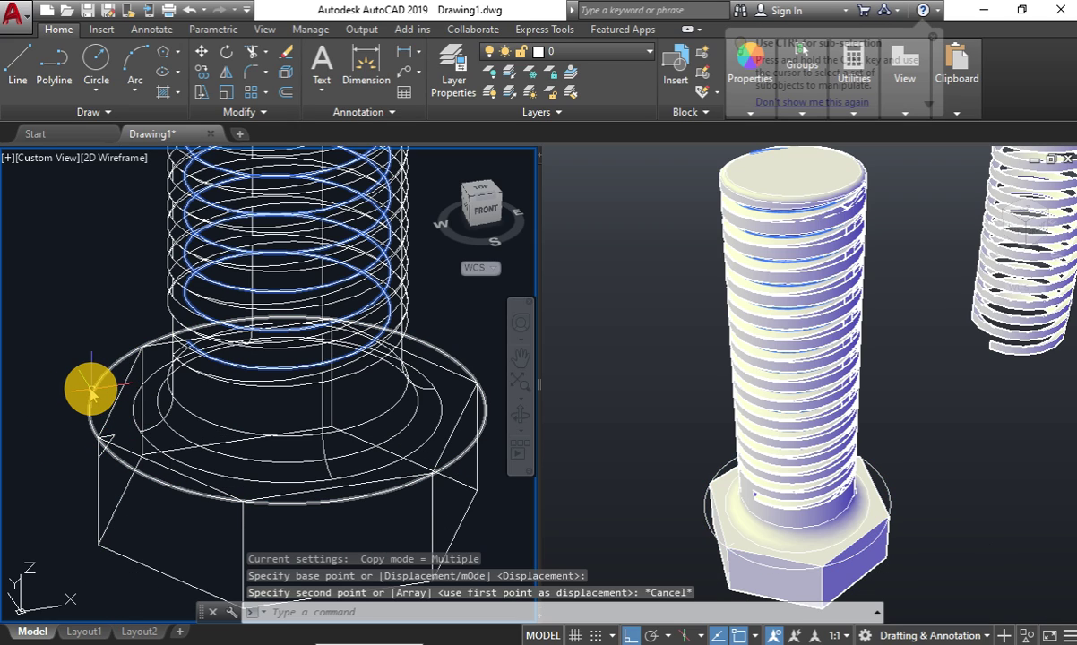
key("Return")
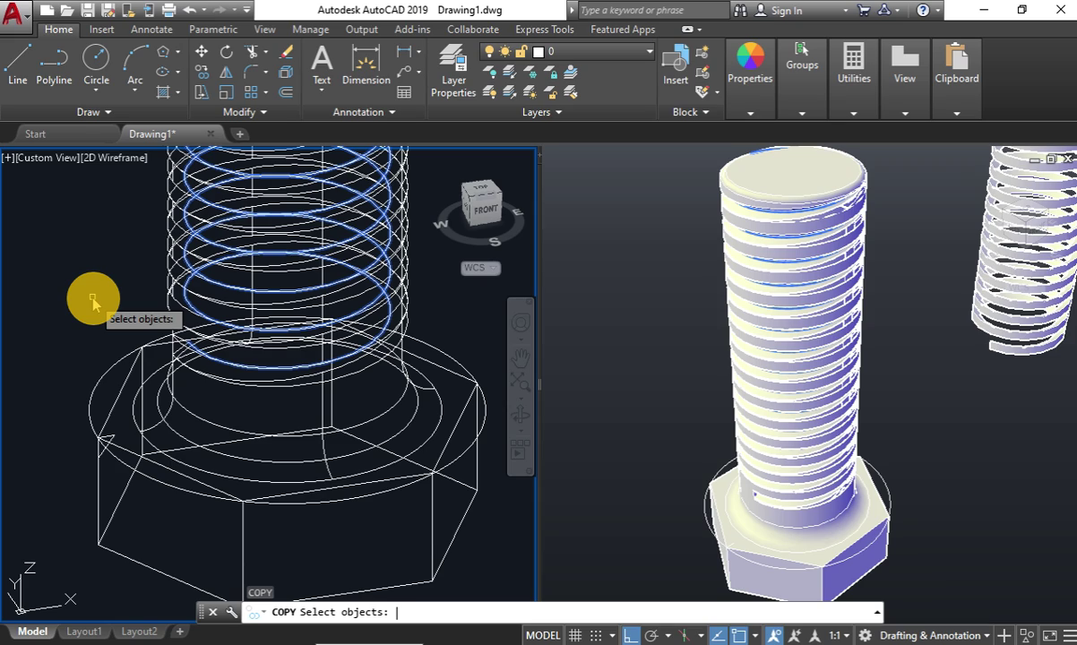
left_click(91, 397)
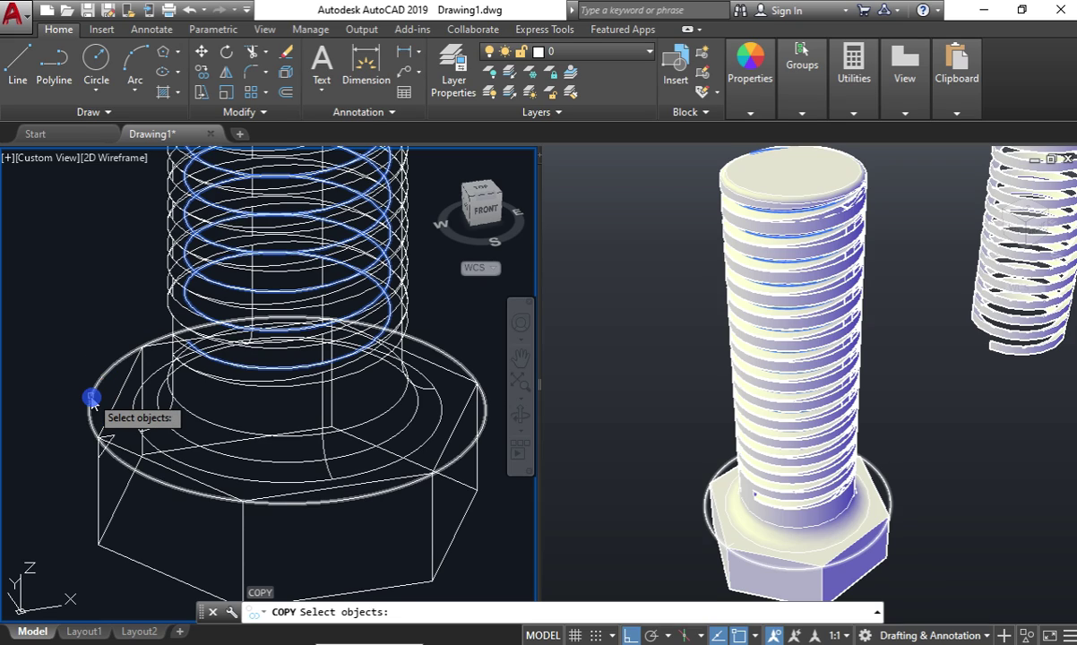
key("Return")
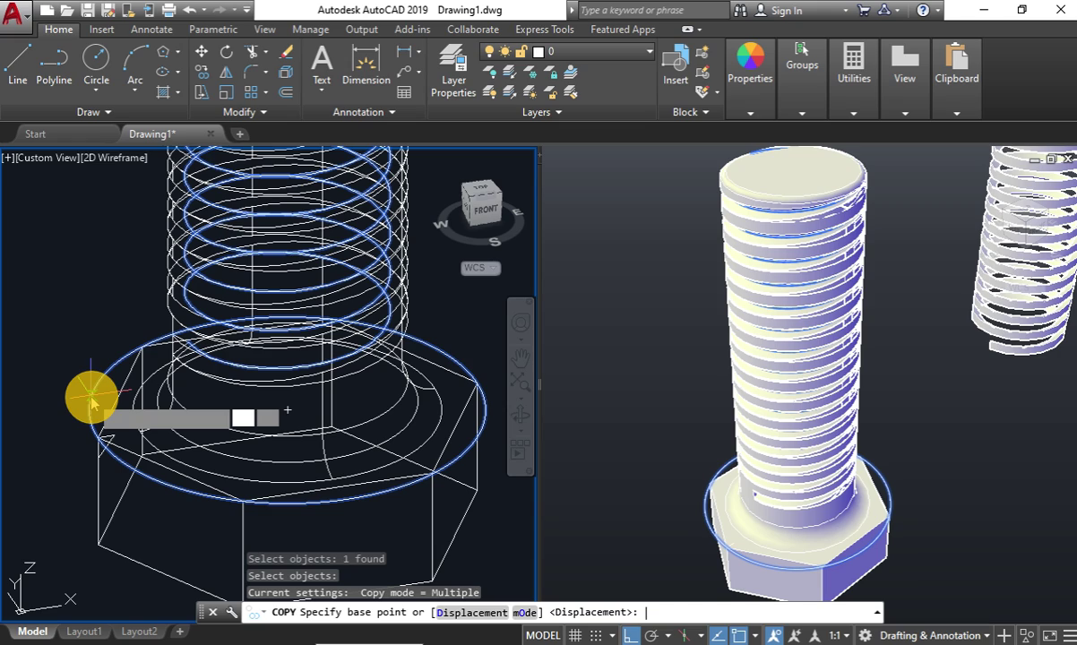
left_click(92, 400)
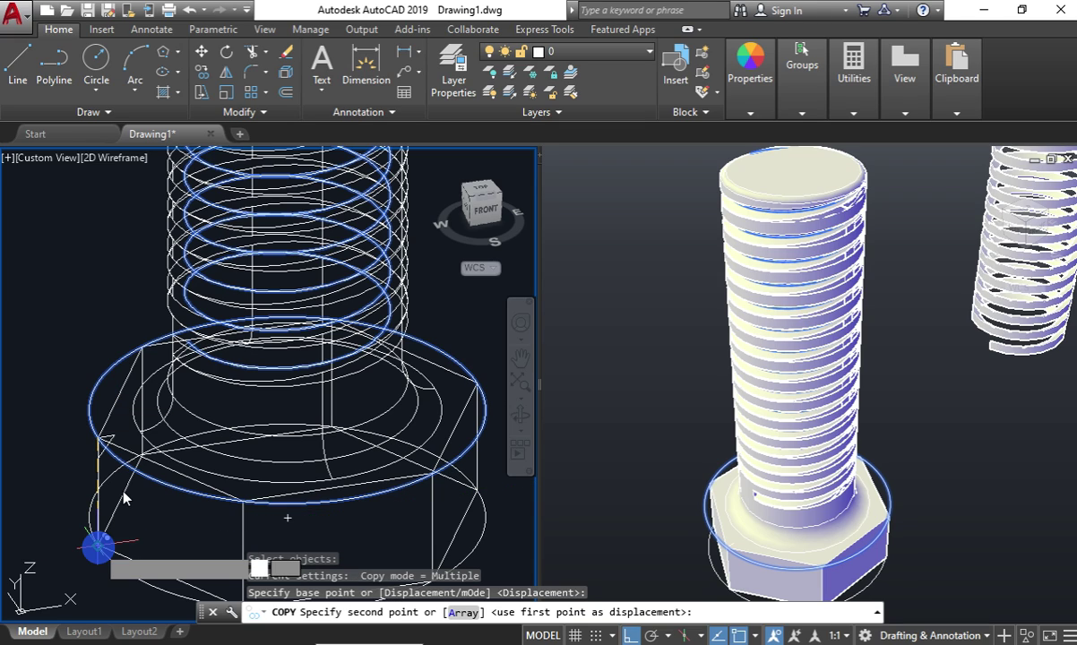
key("Escape")
scroll(103, 448, "up", 2)
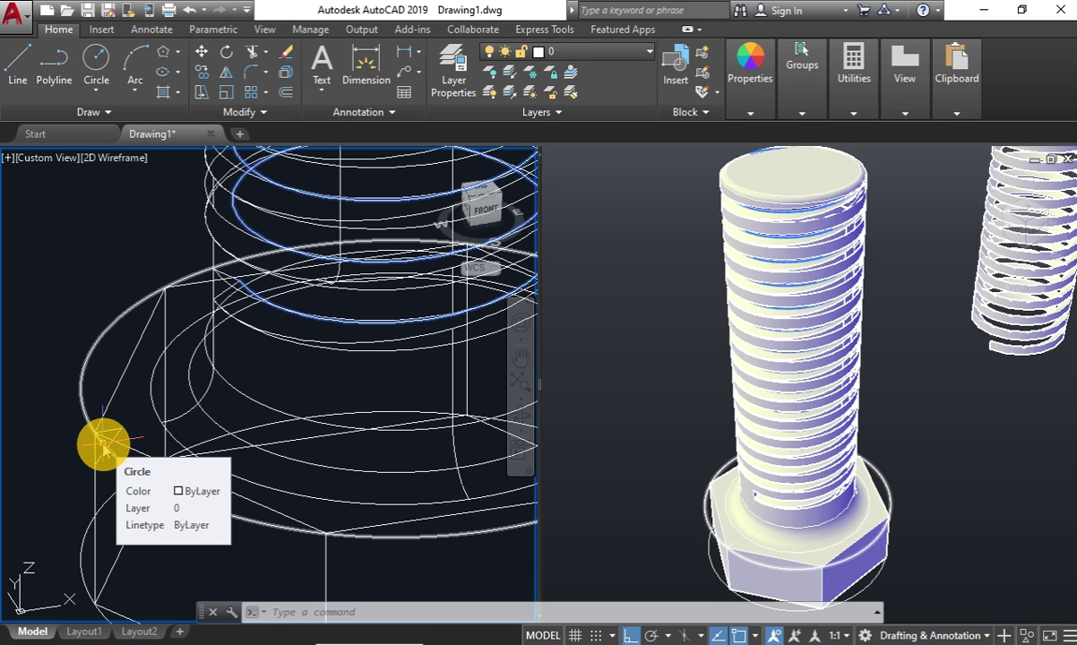
Extrude the triangular profile along the head circle path into a ring solid.
type("s")
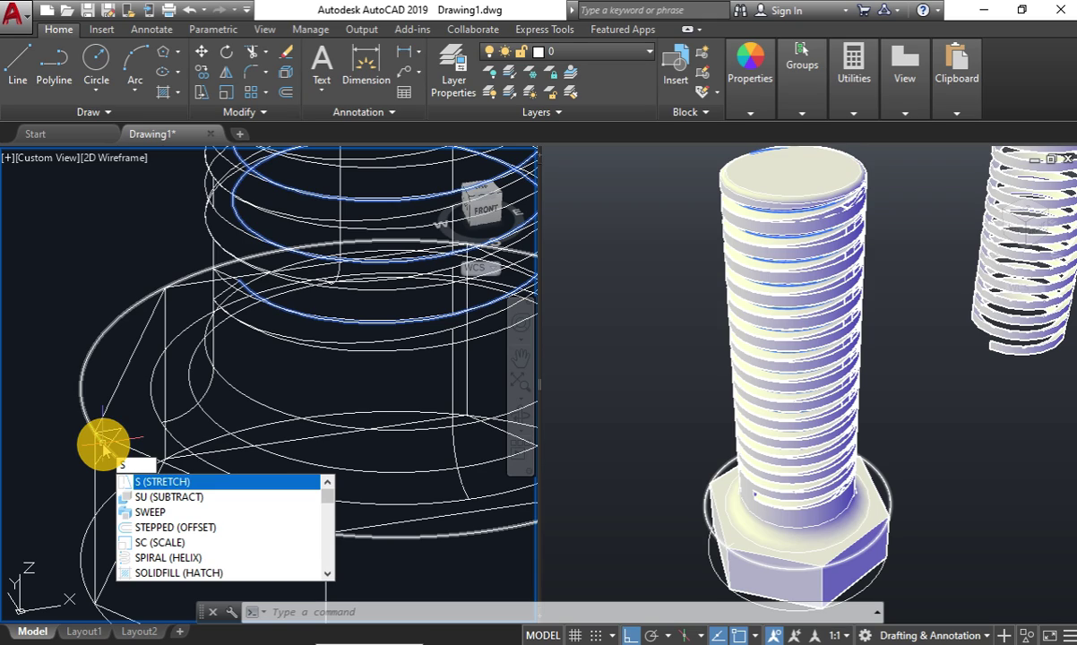
key("BackSpace")
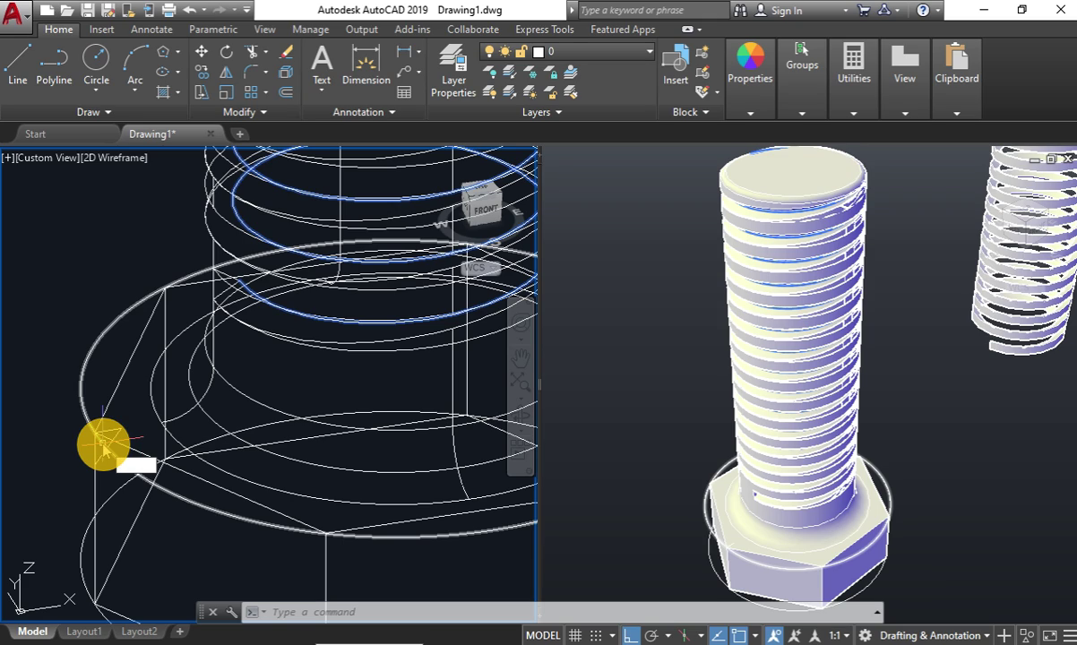
type("EXt")
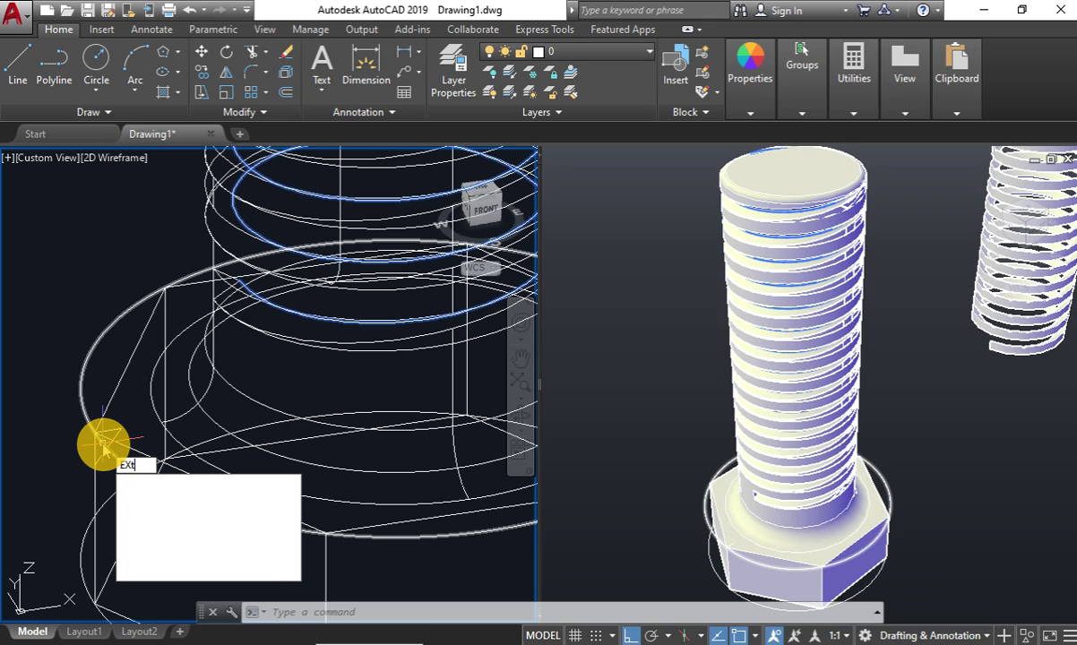
key("Return")
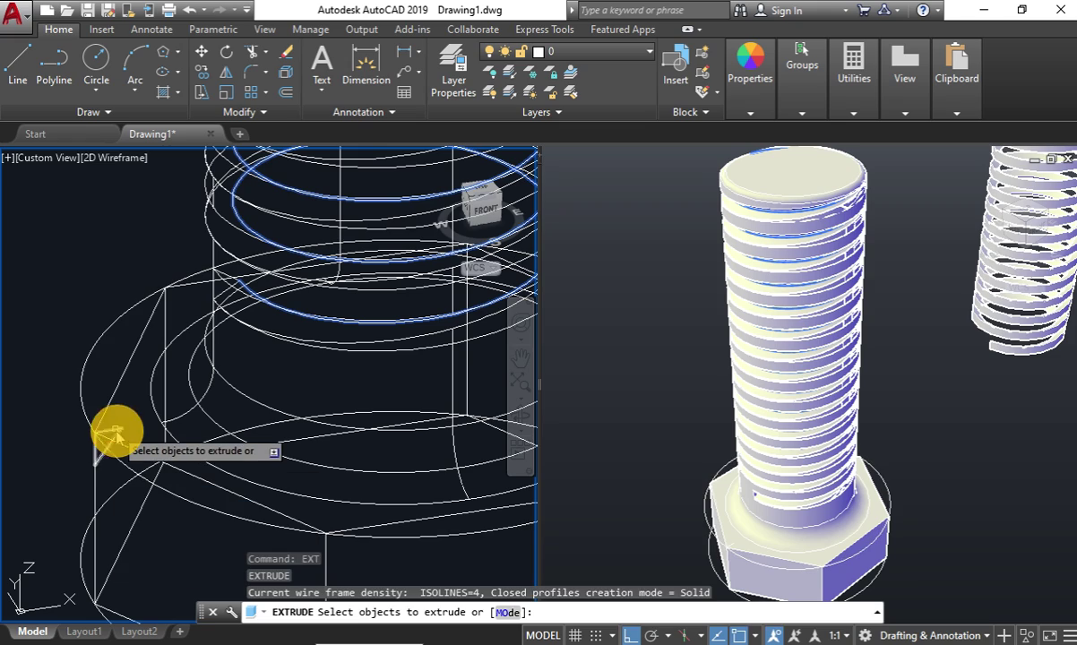
left_click(109, 434)
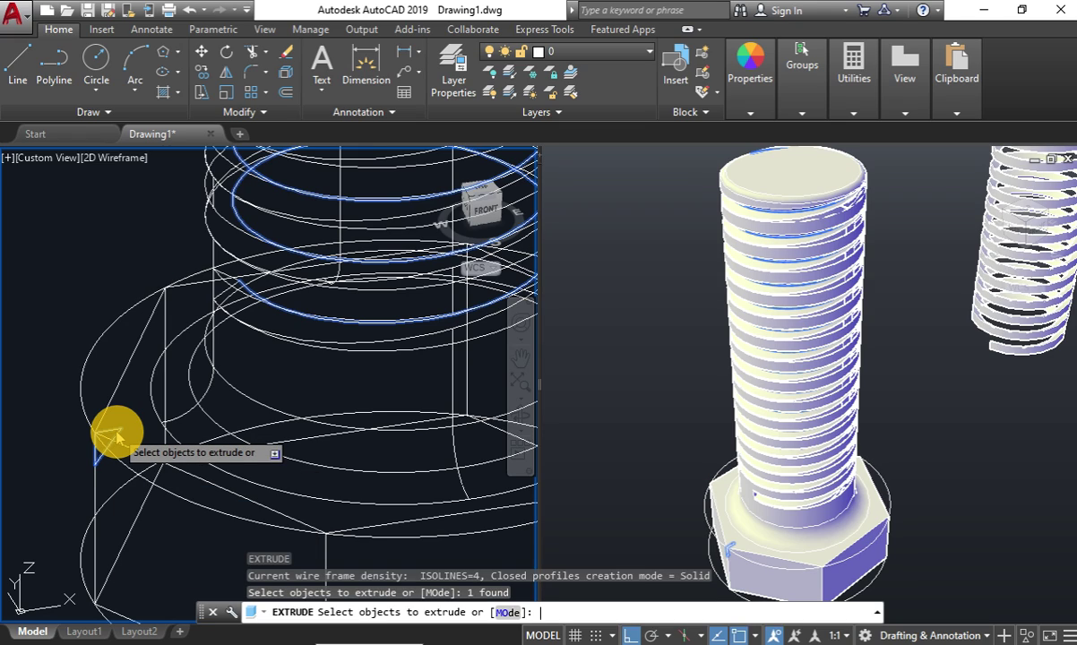
key("Return")
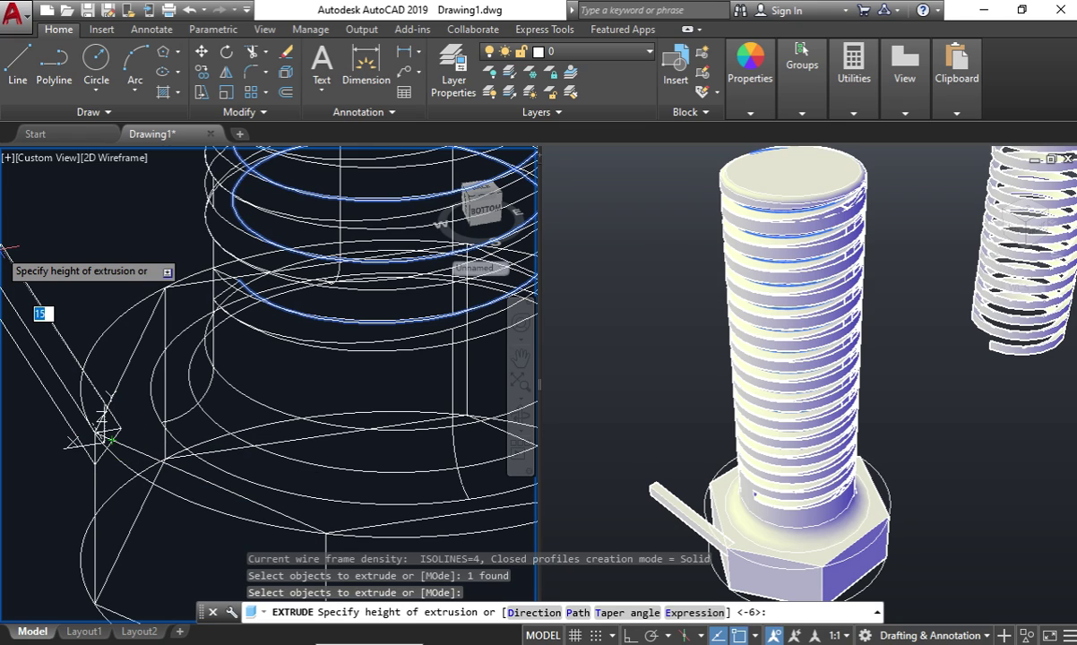
left_click(584, 612)
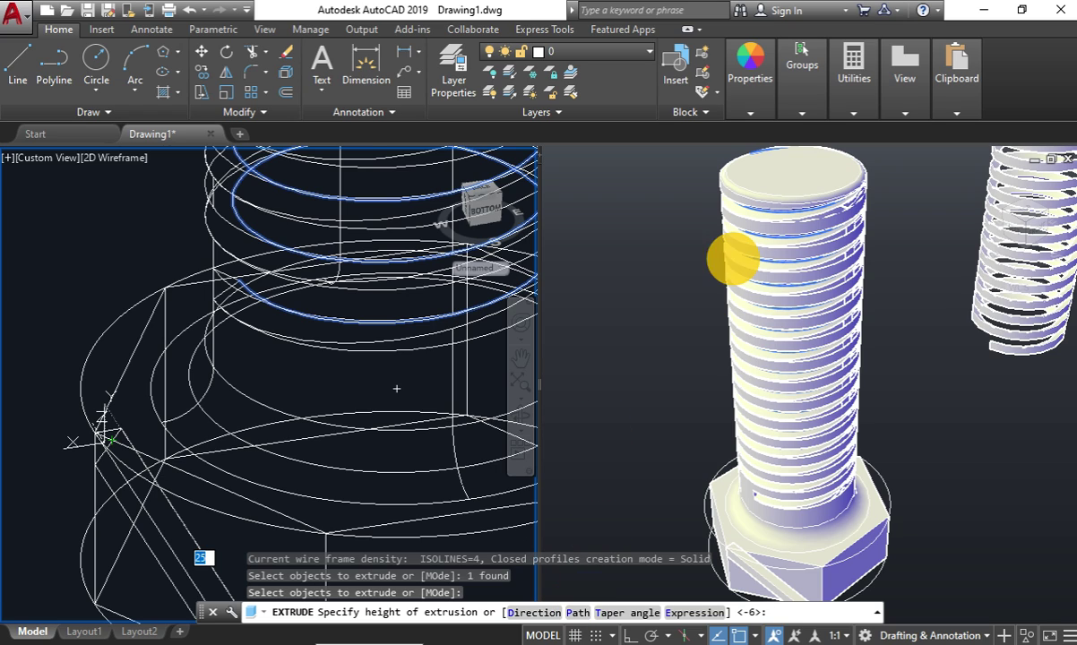
left_click(82, 367)
left_click(98, 429)
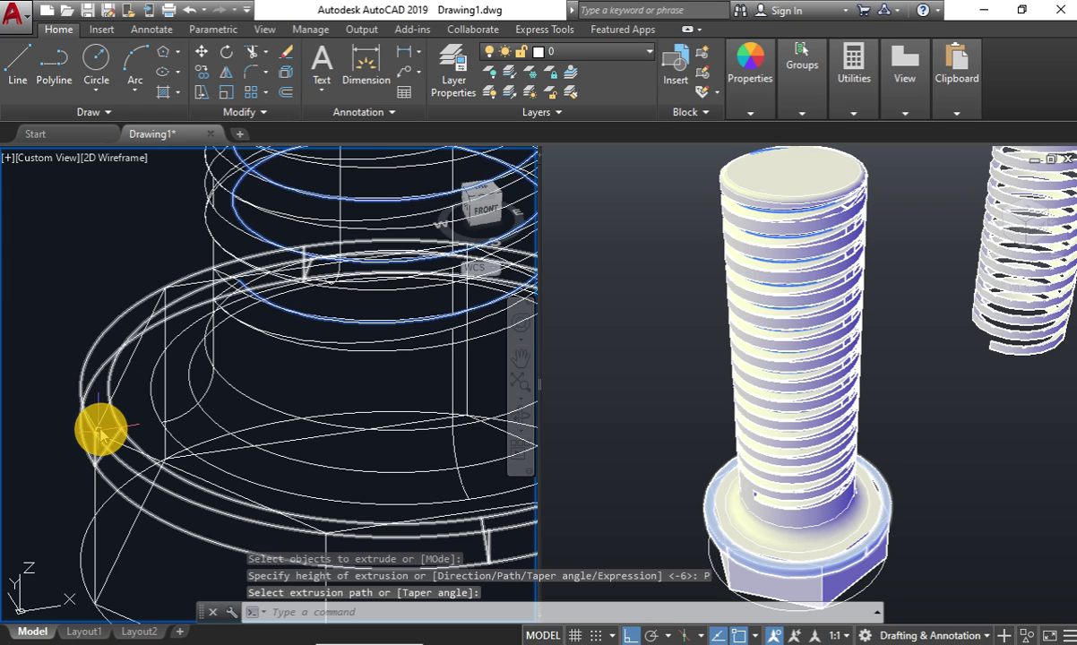
middle_click_drag(103, 432, 106, 499, "shift")
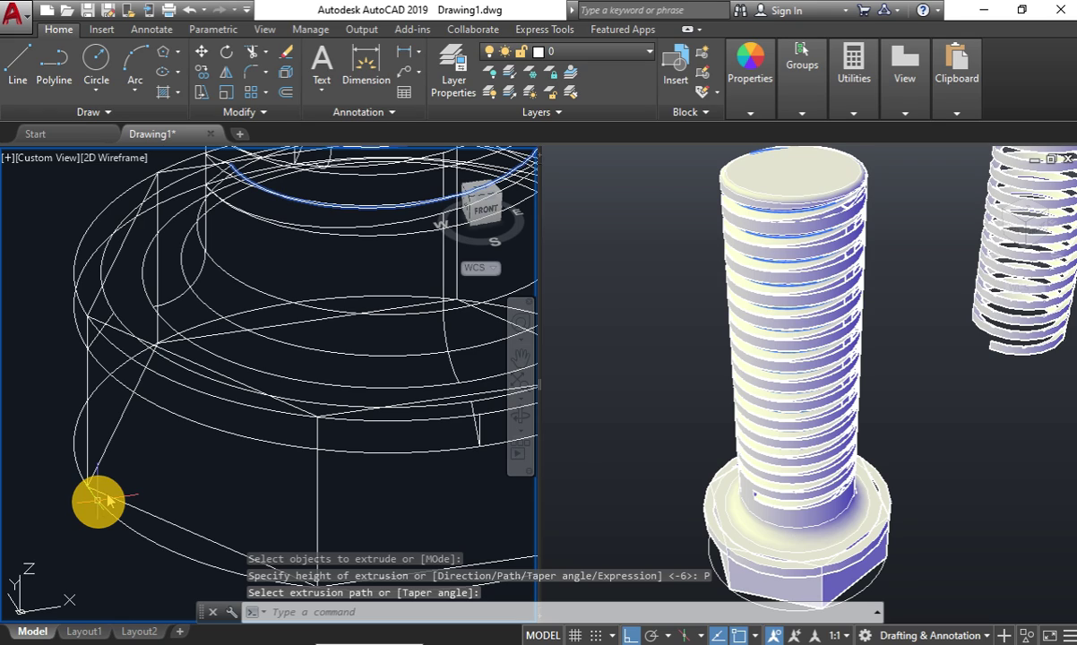
middle_click_drag(106, 499, 212, 149, "shift")
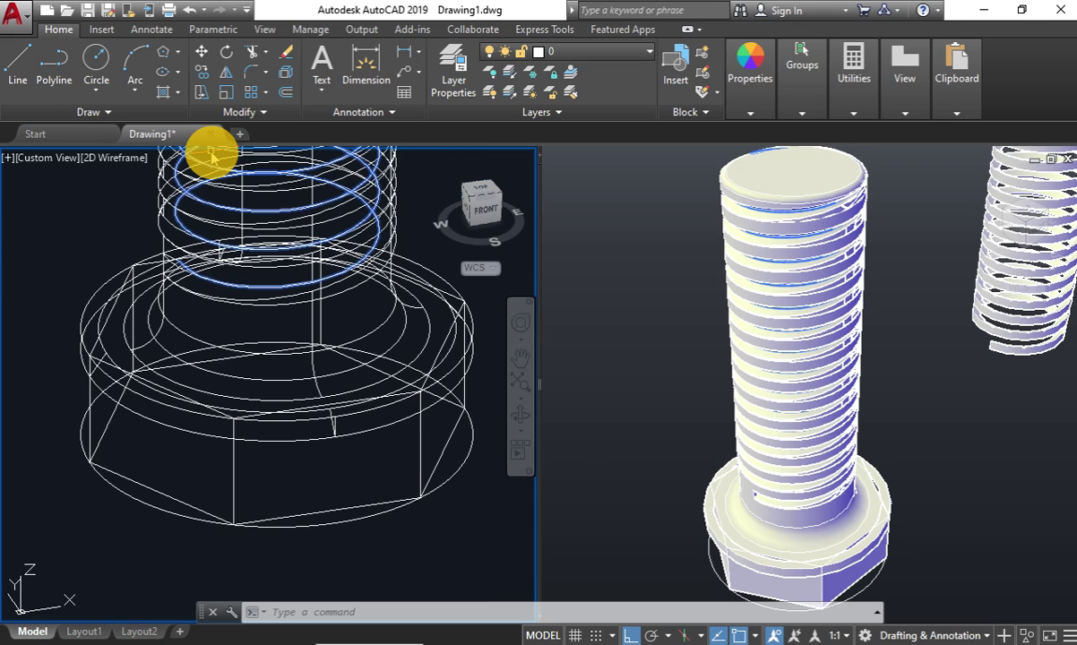
Subtract the triangular ring from the bolt to chamfer the head's top edge.
type("su")
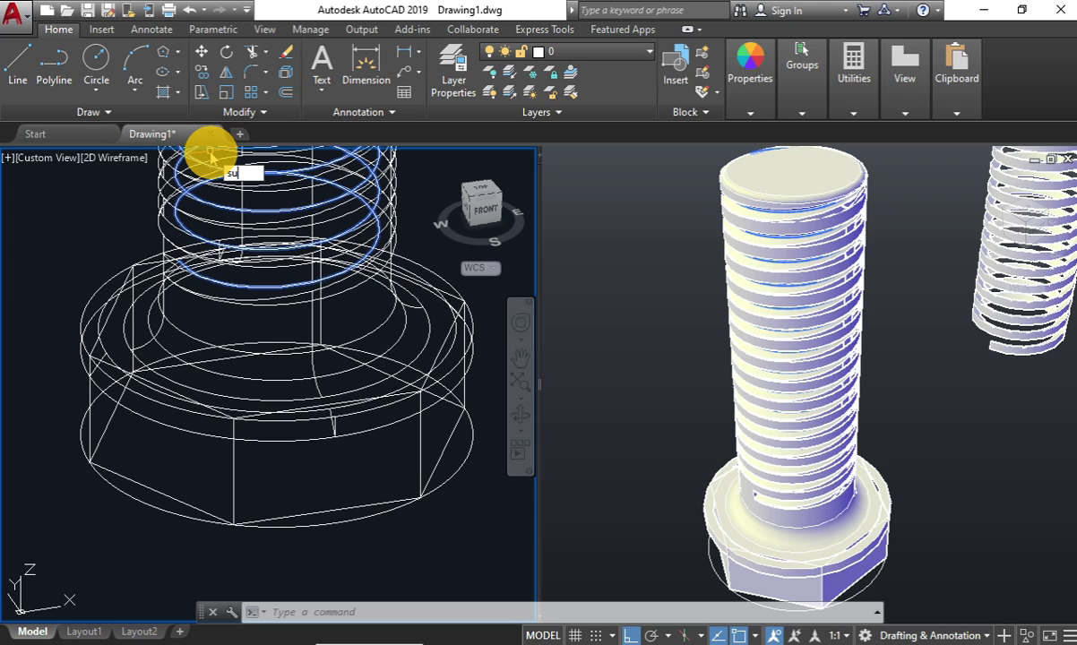
key("Return")
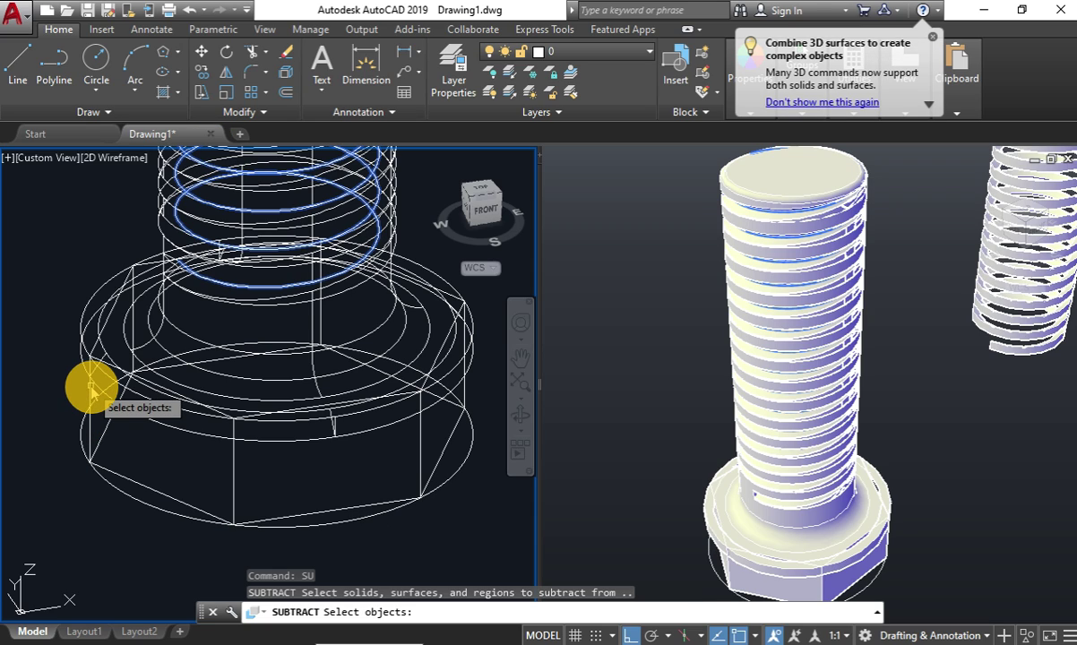
left_click(90, 387)
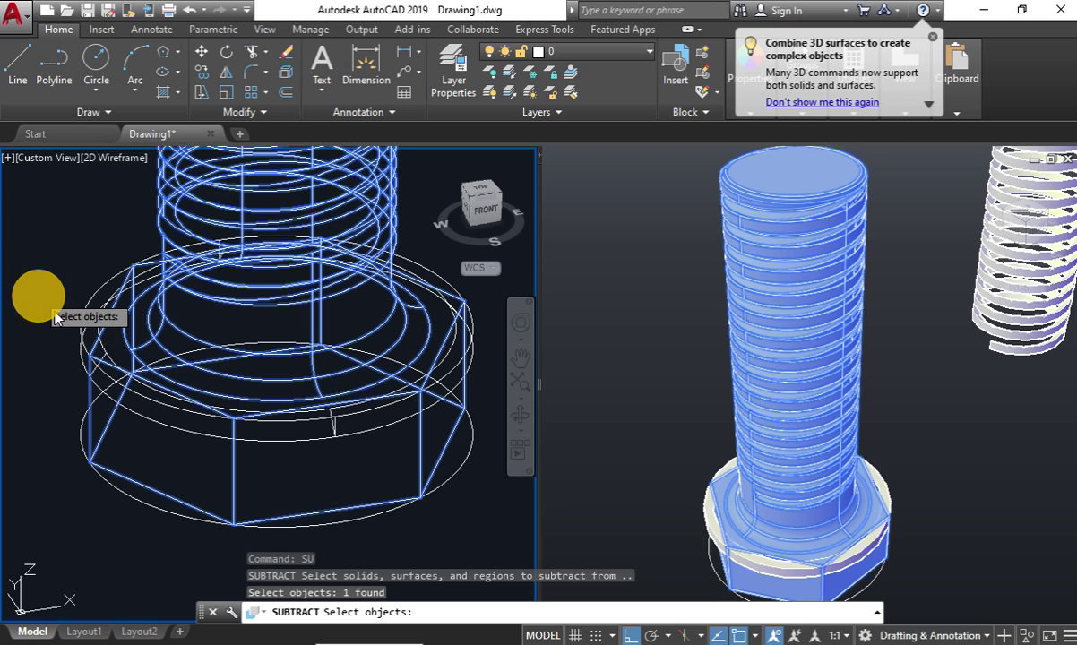
key("Return")
left_click(82, 346)
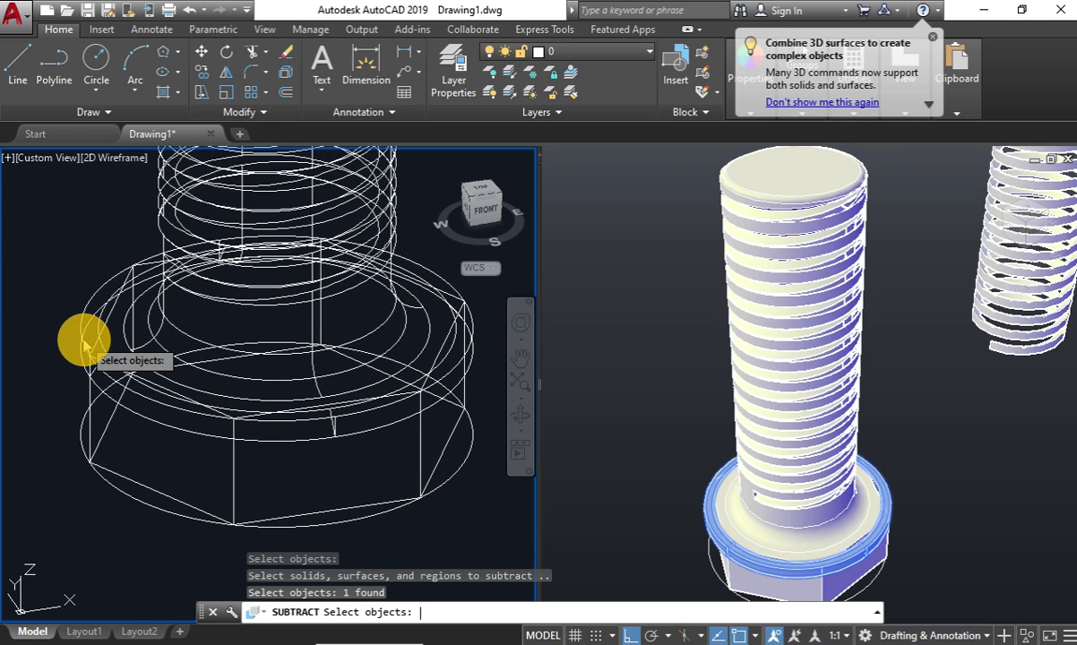
key("Return")
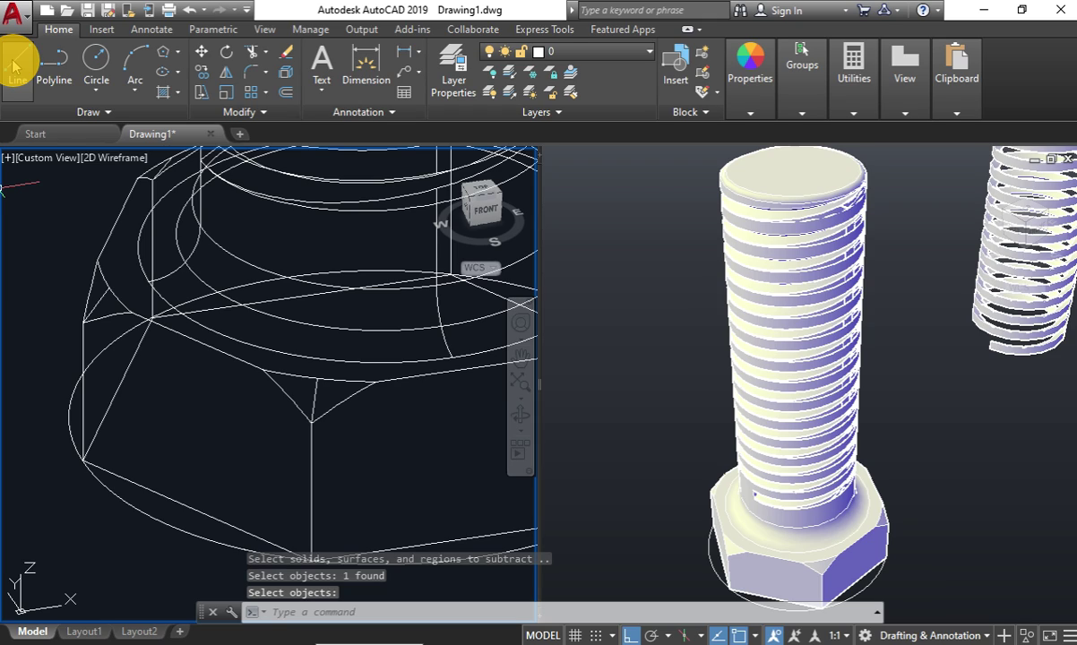
Orbit to the nut's lower corner and erase a stray object there.
left_click(14, 67)
left_click(362, 533)
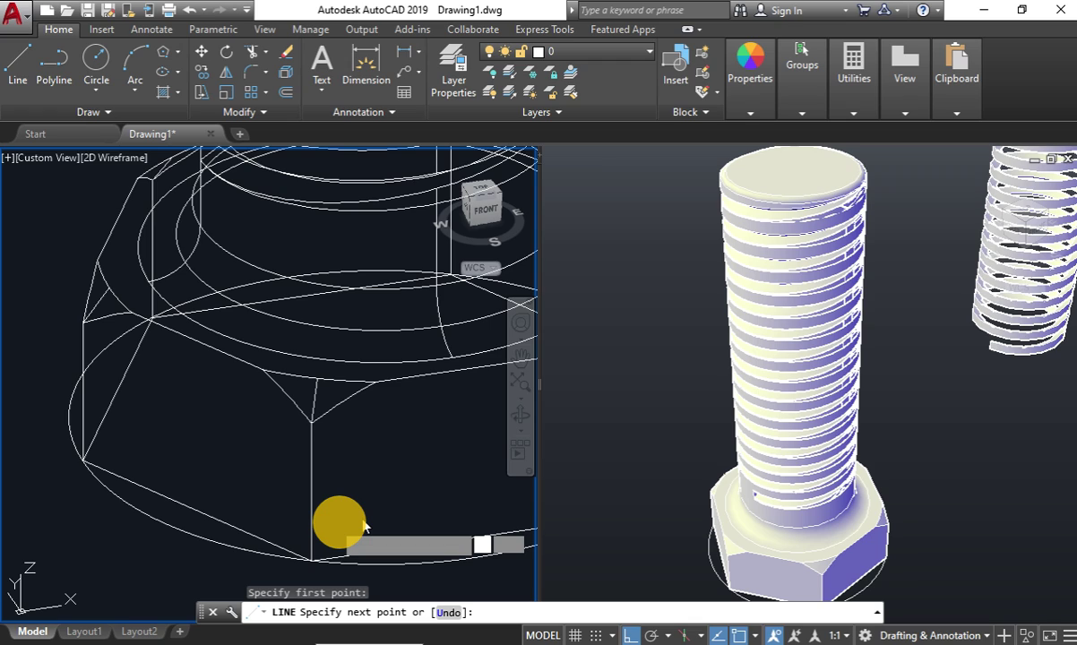
key("Escape")
middle_click_drag(378, 511, 378, 515, "shift")
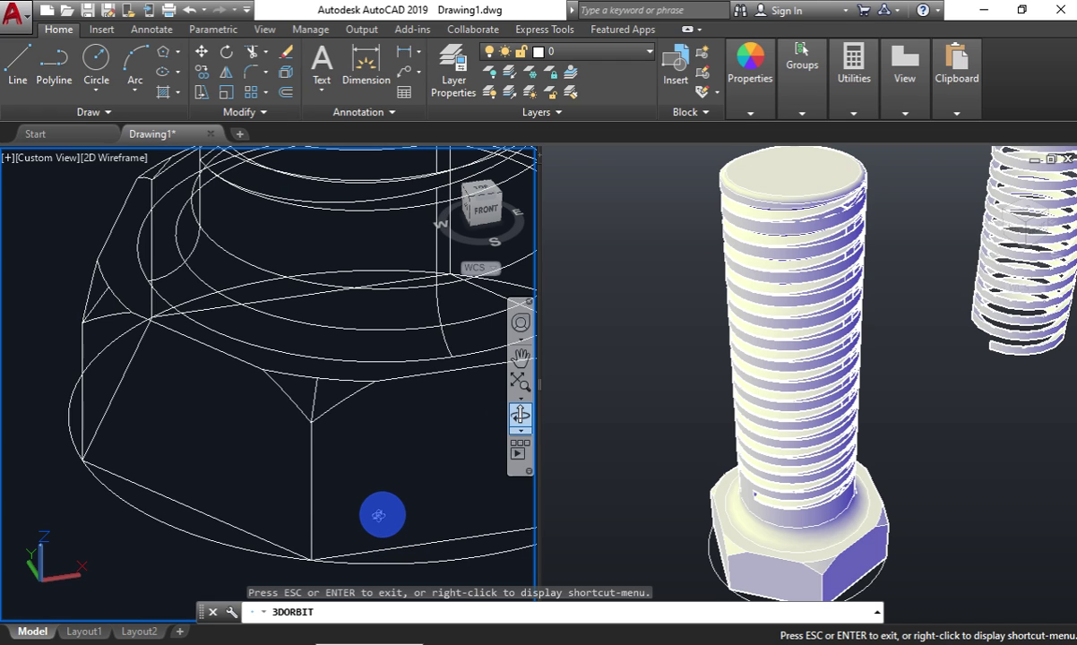
left_click_drag(378, 515, 332, 510)
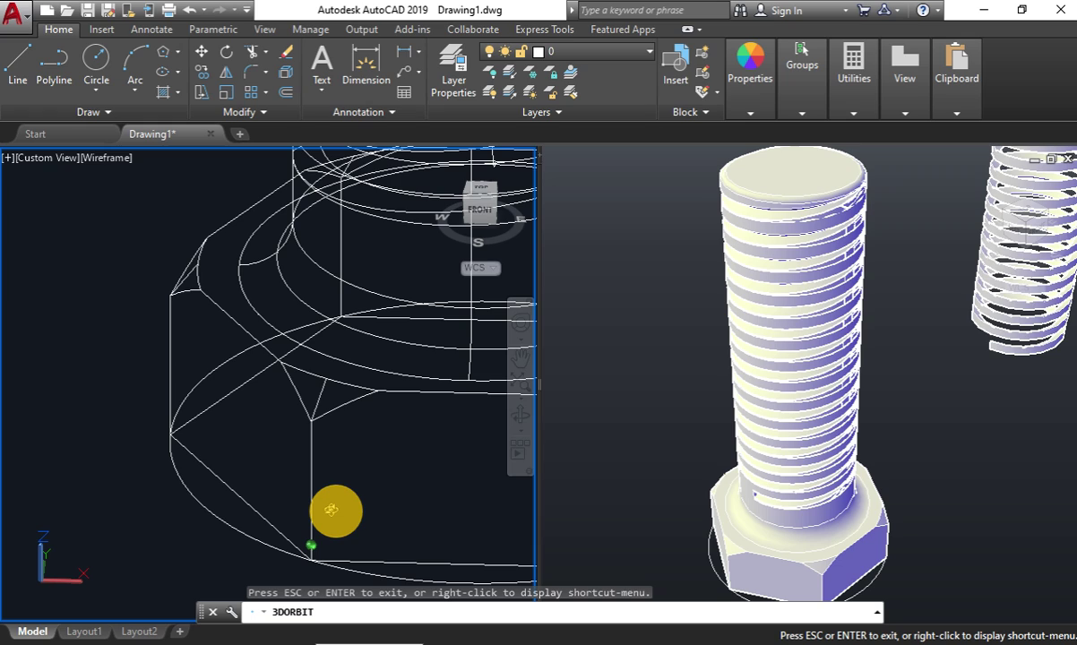
middle_click_drag(331, 509, 307, 565, "shift")
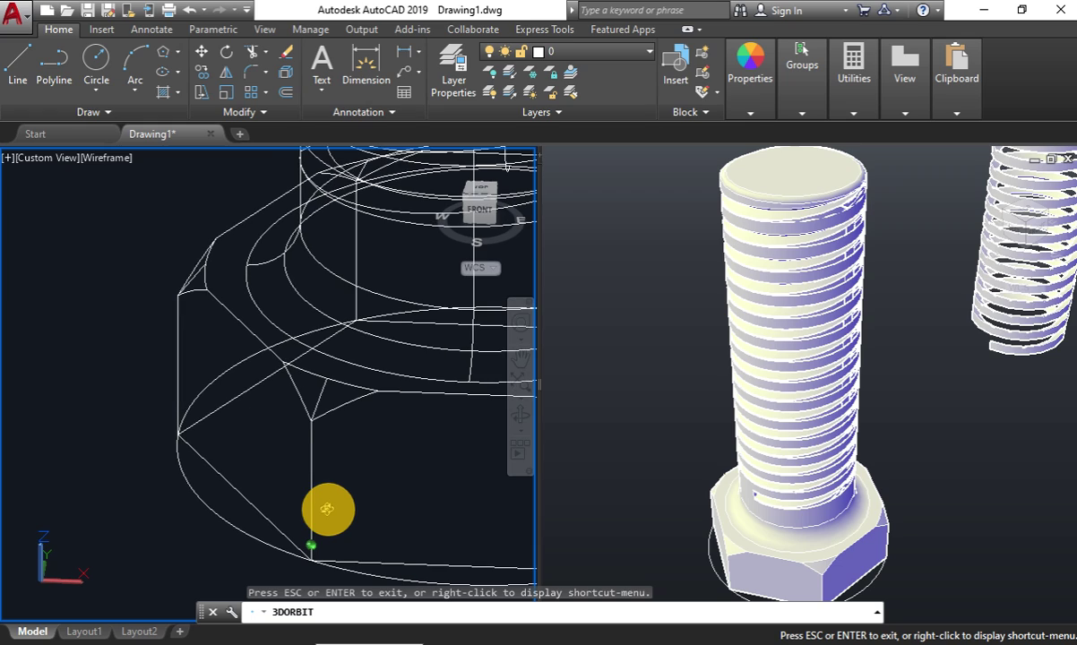
left_click(307, 565)
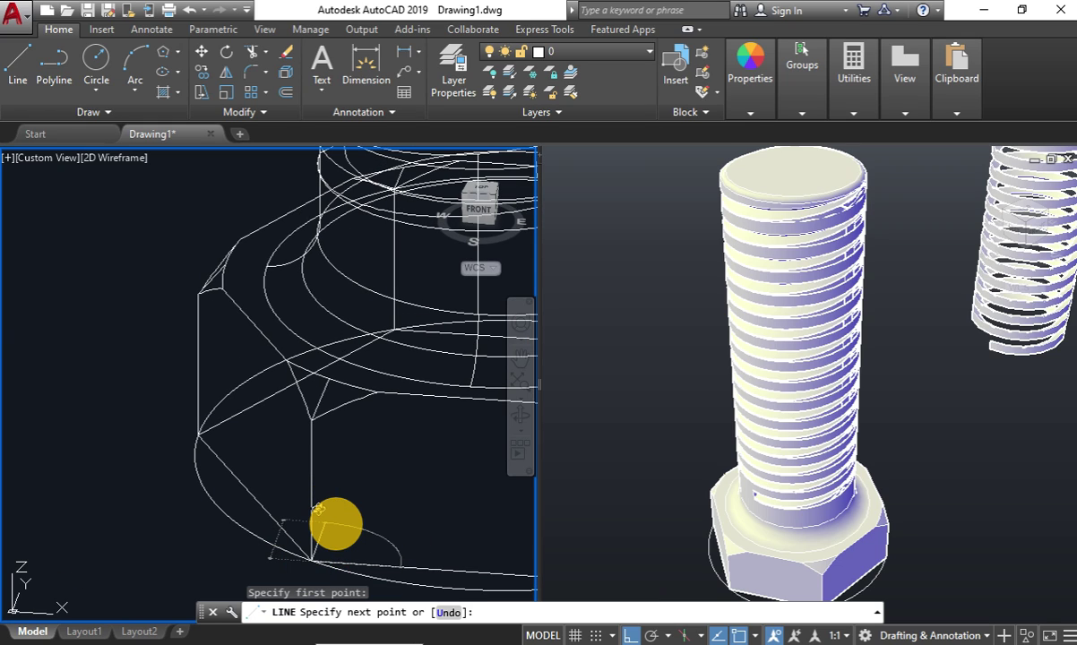
key("Escape")
scroll(305, 475, "down", 2)
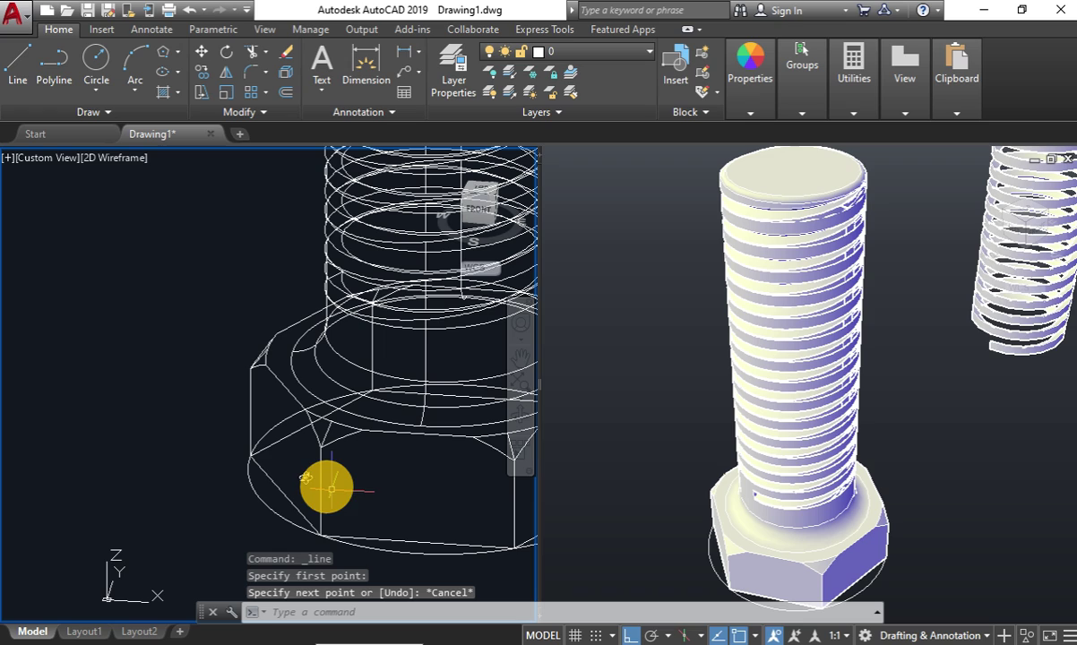
left_click(287, 484)
left_click(359, 544)
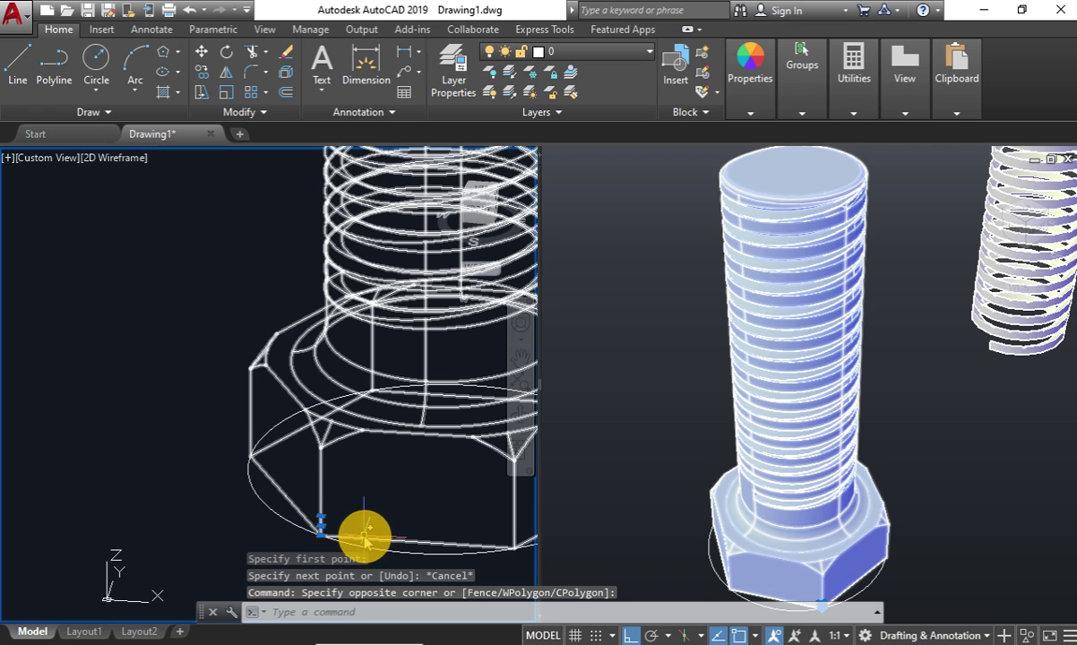
key("Delete")
left_click(273, 512)
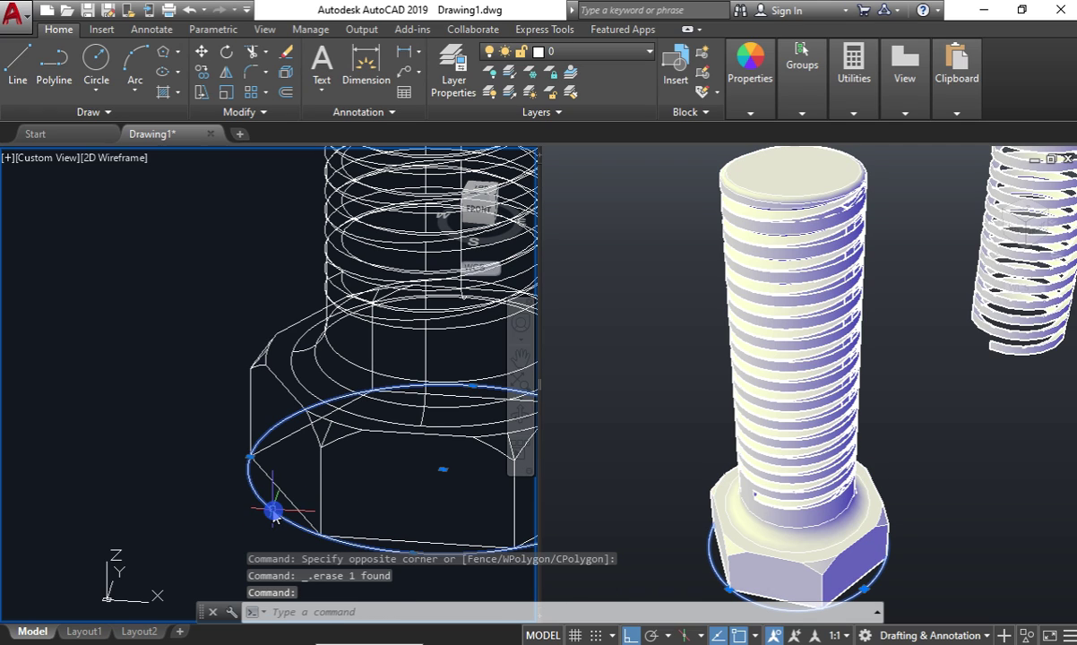
Draw a right triangle with 1-unit legs at the base edge.
left_click(40, 80)
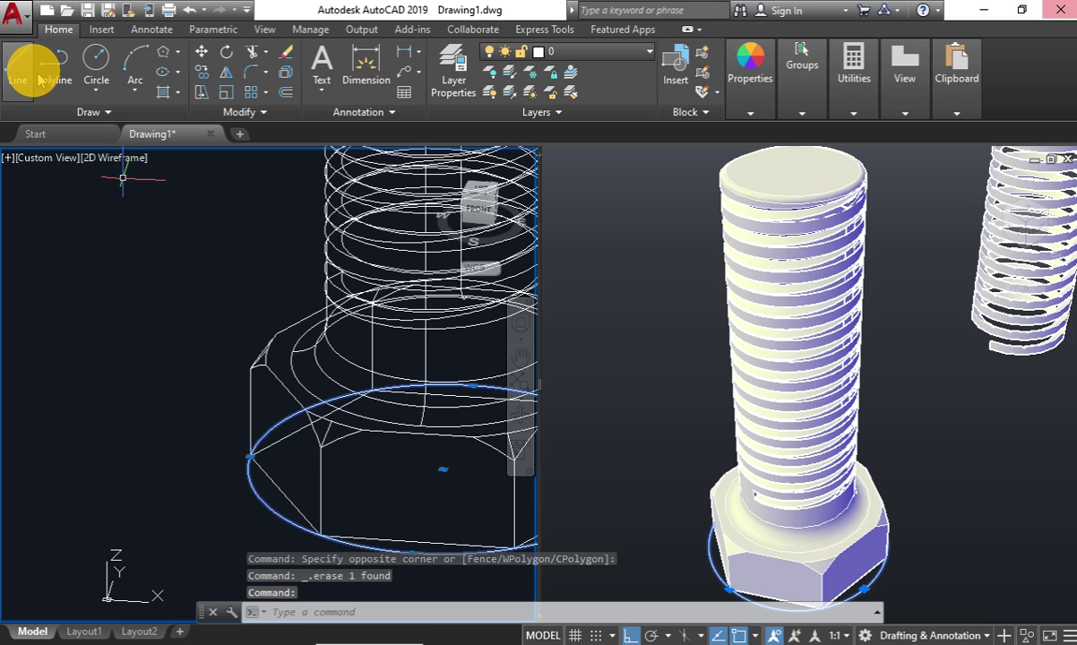
left_click(41, 81)
left_click(251, 457)
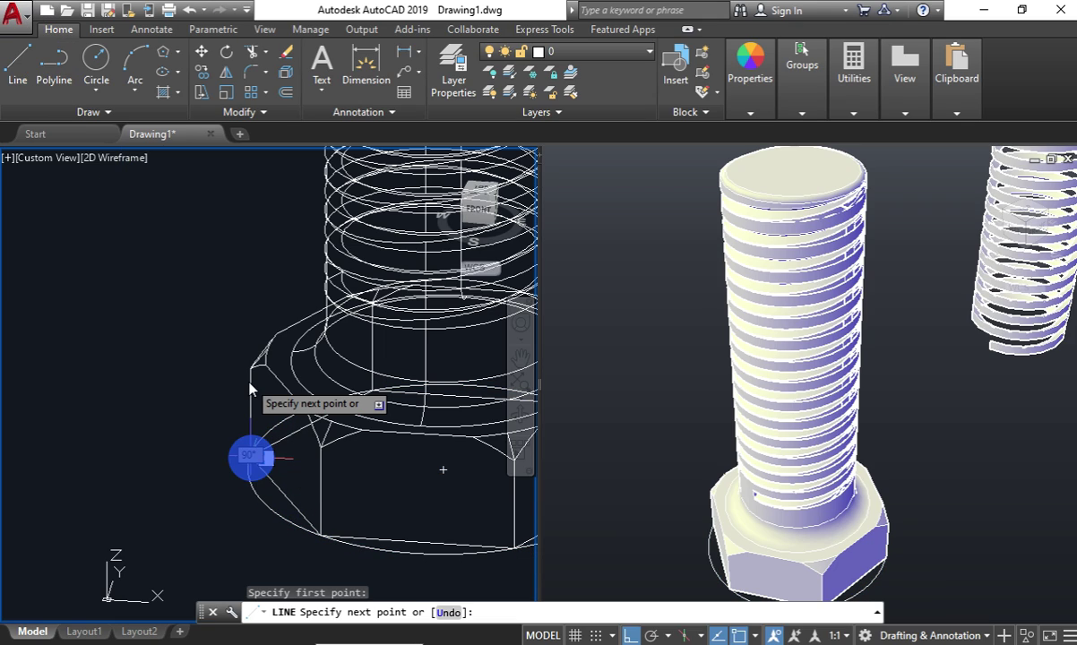
type("1")
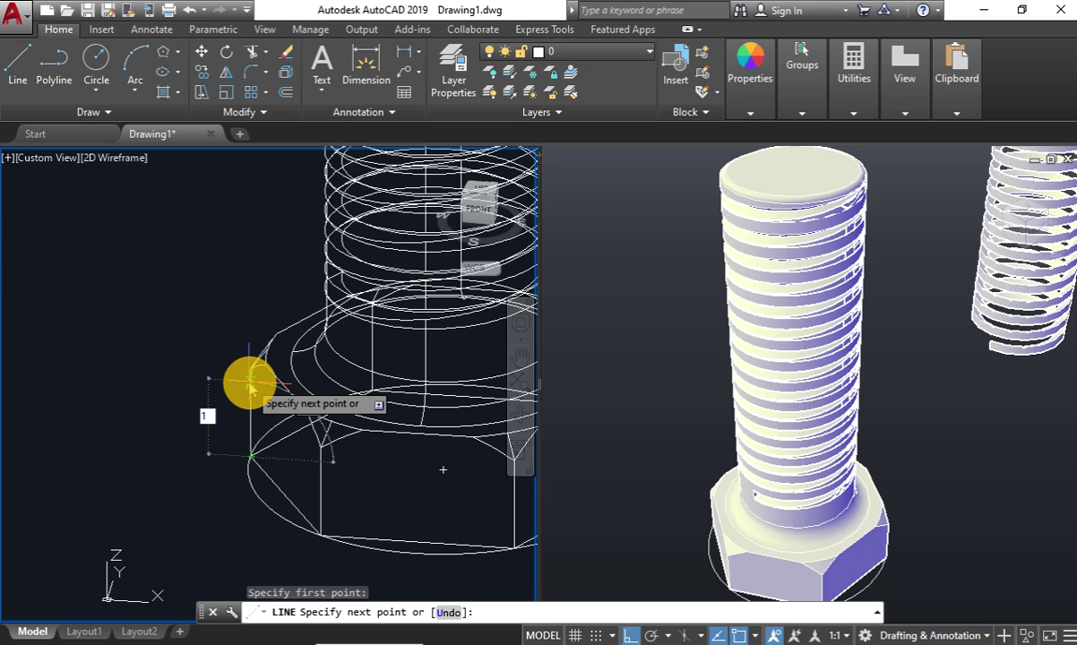
key("Return")
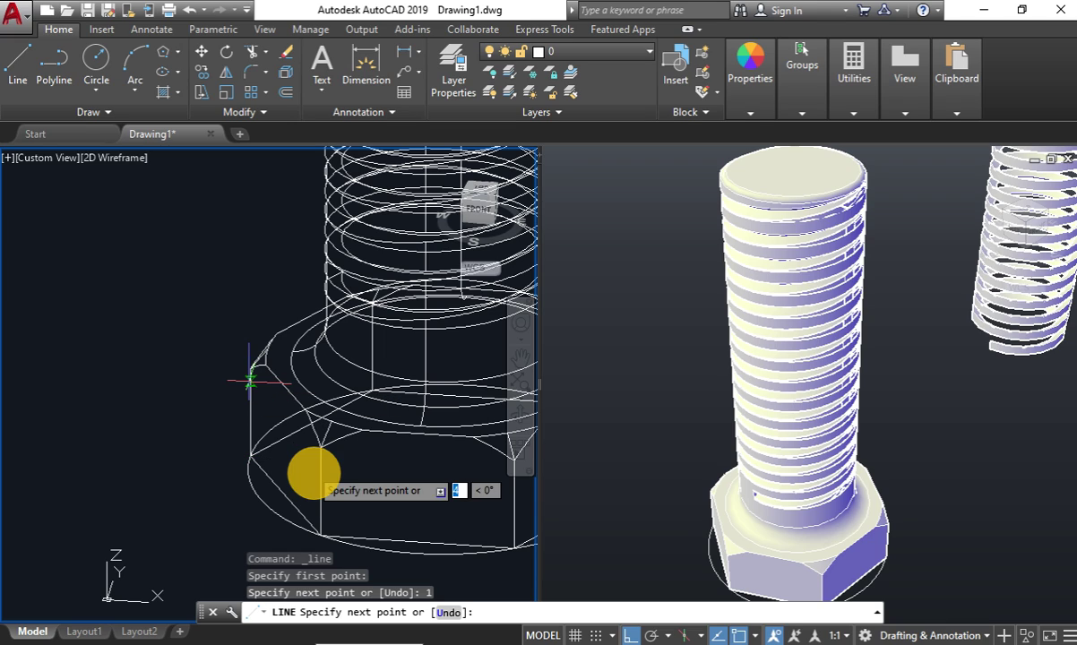
scroll(276, 459, "up", 2)
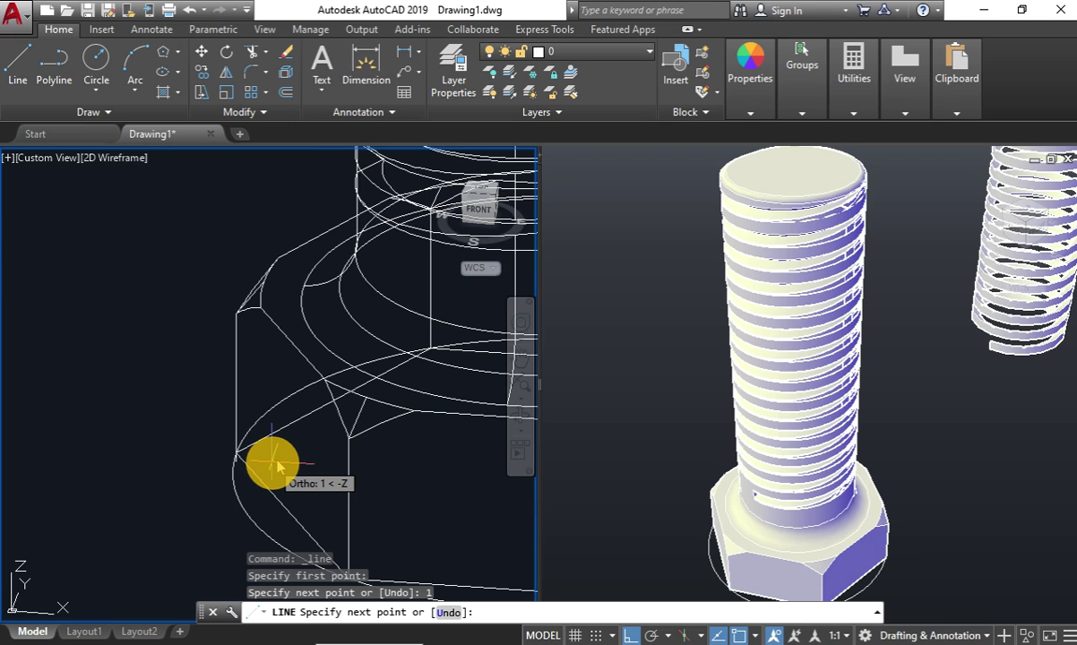
scroll(277, 464, "up", 2)
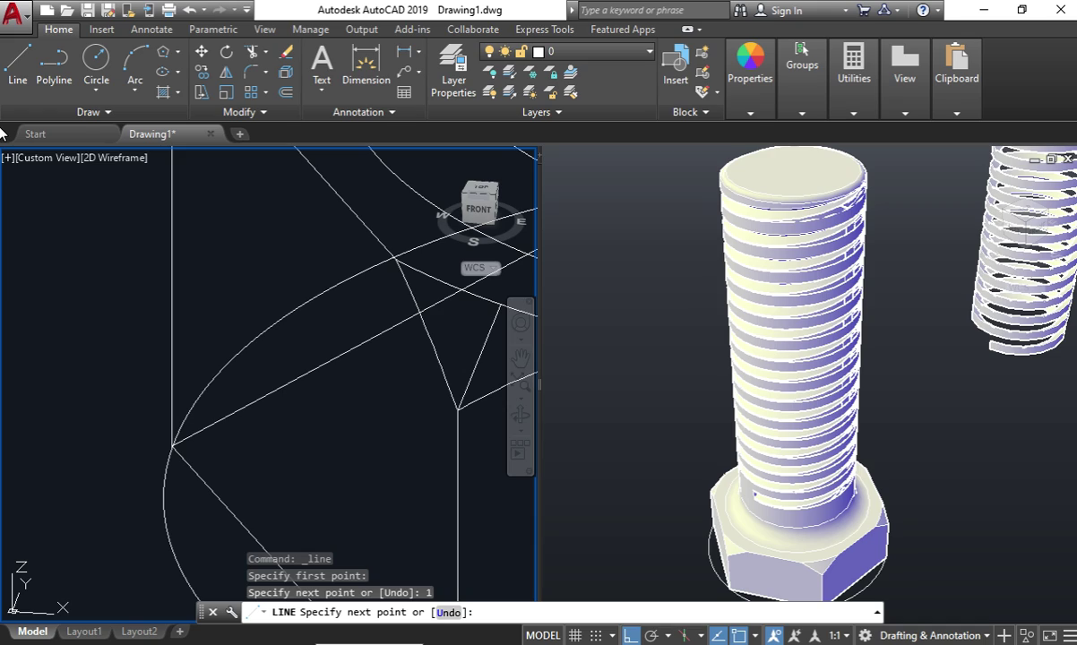
key("Return")
key("Return")
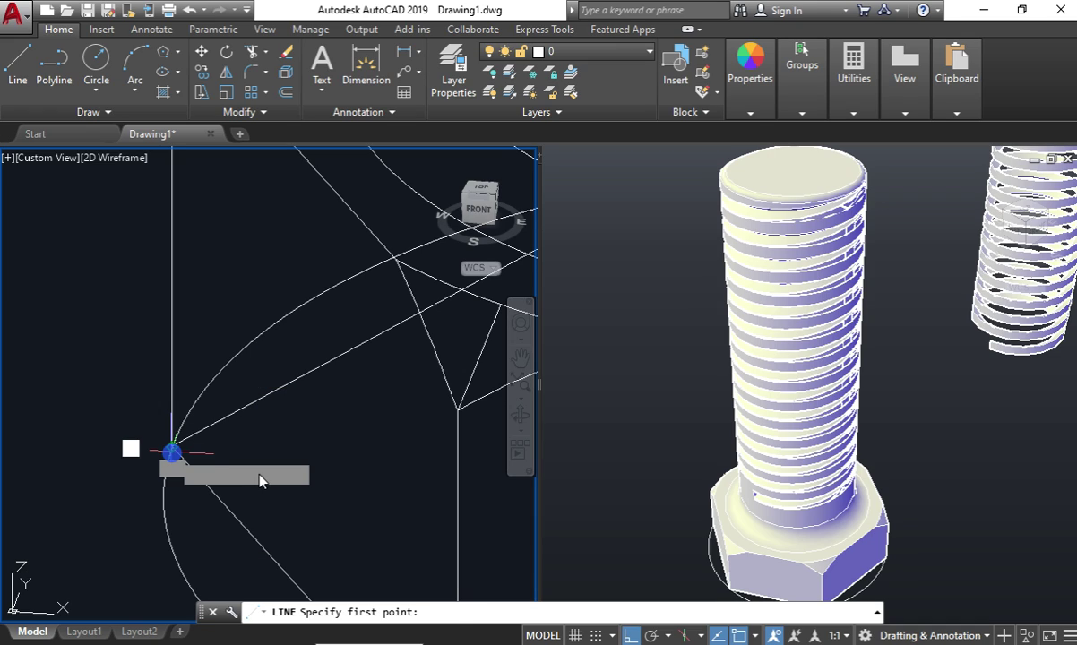
left_click(173, 445)
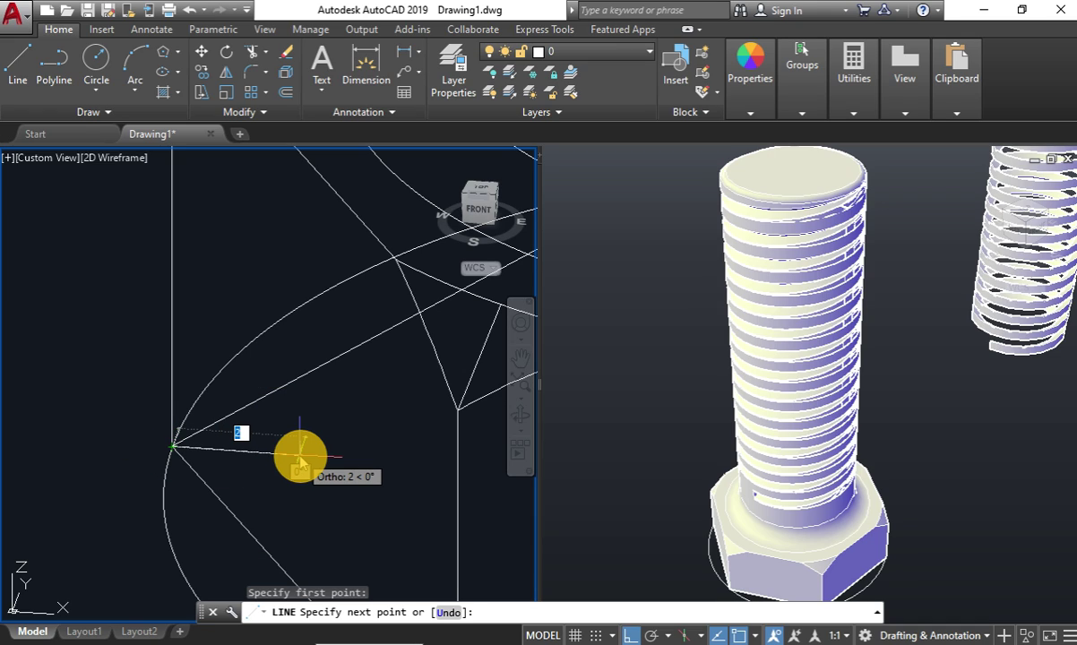
type("1")
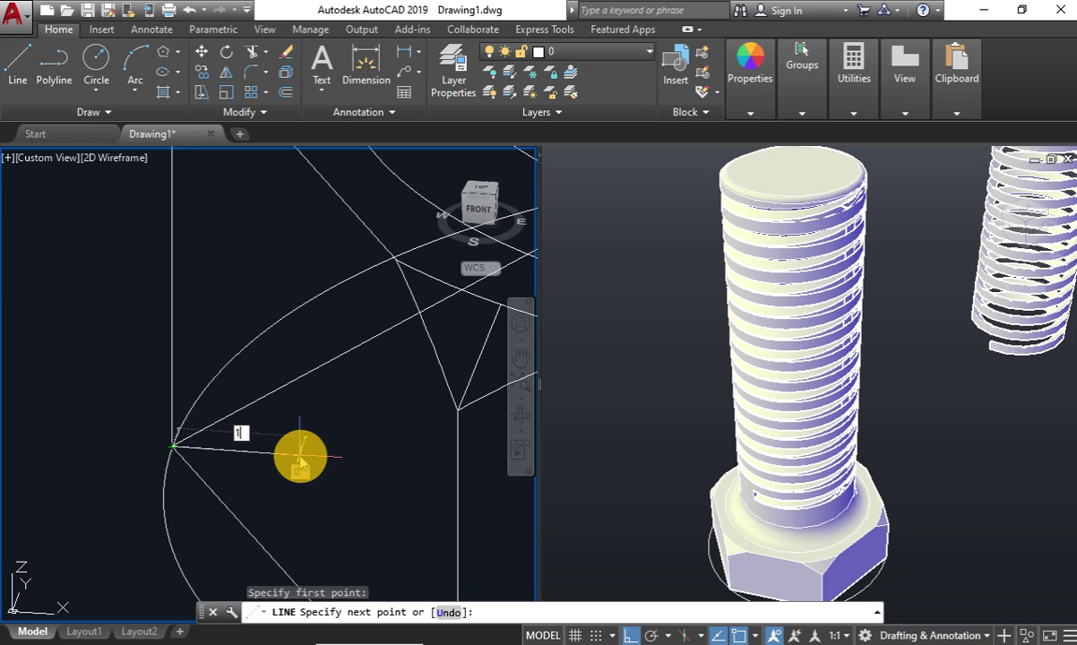
key("Return")
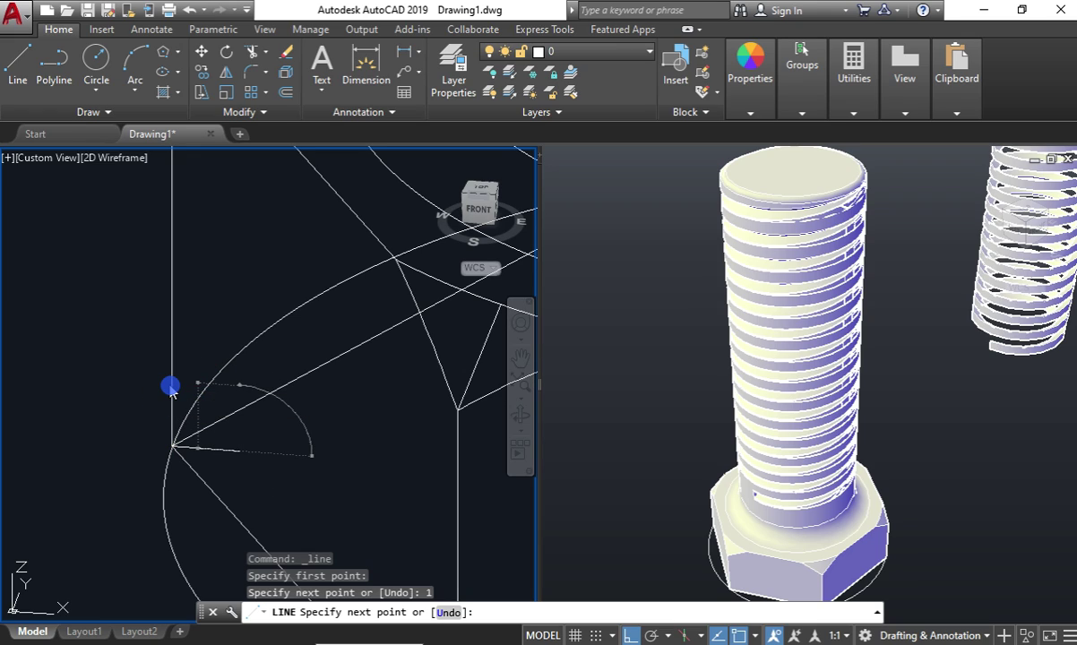
left_click(170, 386)
key("Escape")
Join the triangle's sides, then redraw its vertical corner side.
left_click_drag(160, 361, 285, 494)
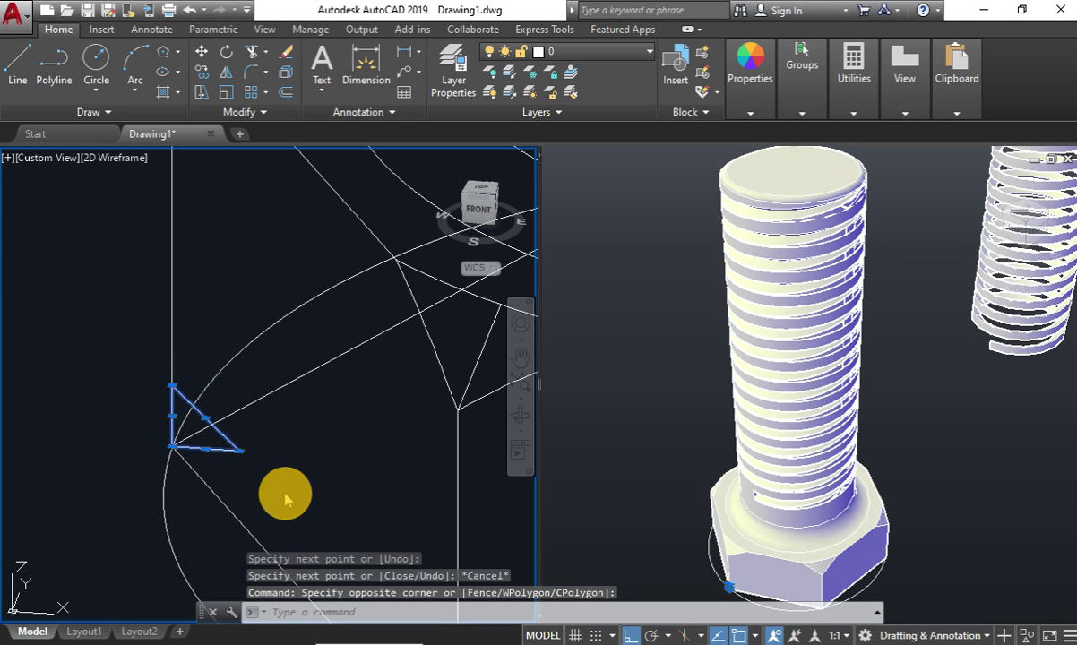
type("j")
key("Return")
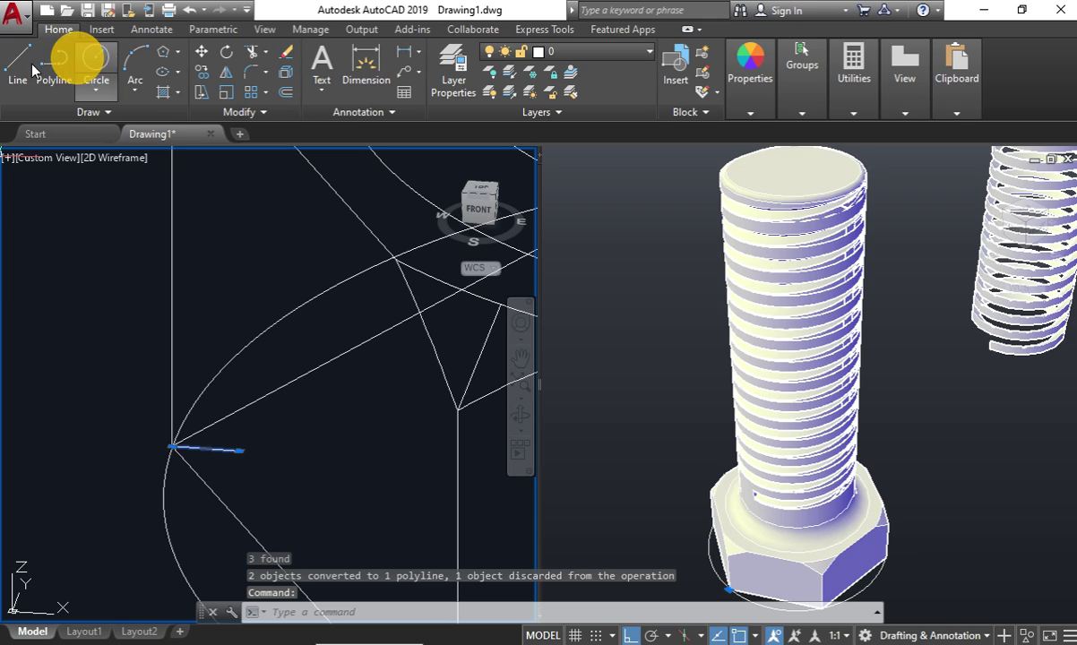
left_click(18, 62)
left_click(172, 445)
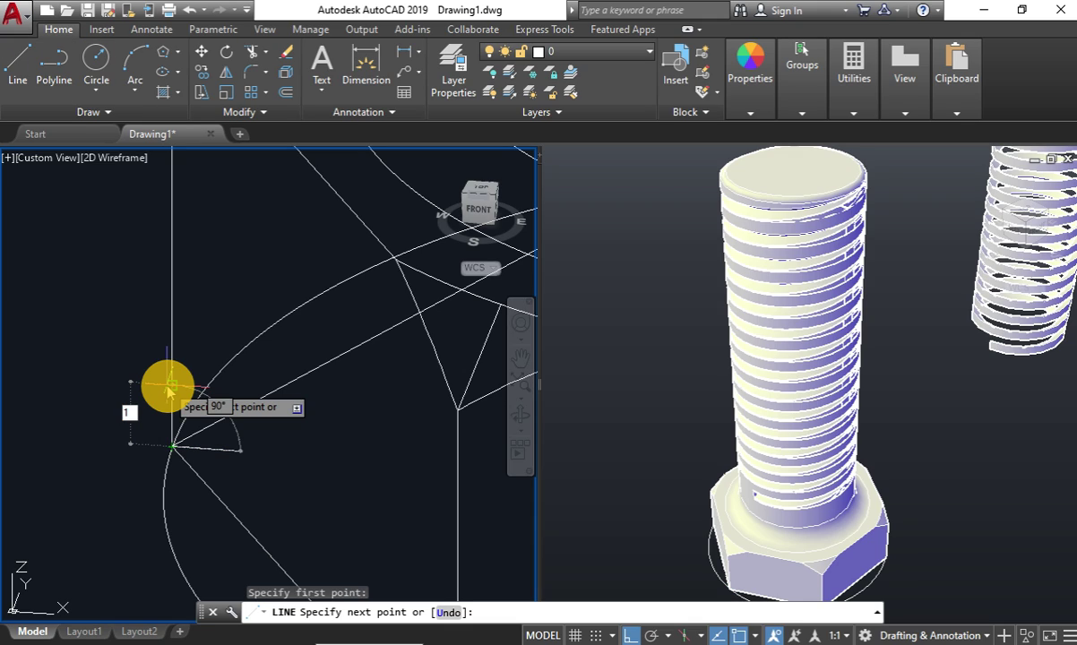
key("Return")
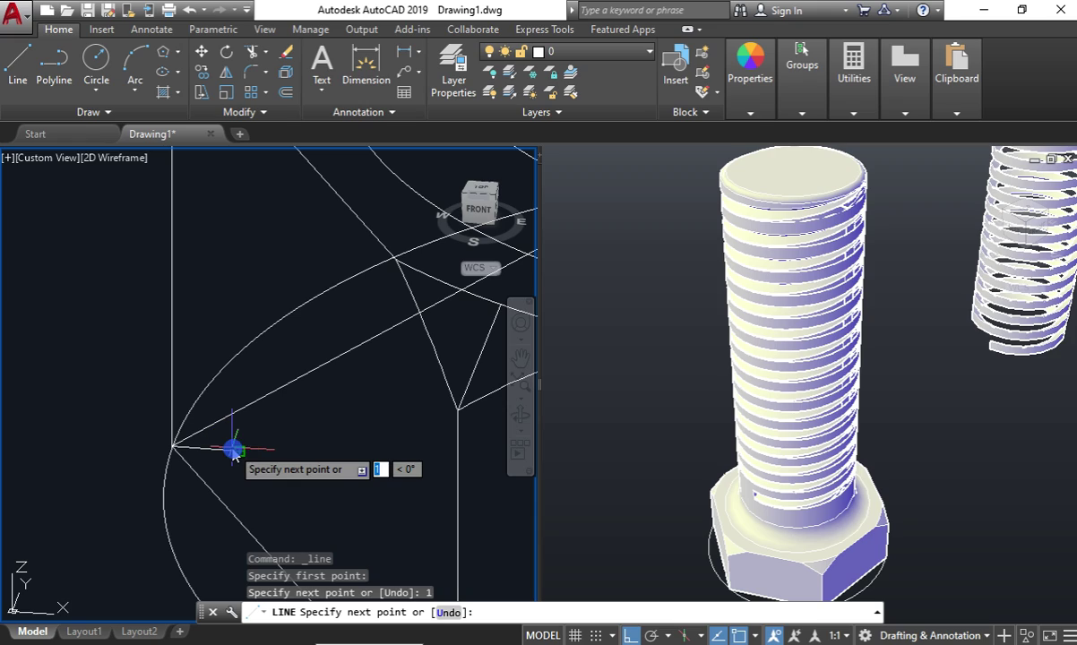
left_click(232, 450)
key("Escape")
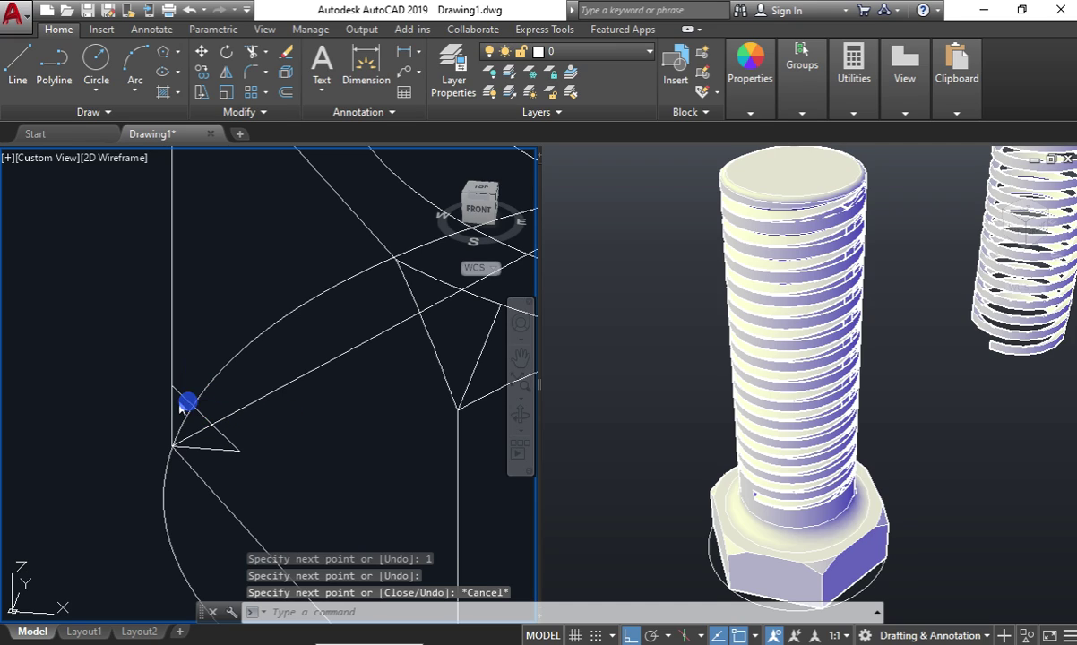
Join the three triangle sides into a single 3D polyline.
left_click(169, 413)
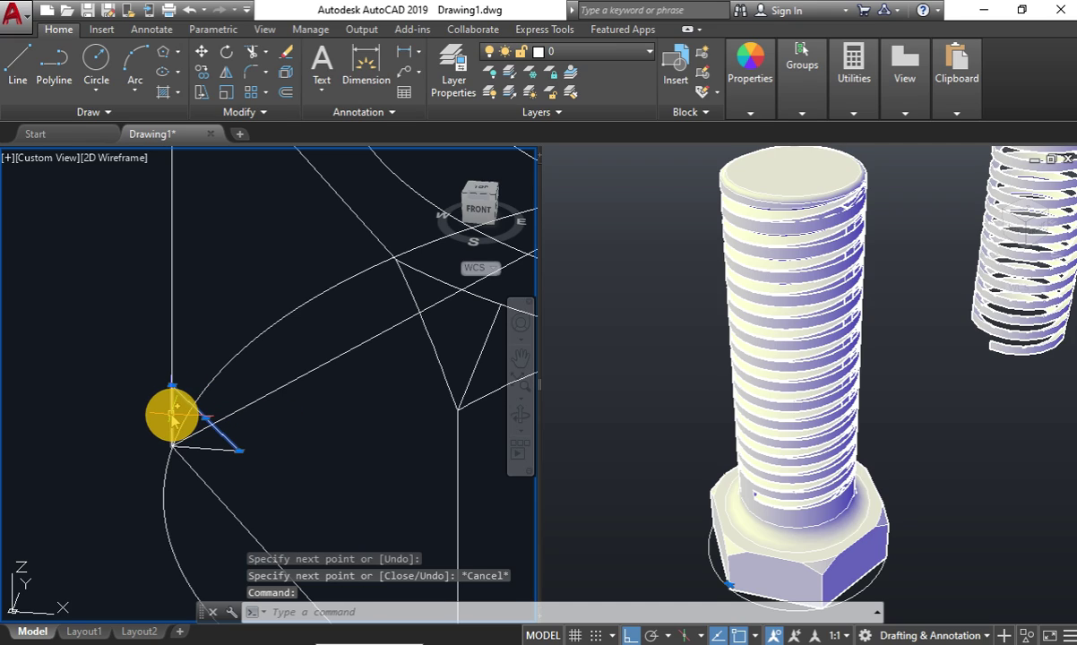
left_click(209, 447)
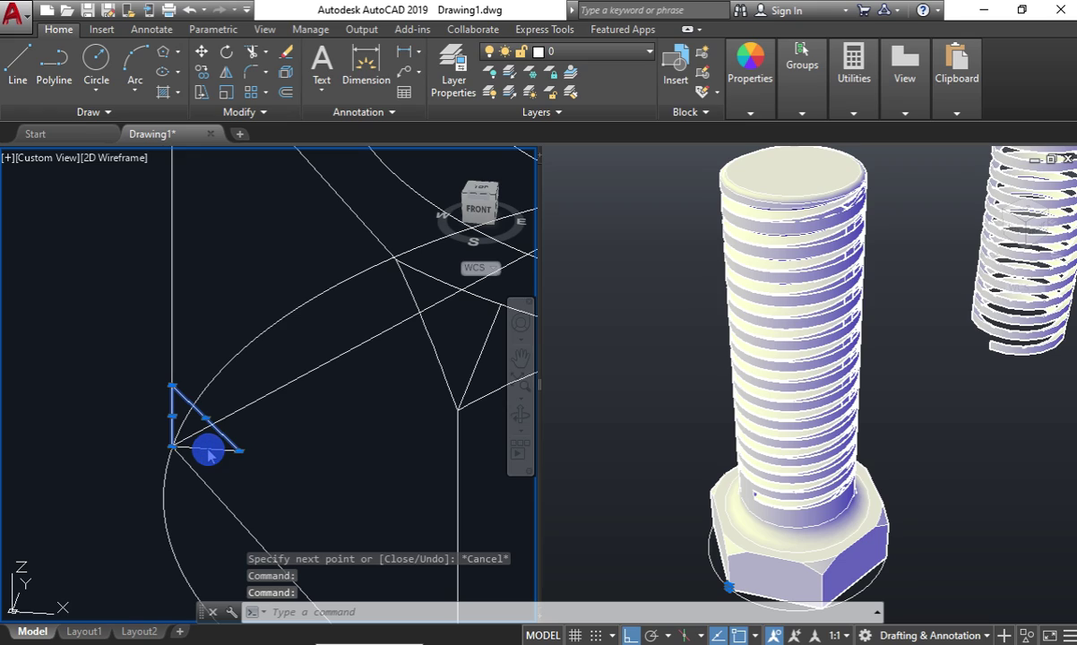
type("join")
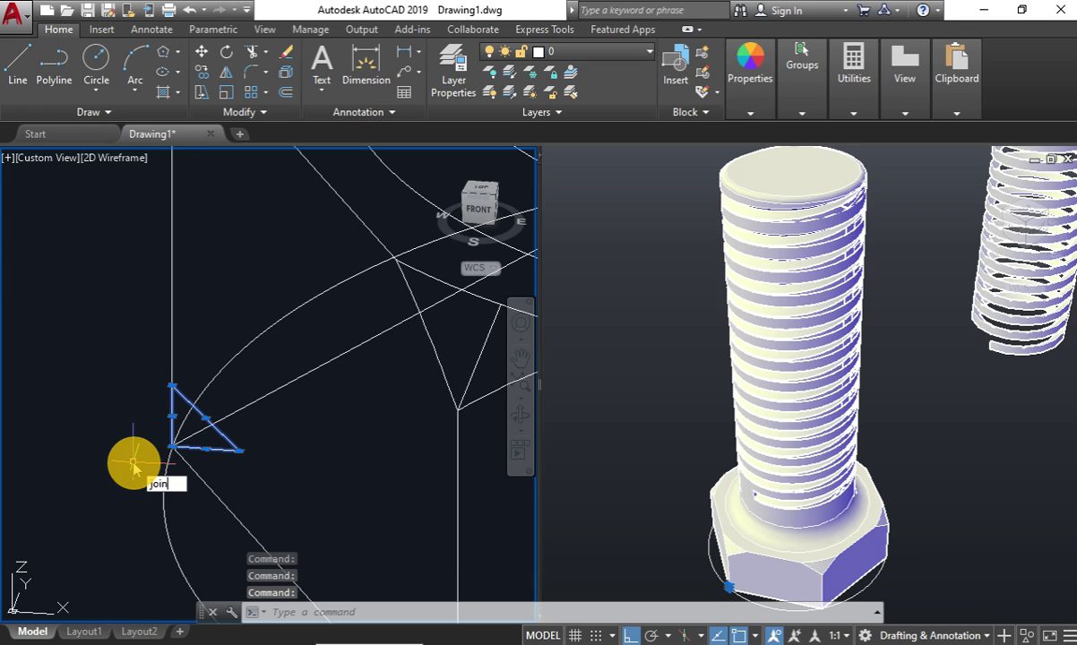
key("Return")
left_click(181, 394)
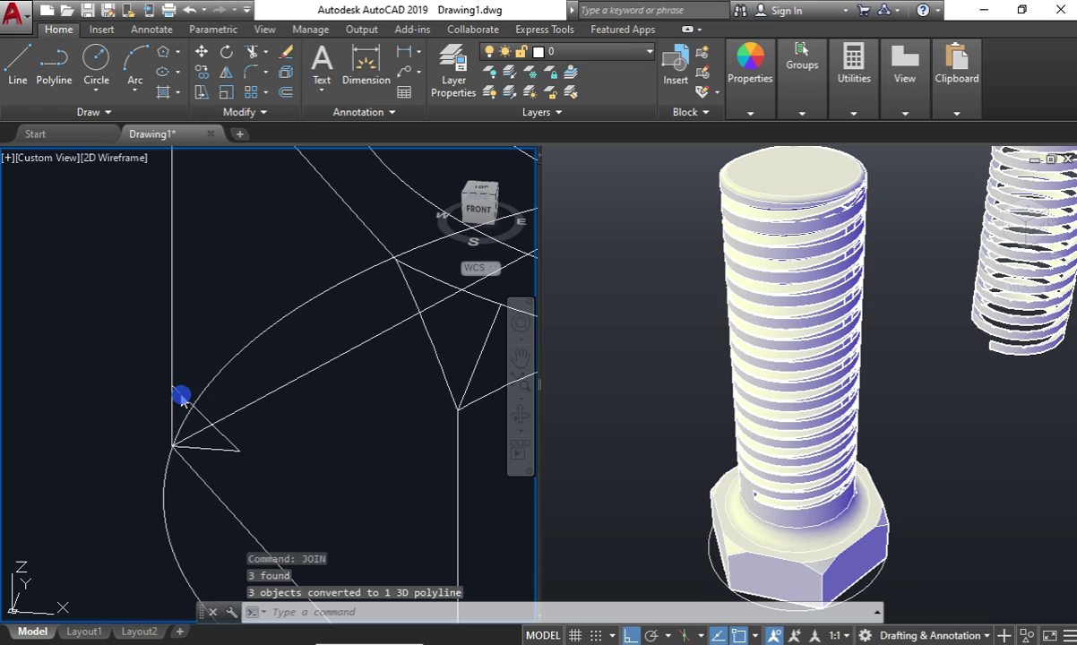
Extrude the second triangle profile along the arc path with EXT.
type("EX")
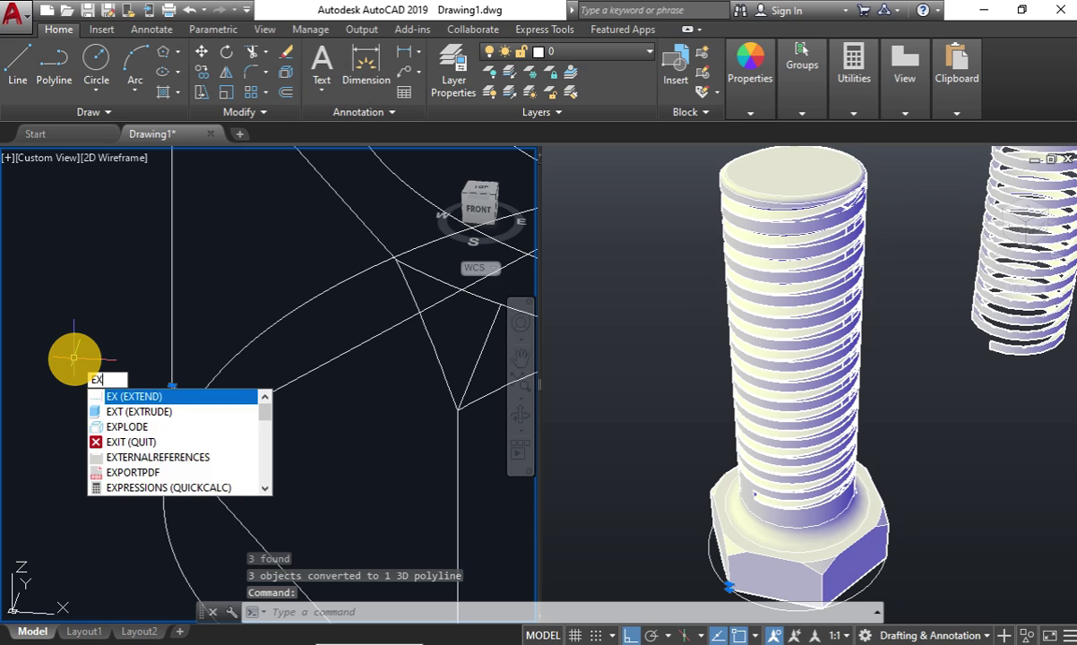
type("t")
key("Return")
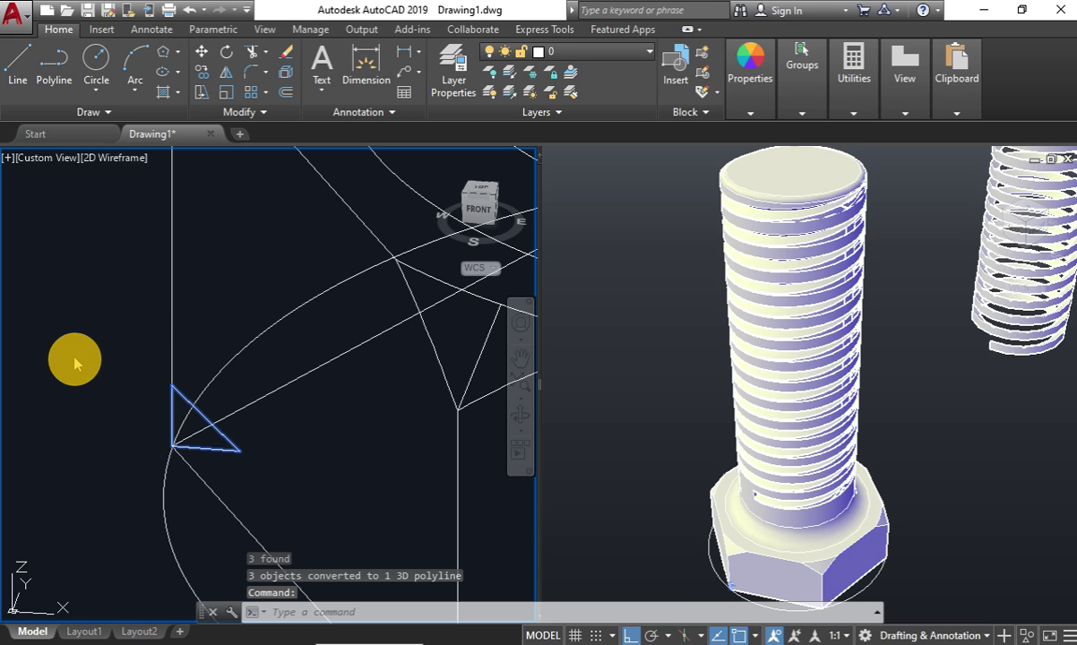
type("p")
key("Return")
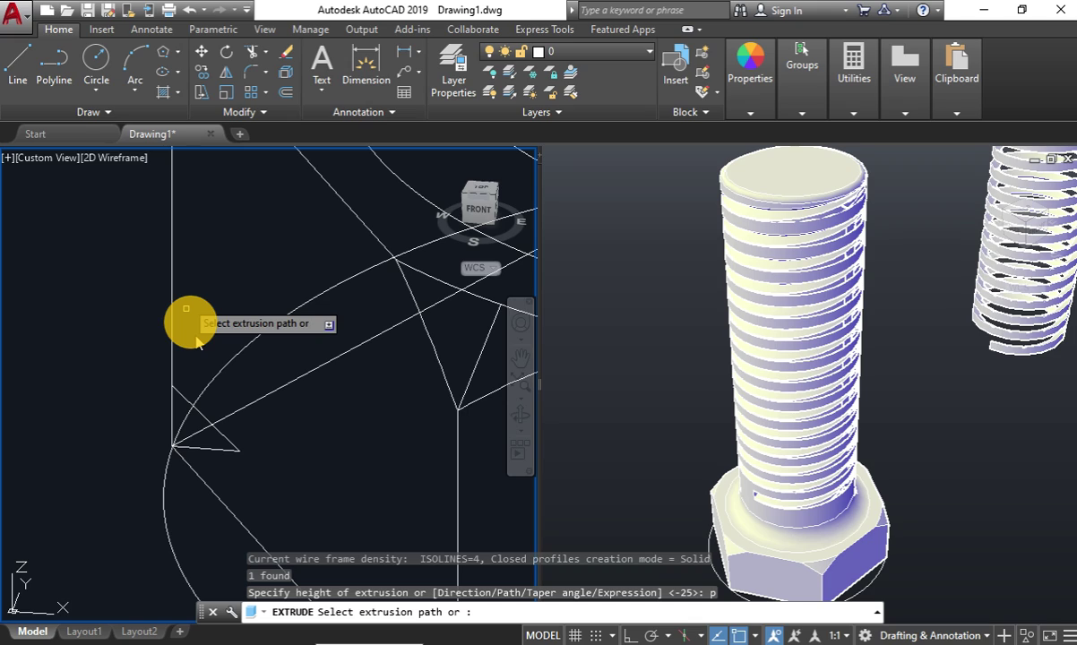
left_click(197, 344)
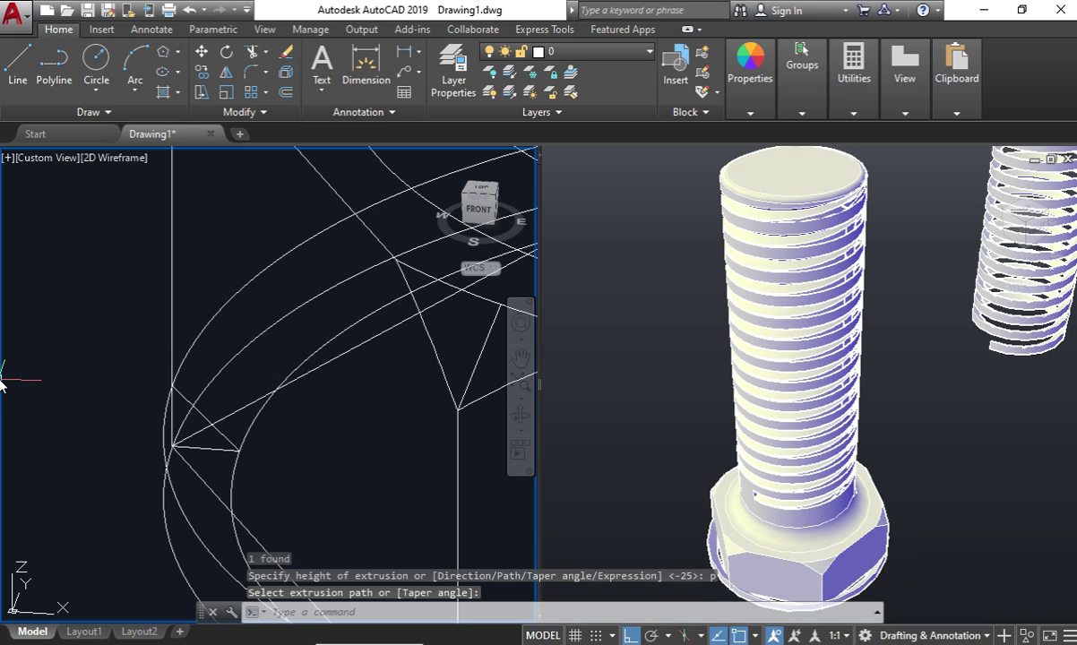
Subtract the curved extruded solid from the bolt with SU.
type("su")
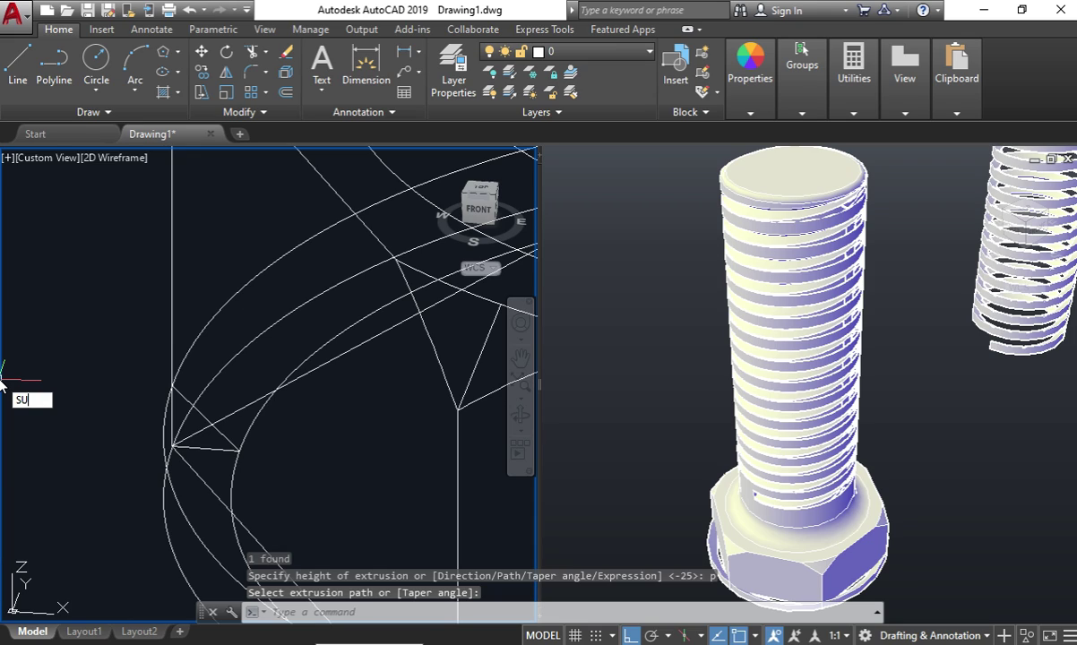
key("Return")
left_click(211, 331)
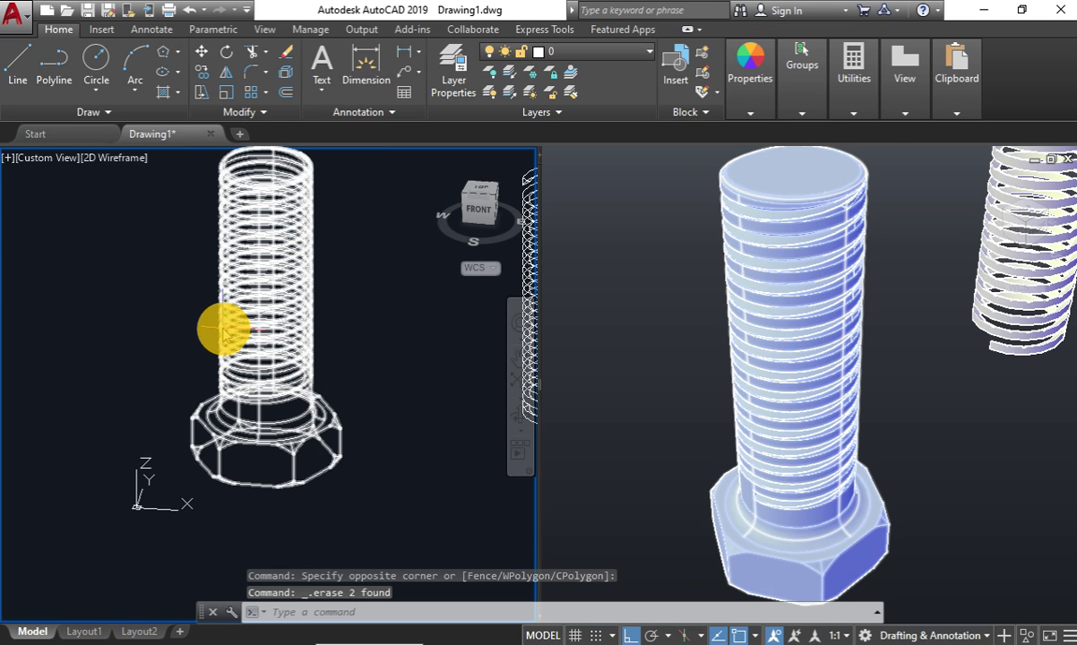
mouse_move(223, 329)
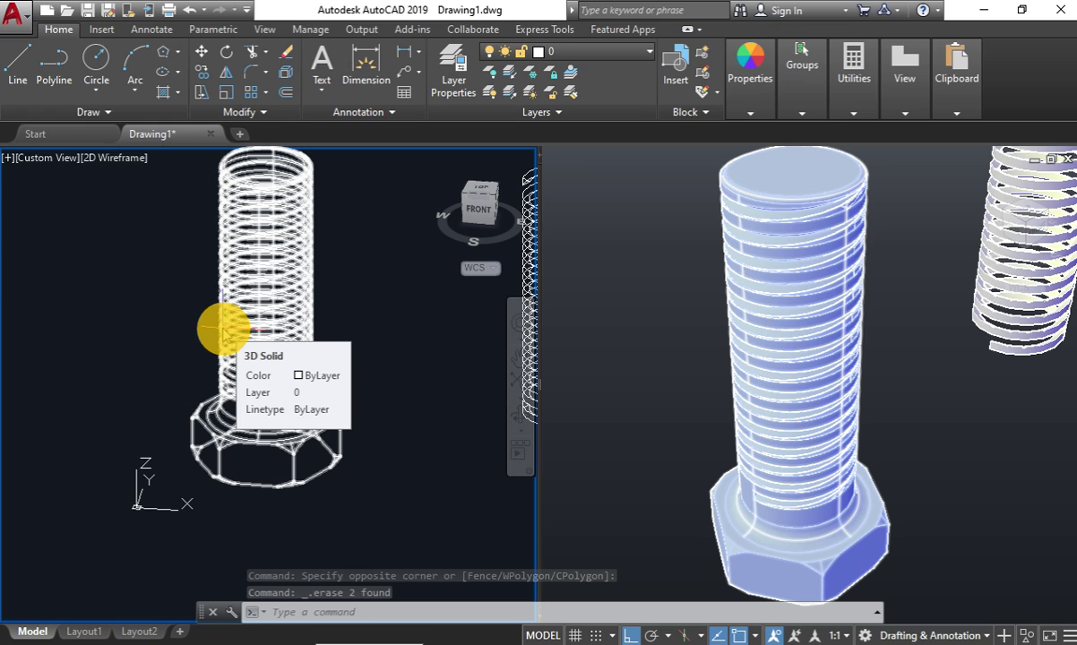
Zoom and orbit to view the bolt's hex head from a lower, tilted angle.
scroll(269, 466, "up", 4)
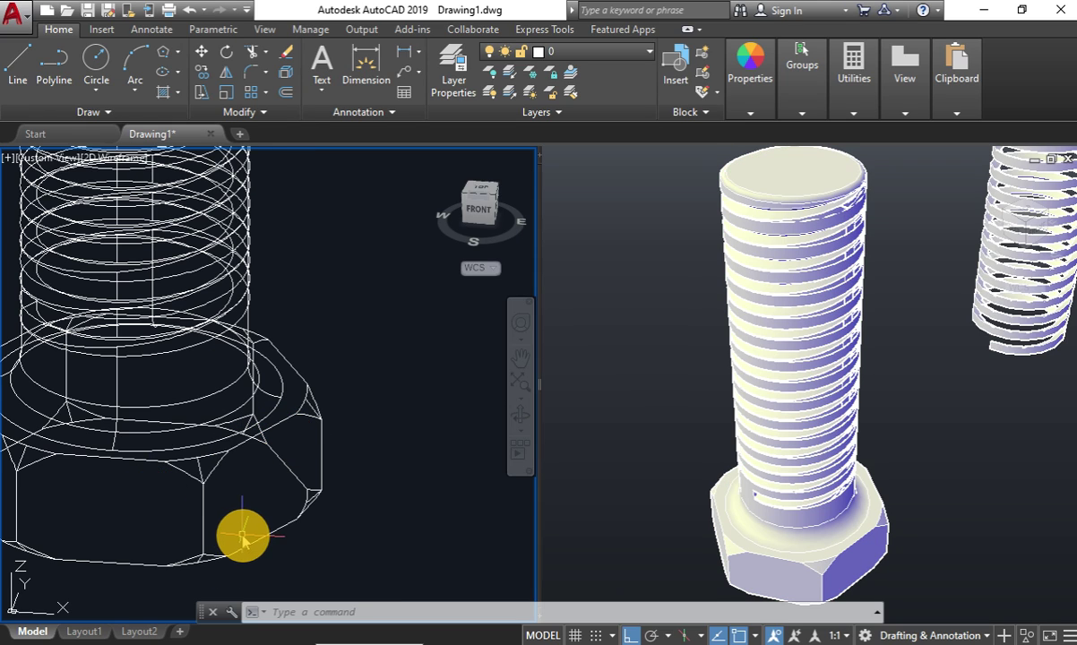
left_click(521, 419)
left_click_drag(290, 431, 313, 428)
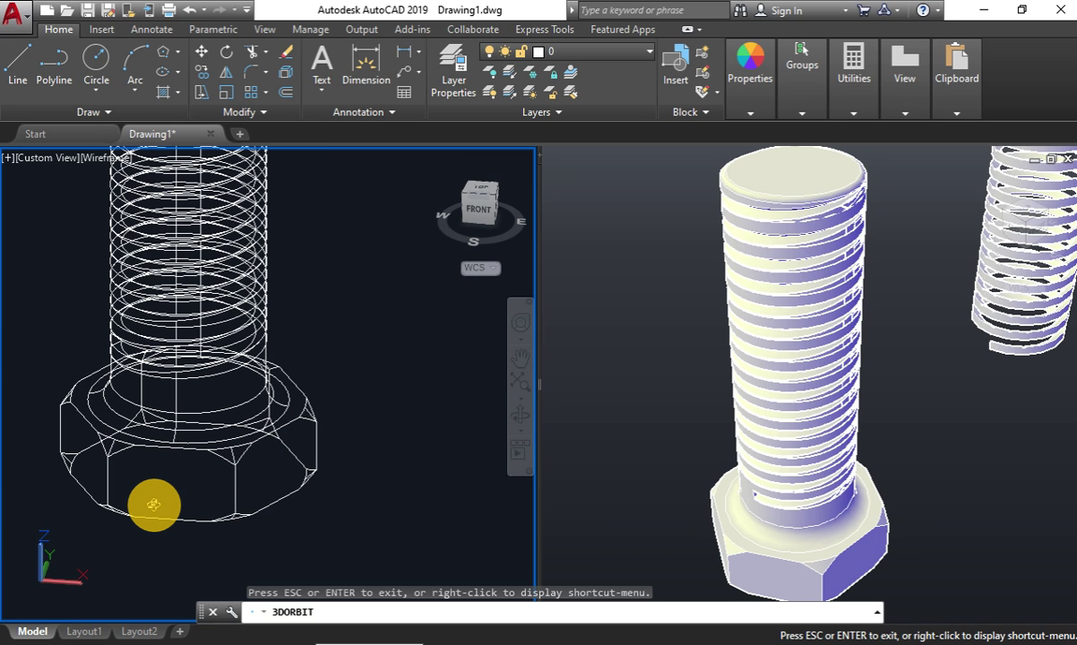
mouse_move(180, 491)
left_mouse_down()
mouse_move(170, 505)
mouse_move(132, 500)
mouse_move(186, 486)
left_mouse_up()
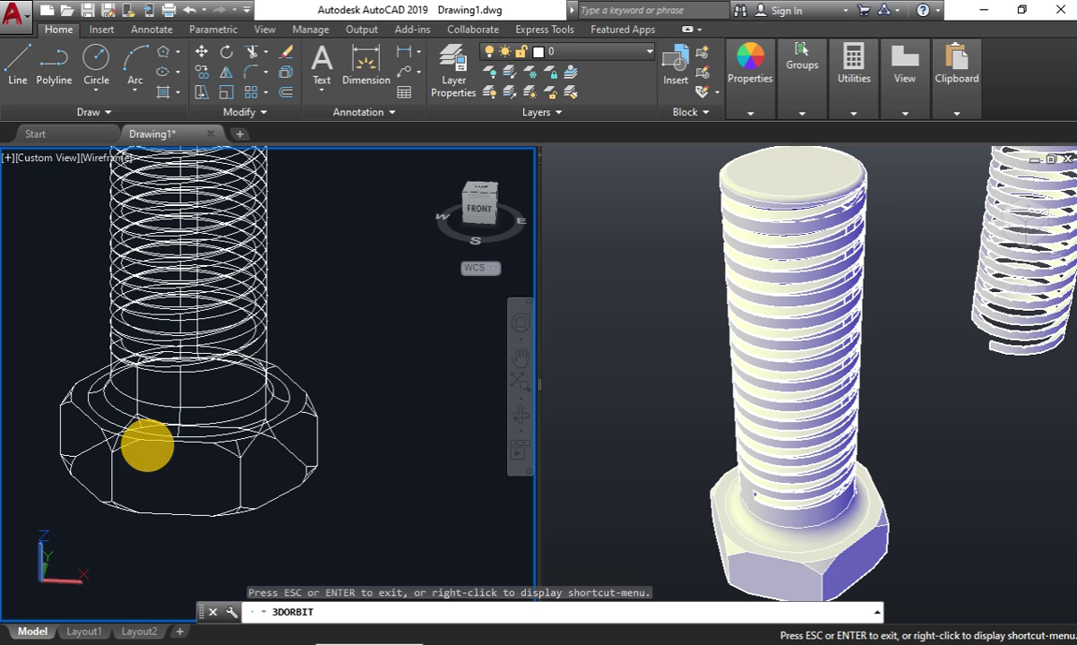
scroll(146, 457, "up", 2)
key("Escape")
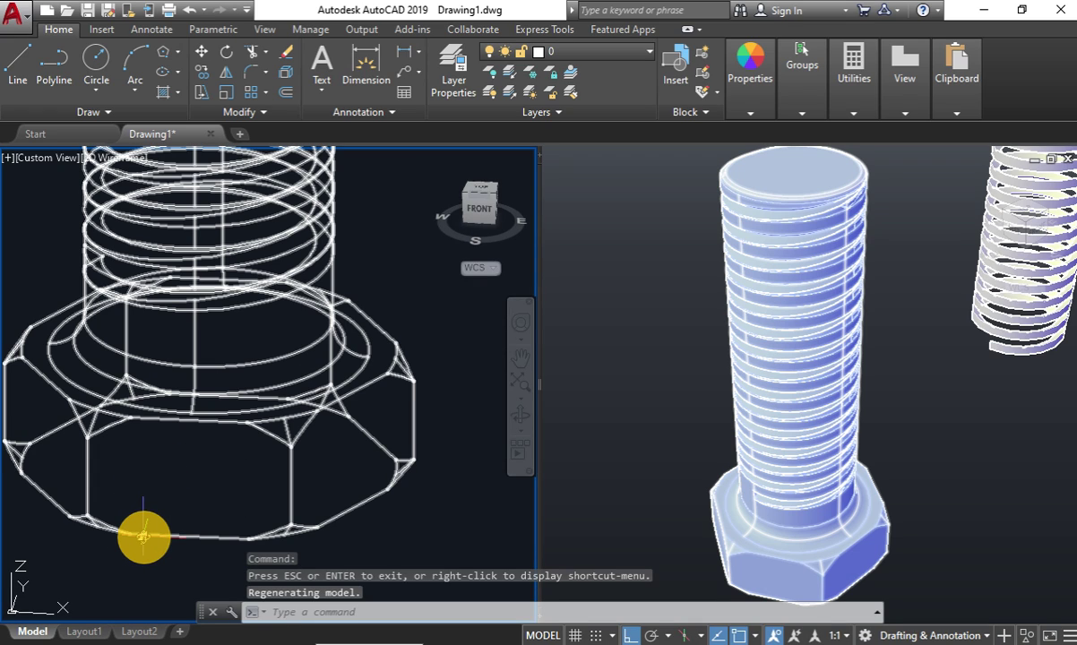
Draw a construction line from the head's lower edge up one hex face.
type("c")
key("Return")
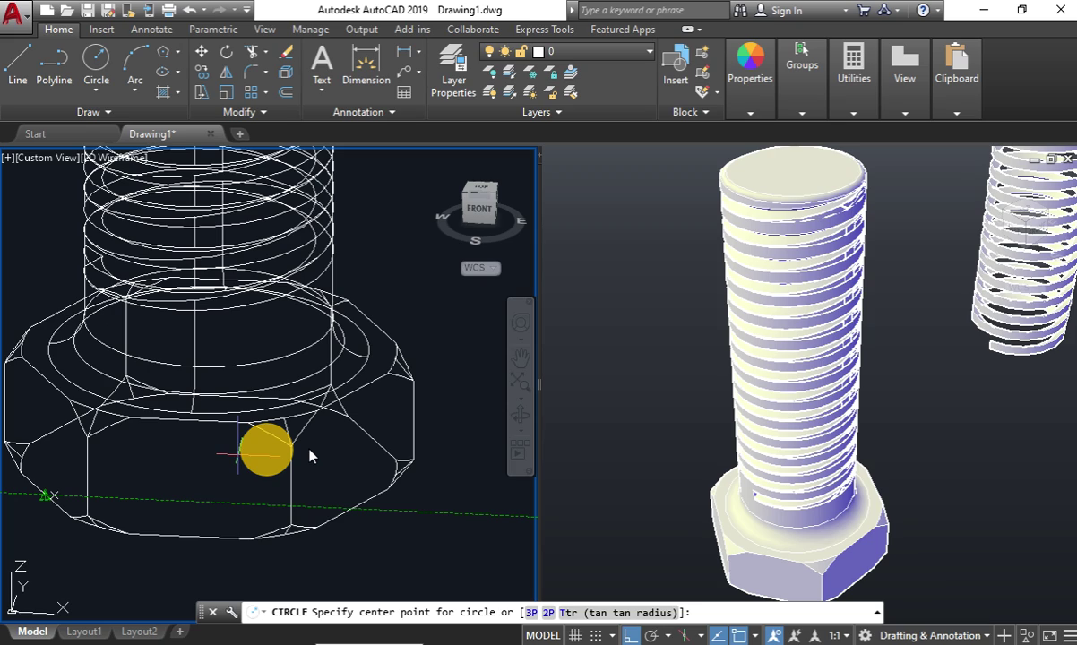
key("Escape")
type("pl")
key("Return")
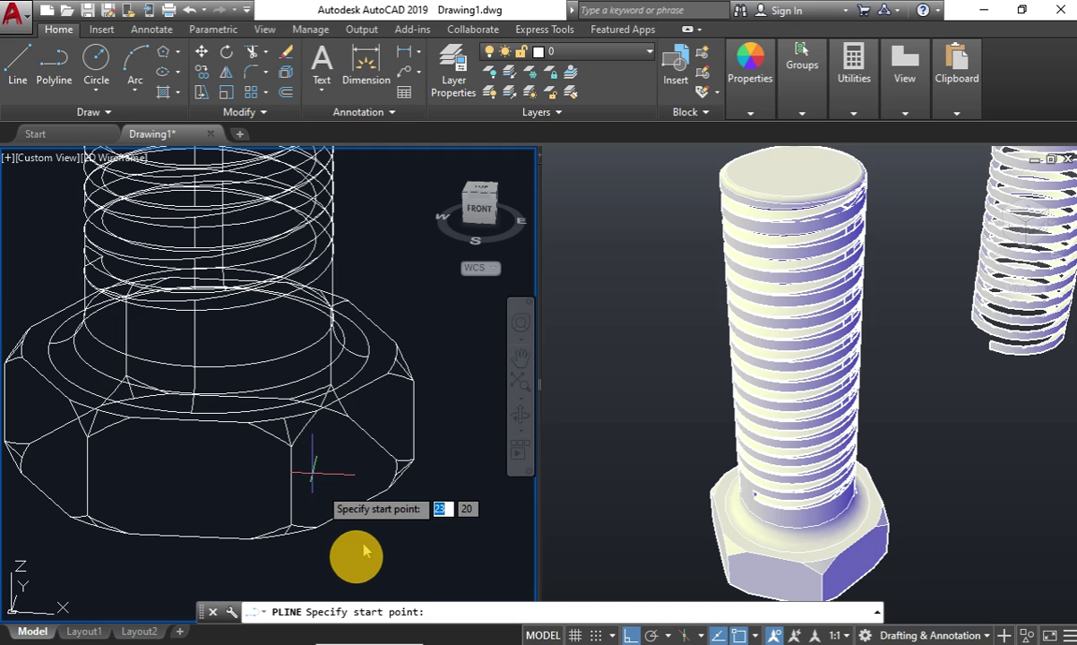
key("Escape")
type("l")
key("Return")
left_click(190, 535)
left_click(229, 397)
key("Escape")
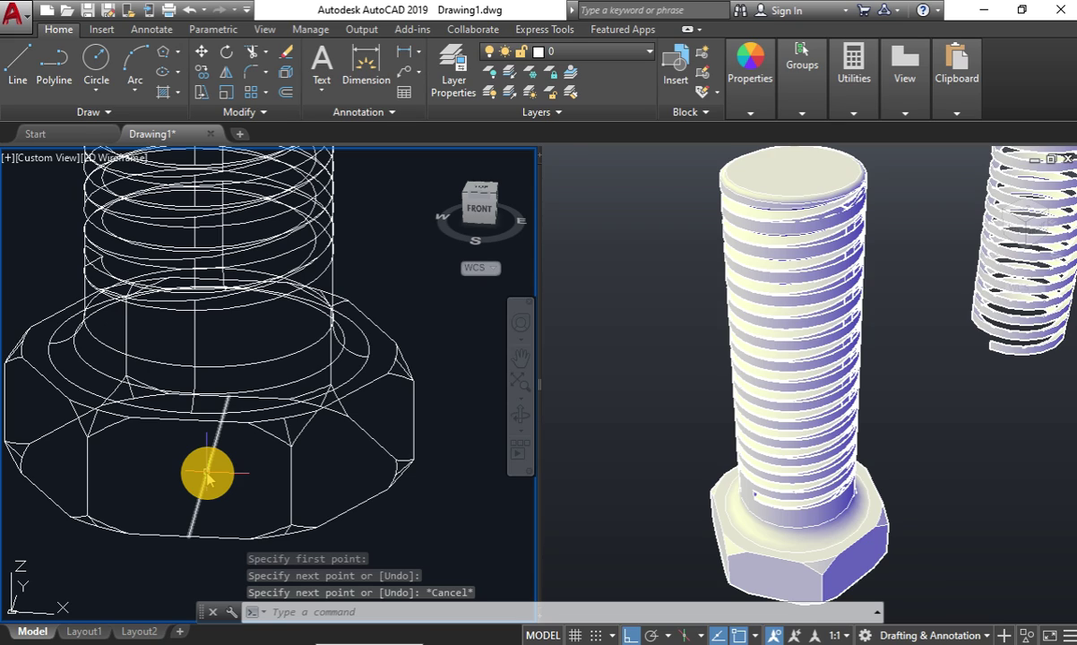
Start a 6-sided circumscribed polygon on the head face, then cancel it.
left_click(96, 61)
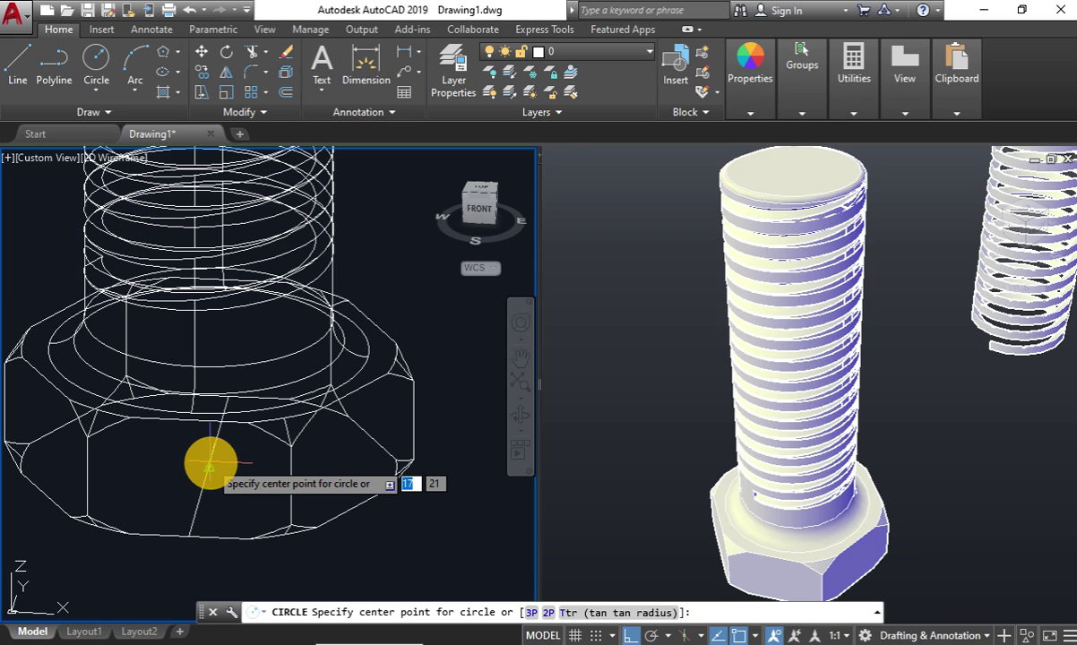
left_click(177, 61)
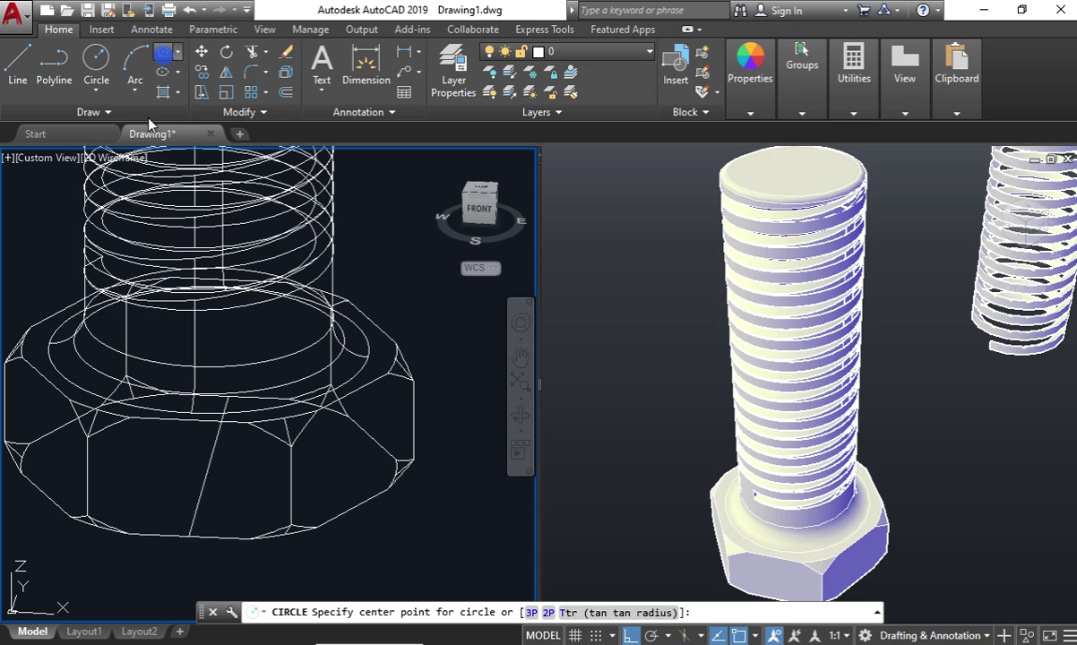
type("6")
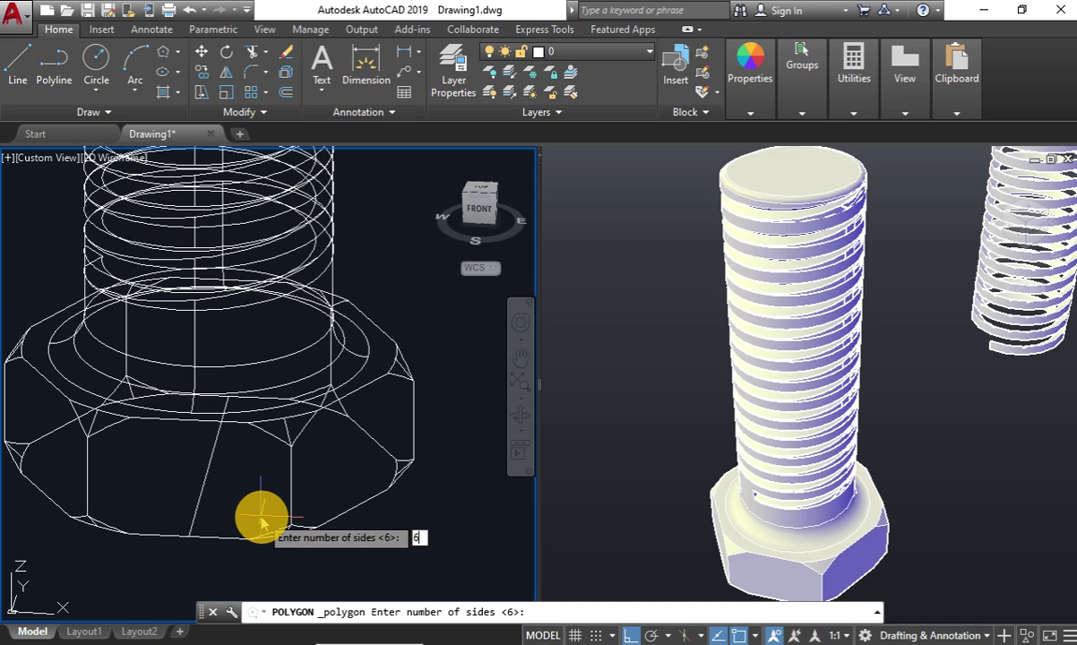
key("Return")
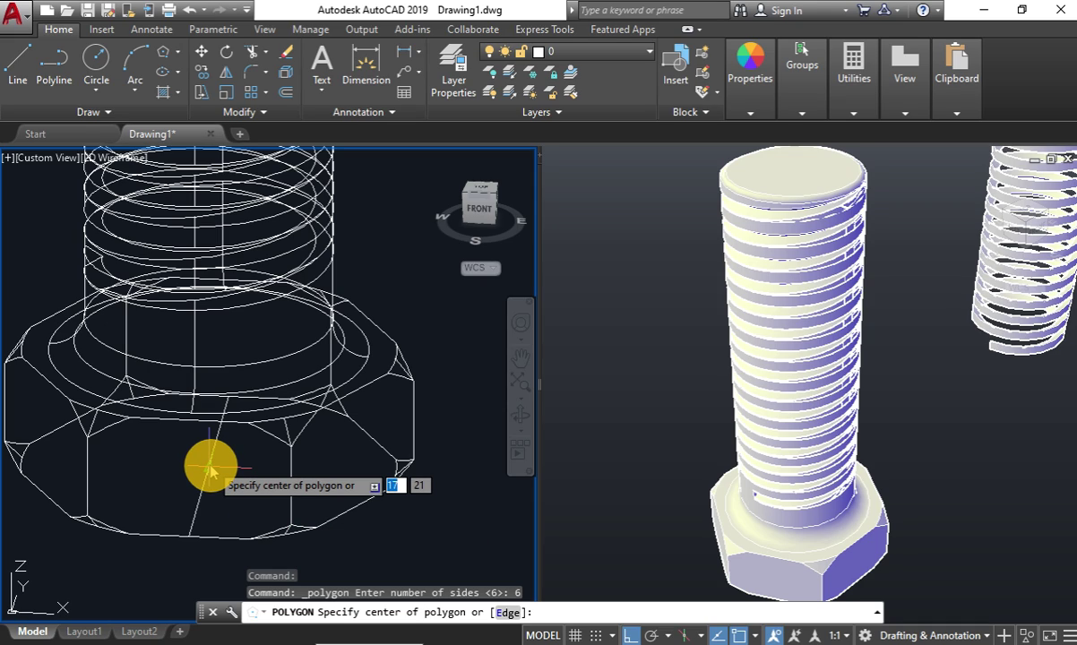
left_click(209, 466)
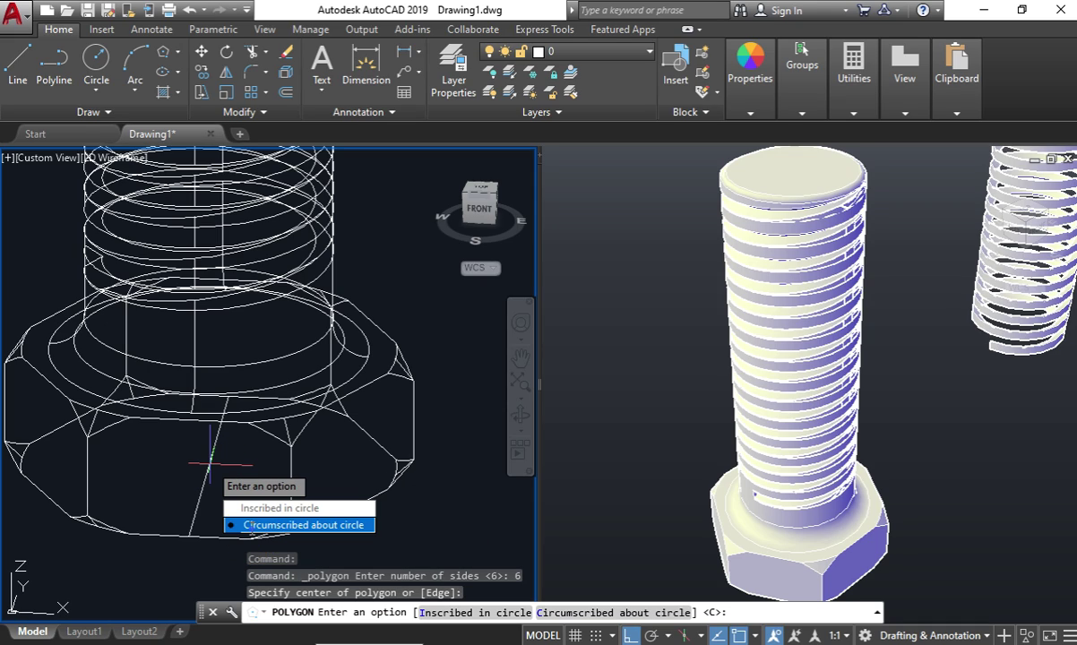
left_click(249, 525)
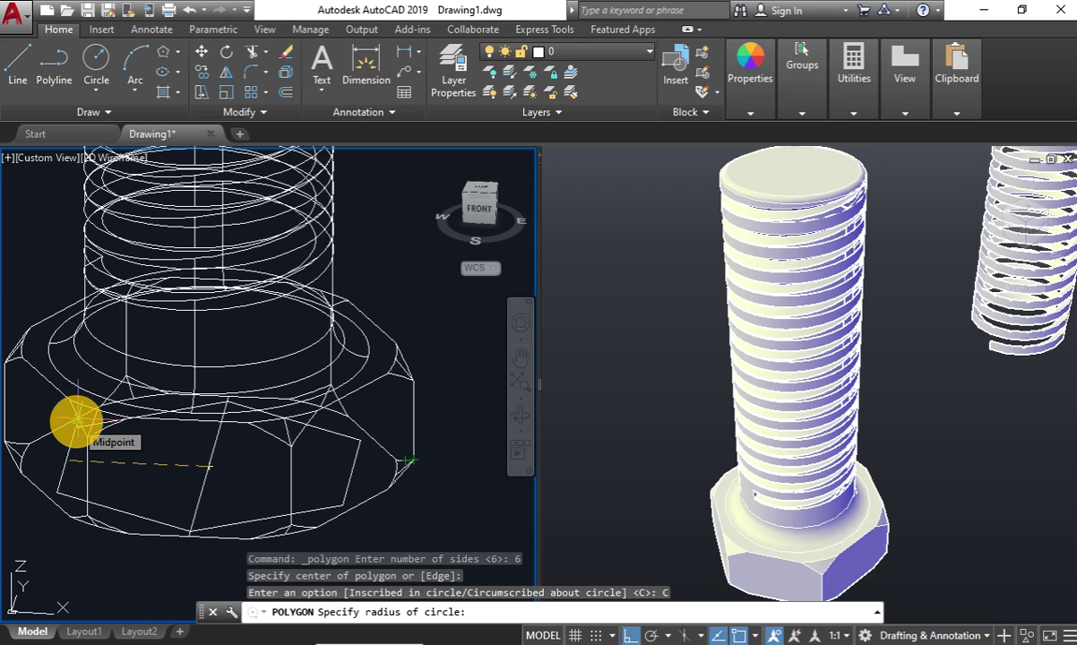
left_click(78, 417)
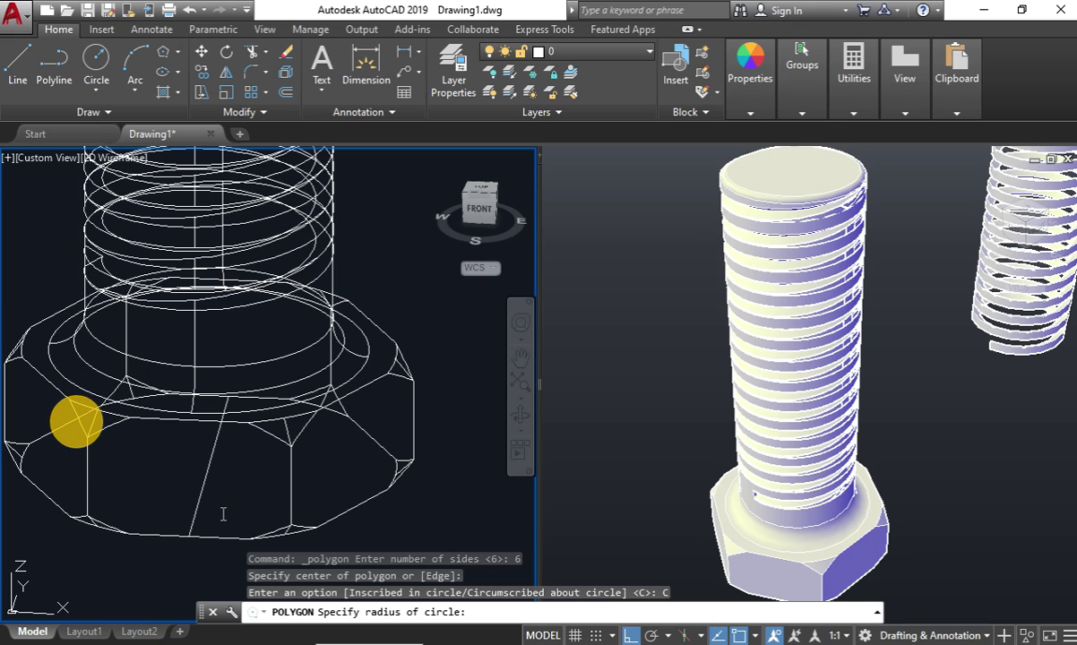
key("Escape")
Drag the UCS icon's origin grip to a new point, creating an Unnamed UCS.
scroll(230, 280, "down", 5)
left_click(230, 280)
key("Escape")
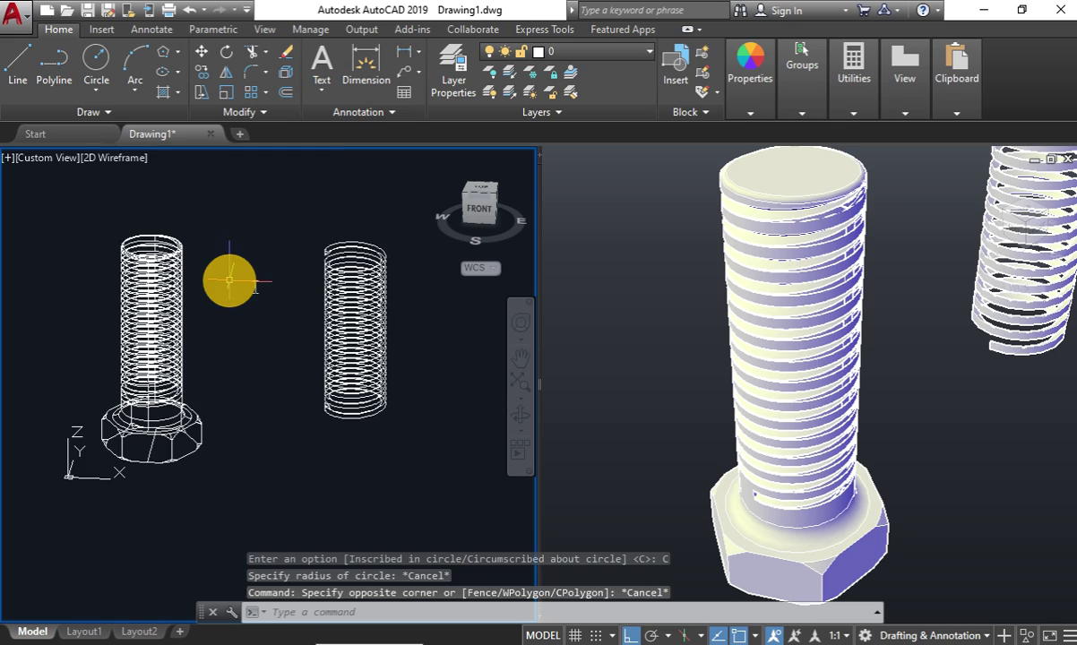
scroll(176, 373, "down", 3)
scroll(143, 367, "up", 2)
left_click(135, 373)
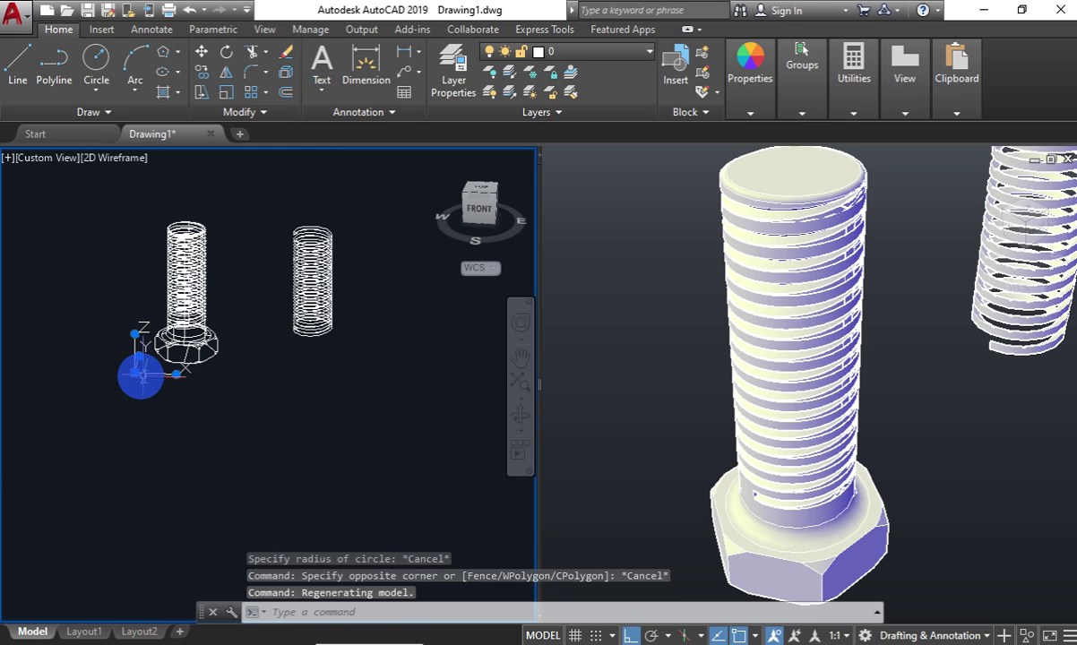
left_click(133, 373)
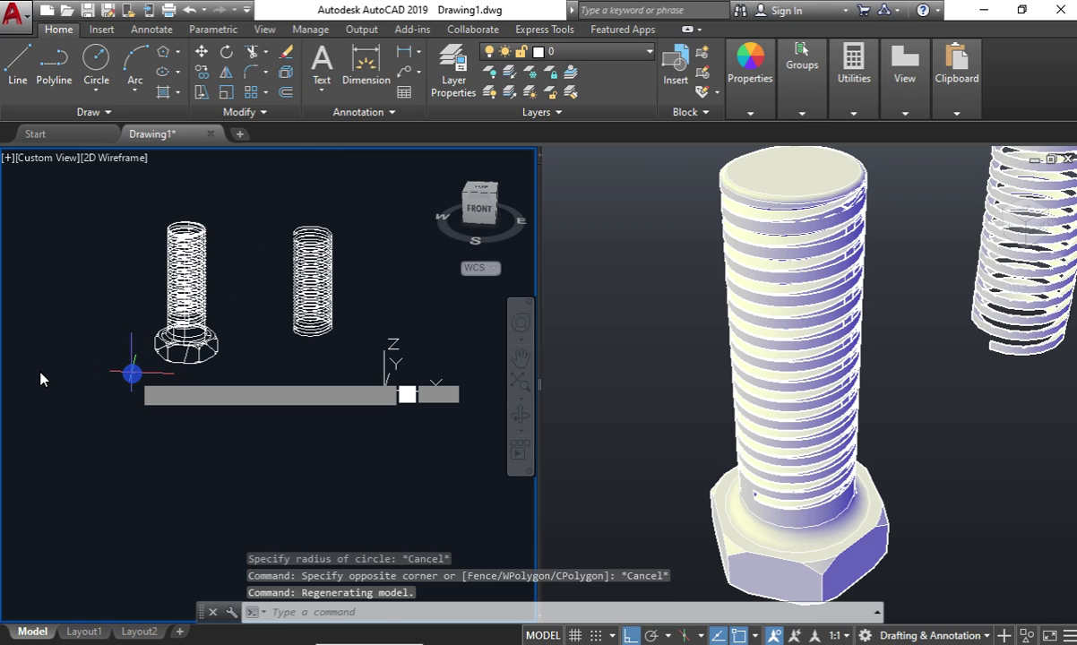
left_click(204, 72)
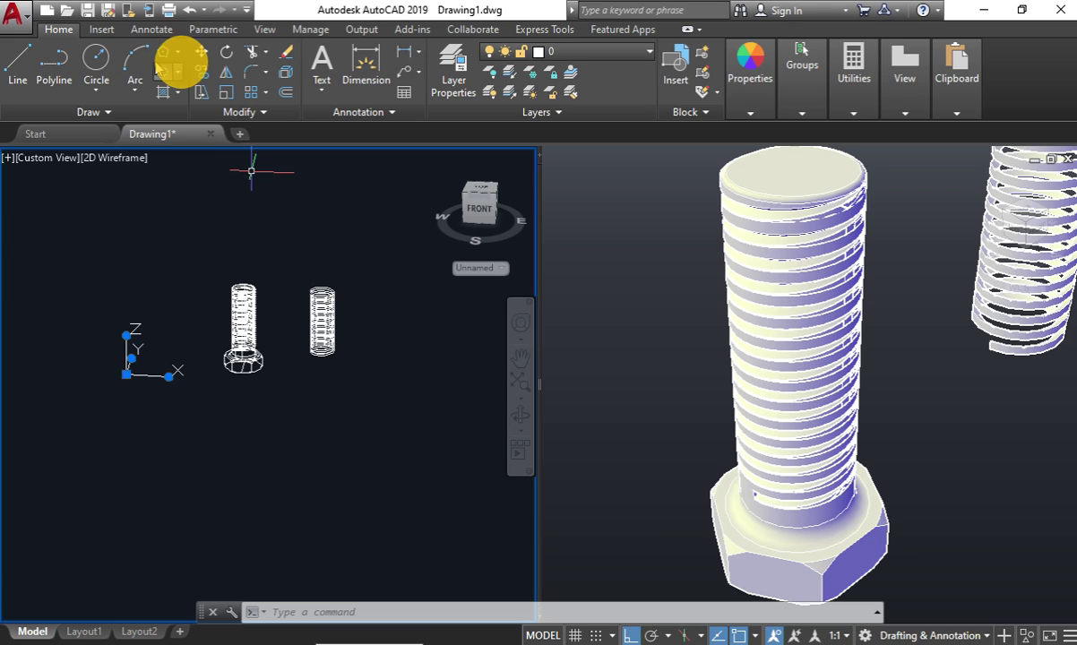
left_click(163, 51)
scroll(258, 368, "up", 8)
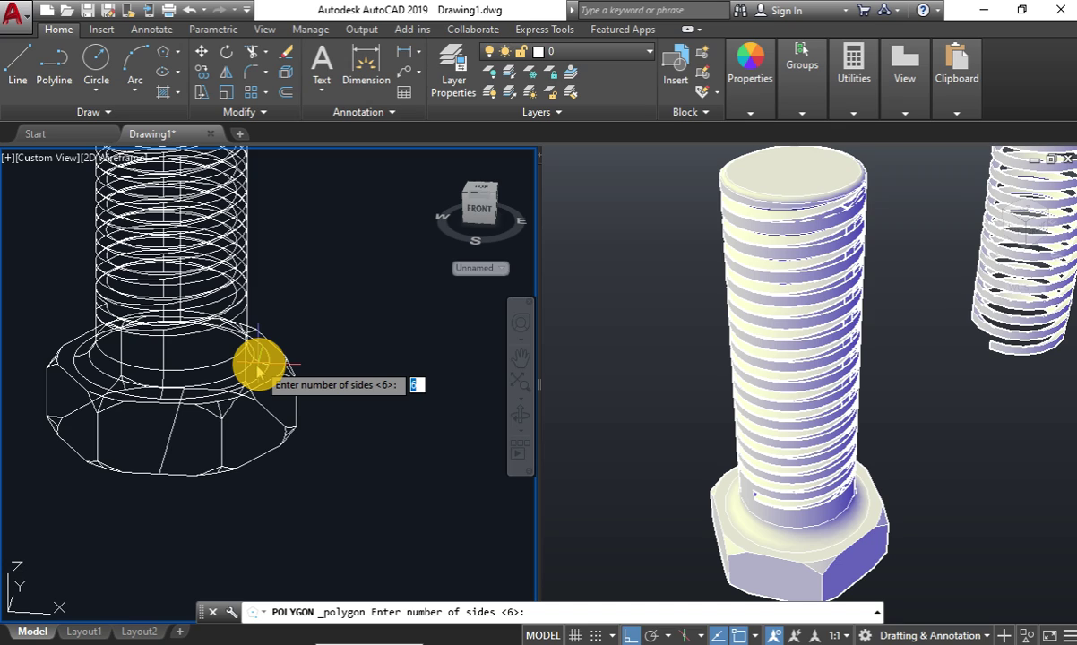
Cancel the polygon and delete the stray line on the hex head face.
key("Escape")
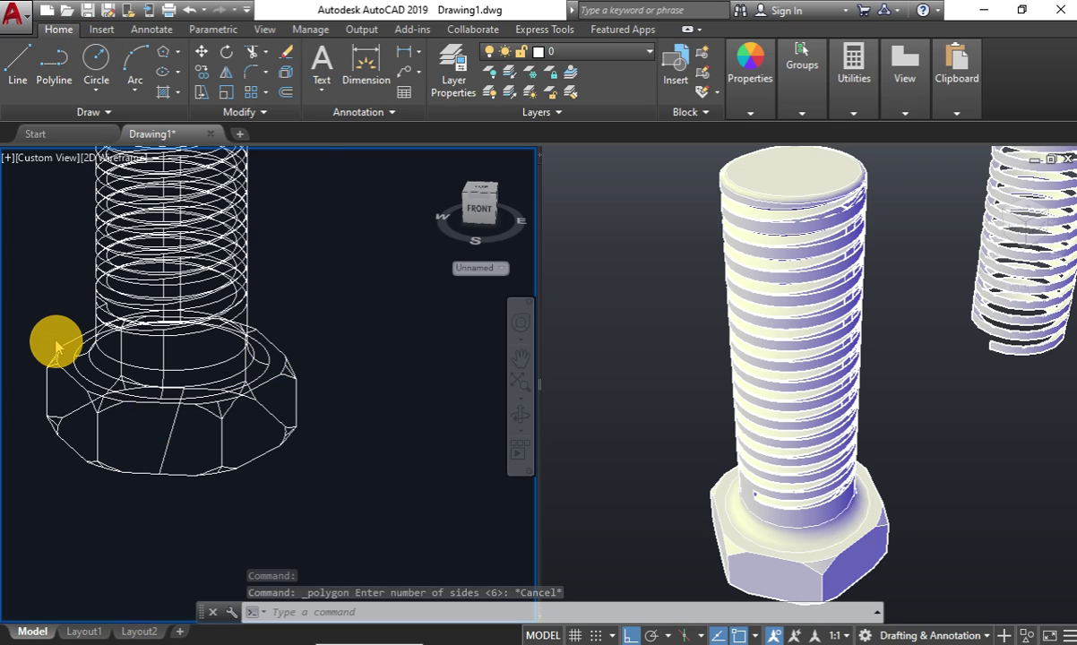
scroll(55, 347, "up", 2)
scroll(56, 349, "up", 2)
scroll(61, 418, "down", 2)
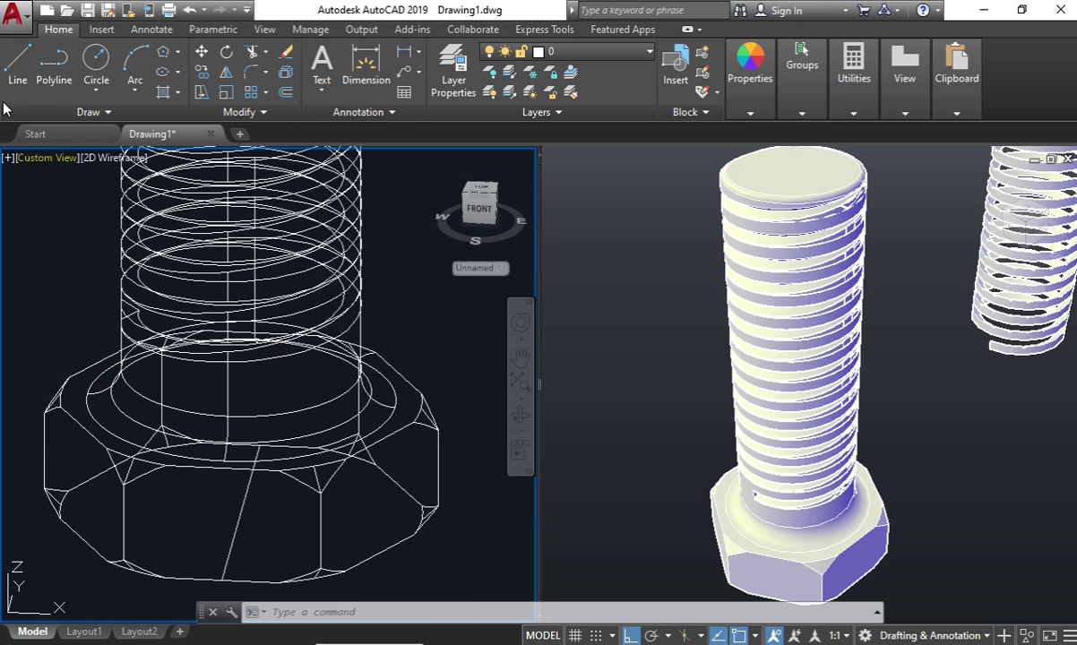
left_click(10, 72)
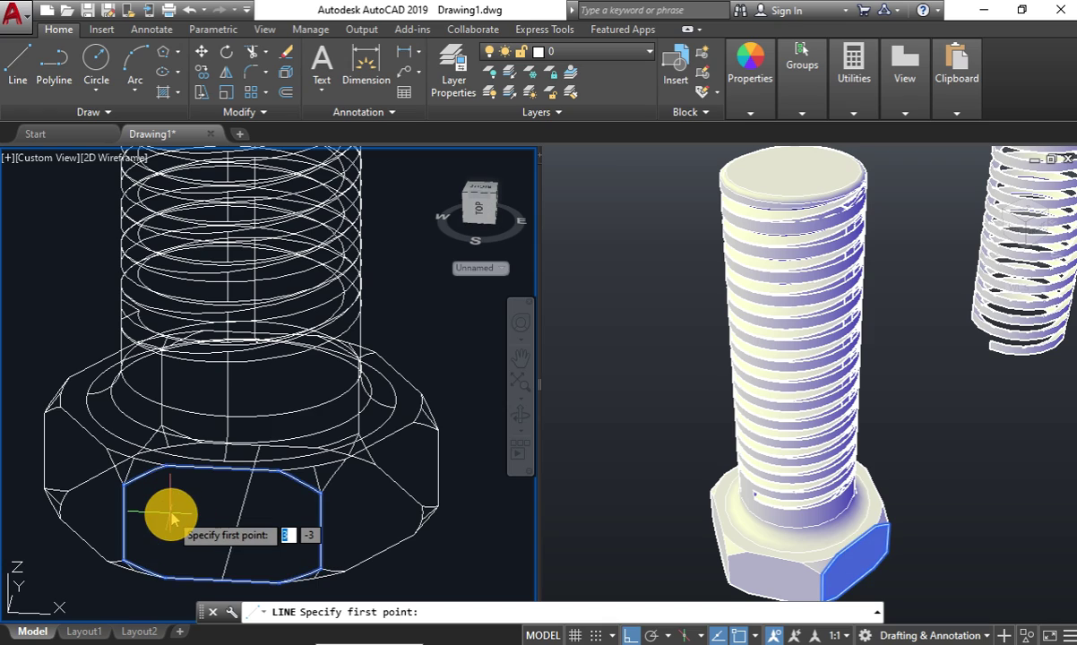
key("Escape")
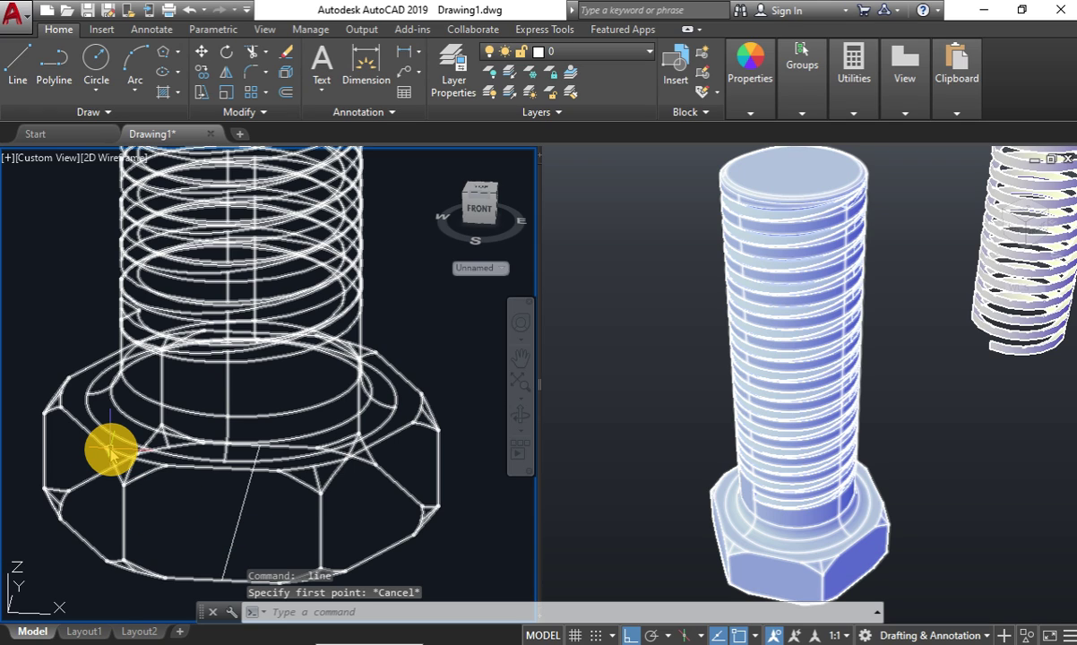
mouse_move(111, 452)
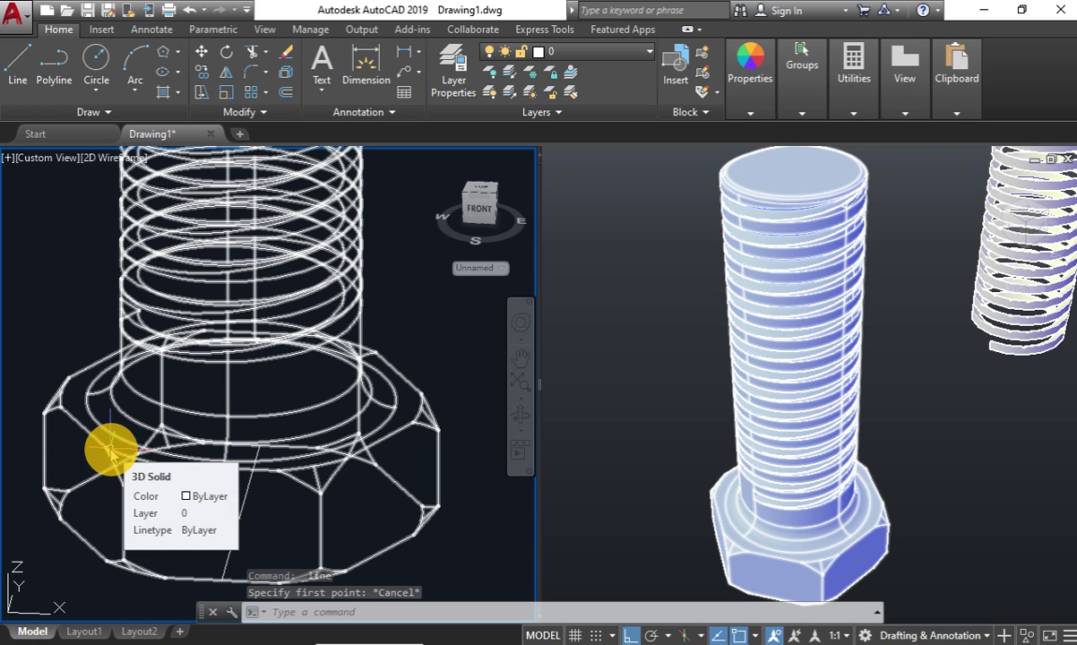
scroll(110, 452, "down", 4)
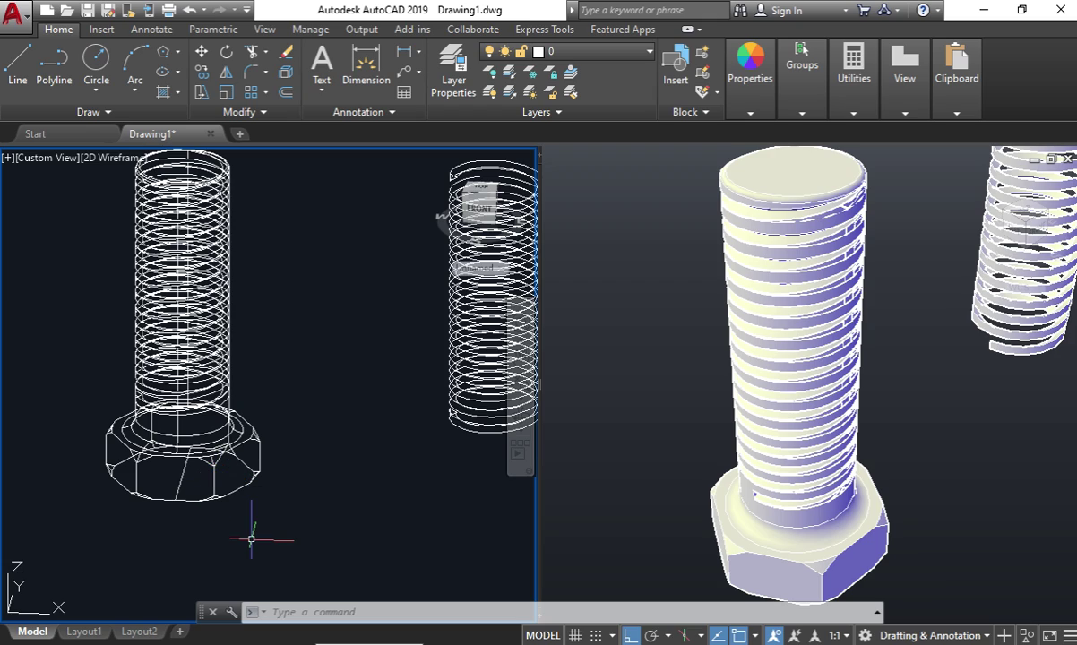
left_click(180, 490)
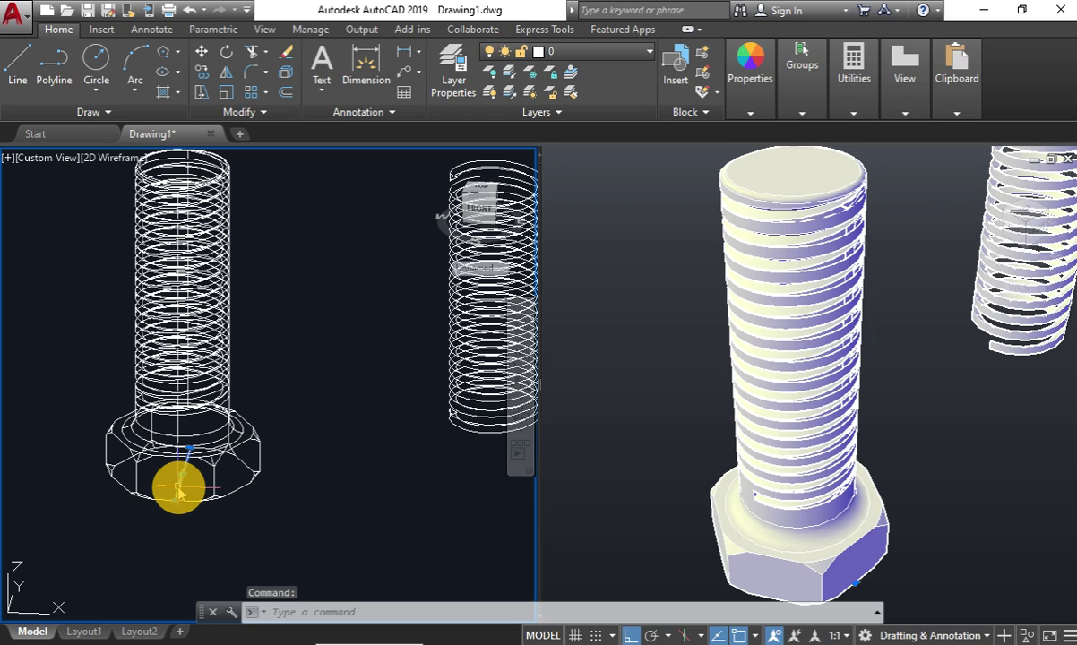
key("Delete")
scroll(115, 492, "up", 4)
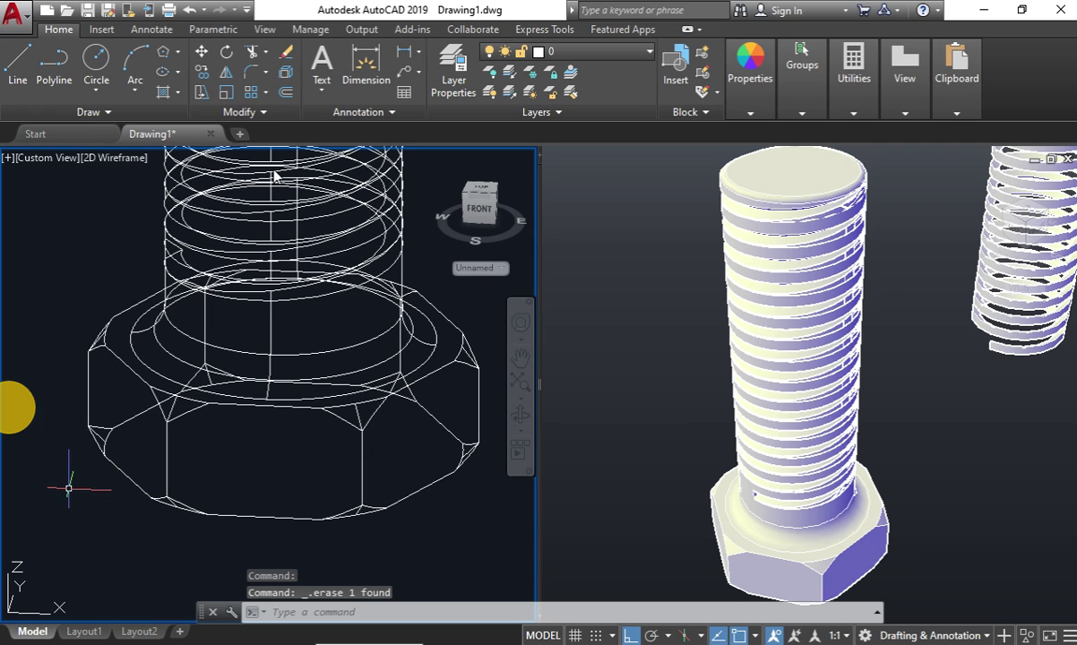
Orbit the wireframe view to show the hex head from another side.
left_click(521, 415)
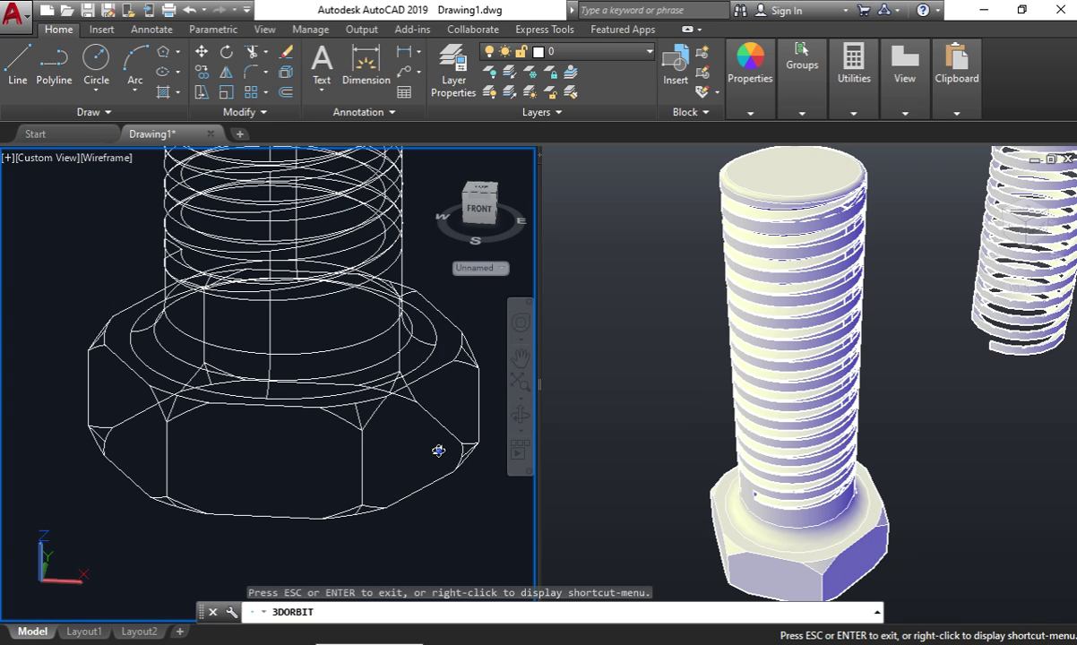
mouse_move(438, 451)
left_mouse_down()
mouse_move(389, 472)
mouse_move(232, 466)
mouse_move(324, 473)
mouse_move(291, 466)
left_mouse_up()
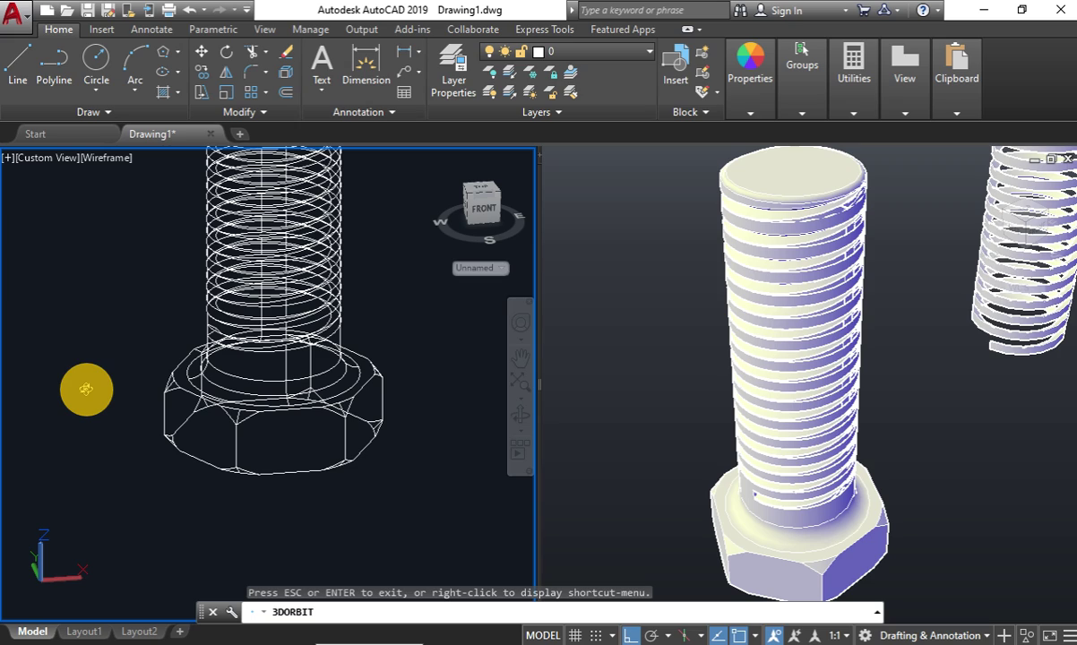
key("Escape")
left_click(17, 63)
left_click(341, 502)
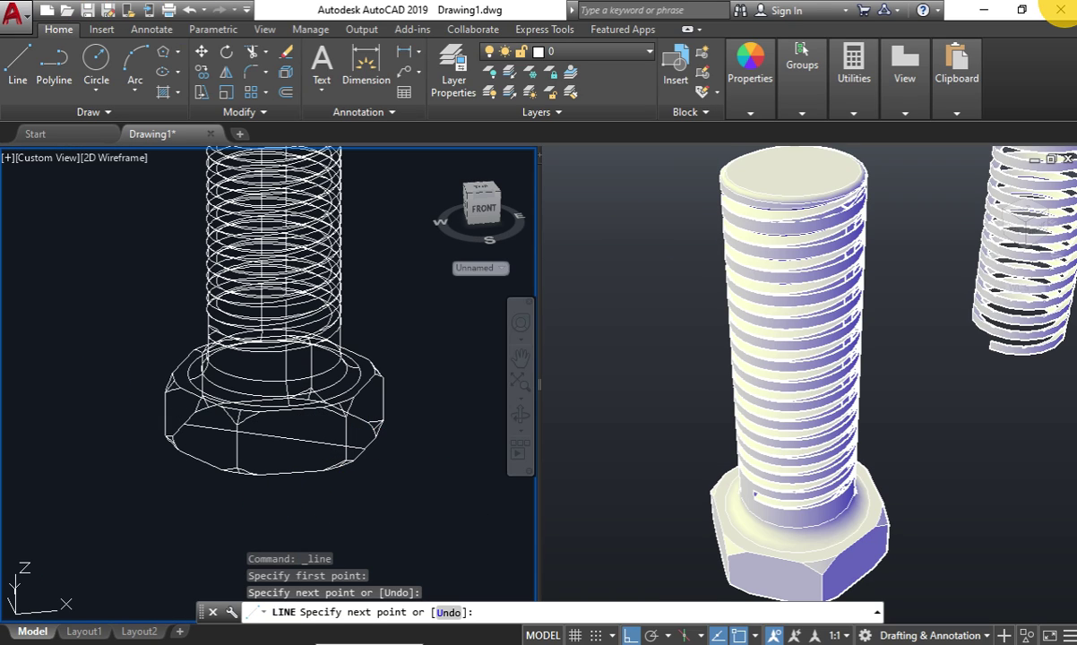
key("Return")
key("Escape")
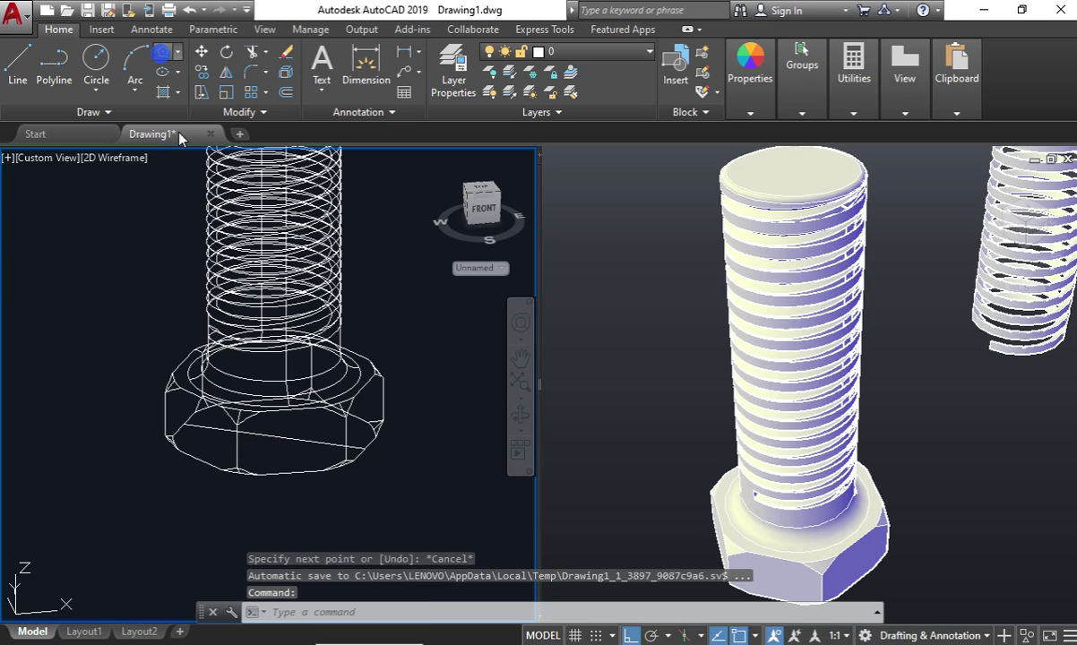
left_click(161, 51)
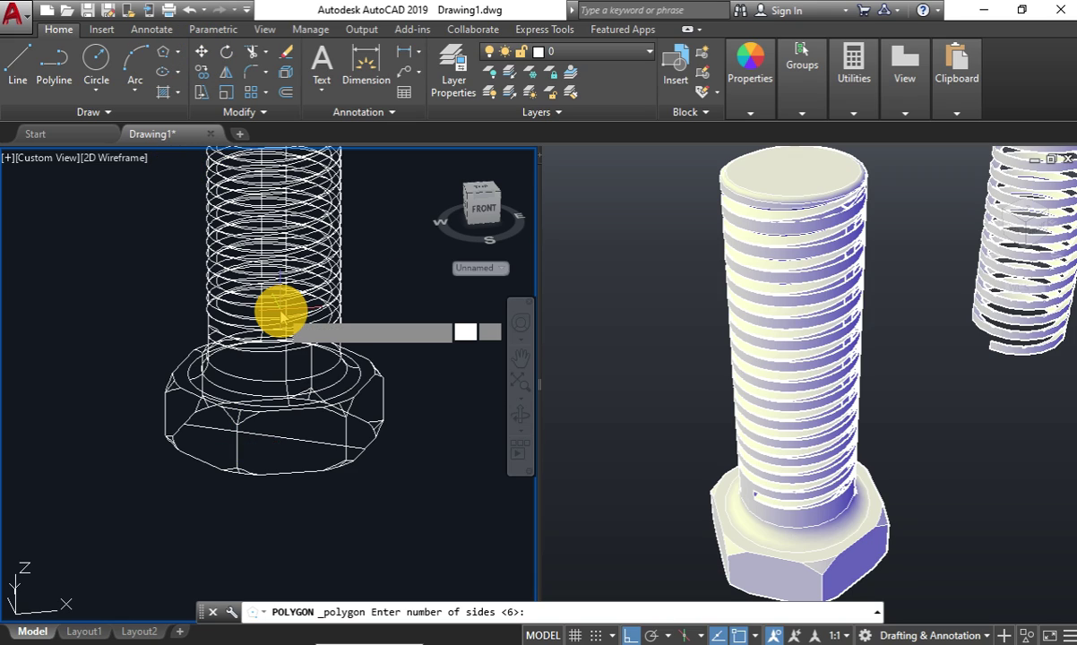
Draw a 6-sided circumscribed hexagon centred at the bolt head's base, sized to the head.
key("Return")
left_click(271, 436)
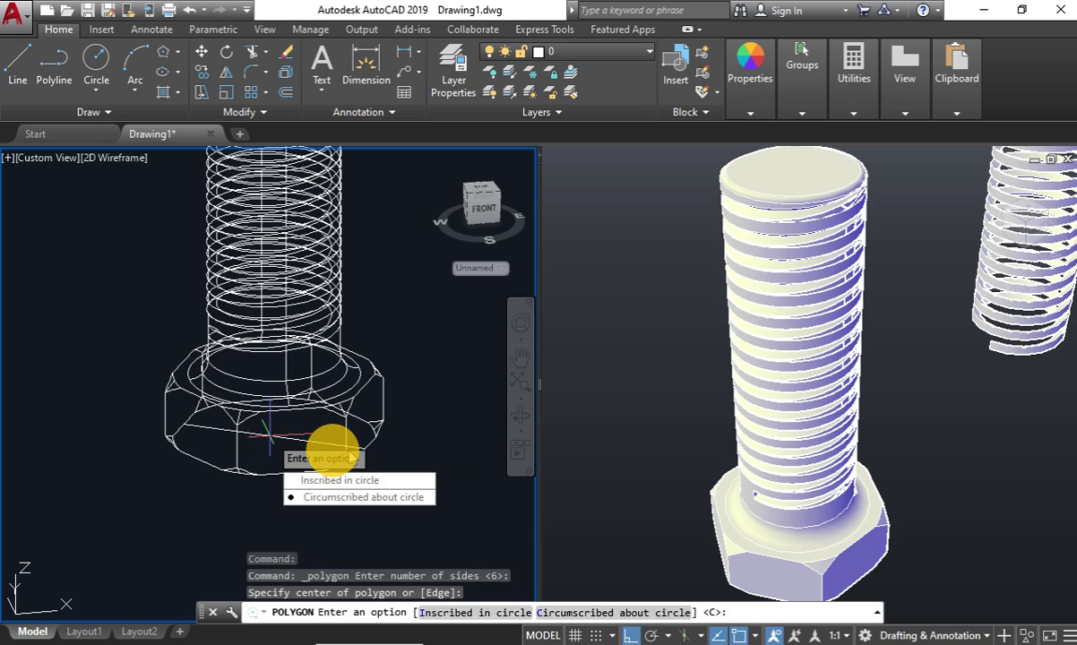
left_click(339, 497)
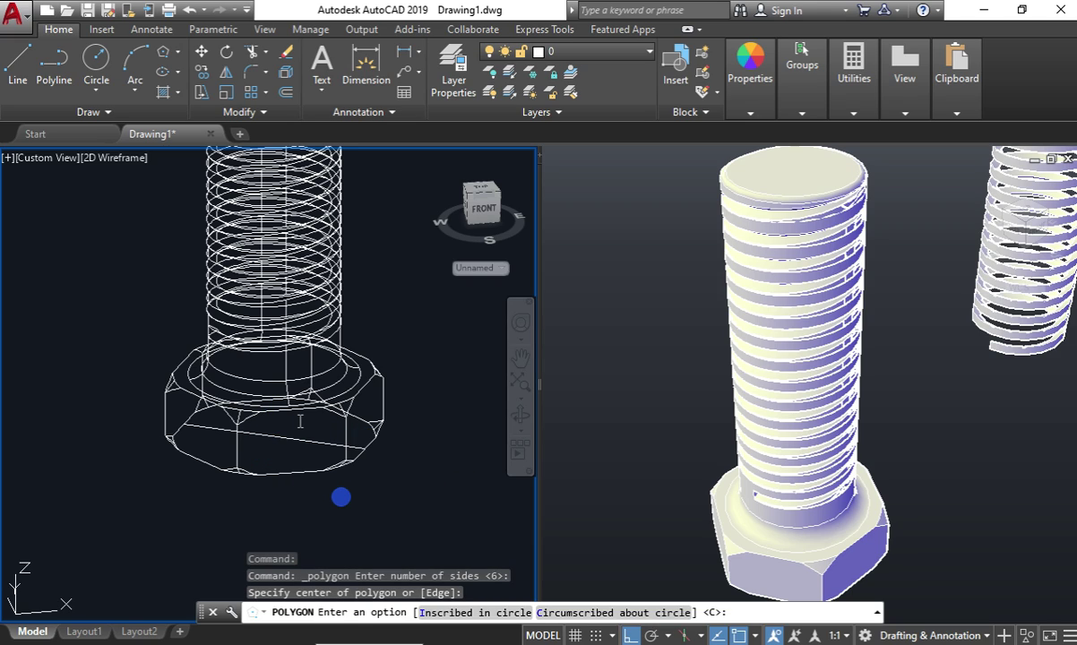
left_click(369, 448)
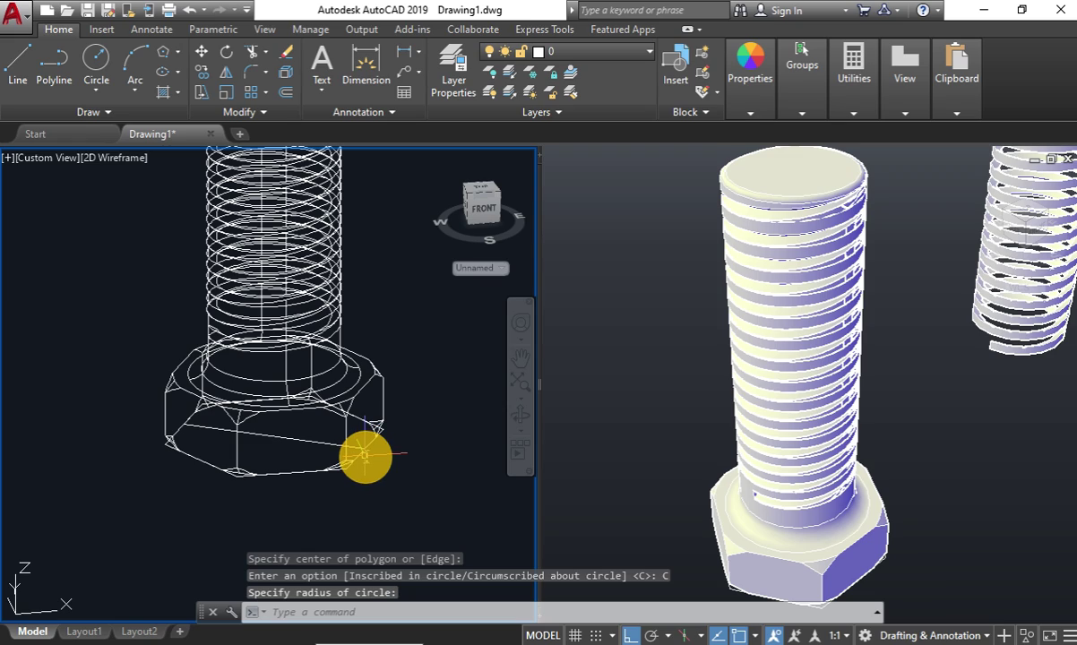
right_click(363, 454)
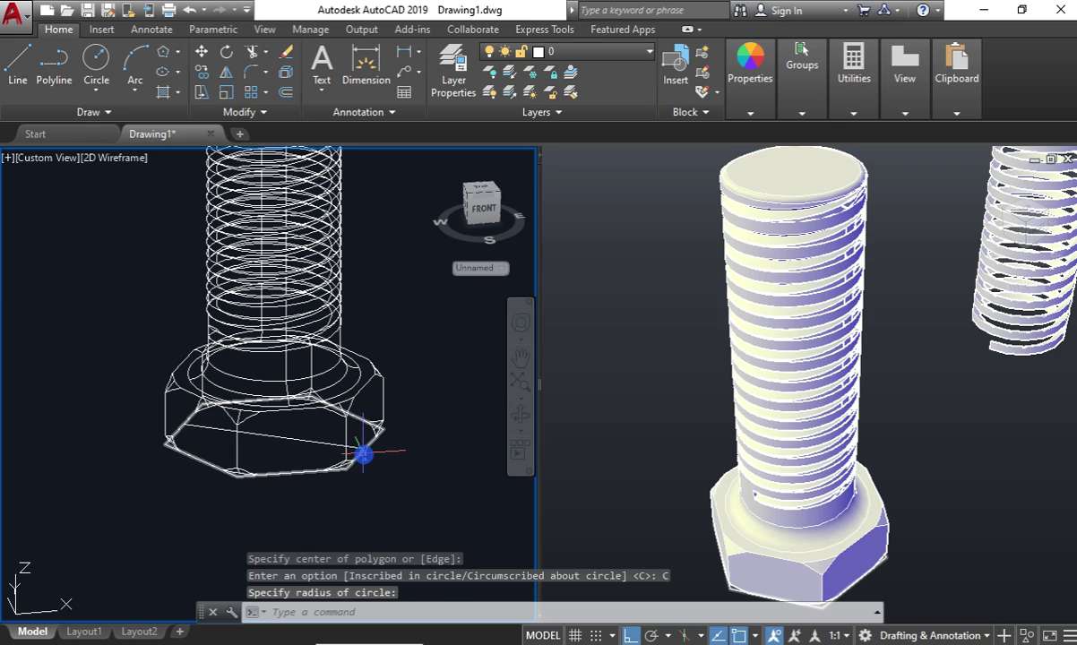
left_click(202, 51)
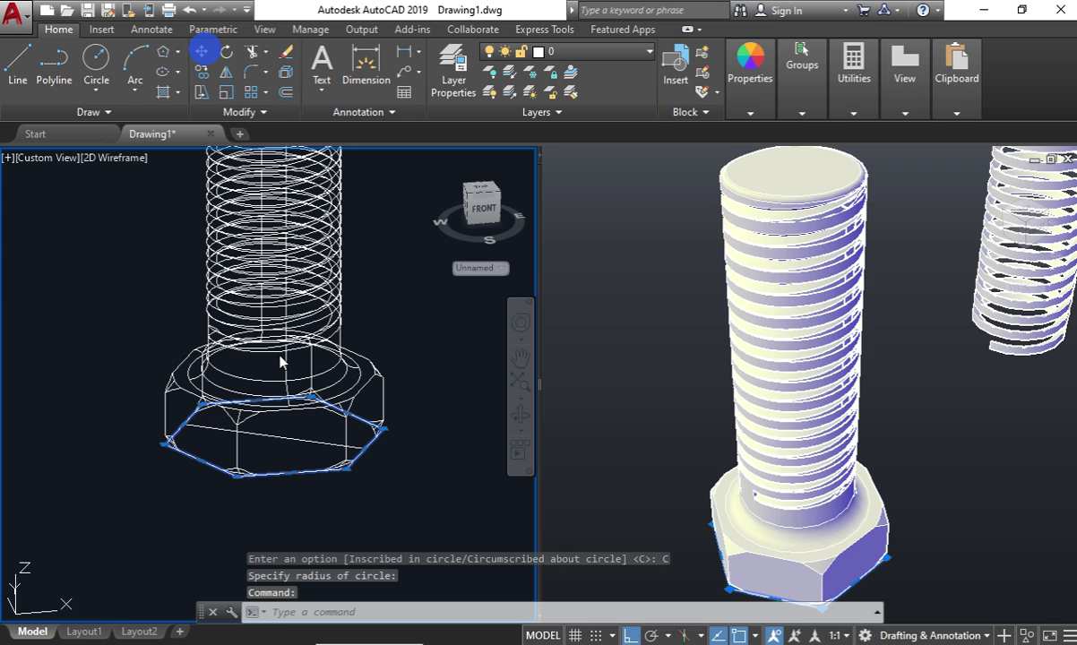
Window-select the hexagon and move it to the left of the bolt.
left_click(108, 356)
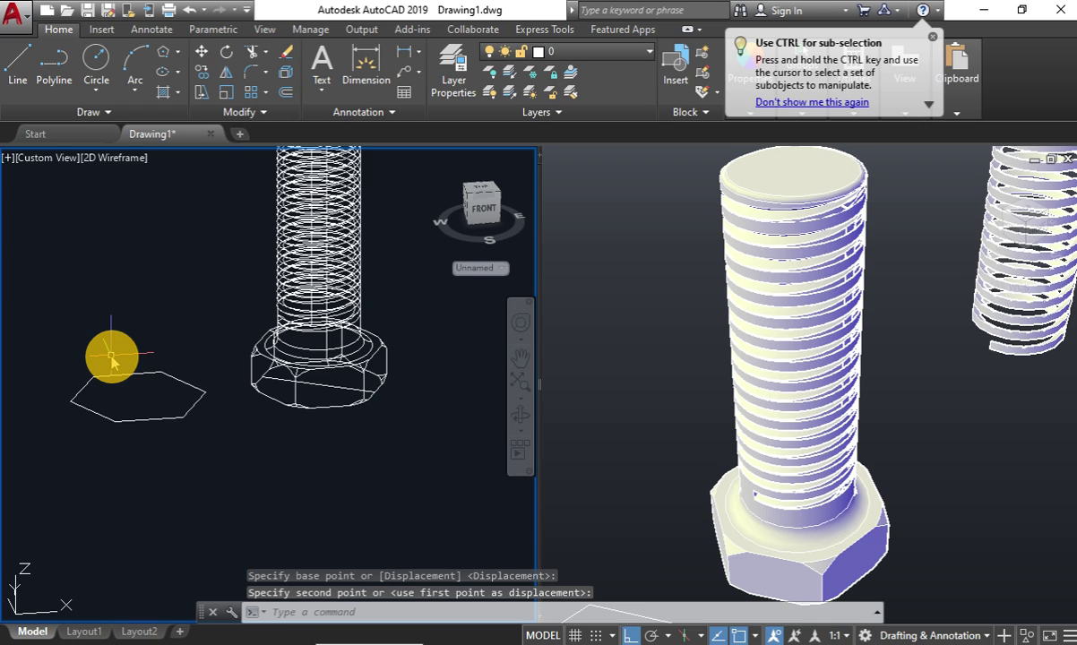
scroll(120, 363, "down", 3)
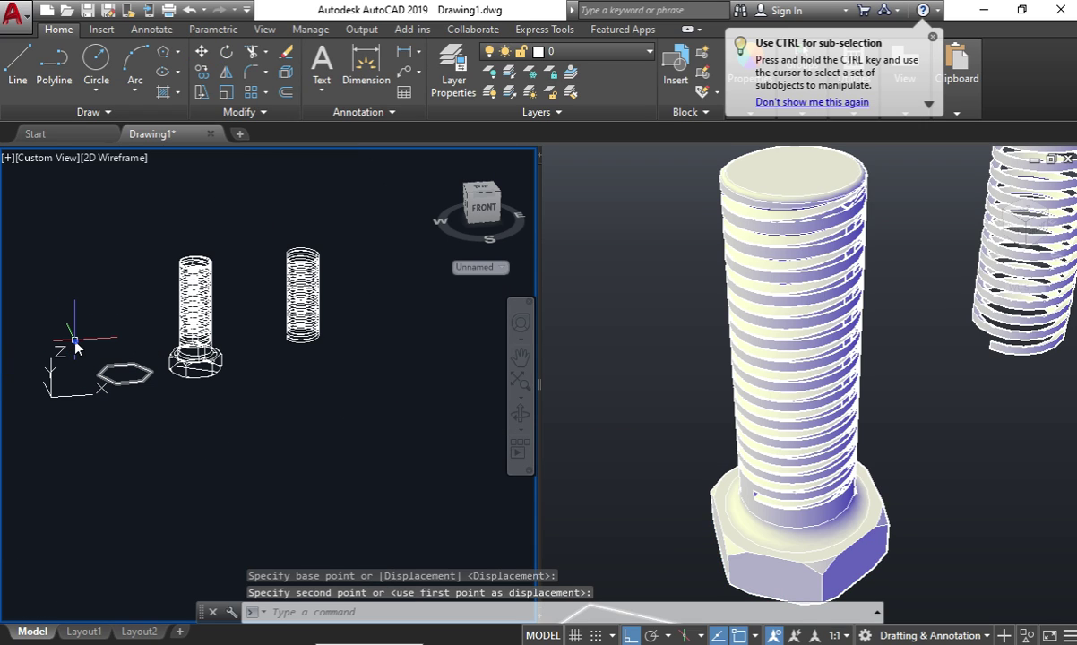
left_click(74, 341)
left_click(168, 409)
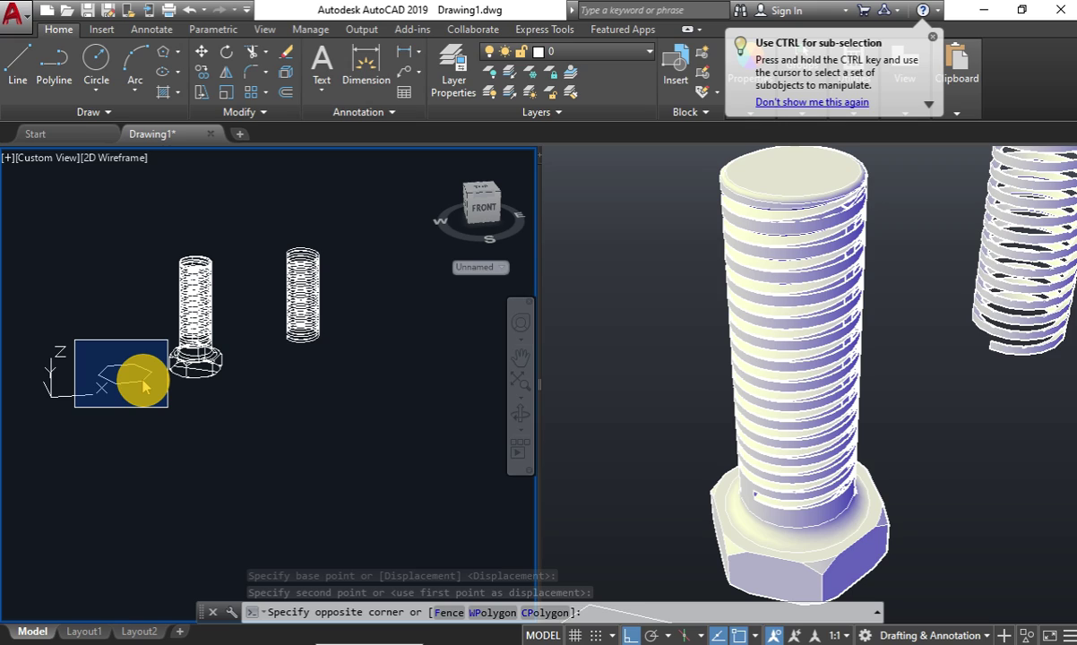
left_click(144, 385)
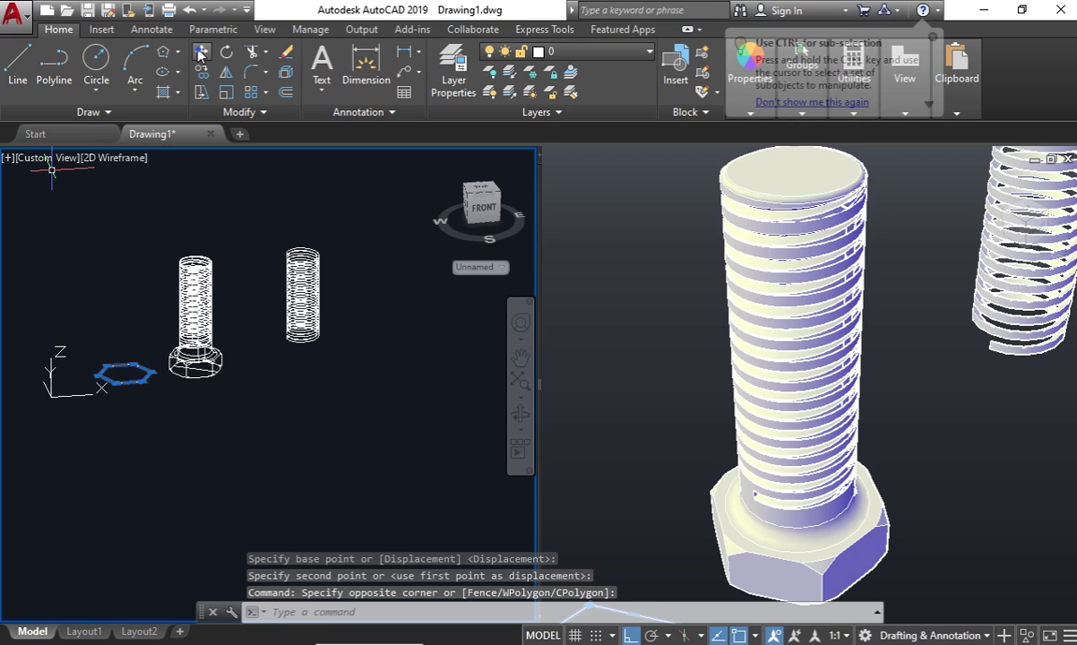
left_click(200, 52)
left_click(113, 363)
left_click(72, 283)
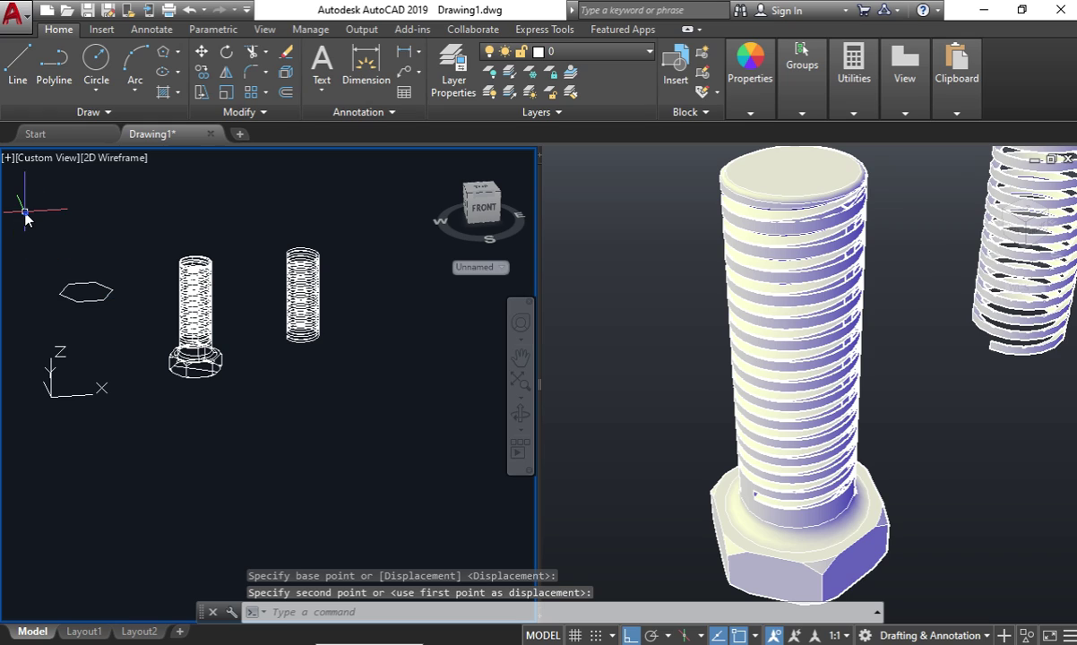
left_click(25, 213)
left_click(130, 328)
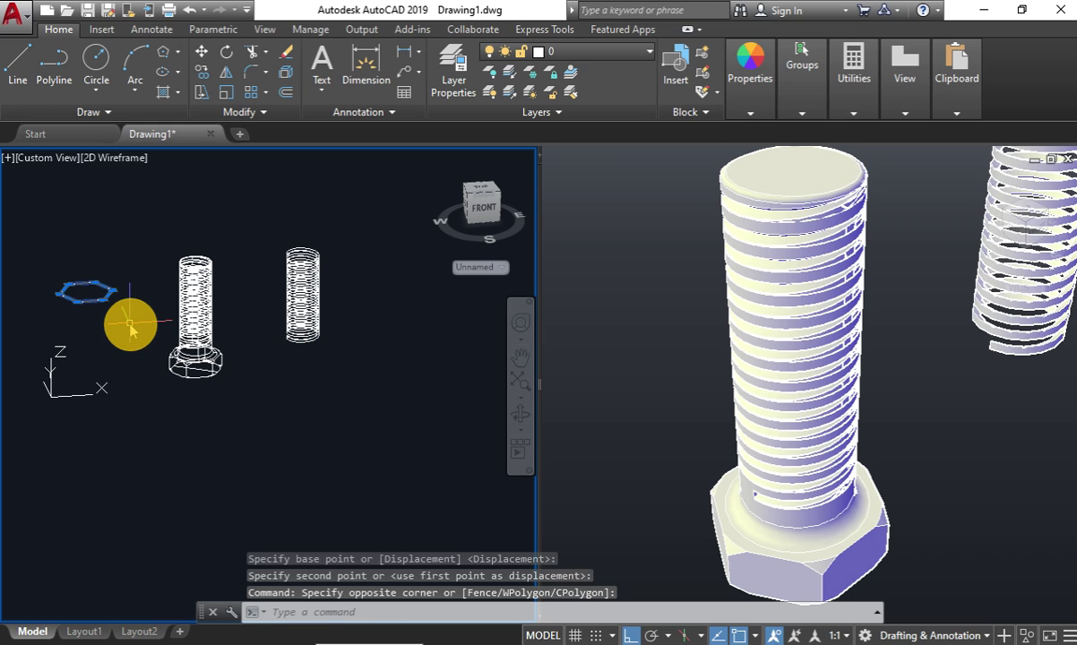
Reset both viewports to the Home view and make the left wireframe viewport active again.
left_click(524, 245)
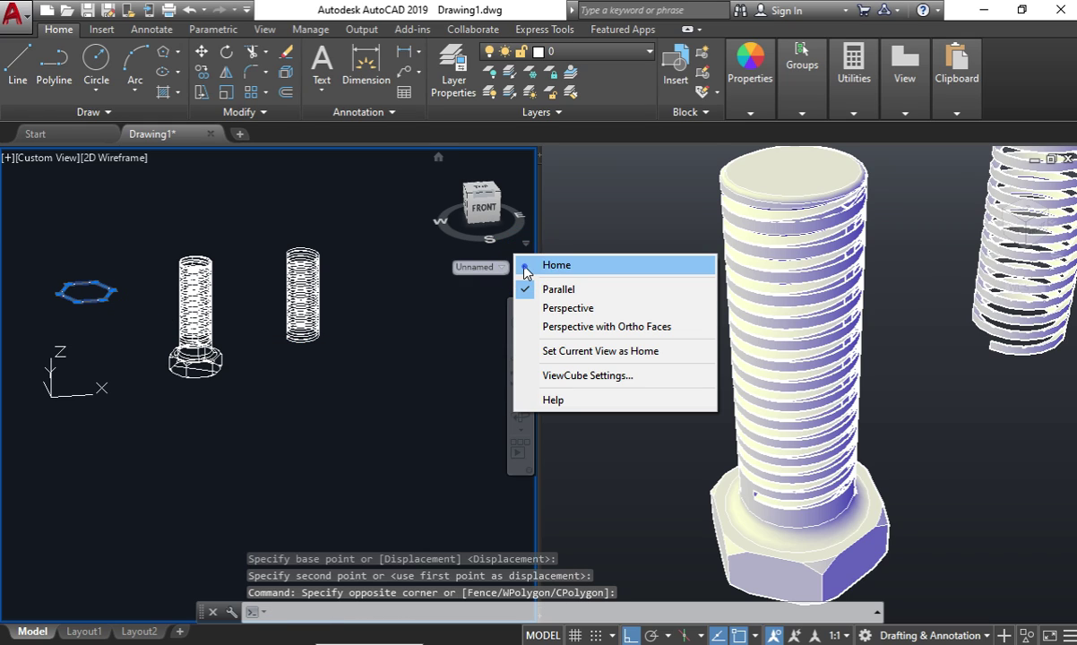
left_click(525, 269)
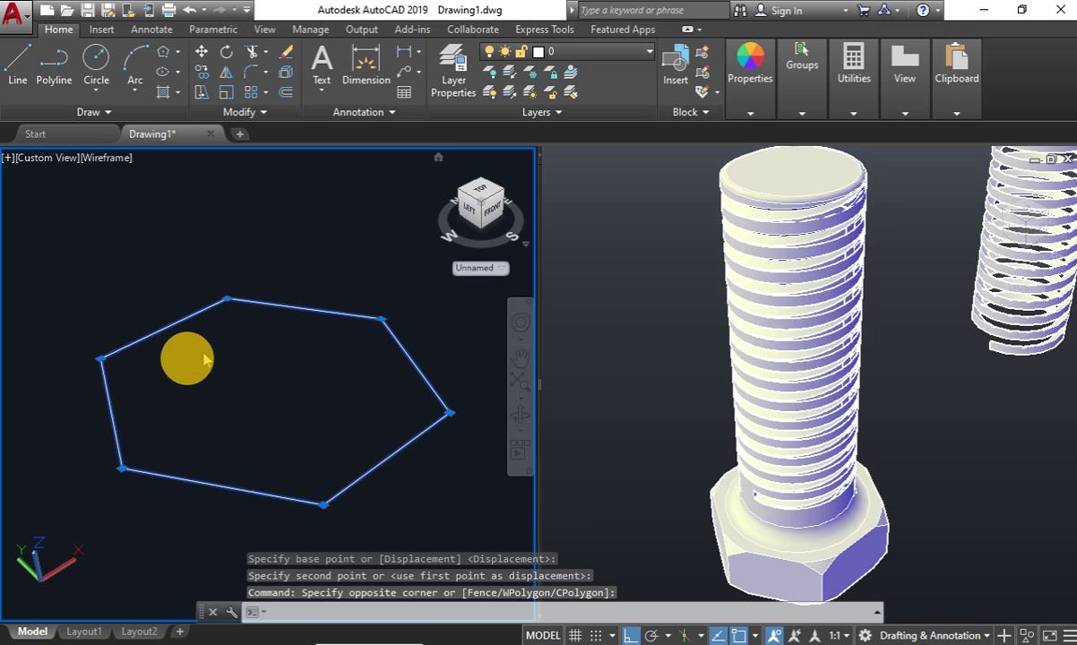
left_click(598, 333)
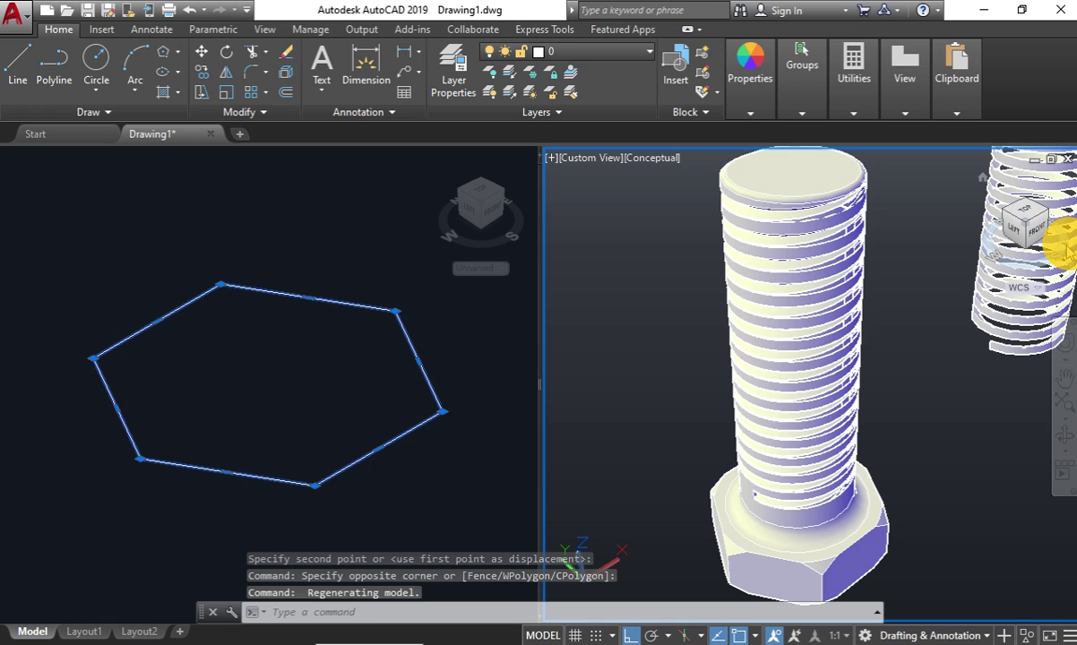
left_click_drag(1065, 249, 1067, 275)
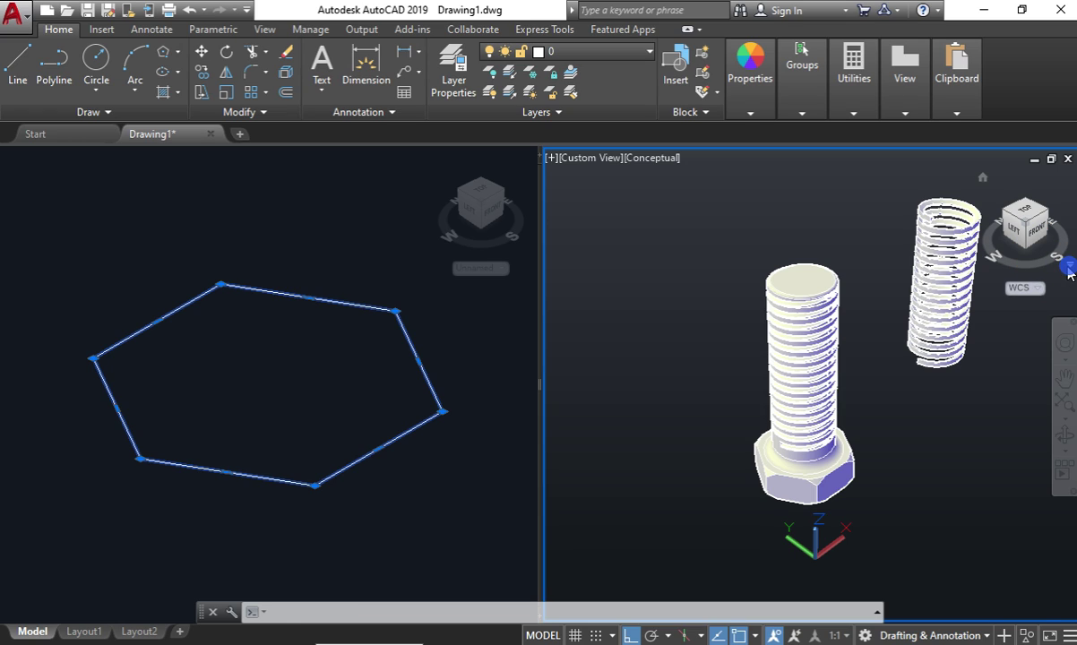
left_click(1069, 267)
left_click(990, 280)
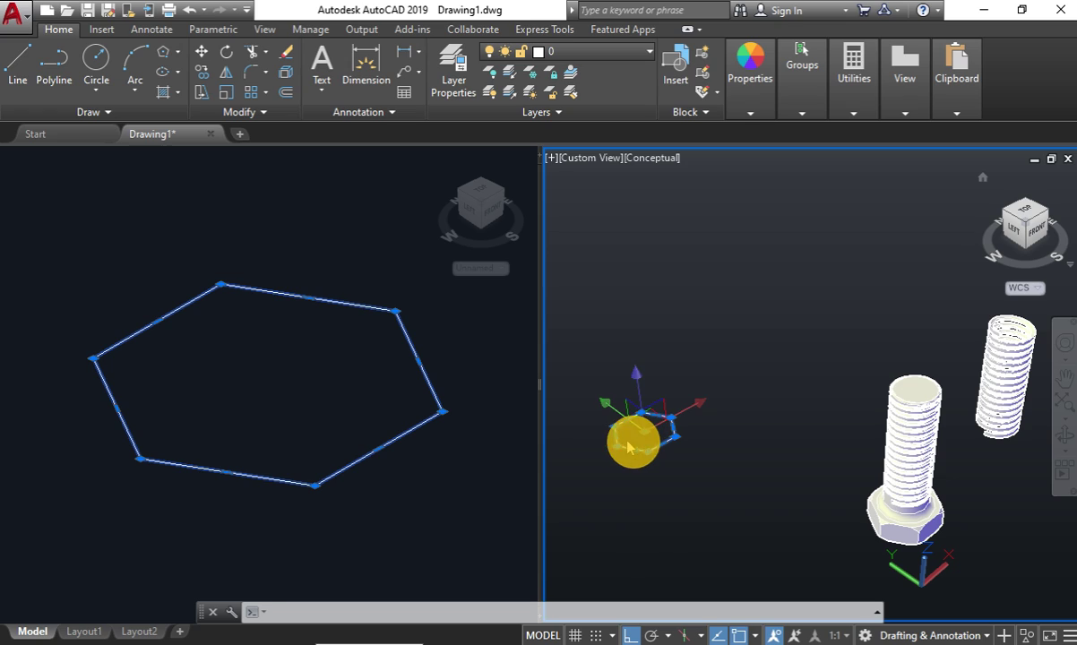
left_click(144, 343)
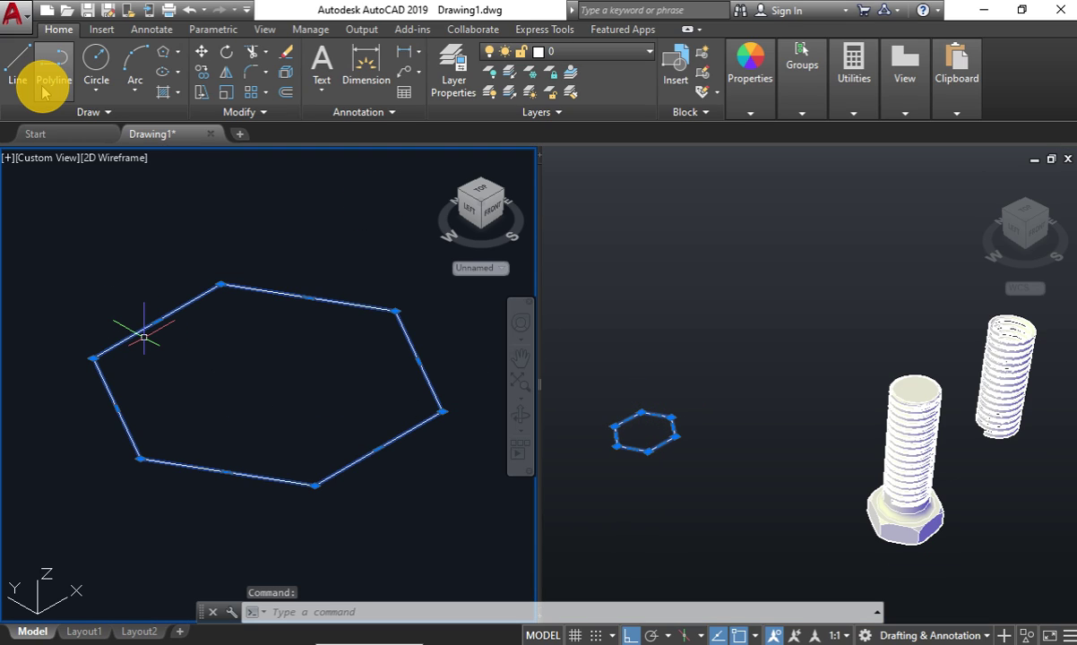
Run EXT on the selected hexagon to extrude it into a solid nut blank.
type("ext")
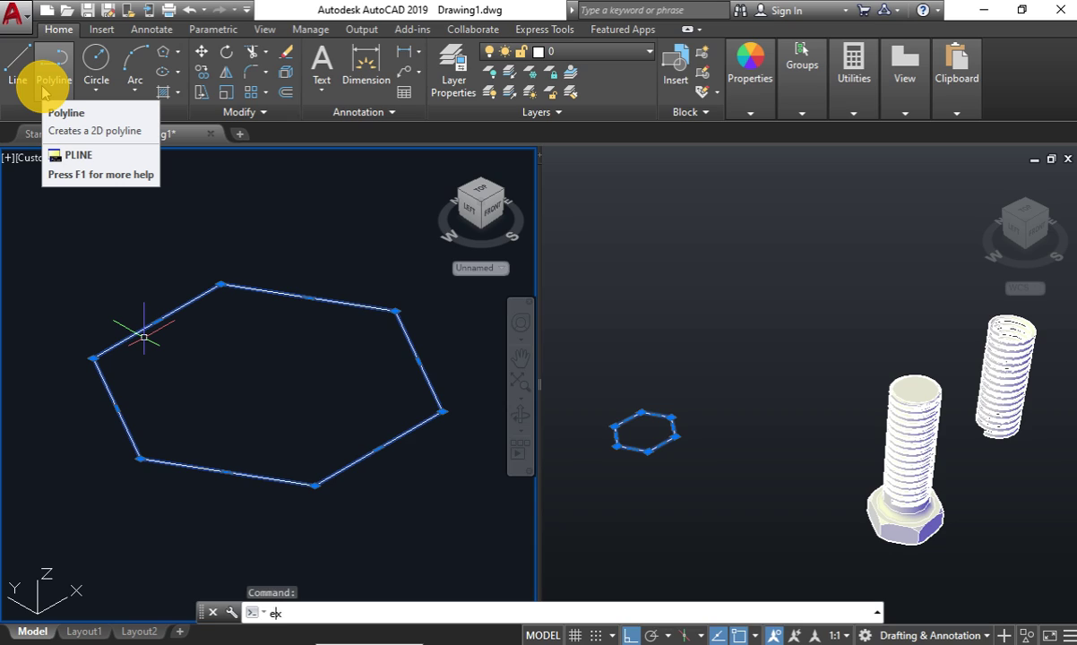
key("Return")
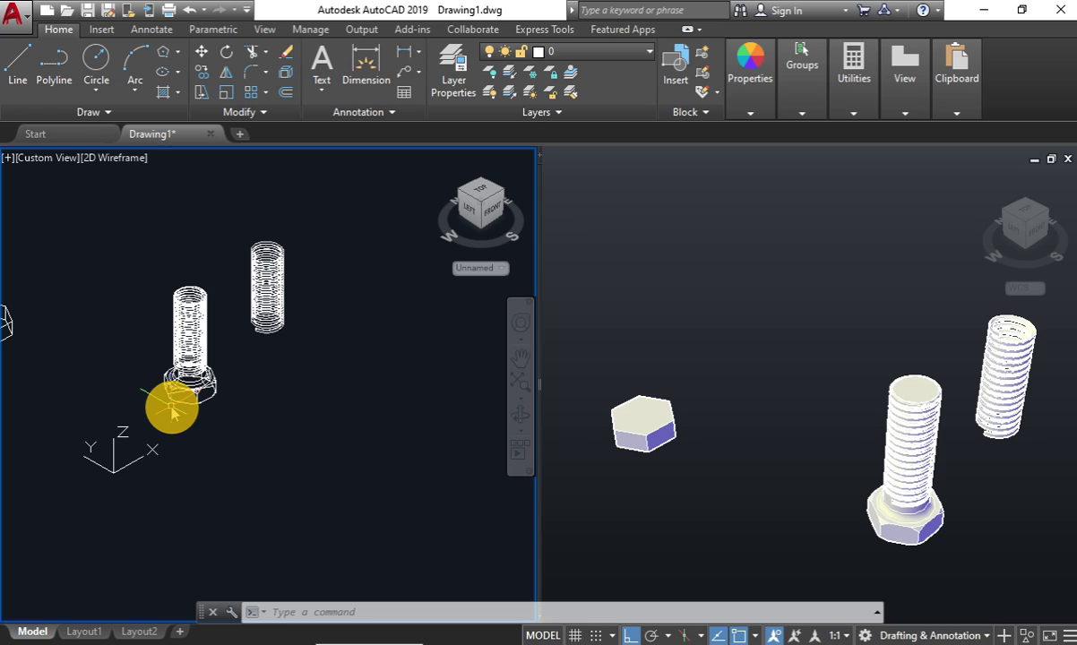
Stretch the prism's top grip upward along +Z to make the nut blank taller.
scroll(143, 403, "down", 2)
scroll(121, 402, "down", 2)
scroll(72, 376, "up", 6)
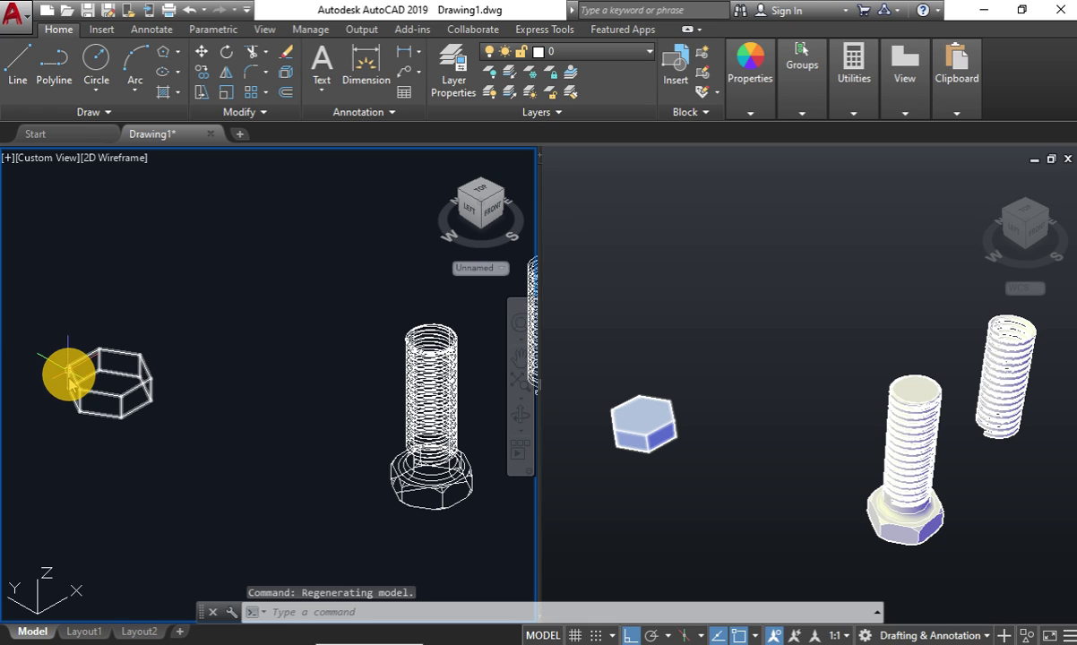
left_click(139, 381)
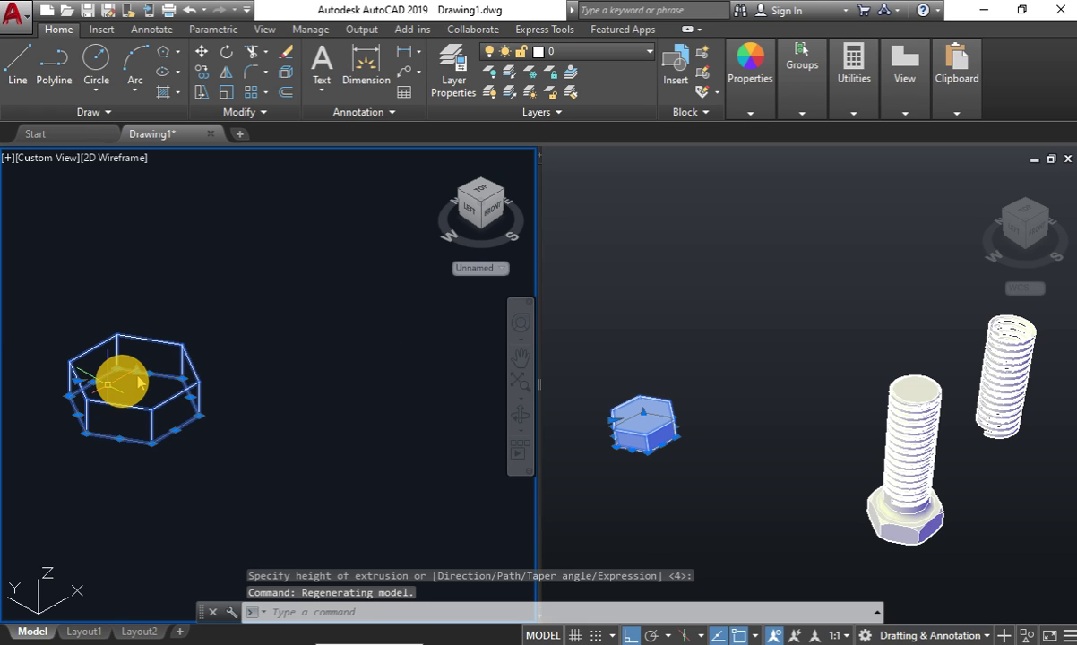
left_click(137, 354)
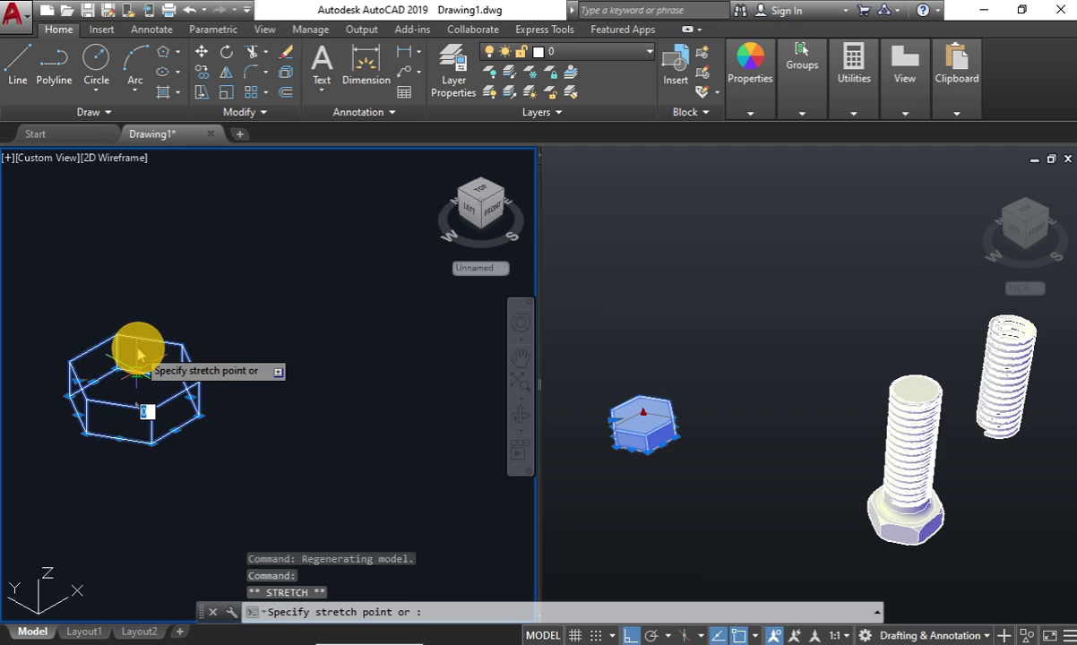
scroll(136, 369, "up", 4)
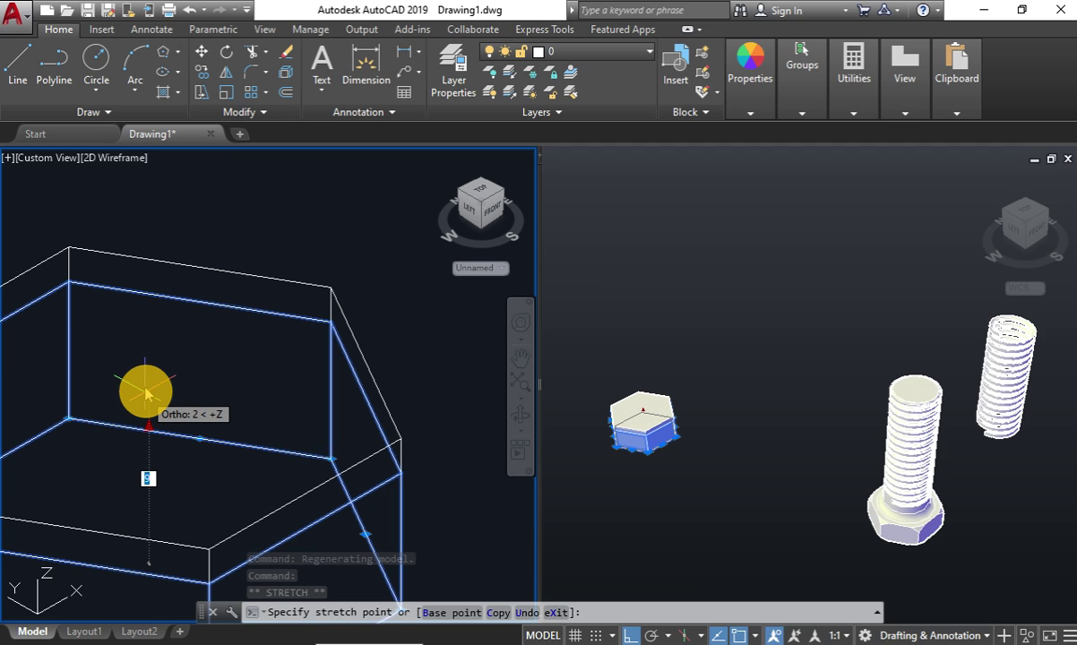
left_click(147, 386)
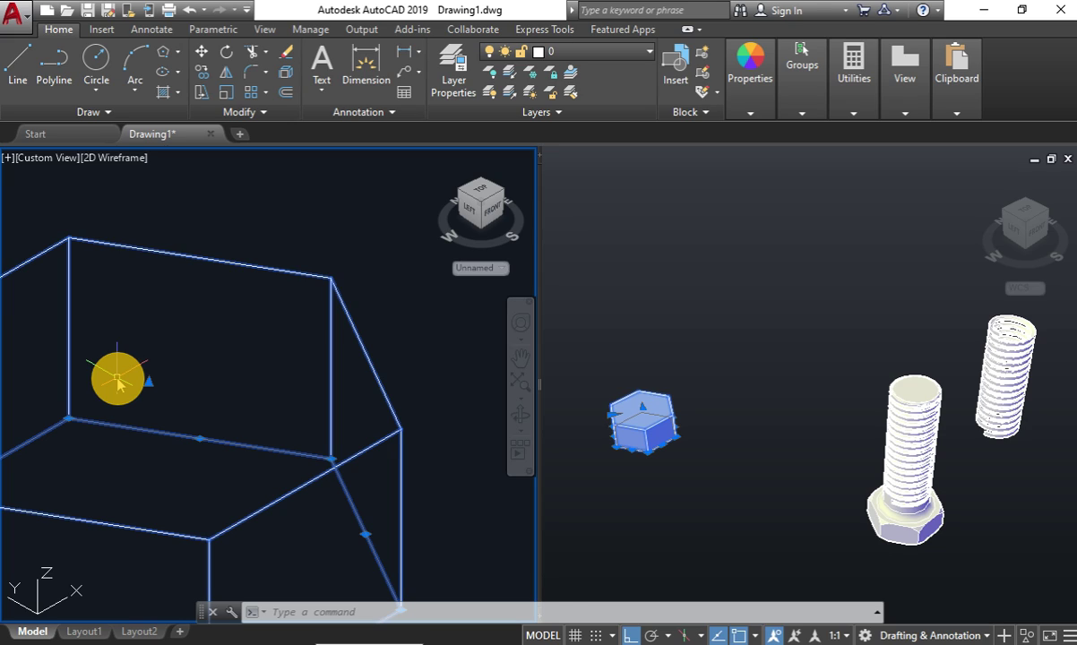
scroll(147, 383, "down", 2)
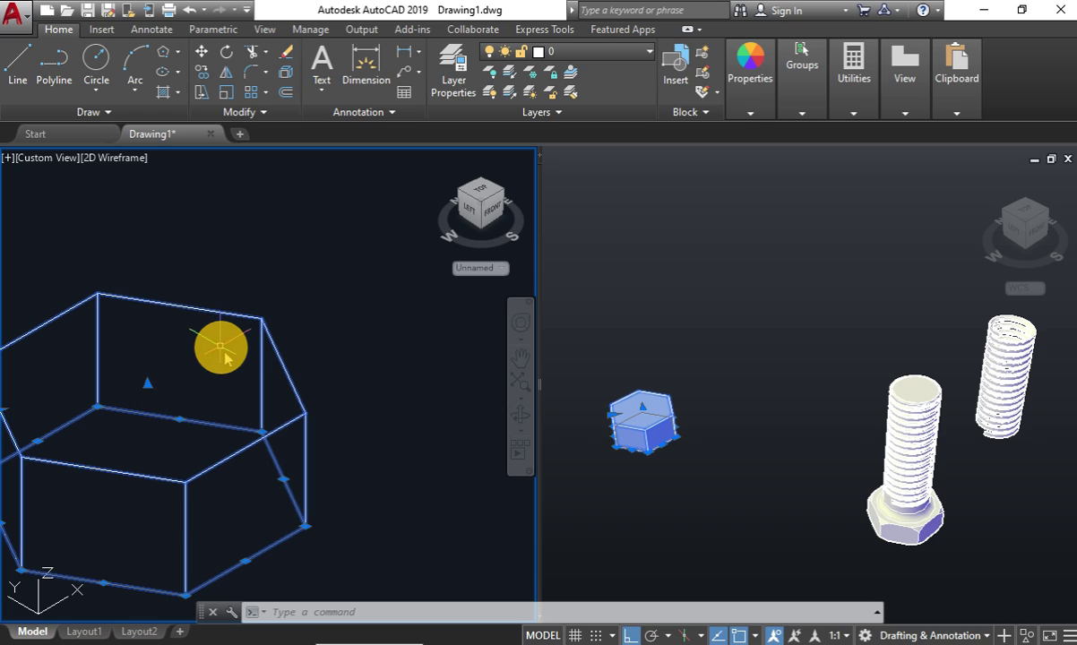
scroll(220, 352, "down", 2)
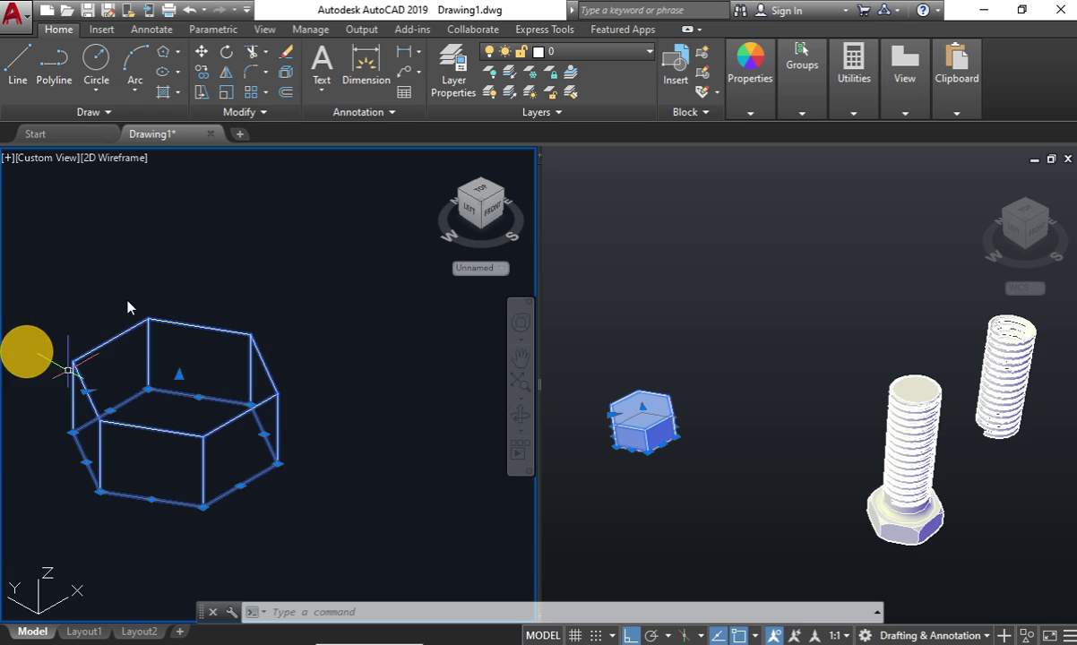
Start a circle beside the prism, then cancel it.
left_click(96, 65)
left_click(320, 385)
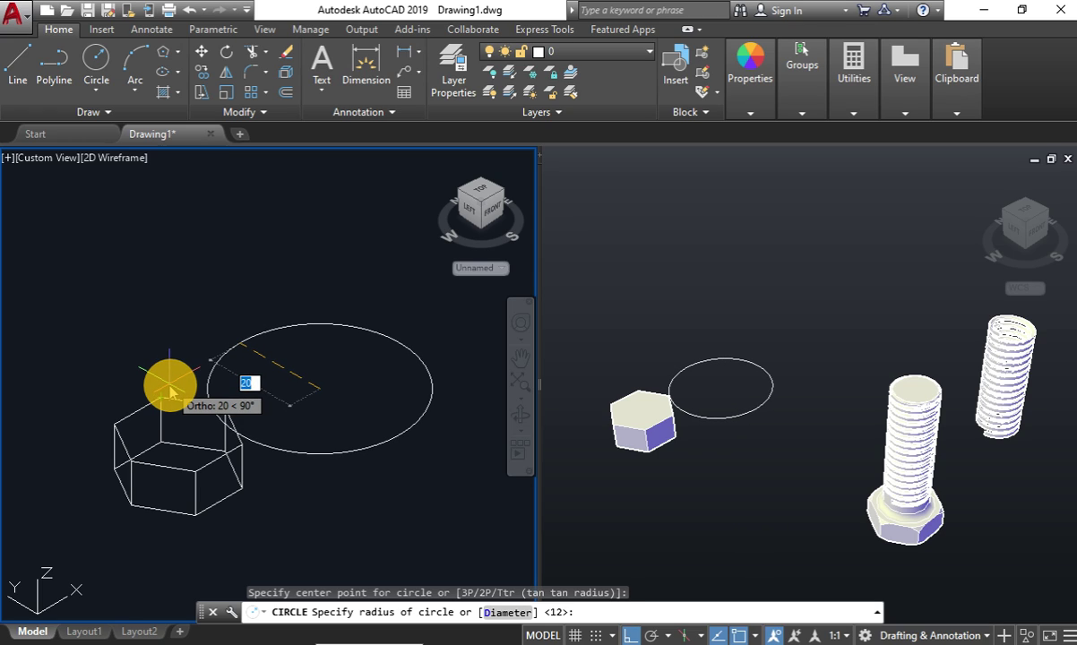
key("Escape")
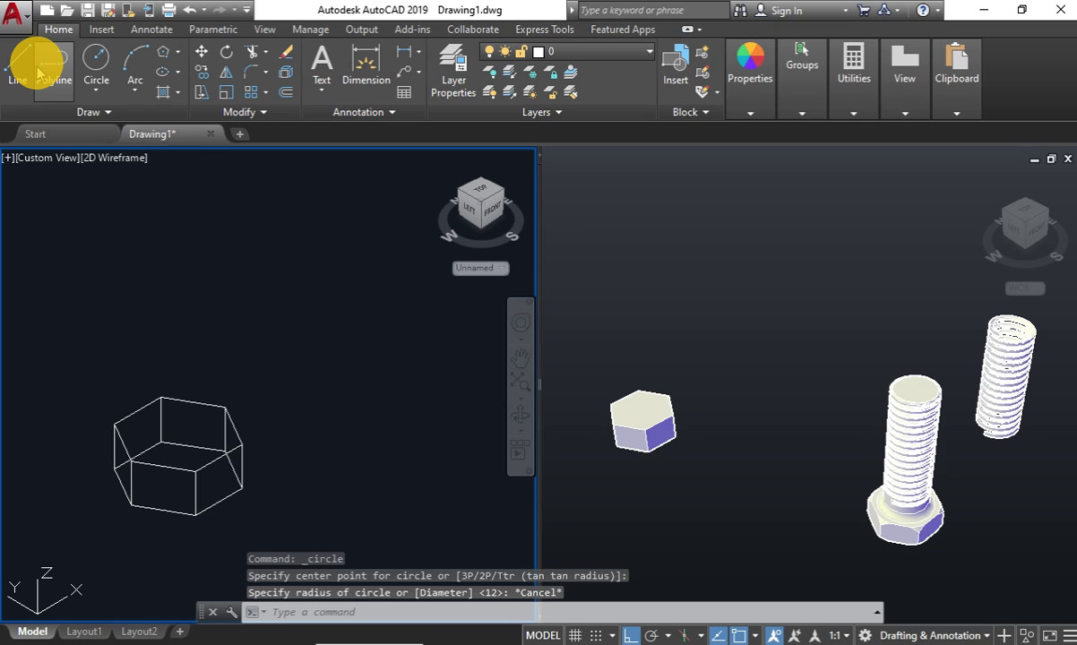
Draw a short two-point polyline on the prism, then zoom in on the bolt shank.
left_click(38, 72)
left_click(237, 448)
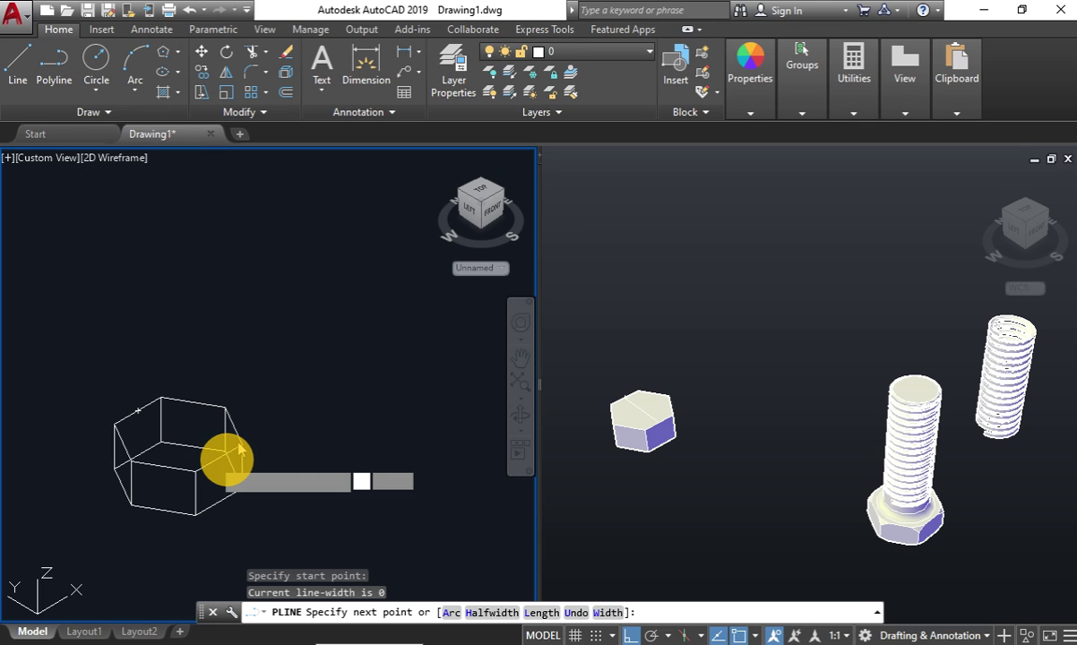
left_click(251, 333)
right_click(296, 339)
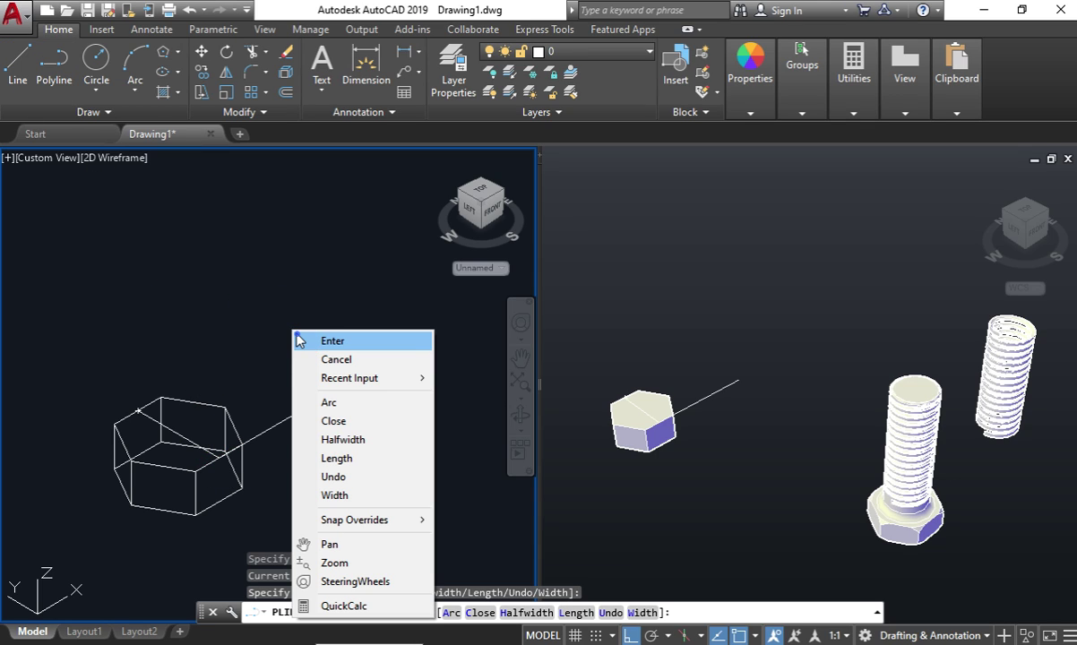
left_click(297, 338)
key("Return")
scroll(145, 451, "down", 4)
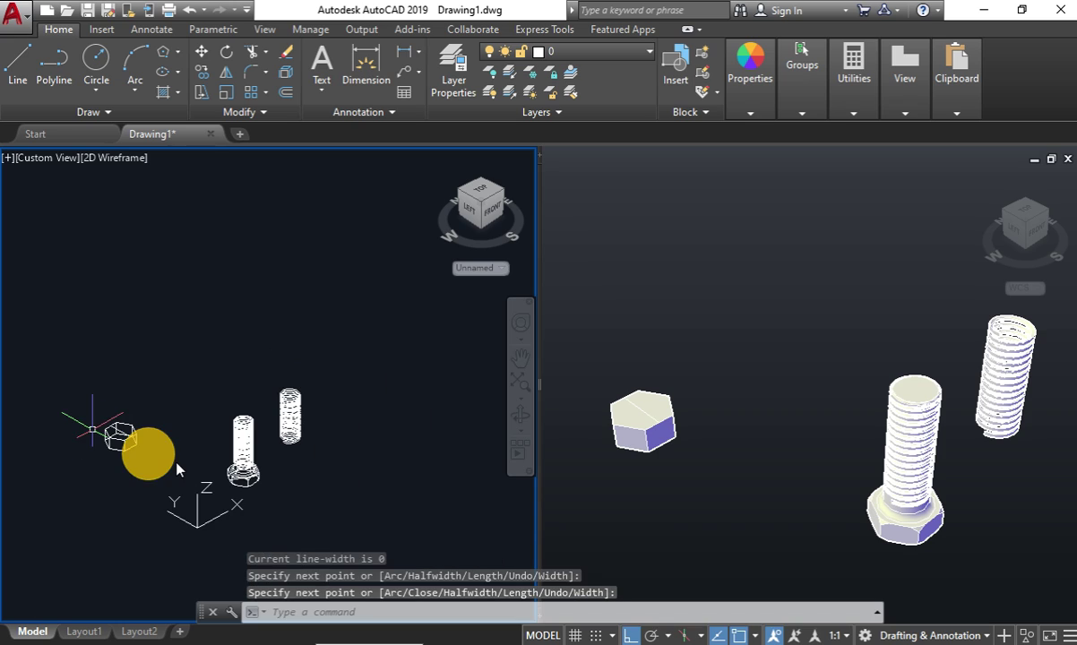
scroll(229, 481, "up", 8)
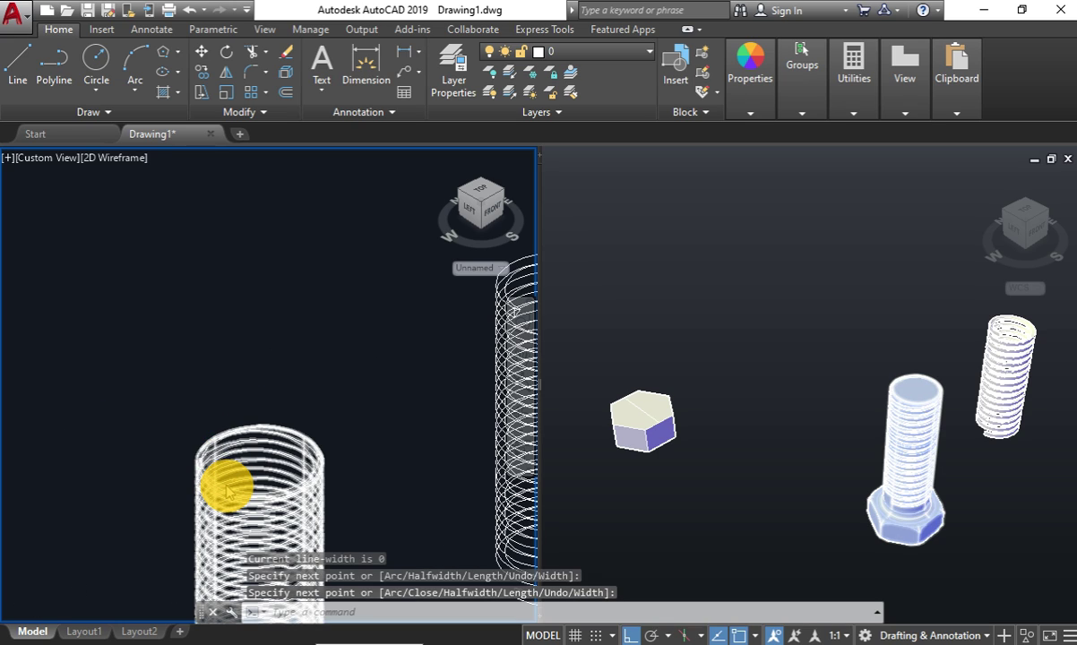
scroll(226, 488, "up", 3)
scroll(225, 488, "up", 3)
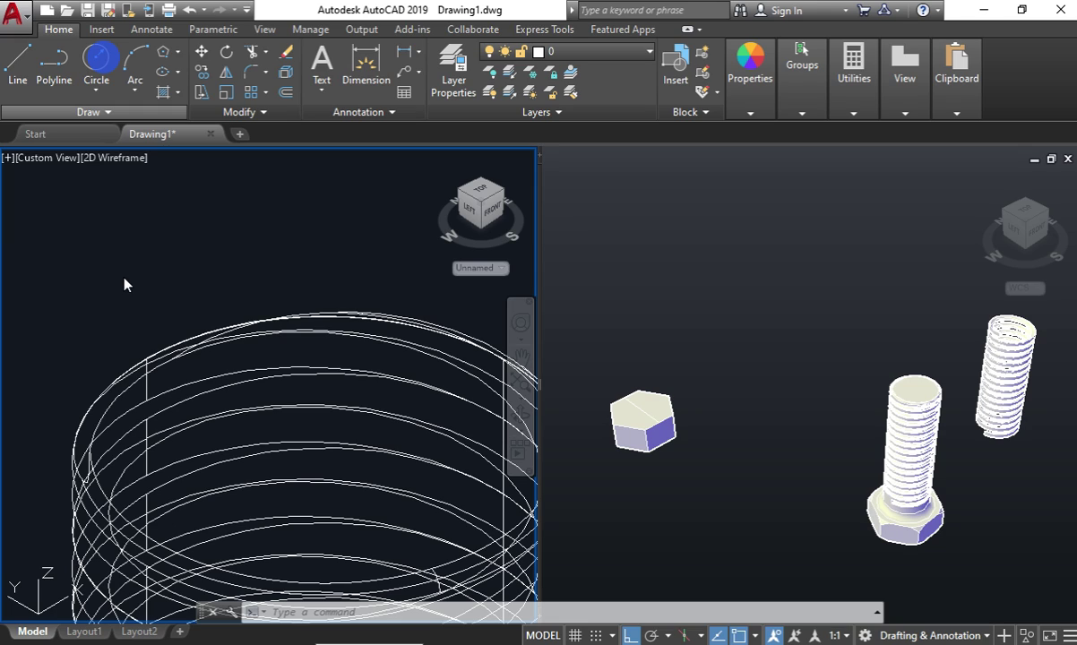
Draw a circle of radius 12 on the bolt.
scroll(172, 530, "up", 3)
left_click(172, 530)
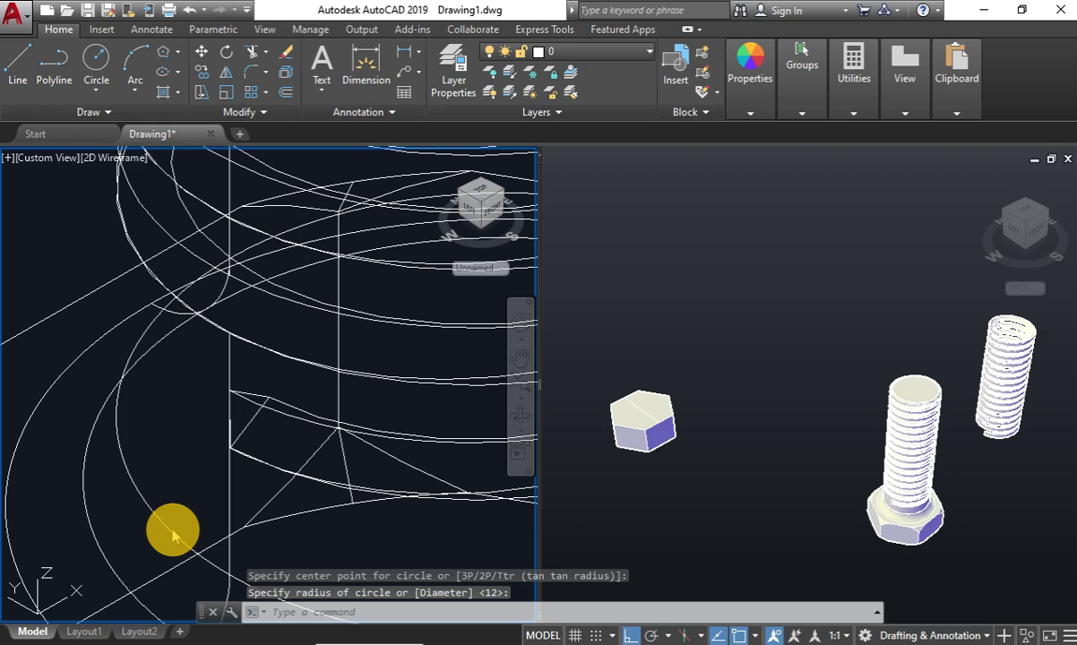
key("Return")
scroll(172, 530, "down", 2)
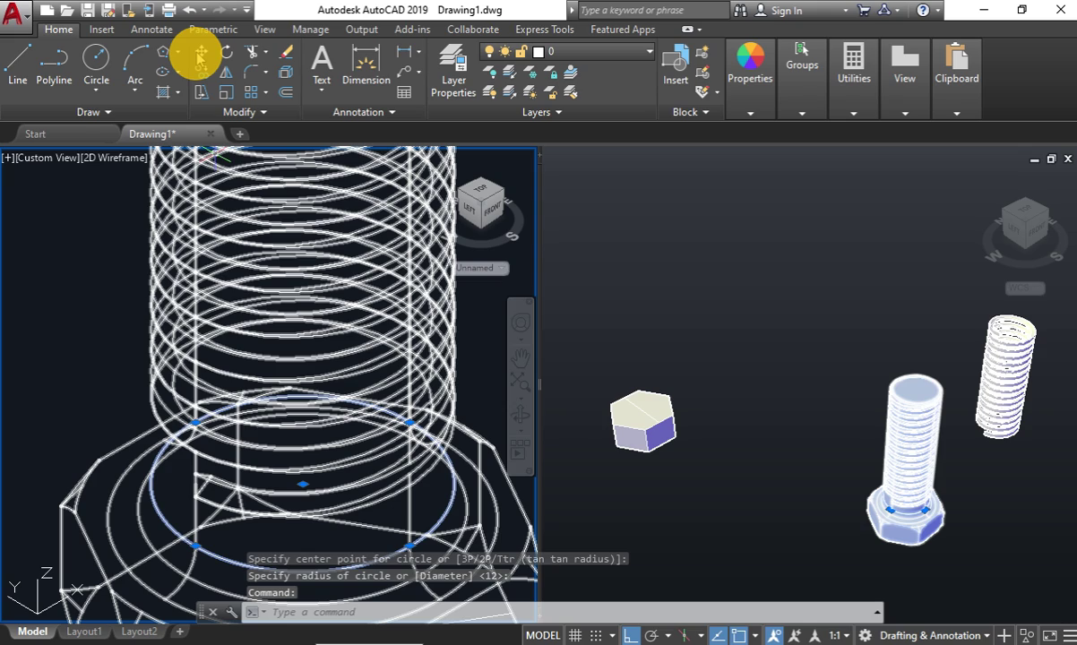
Move the circle onto the nut's top centre and extrude it into a cylinder.
left_click(201, 52)
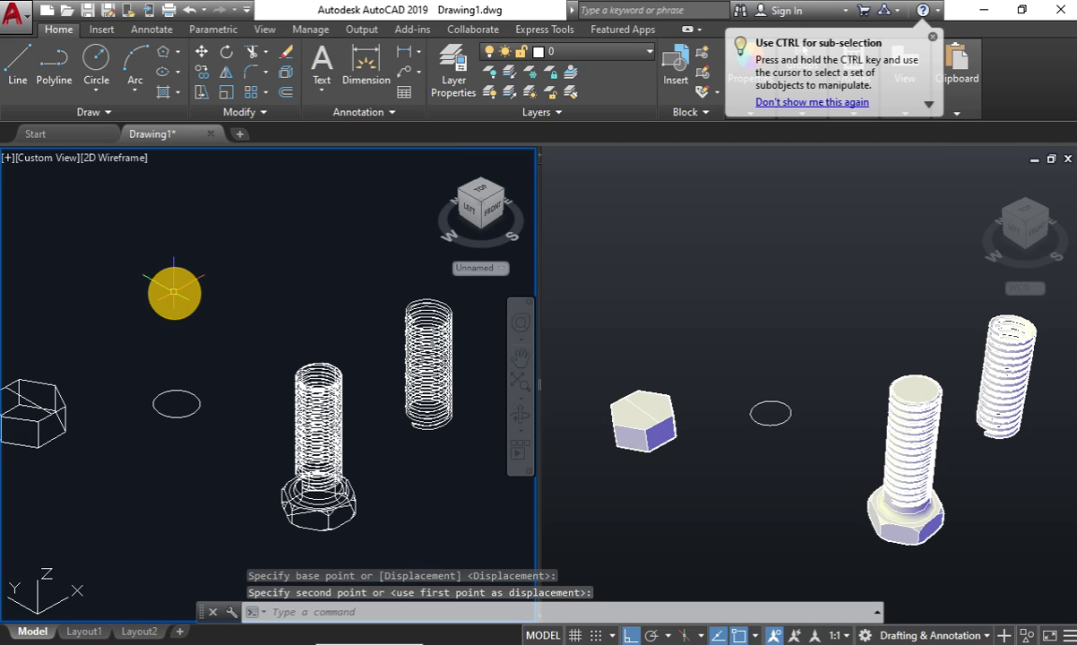
scroll(173, 294, "down", 3)
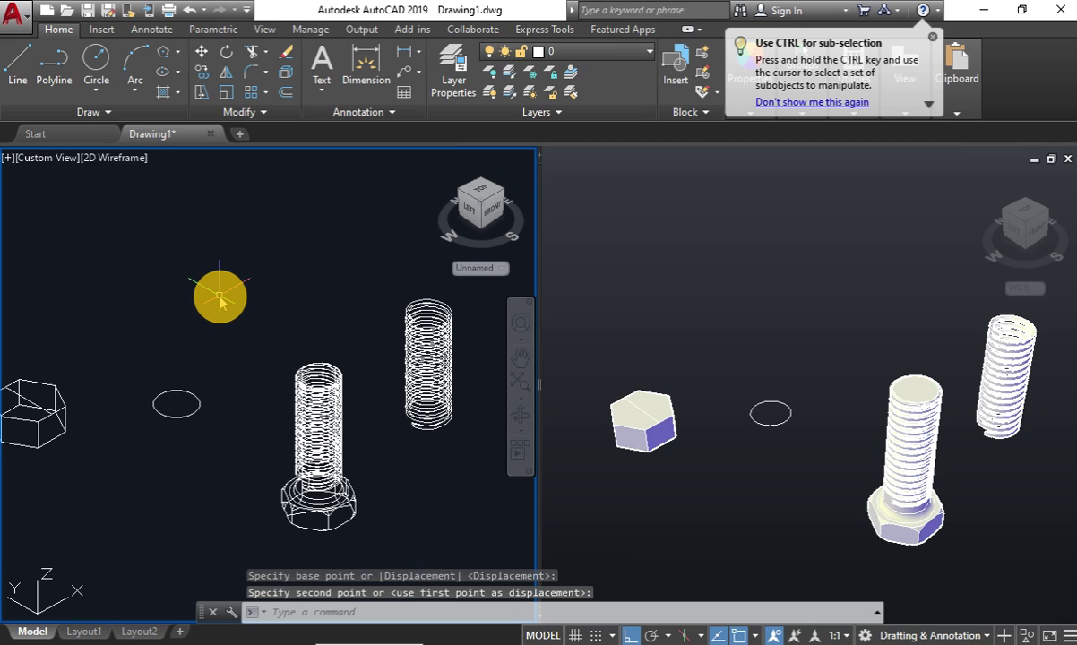
left_click(157, 400)
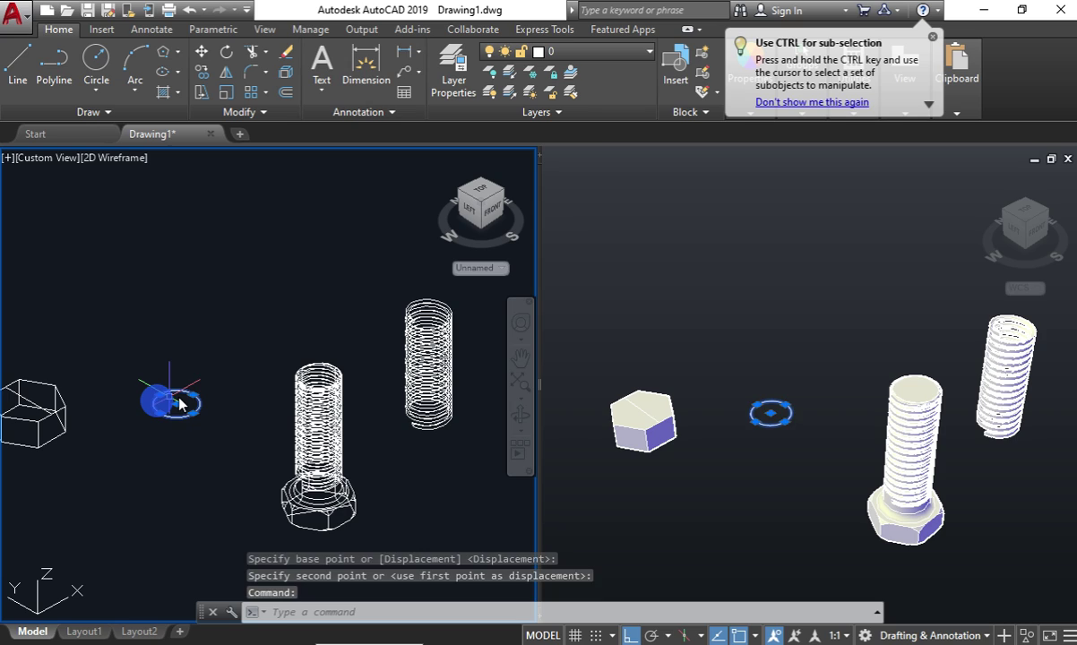
left_click_drag(179, 404, 34, 407)
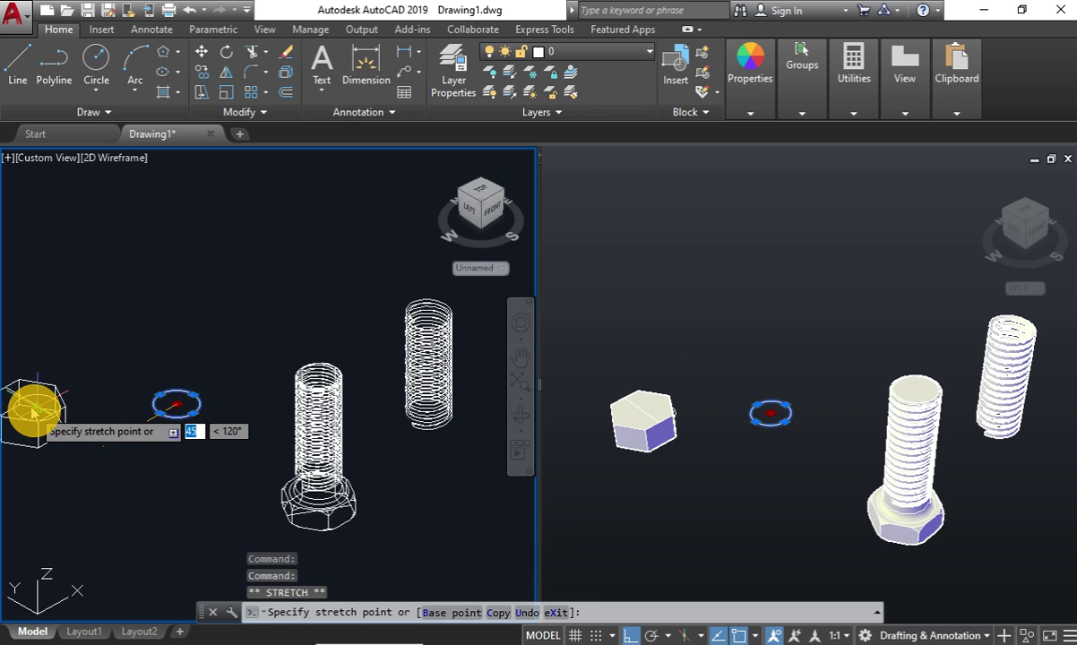
scroll(35, 408, "up", 2)
scroll(40, 401, "up", 3)
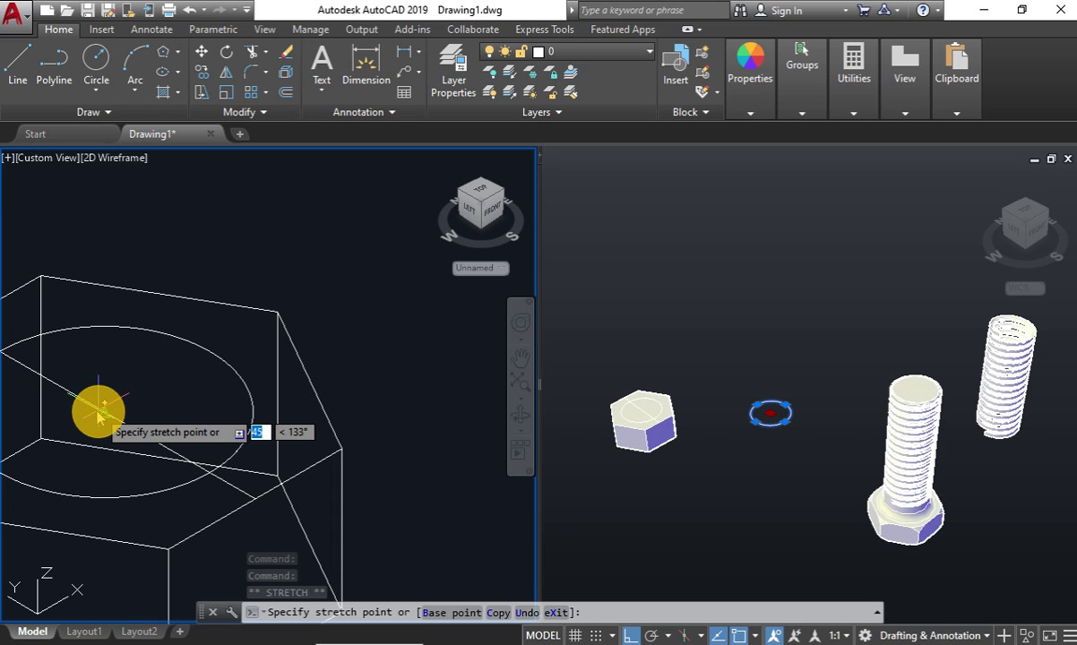
scroll(93, 409, "down", 4)
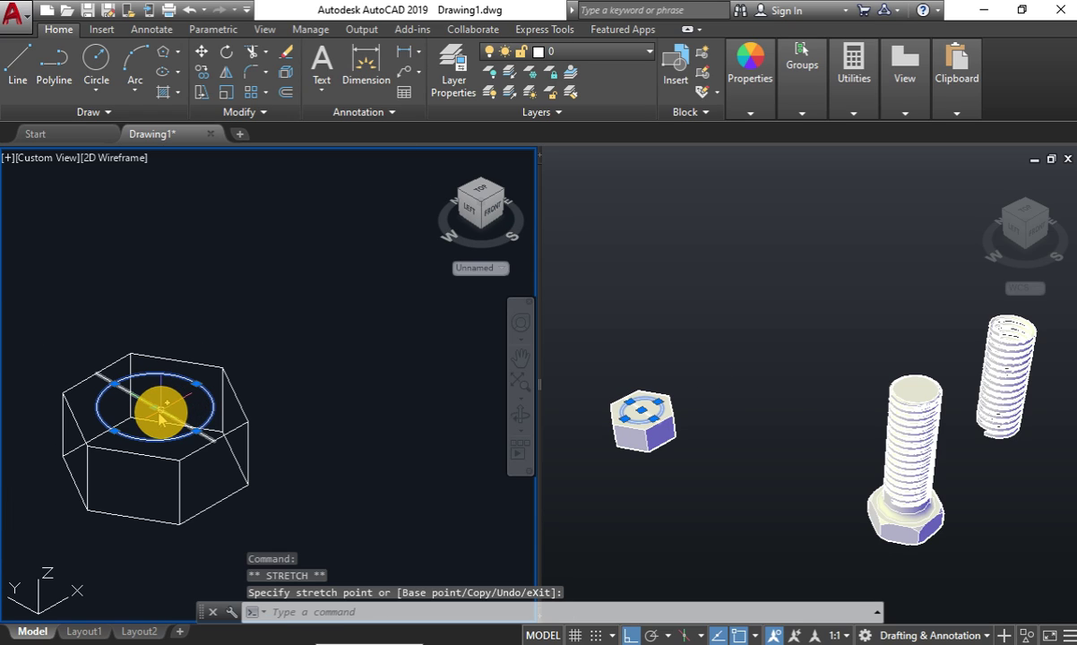
type("ex")
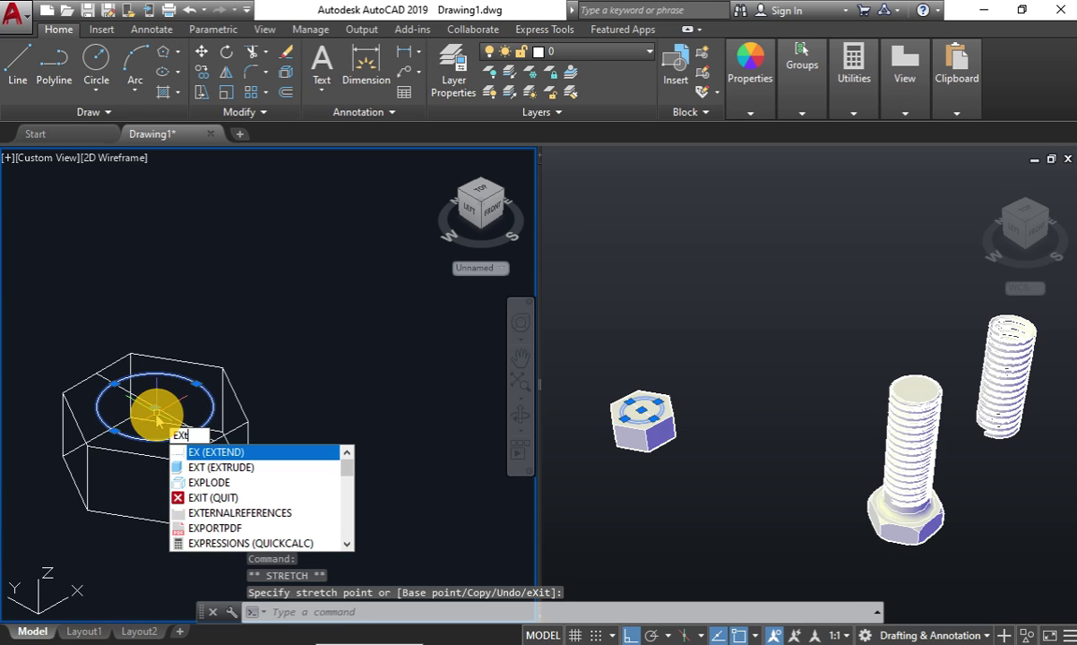
type("t")
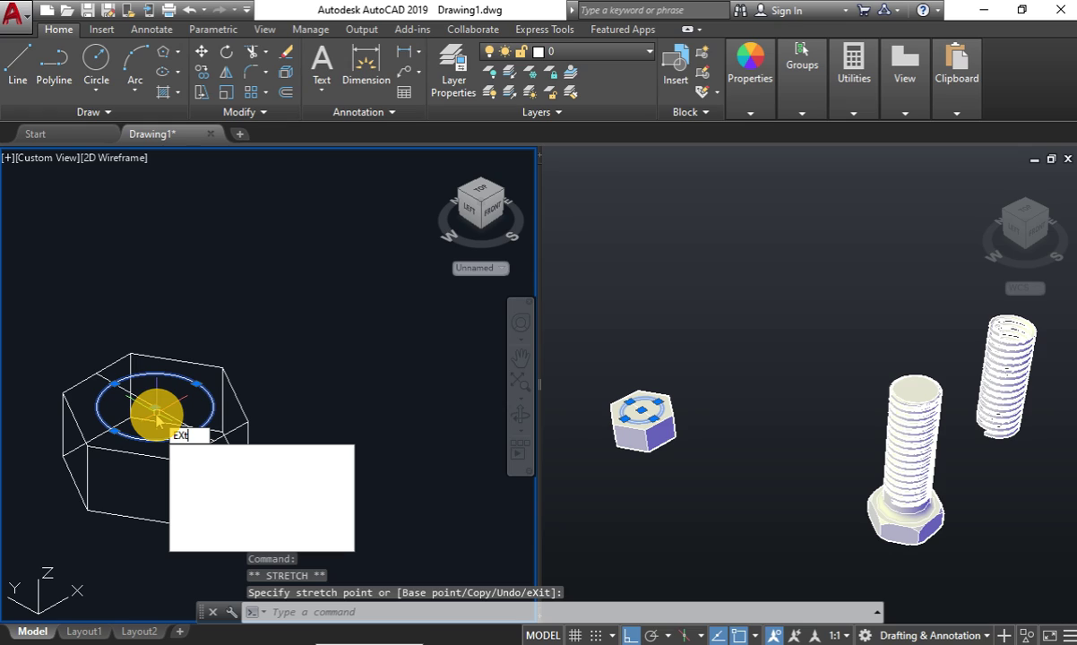
key("Return")
Subtract the cylinder from the nut blank with SU, then select the stray top line.
type("su")
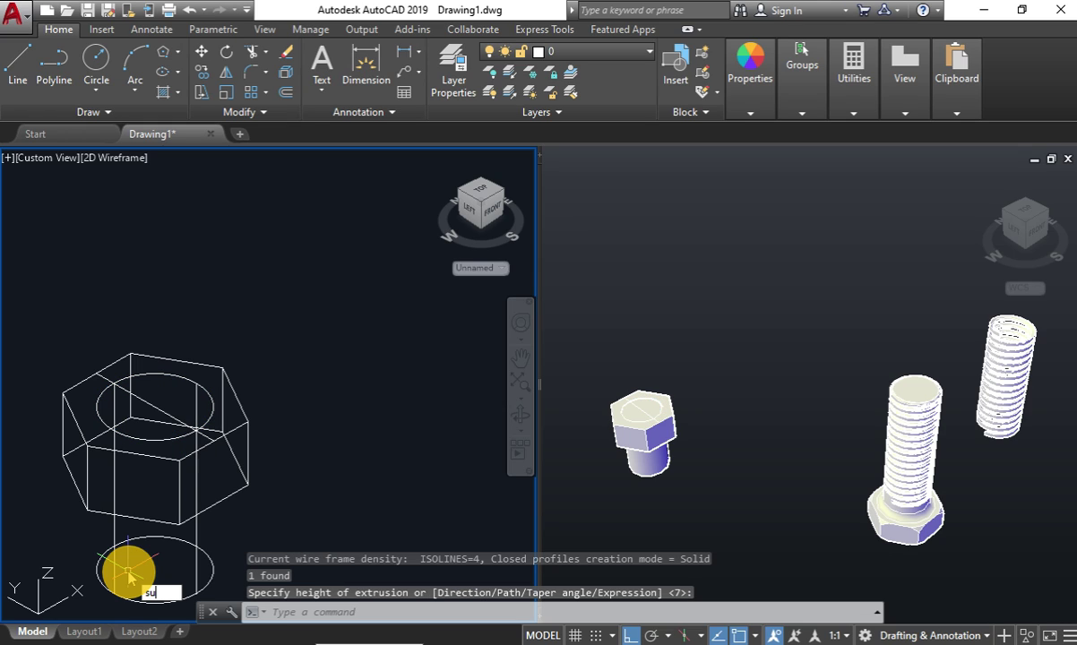
key("Return")
left_click(224, 405)
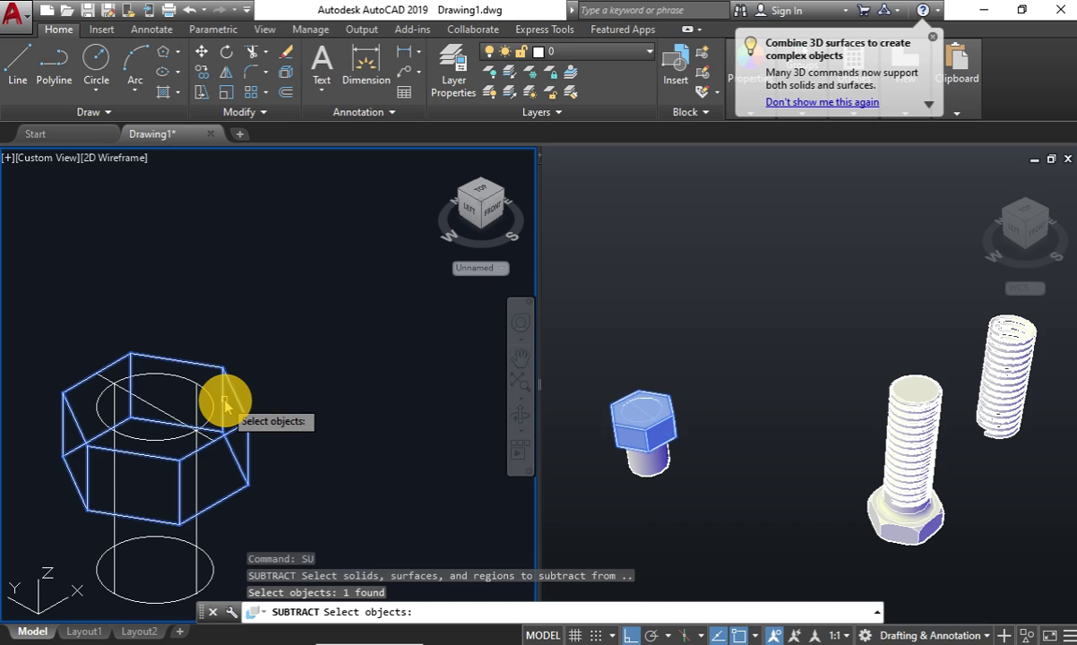
key("Return")
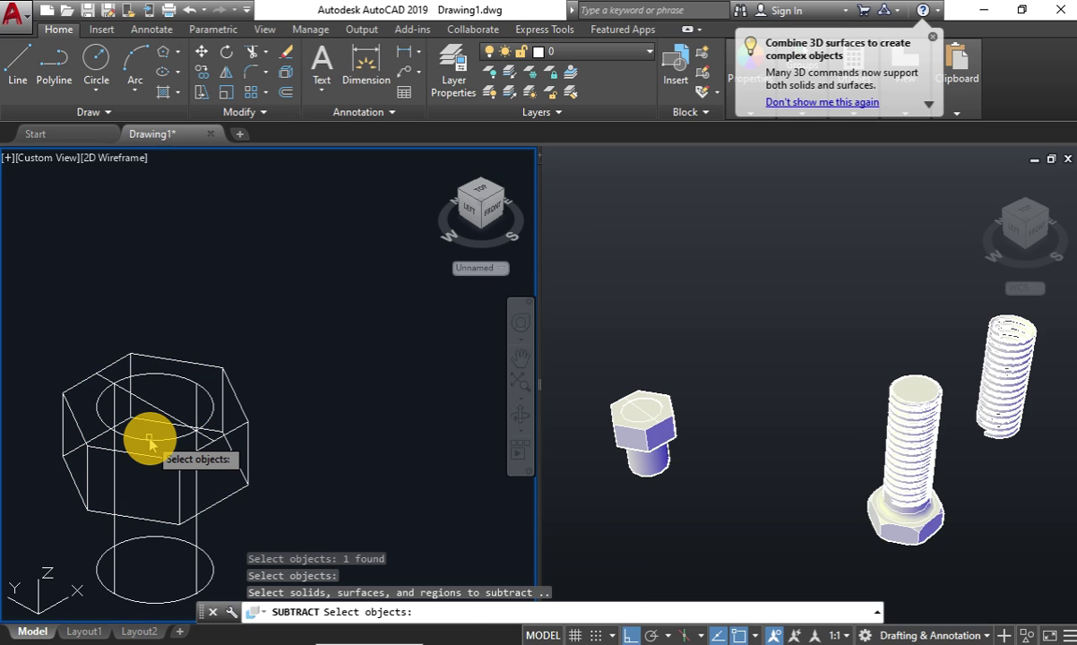
left_click(149, 439)
left_click(142, 436)
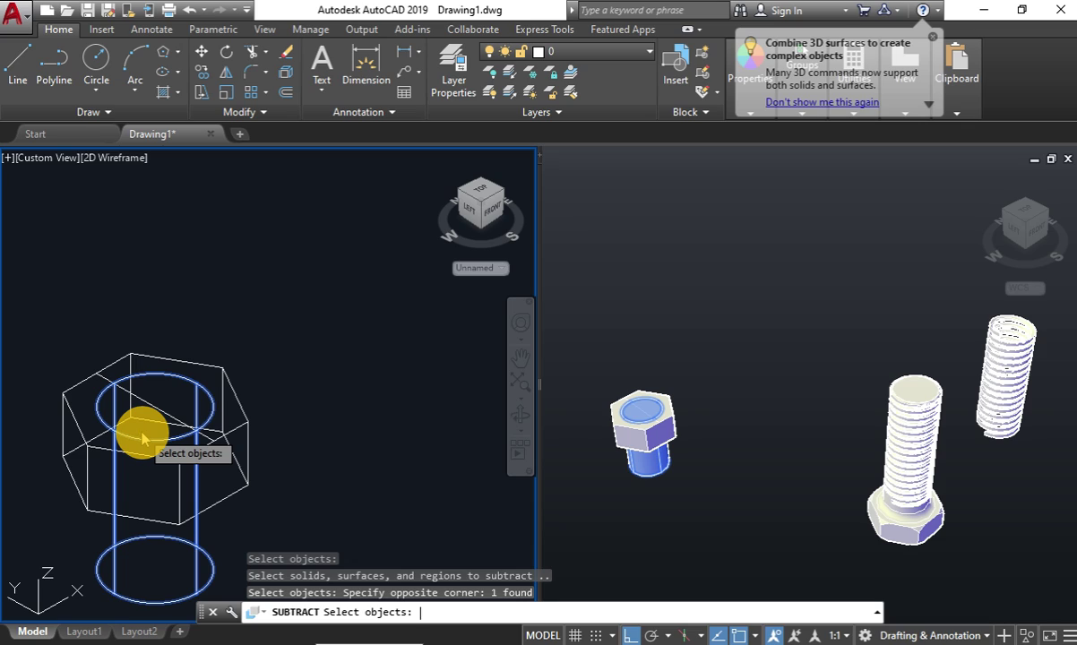
key("Return")
left_click(179, 385)
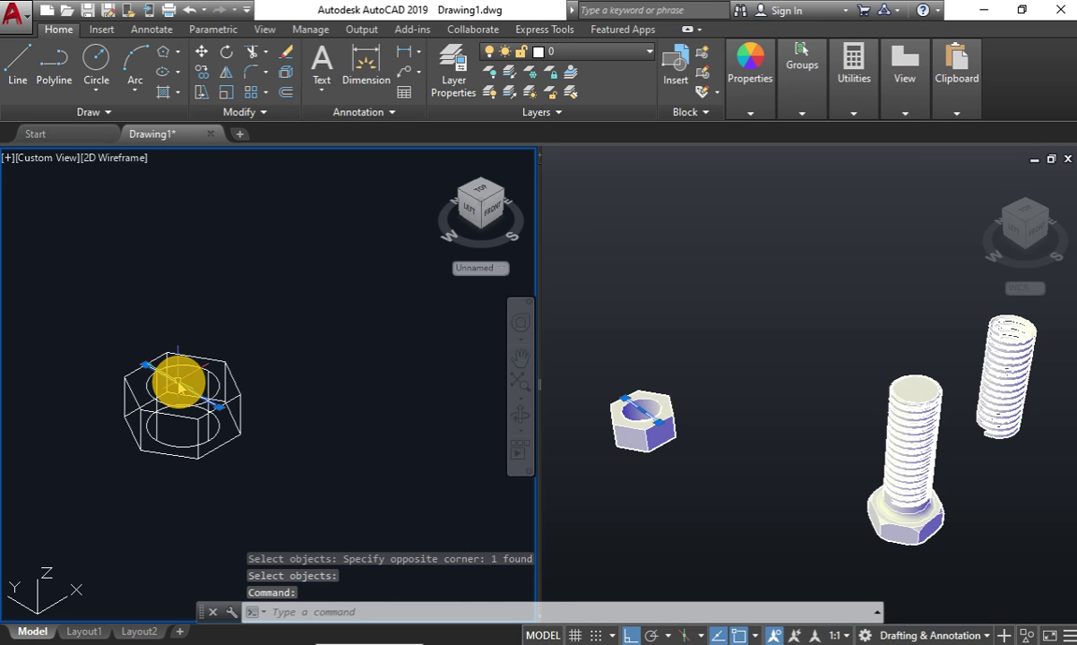
Delete the selected stray line and zoom out to show the nut, bolt and coil.
key("Delete")
scroll(173, 385, "up", 4)
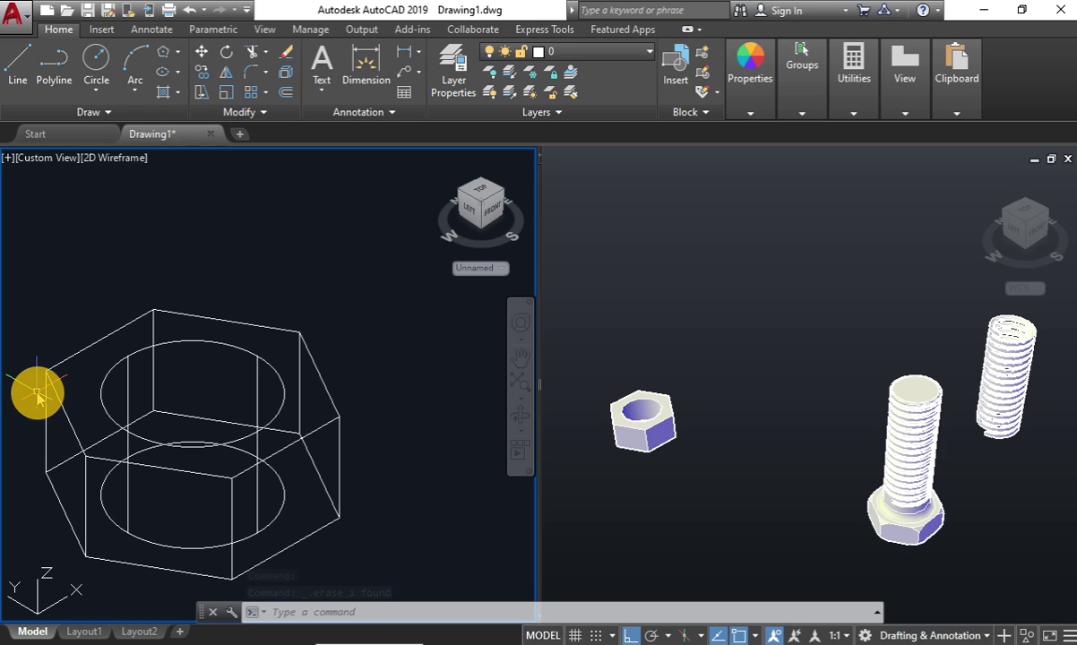
scroll(10, 466, "down", 4)
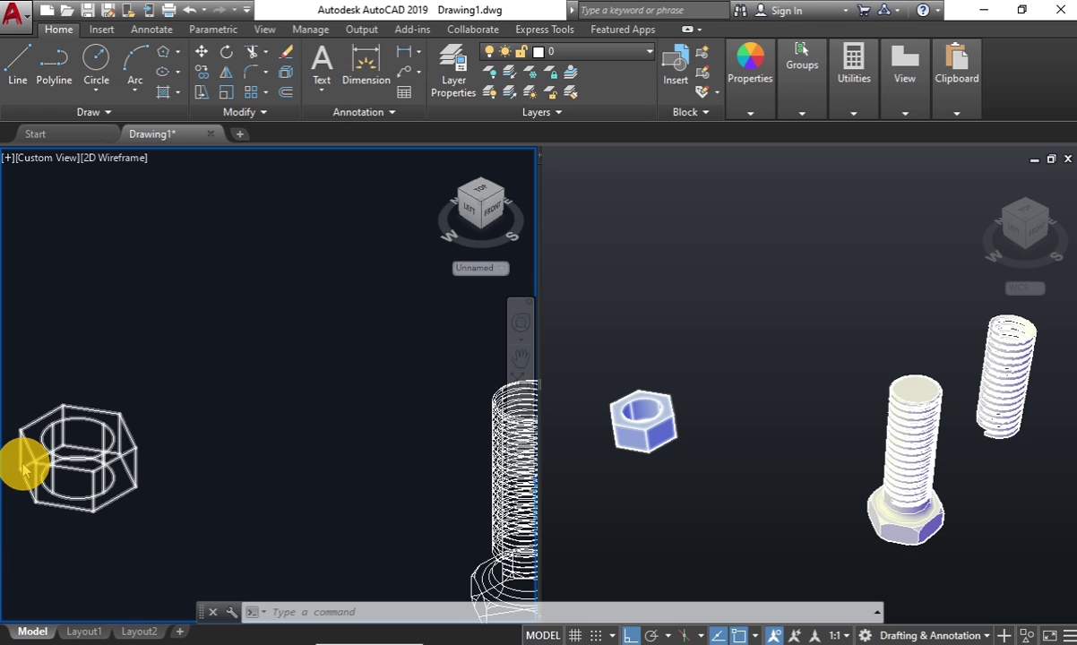
scroll(19, 461, "down", 2)
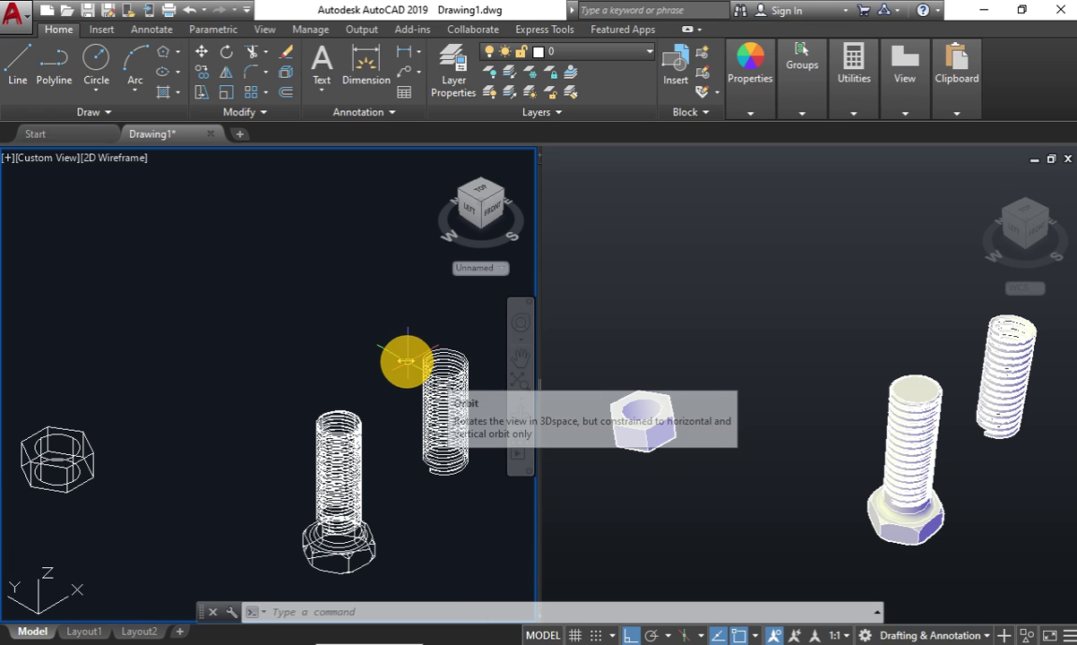
left_click(438, 368)
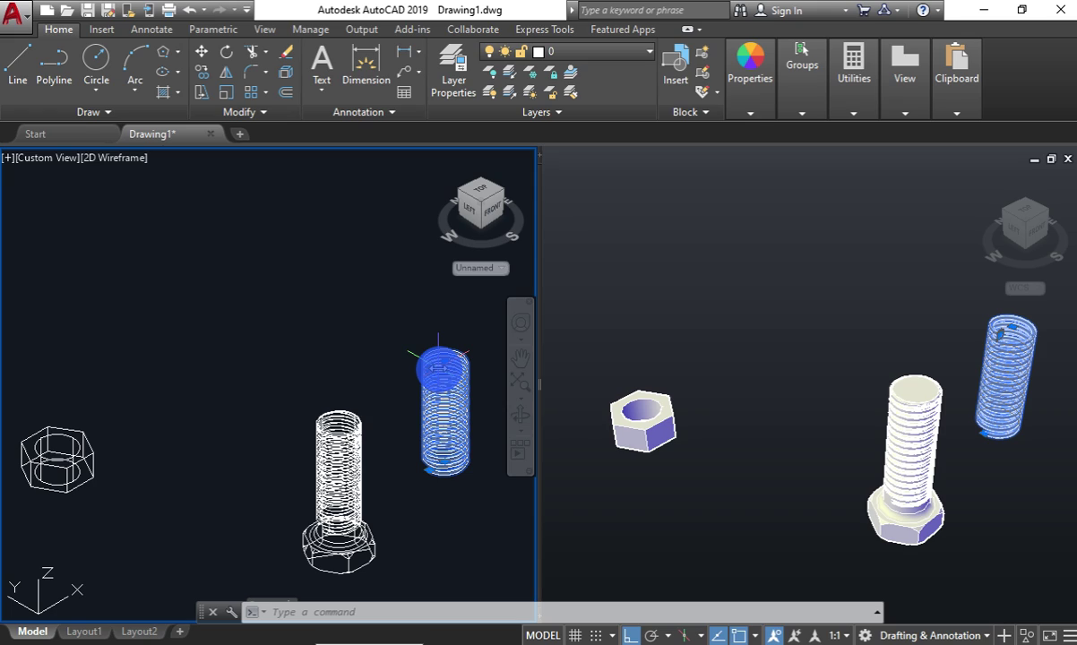
left_click(202, 54)
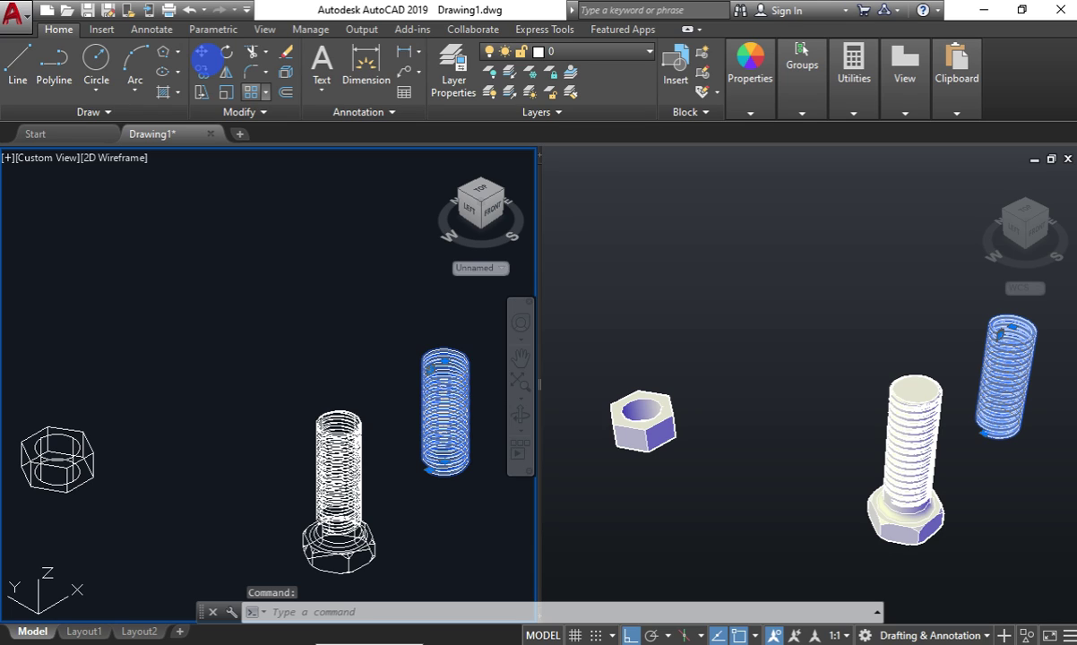
key("Escape")
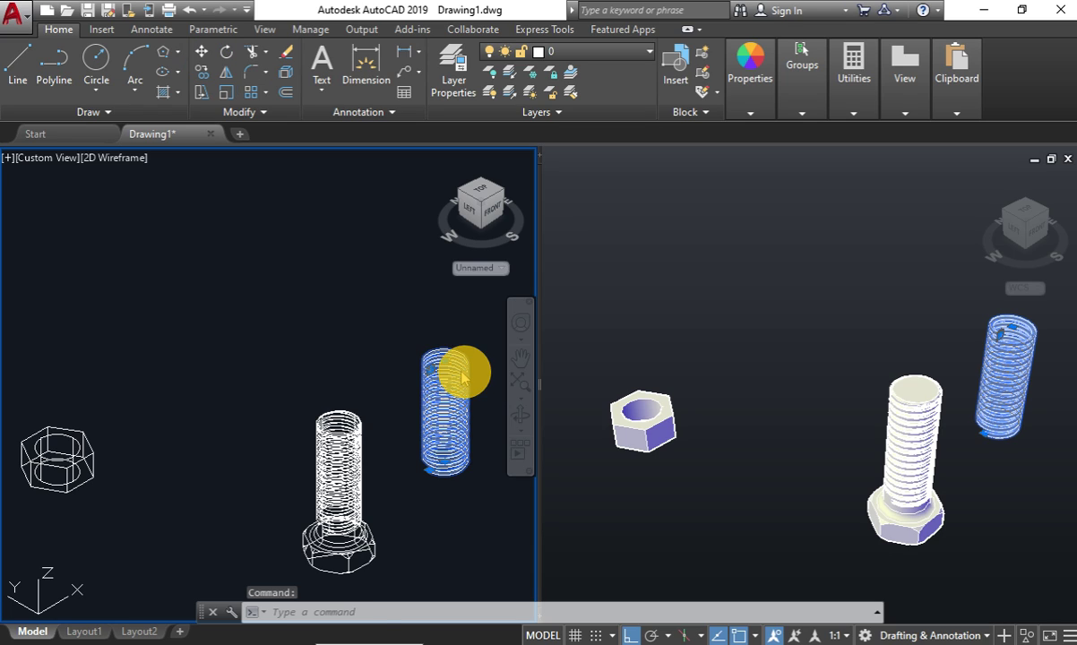
scroll(457, 372, "up", 5)
left_click(440, 408)
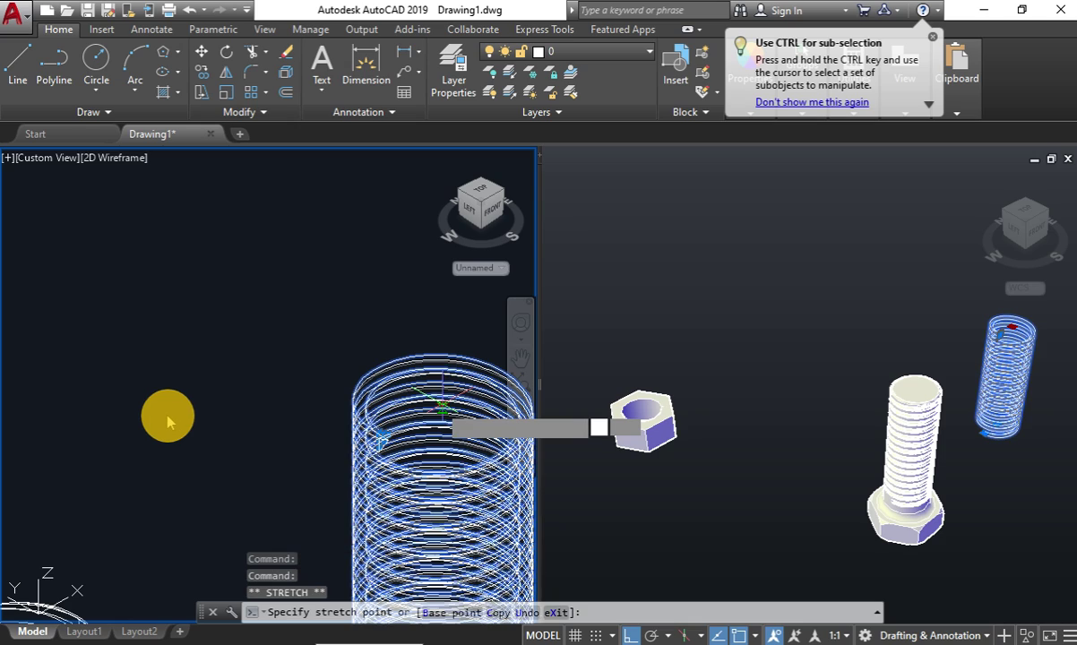
scroll(165, 422, "down", 5)
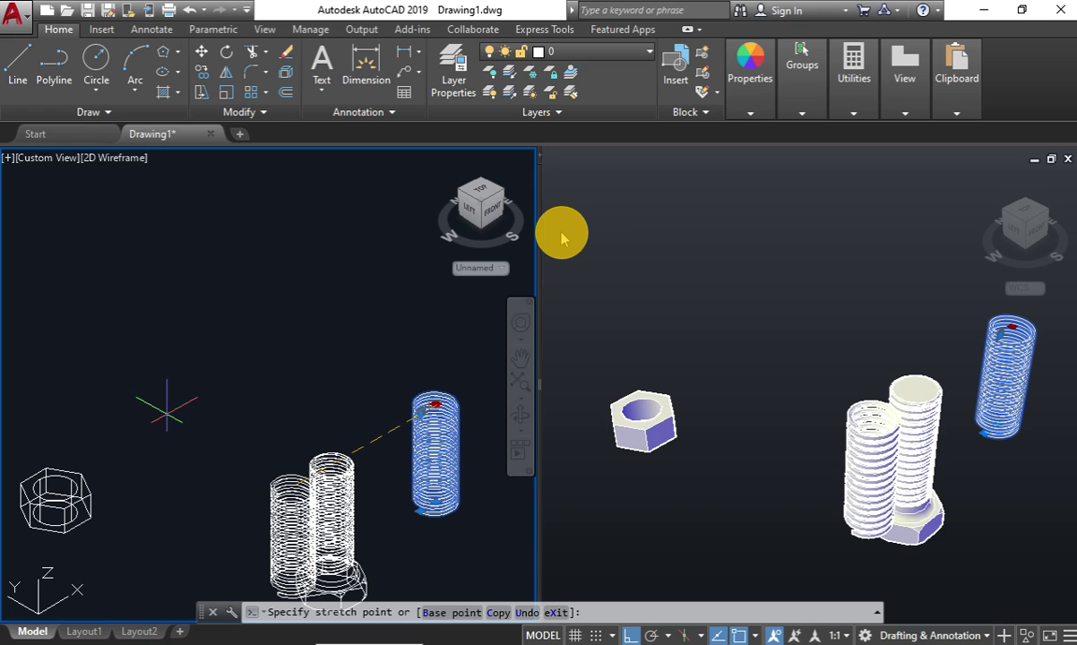
key("Escape")
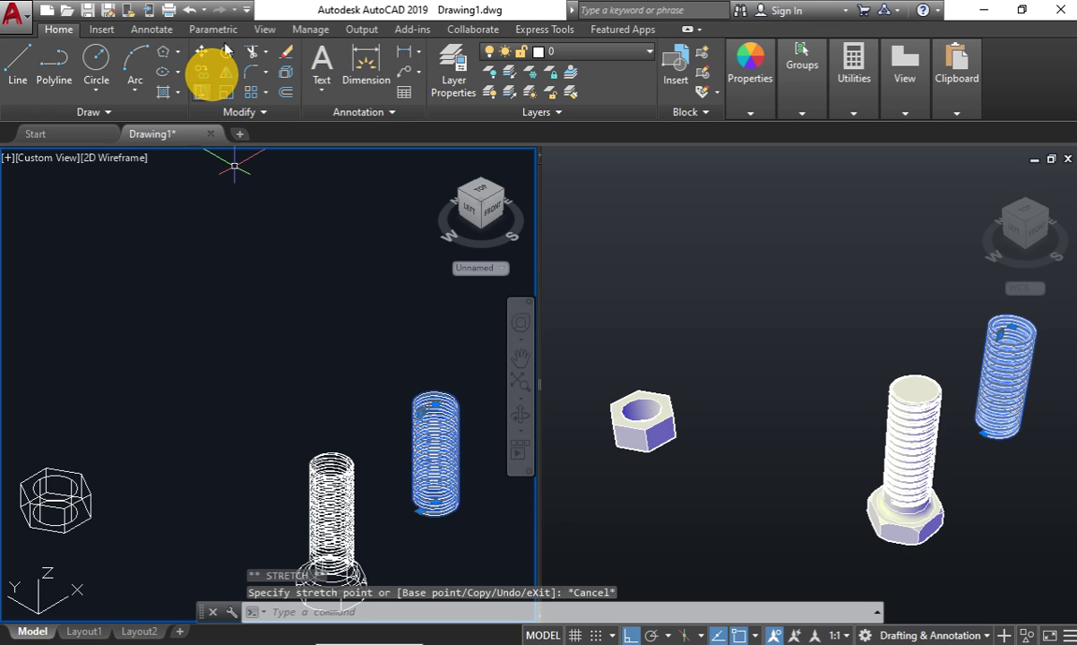
Copy the threaded coil to a spot beneath the nut.
left_click(201, 71)
left_click(448, 320)
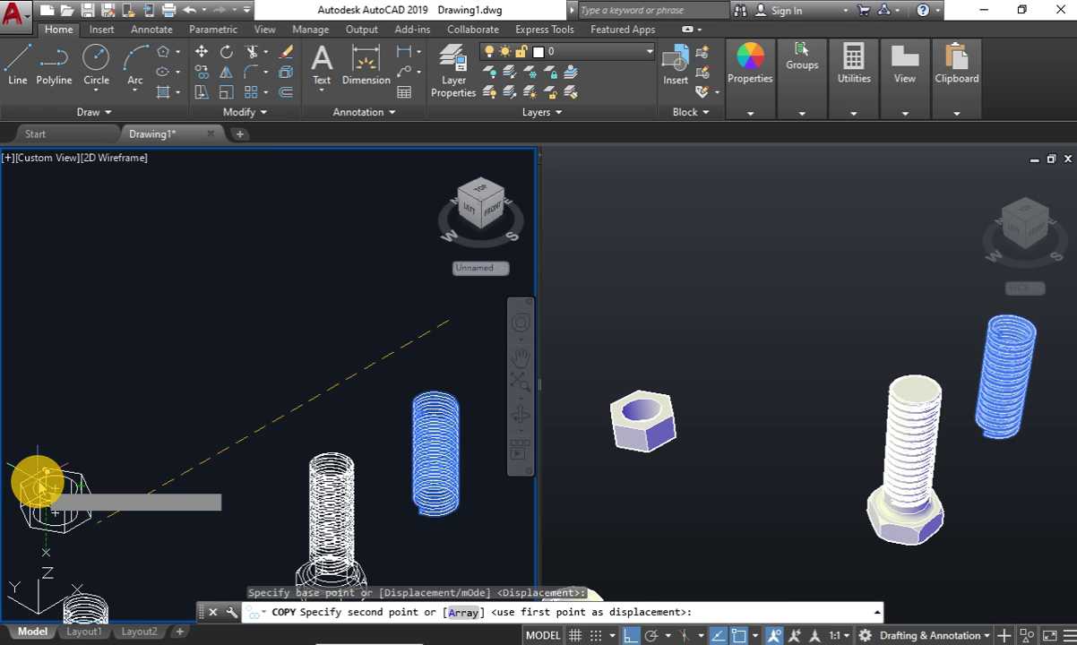
left_click(61, 488)
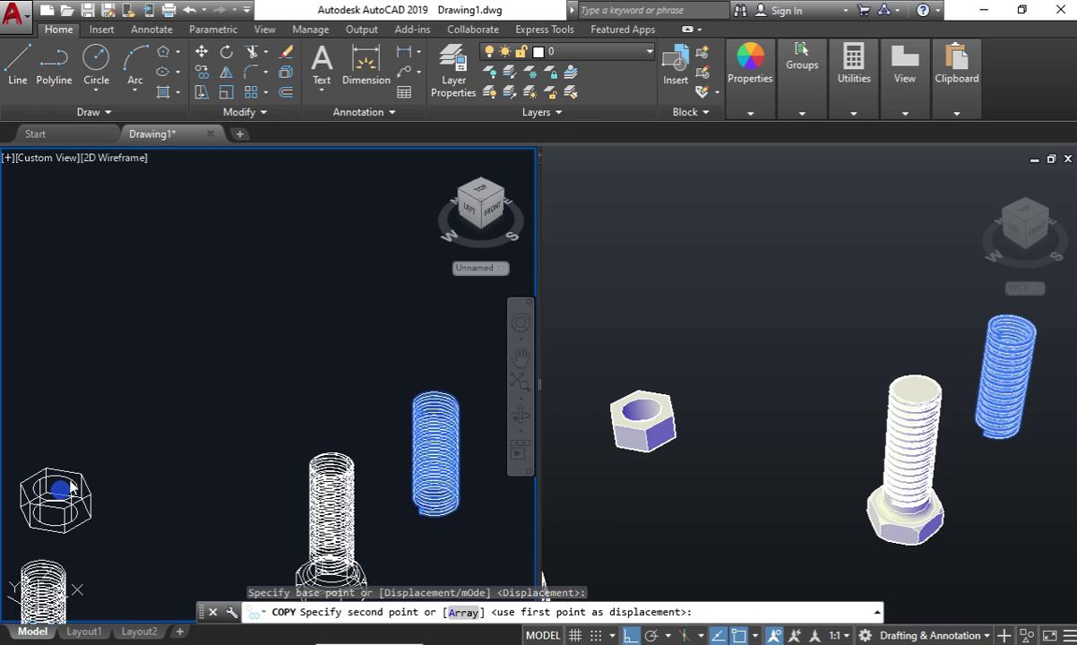
scroll(63, 490, "down", 2)
scroll(120, 440, "up", 3)
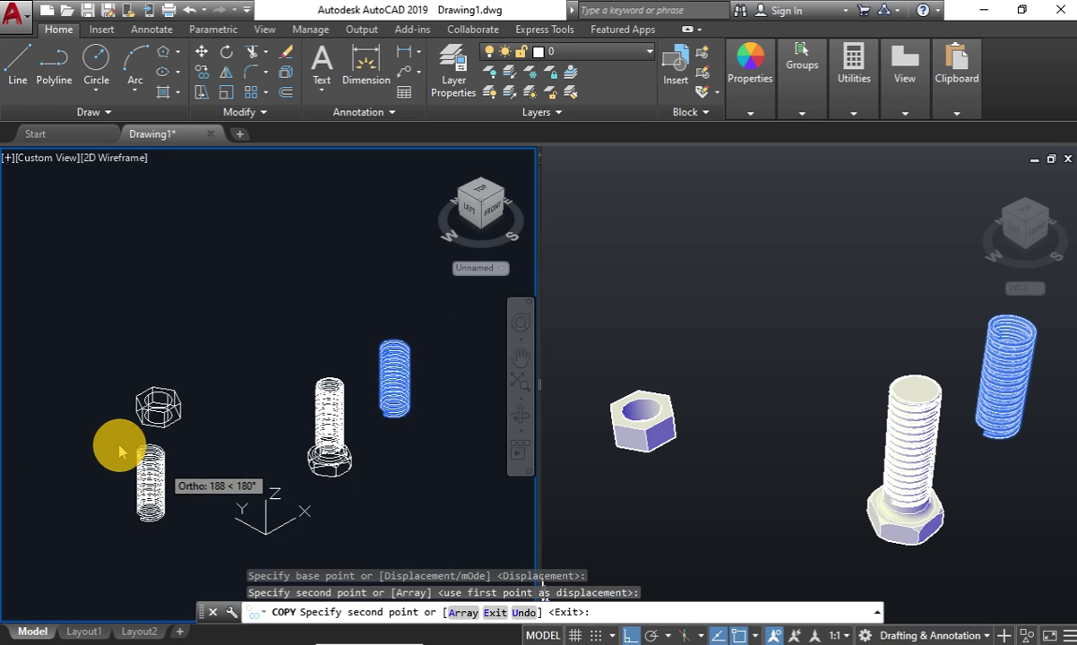
scroll(125, 439, "up", 3)
key("Escape")
key("Escape")
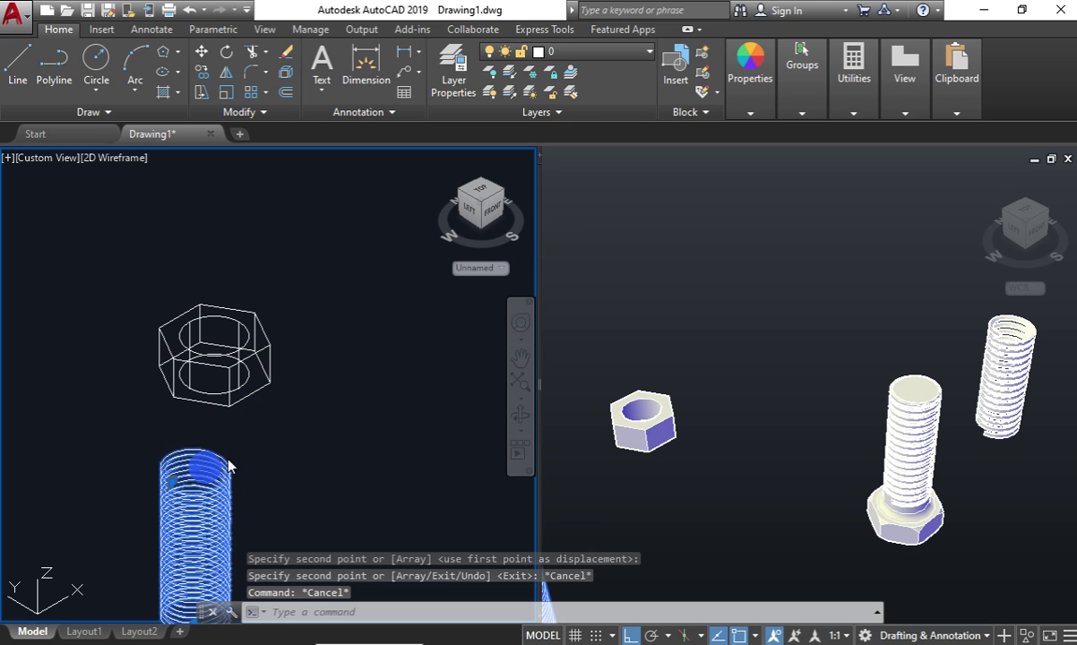
Select the copied coil, abandon repositioning it, and zoom in on the thread profile.
left_click(197, 453)
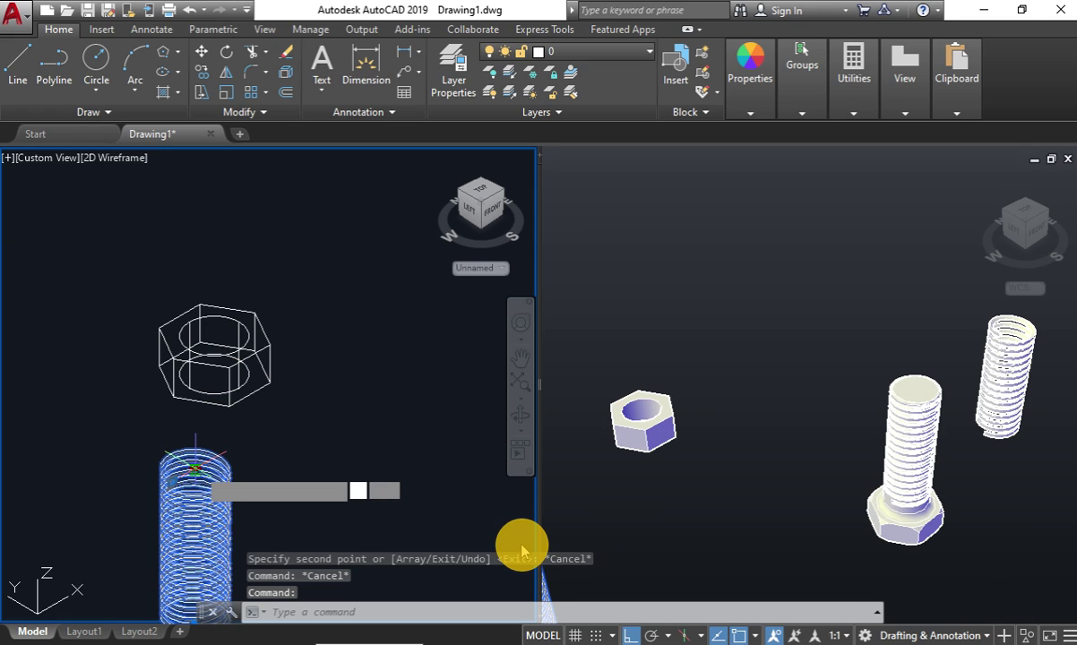
key("Return")
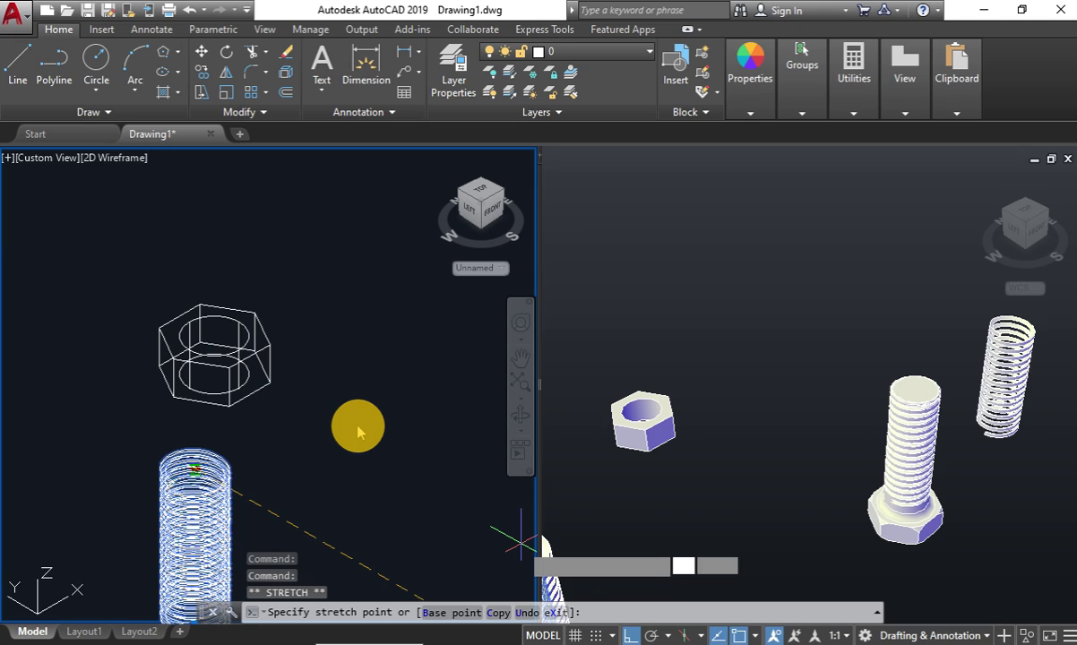
key("Escape")
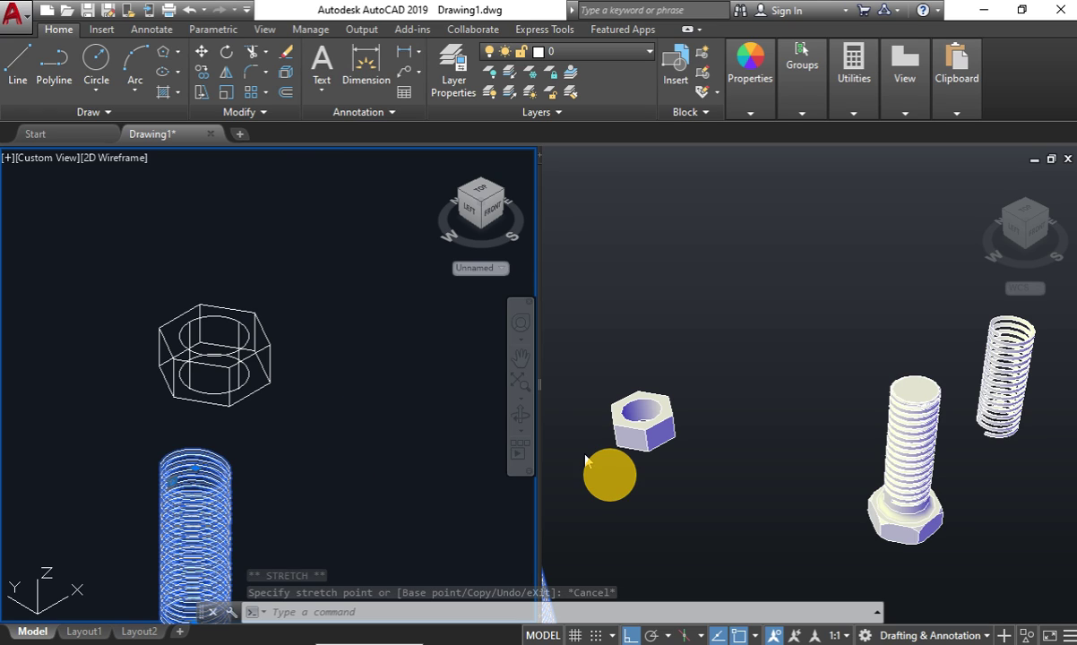
scroll(267, 476, "up", 5)
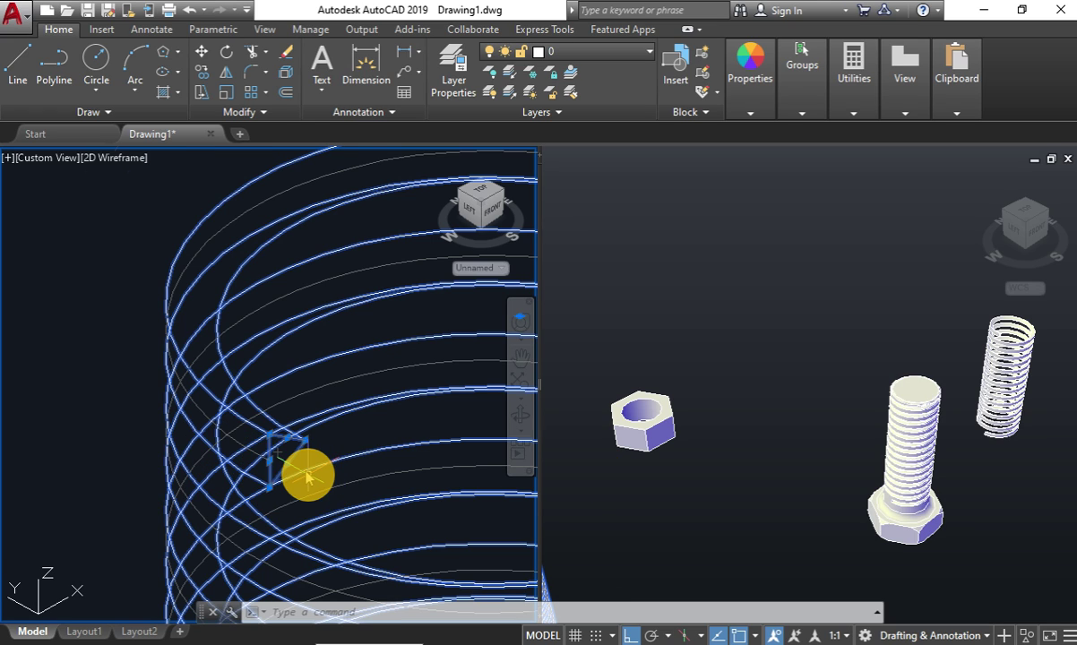
scroll(297, 465, "up", 2)
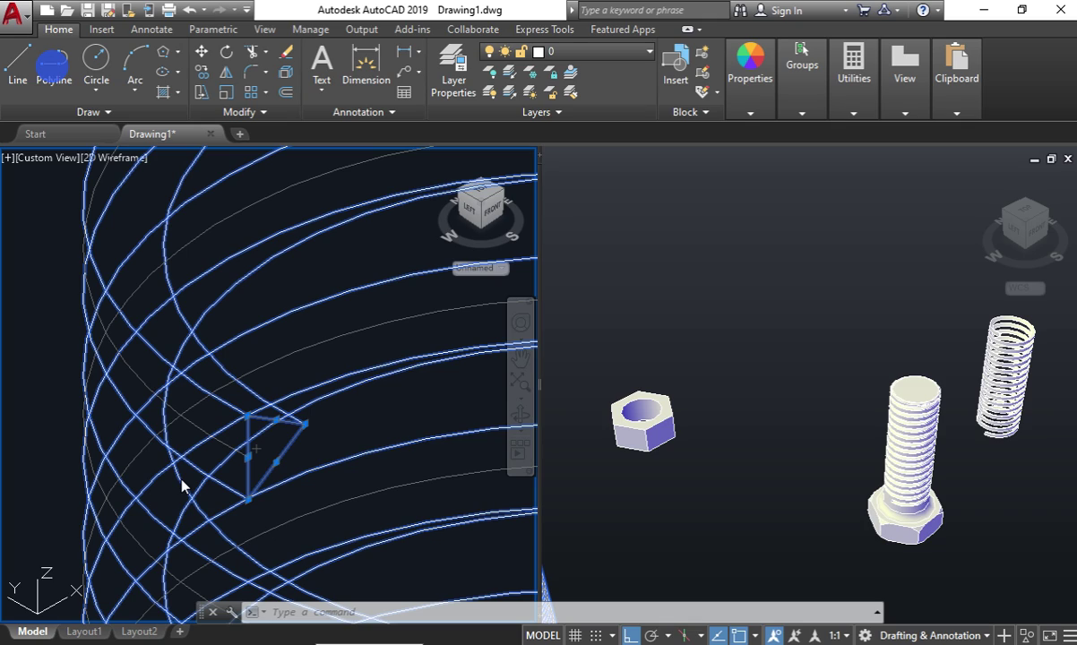
Move the triangular thread profile from the coil onto the top edge of the nut's hole.
left_click(202, 51)
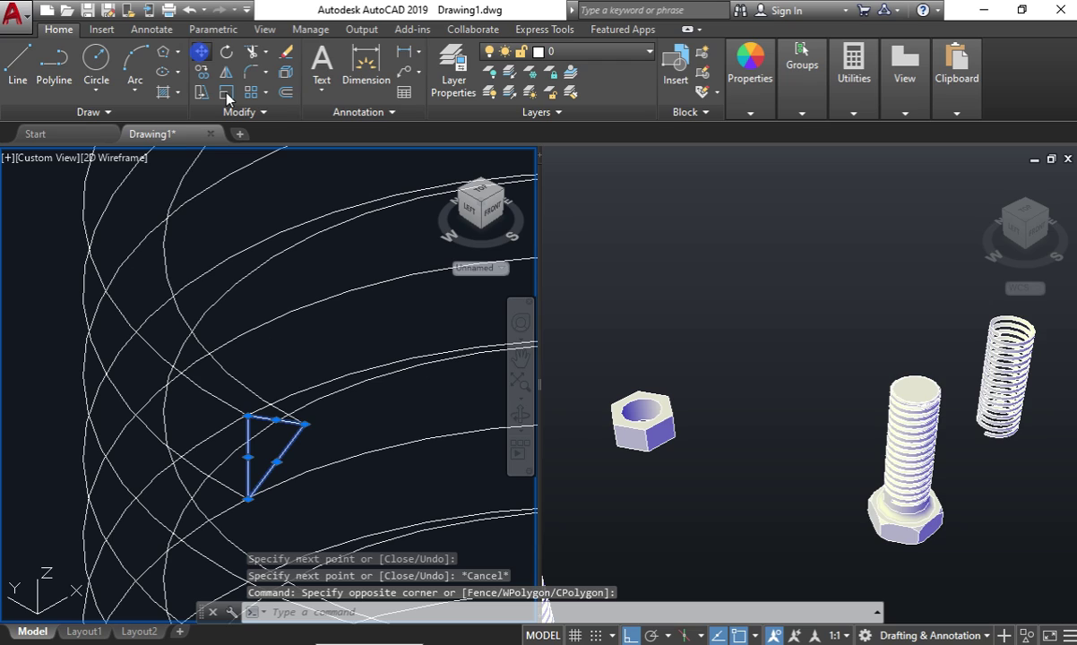
left_click(254, 432)
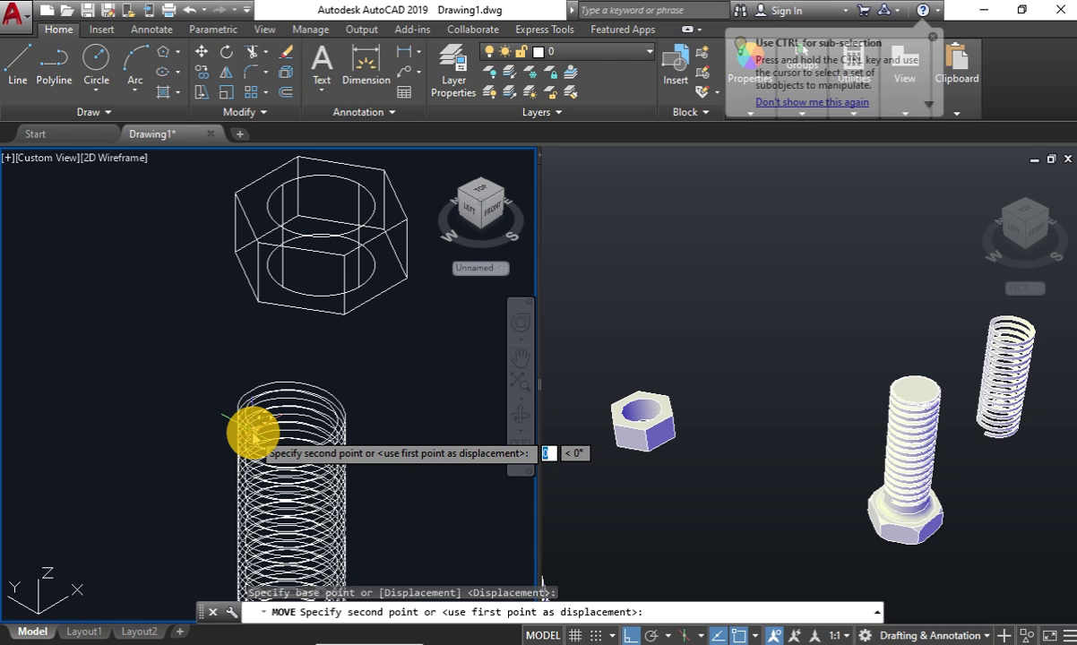
scroll(268, 277, "up", 5)
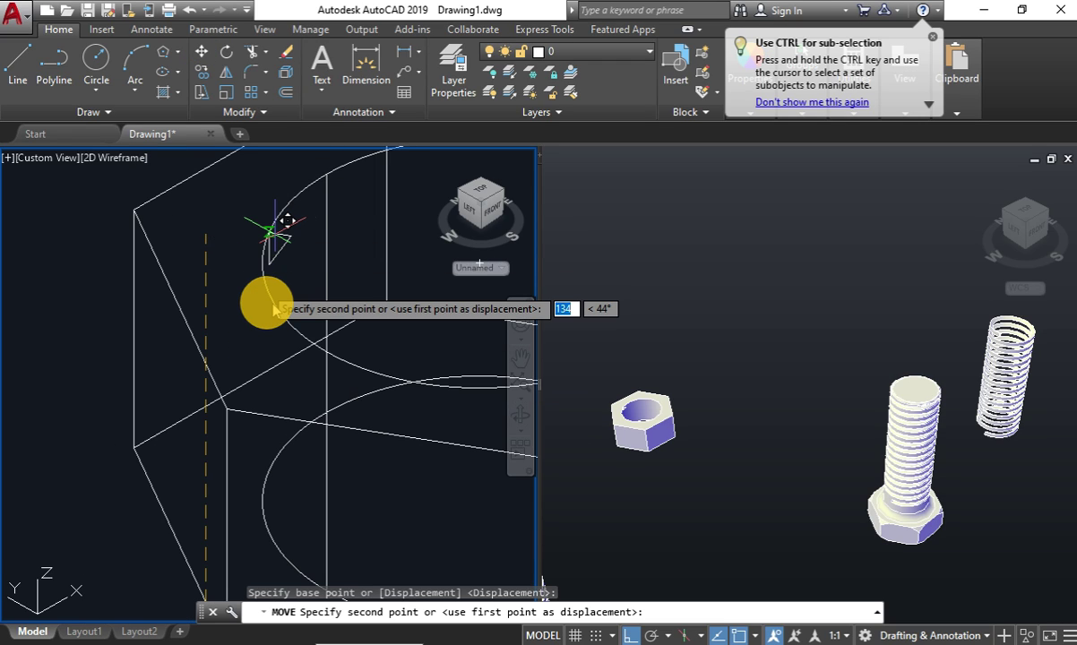
scroll(305, 260, "down", 2)
scroll(269, 358, "down", 3)
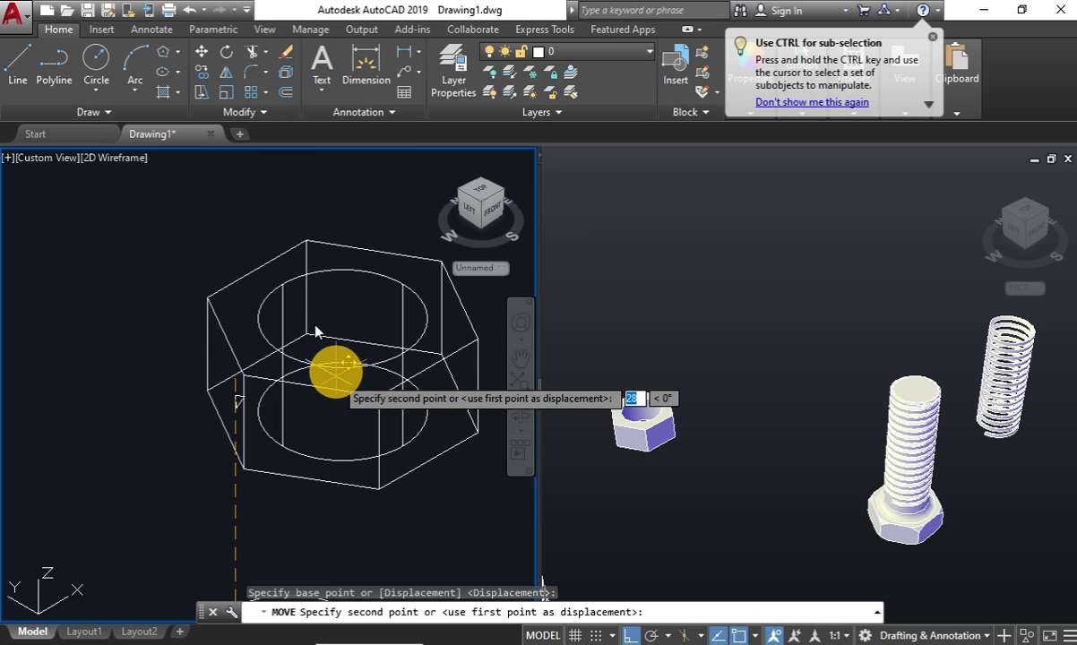
left_click(281, 289)
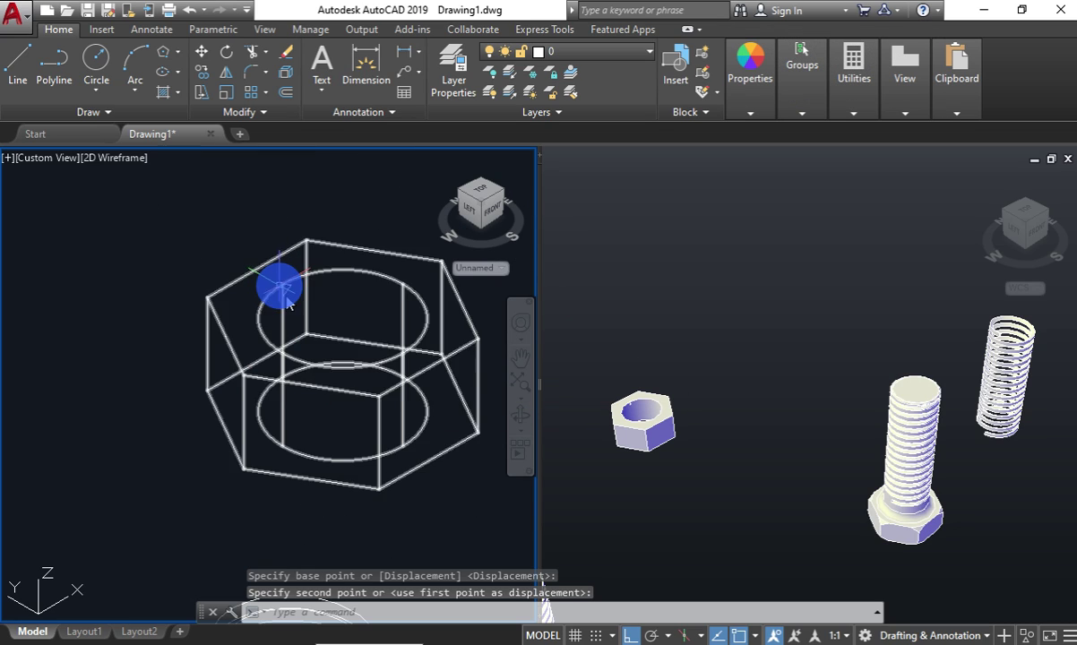
Orbit the nut view upward, select the triangular profile, and pan the nut up-left.
left_click(520, 414)
mouse_move(315, 366)
left_mouse_down()
mouse_move(396, 388)
mouse_move(377, 397)
mouse_move(277, 379)
mouse_move(305, 297)
left_mouse_up()
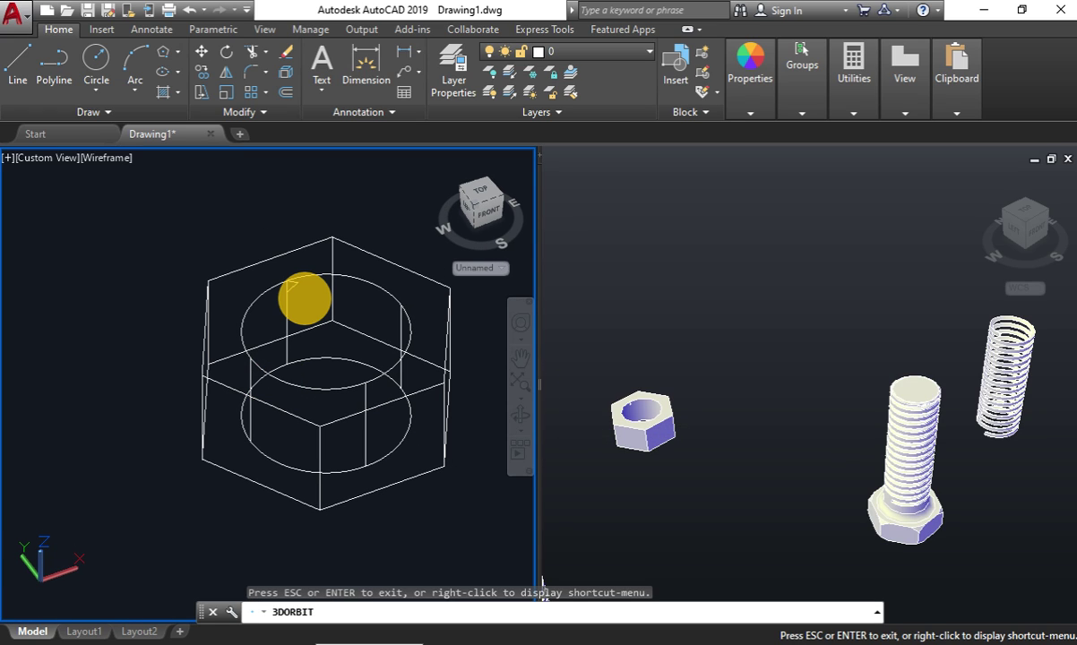
left_click_drag(305, 298, 300, 276)
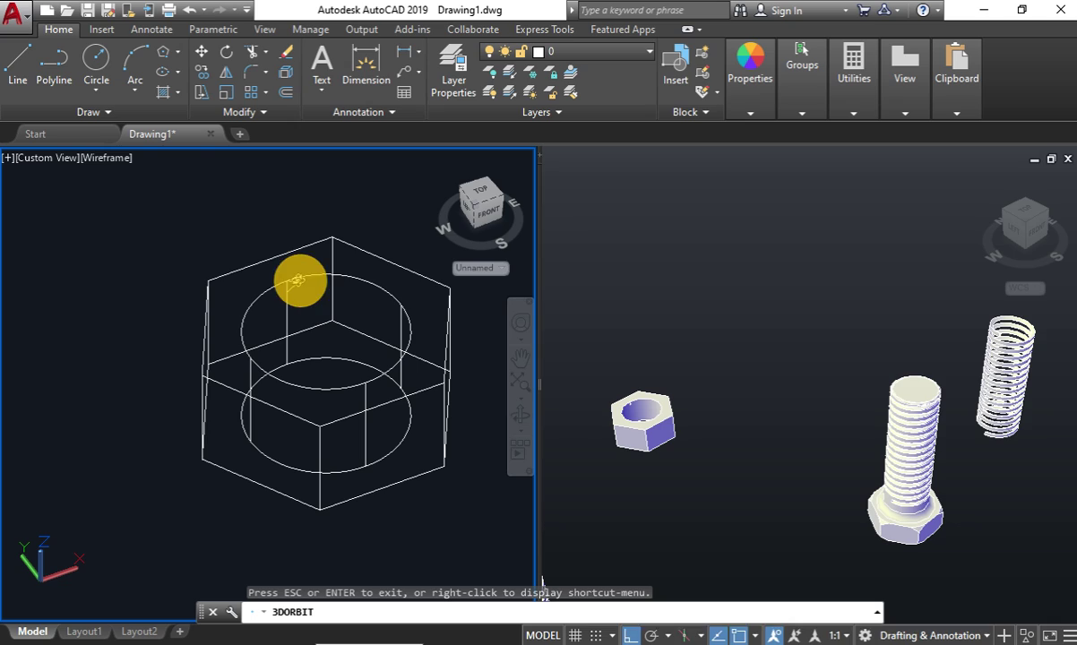
key("Escape")
left_click(247, 172)
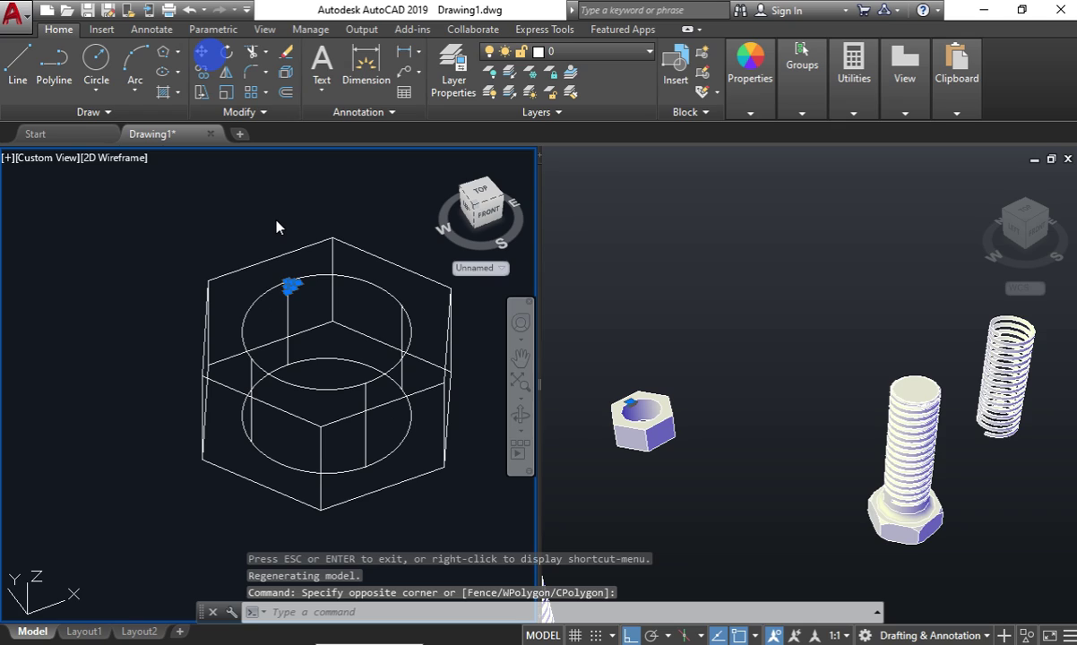
left_click_drag(277, 227, 106, 119)
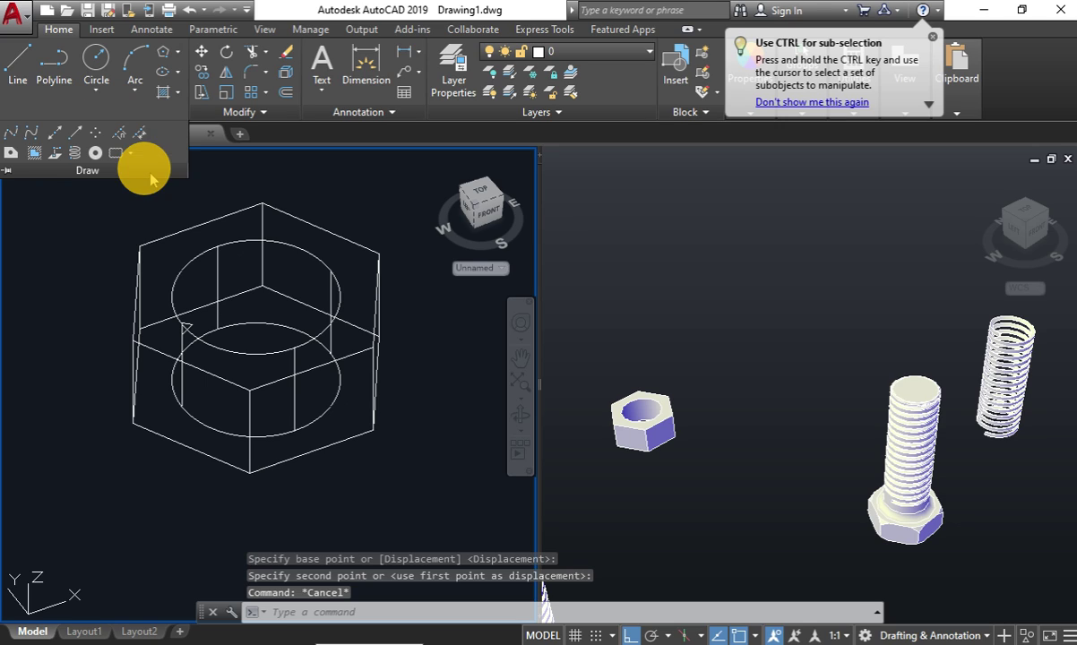
Draw a helix from the nut's top centre with base and top radius 7, then select it.
left_click(160, 150)
left_click(331, 271)
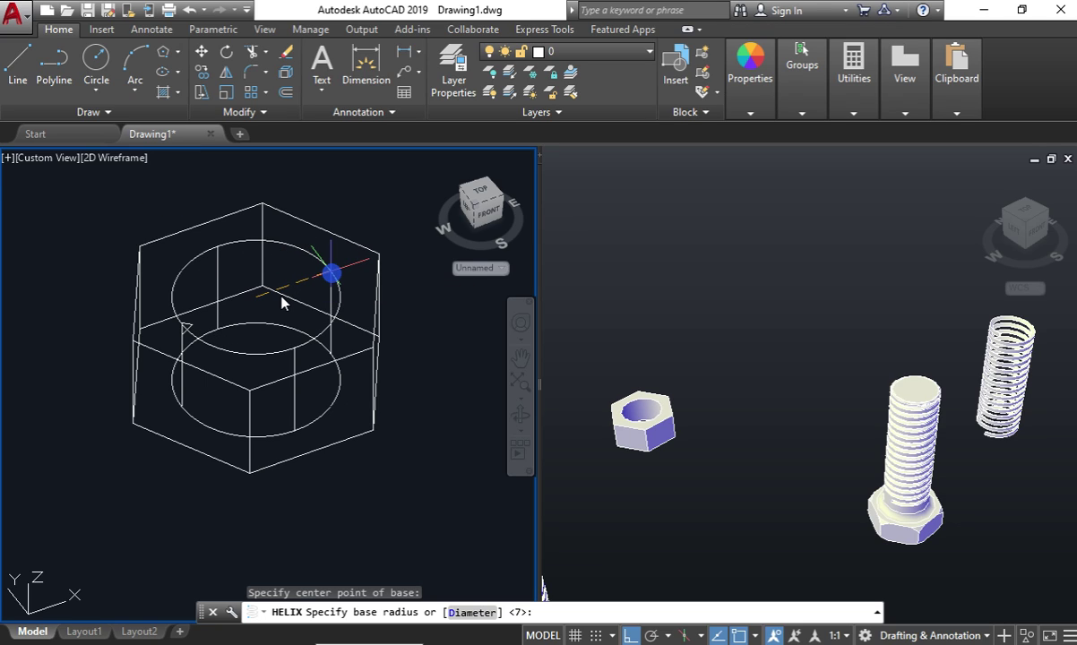
key("Return")
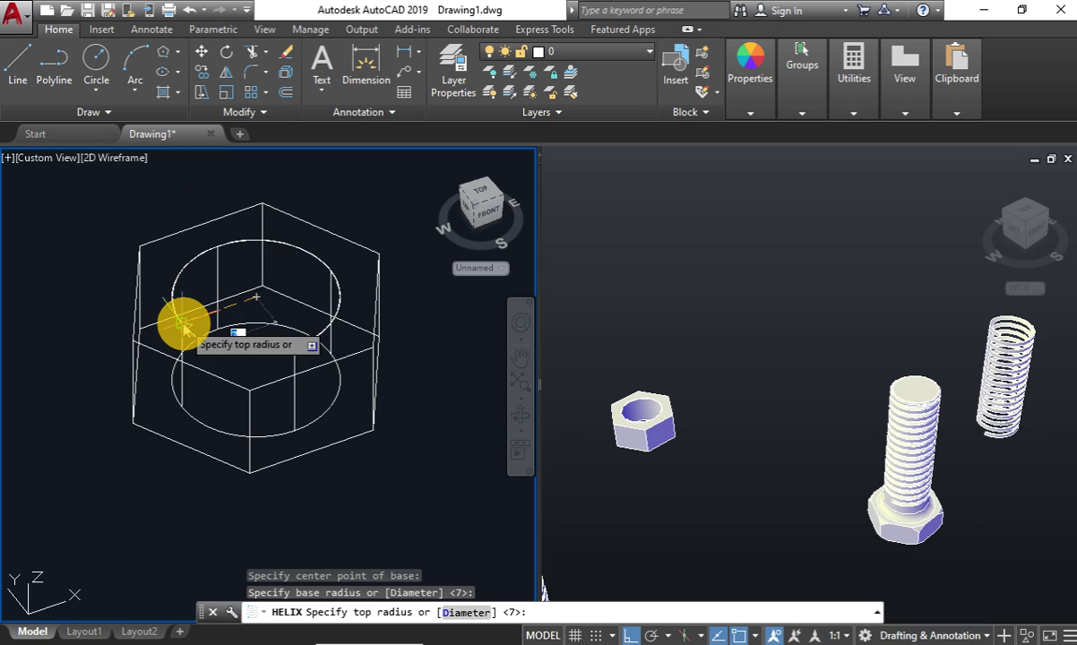
key("Return")
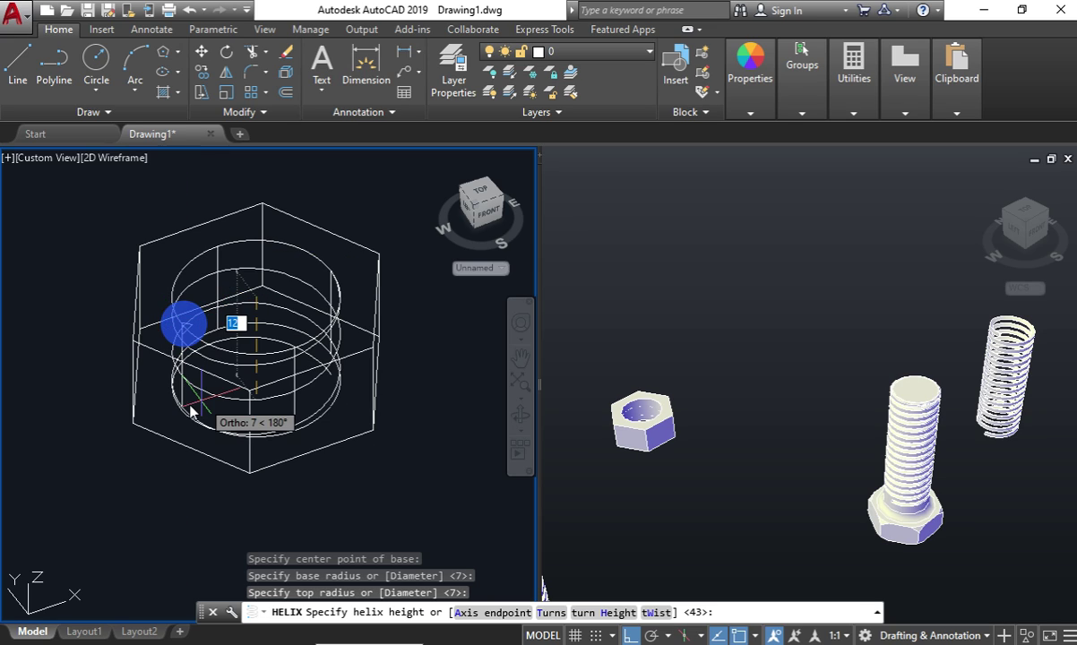
left_click(183, 407)
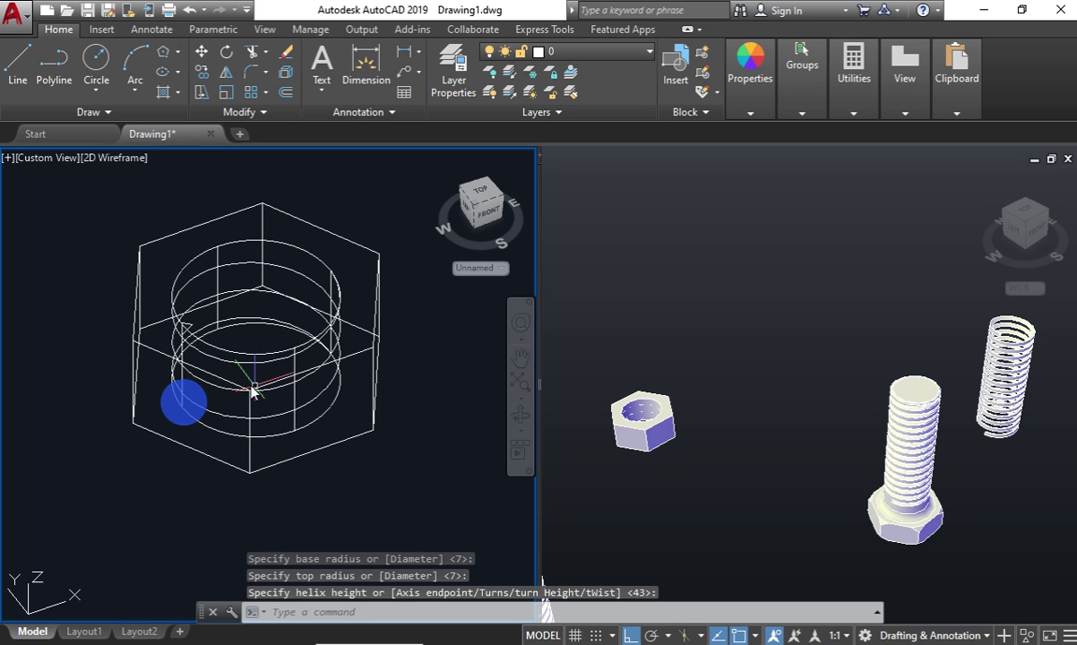
left_click(212, 410)
Change the nut helix's Turns to 7 in the Properties palette, then close it.
right_click(36, 412)
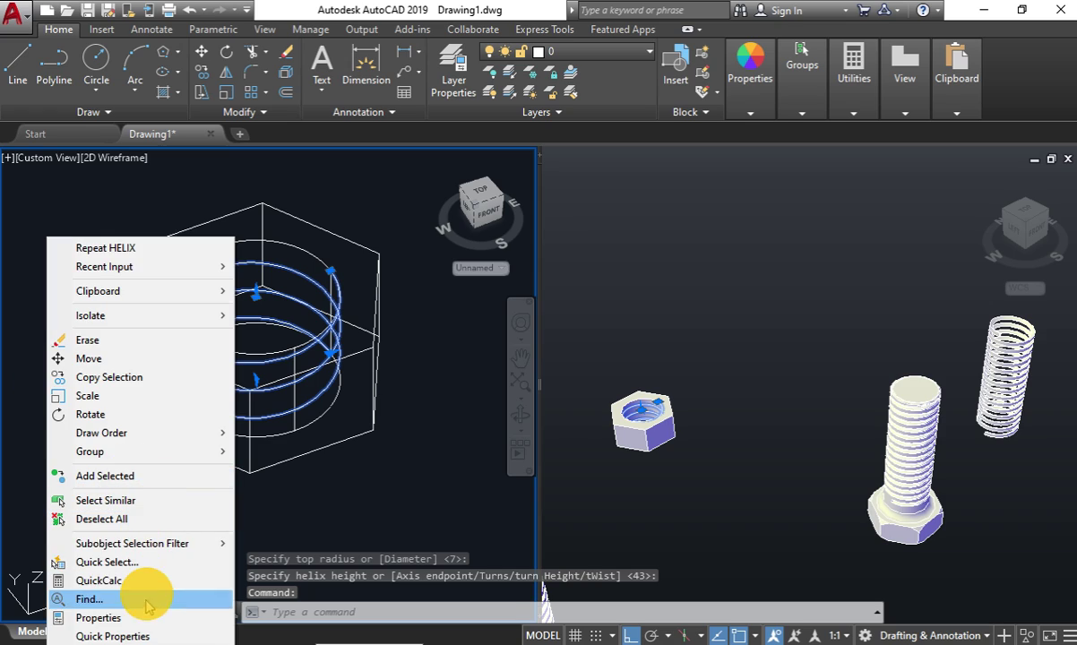
left_click(132, 587)
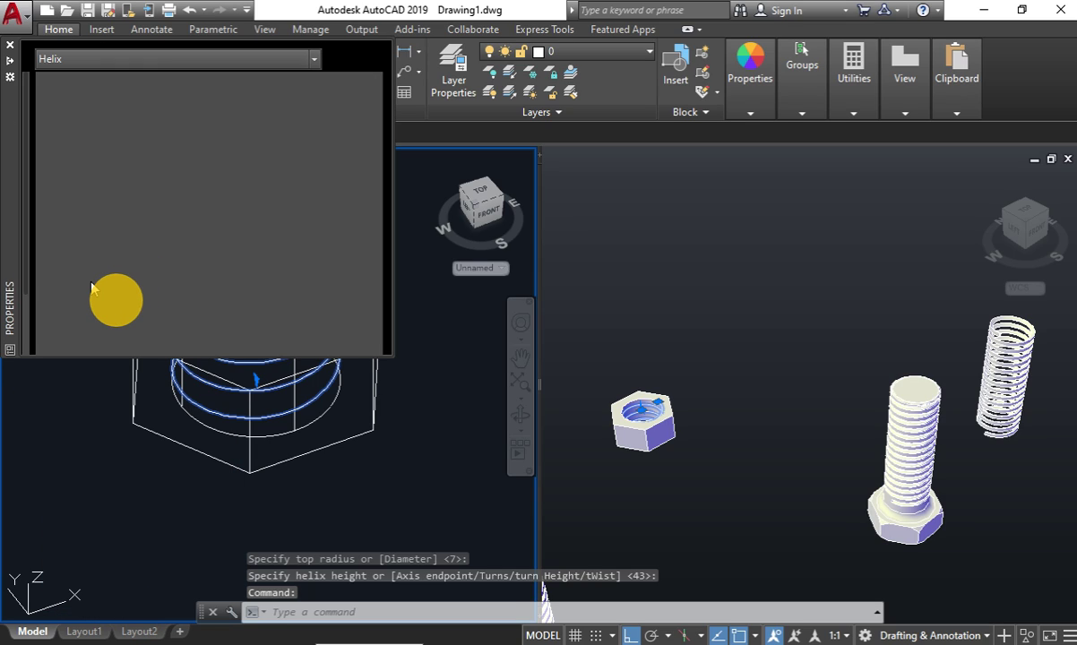
left_click(221, 324)
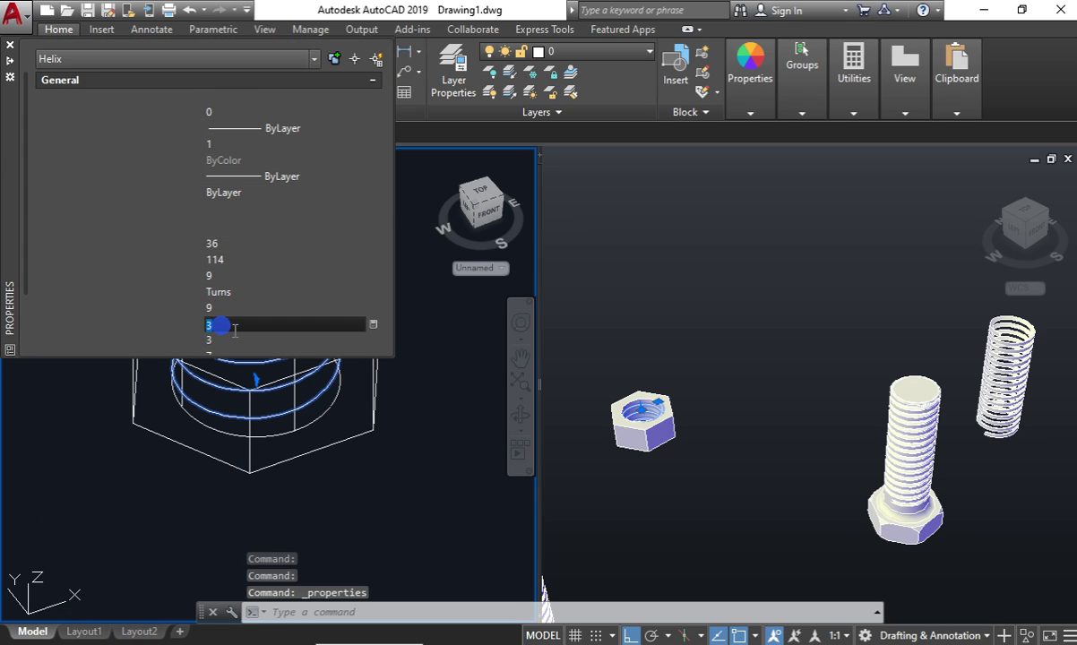
type("7")
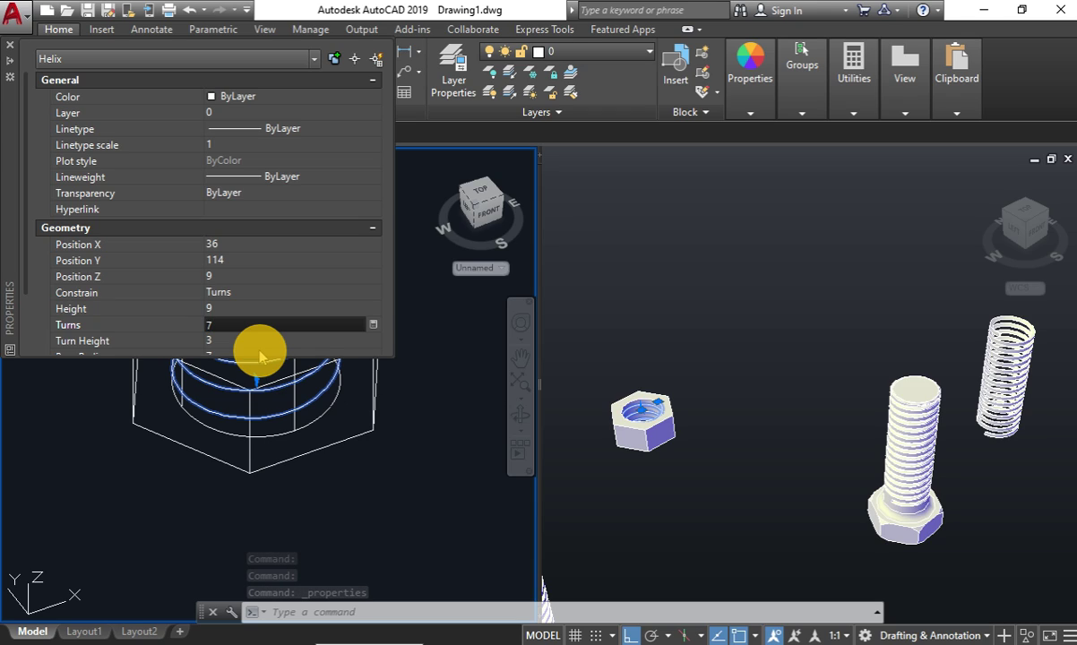
left_click(255, 343)
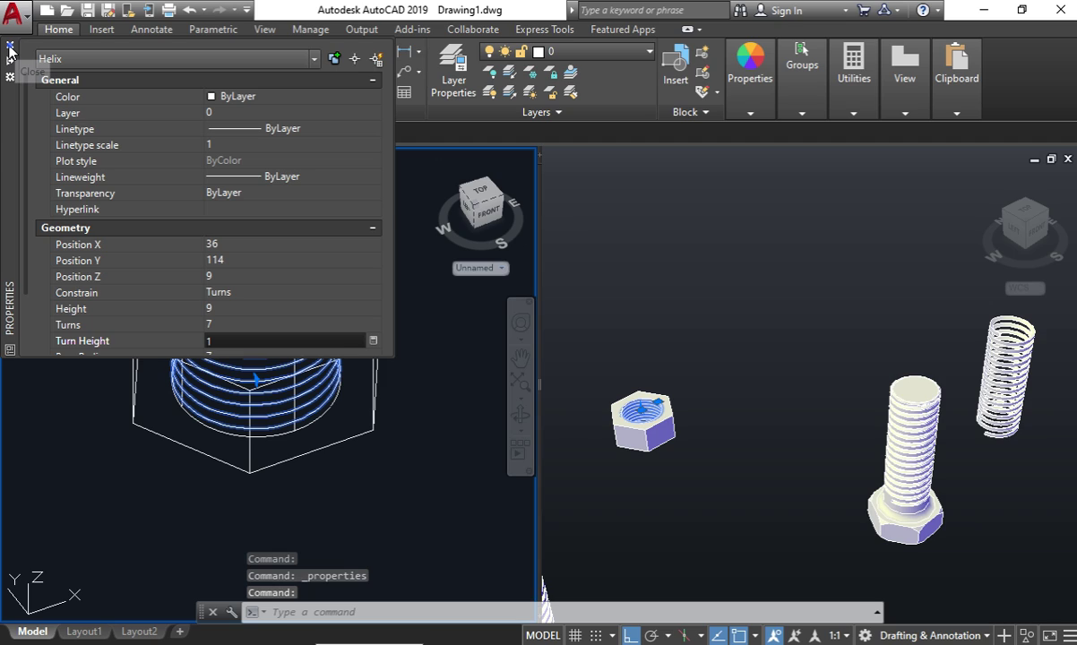
left_click(10, 51)
scroll(187, 353, "up", 5)
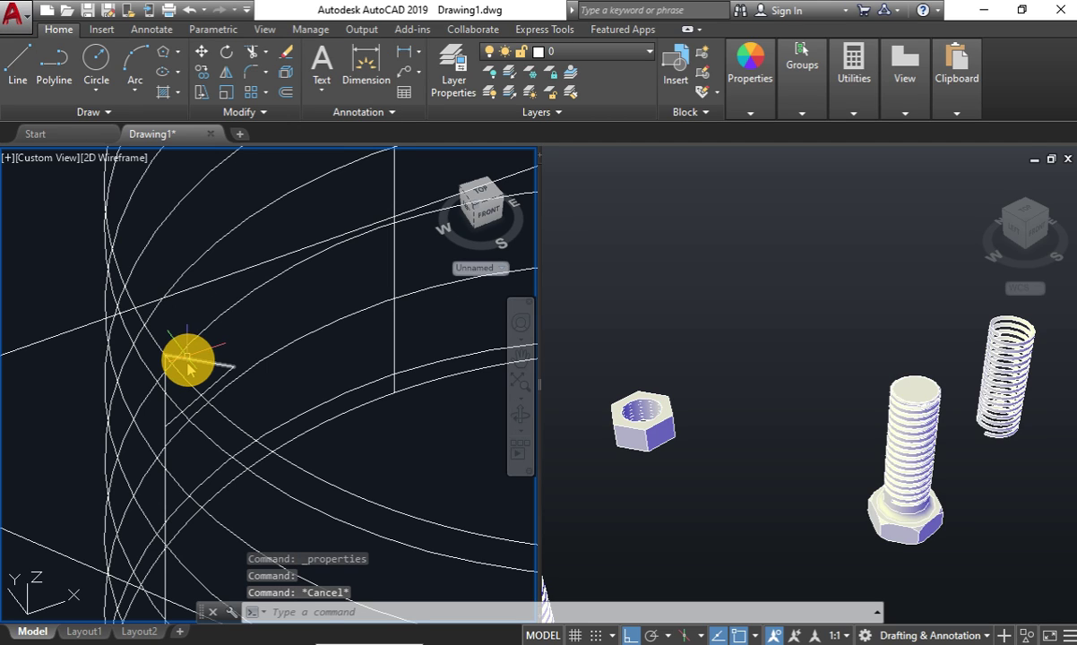
Join the triangle's three edges into a single 3D polyline.
left_click(144, 287)
left_click(255, 462)
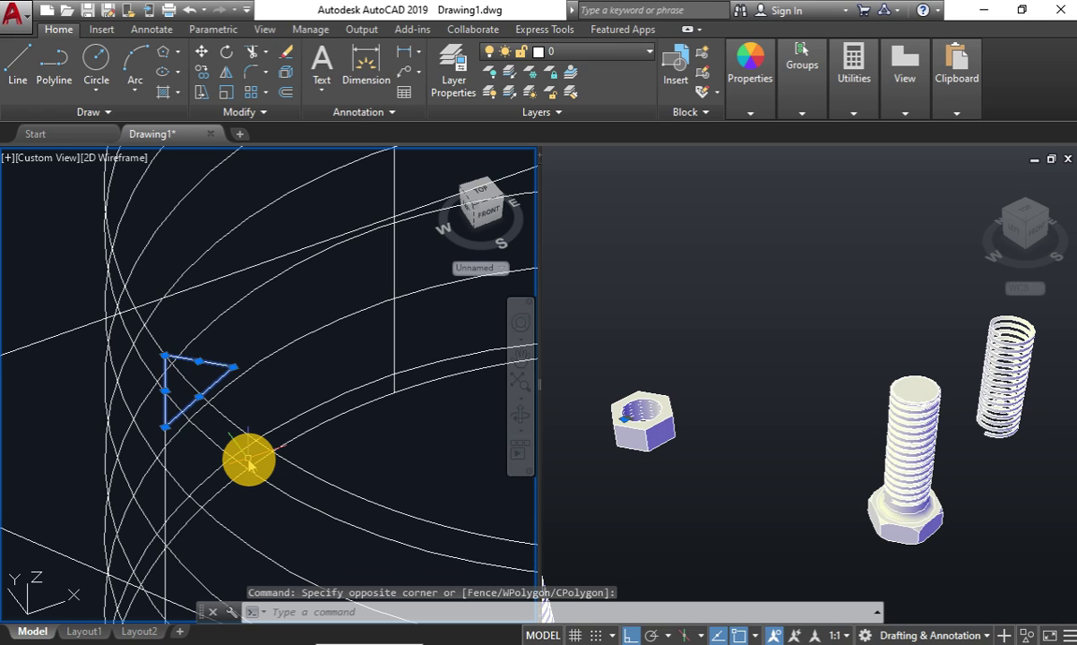
left_click(215, 363)
key("Return")
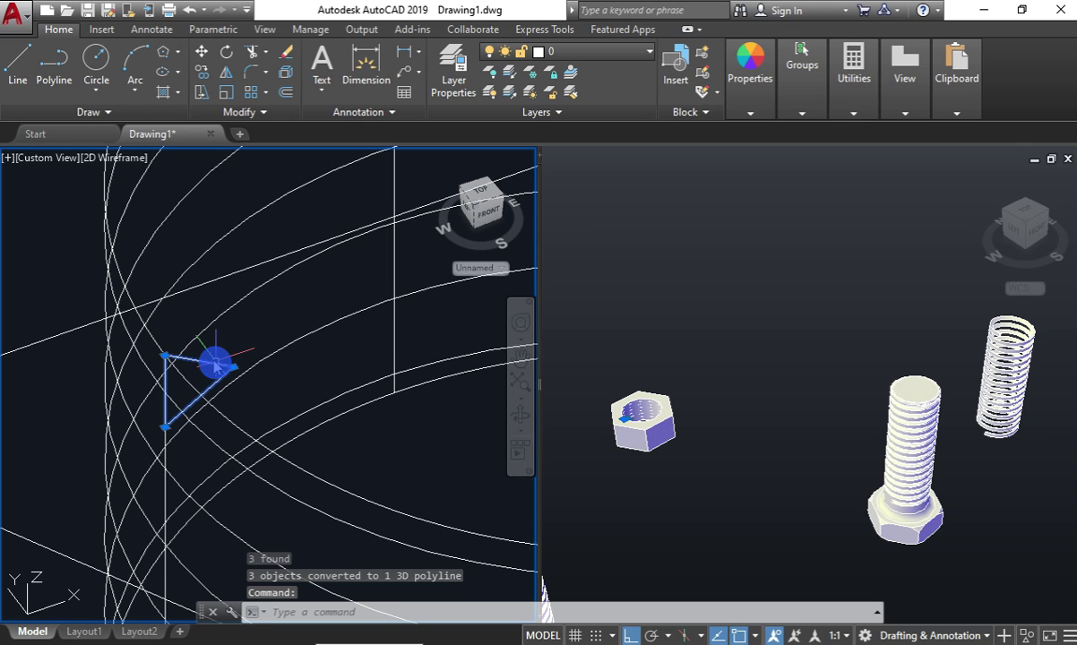
Move the triangle profile onto the helix's start point and select the helix.
left_click_drag(215, 363, 164, 363)
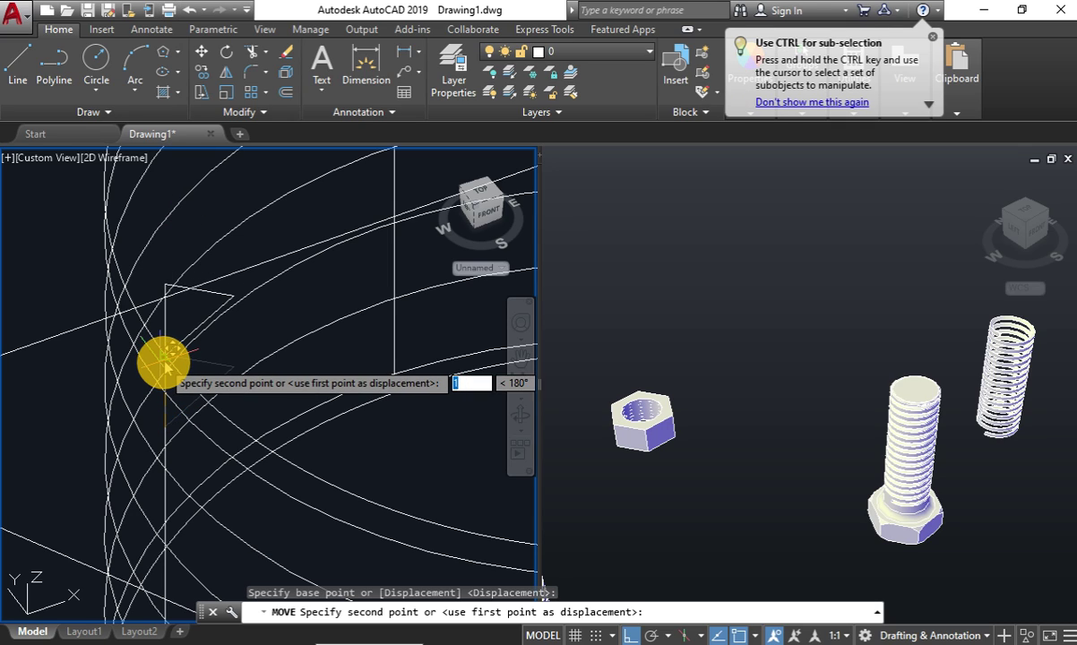
left_click(165, 362)
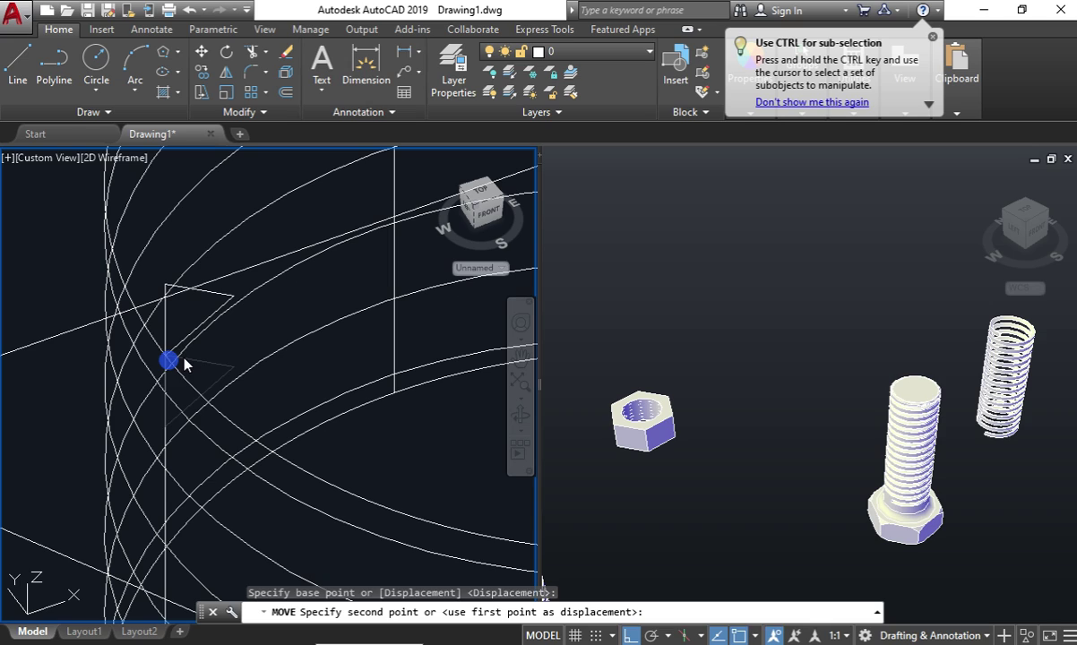
left_click(177, 407)
scroll(144, 406, "down", 3)
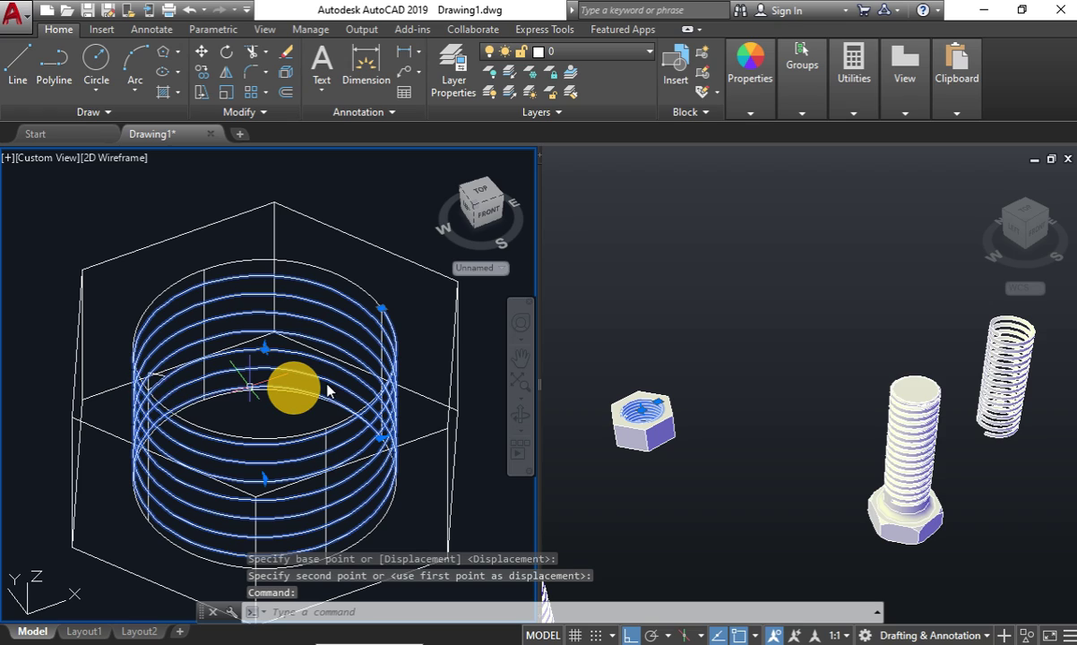
Mirror the triangular thread profile across a two-point line, erasing the original.
scroll(328, 390, "up", 3)
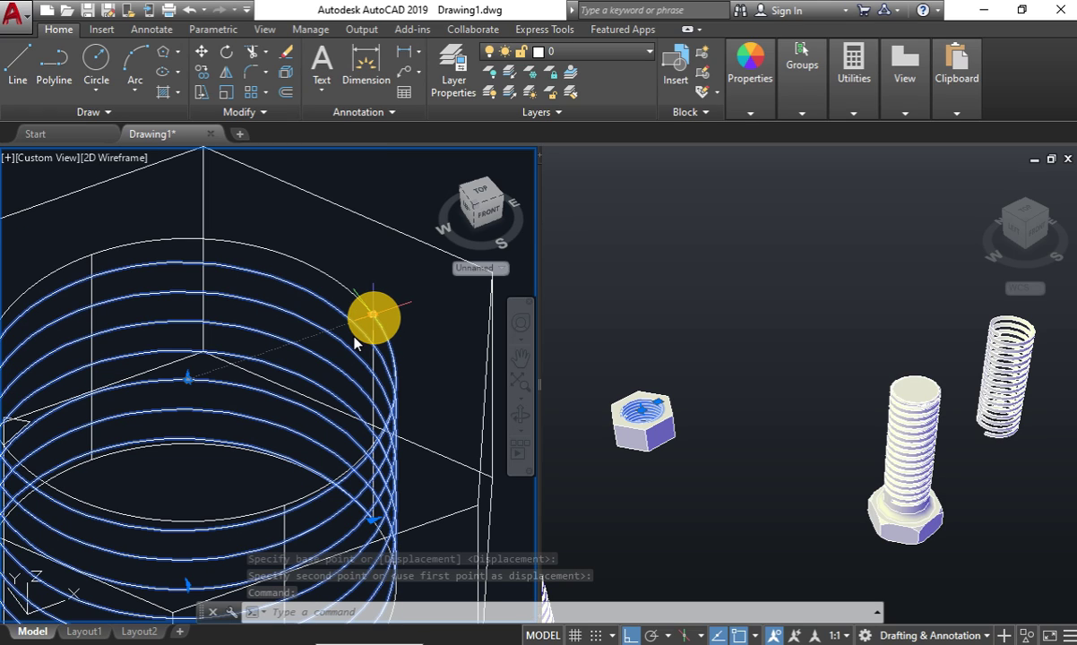
key("Escape")
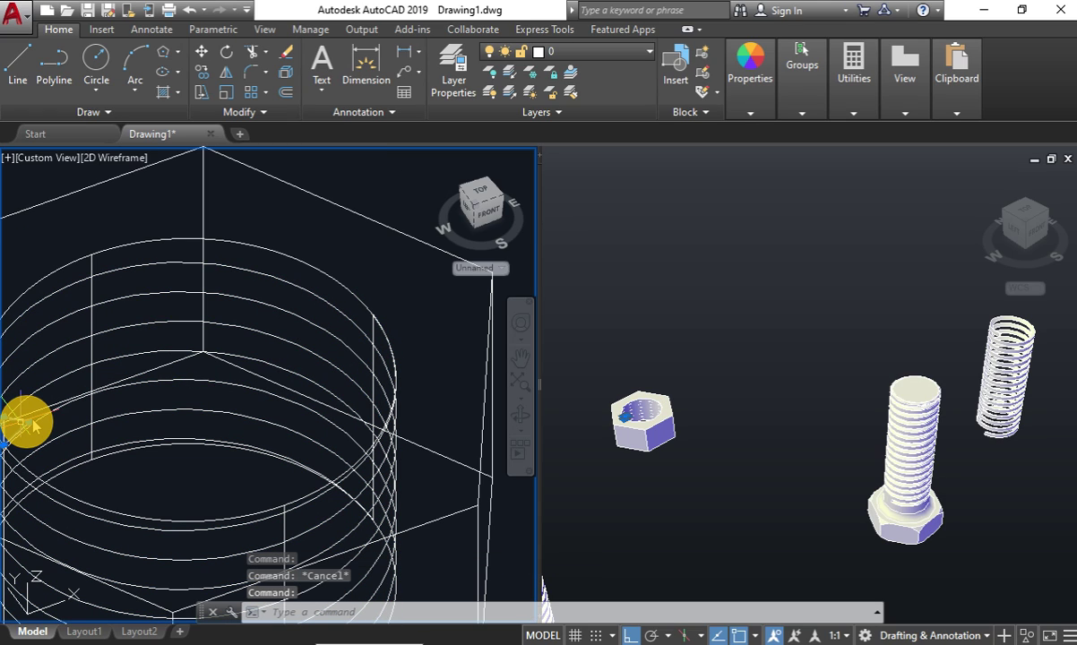
left_click(32, 425)
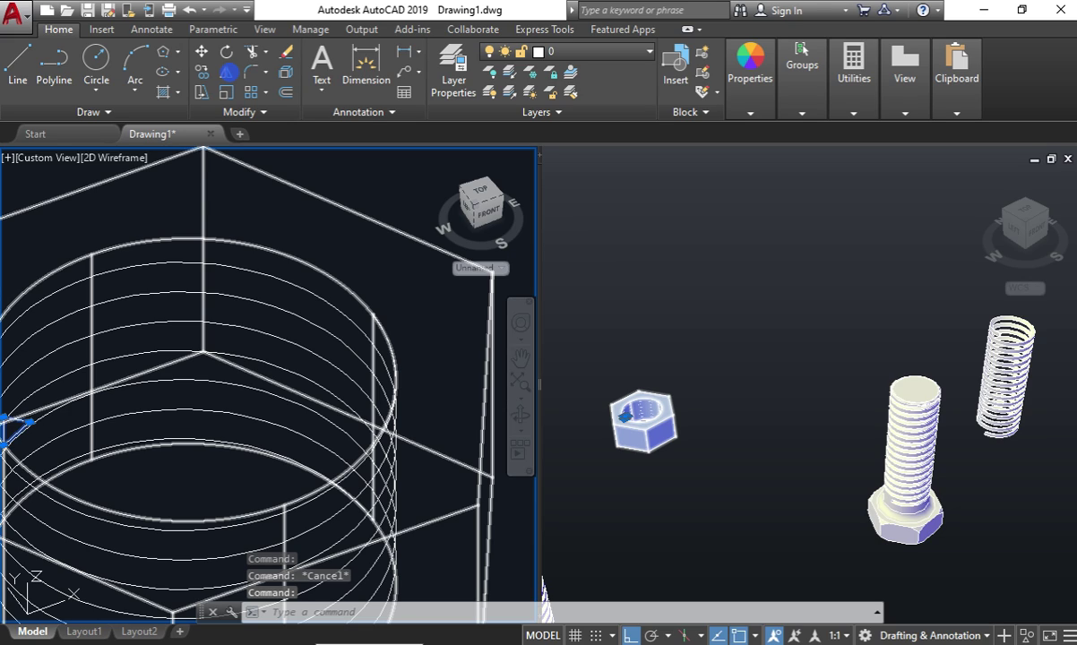
left_click(228, 72)
left_click(183, 580)
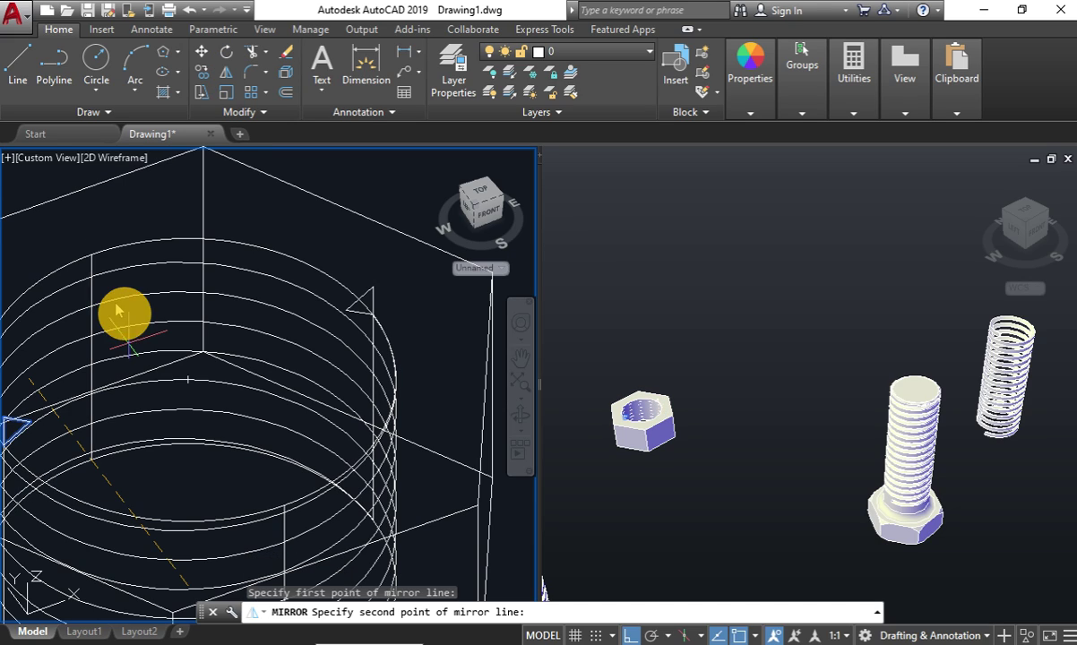
left_click(57, 235)
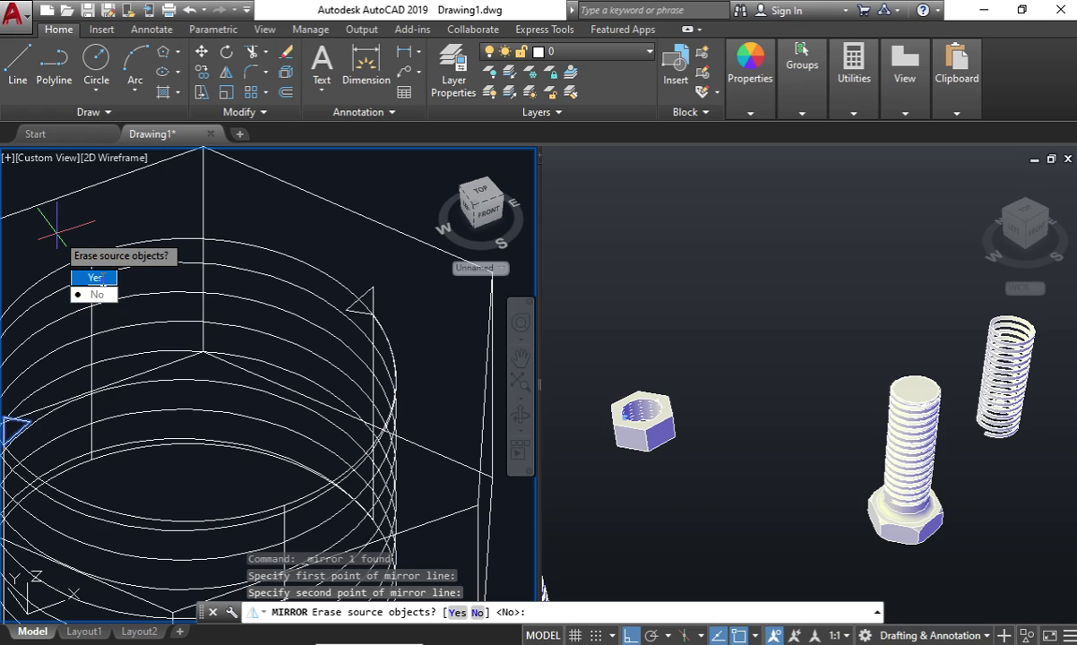
left_click(97, 279)
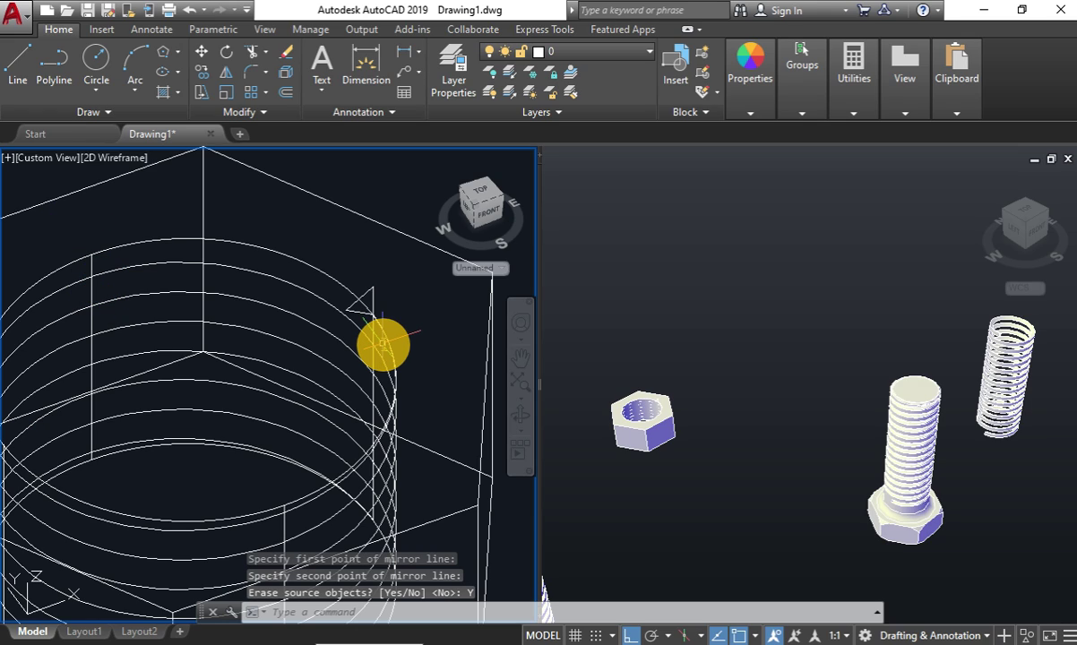
Start EXTRUDE on the helix, then cancel it to redo the selection.
type("s")
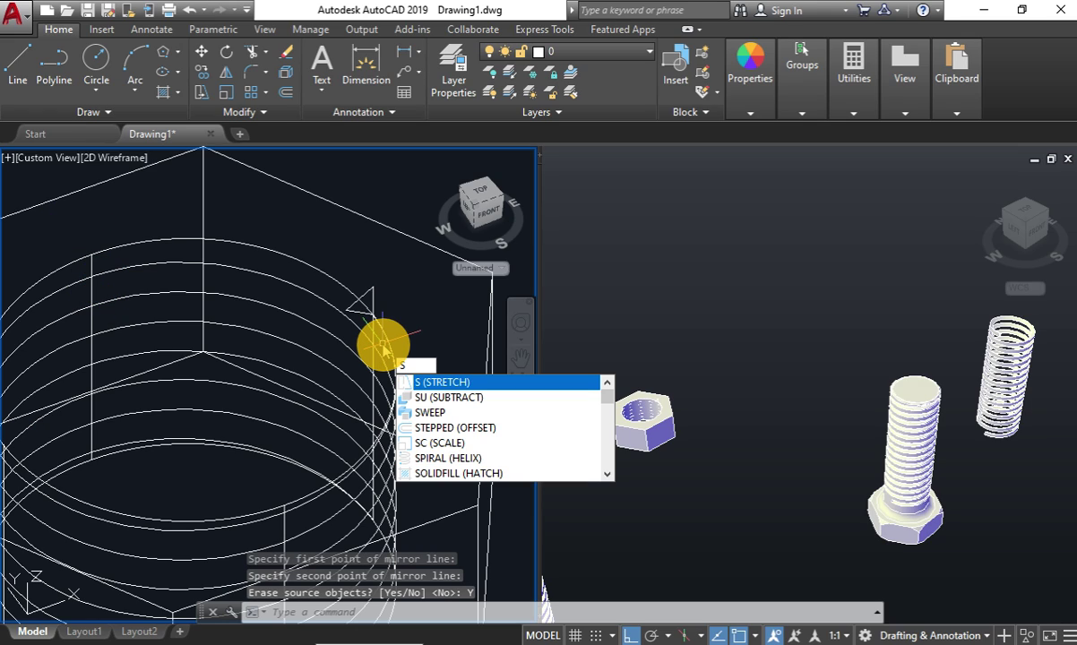
key("BackSpace")
type("Ex")
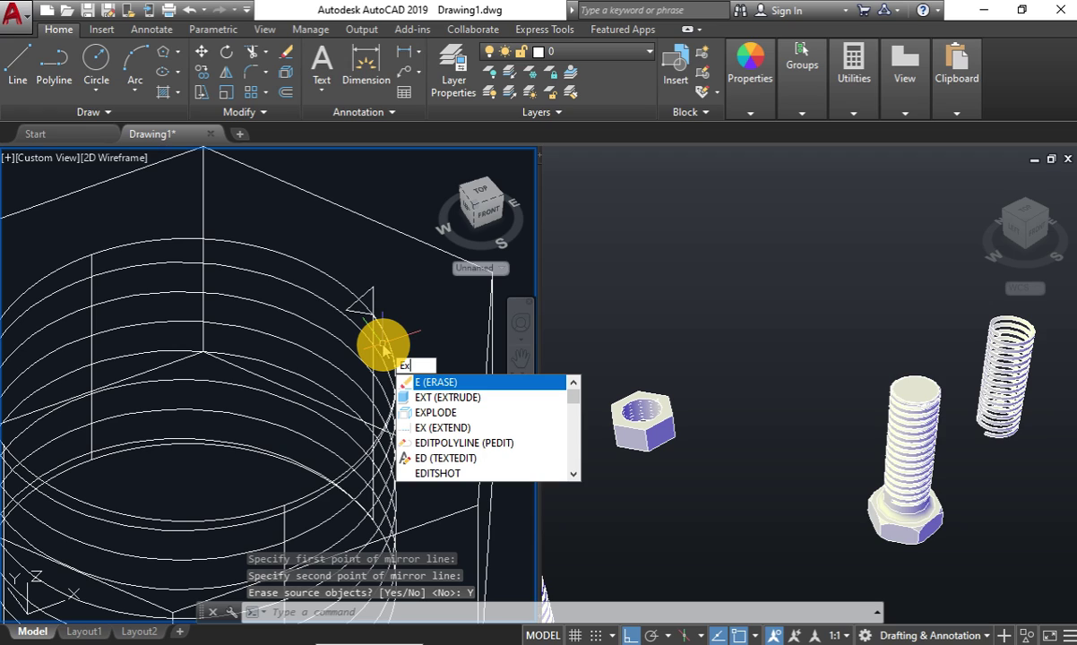
type("t")
key("Return")
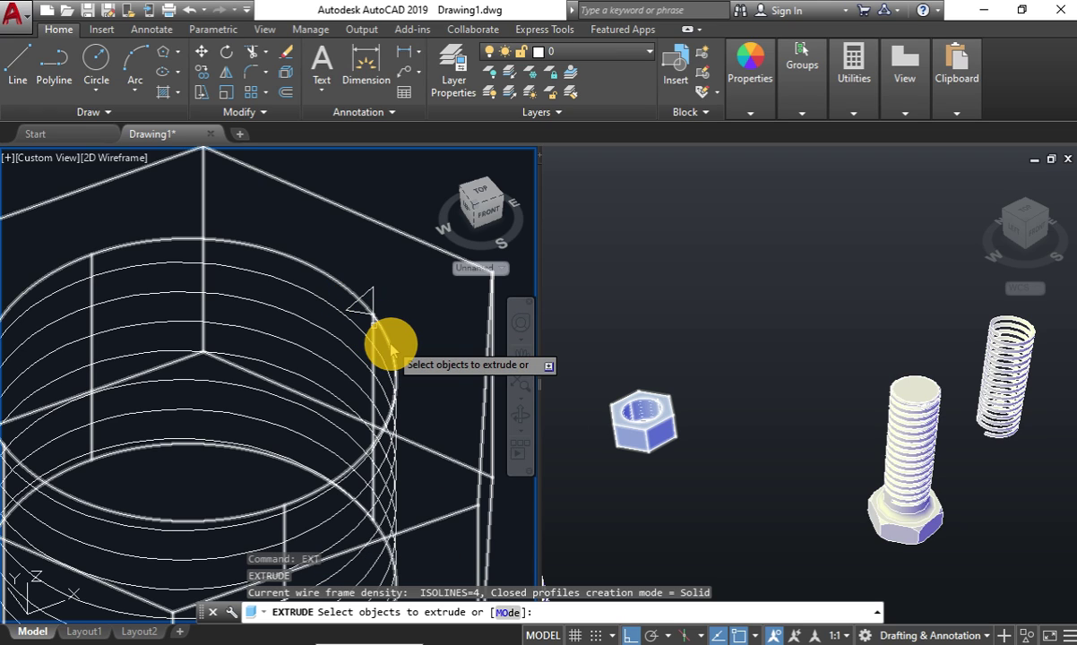
left_click(391, 349)
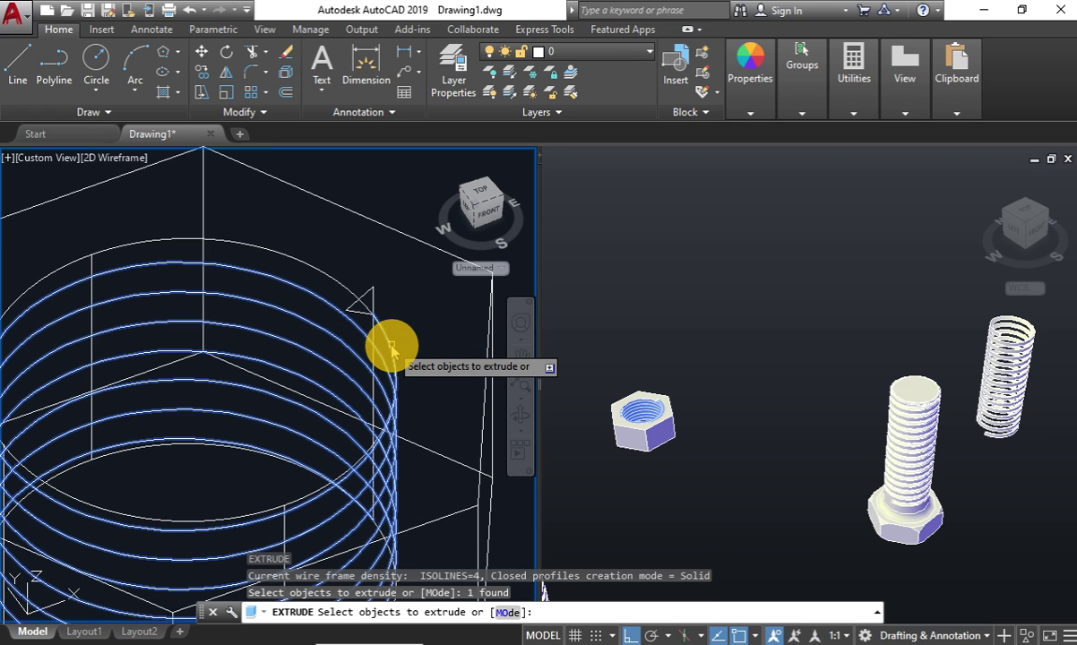
key("Escape")
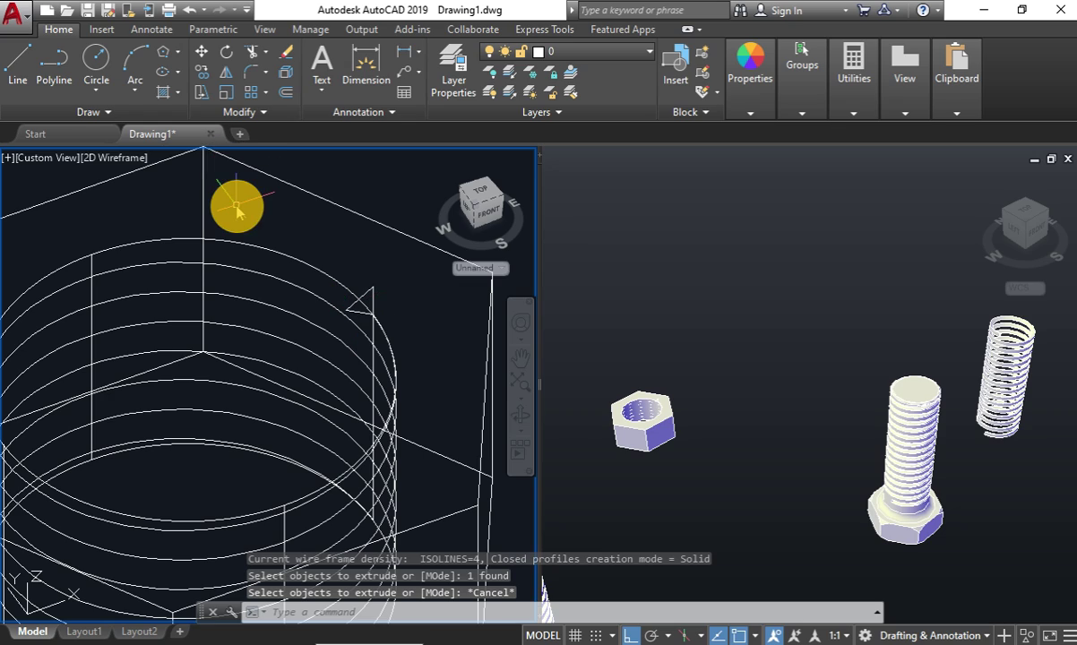
Extrude the window-selected triangle profile along the helix using the Path option.
type("ex")
key("BackSpace")
key("BackSpace")
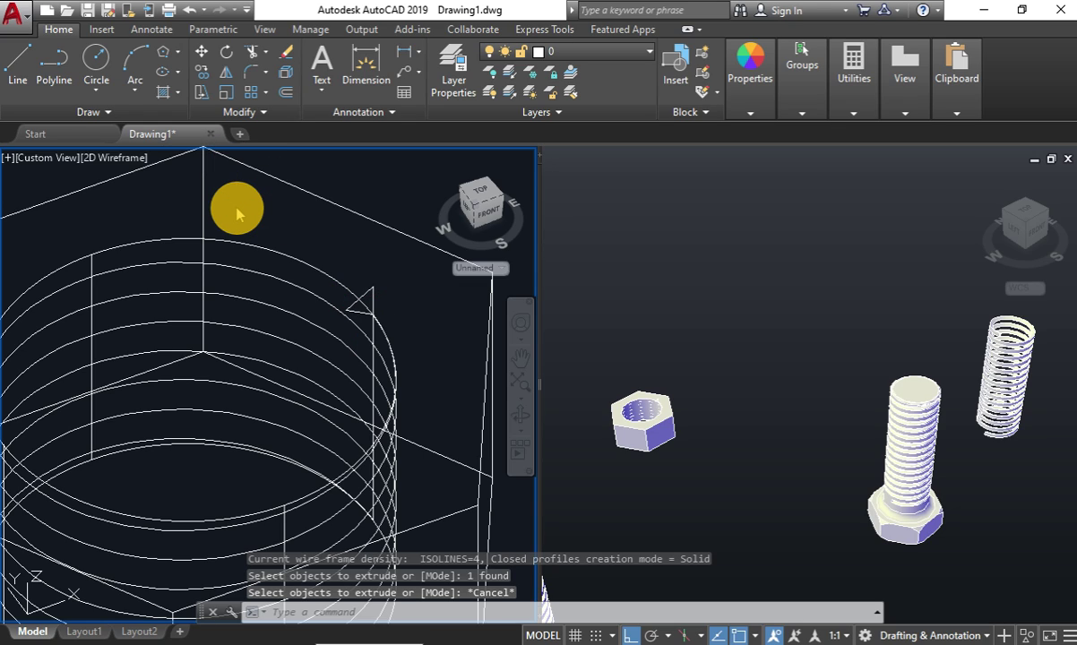
key("Return")
left_click(284, 229)
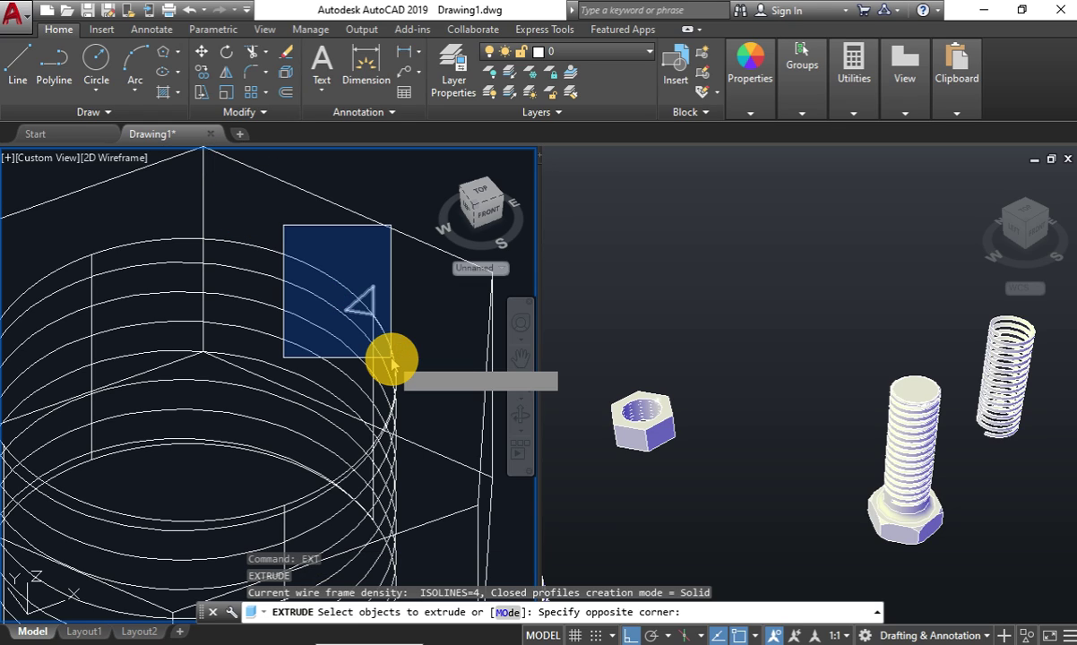
left_click(390, 357)
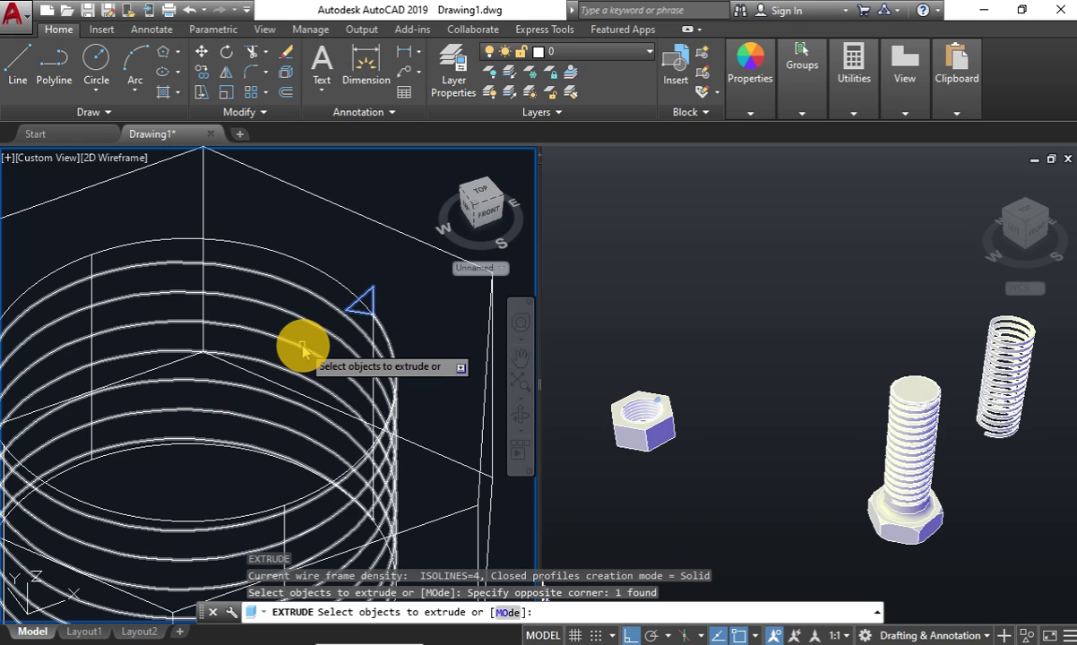
key("Return")
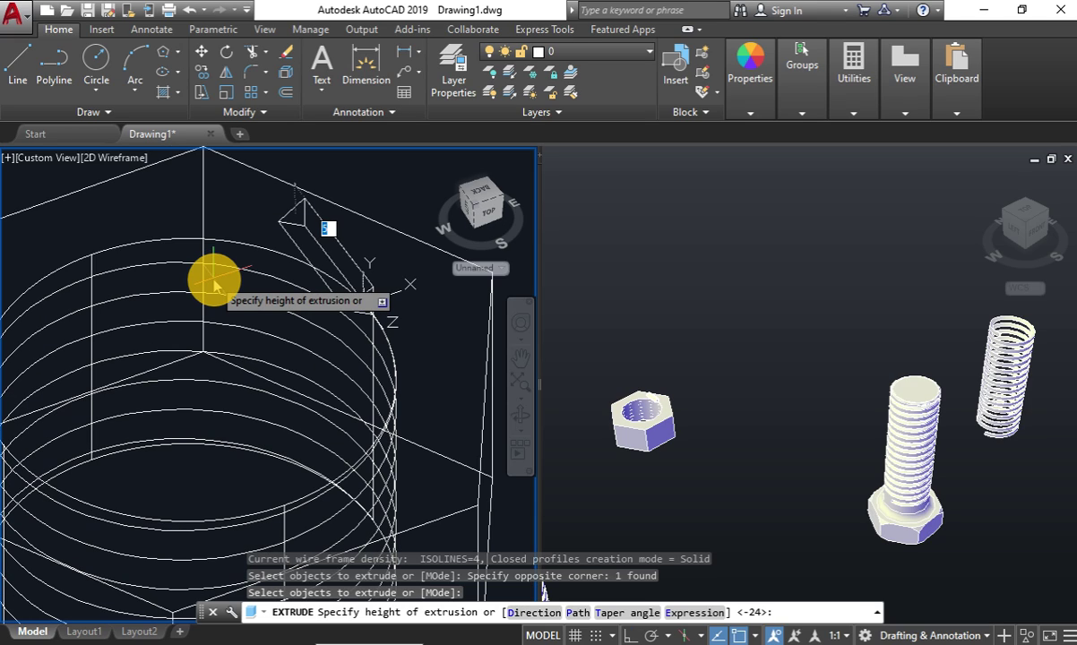
type("p")
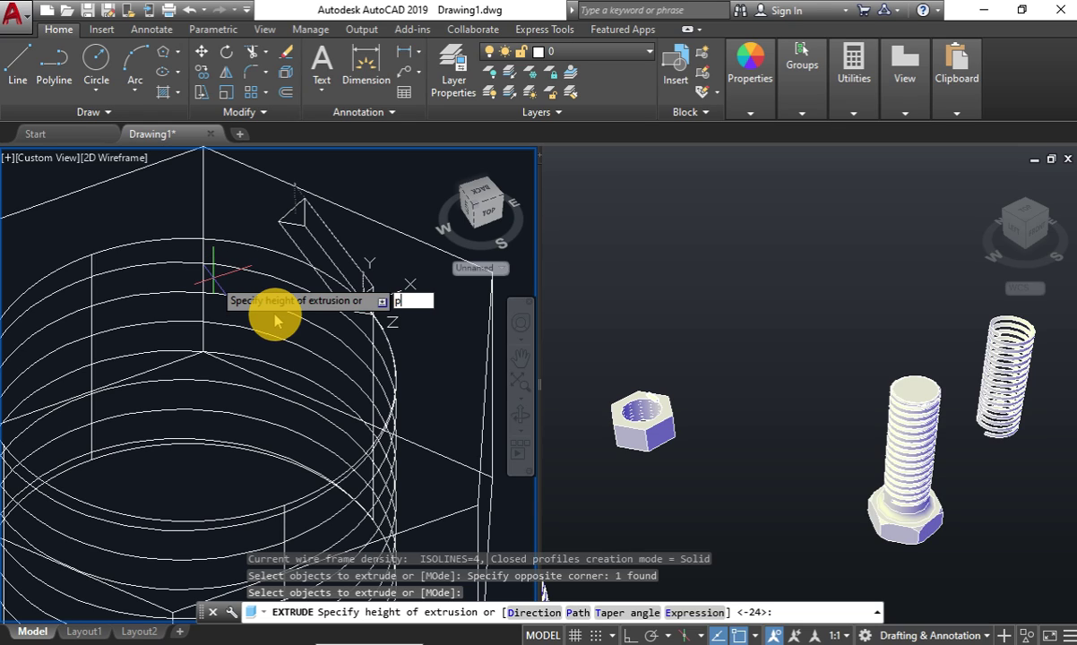
key("Return")
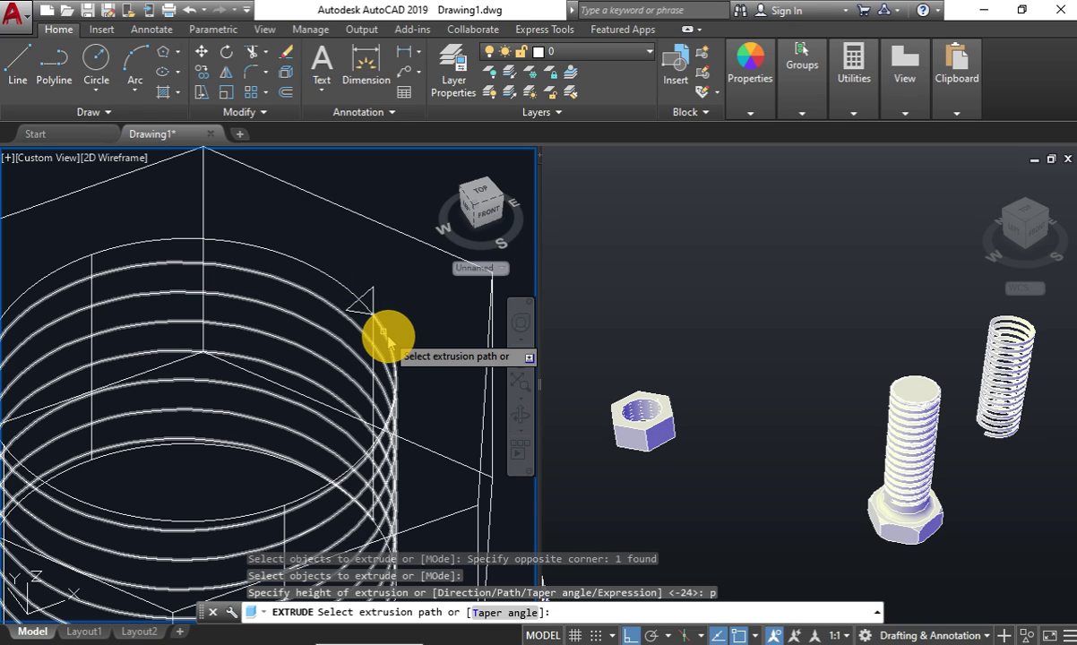
left_click(355, 325)
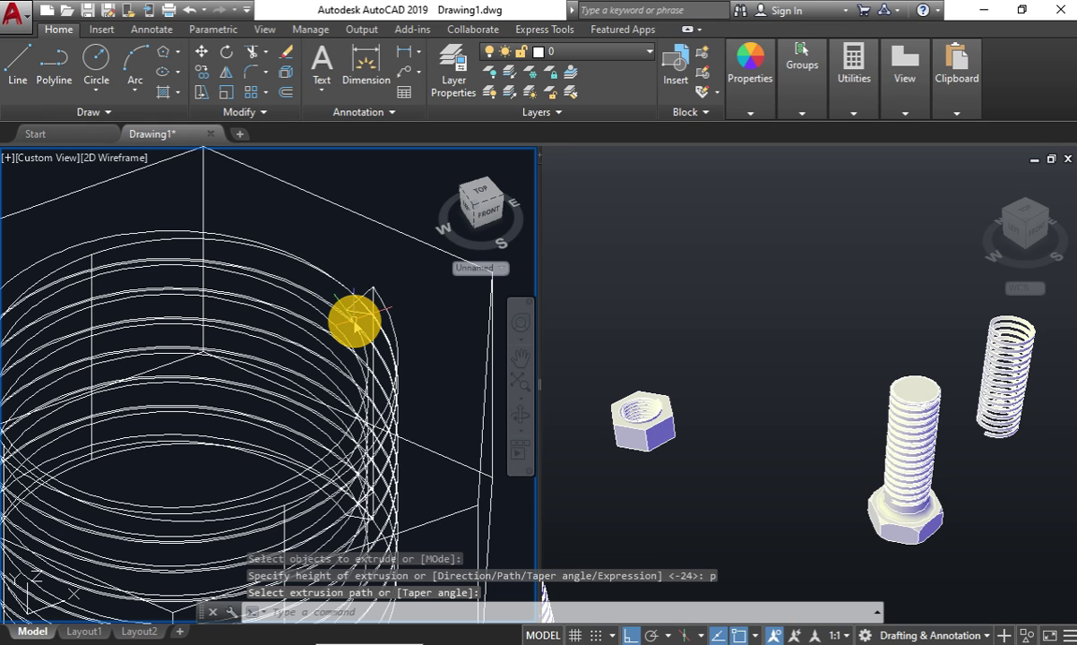
mouse_move(307, 337)
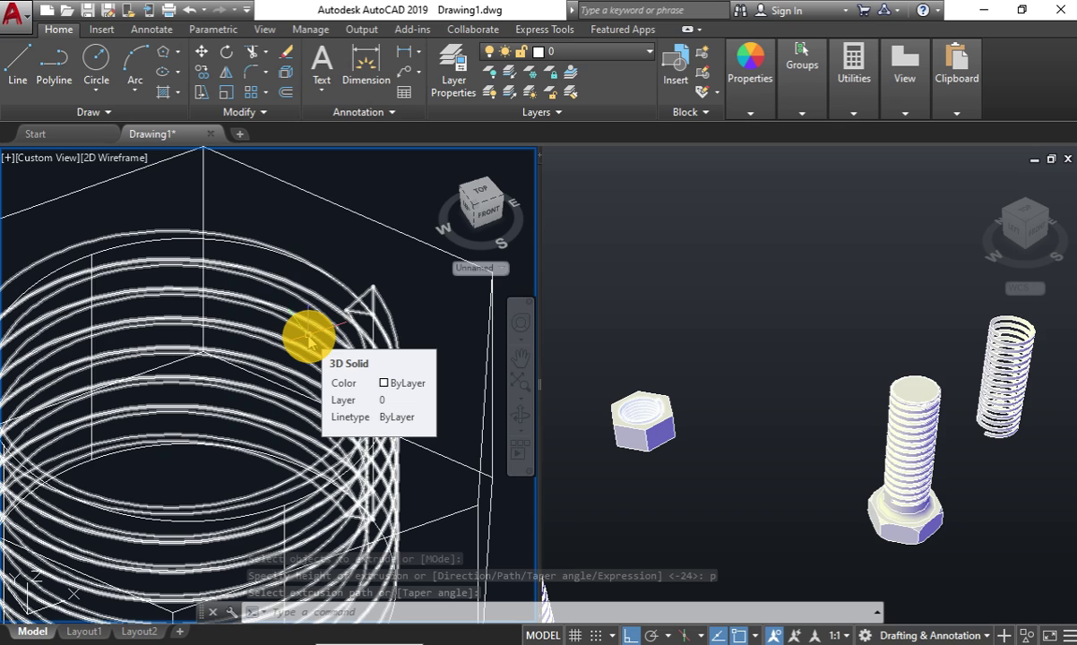
Subtract the helical thread solid from the nut using SU.
type("SU")
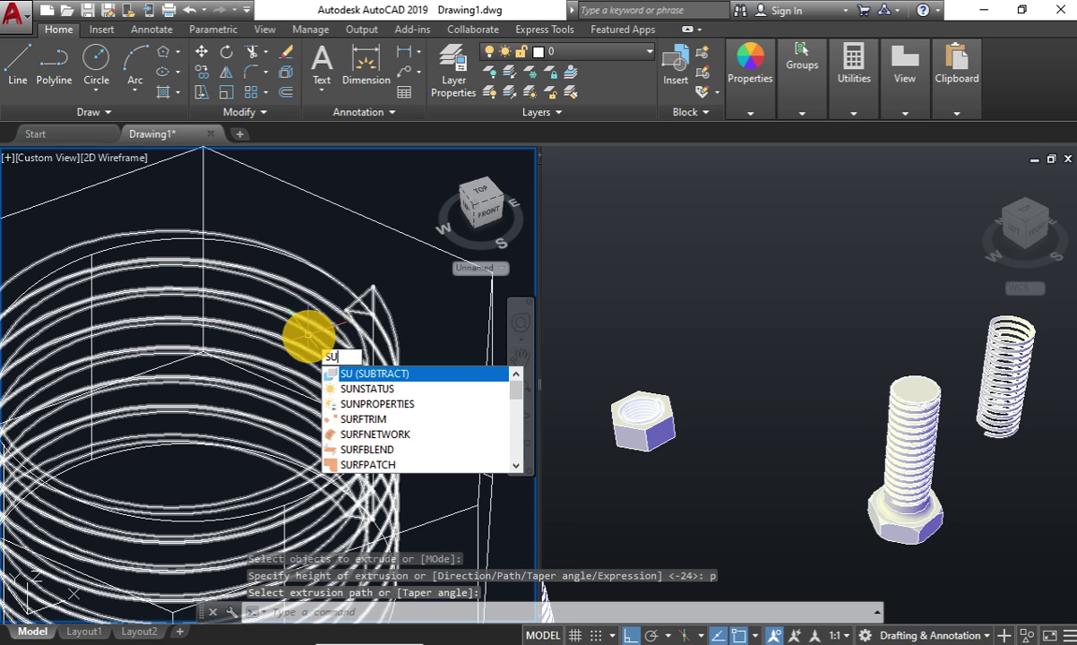
key("Return")
left_click(251, 240)
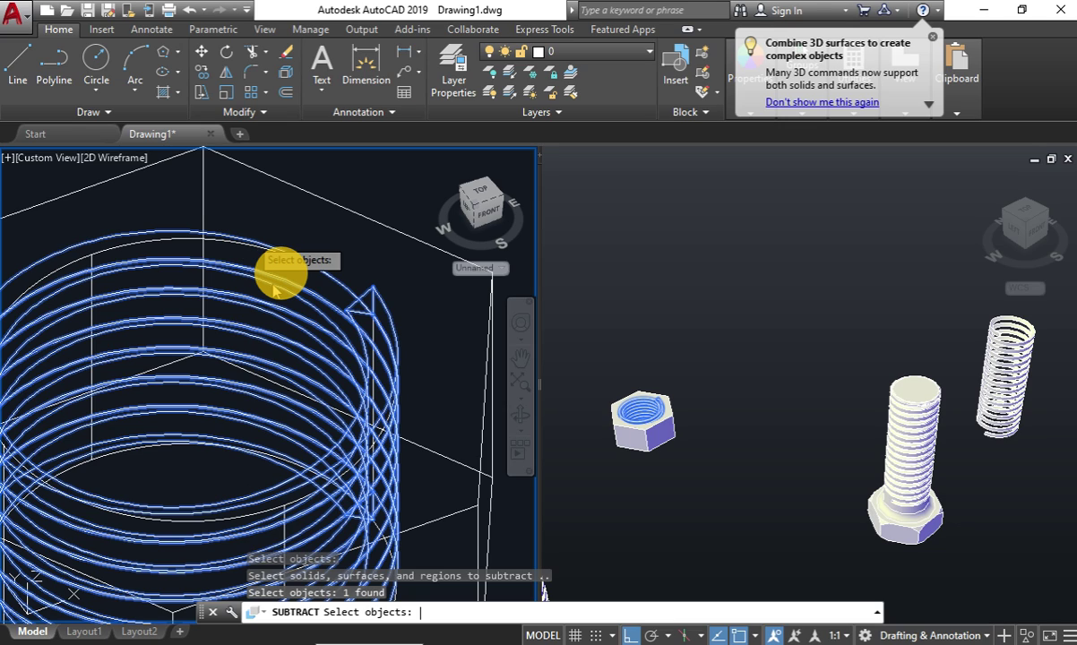
key("Return")
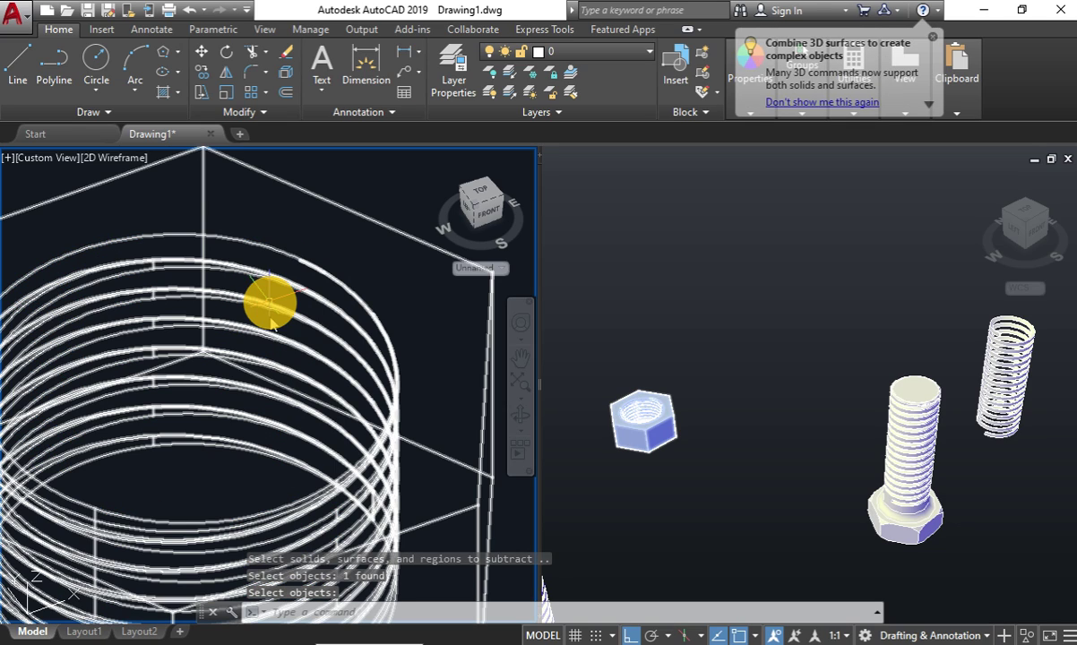
In the shaded viewport, locate the small stray object beside the model and delete it.
scroll(255, 352, "down", 2)
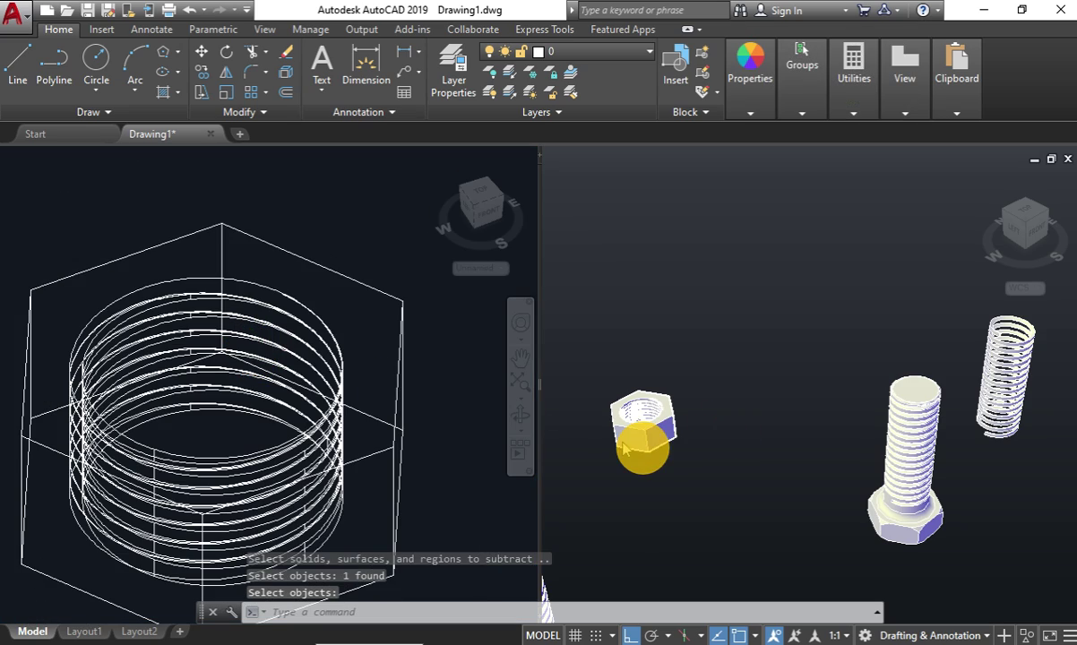
left_click(618, 426)
scroll(610, 425, "up", 2)
scroll(837, 432, "up", 2)
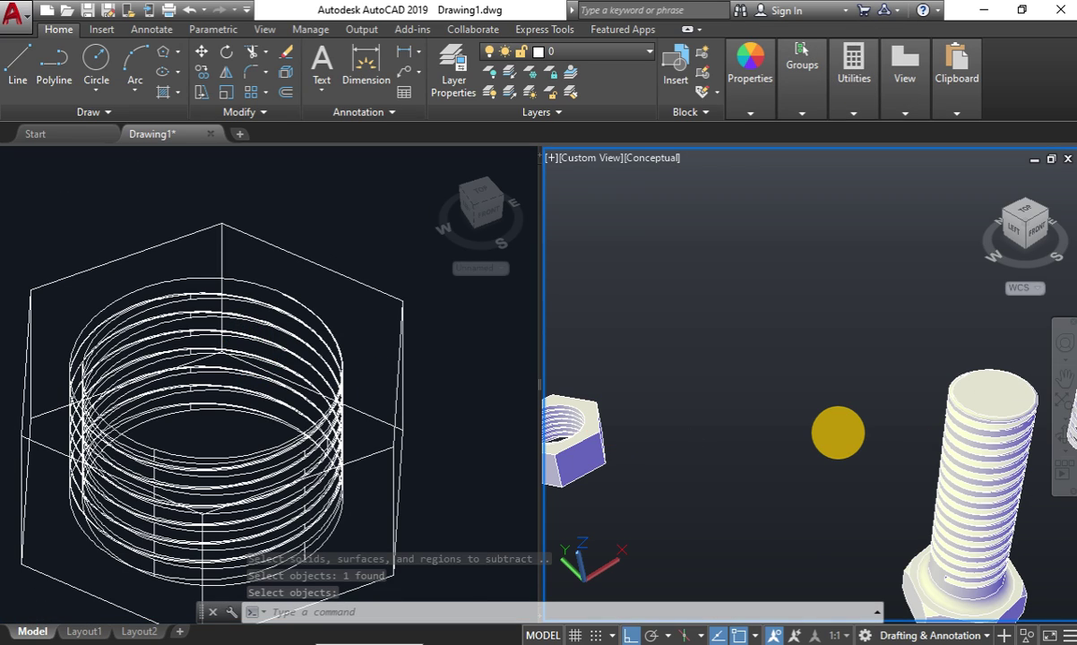
type("p")
key("Return")
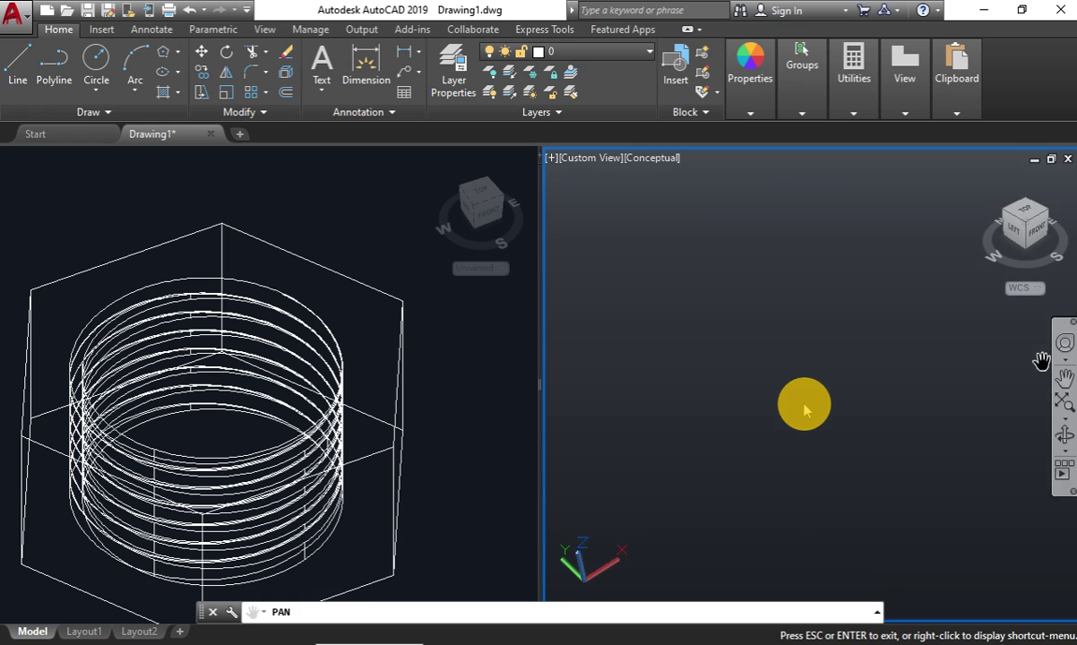
left_click_drag(805, 409, 795, 428)
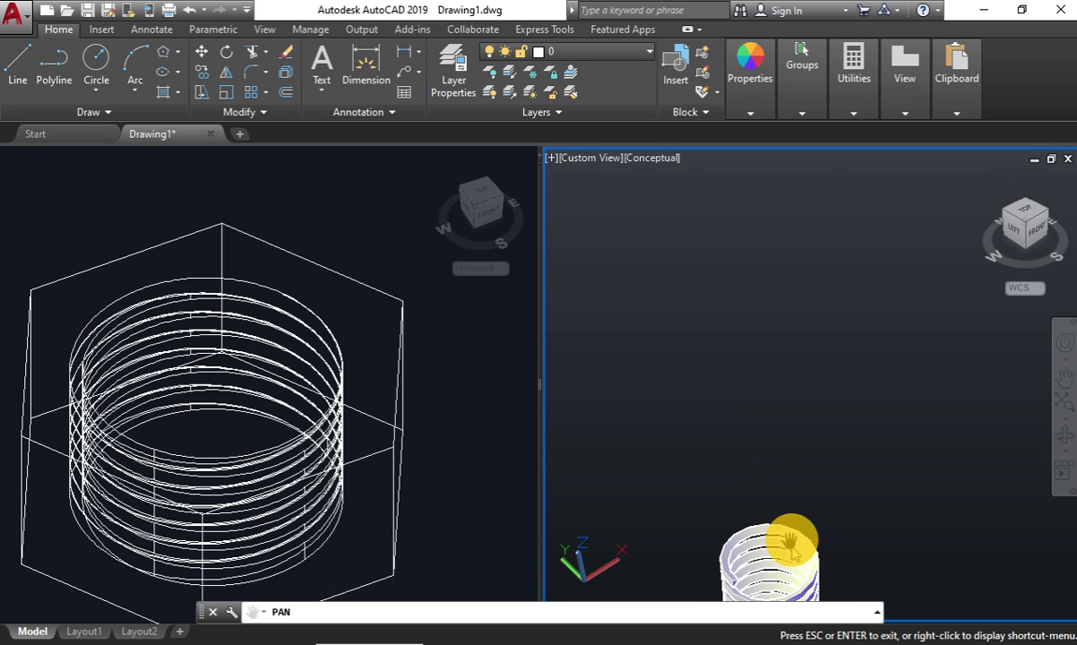
left_click_drag(793, 534, 796, 444)
scroll(796, 446, "down", 2)
scroll(797, 444, "down", 2)
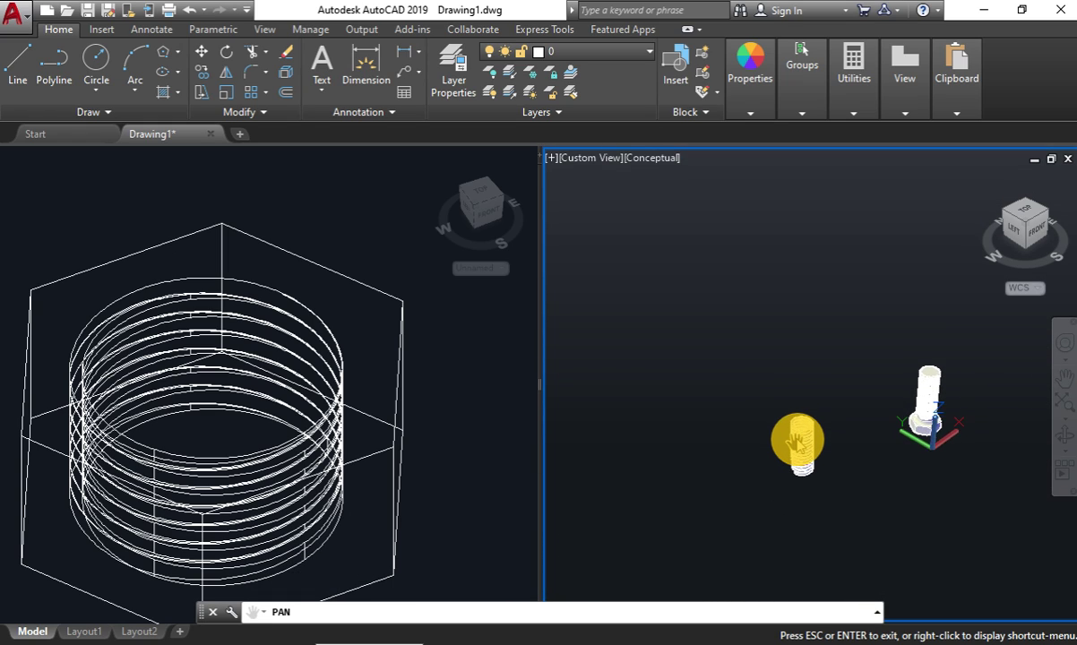
scroll(796, 441, "down", 1)
scroll(797, 441, "down", 1)
scroll(795, 442, "down", 1)
scroll(796, 440, "down", 1)
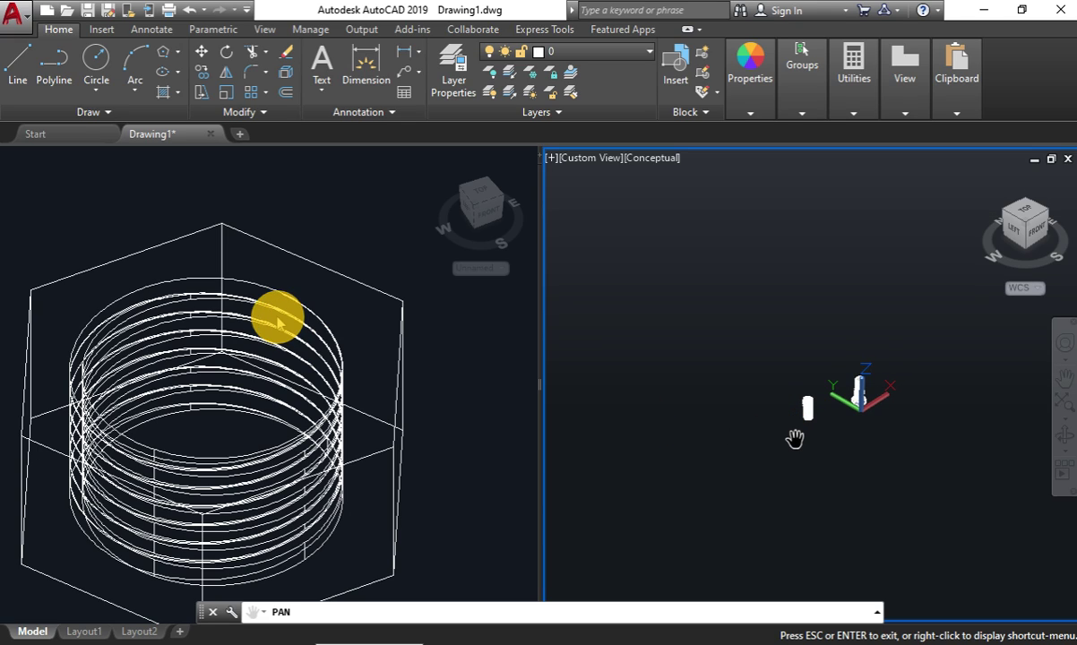
key("Escape")
left_click(804, 414)
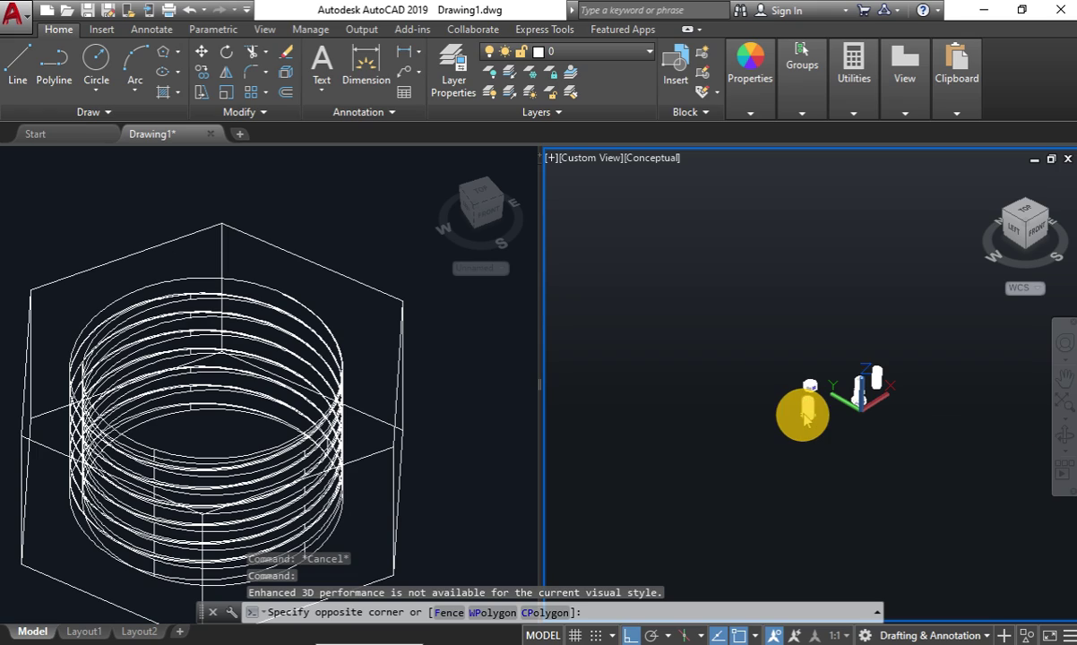
key("Escape")
left_click(812, 414)
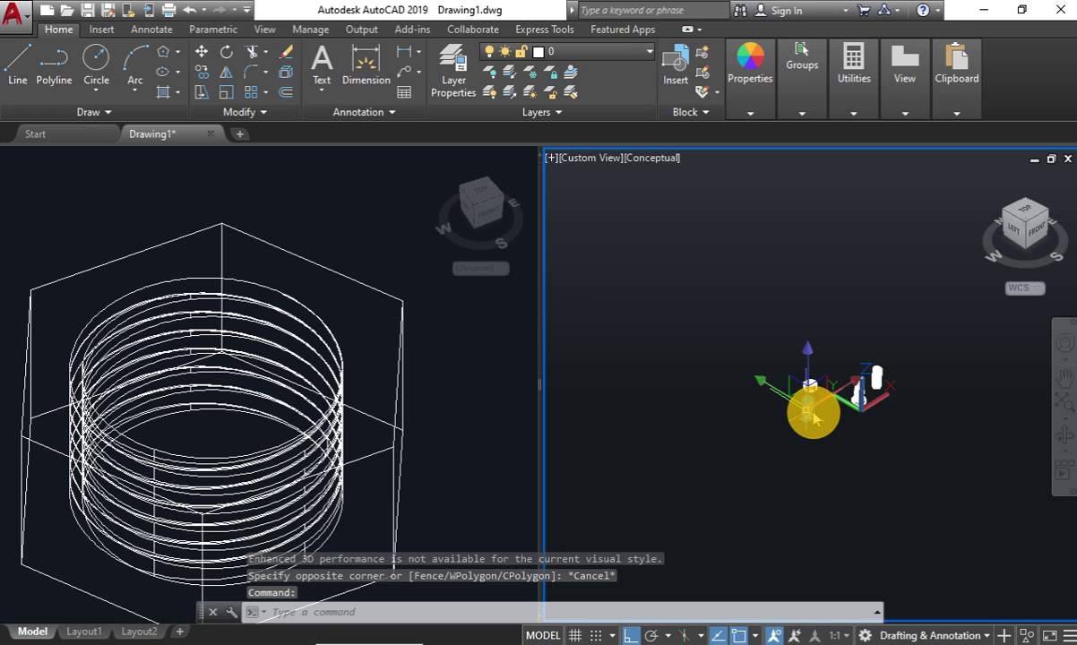
key("Delete")
Reselect and delete the other small object, then set the shaded view to southwest isometric.
left_click(865, 378)
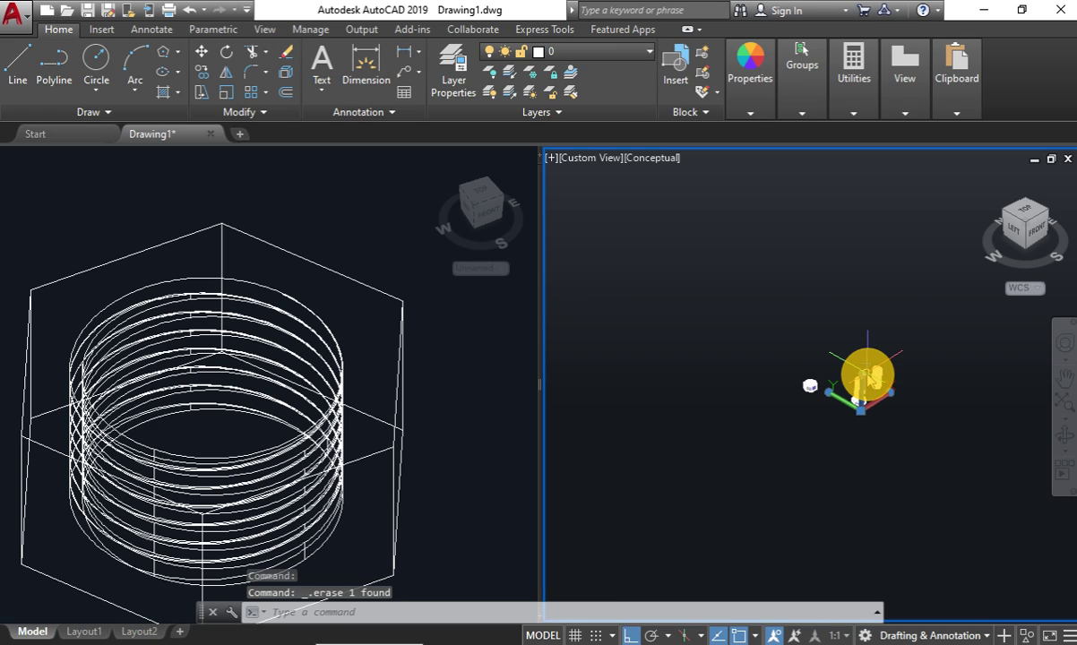
key("Escape")
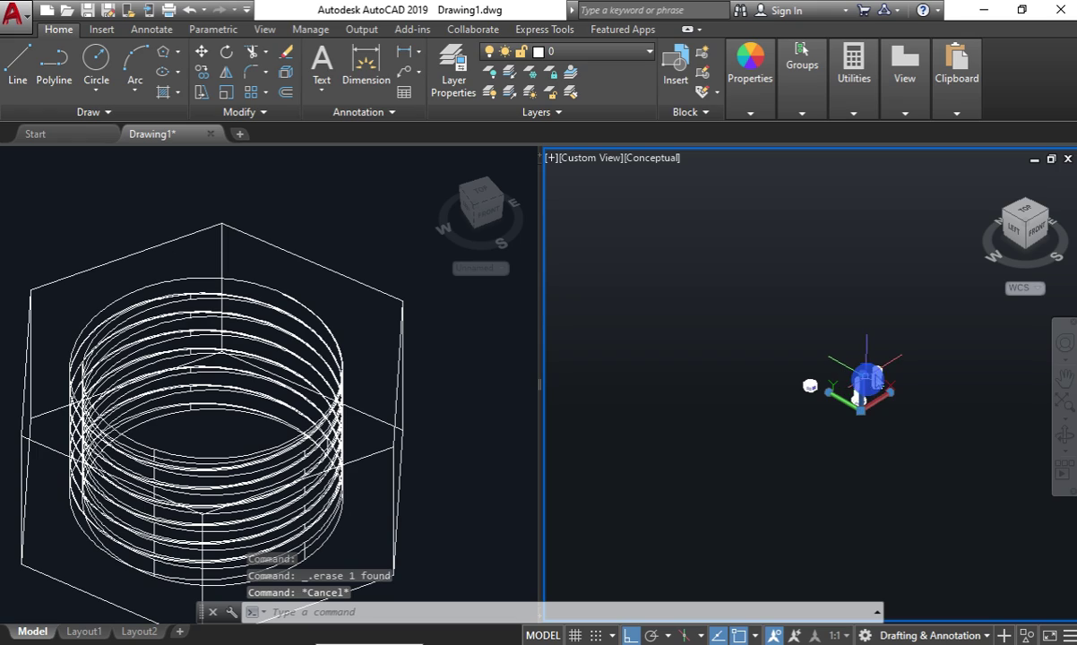
key("Escape")
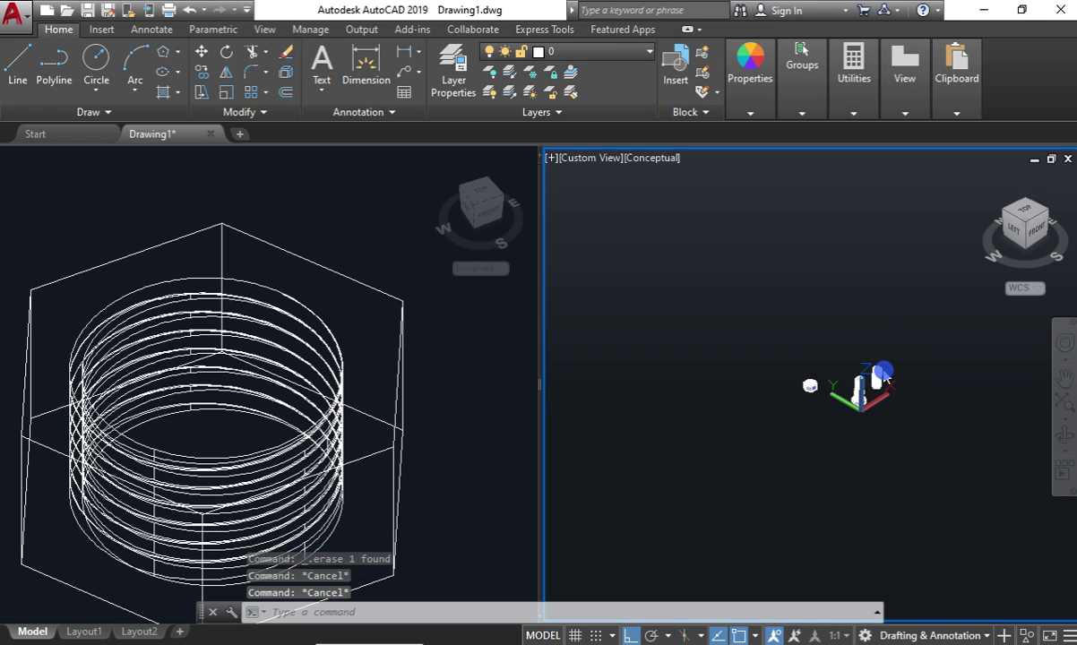
left_click(885, 376)
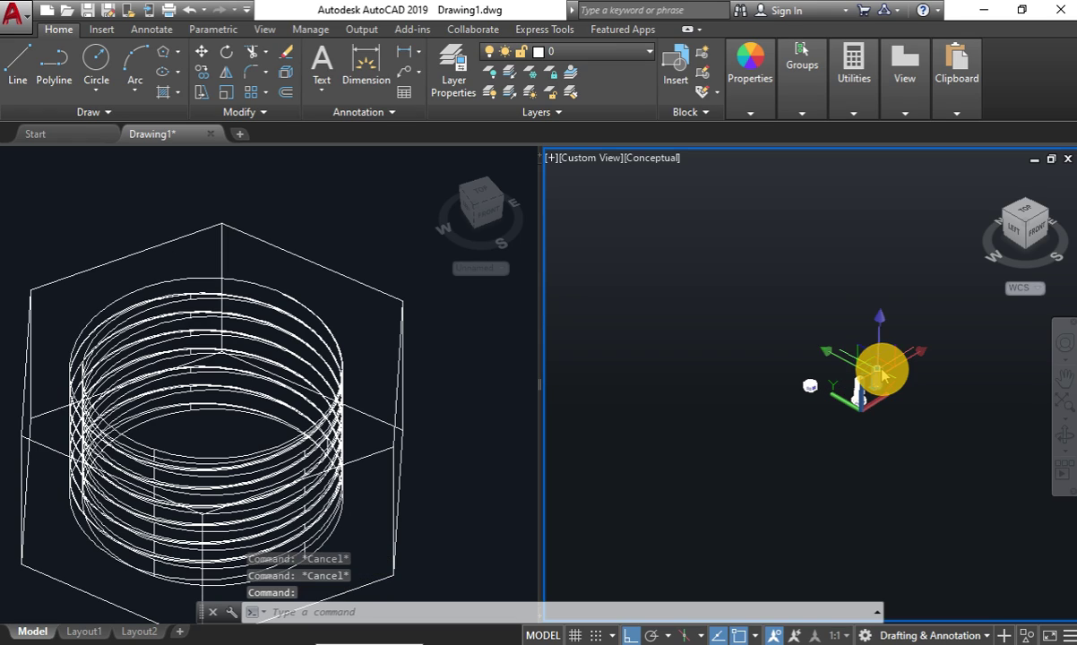
key("Delete")
left_click(1024, 240)
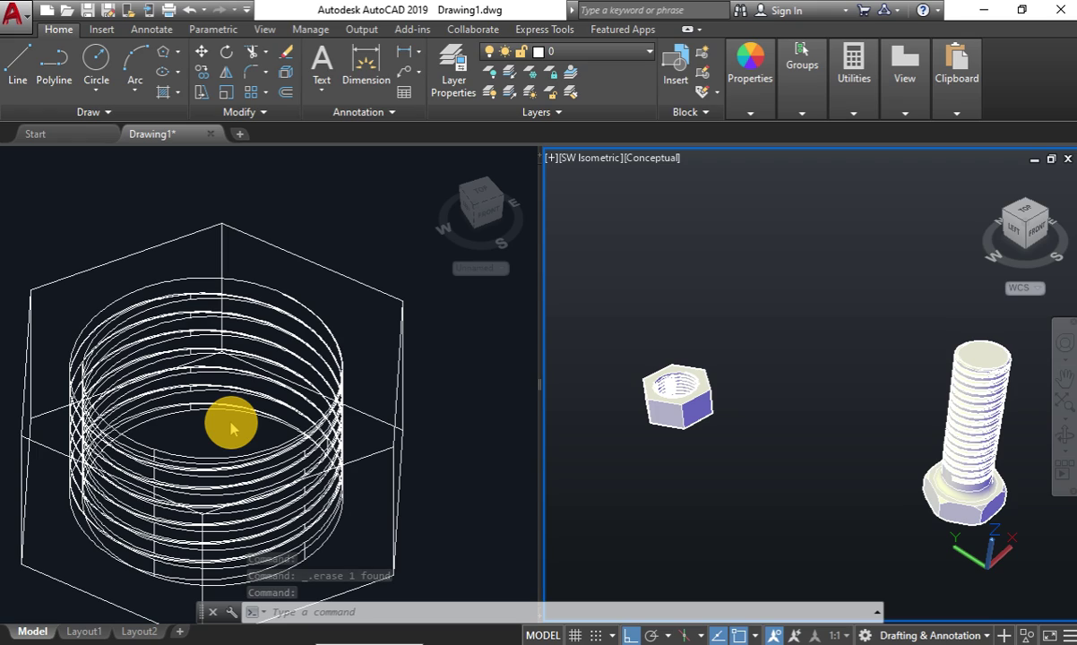
Orbit the left wireframe viewport to see the nut's internal thread from the front.
left_click(16, 85)
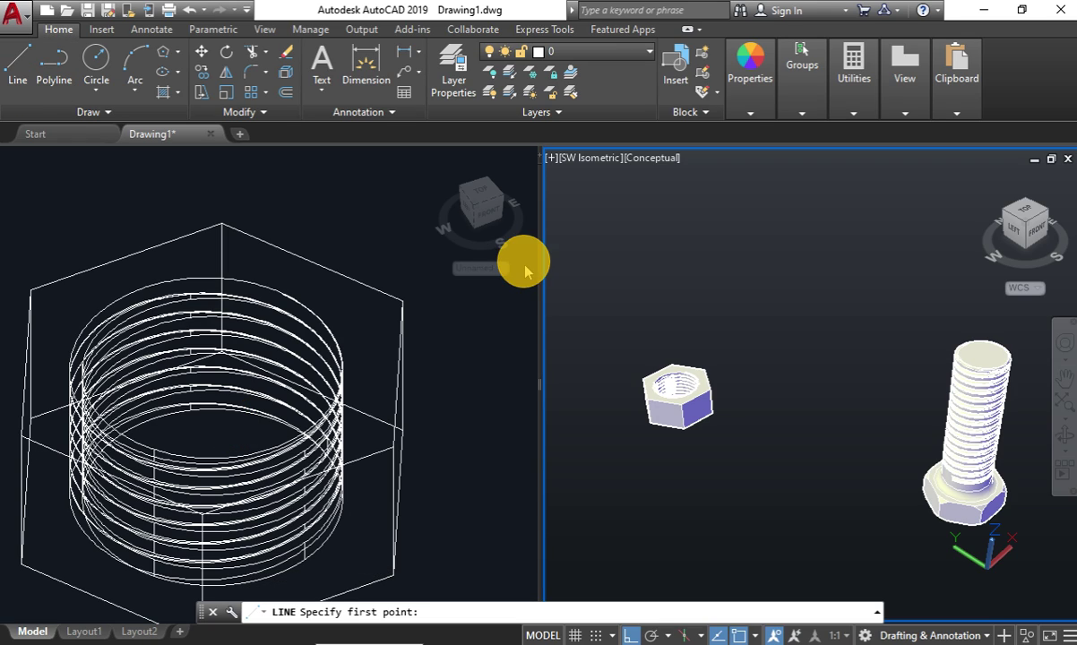
key("Escape")
left_click(432, 356)
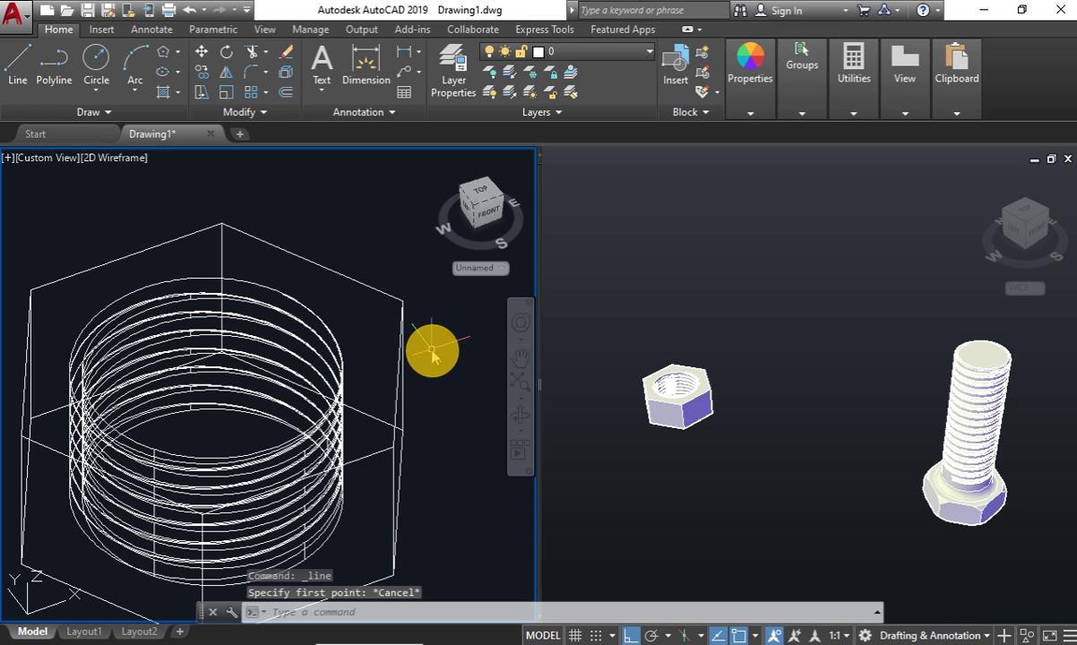
left_click(518, 414)
mouse_move(362, 382)
left_mouse_down()
mouse_move(320, 398)
mouse_move(247, 389)
left_mouse_up()
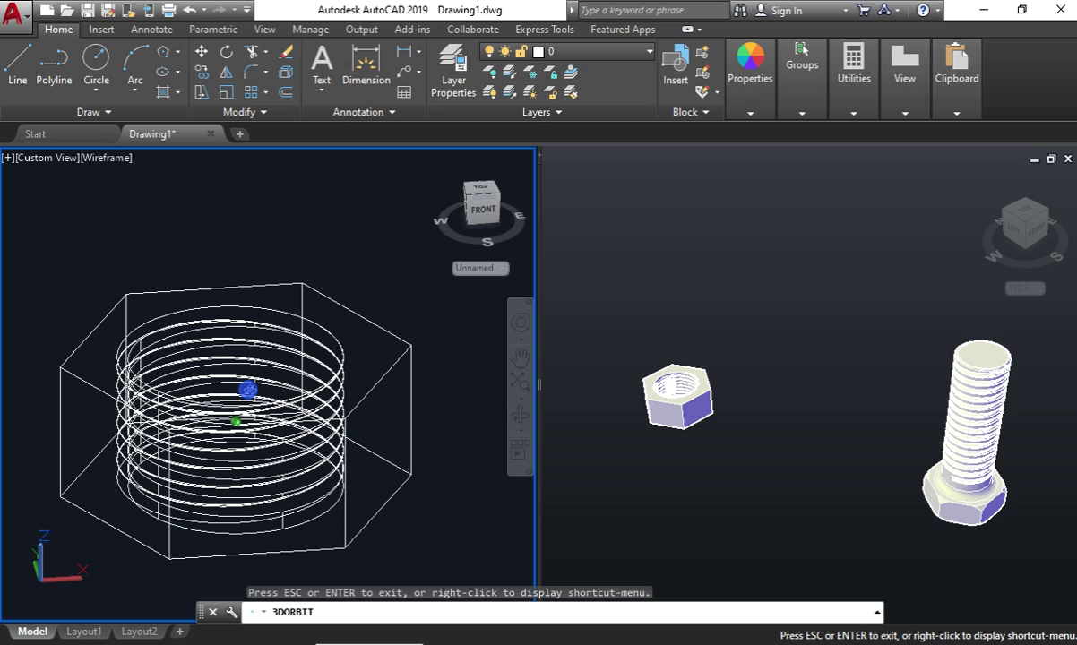
Exit the orbit and draw a 1-unit line from the nut's left corner.
key("Escape")
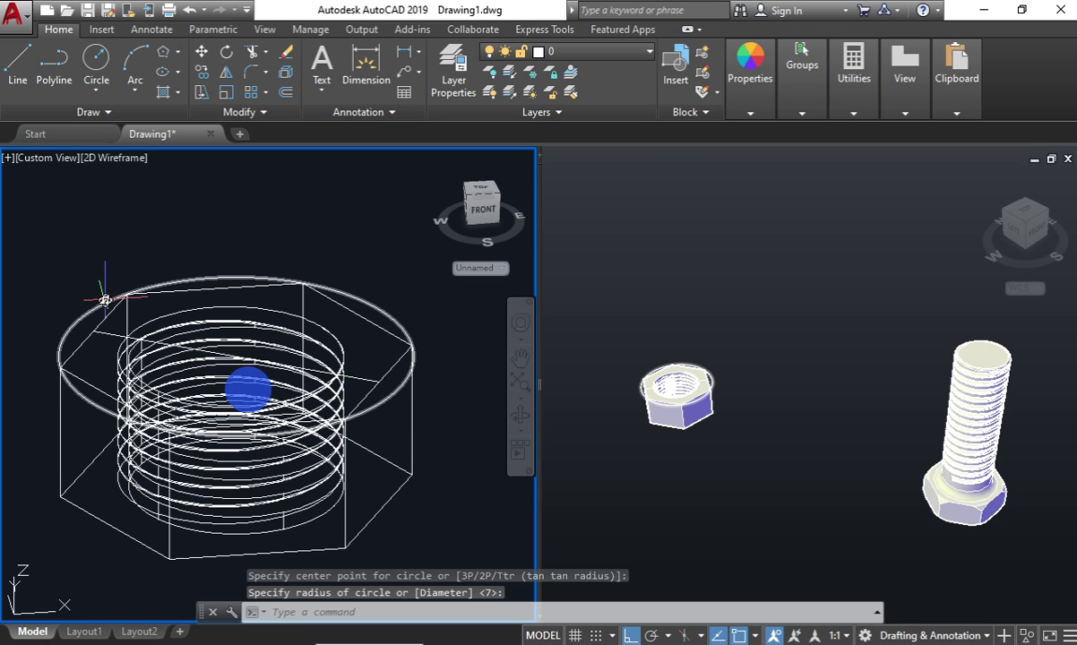
left_click(39, 171)
key("Escape")
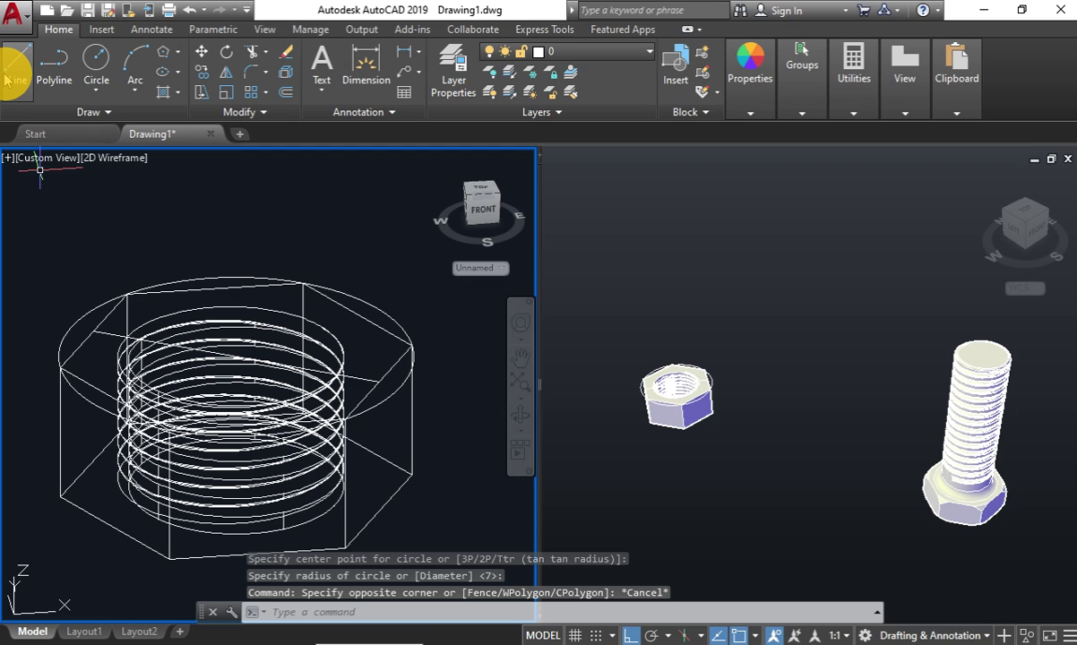
left_click(7, 79)
scroll(54, 377, "up", 5)
left_click(106, 284)
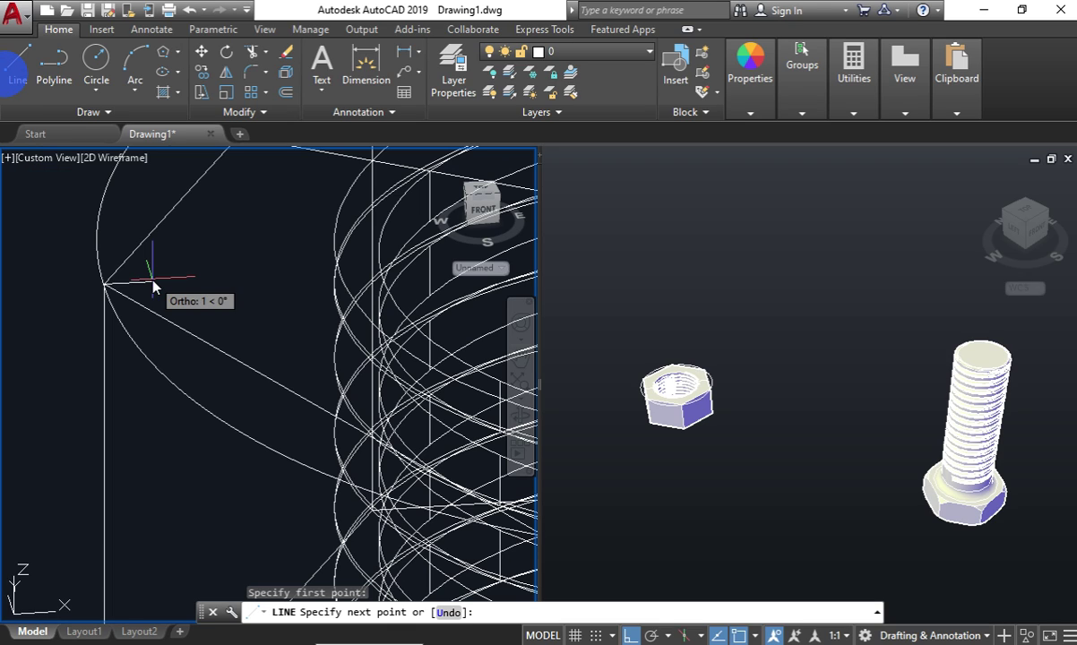
type("1")
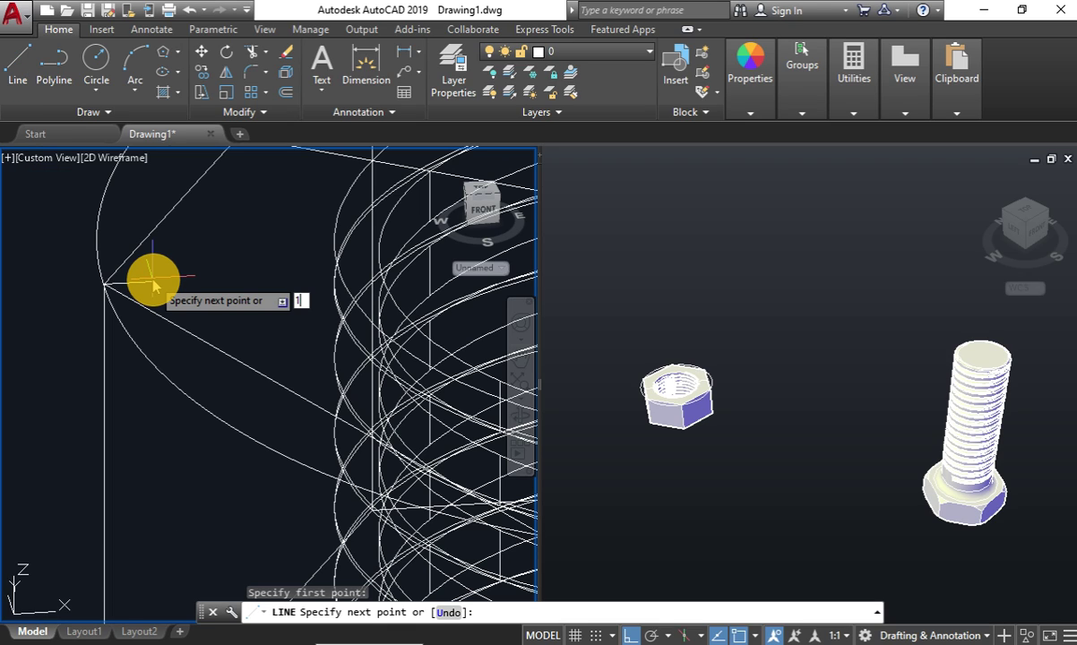
key("Return")
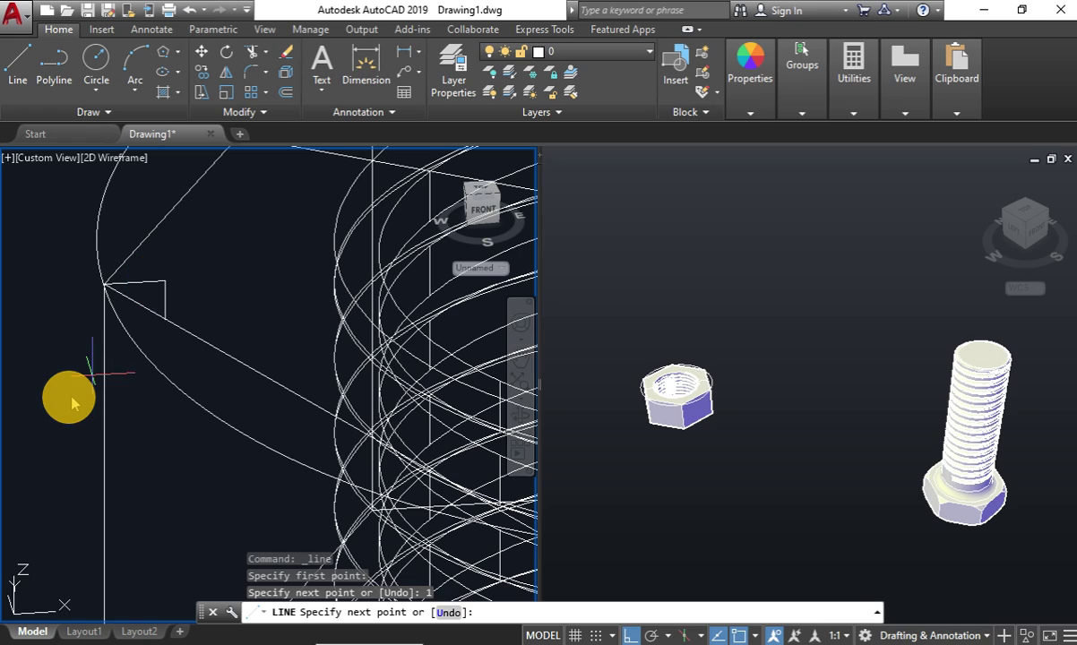
key("Escape")
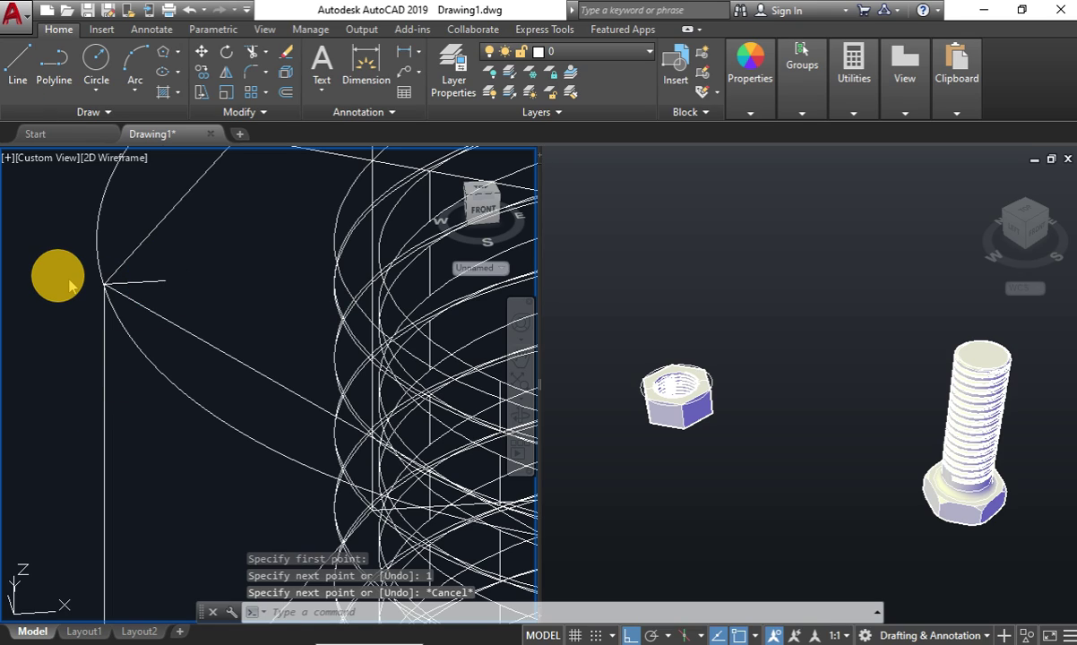
Begin a second 1-unit line for the small triangle profile.
key("Return")
left_click(92, 408)
type("1")
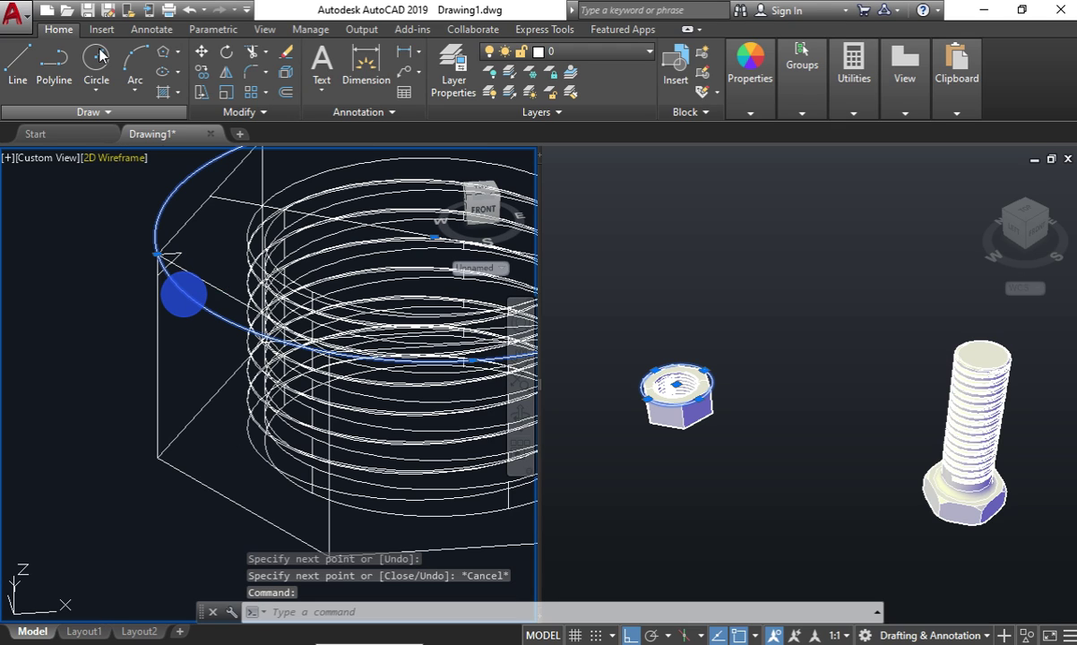
left_click(199, 54)
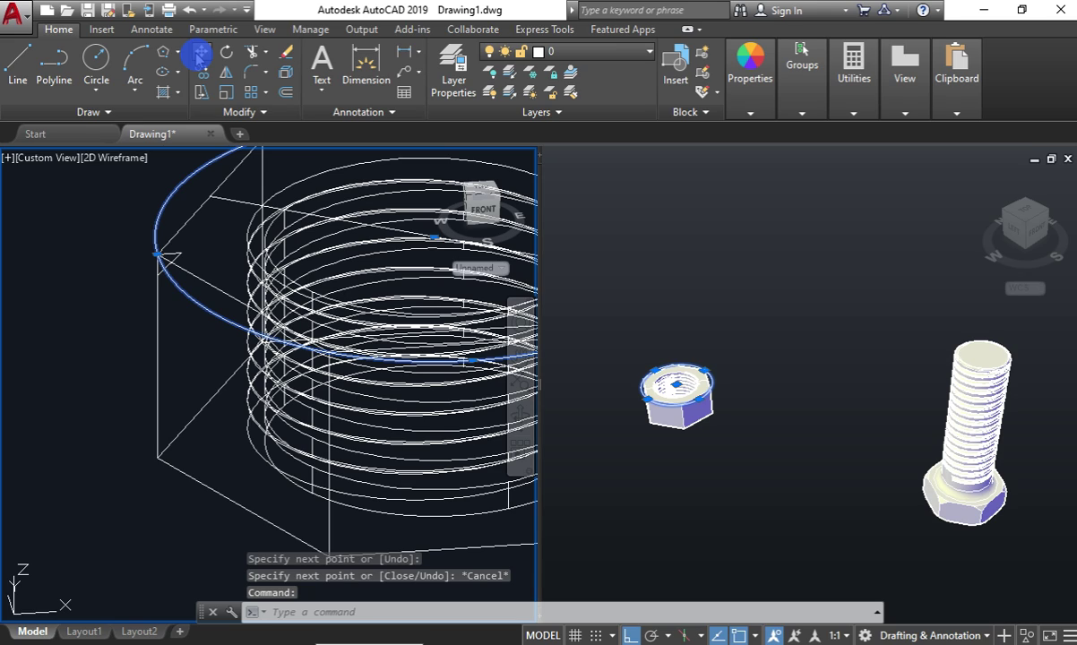
Copy the large circle straight down to the nut's base.
left_click(203, 72)
left_click(117, 212)
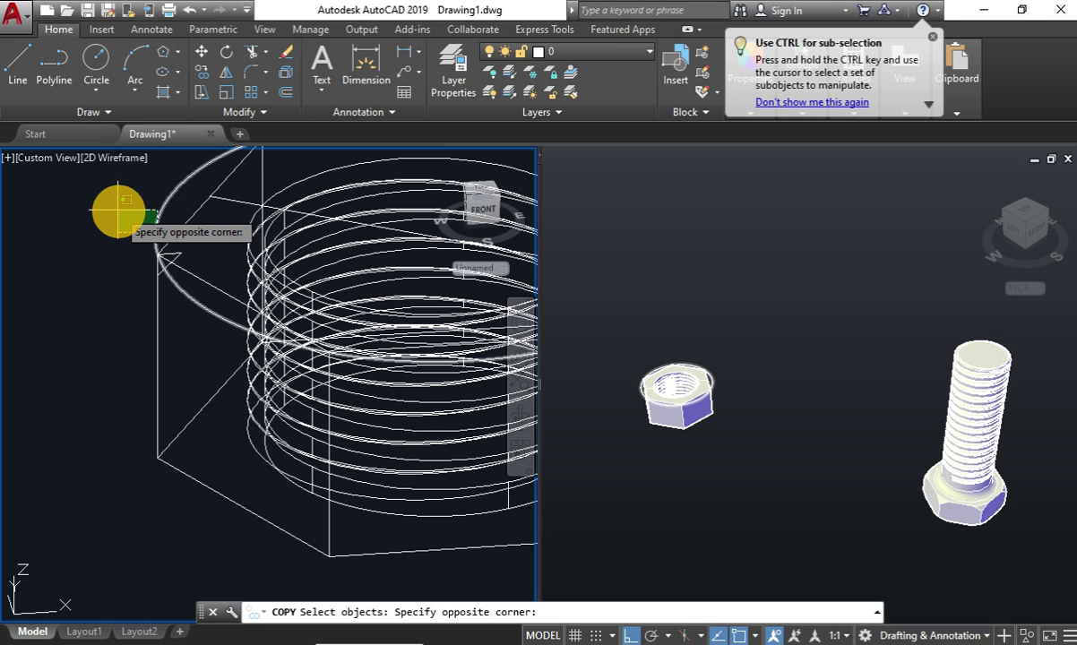
left_click(177, 258)
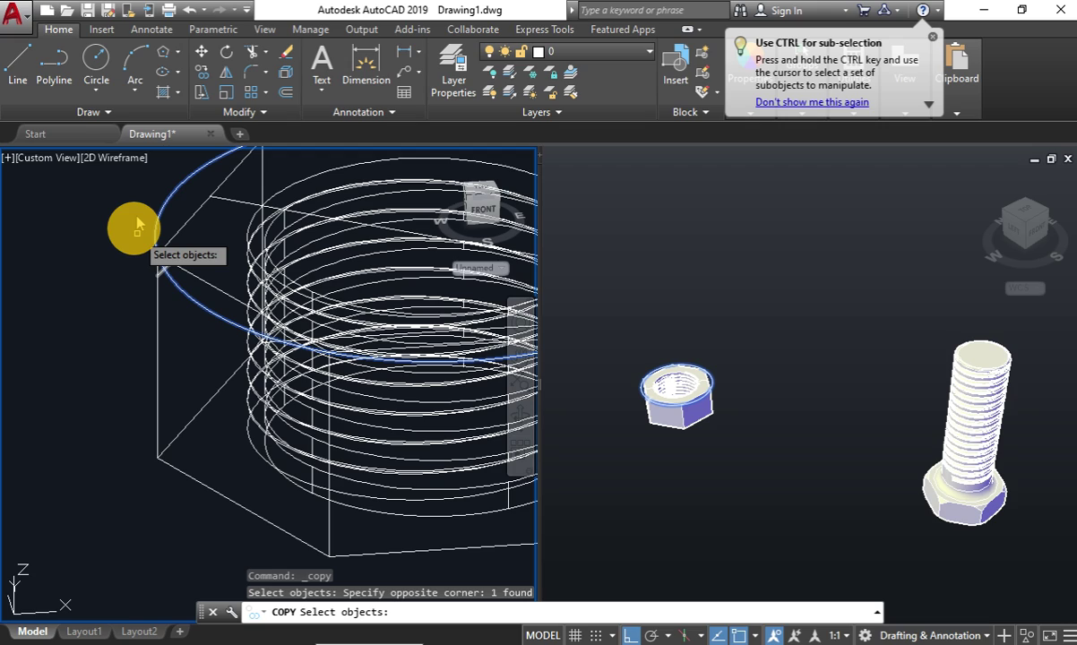
left_click(202, 54)
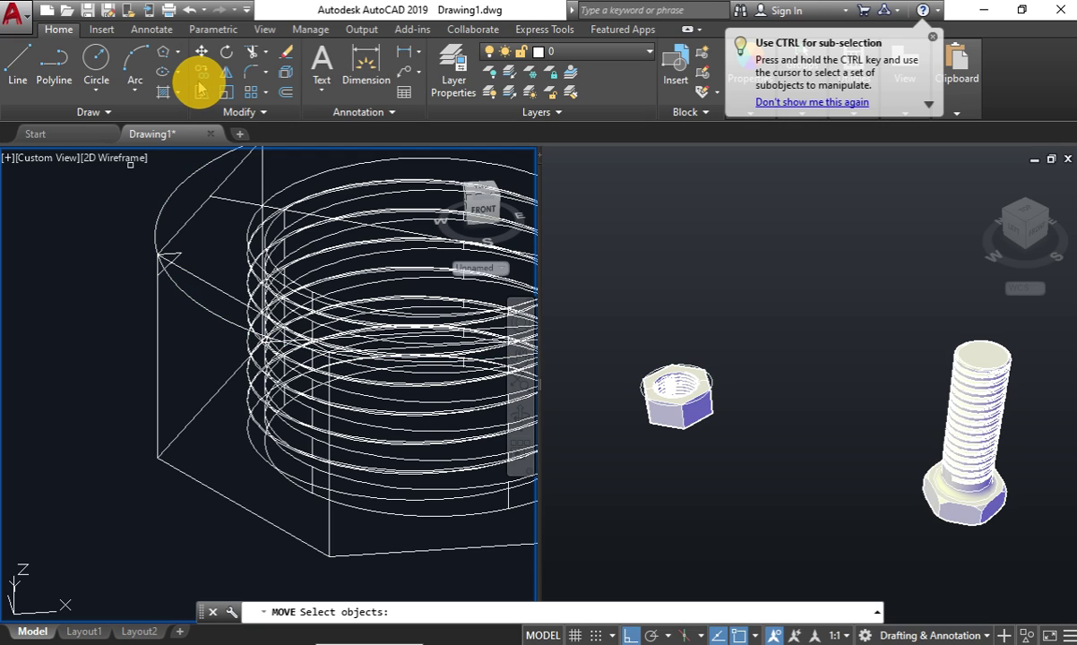
key("Escape")
left_click(161, 220)
type("co")
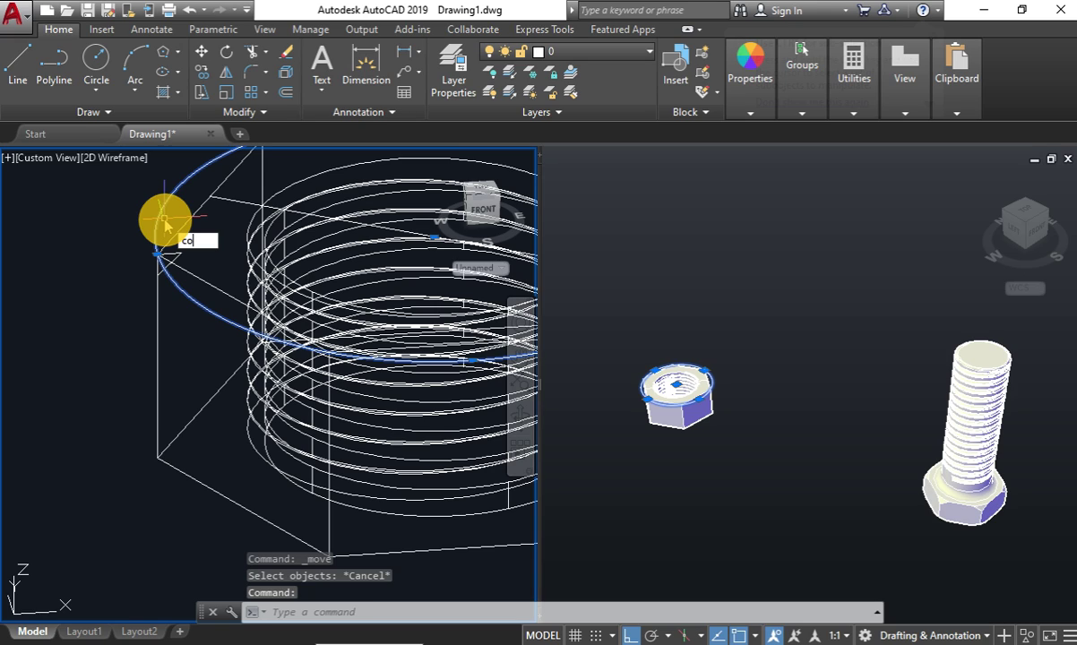
key("Return")
left_click(164, 224)
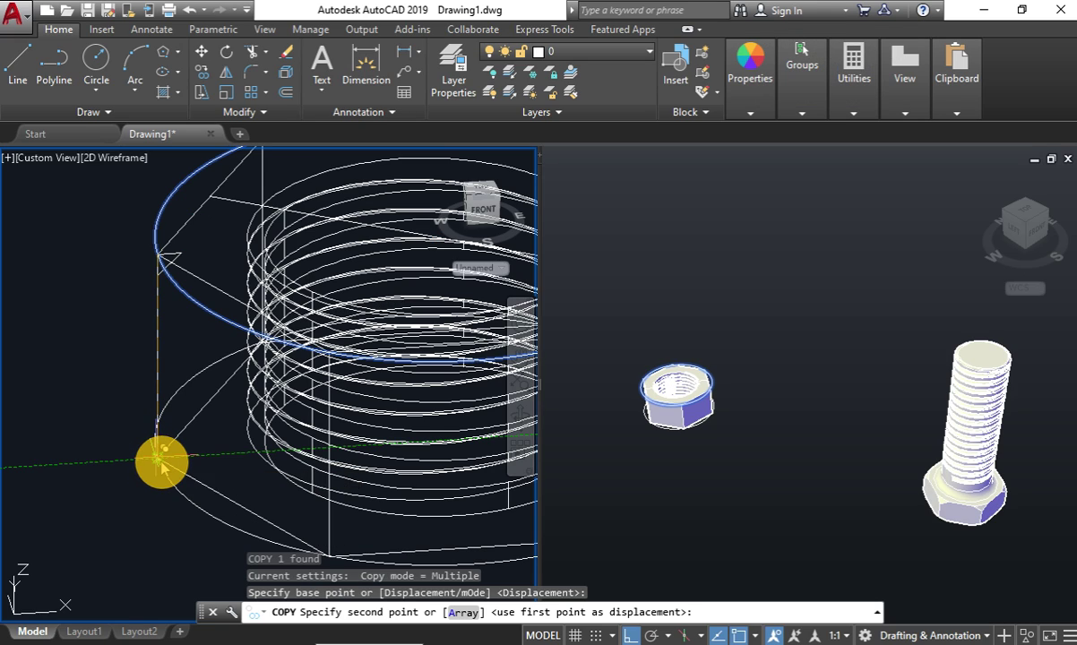
left_click(164, 445)
key("Escape")
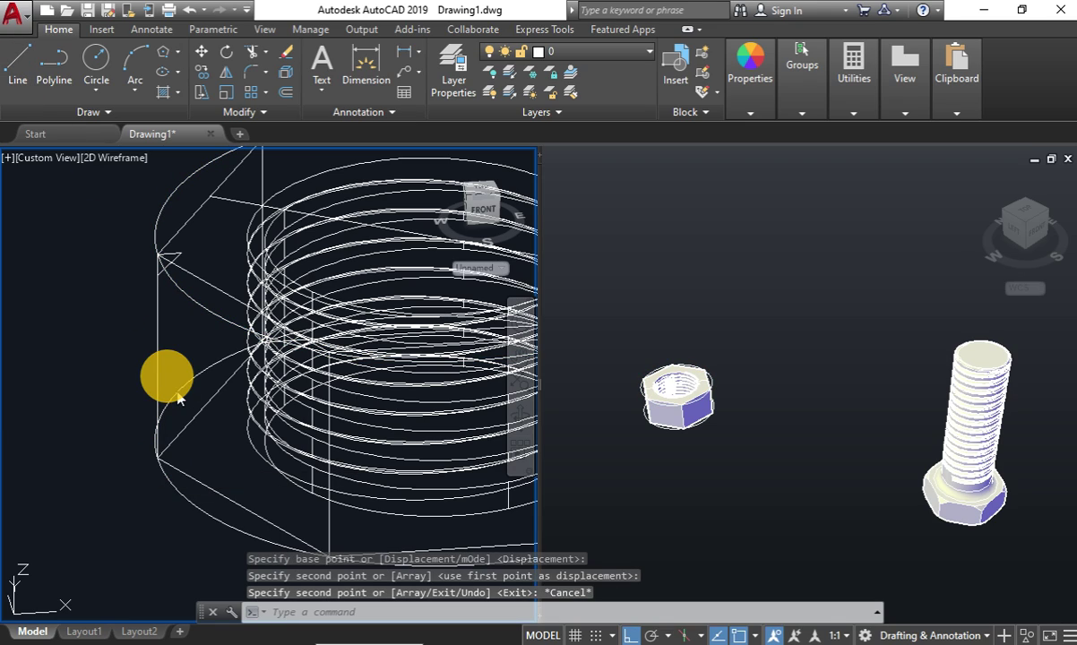
Draw a small triangle of 1-unit lines at the copied circle's edge.
type("l")
key("Return")
left_click(158, 457)
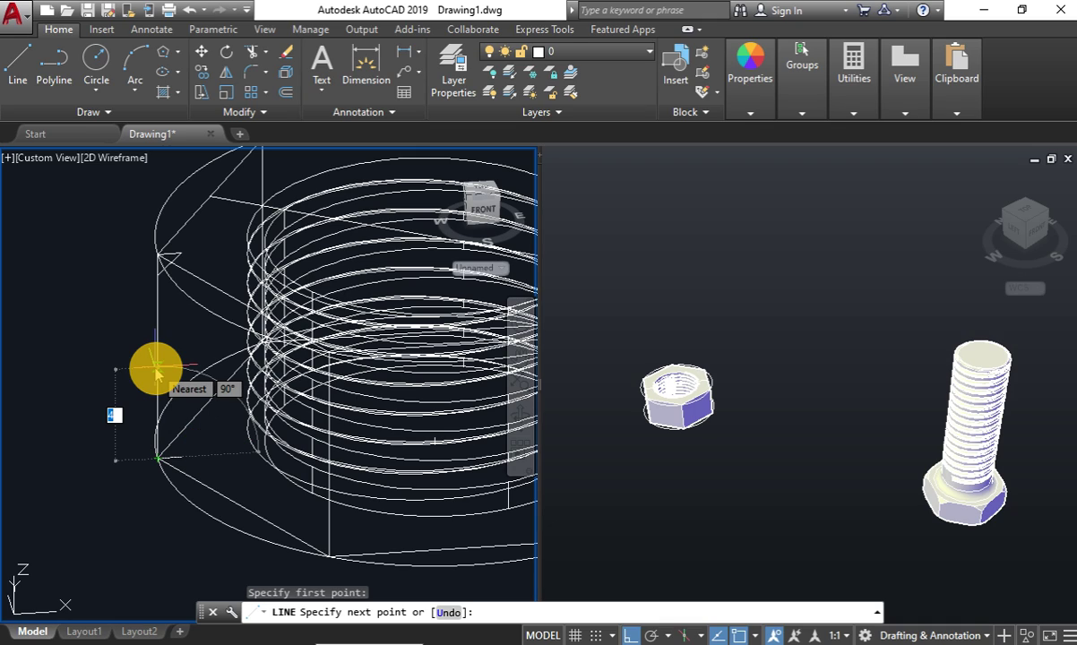
type("1")
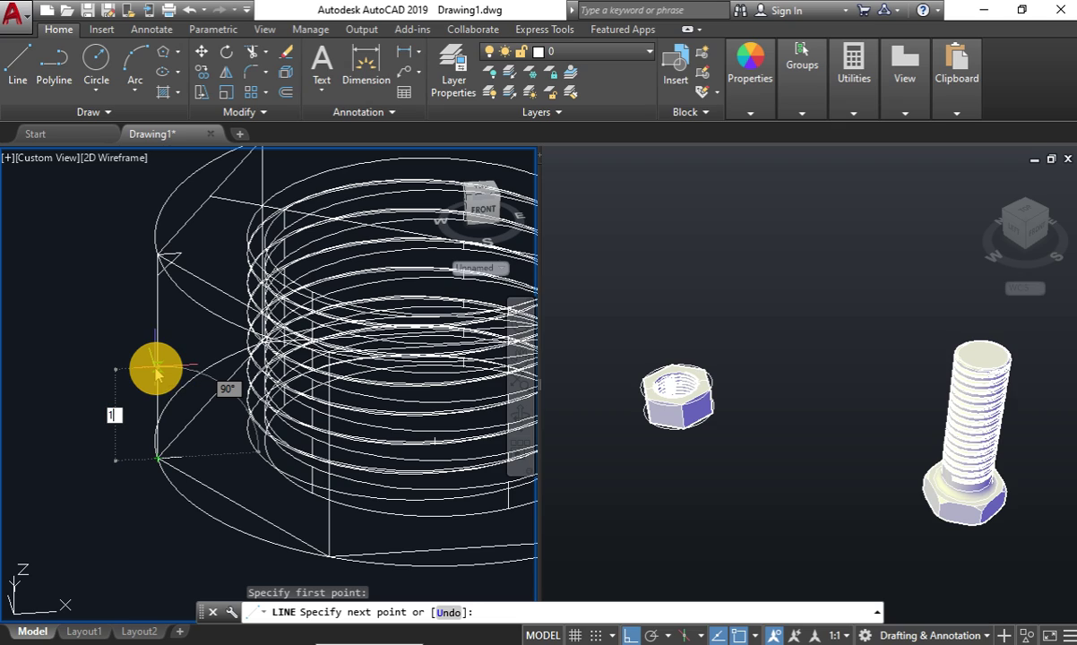
key("Return")
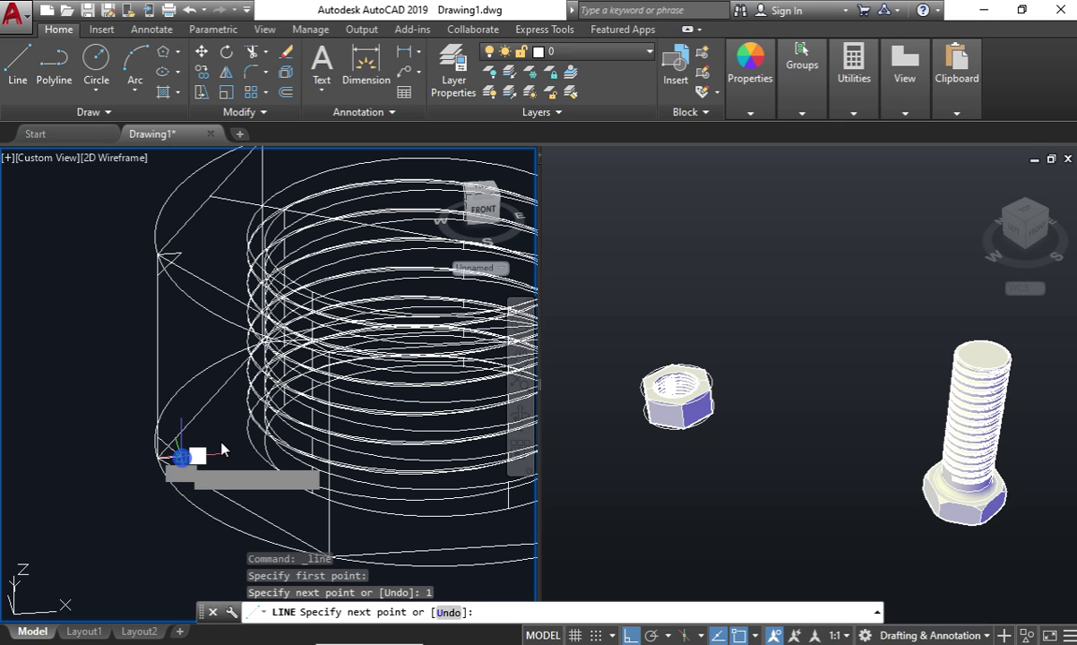
left_click(229, 443)
key("Escape")
Join the lower triangle's lines into a single polyline.
left_click(220, 488)
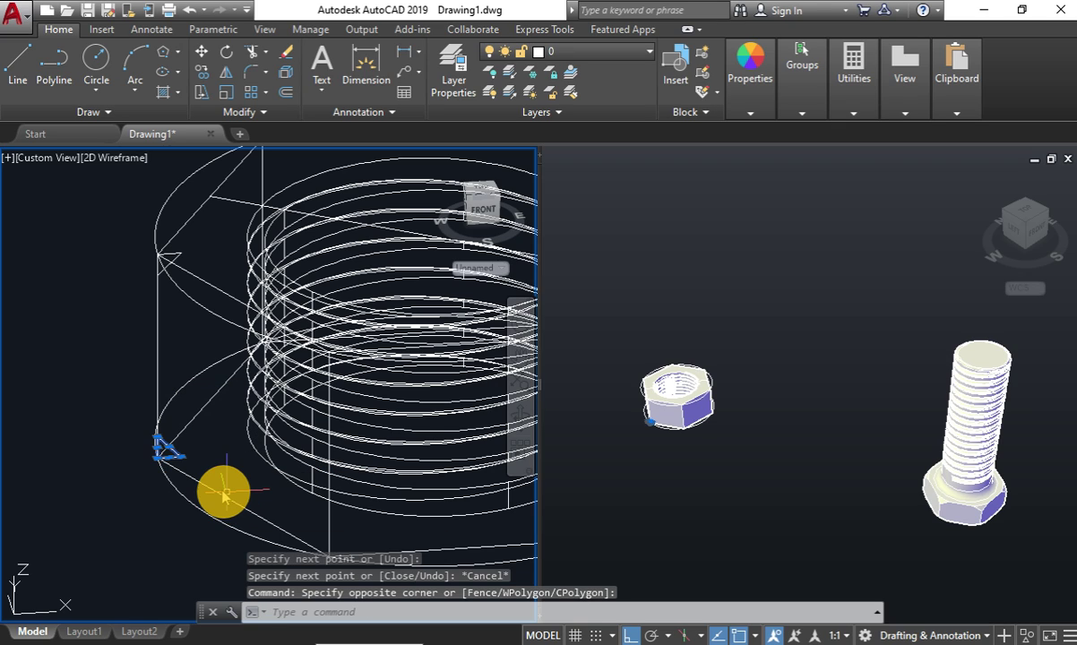
type("joOIN")
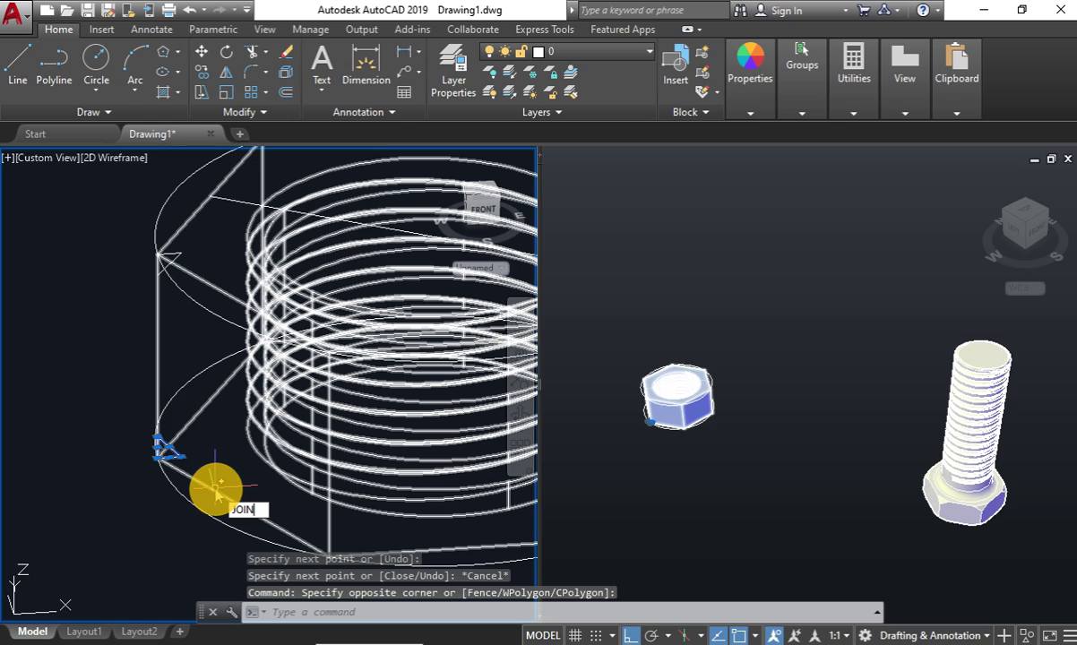
key("Return")
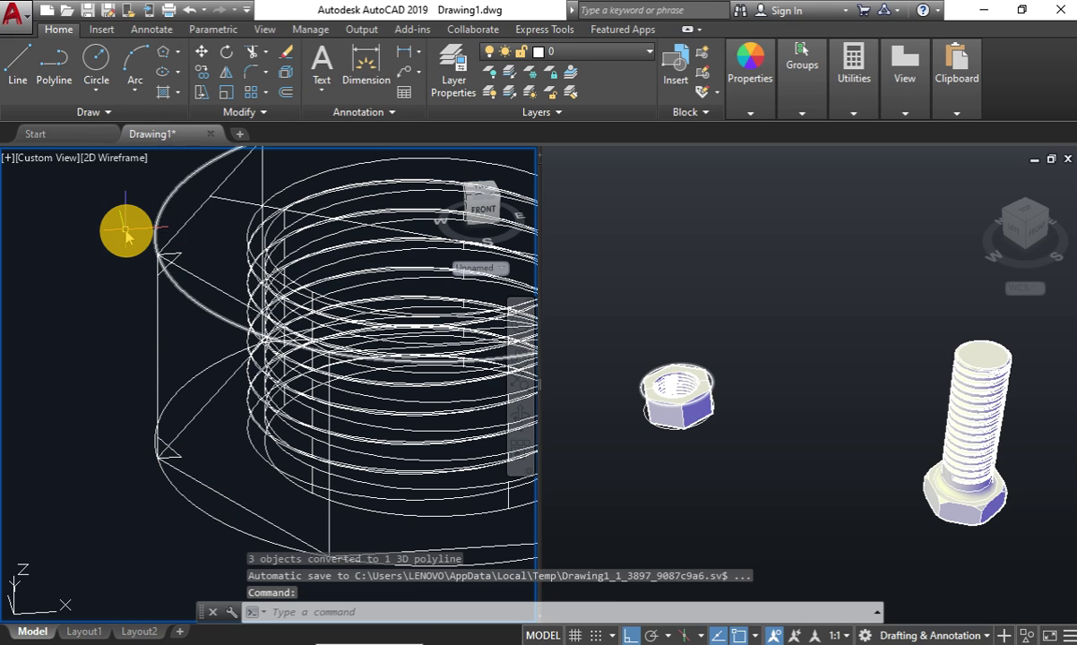
type("a")
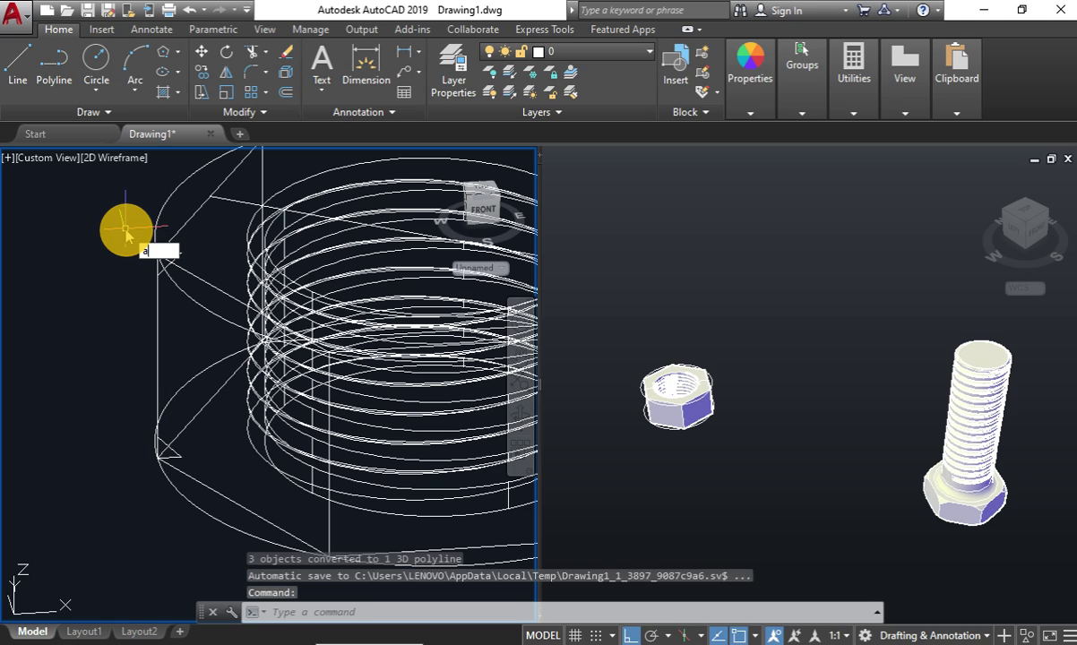
key("BackSpace")
type("e")
type("xtrude")
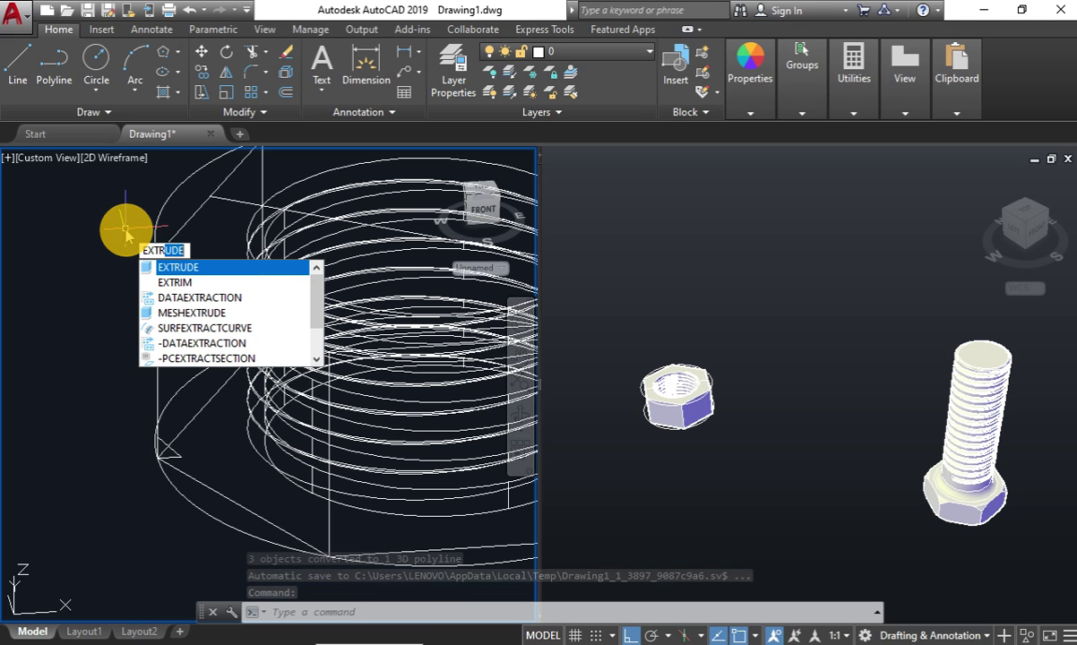
key("Escape")
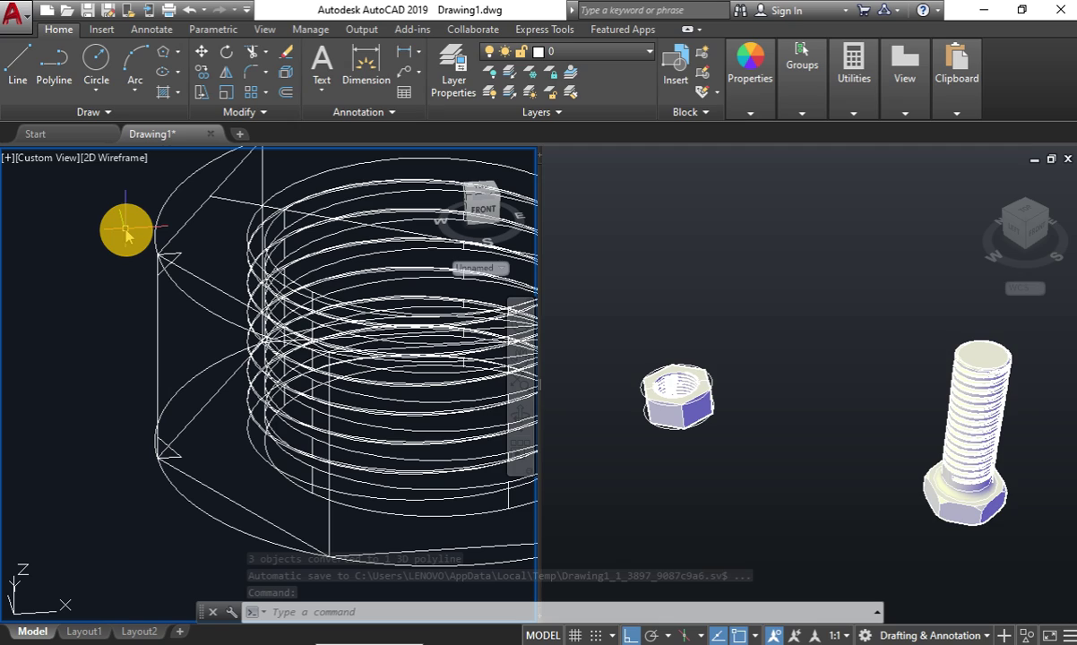
key("Escape")
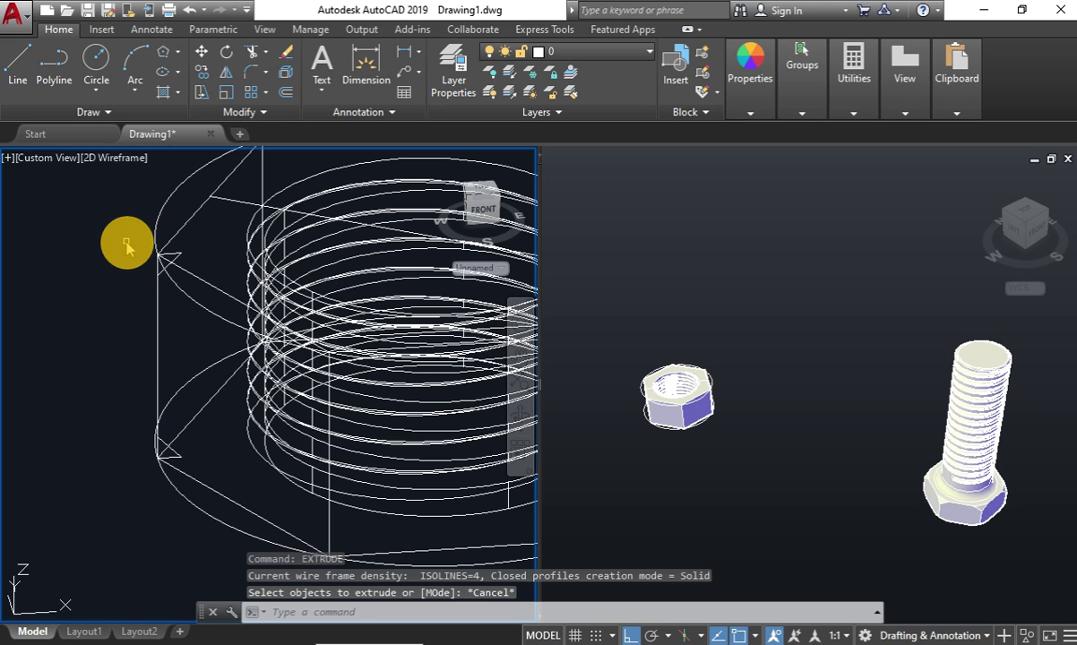
Join the upper triangle's three lines into one 3D polyline.
type("j")
key("Return")
left_click(105, 223)
left_click(199, 342)
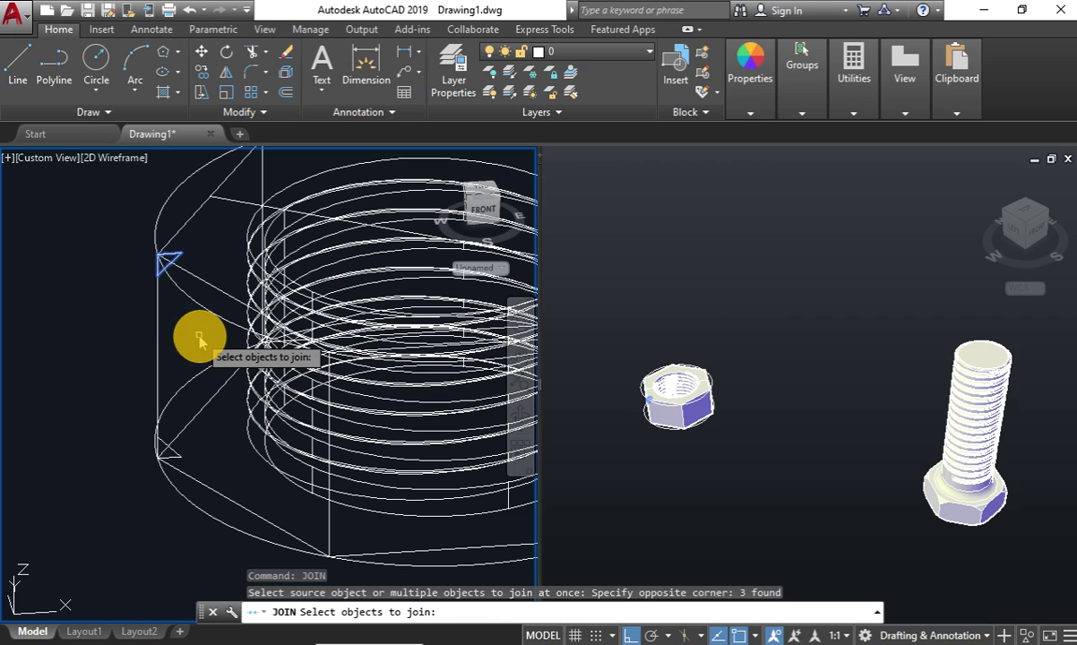
key("Return")
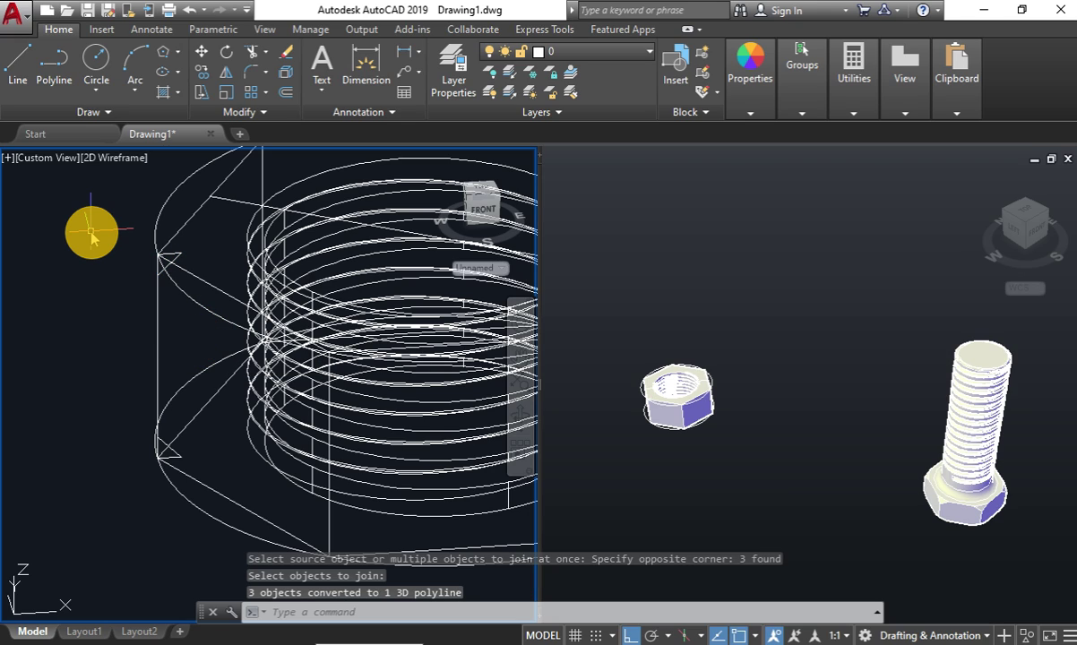
type("EXt")
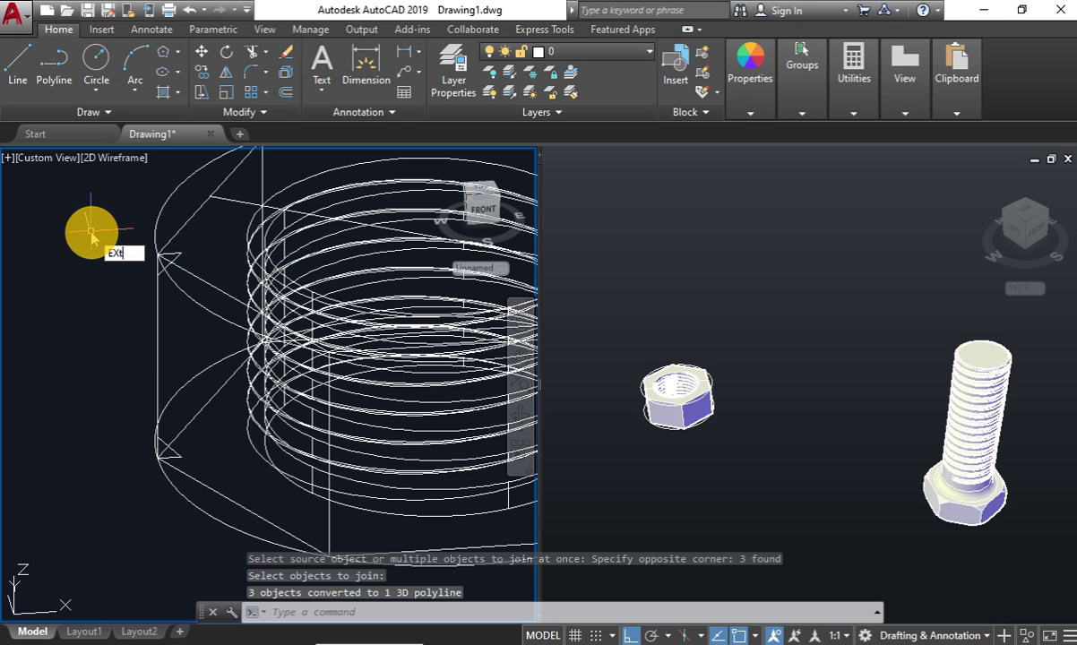
key("Return")
Start a path extrusion of the triangular thread profile, then cancel and restart EXTRUDE.
scroll(170, 264, "up", 4)
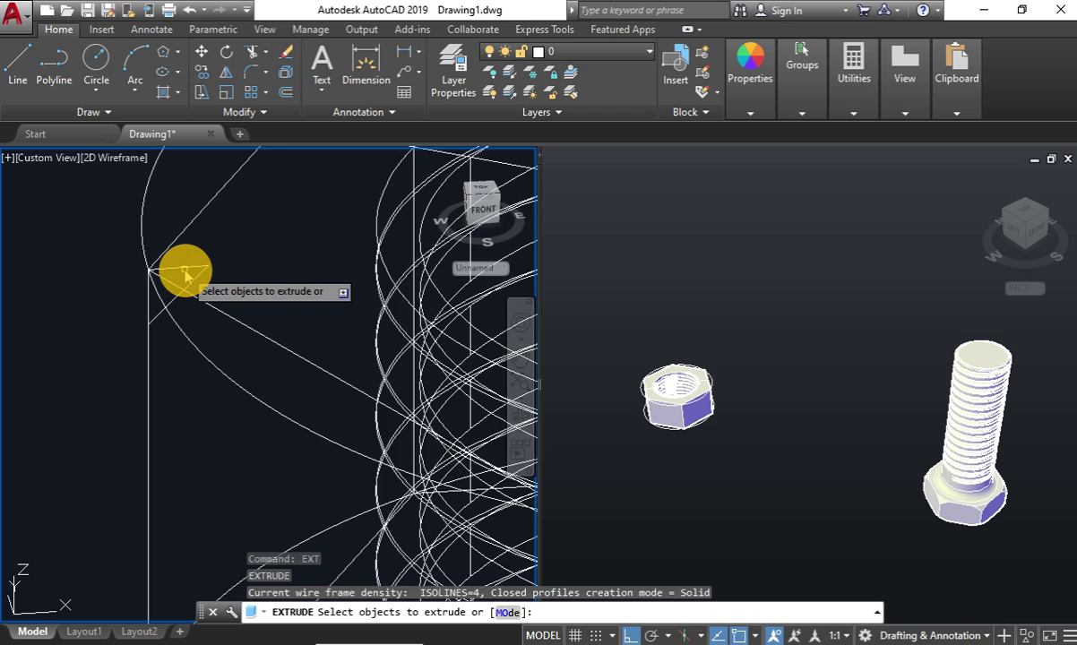
left_click(168, 273)
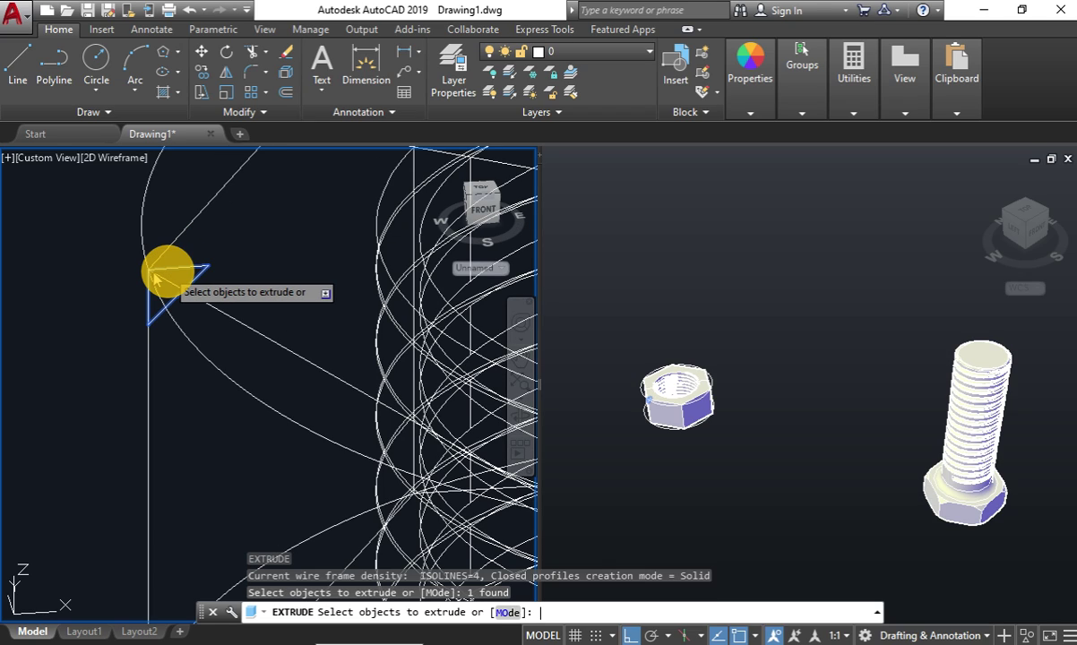
key("Return")
type("p")
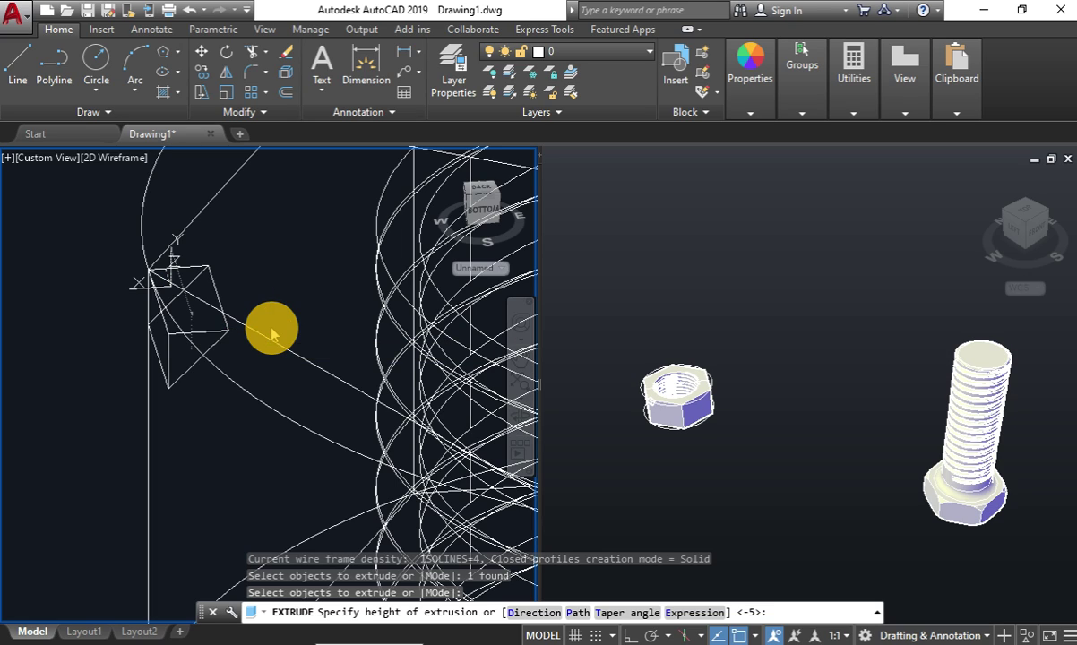
key("Return")
key("Escape")
key("Return")
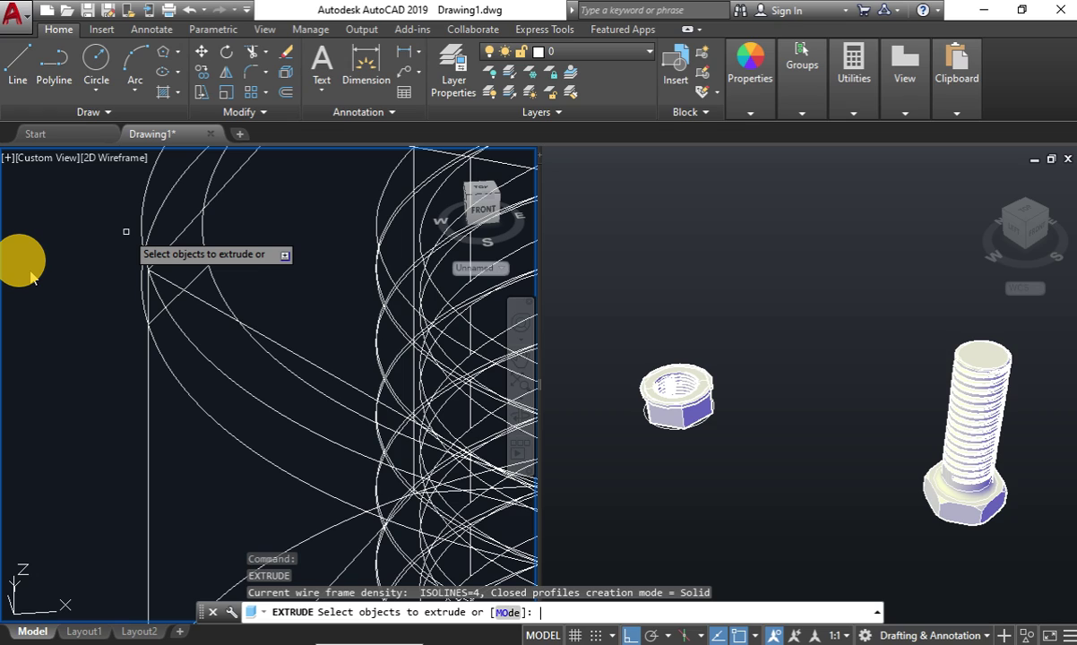
Extrude the triangular profile along the helix path, then enter SU for subtraction.
scroll(31, 279, "down", 3)
left_click(93, 478)
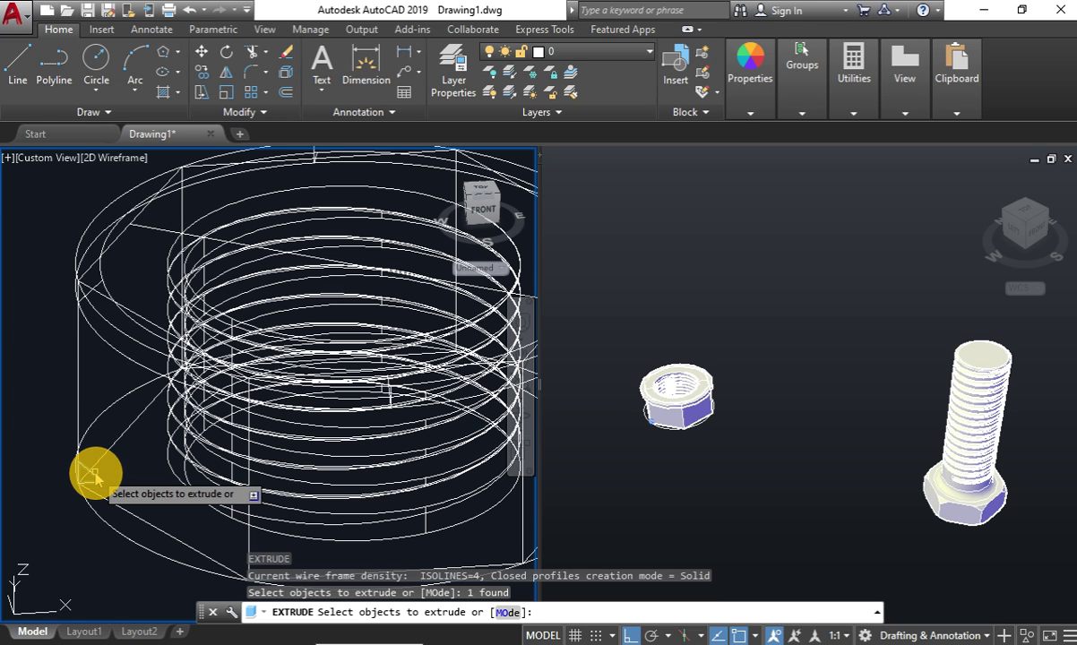
key("Return")
type("p")
key("Return")
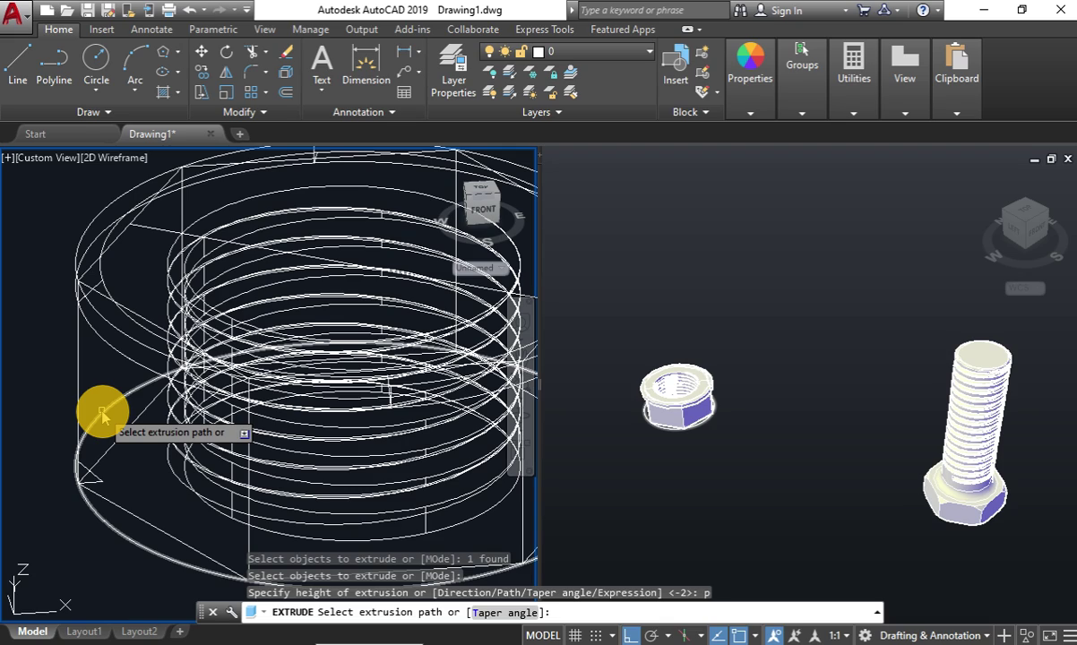
left_click(101, 414)
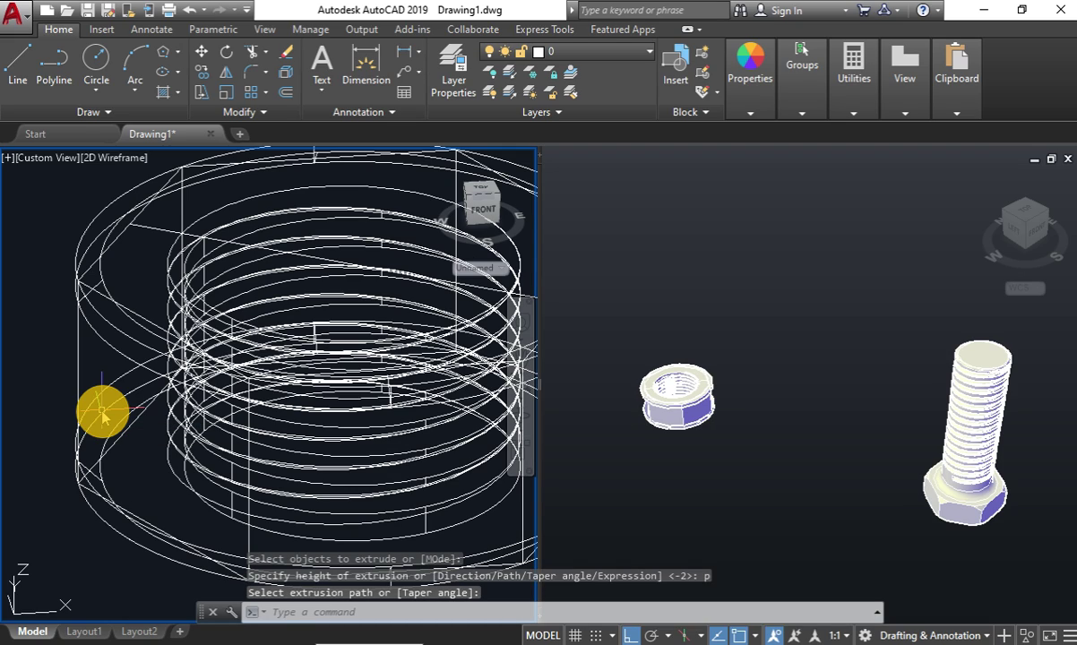
type("su")
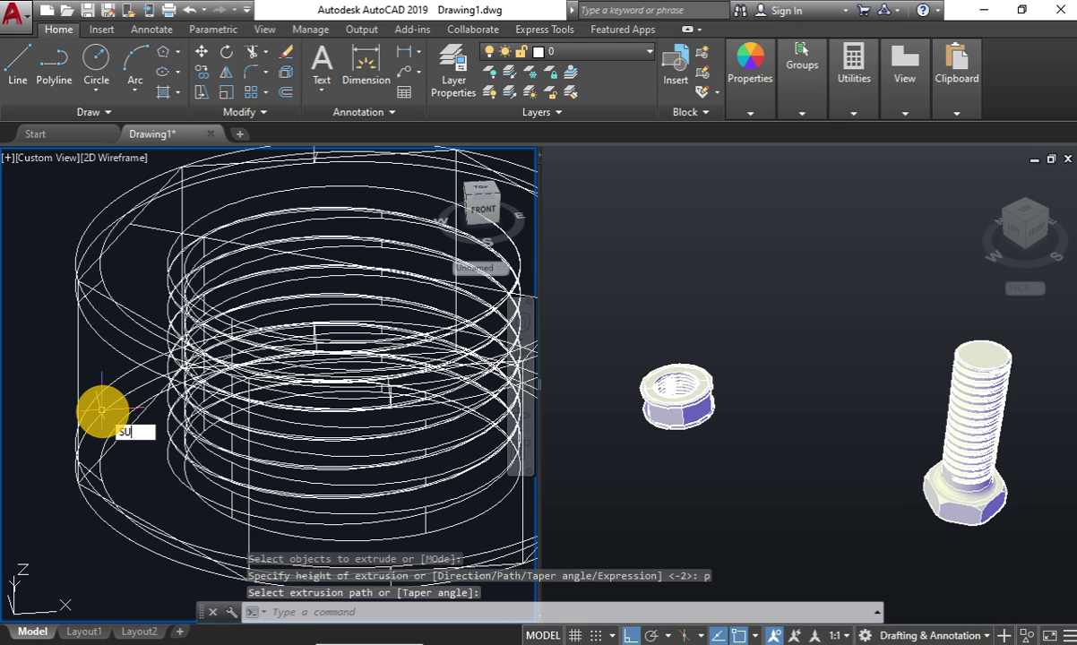
Subtract the upper and lower ring solids from the threaded nut, then erase the leftover line.
key("Return")
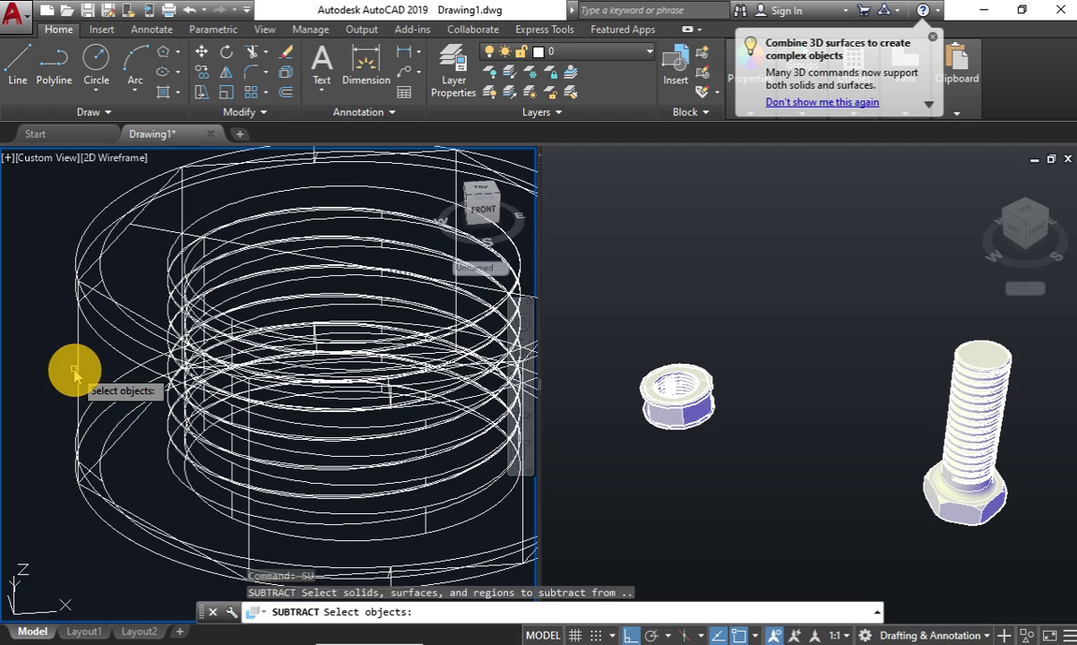
left_click(63, 373)
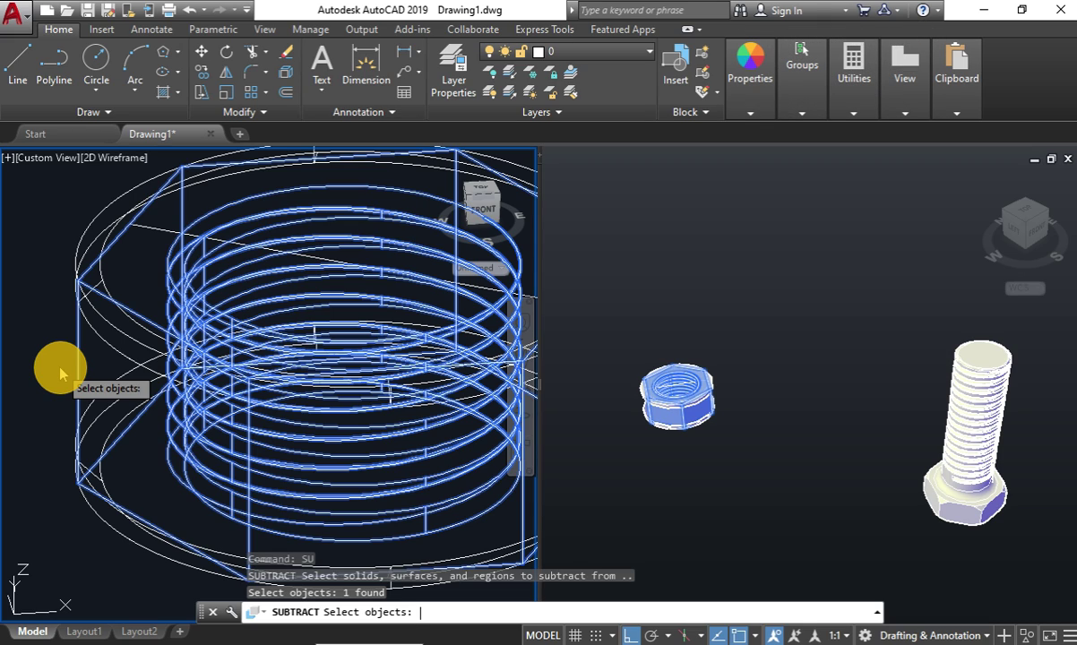
key("Return")
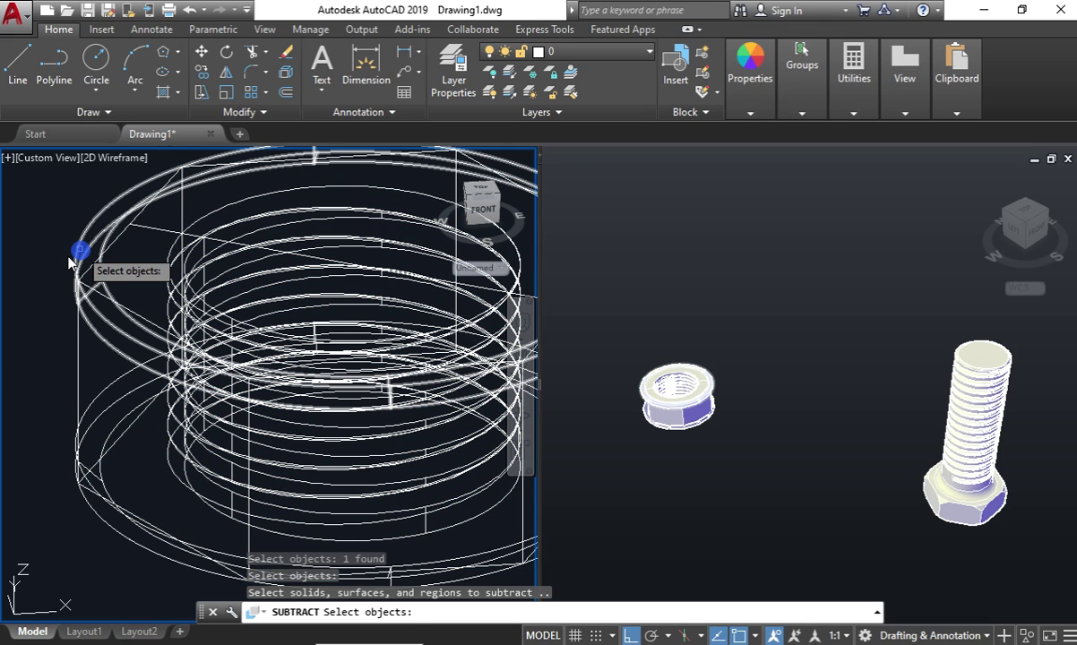
left_click(70, 259)
left_click(83, 503)
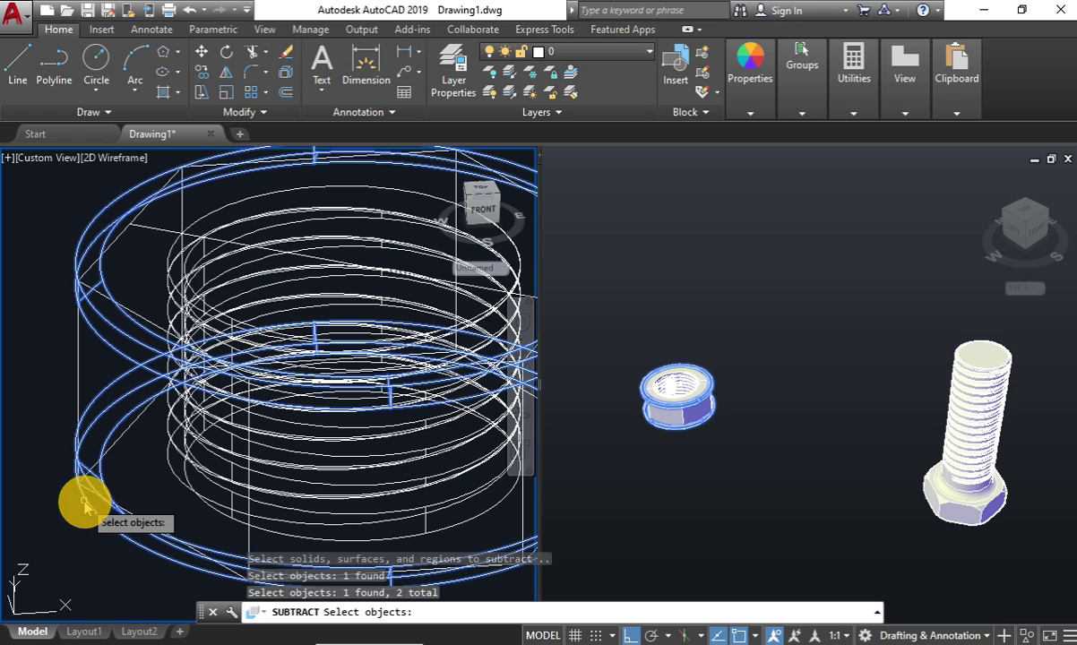
key("Return")
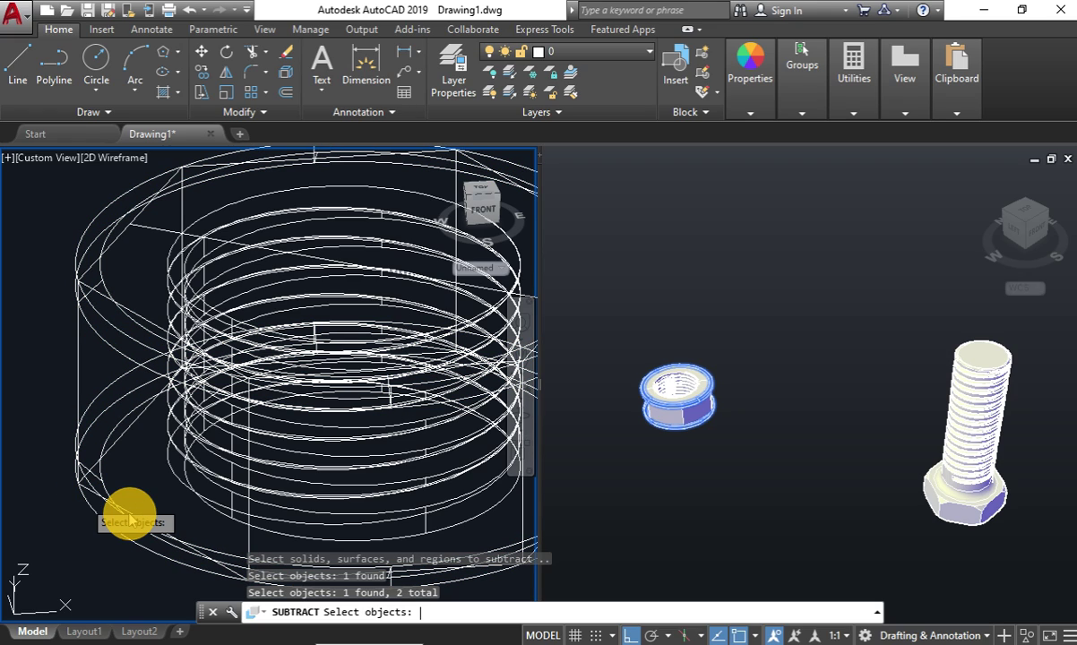
key("Return")
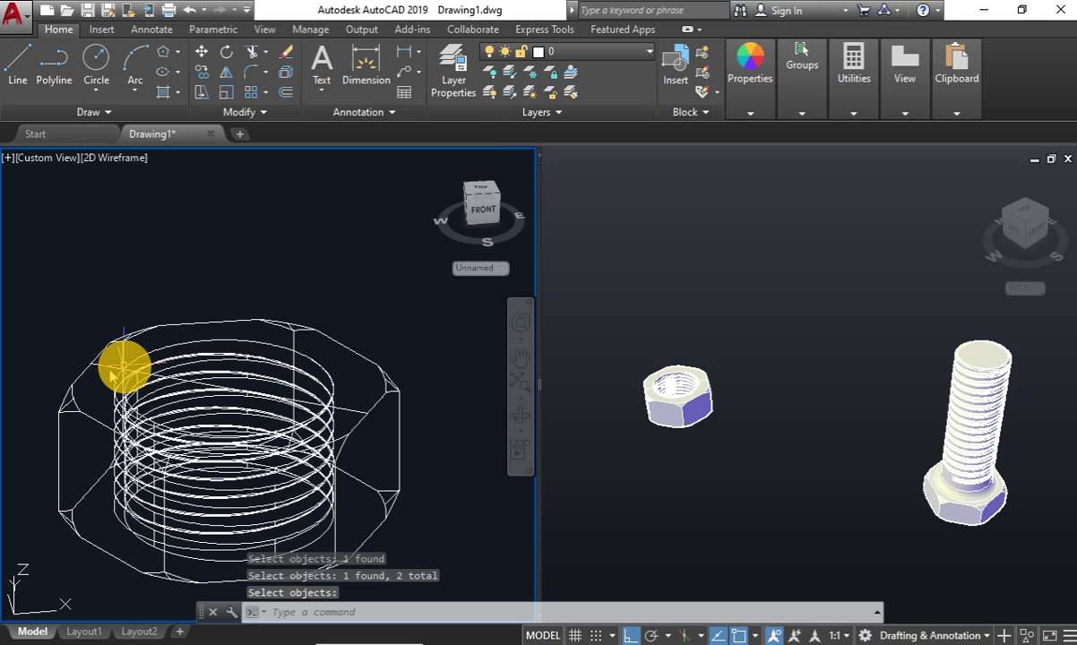
left_click(119, 369)
key("Delete")
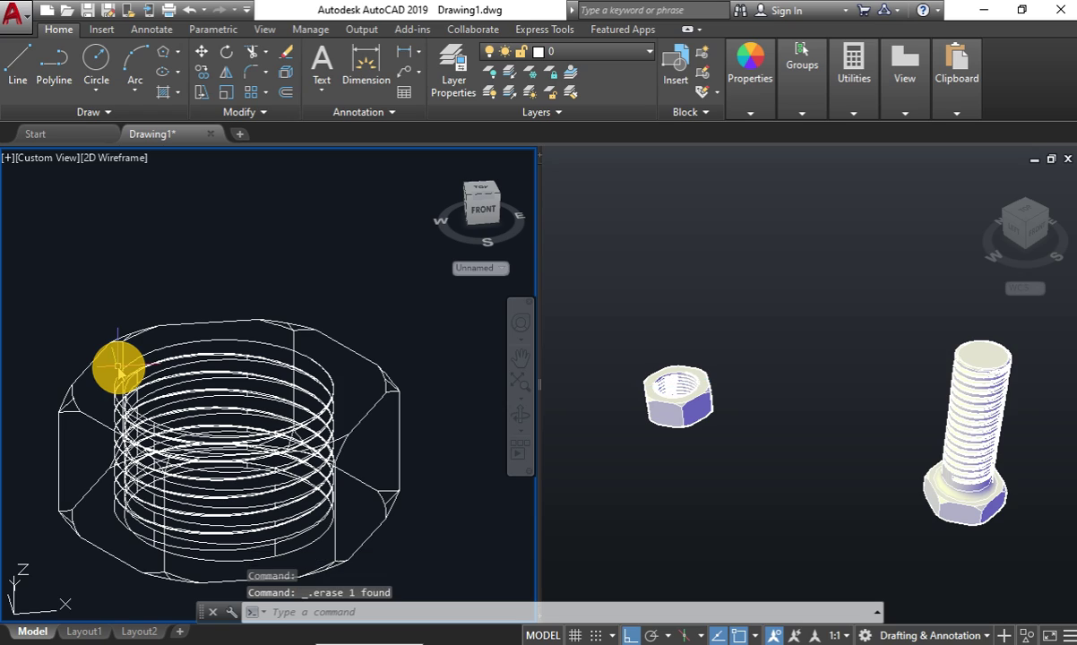
Zoom and free-orbit around the chamfered nut, then make the right viewport active.
scroll(85, 528, "up", 4)
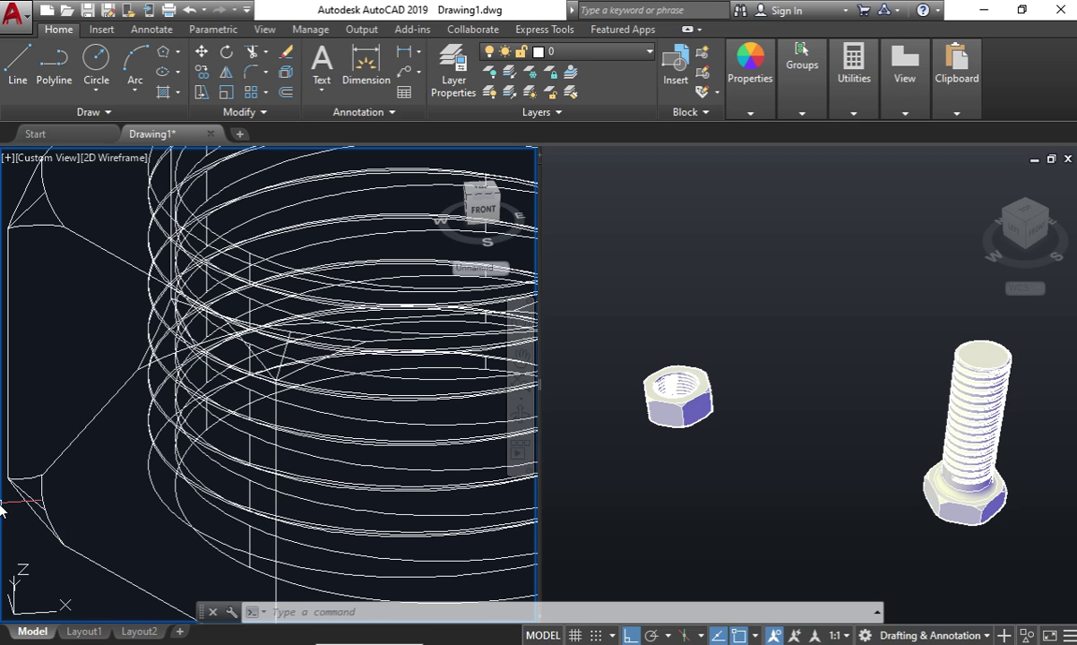
scroll(1, 509, "down", 2)
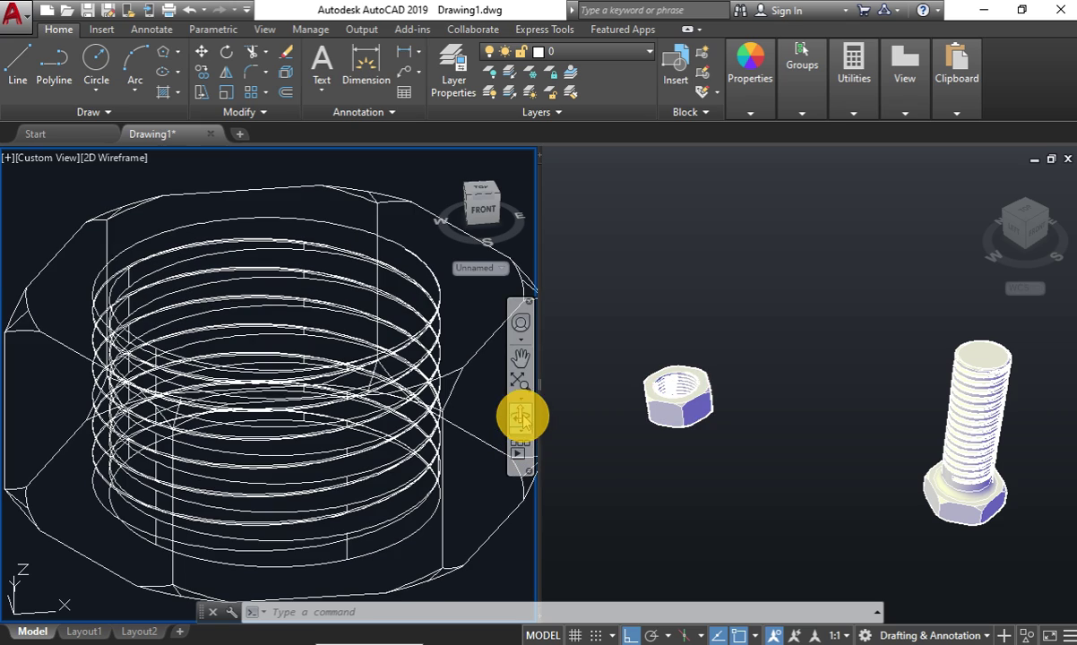
left_click(520, 414)
mouse_move(358, 387)
left_mouse_down()
mouse_move(316, 368)
mouse_move(373, 442)
mouse_move(329, 436)
mouse_move(209, 358)
left_mouse_up()
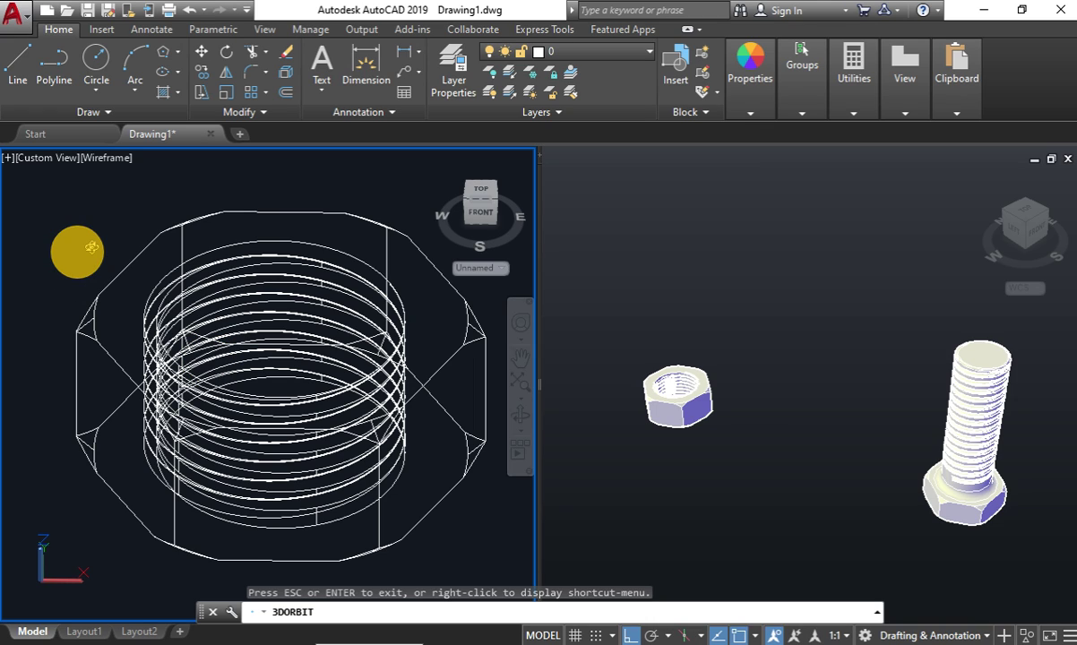
key("Escape")
scroll(89, 344, "up", 5)
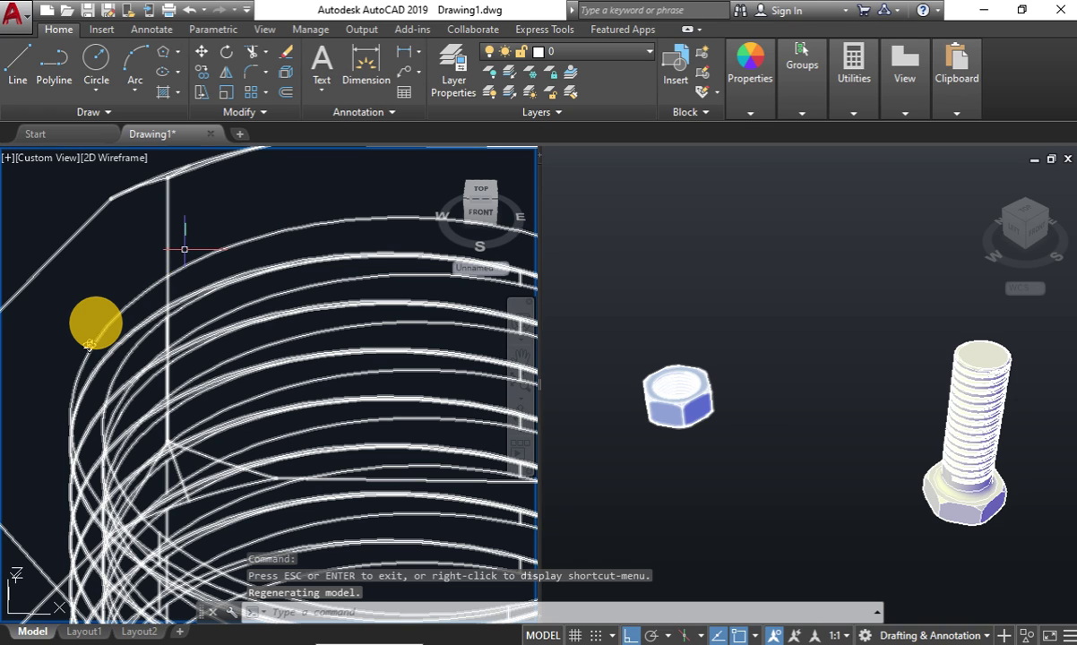
left_click(661, 385)
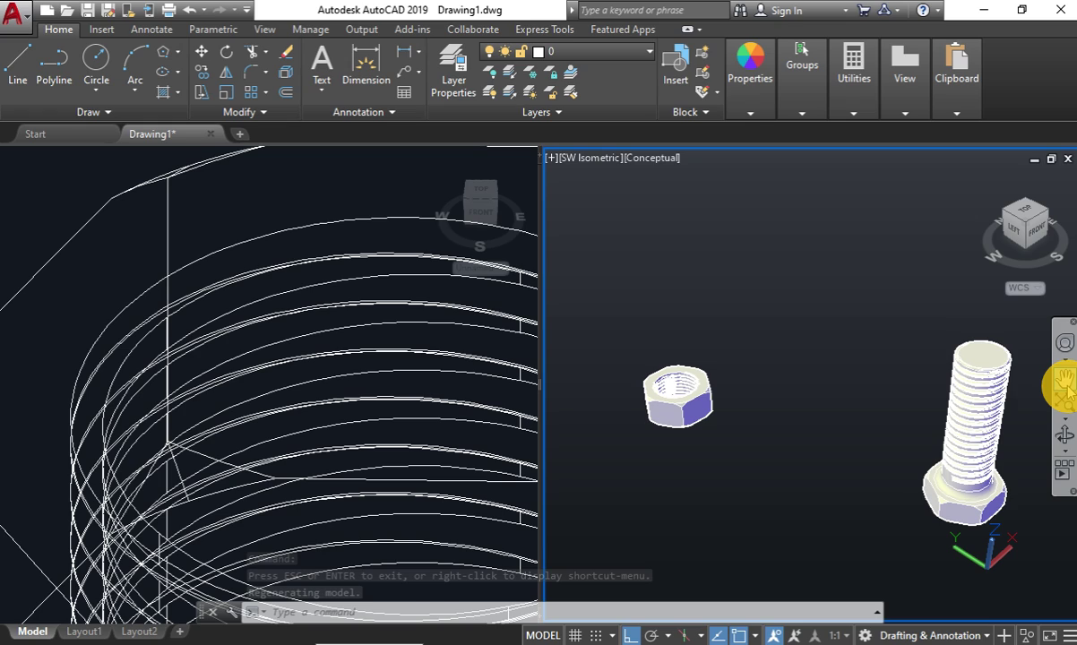
Pan and zoom in the right viewport to examine the nut's internal thread closely.
left_click(1064, 384)
left_click_drag(757, 421, 675, 498)
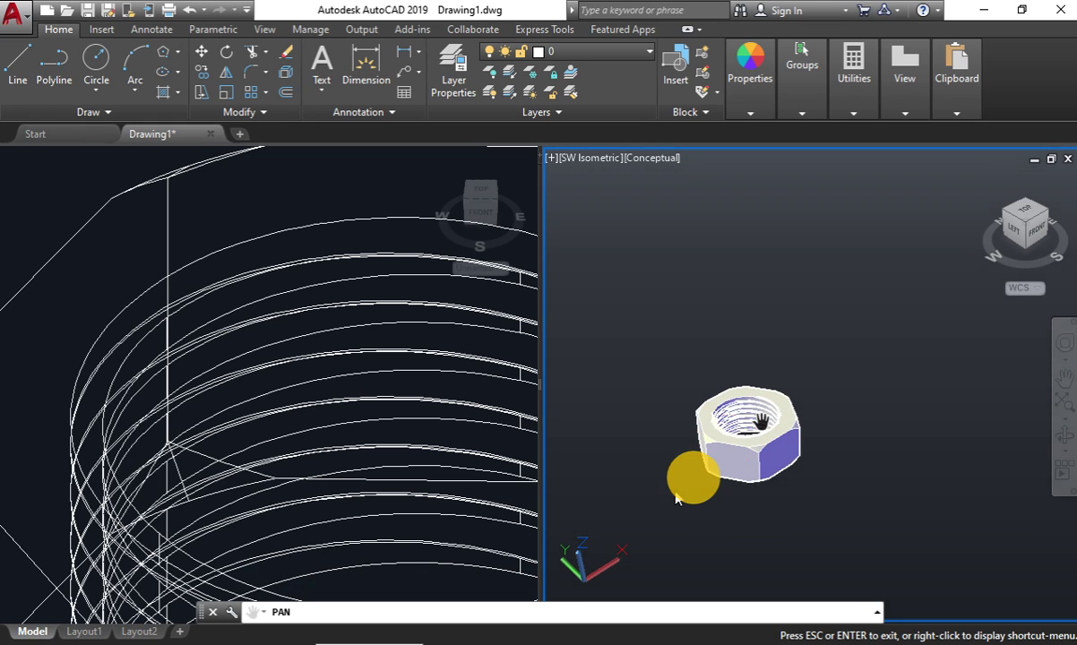
scroll(681, 491, "up", 2)
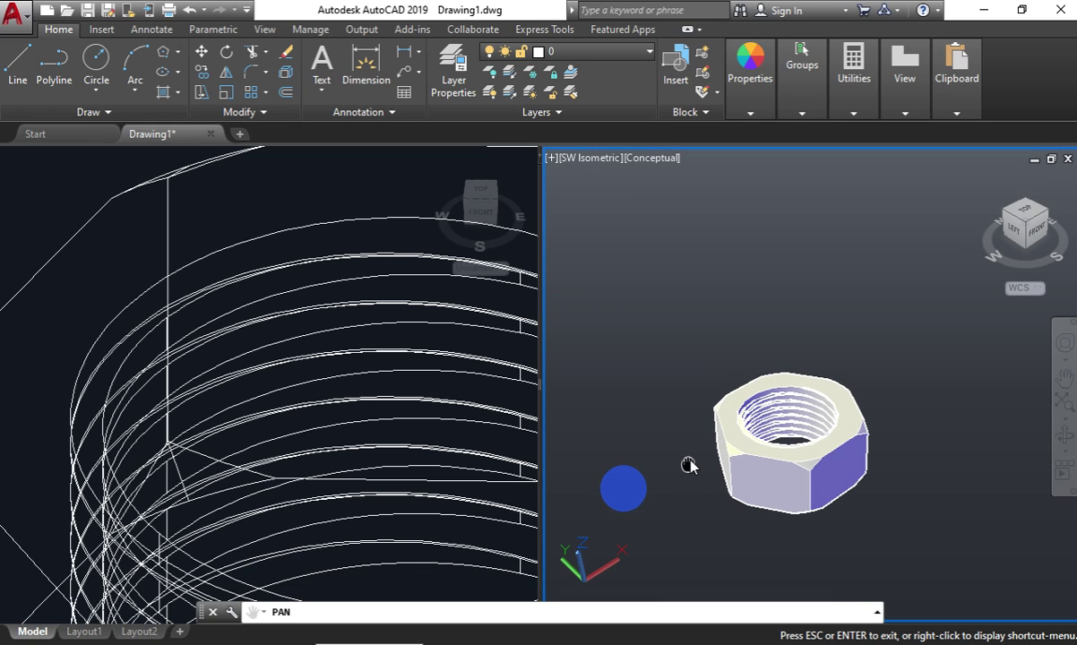
left_click_drag(821, 441, 804, 475)
scroll(807, 457, "up", 2)
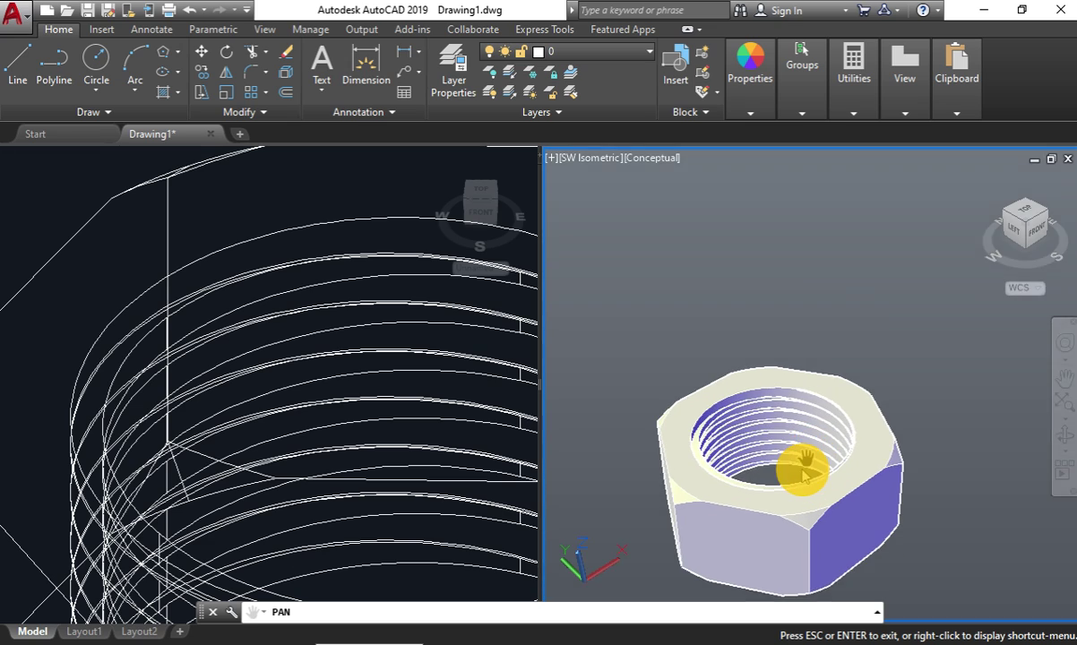
scroll(802, 471, "up", 2)
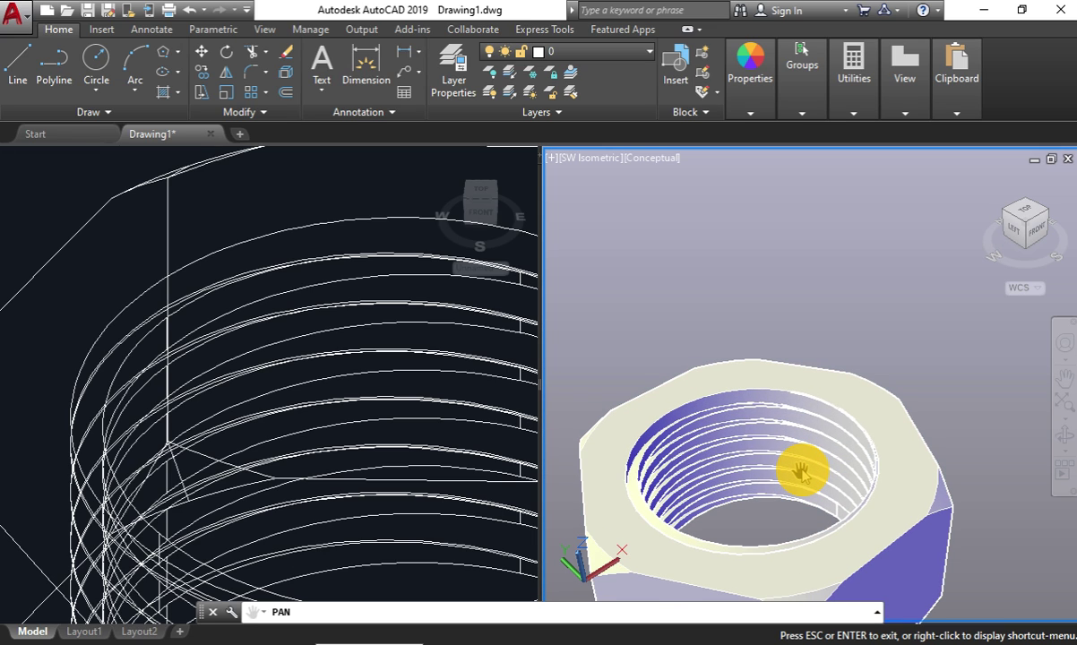
scroll(797, 469, "down", 1)
scroll(784, 458, "down", 1)
scroll(775, 455, "down", 1)
scroll(769, 452, "down", 1)
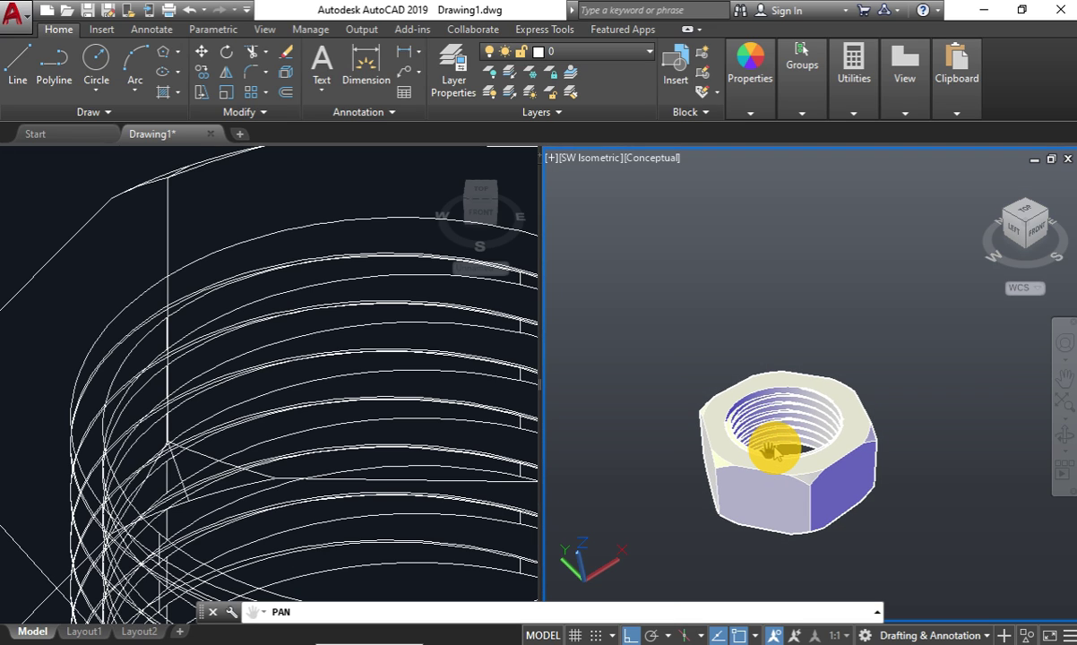
key("Escape")
In the left viewport, orbit and zoom out to show both nut and bolt.
left_click(234, 302)
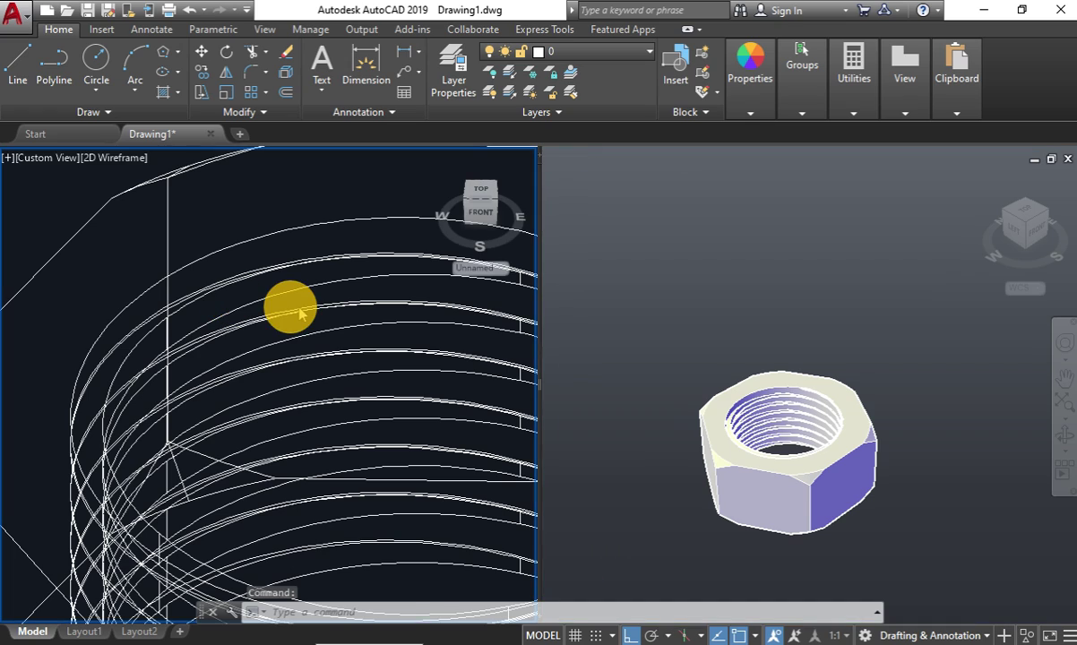
scroll(208, 324, "down", 5)
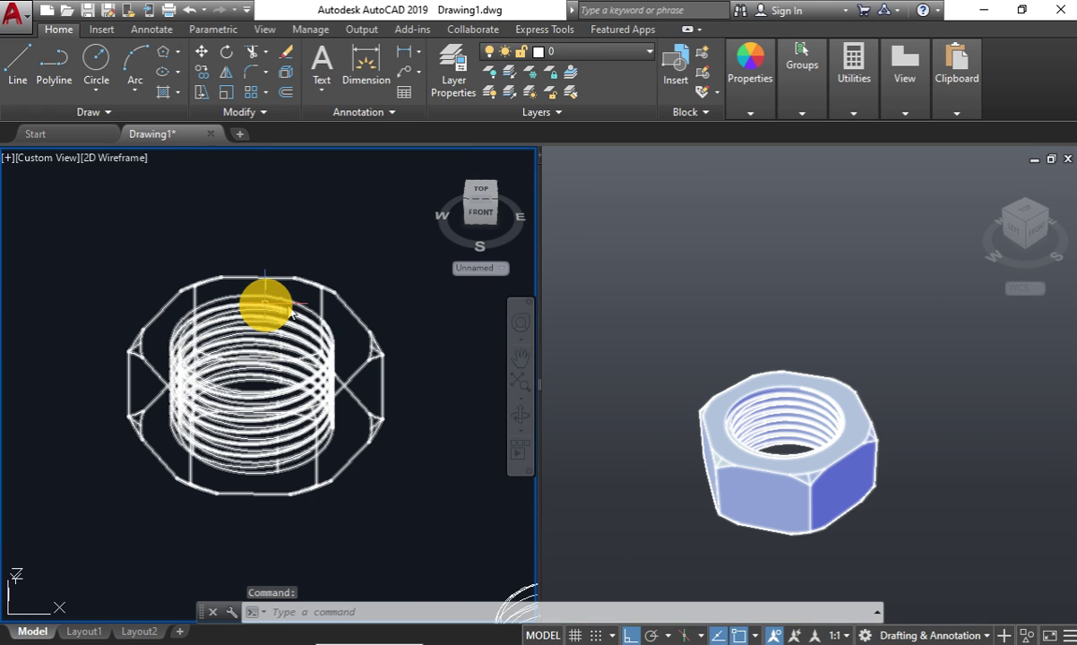
mouse_move(265, 304)
middle_mouse_down("shift")
mouse_move(206, 371)
mouse_move(343, 439)
middle_mouse_up("shift")
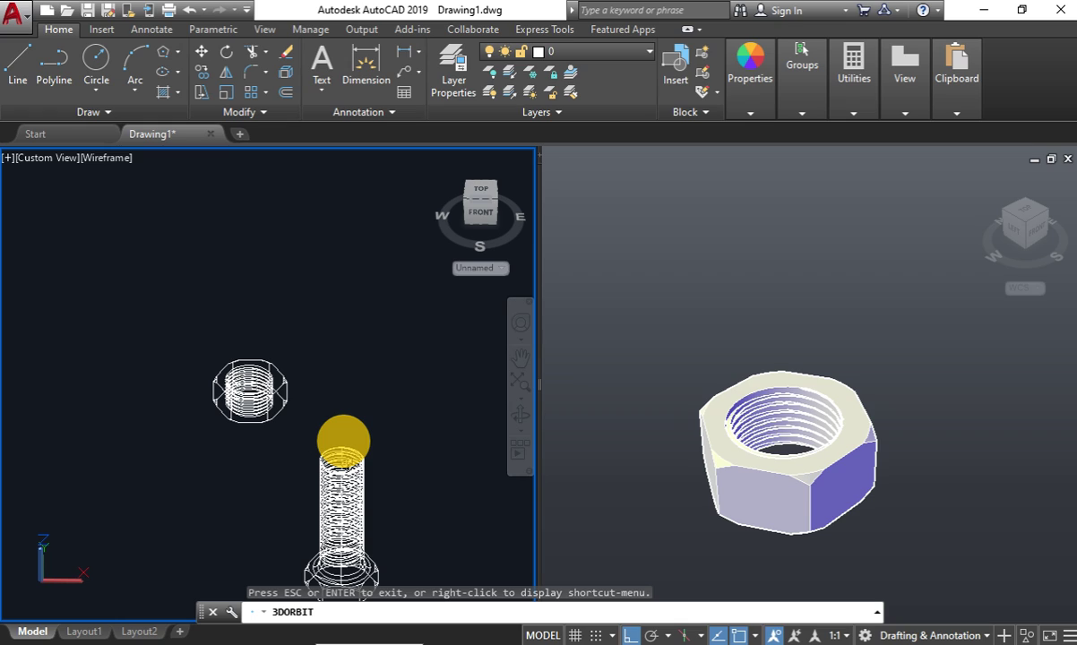
scroll(296, 403, "down", 4)
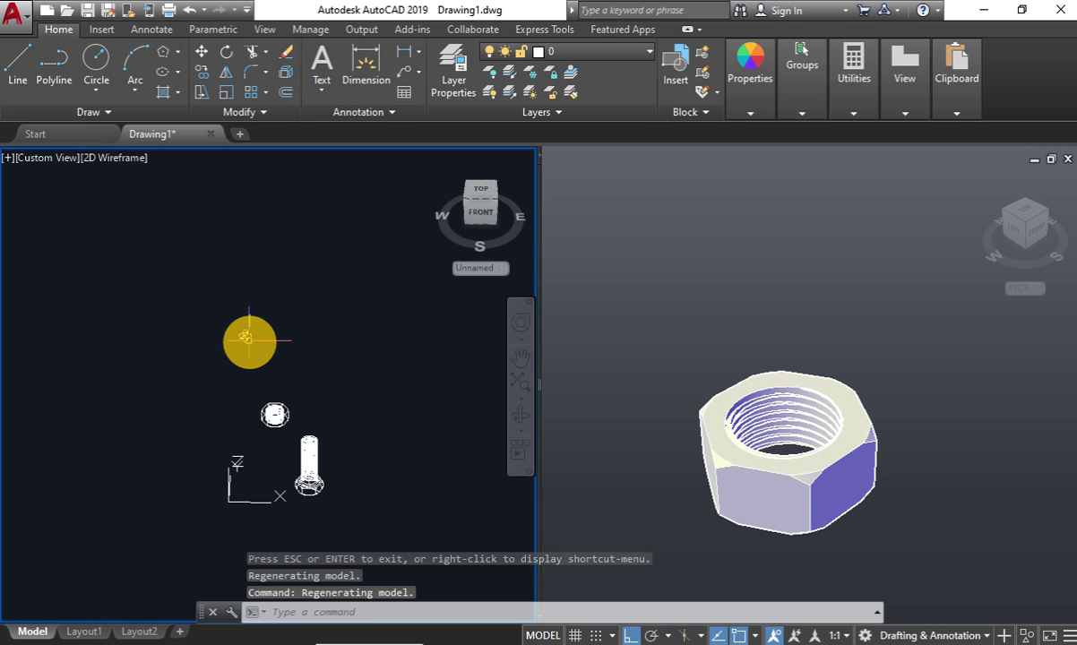
Reset the left view to its Home isometric orientation from the ViewCube.
left_click_drag(247, 339, 360, 519)
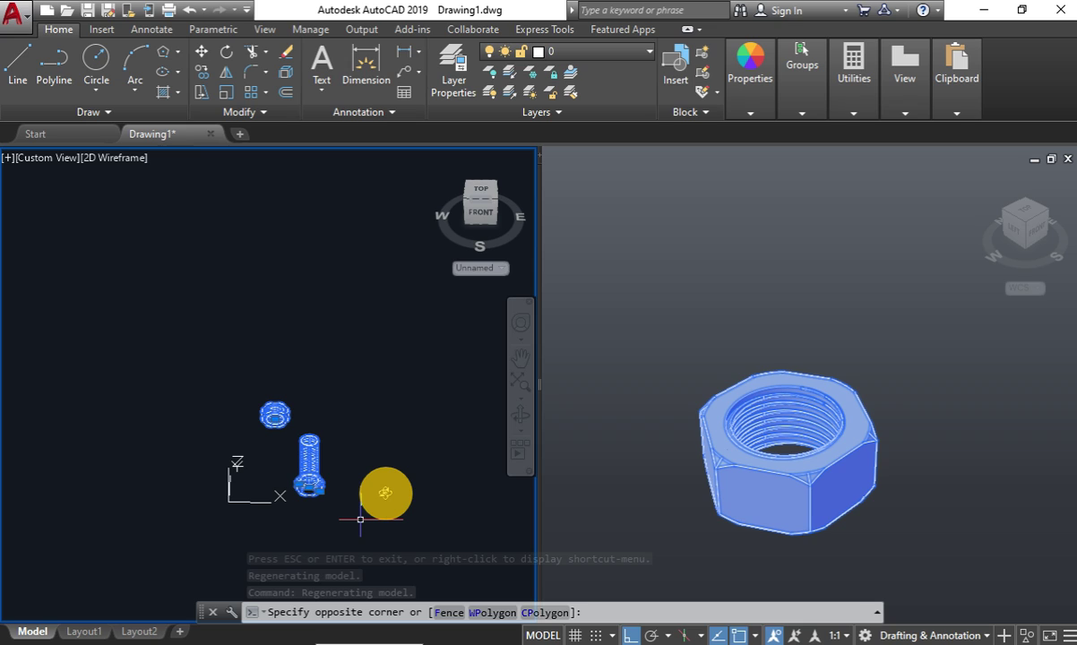
right_click(527, 242)
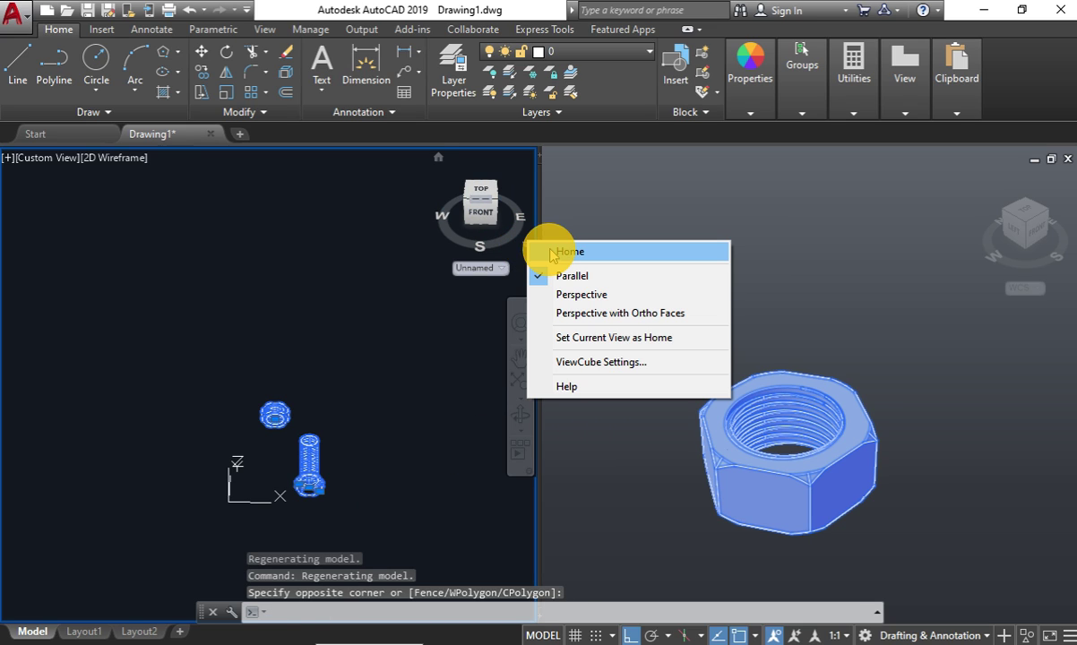
left_click(550, 252)
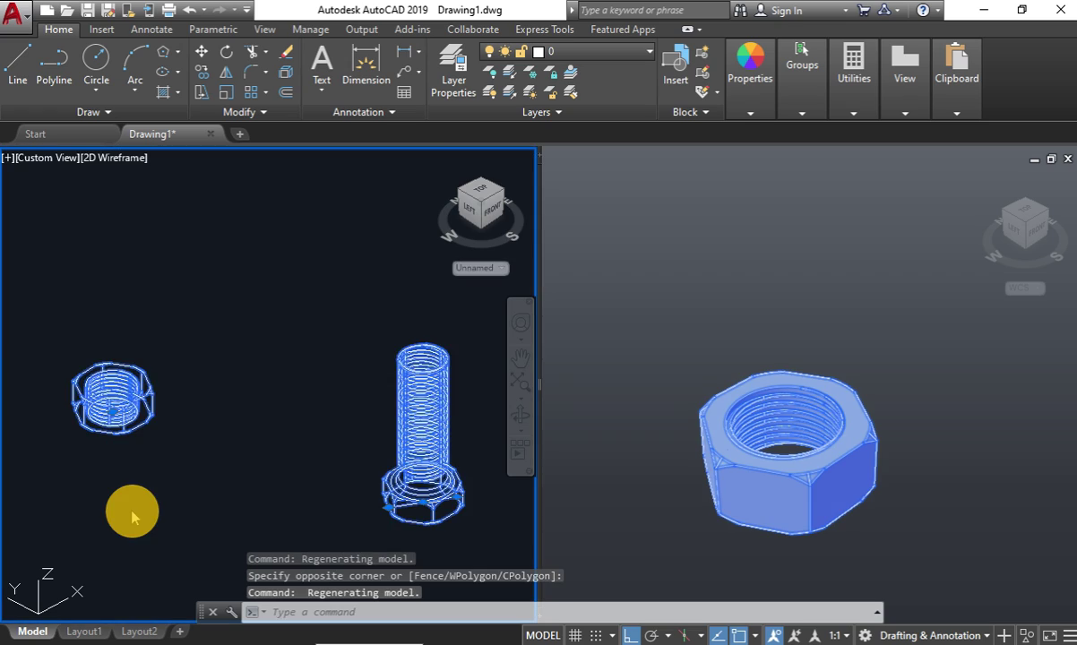
scroll(131, 515, "down", 2)
Draw a vertical line upward from the top of the bolt, then window-select the nut.
left_click(21, 63)
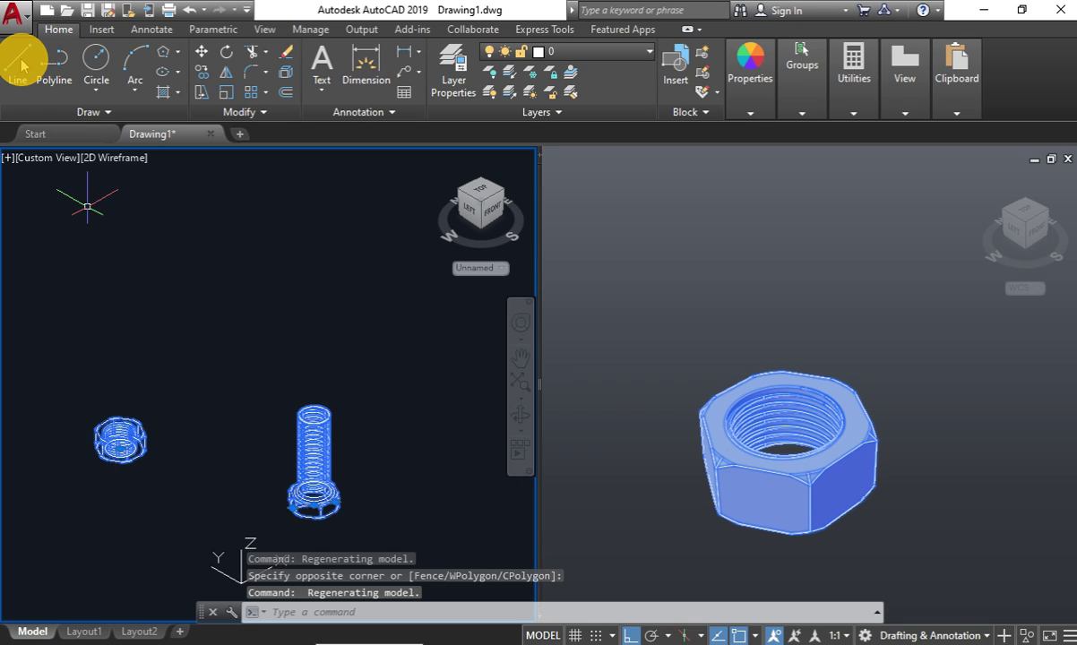
left_click(21, 64)
scroll(386, 479, "up", 2)
left_click(283, 378)
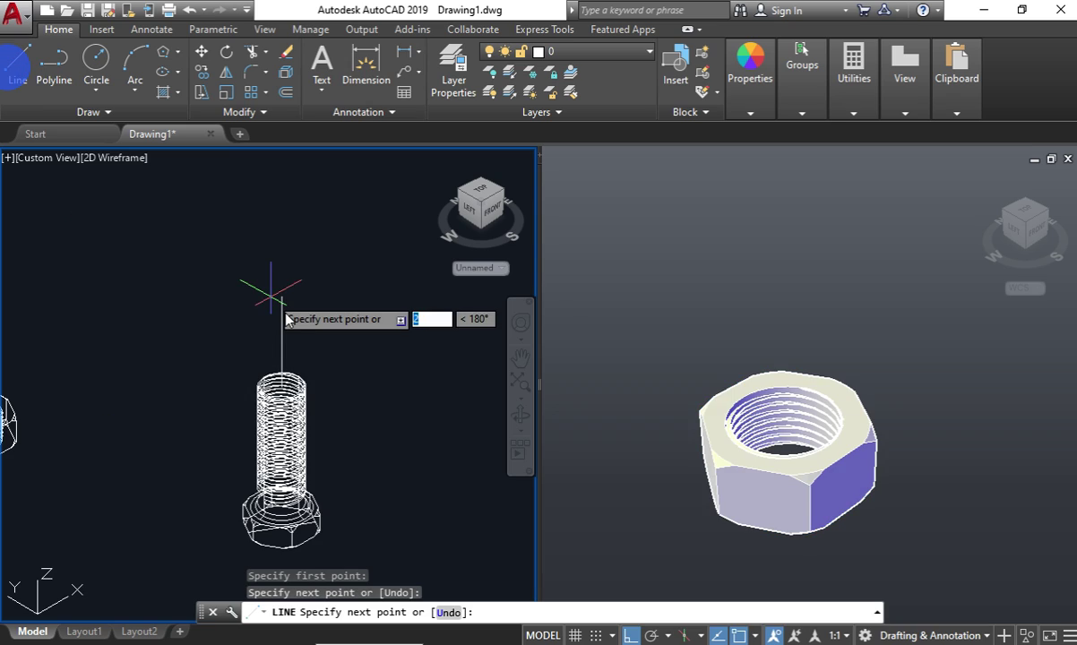
key("Escape")
scroll(132, 339, "down", 3)
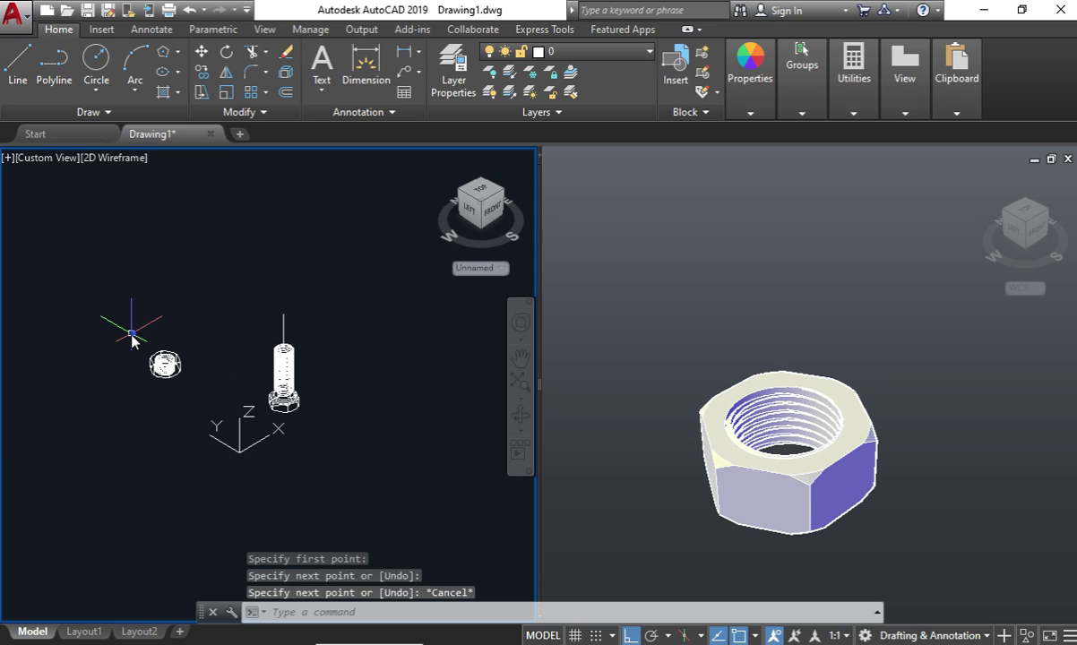
left_click_drag(131, 339, 192, 385)
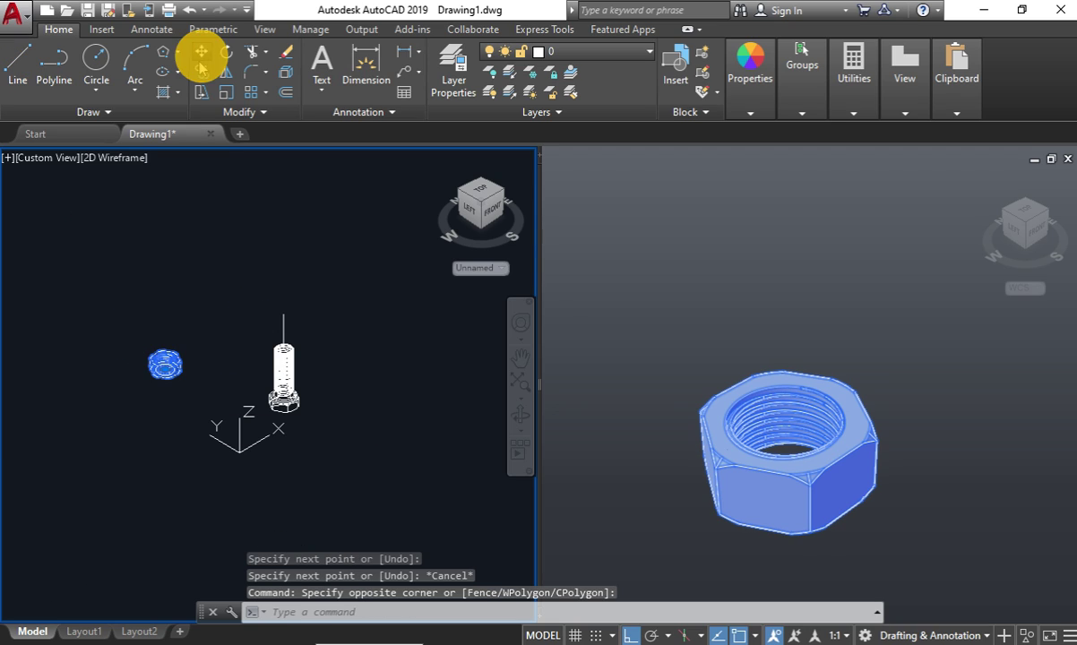
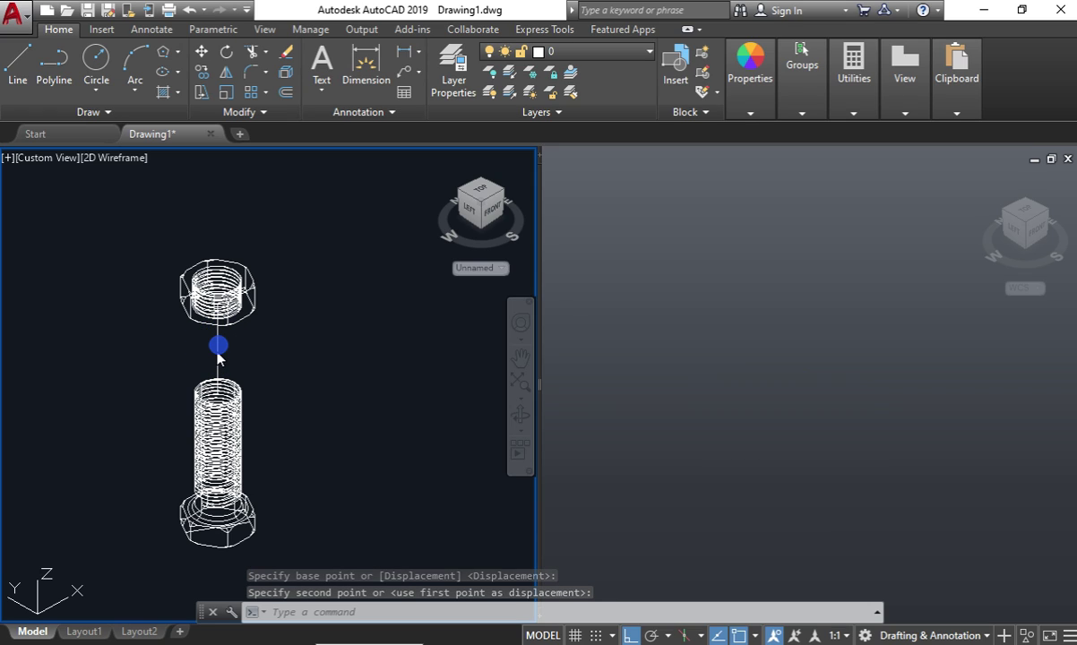
Drop the nut above the bolt and erase the line connecting them.
left_click(219, 349)
key("Delete")
scroll(214, 403, "down", 2)
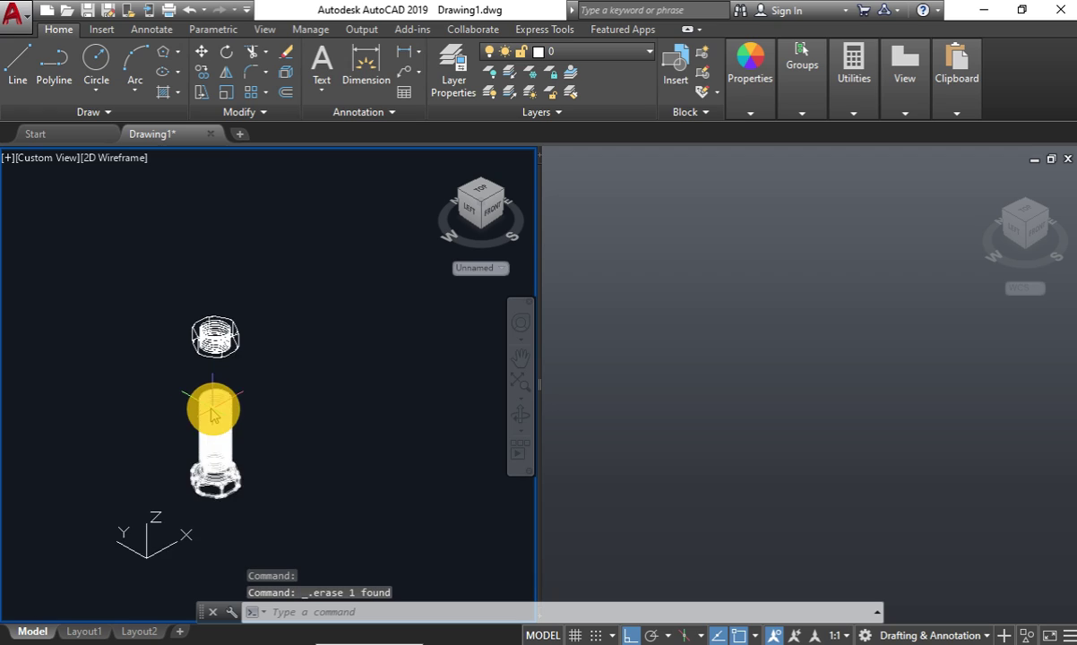
scroll(202, 353, "up", 2)
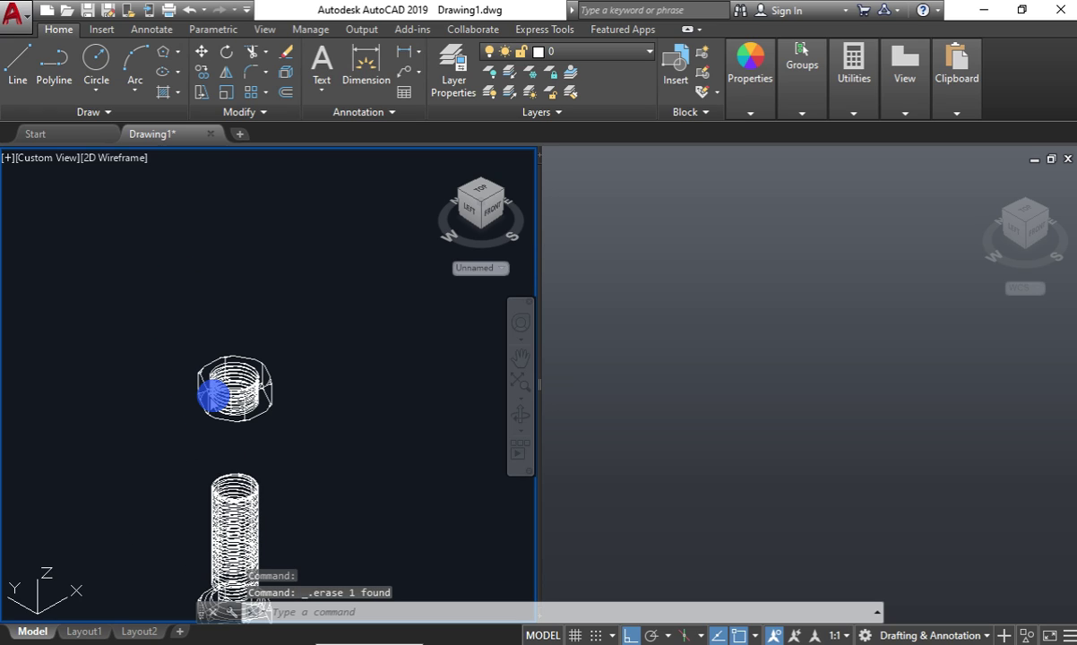
key("Escape")
Window-select the nut and bolt parts and combine them with the GROUP command.
left_click(176, 330)
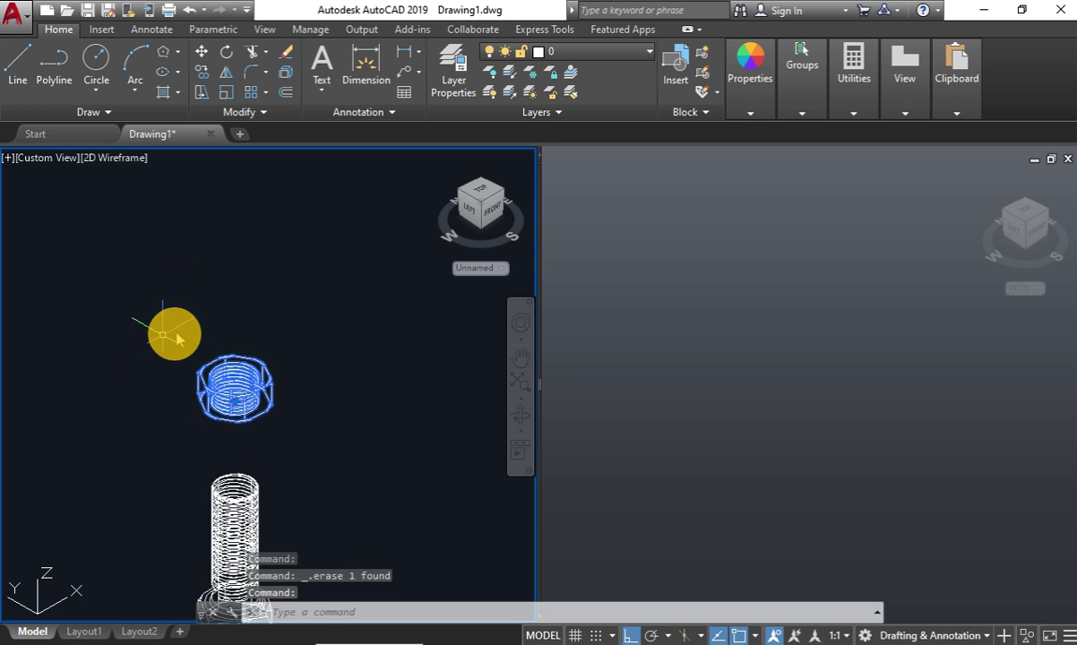
scroll(175, 330, "down", 1)
left_click(300, 524)
type("U")
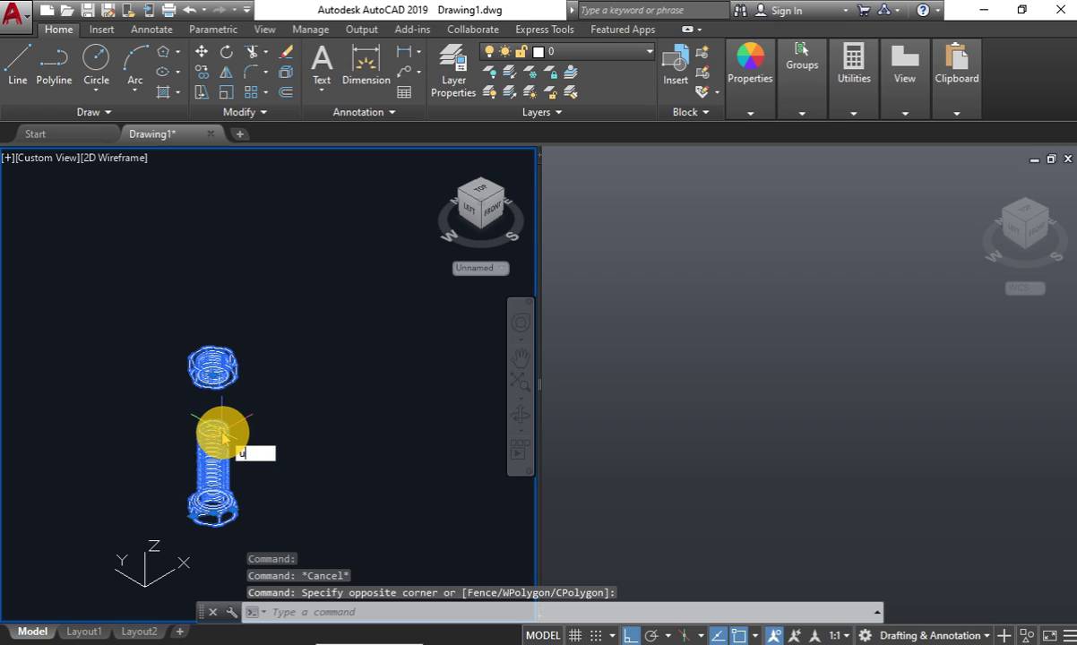
type("NI")
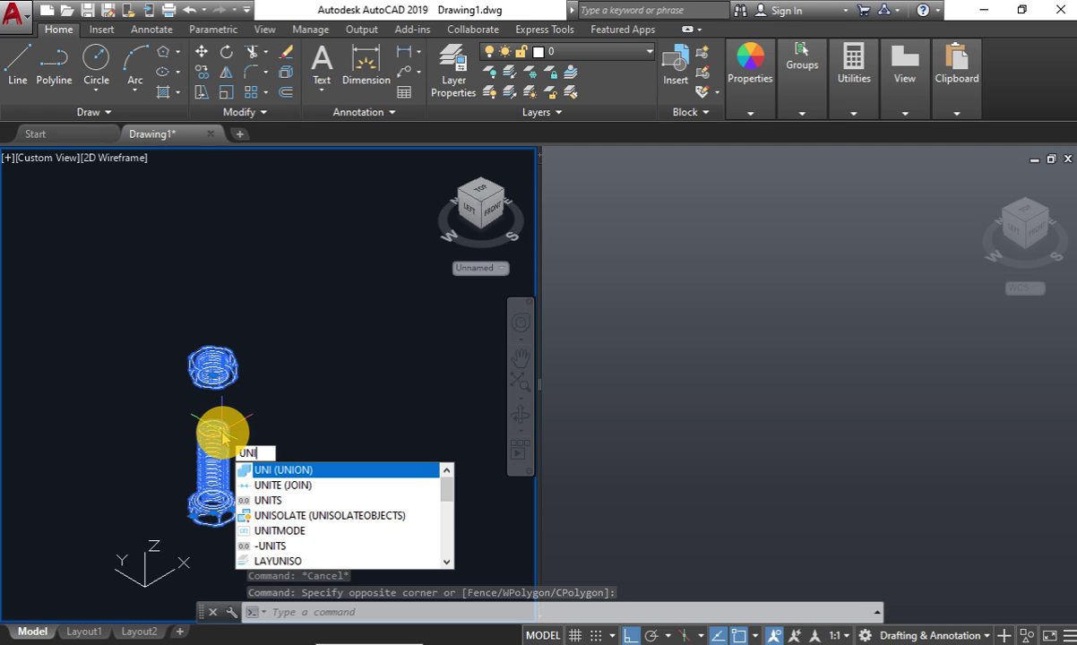
key("BackSpace")
key("BackSpace")
type("g")
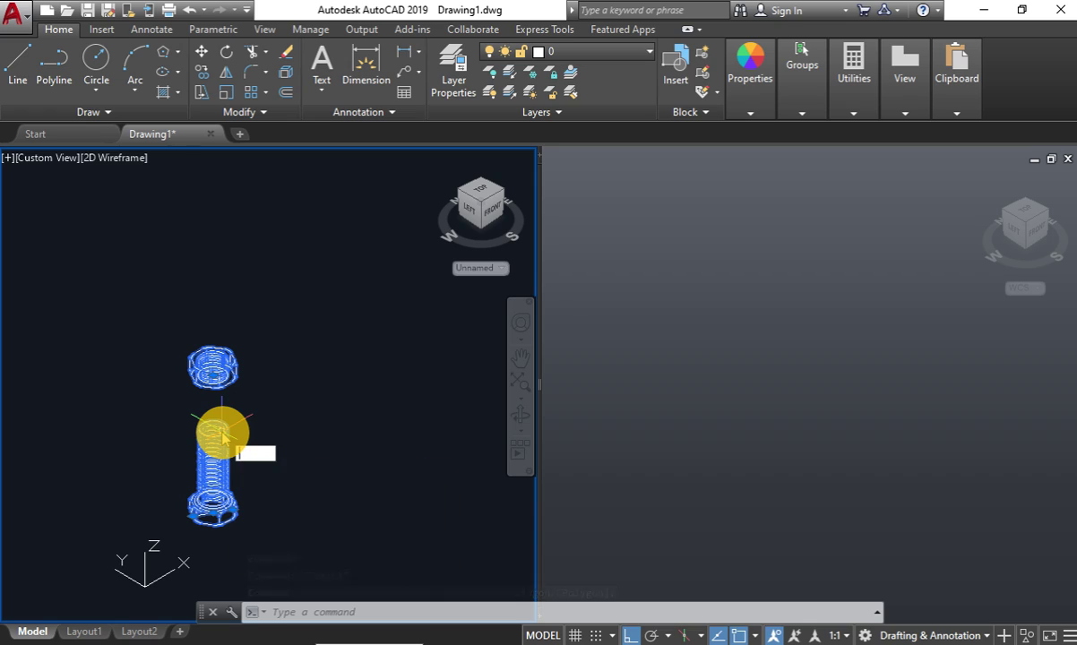
type("ro")
key("Return")
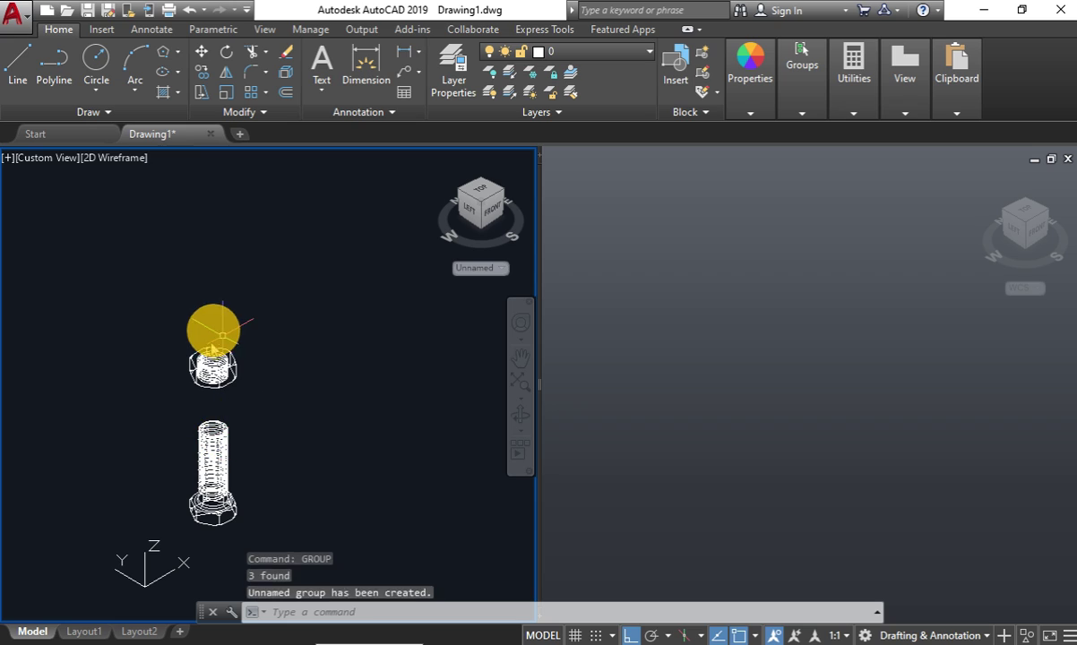
key("Escape")
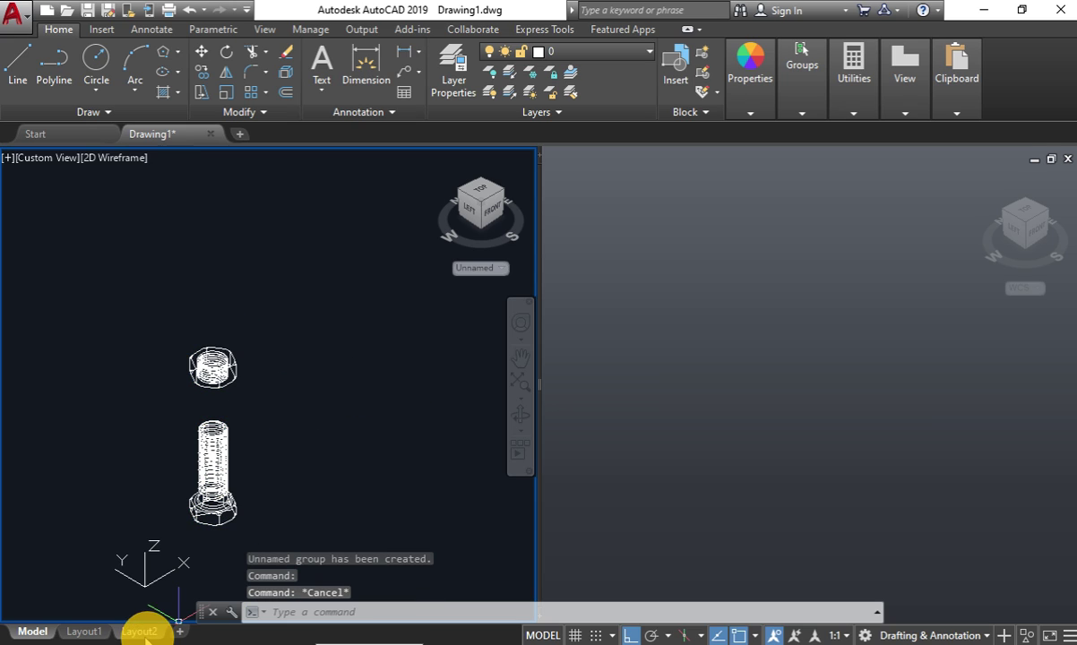
Insert a layout from the Part A3 template and switch to the new Layout3-Layout1 sheet.
left_click(144, 631)
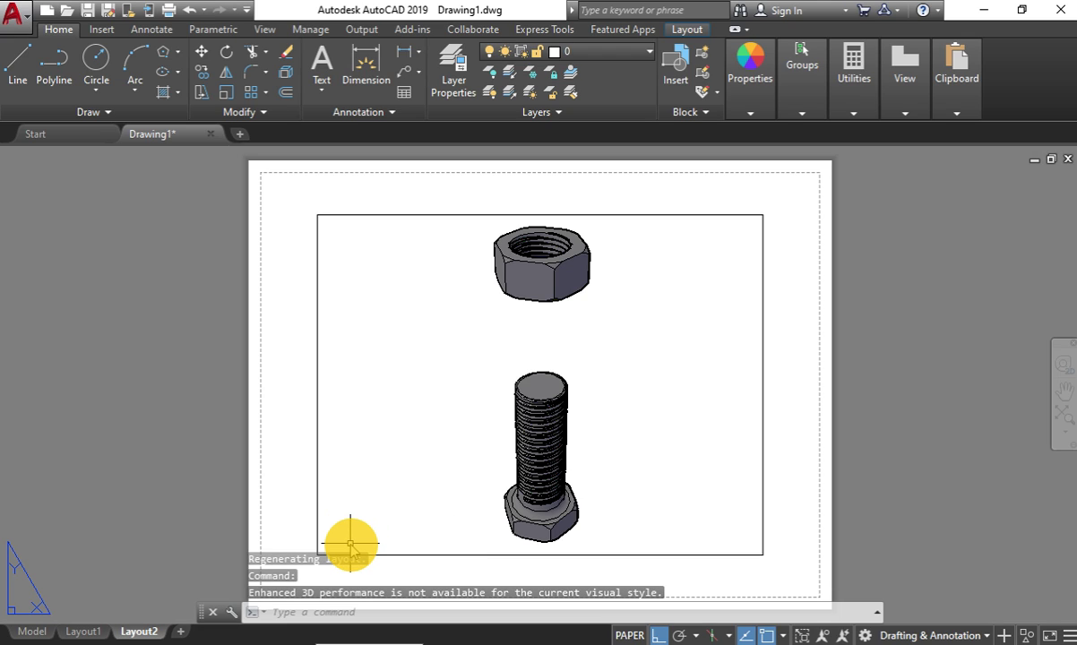
right_click(139, 630)
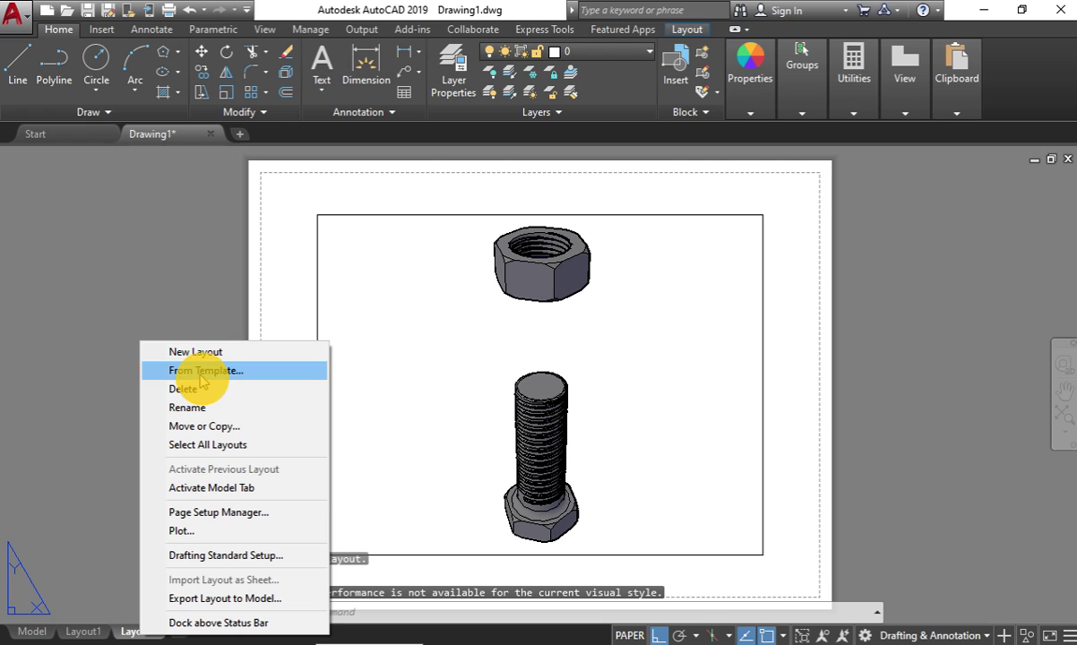
left_click(201, 370)
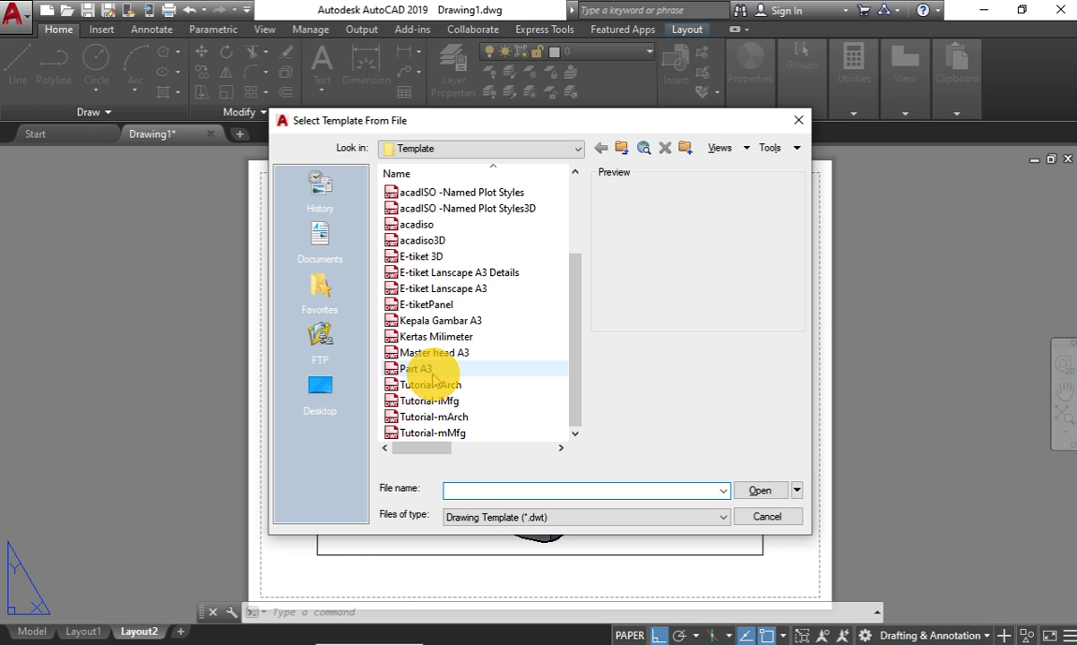
left_click(425, 367)
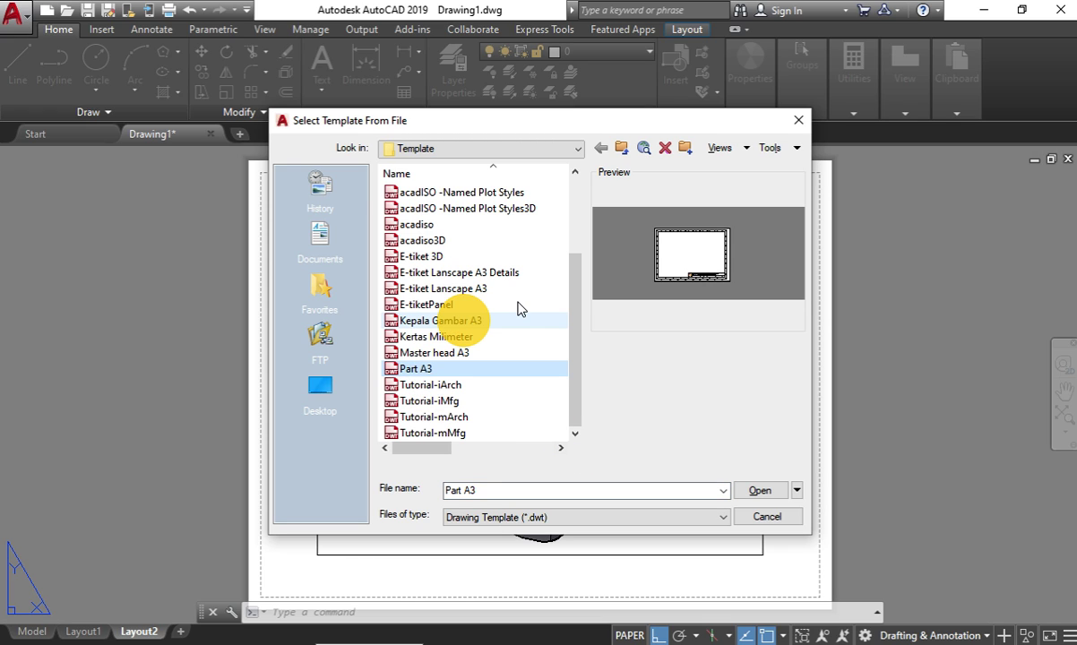
left_click(757, 491)
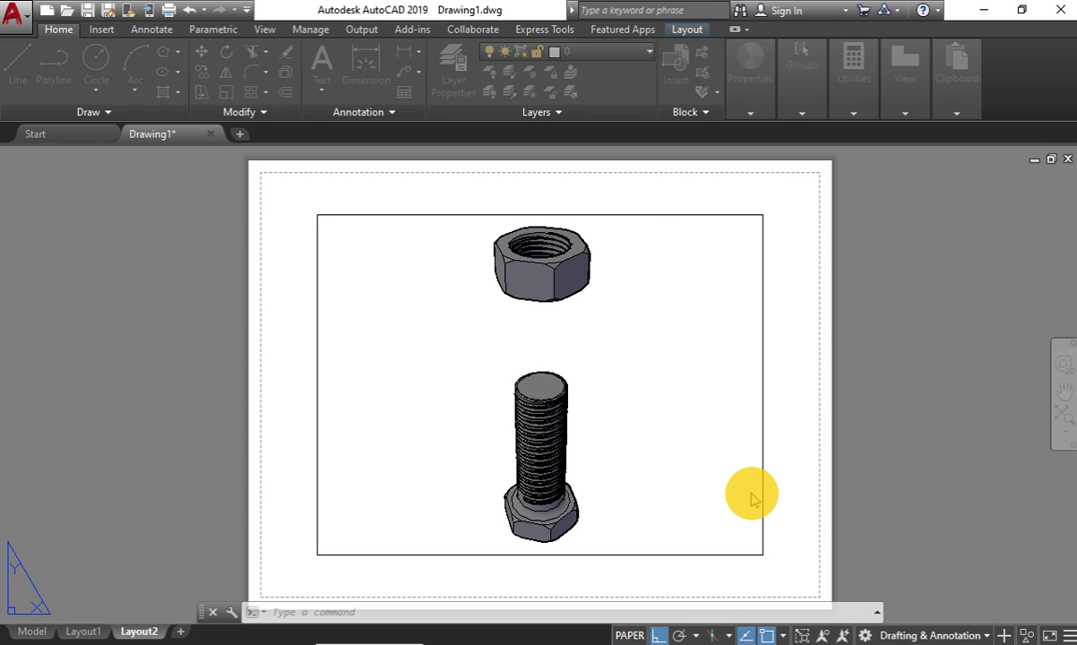
left_click(619, 269)
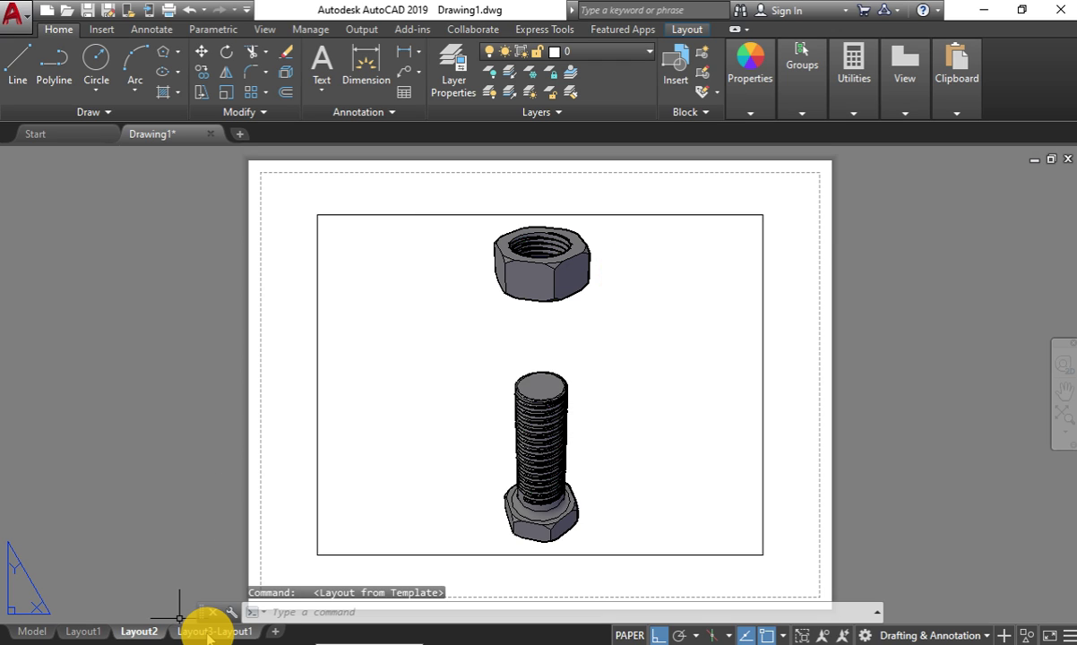
left_click(208, 631)
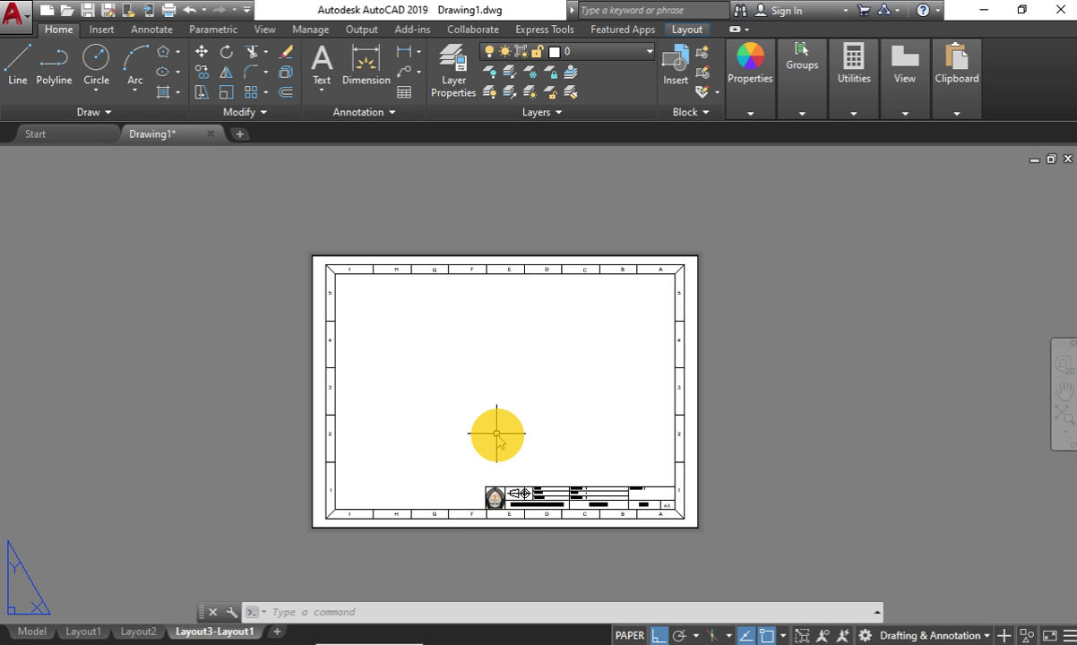
scroll(501, 342, "up", 1)
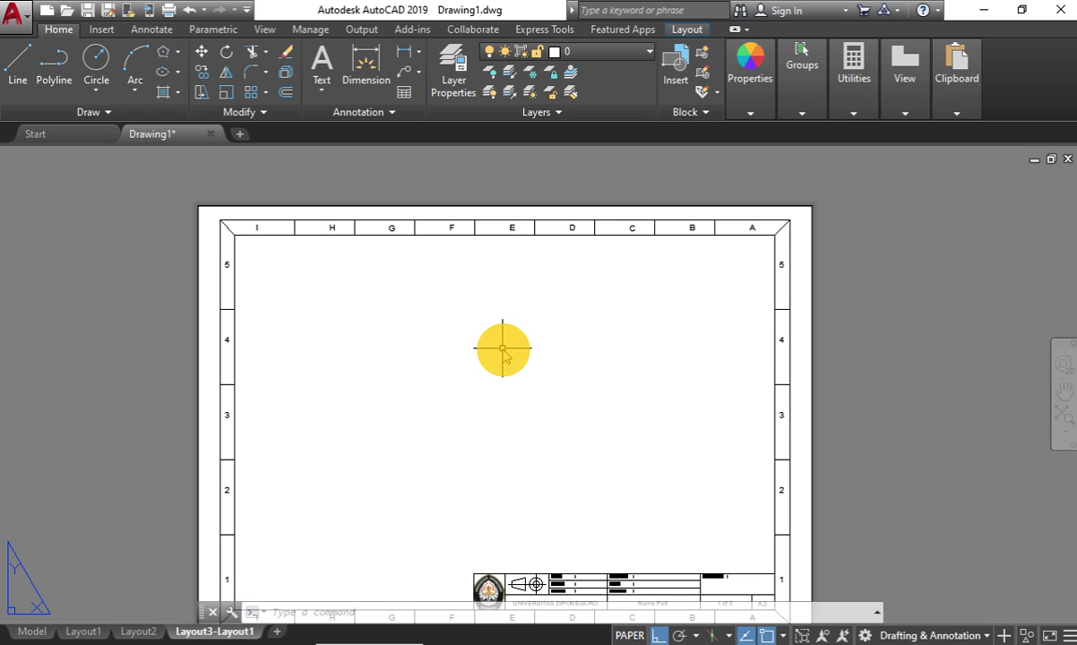
scroll(451, 248, "down", 1)
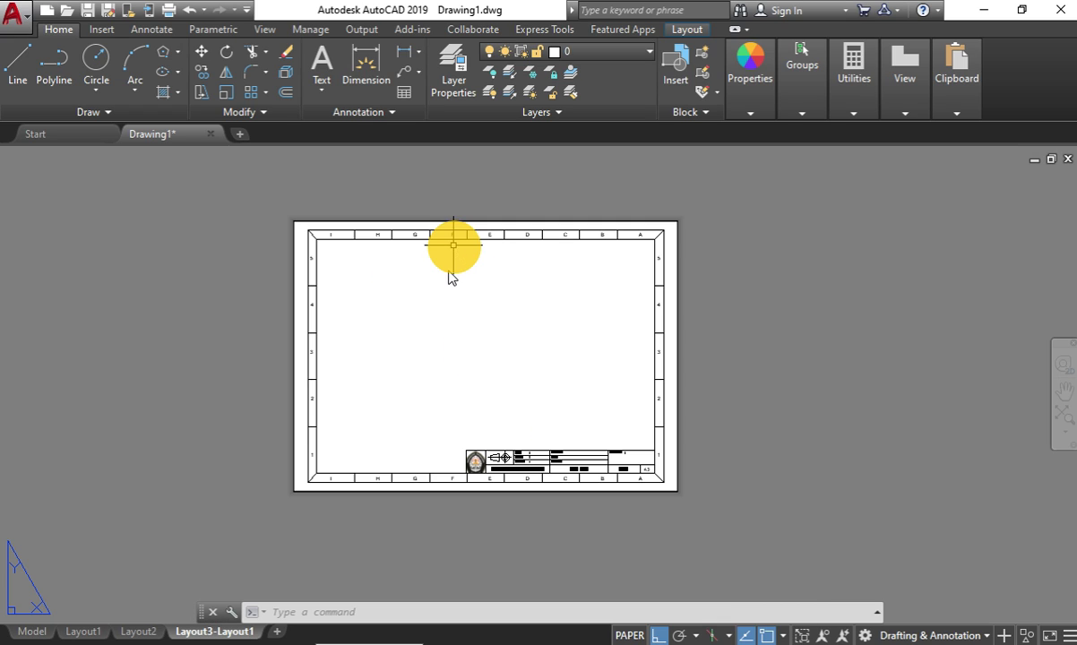
Place a 1:1 base view from model space on the left of the A3 sheet.
left_click(687, 30)
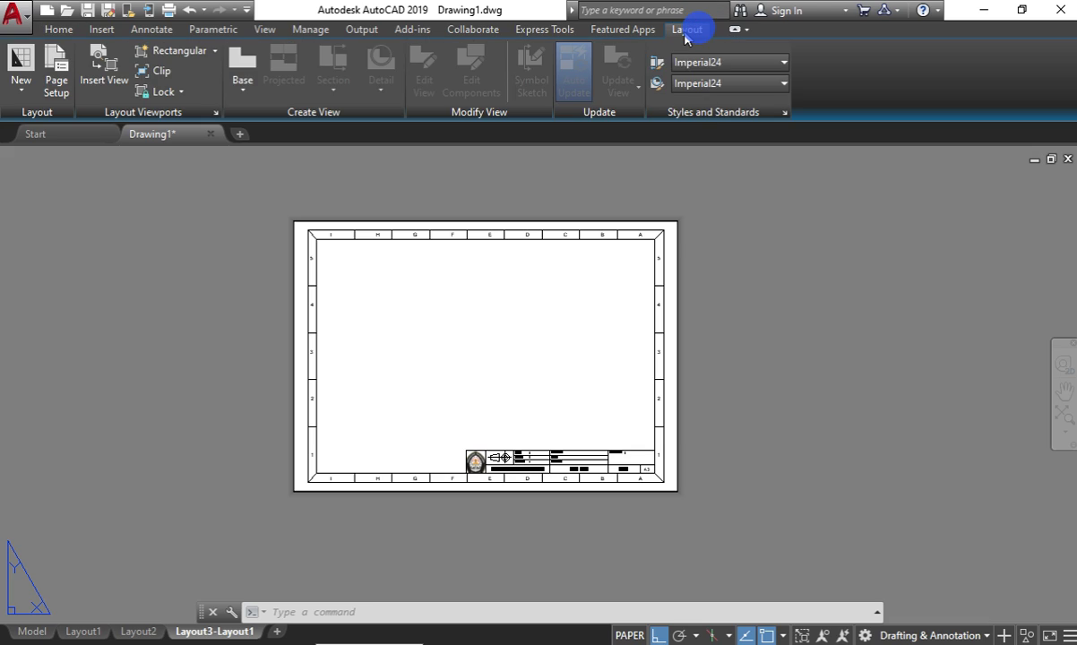
left_click(242, 85)
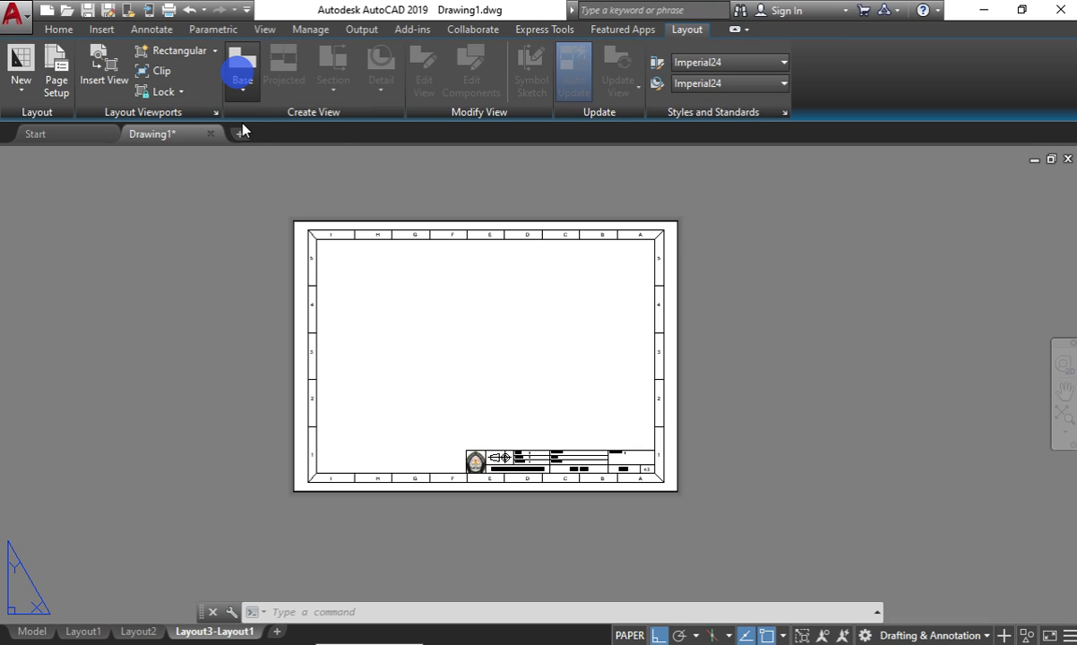
left_click(370, 313)
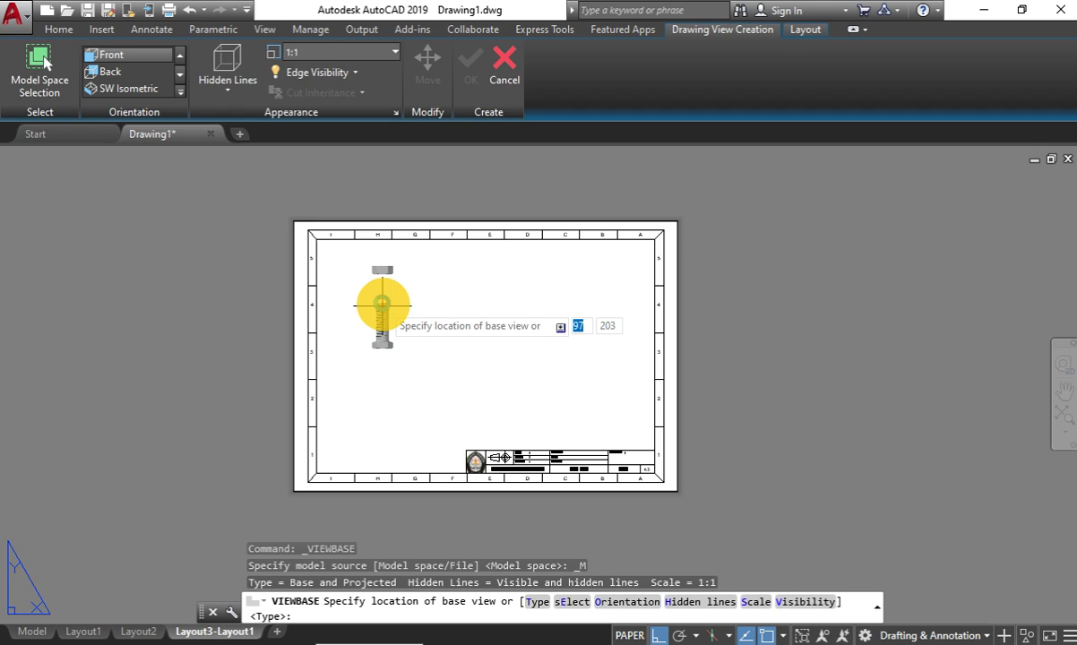
left_click(376, 333)
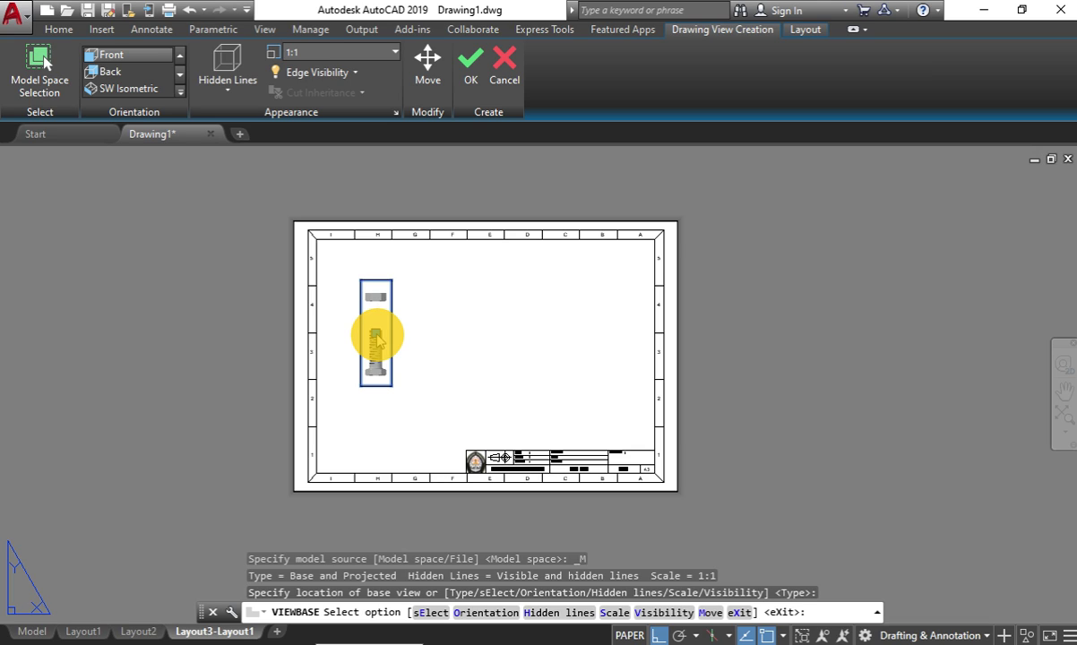
Accept the base view and place projected views below and to the right of it.
key("Return")
left_click(375, 427)
left_click(493, 410)
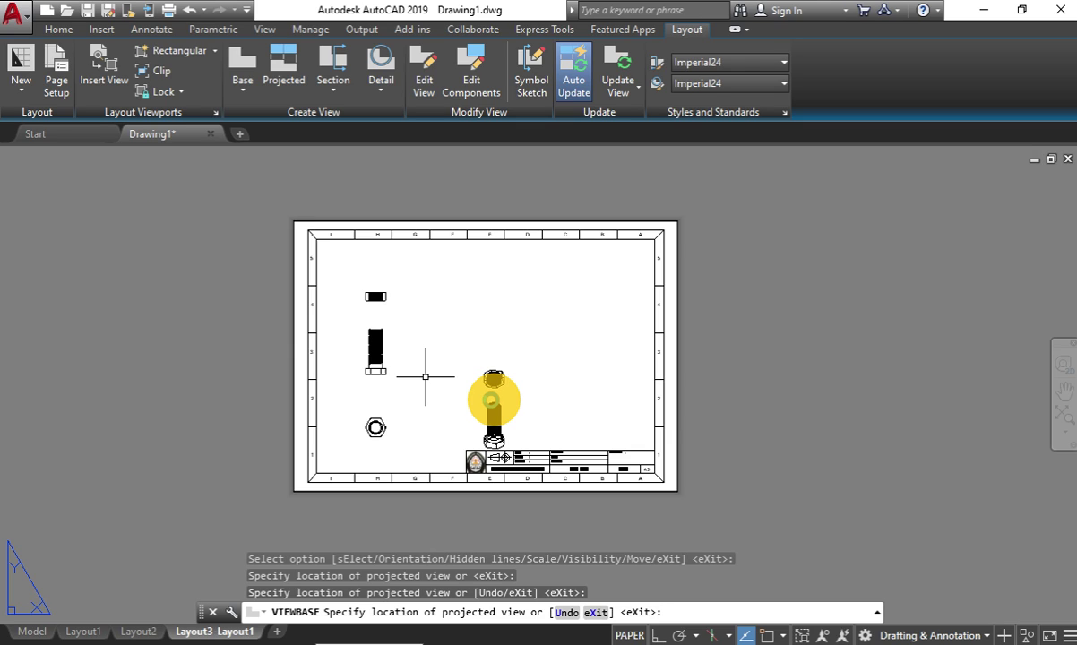
key("Return")
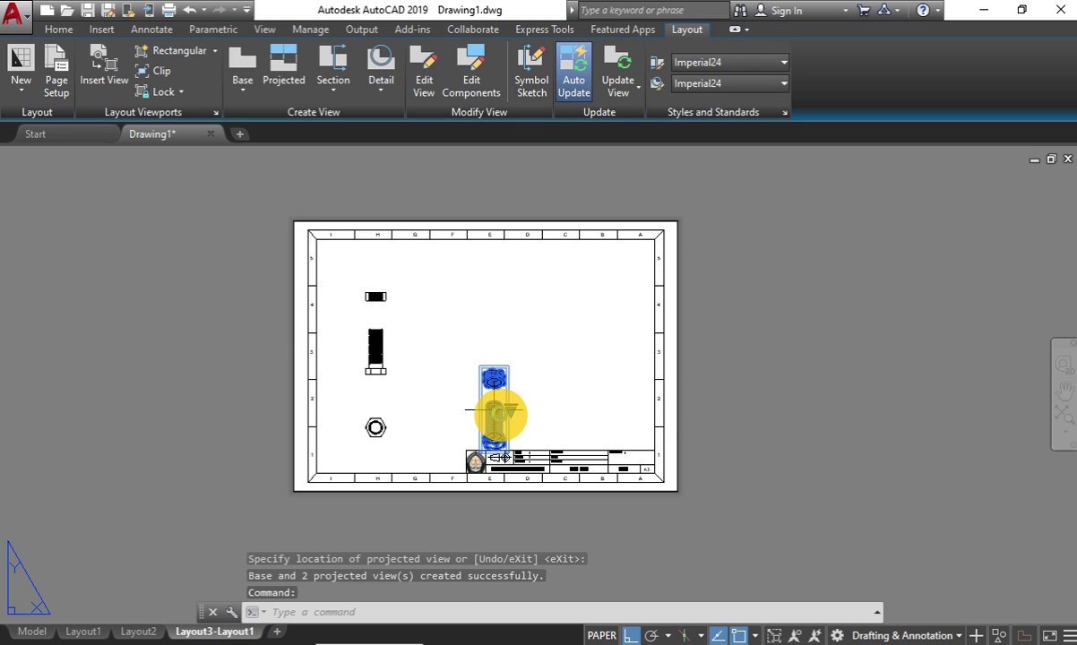
Delete the projected view near the title block.
left_click(495, 414)
key("Delete")
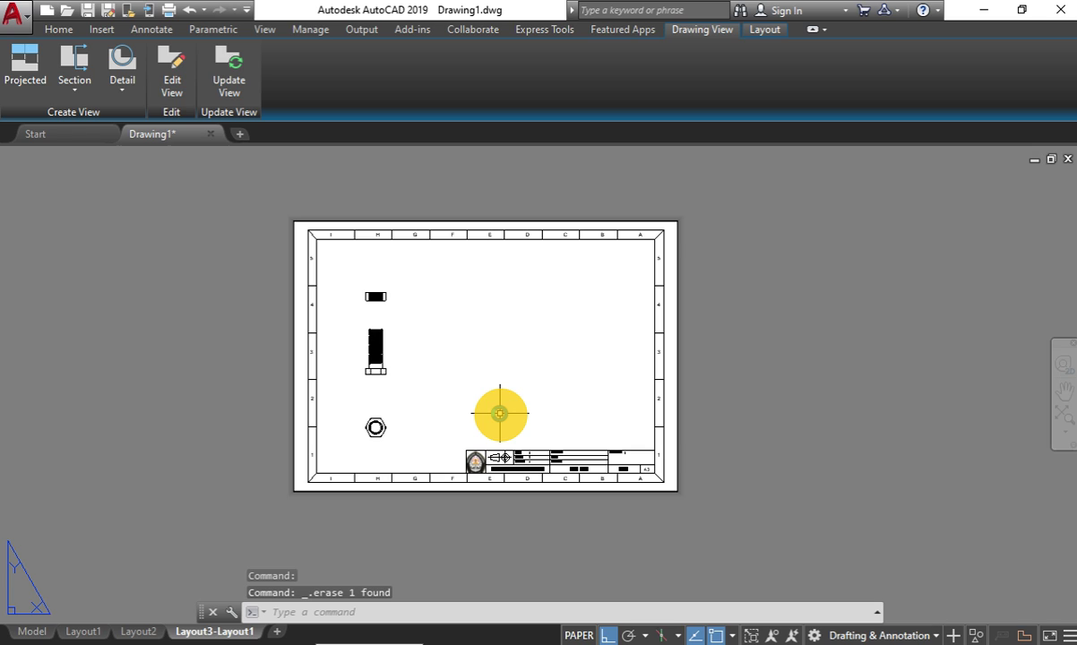
scroll(358, 369, "up", 2)
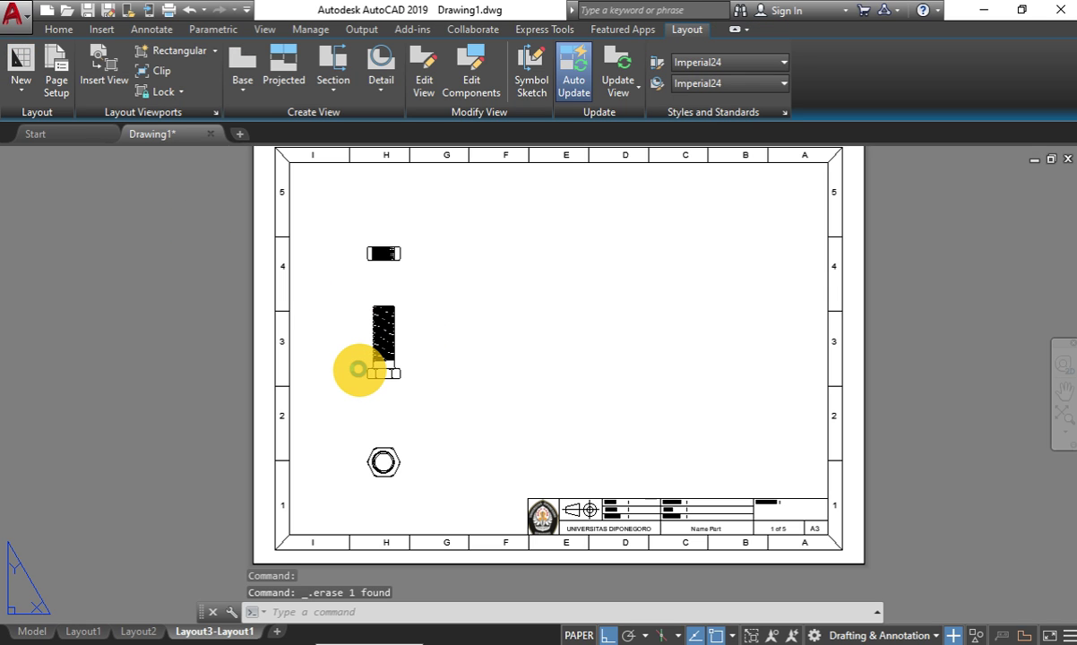
scroll(357, 369, "up", 3)
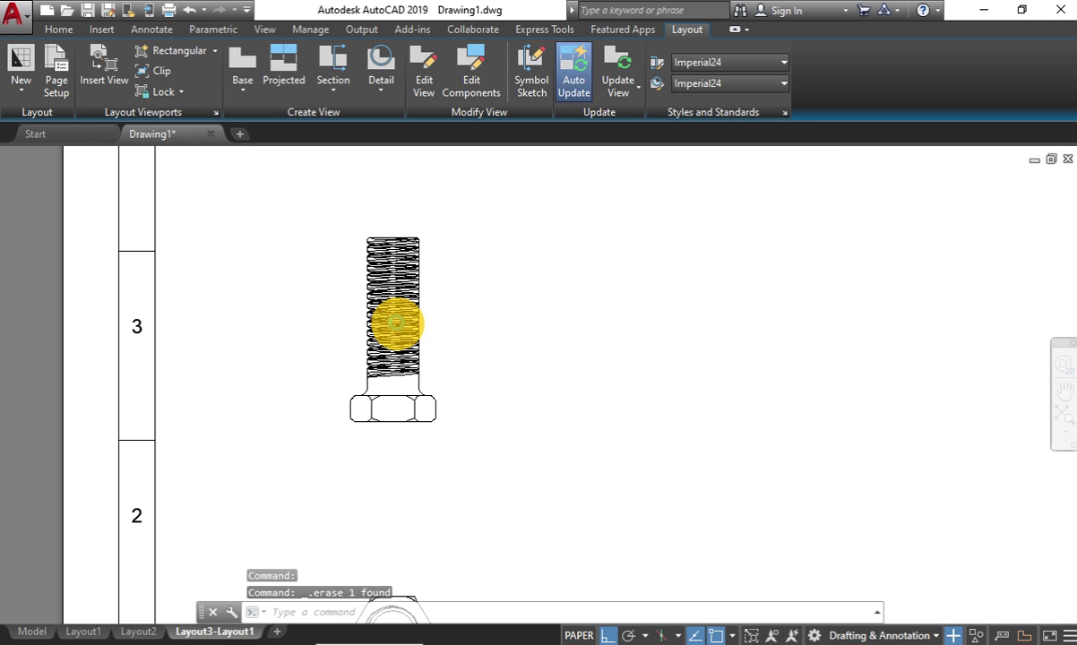
scroll(395, 323, "up", 4)
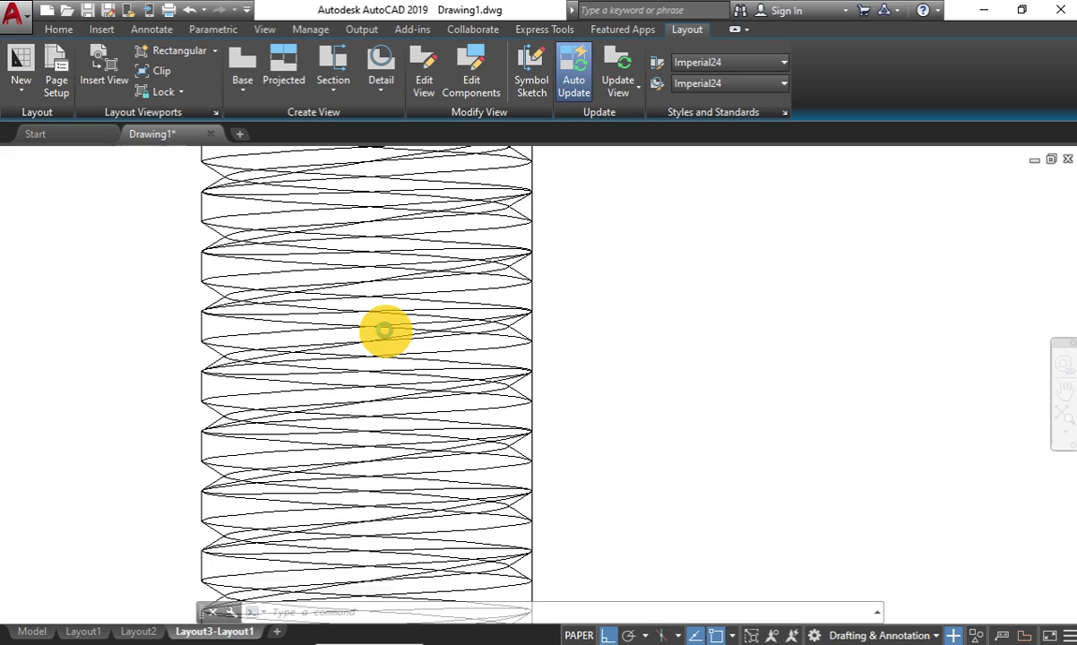
scroll(384, 330, "down", 4)
scroll(377, 410, "down", 2)
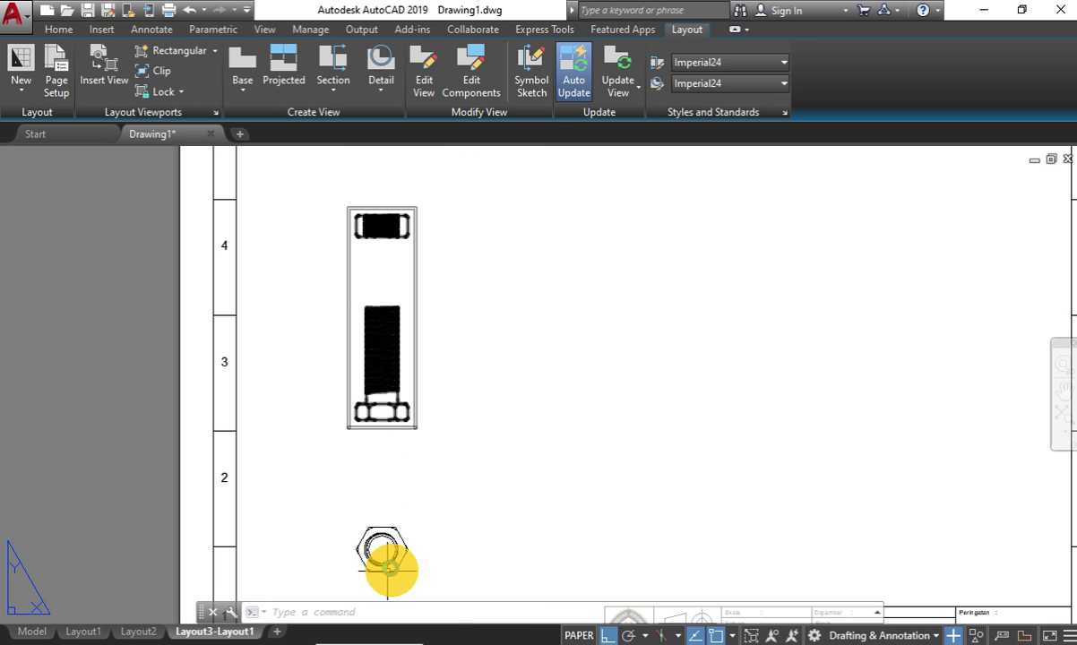
Select the bolt's front view, then switch to Model space showing the 3D bolt and nut.
scroll(389, 568, "up", 2)
scroll(376, 542, "up", 2)
scroll(371, 533, "up", 2)
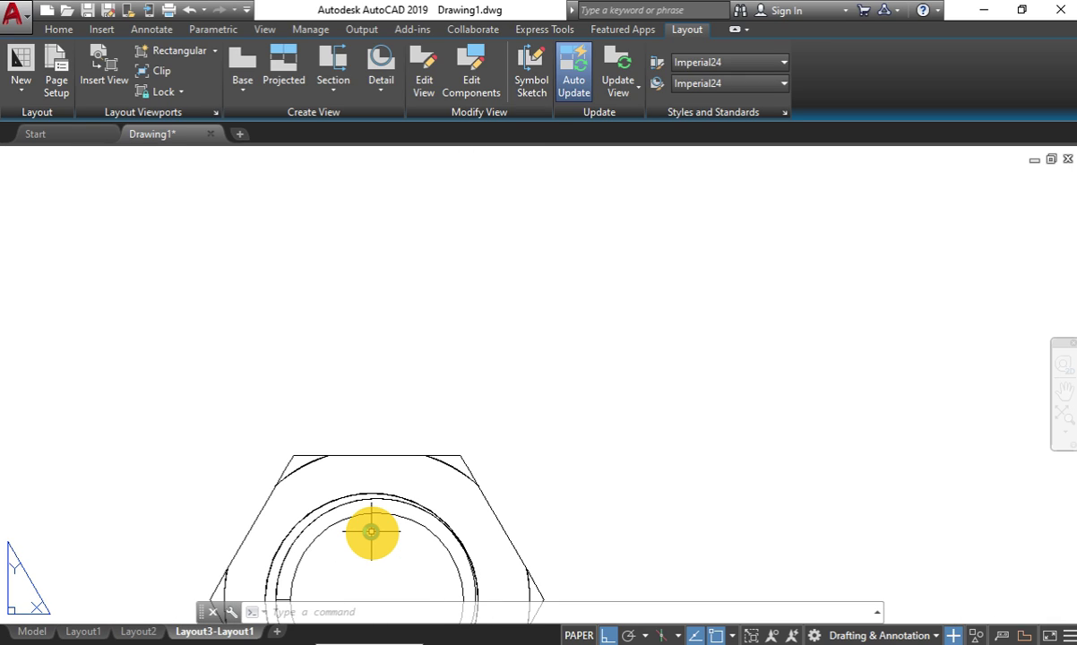
scroll(369, 524, "down", 3)
scroll(366, 510, "down", 2)
scroll(366, 510, "down", 1)
scroll(365, 510, "down", 2)
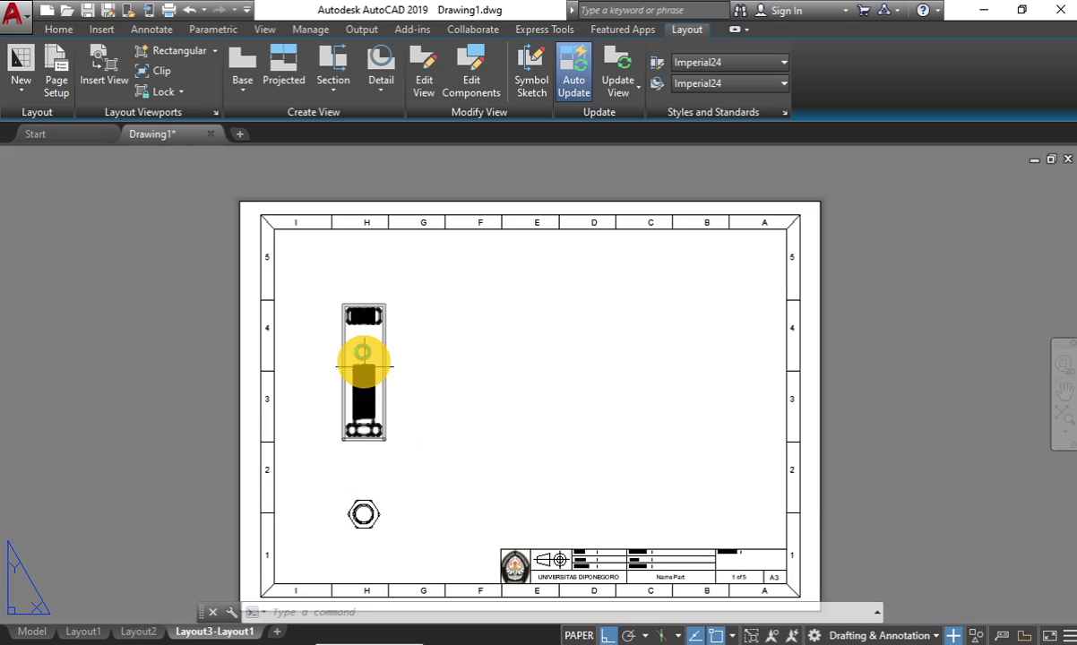
left_click(355, 323)
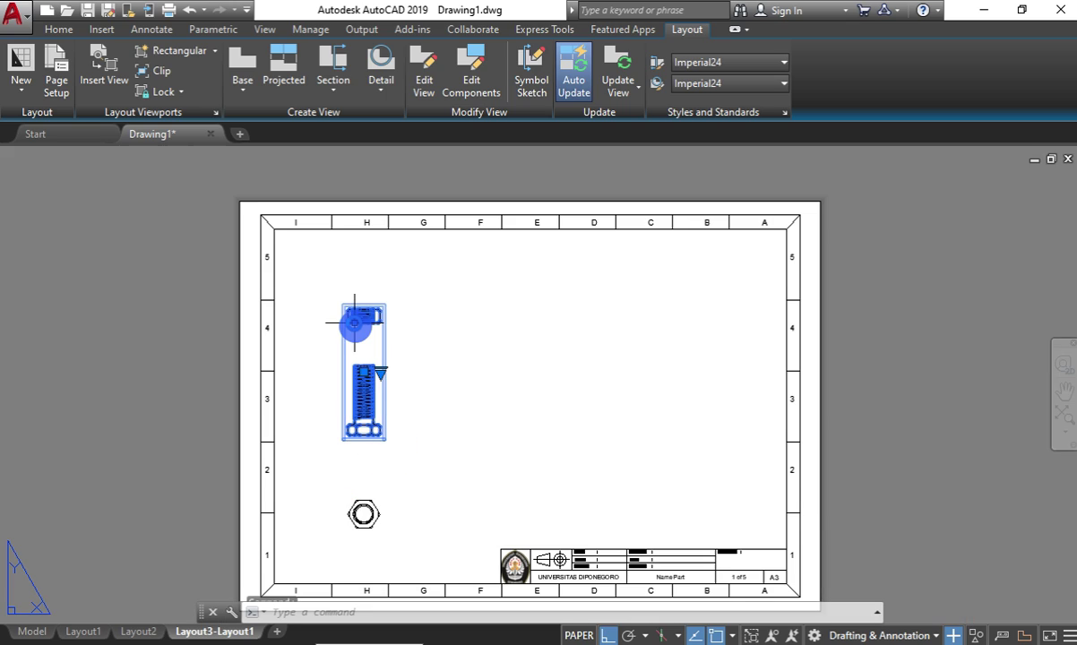
left_click(32, 632)
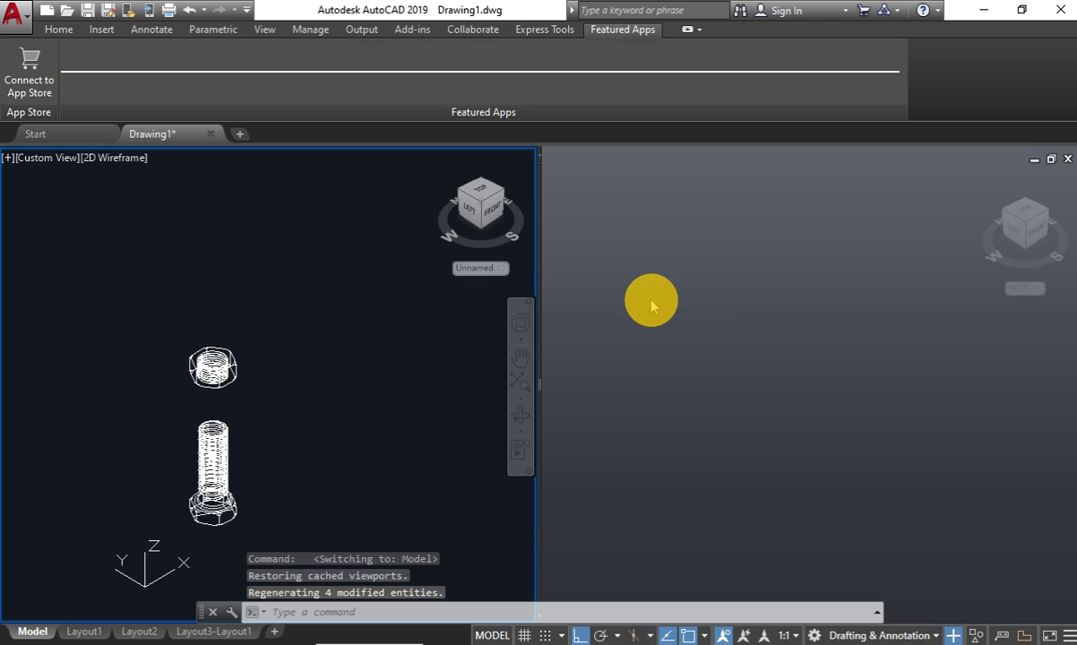
Merge the model-space viewports into a single viewport.
key("Escape")
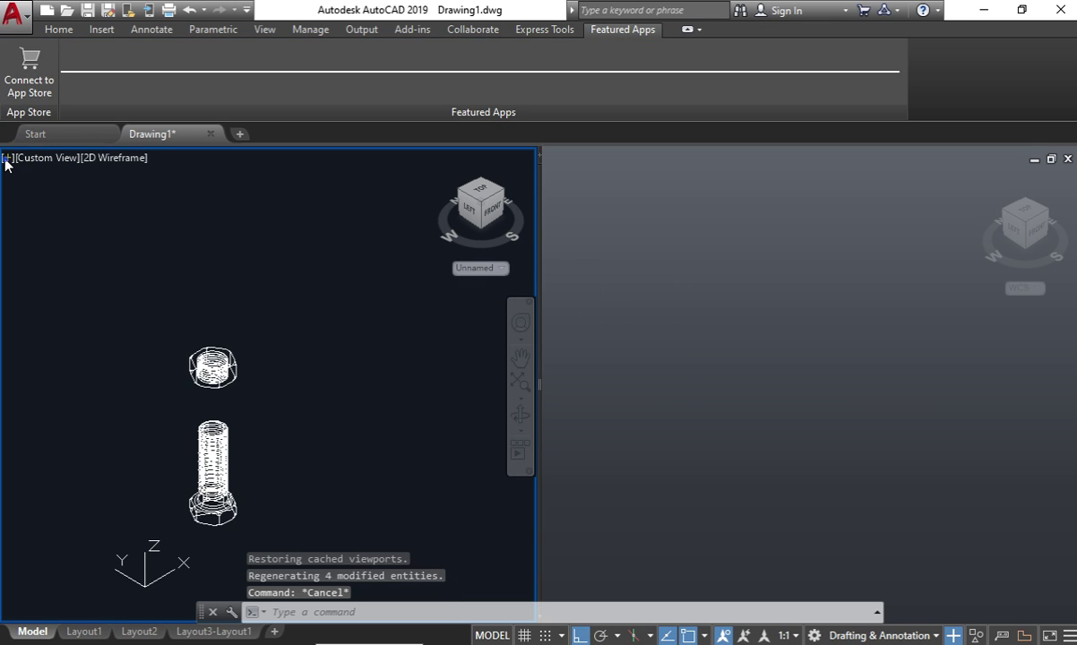
left_click(7, 157)
mouse_move(95, 193)
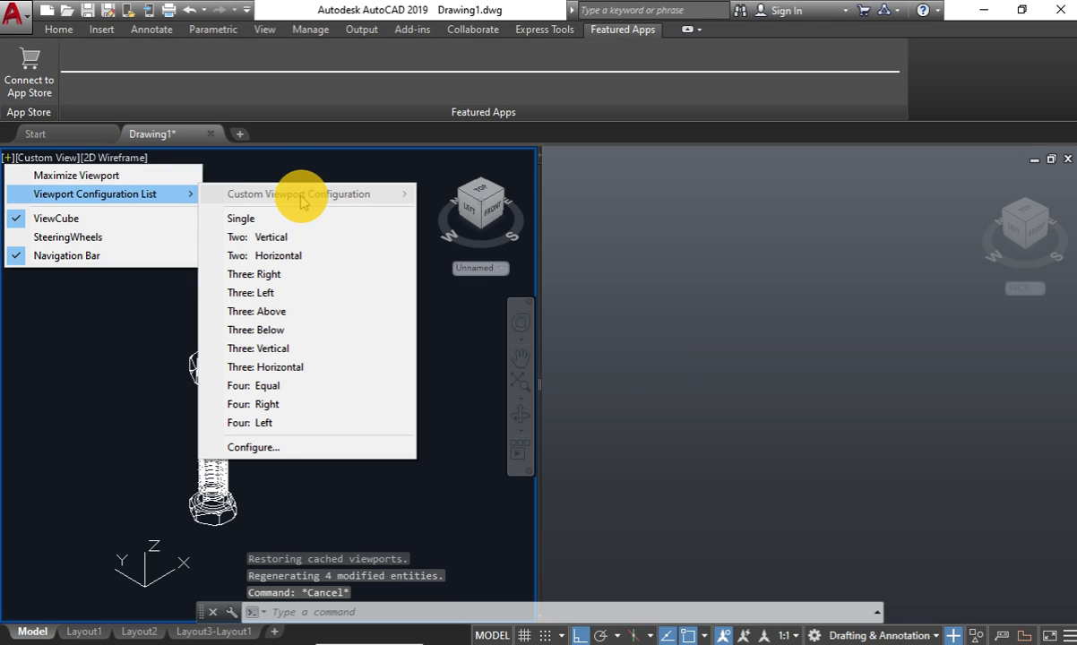
left_click(284, 219)
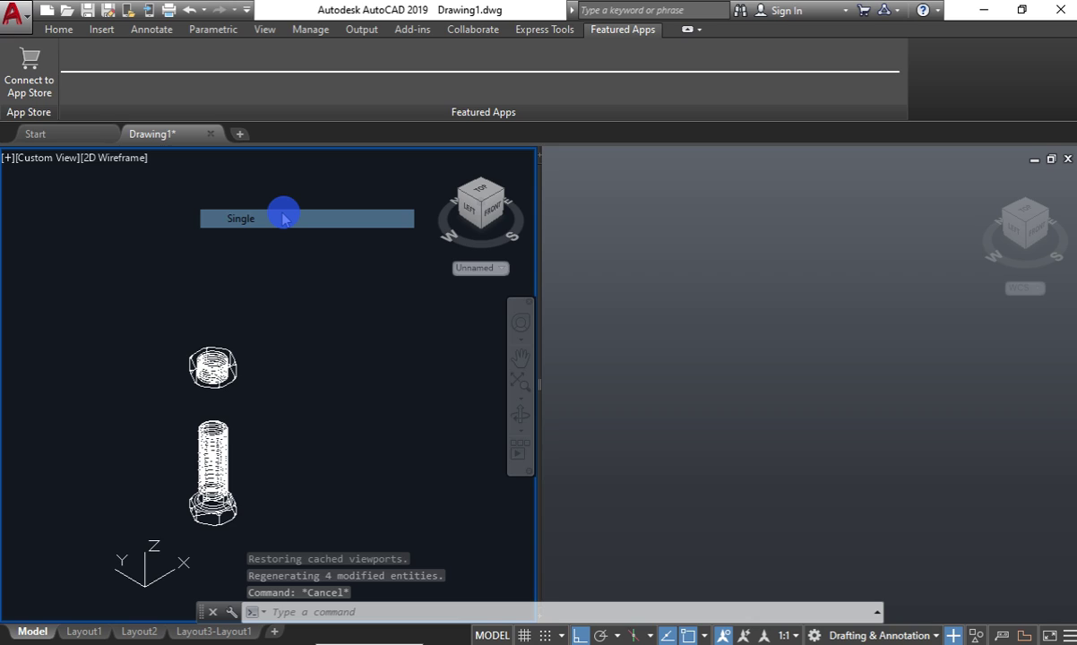
Define a new UCS with picked origin, X axis and XY plane, then return to Layout3-Layout1.
type("uc")
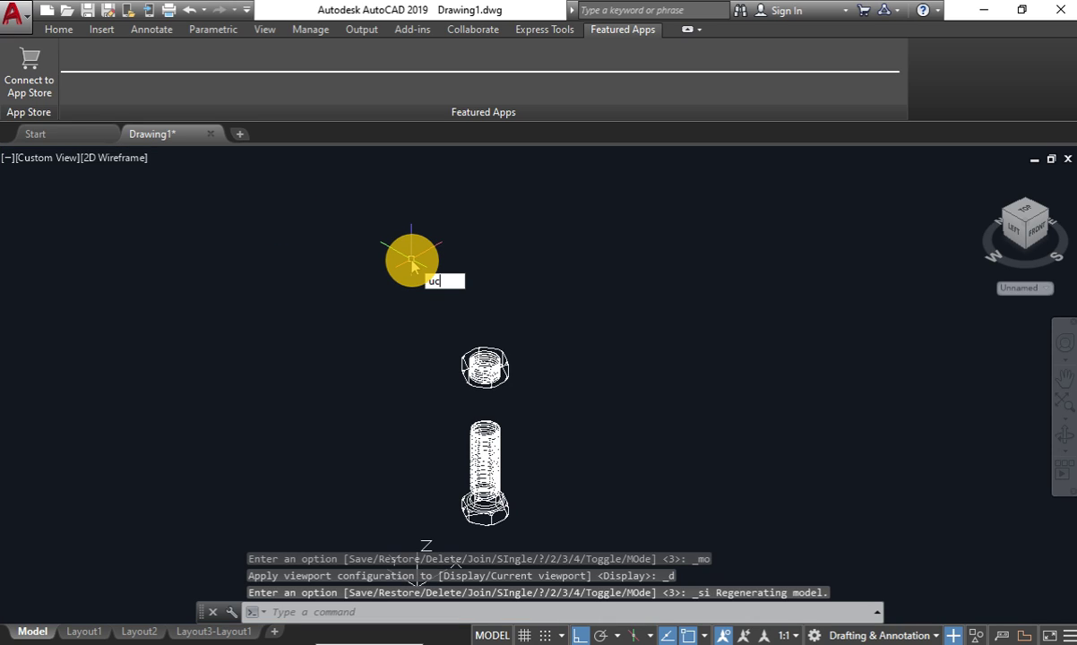
type("s")
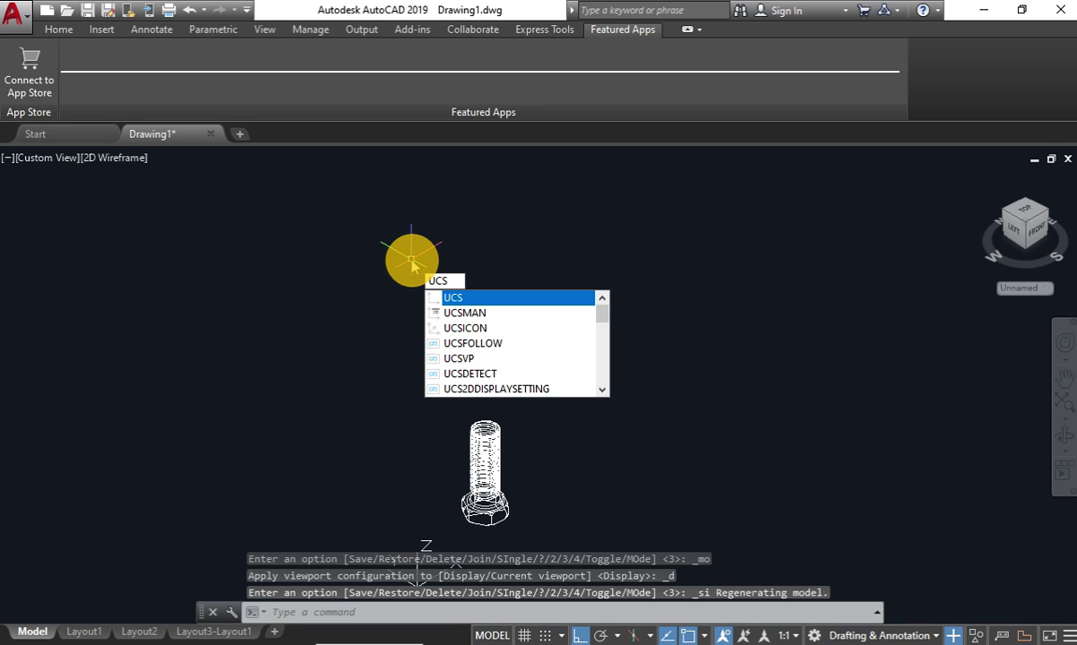
key("Return")
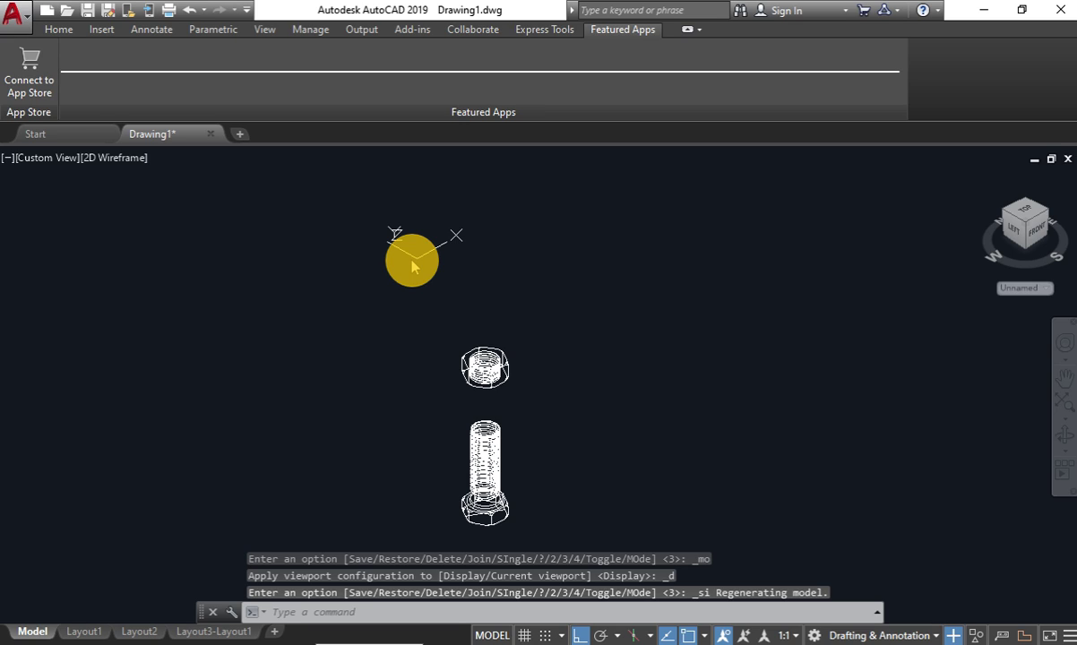
left_click(412, 264)
left_click(348, 209)
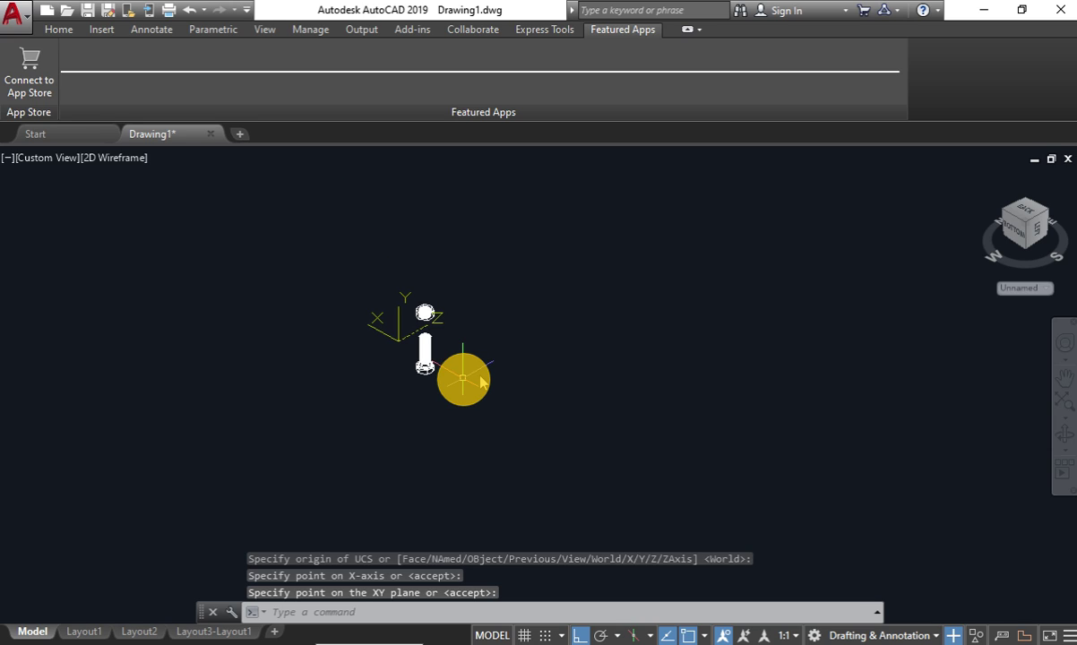
left_click(462, 377)
left_click(58, 28)
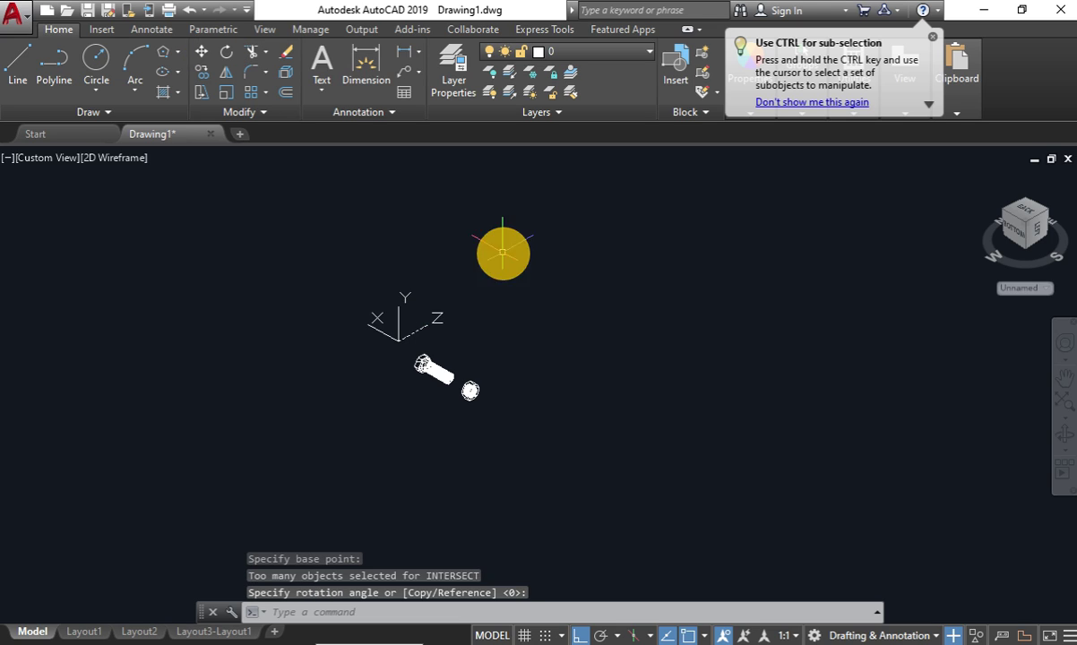
left_click(206, 631)
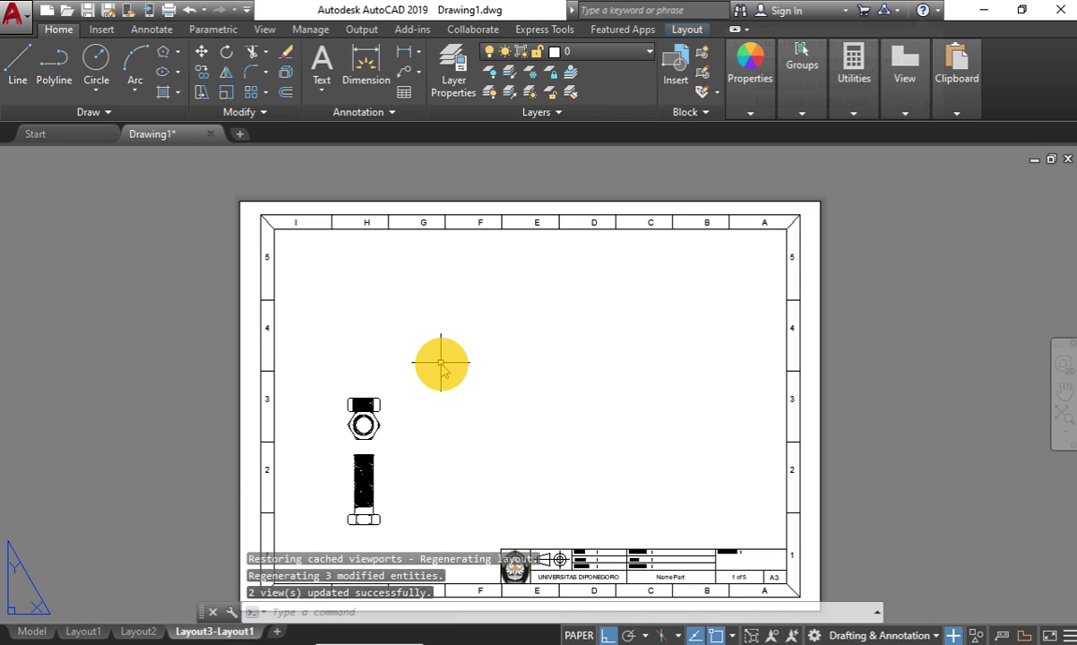
Reposition the selected drawing view so the hexagon view sits clear of the front view.
left_click(377, 485)
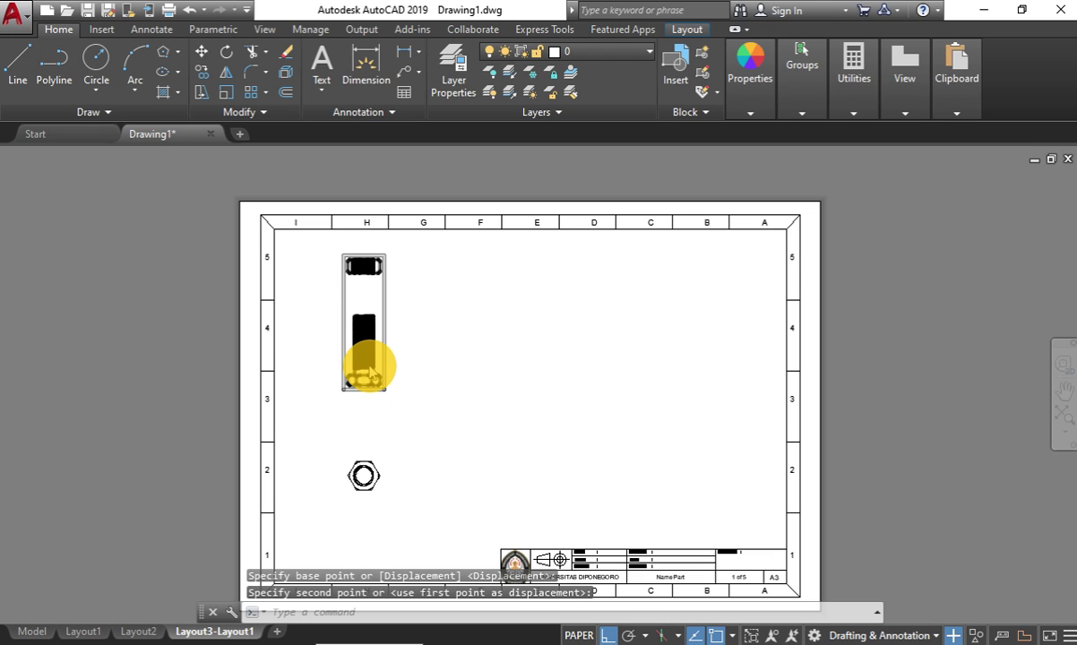
scroll(364, 365, "up", 4)
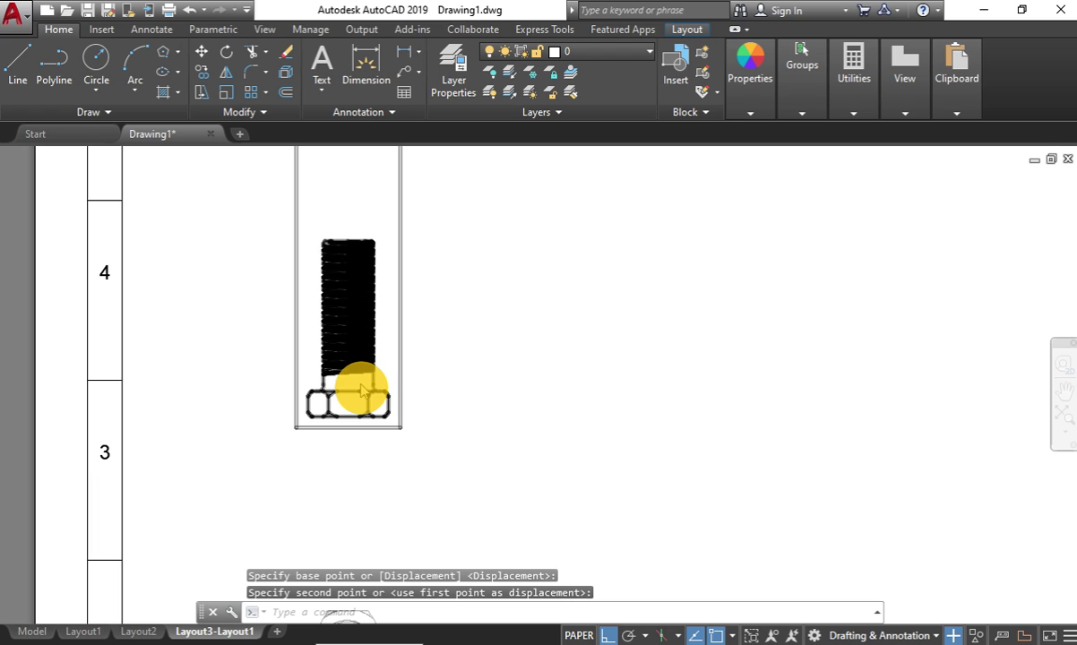
scroll(361, 390, "up", 3)
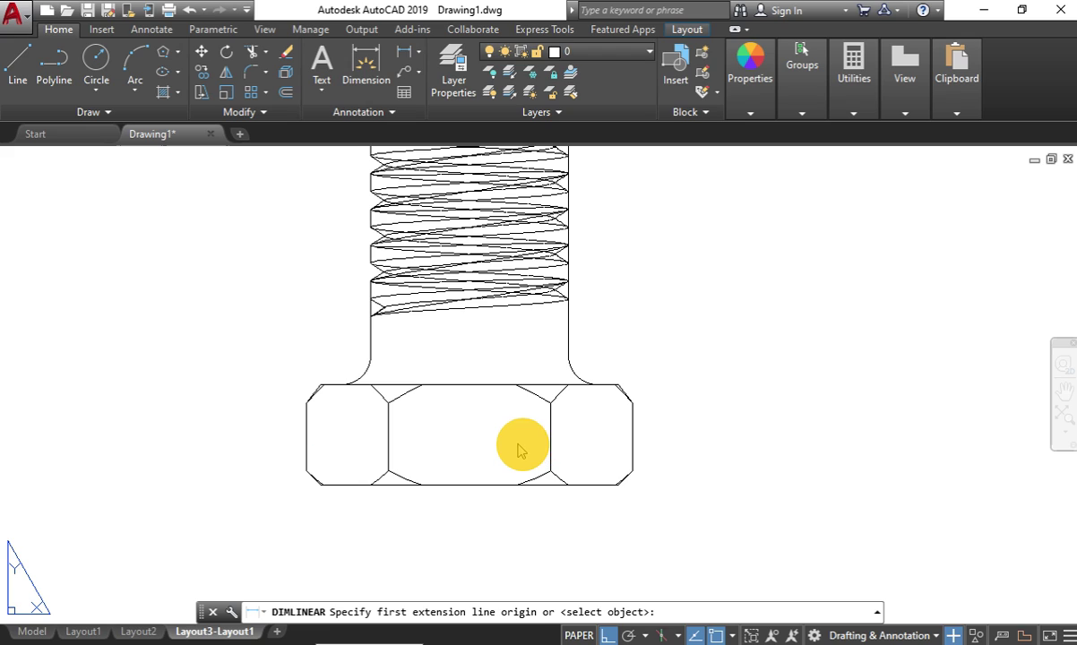
Add a 23 linear dimension across the bolt head's width, placed below the head.
left_click(524, 446)
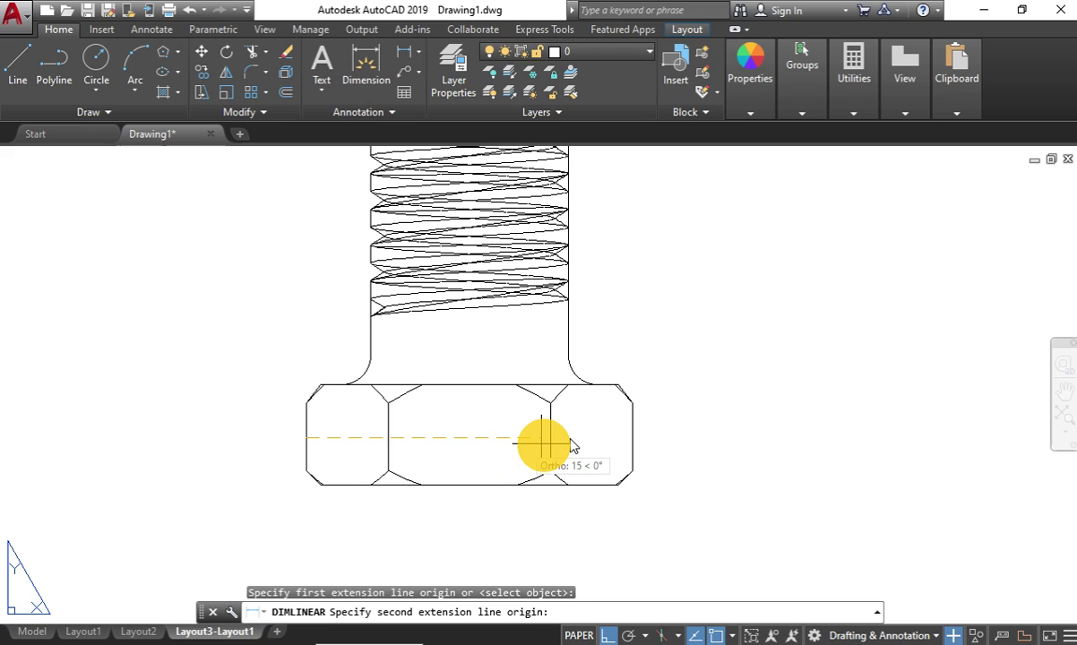
left_click(630, 437)
left_click(466, 519)
key("Return")
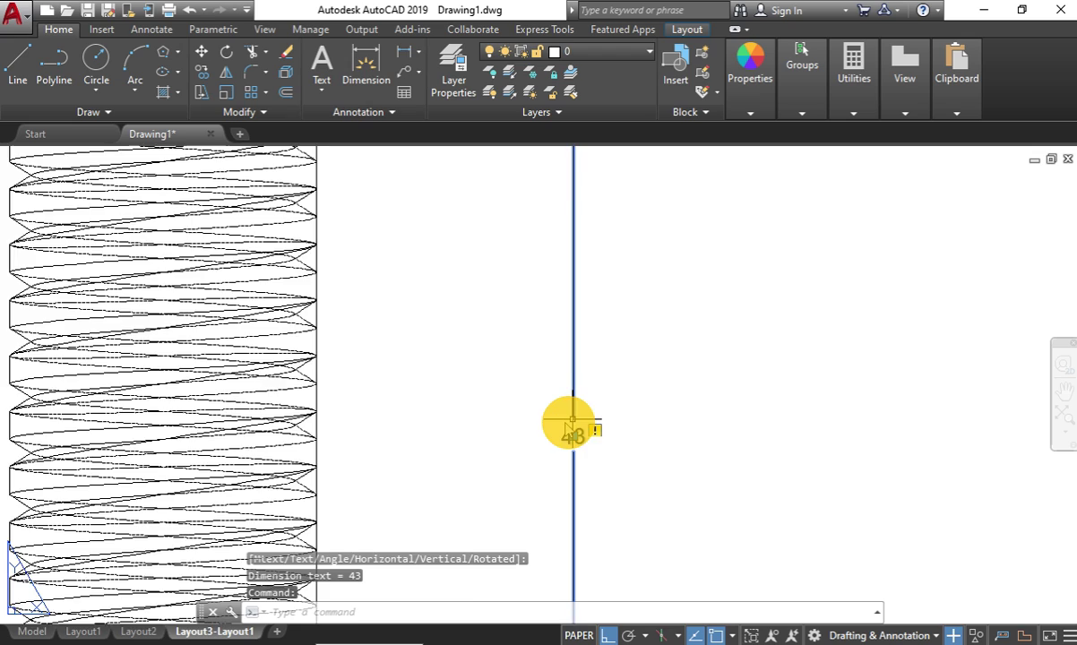
Drag the length dimension's end grip to snap onto the top of the thread.
scroll(571, 421, "down", 4)
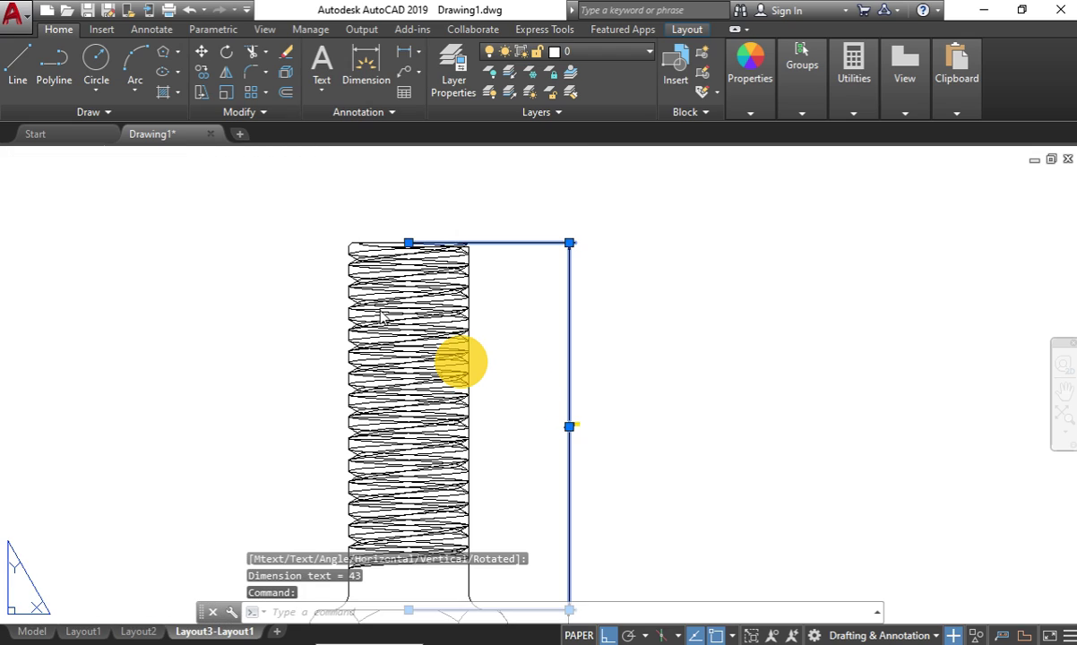
scroll(385, 269, "up", 5)
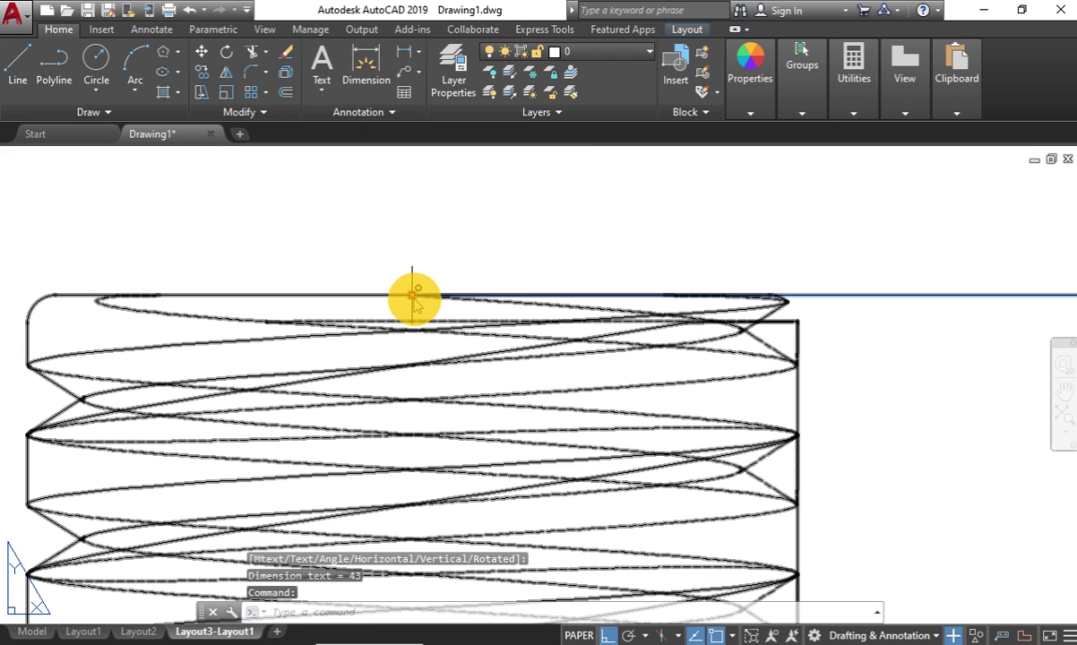
left_click(413, 296)
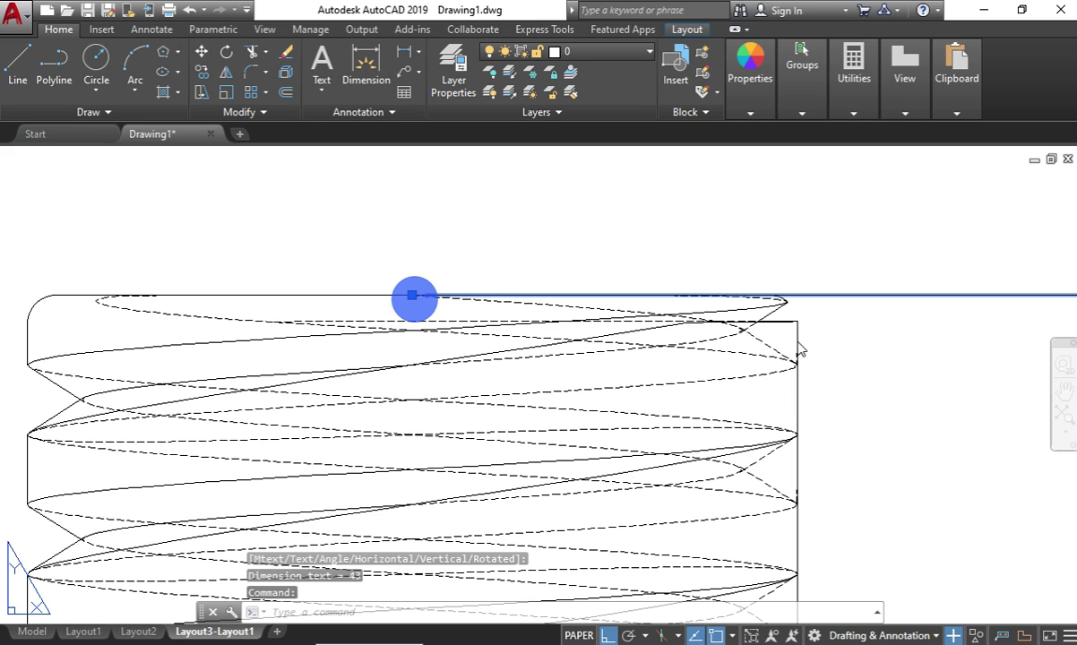
left_click(413, 295)
scroll(206, 152, "down", 5)
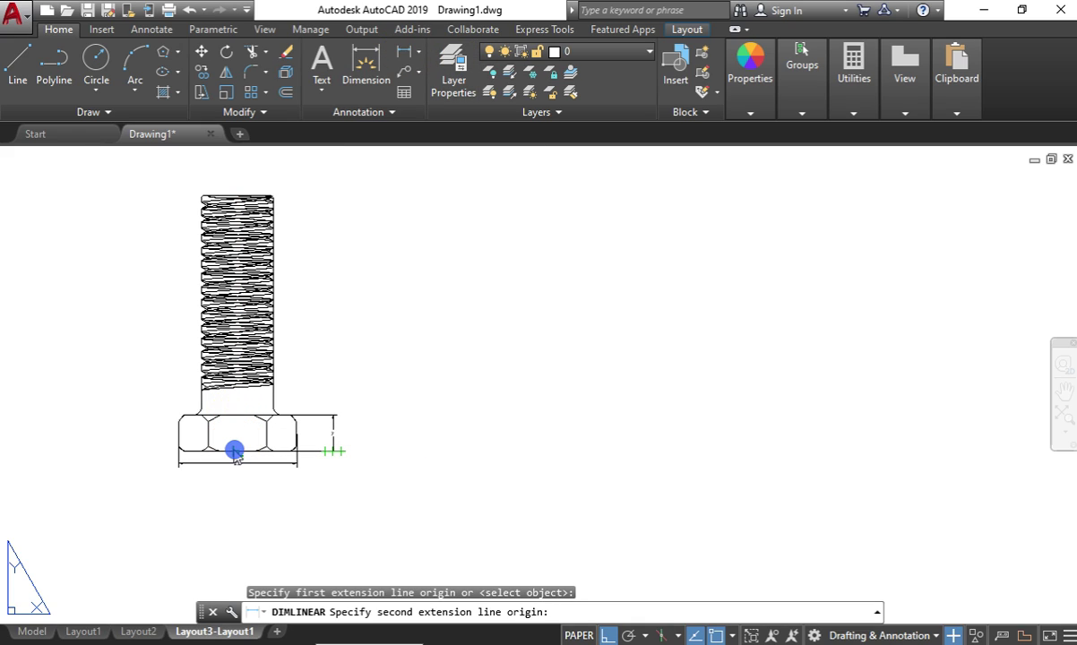
Place the 50 length dimension right of the bolt and a 14 dimension across the thread.
left_click(234, 450)
left_click(349, 448)
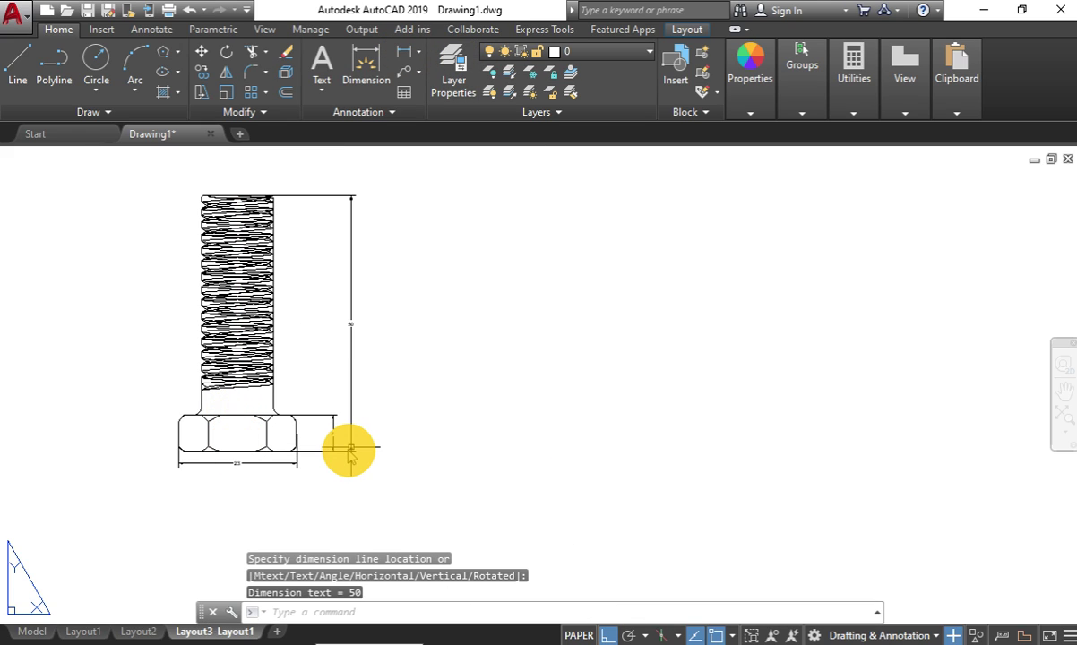
scroll(346, 377, "up", 5)
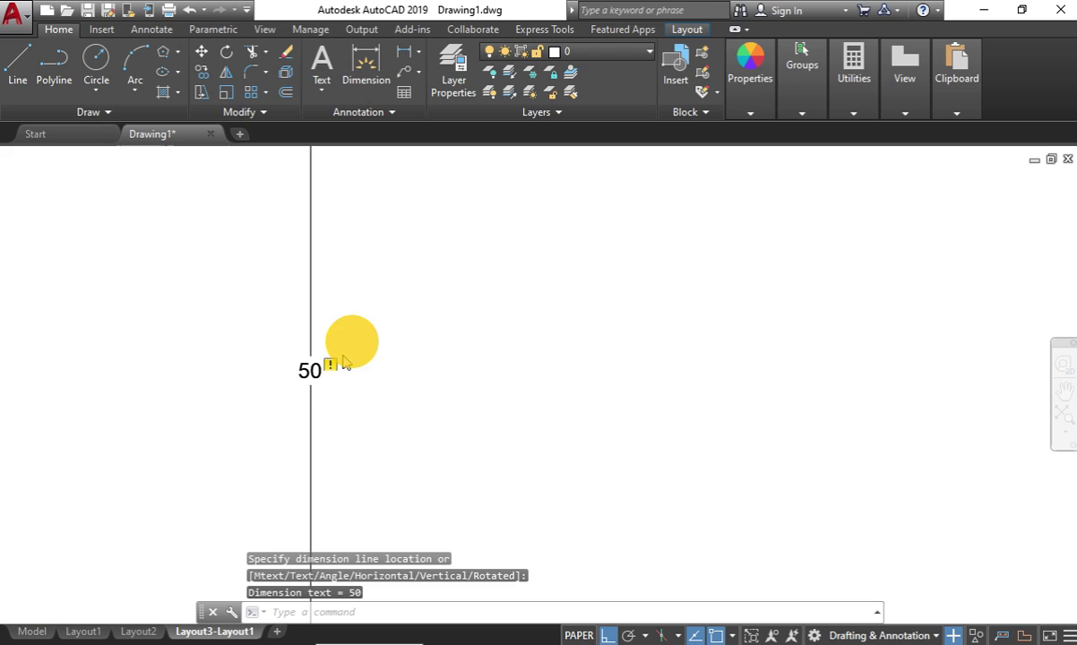
scroll(323, 383, "up", 1)
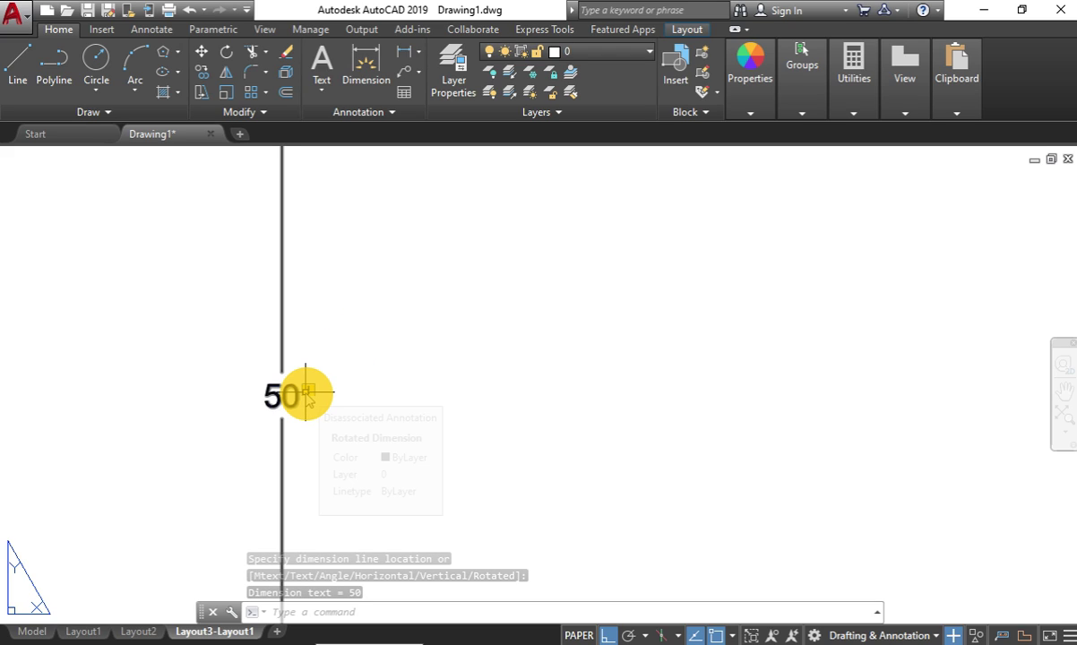
scroll(269, 259, "down", 3)
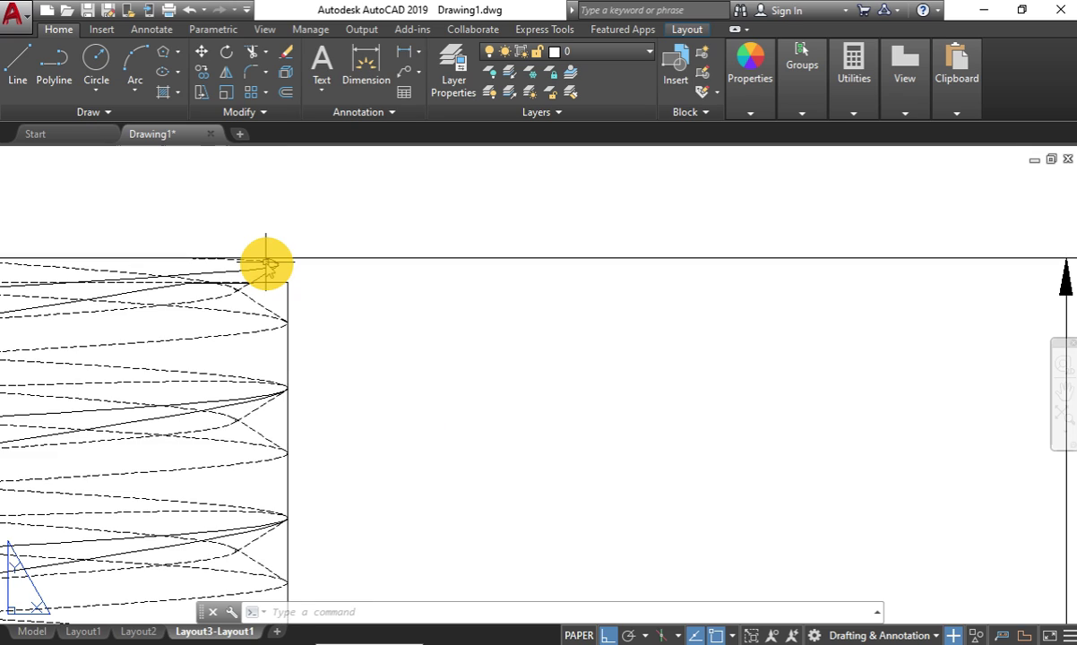
scroll(286, 258, "down", 1)
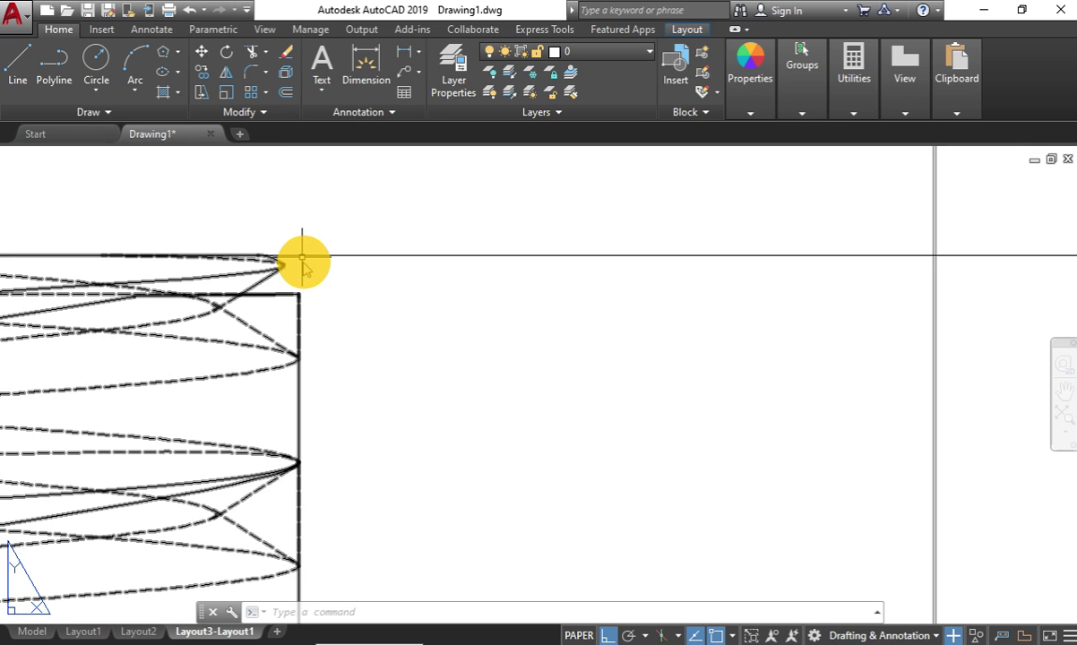
scroll(302, 260, "down", 1)
scroll(72, 258, "down", 1)
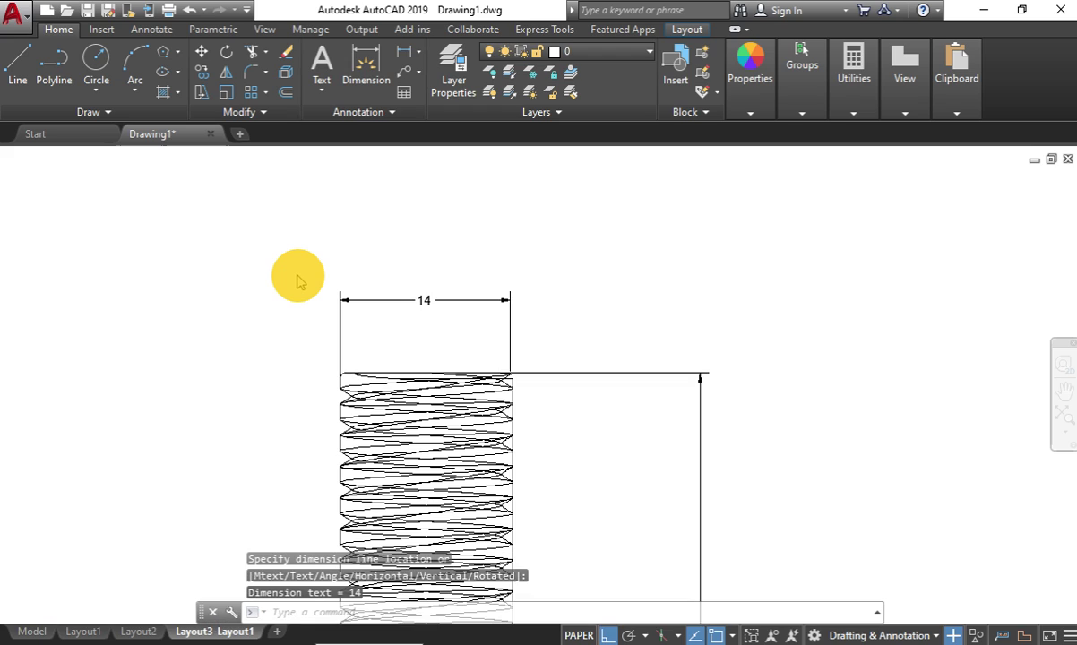
scroll(299, 280, "down", 1)
scroll(296, 280, "down", 3)
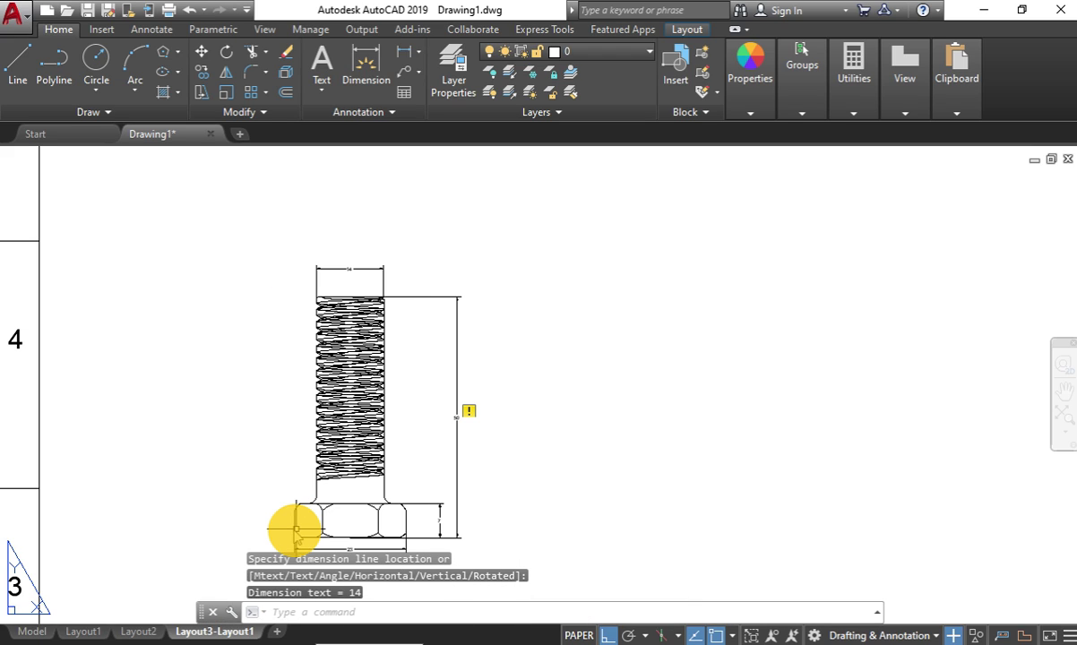
Add an R2 radius dimension to the fillet where the shank meets the hex head.
scroll(297, 528, "up", 2)
left_click(417, 51)
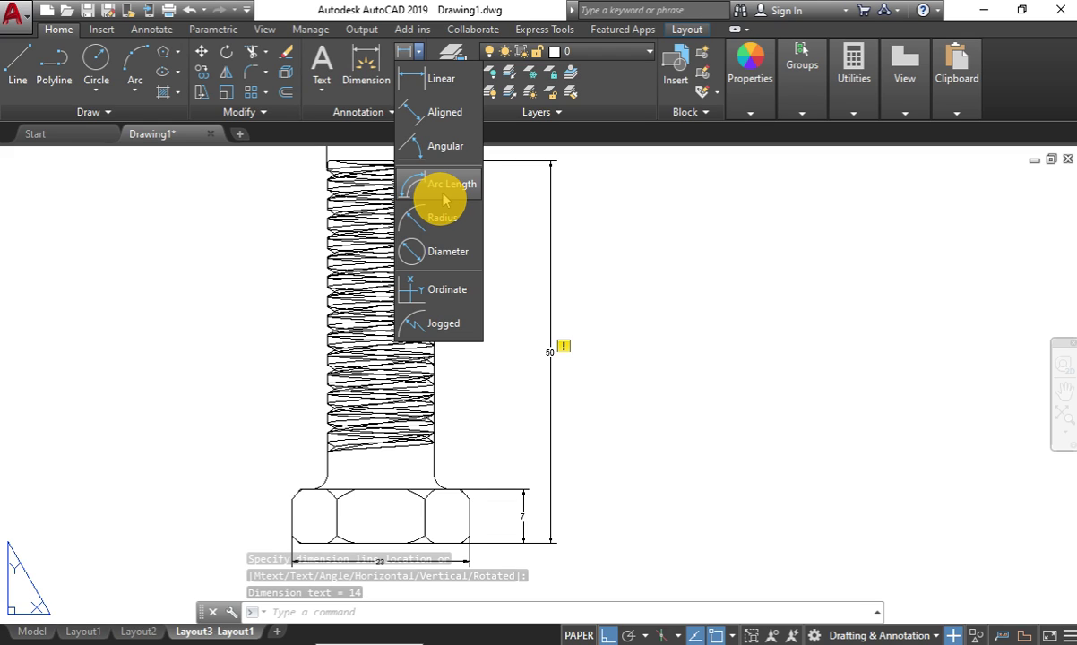
left_click(441, 209)
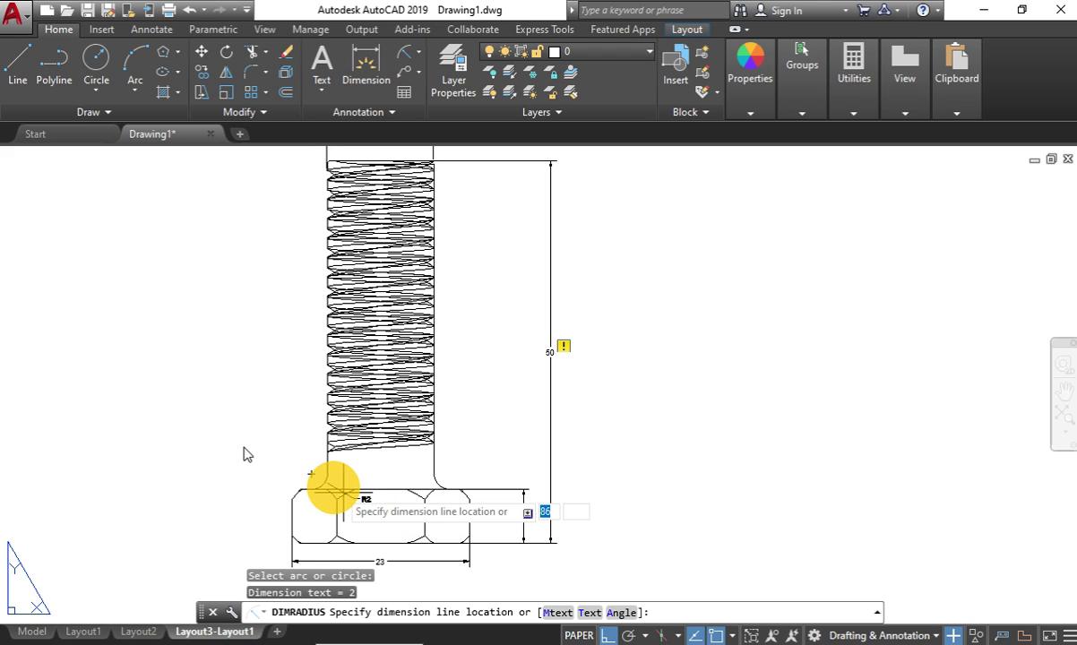
scroll(343, 493, "up", 2)
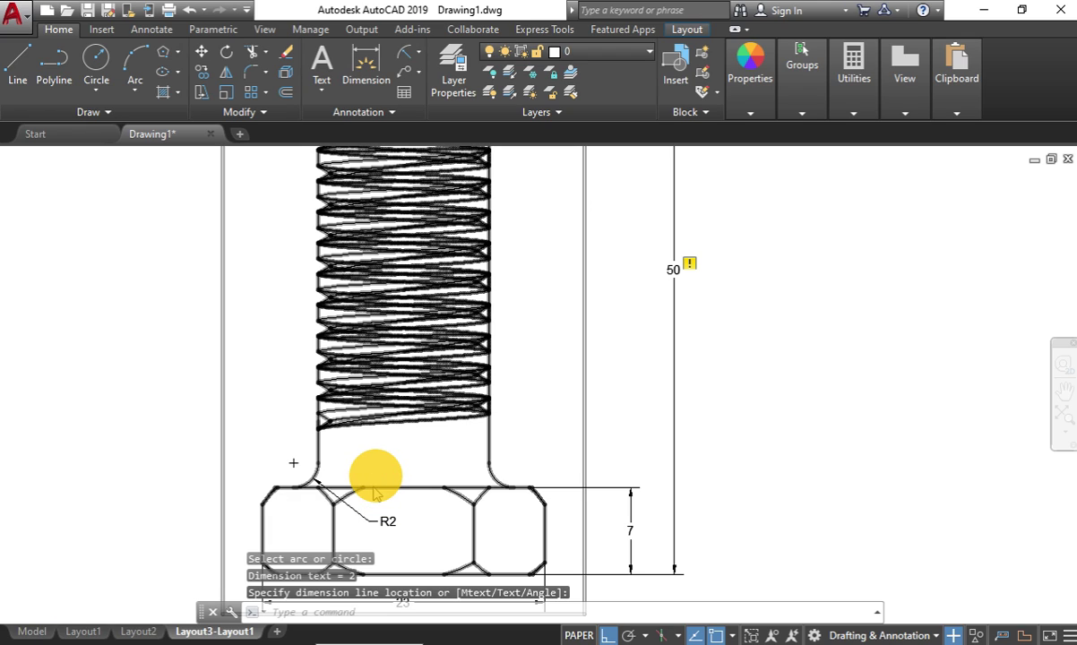
left_click(375, 492)
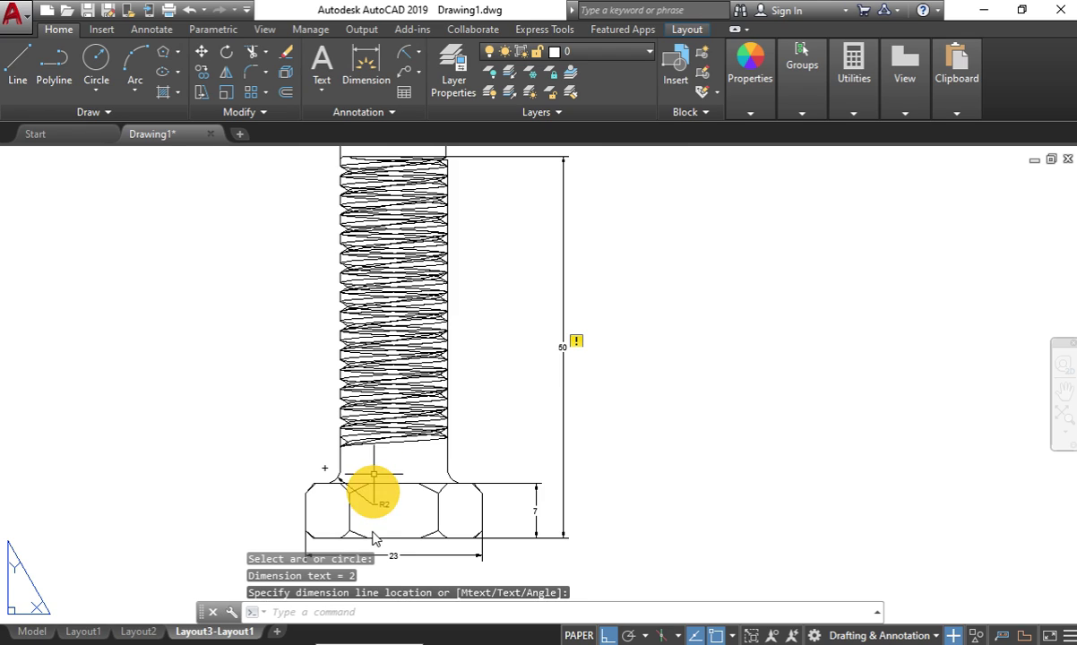
scroll(385, 519, "up", 2)
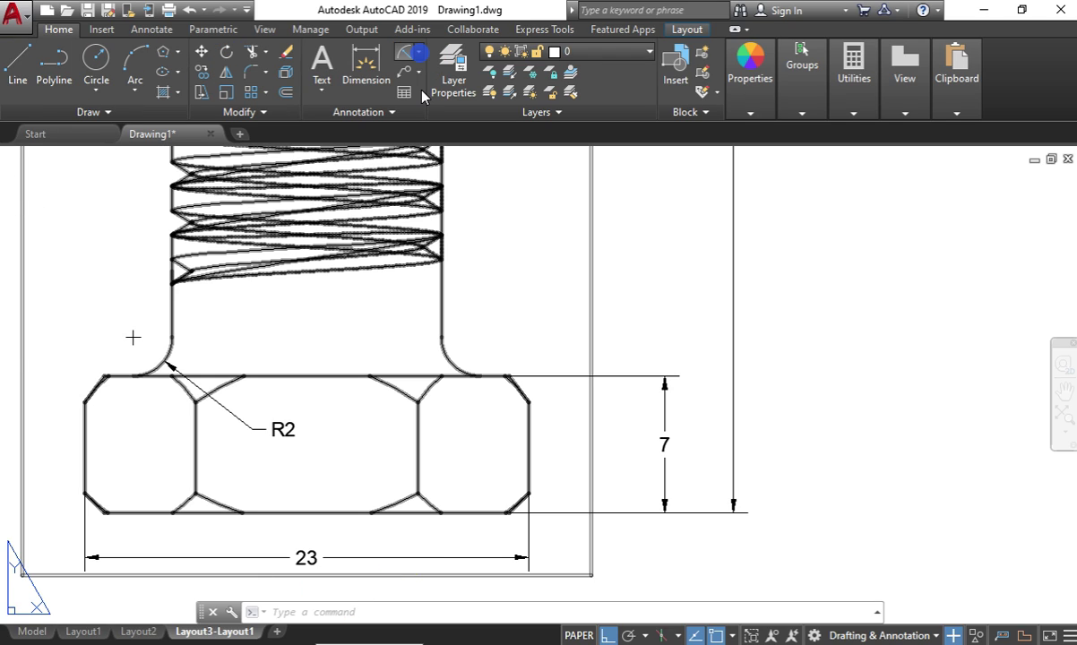
left_click(418, 52)
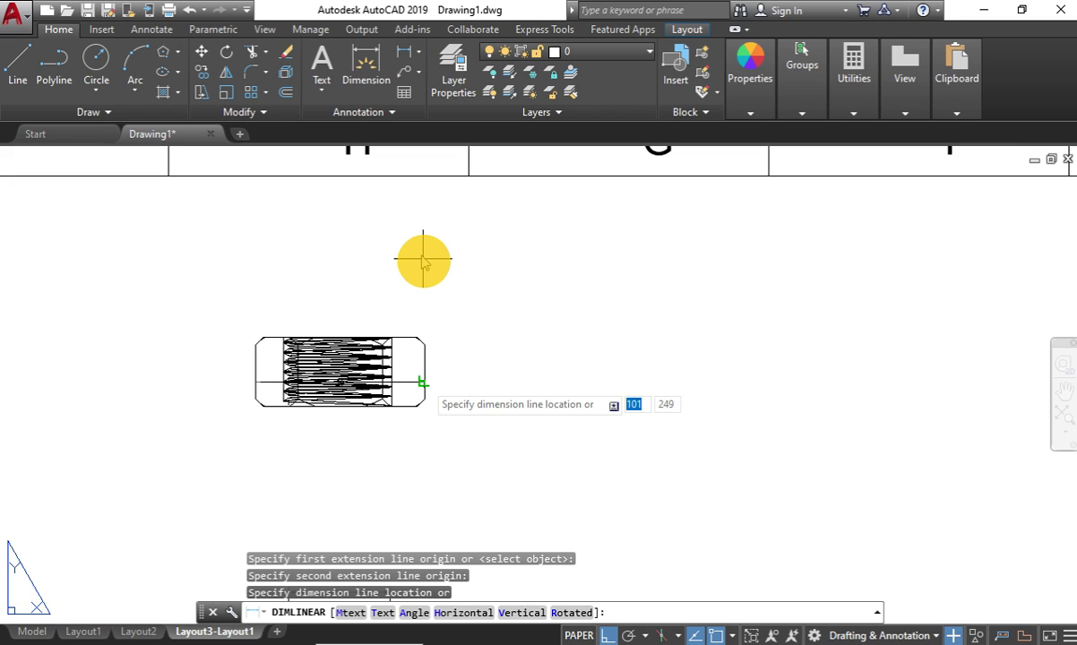
Add the nut's 23 width and 9 height dimensions, then an aligned 2 across the corner chamfer.
left_click(381, 306)
key("Return")
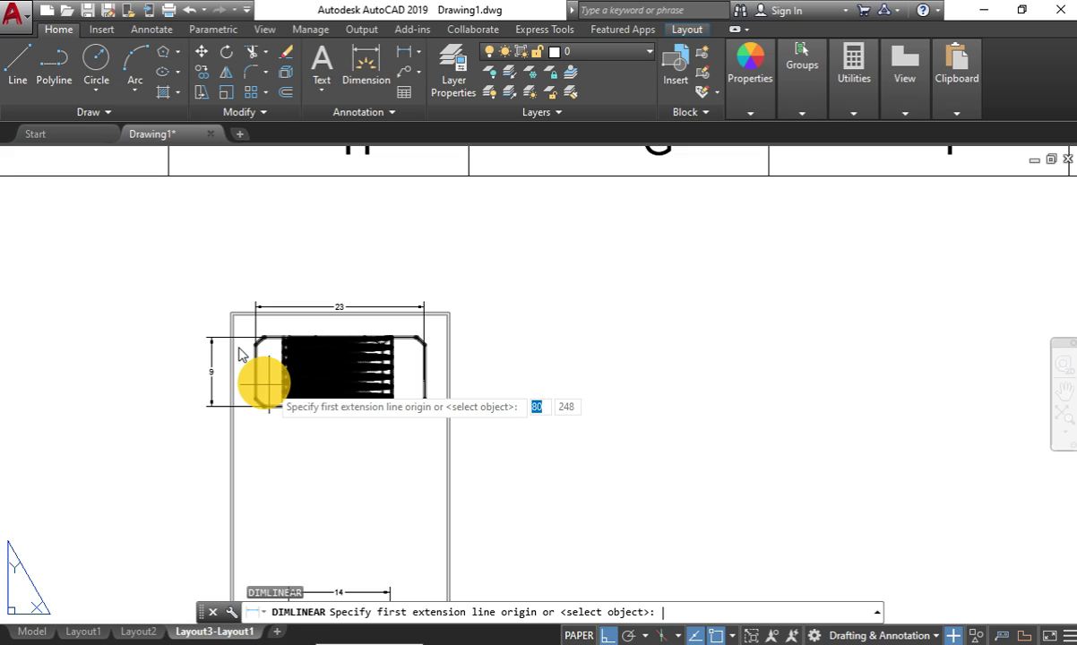
scroll(242, 354, "up", 5)
left_click(417, 51)
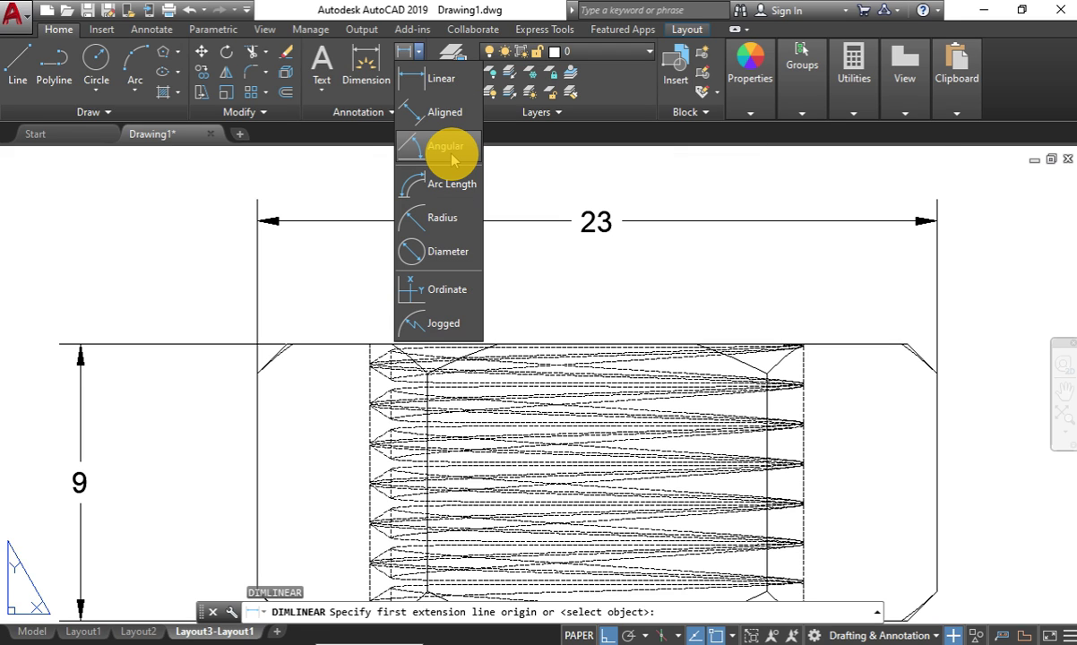
left_click(450, 154)
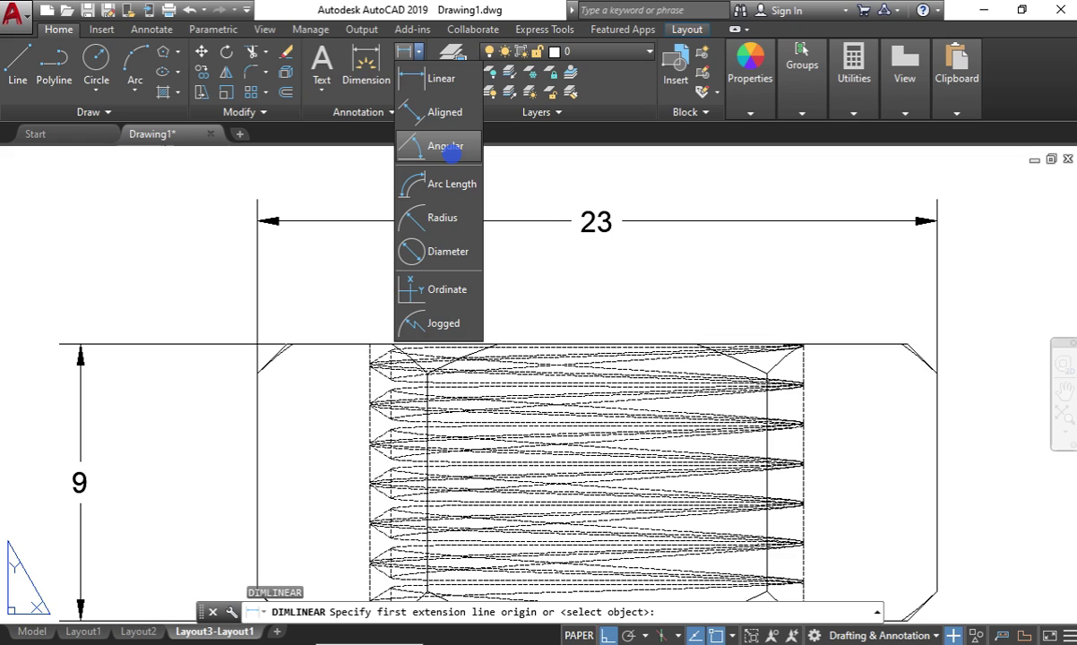
left_click(418, 47)
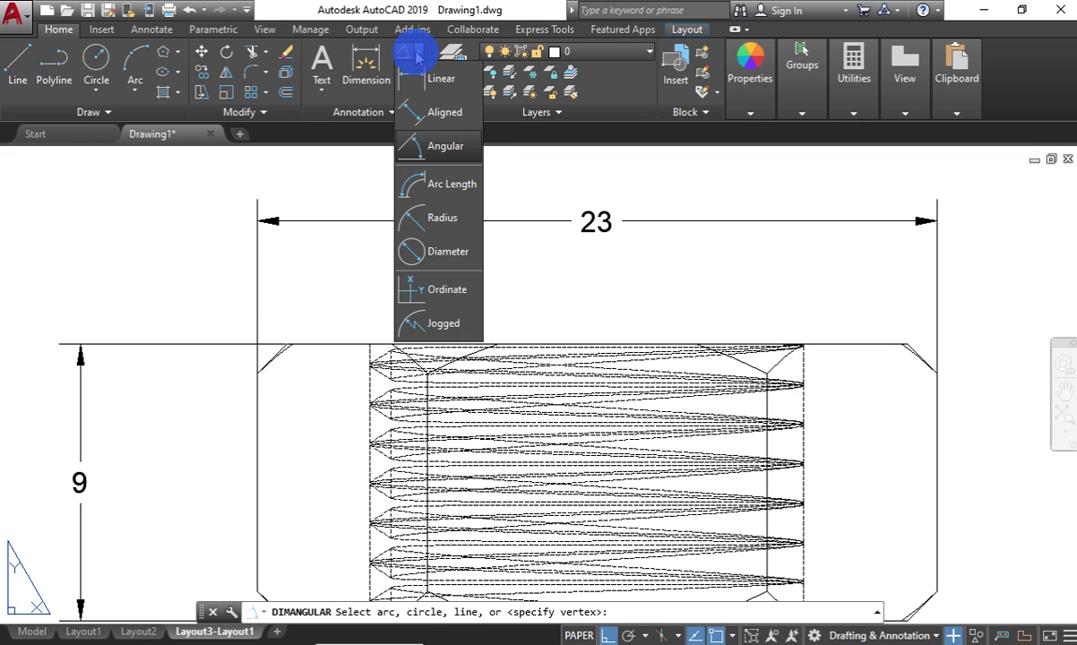
left_click(423, 120)
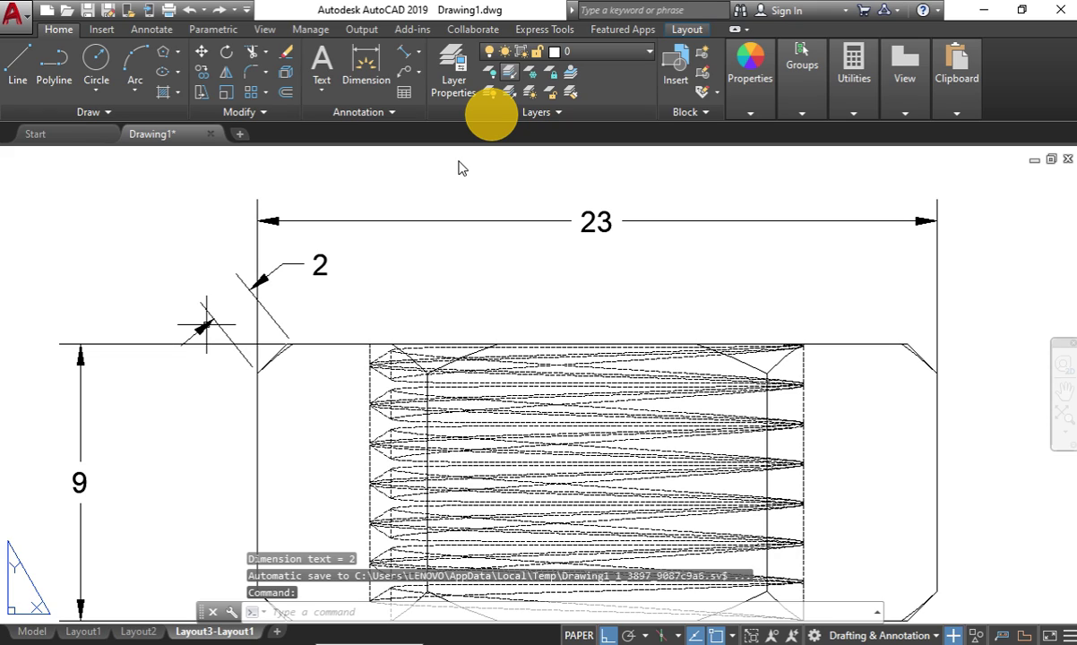
scroll(374, 317, "down", 4)
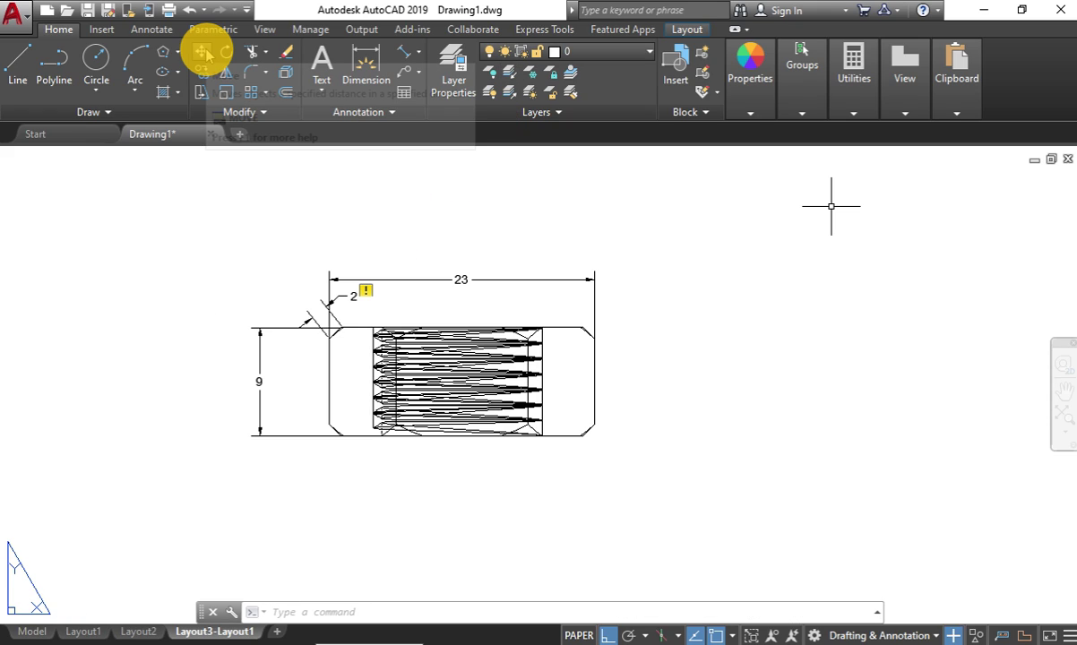
Dimension the nut's chamfer step and set its precision to 0.0 so it reads 0.7.
left_click(417, 51)
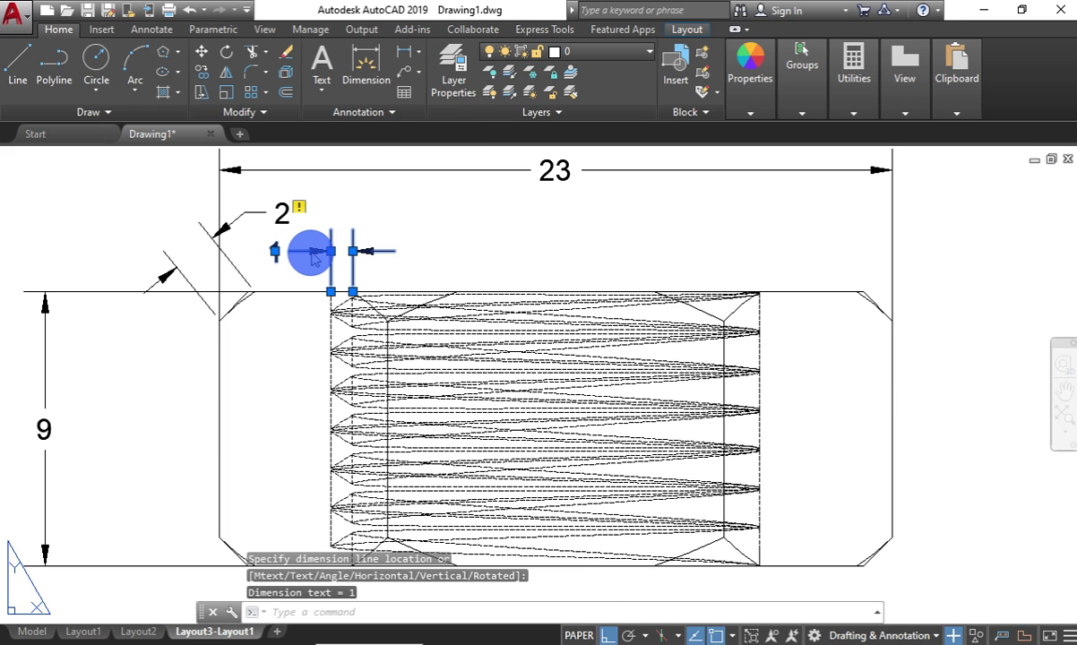
right_click(313, 257)
mouse_move(421, 229)
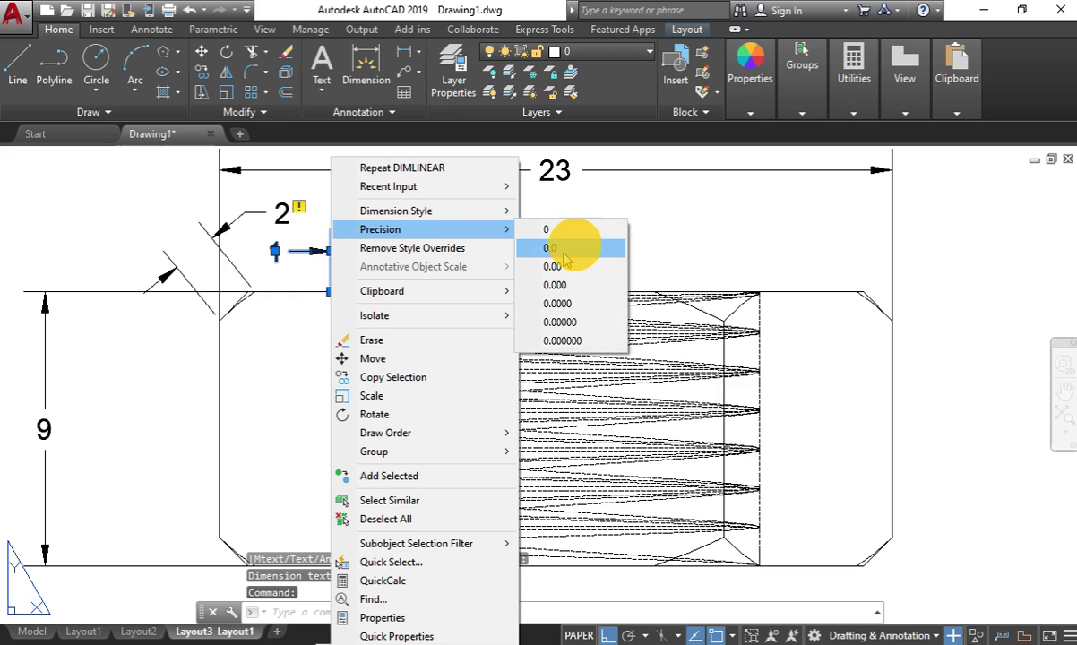
left_click(554, 248)
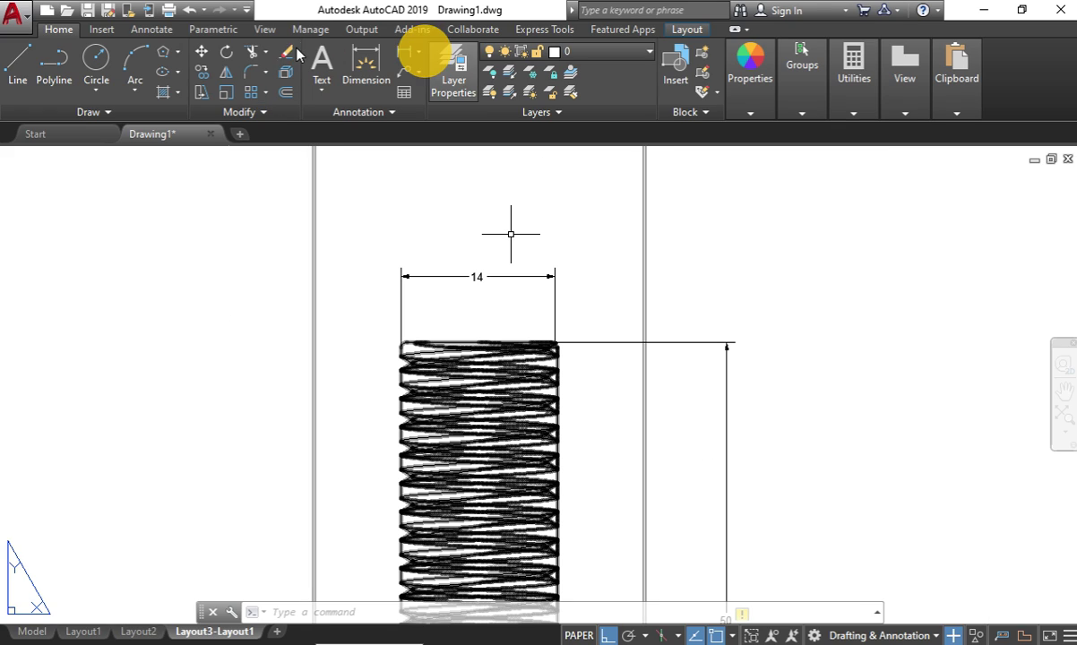
Start a circular detail view with the bolt's front view as its parent.
left_click(266, 31)
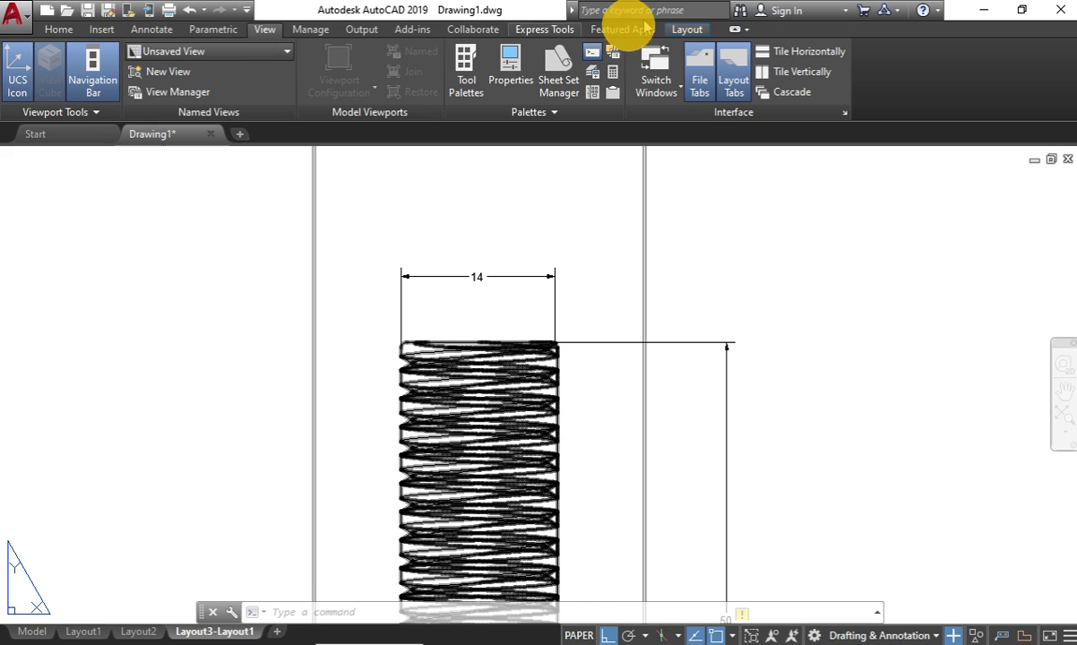
left_click(683, 29)
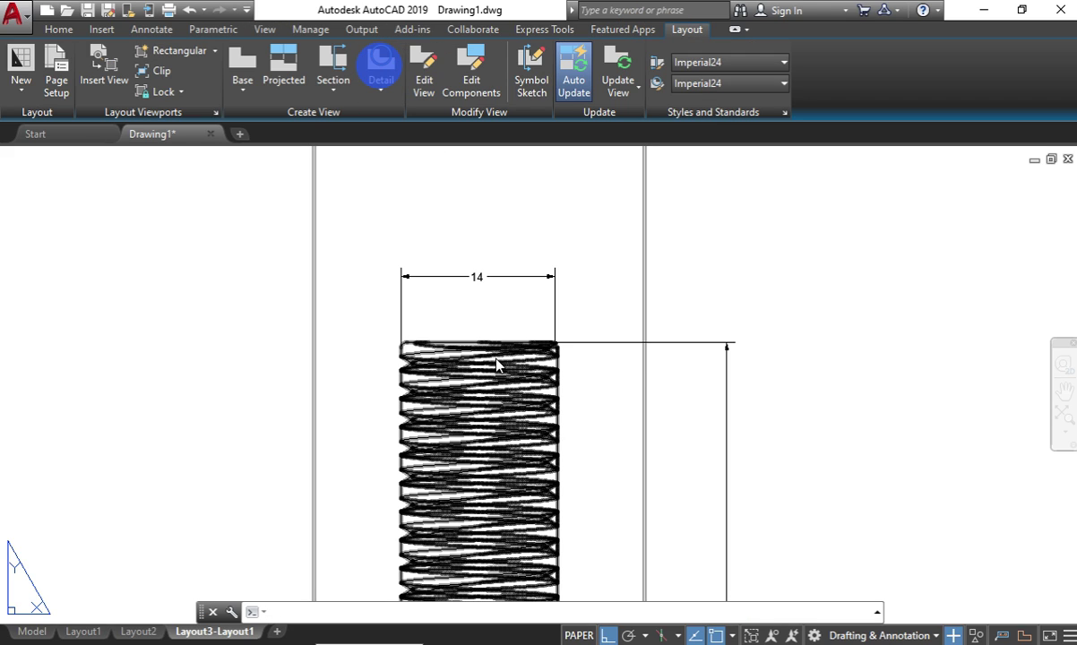
left_click(556, 348)
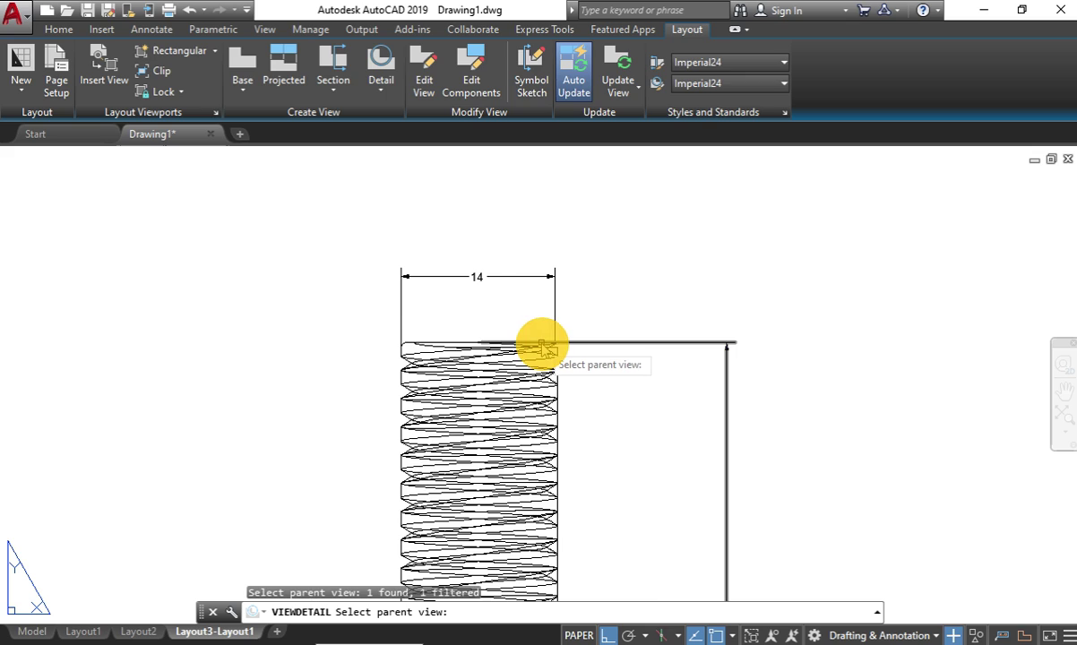
left_click(555, 347)
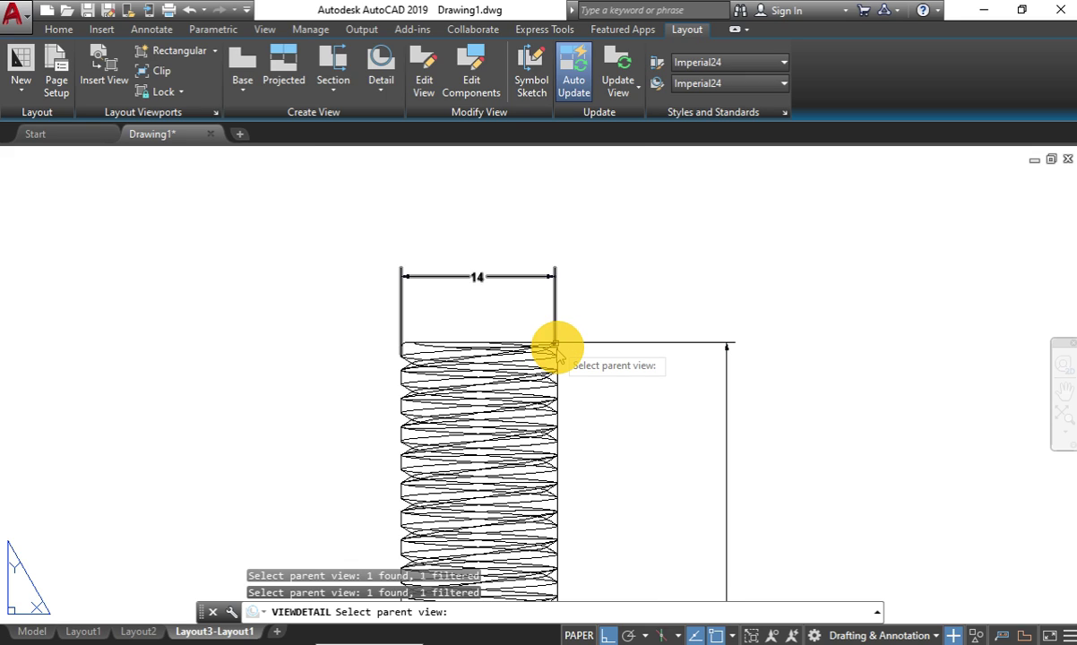
left_click(552, 360)
key("Return")
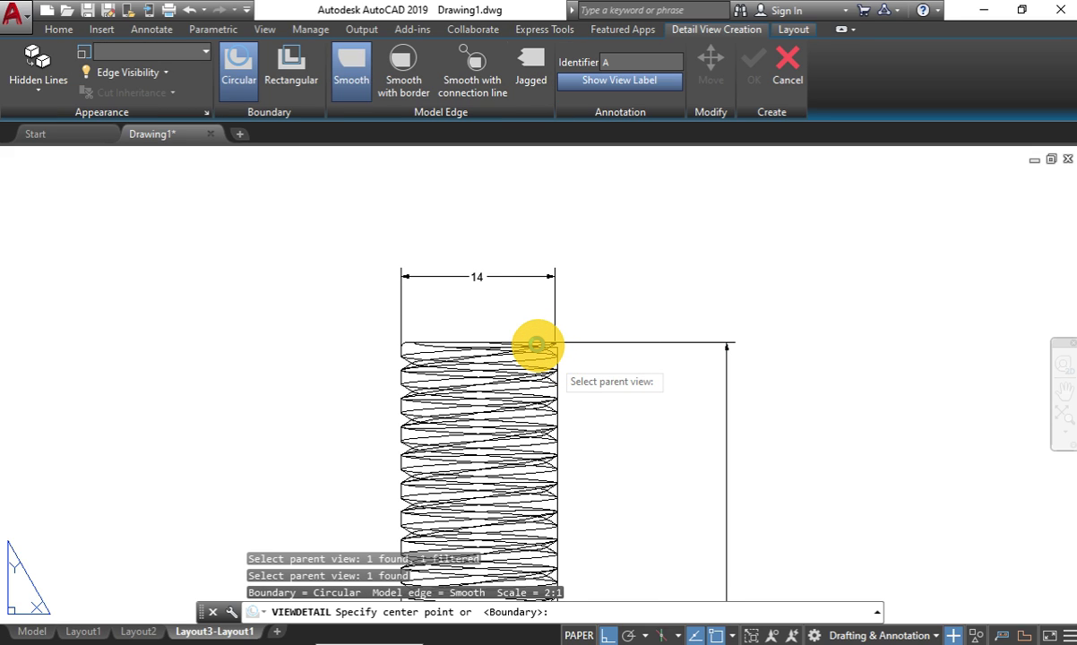
Center the DETAIL A boundary on the bolt's top end and place the view right of the bolt.
scroll(536, 345, "down", 2)
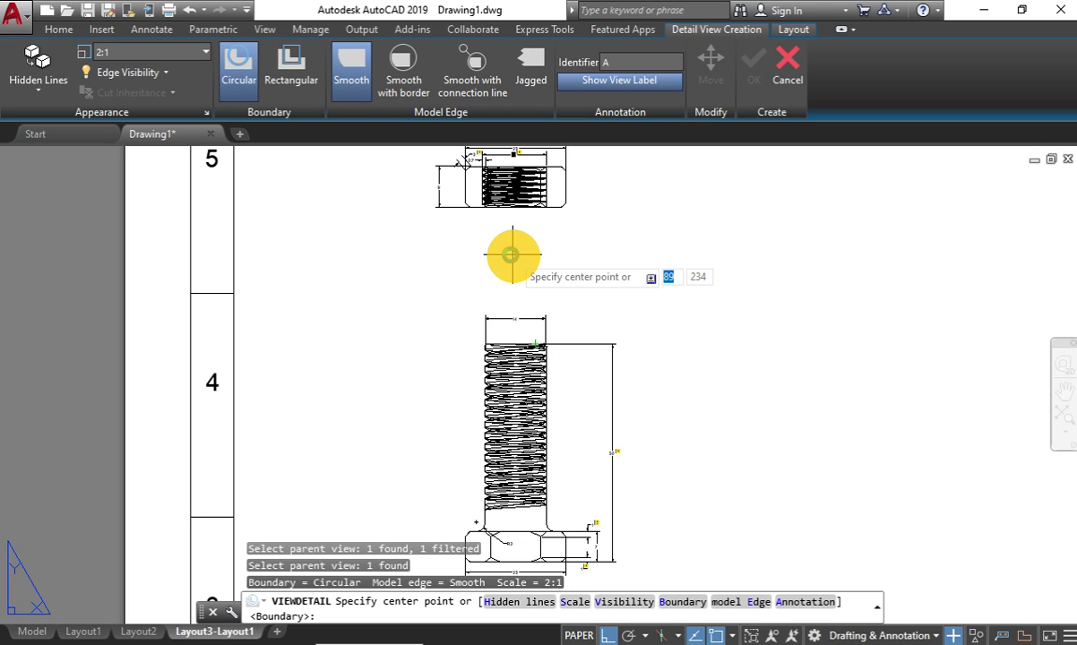
left_click(541, 344)
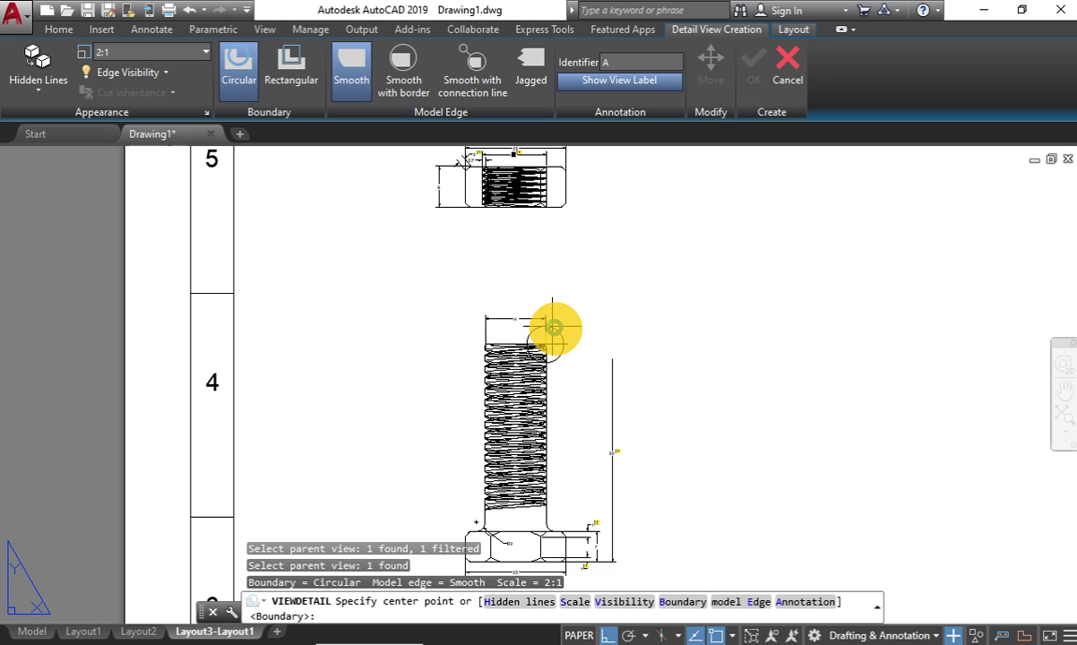
left_click(553, 328)
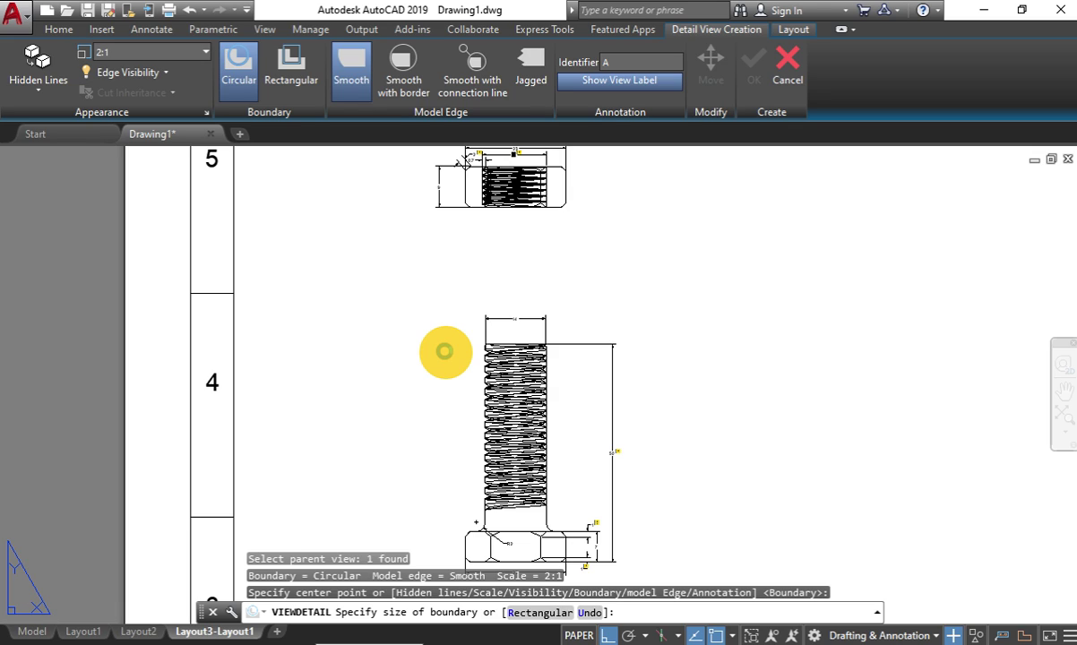
left_click(445, 350)
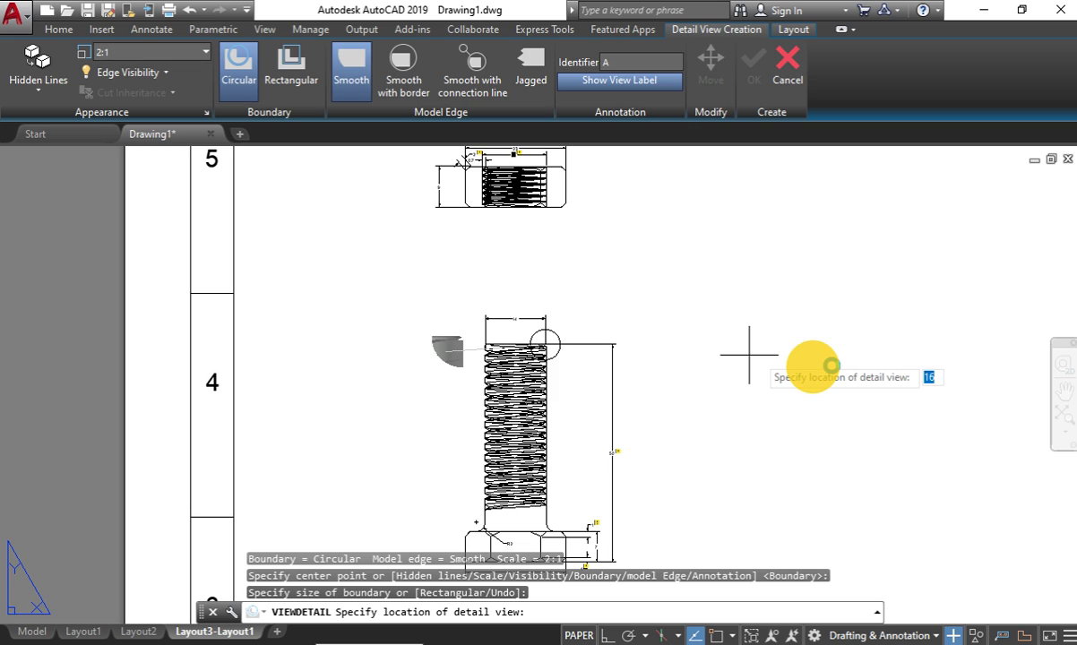
left_click(805, 338)
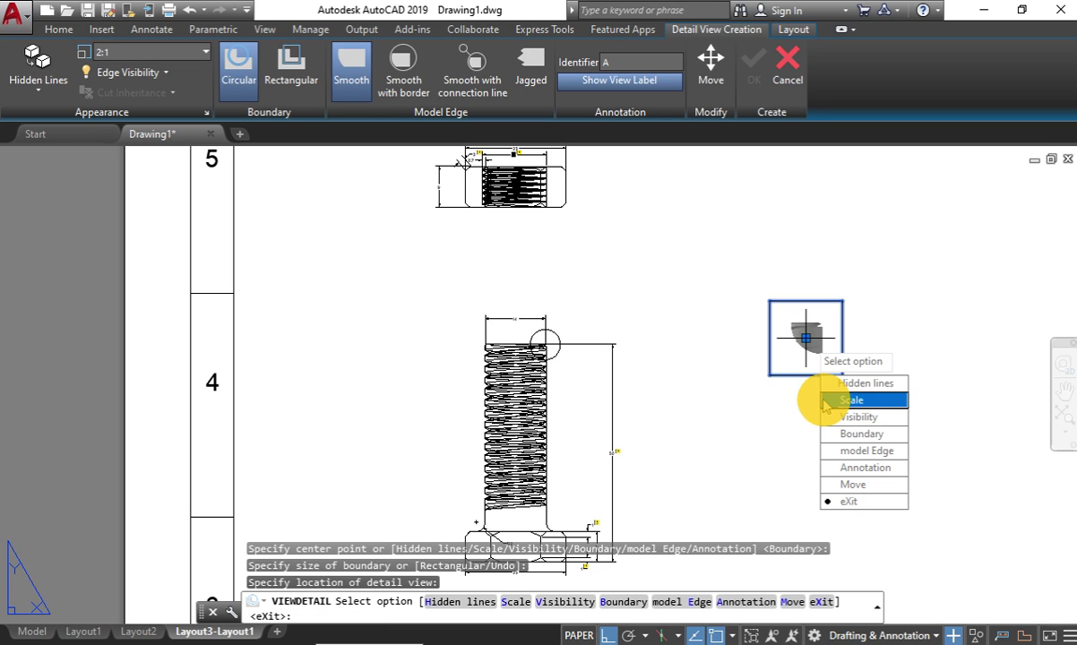
key("Return")
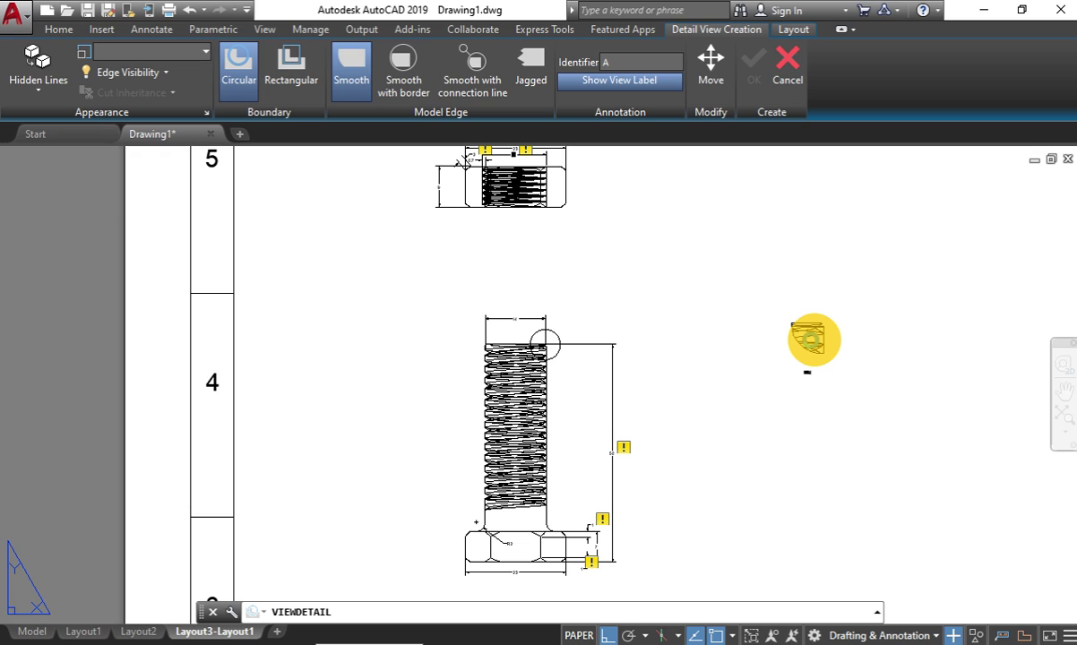
Add a vertical 1.1 dimension beside DETAIL A with 0.0 precision.
left_click(813, 339)
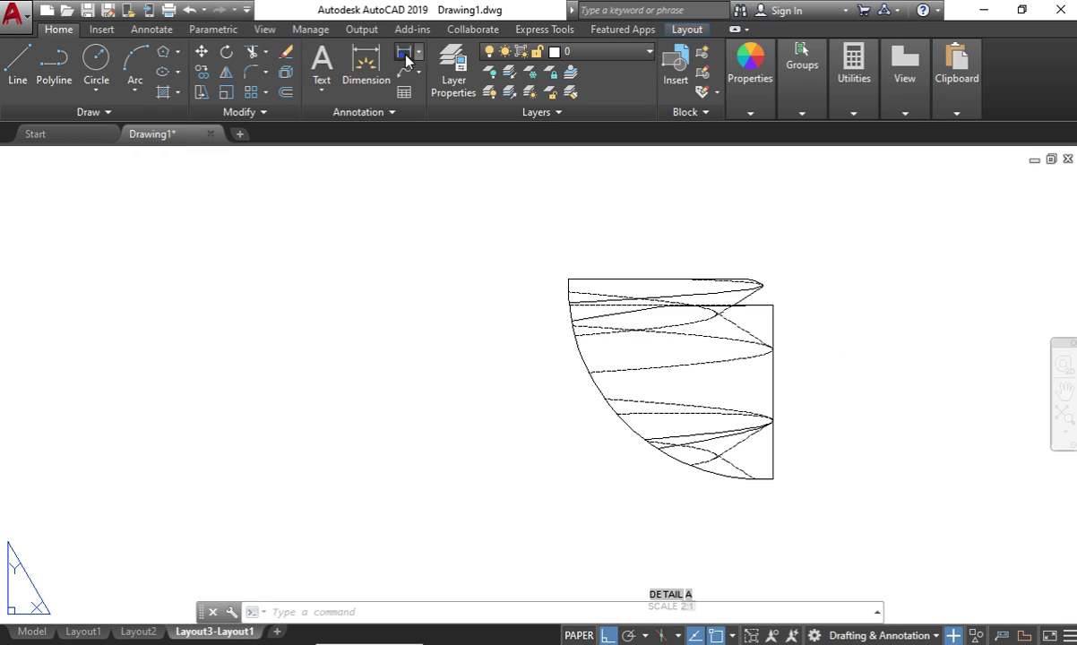
left_click(403, 58)
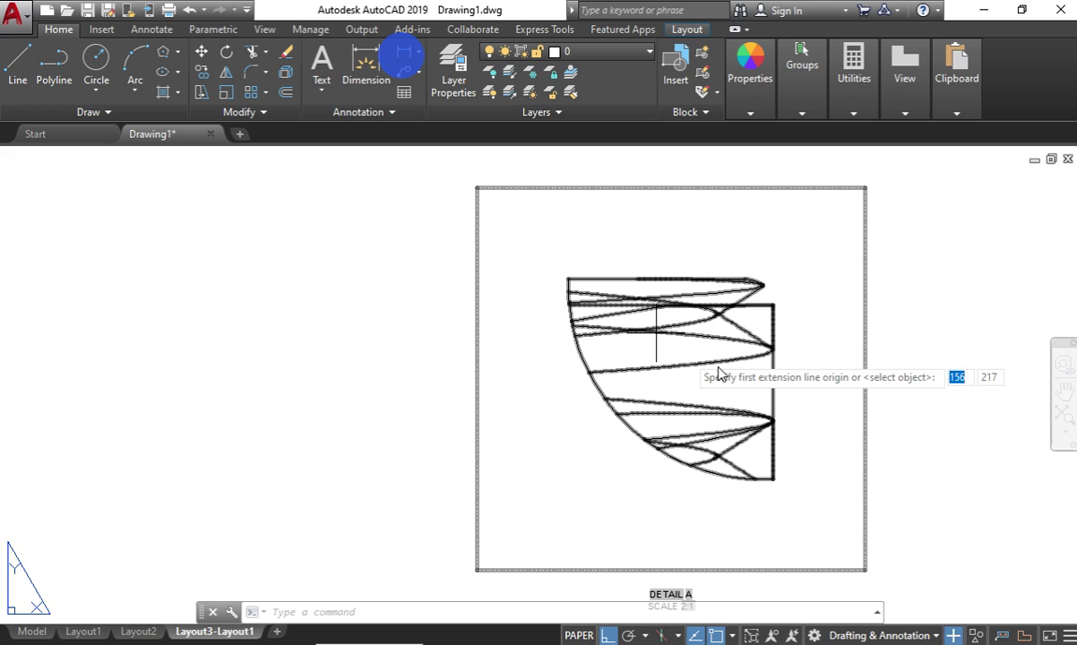
left_click(762, 285)
left_click(772, 347)
left_click(883, 313)
left_click(883, 313)
right_click(887, 313)
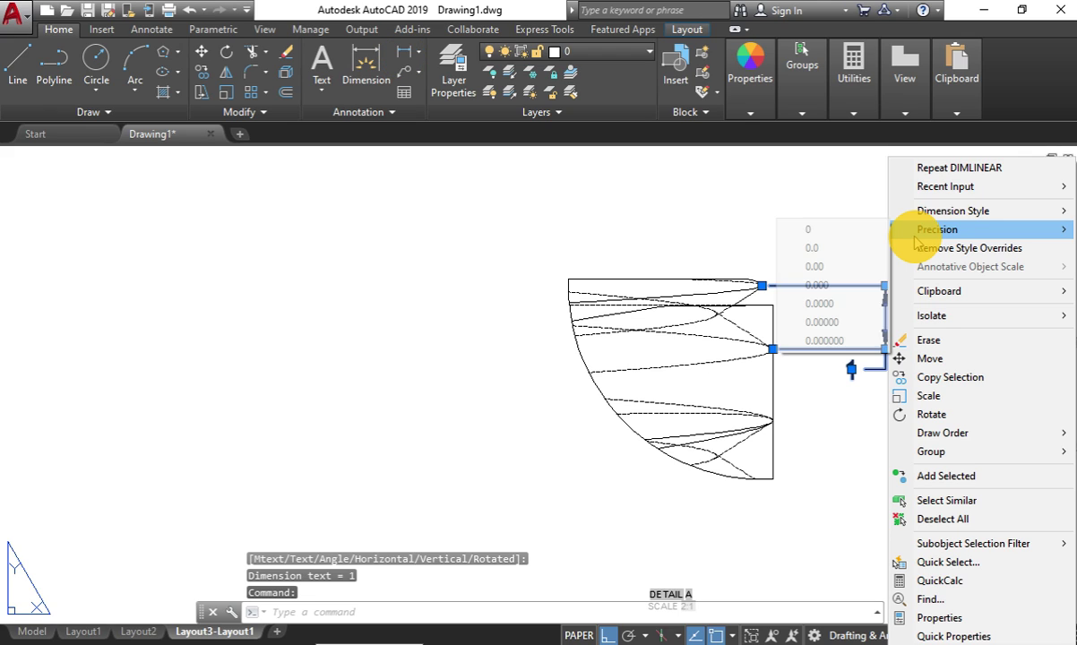
left_click(850, 254)
right_click(893, 396)
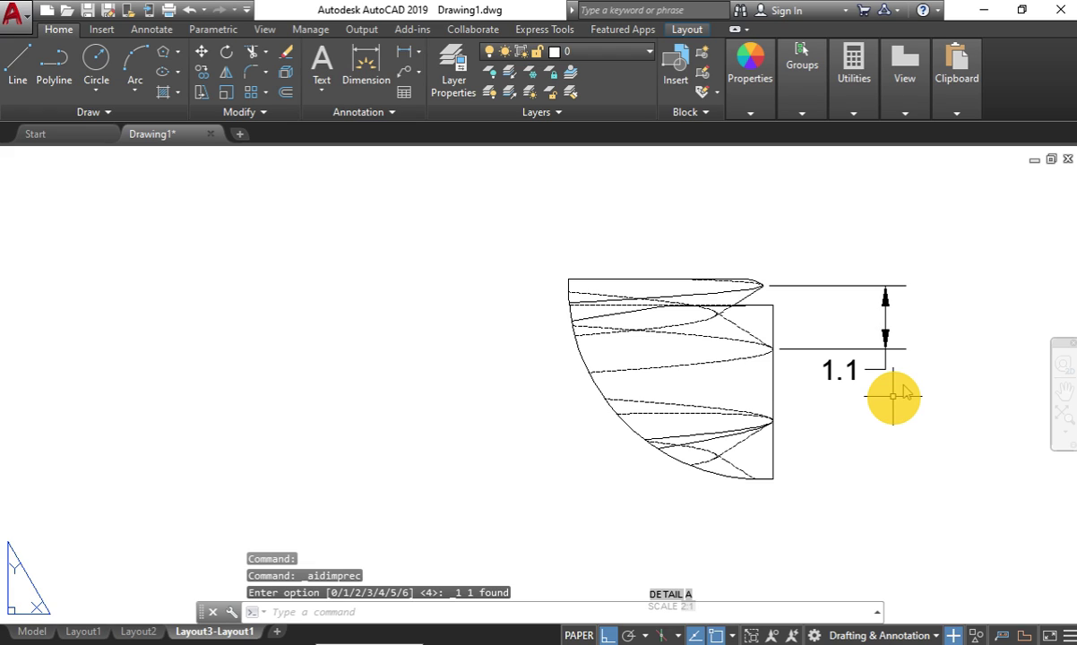
left_click(431, 381)
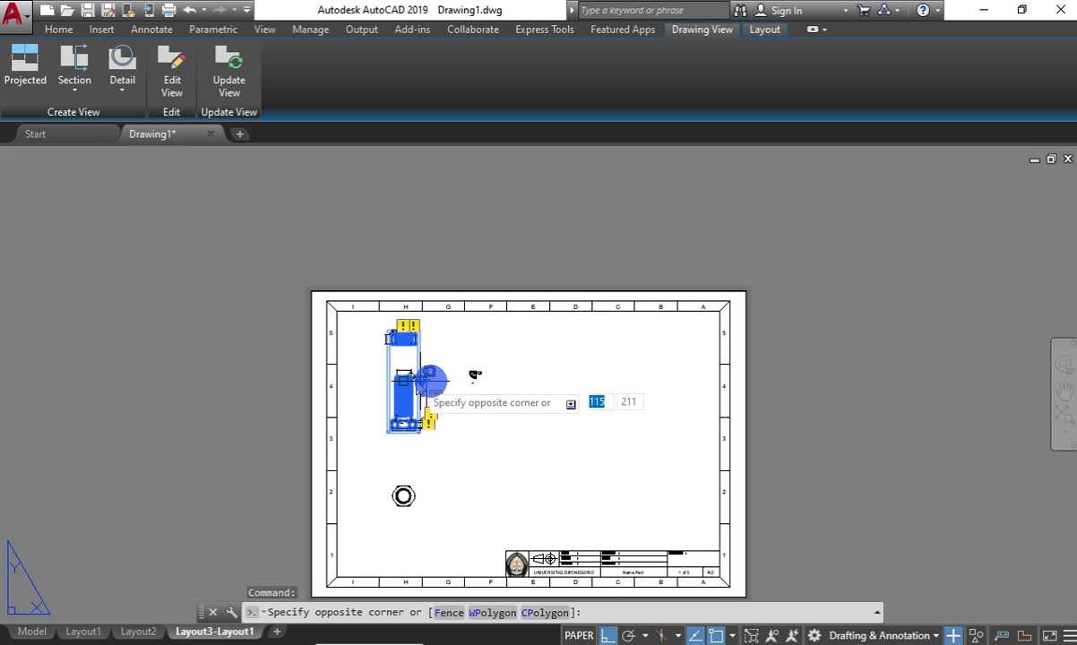
Select the bolt drawing view and change its scale to 1:1.
left_click(417, 380)
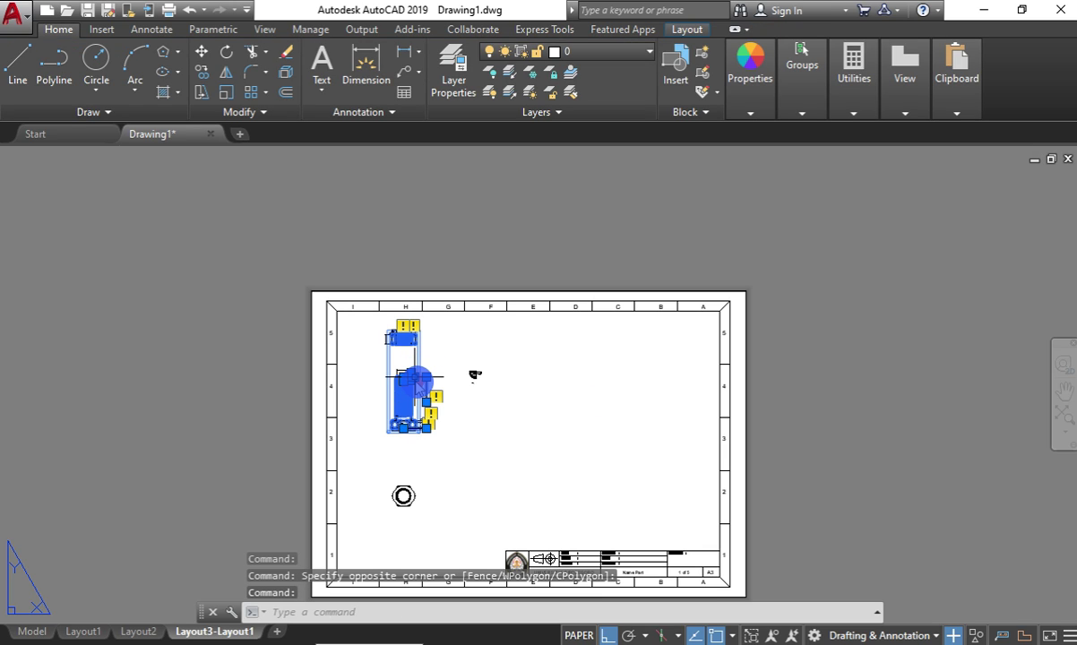
left_click(416, 380)
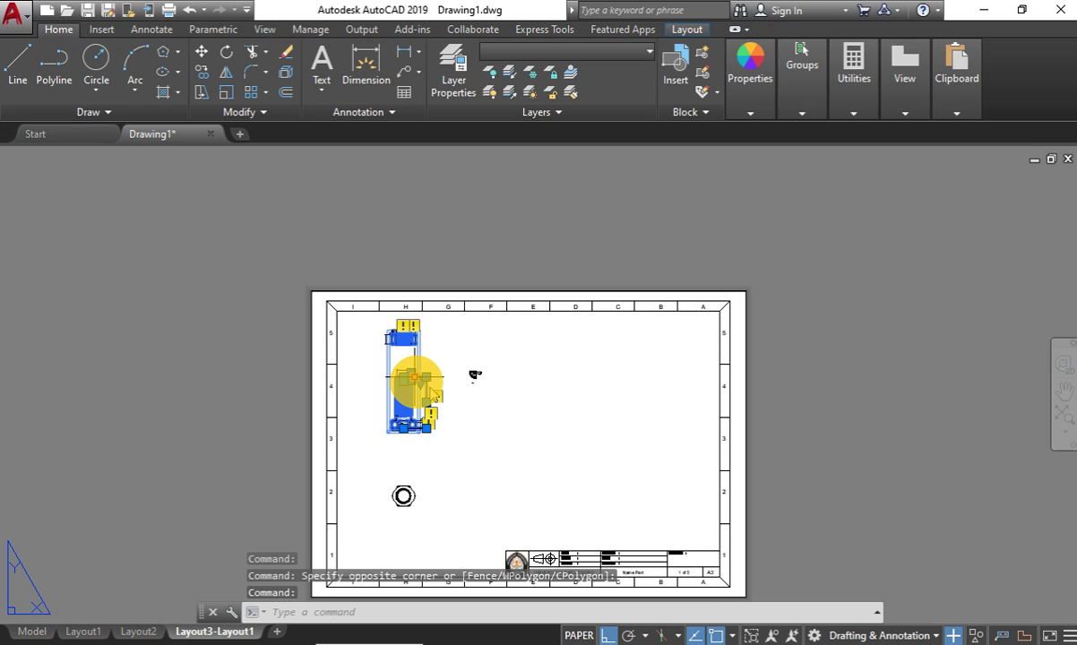
key("Escape")
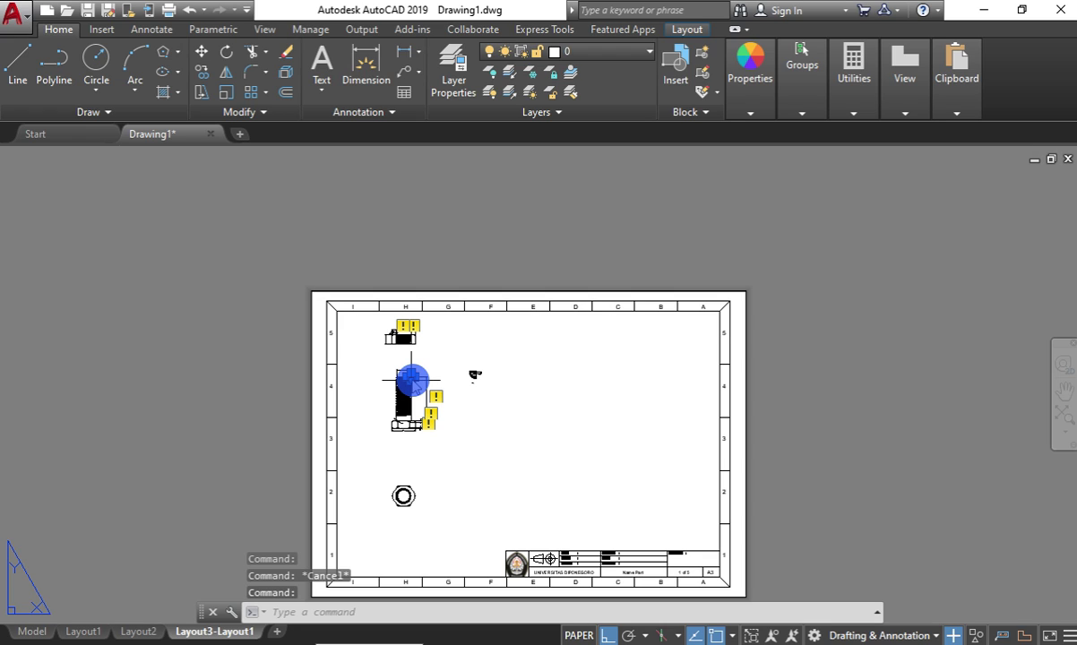
left_click(412, 380)
left_click(417, 381)
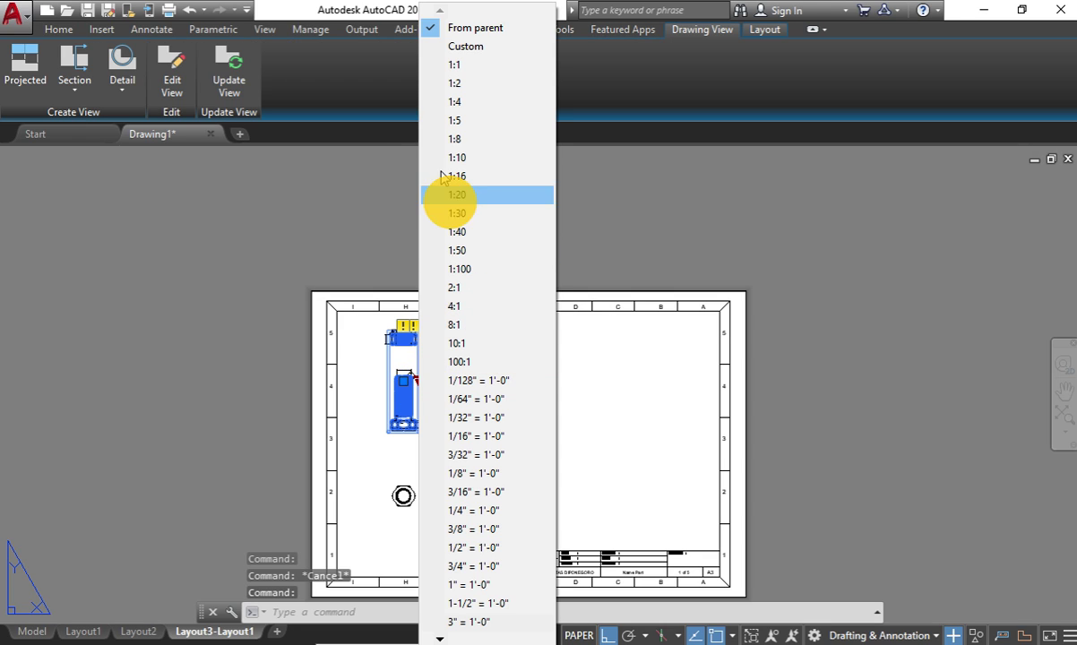
left_click(455, 66)
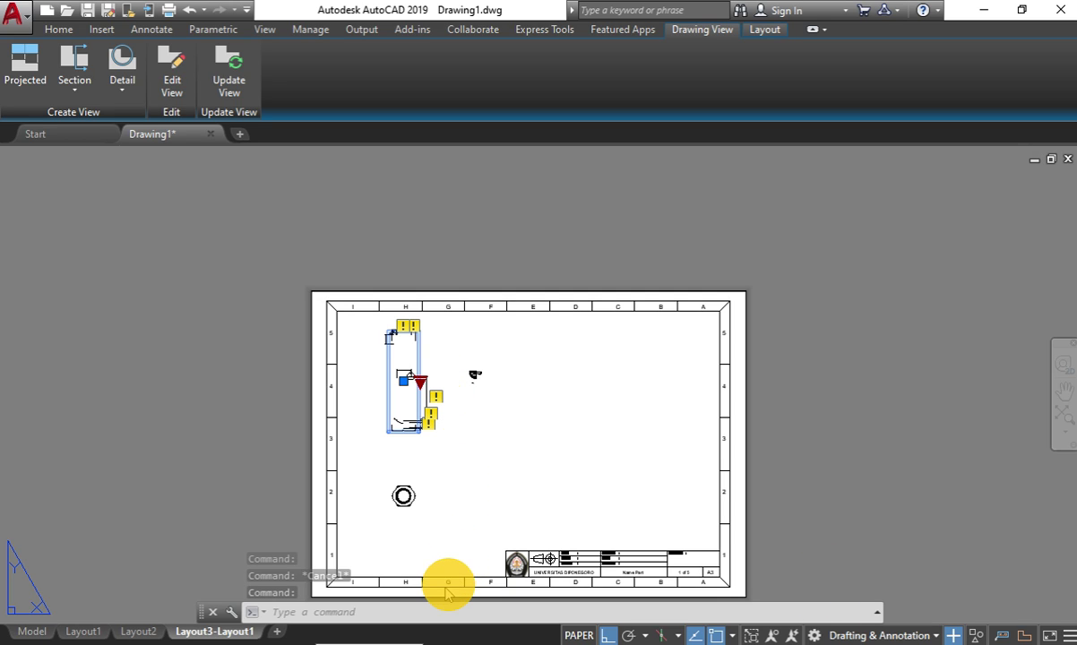
key("Escape")
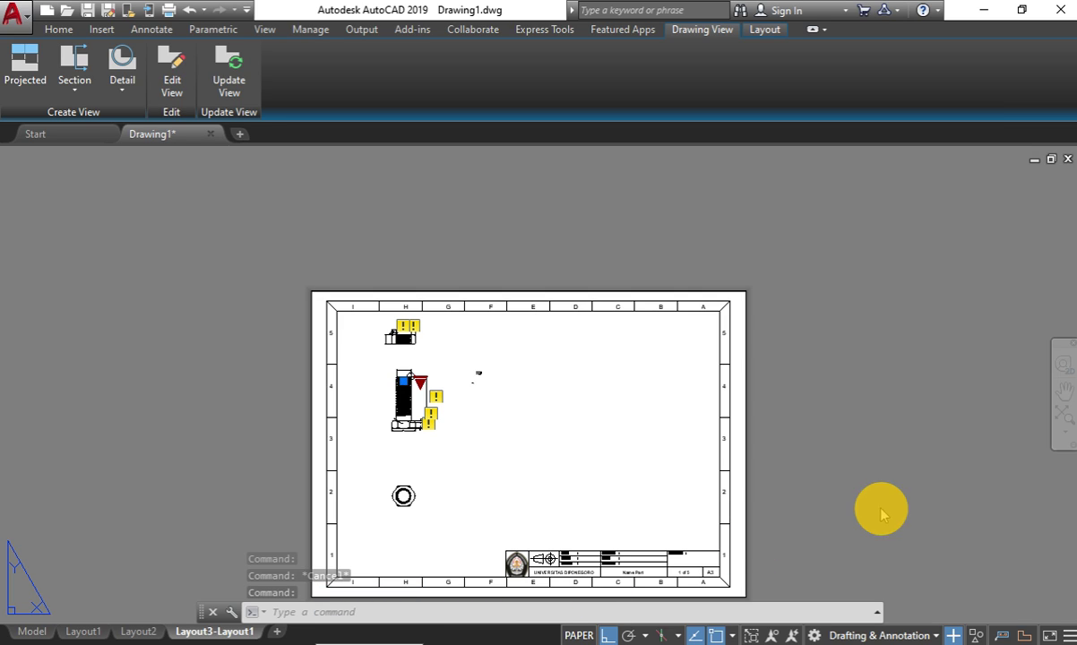
Reselect the bolt view and set it to 1:5, then undo and inspect the layout.
left_click(403, 496)
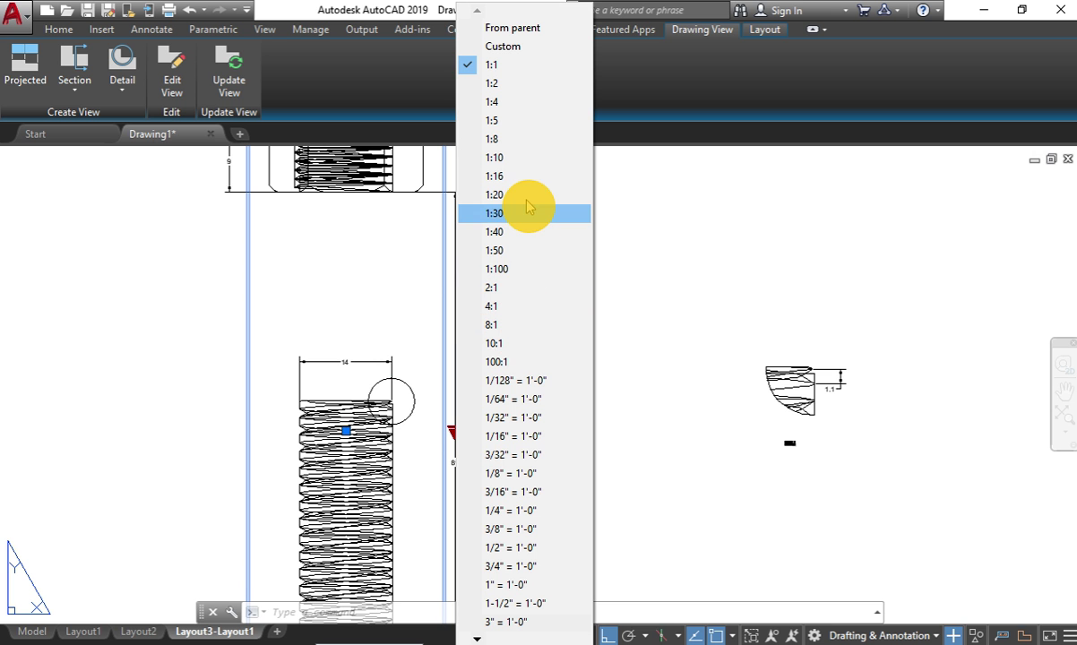
left_click(527, 125)
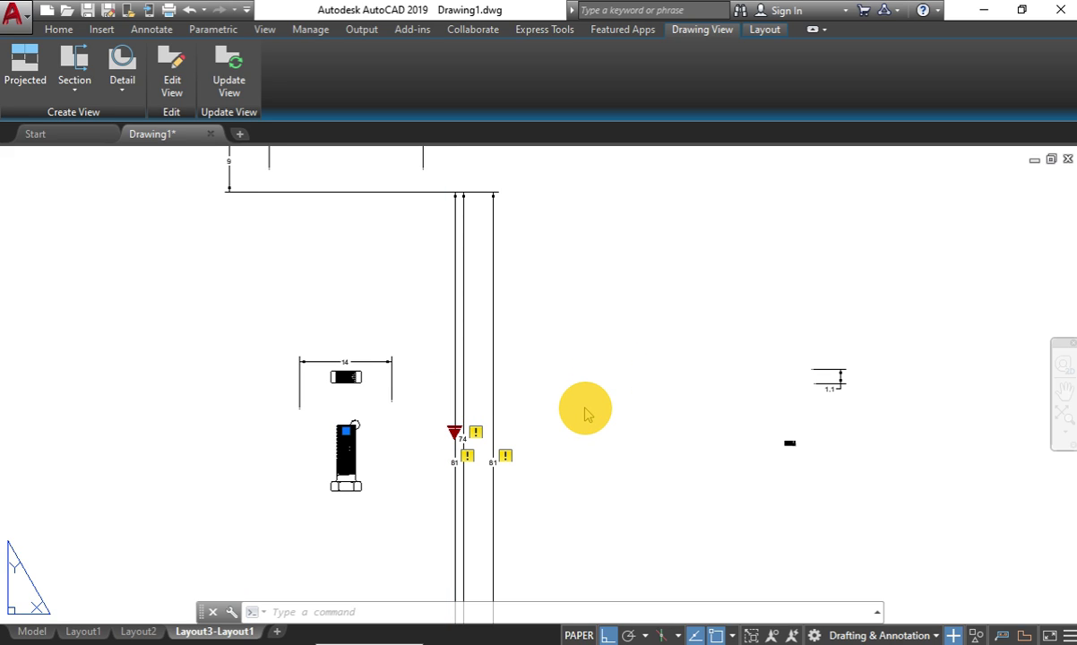
scroll(574, 395, "down", 5)
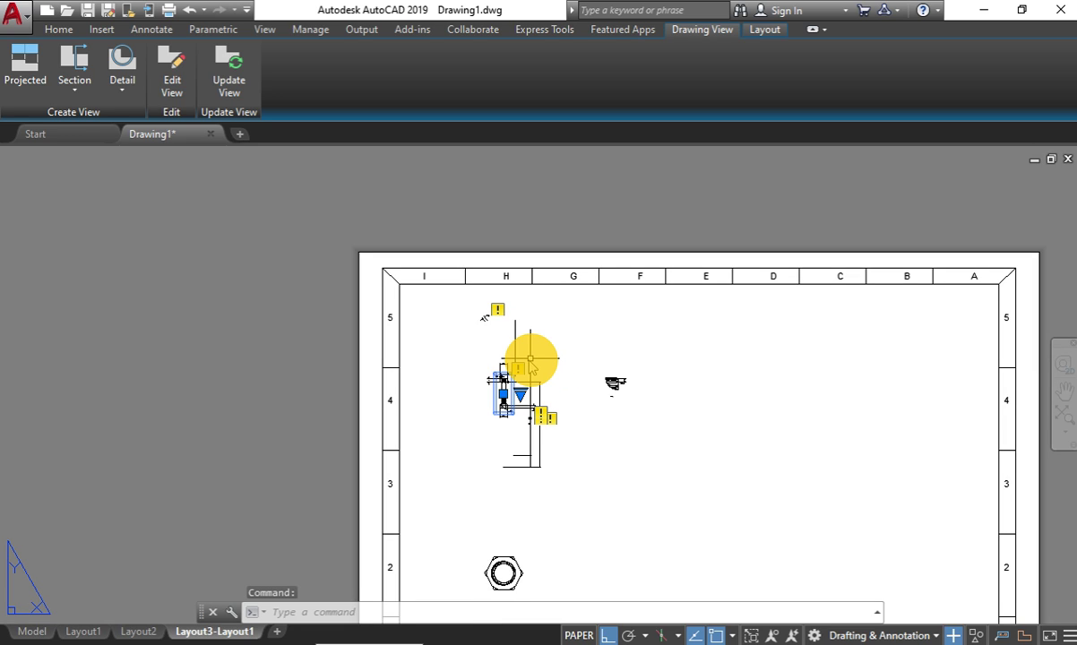
scroll(504, 285, "up", 5)
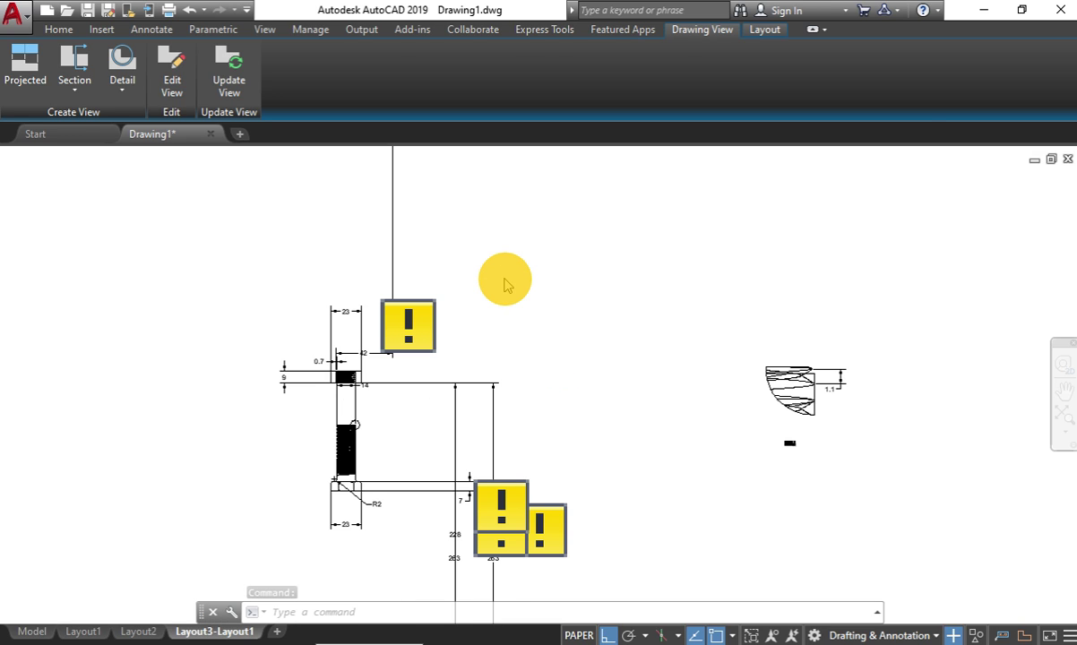
key("ctrl+z")
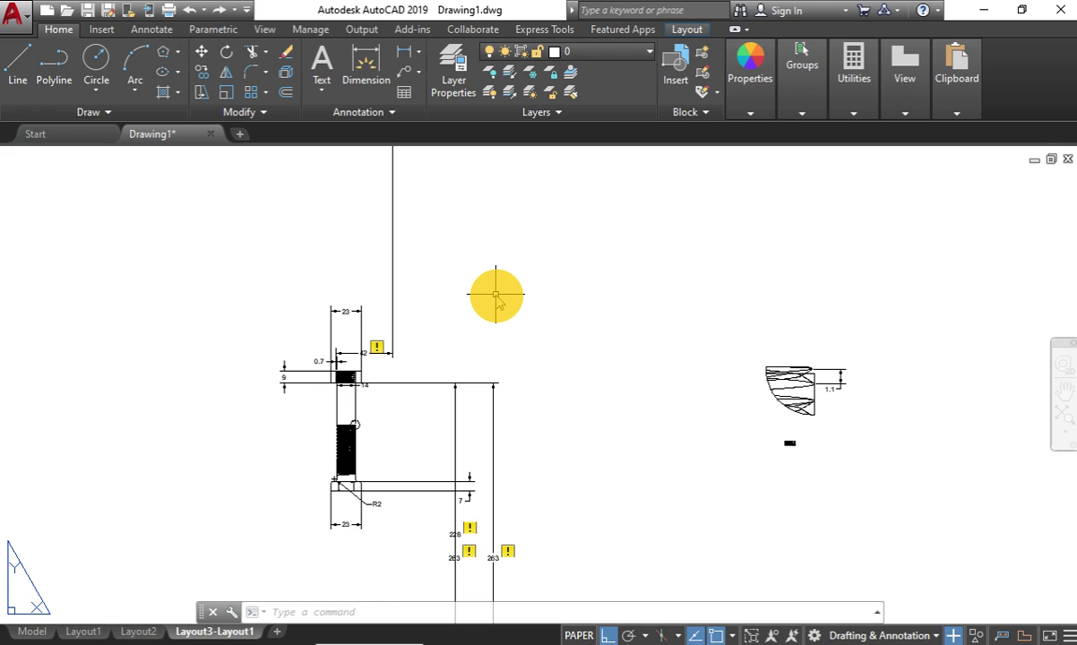
left_click(307, 471)
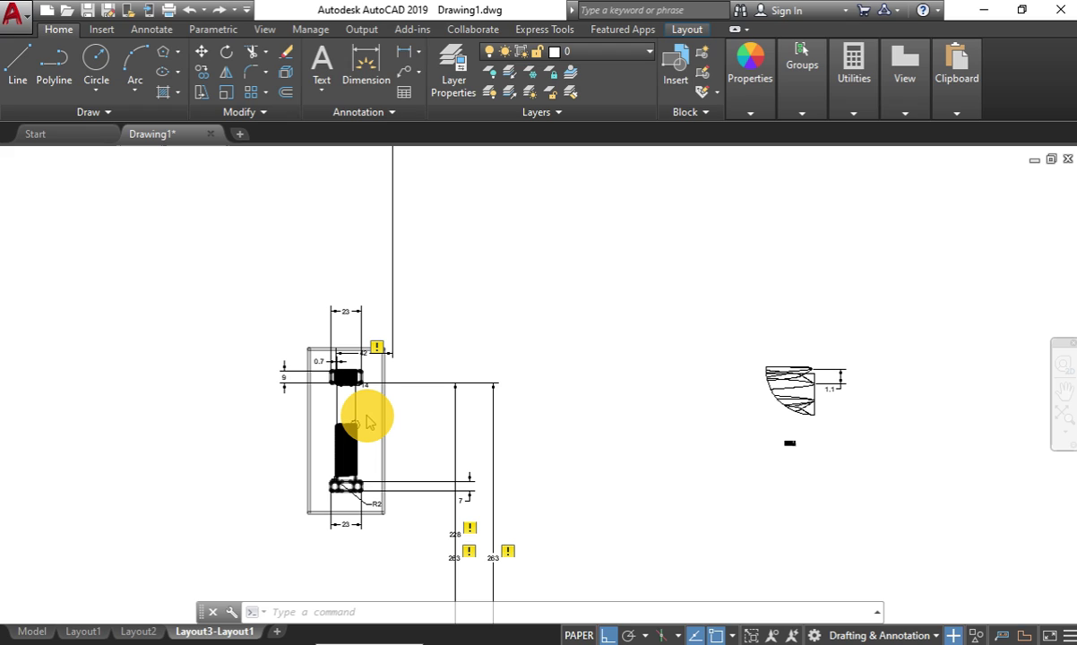
scroll(367, 421, "up", 2)
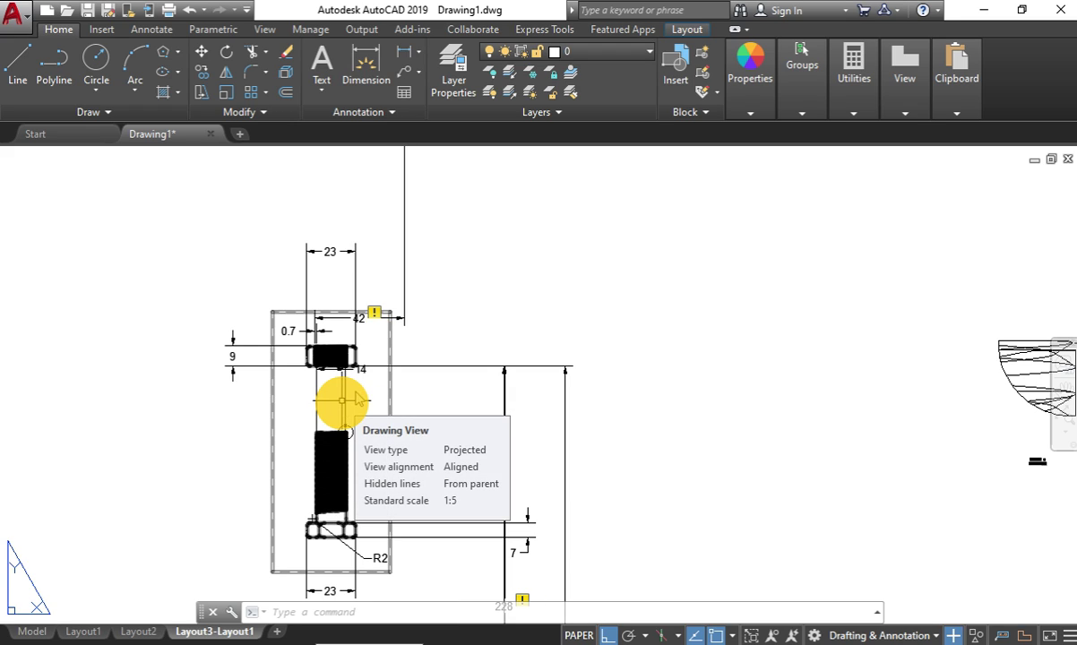
key("Escape")
scroll(359, 397, "down", 5)
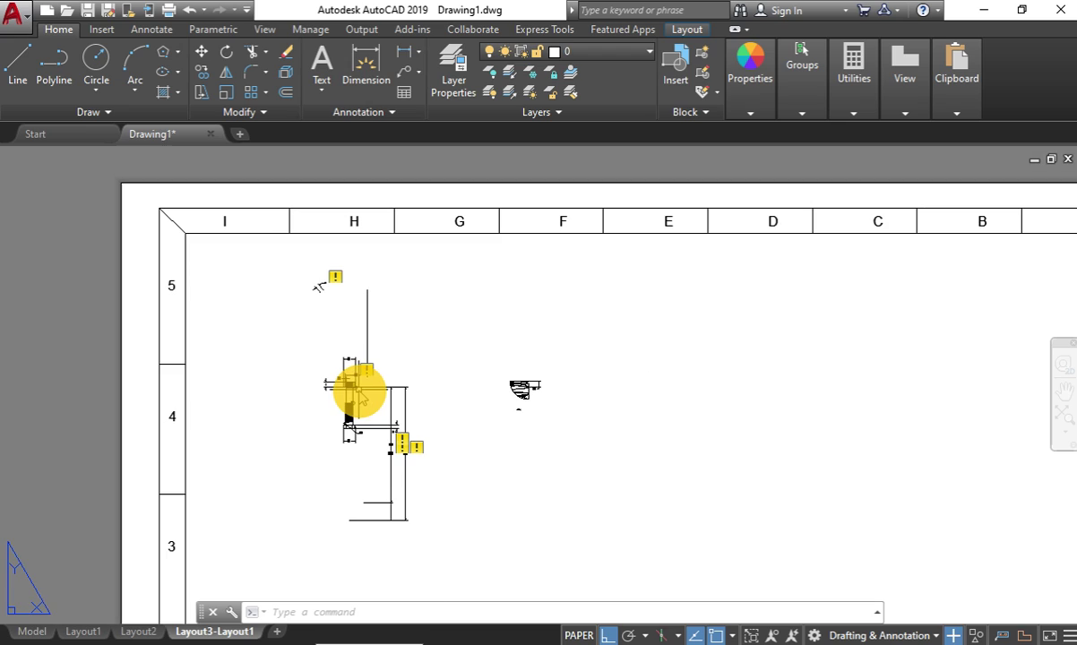
left_click(242, 268)
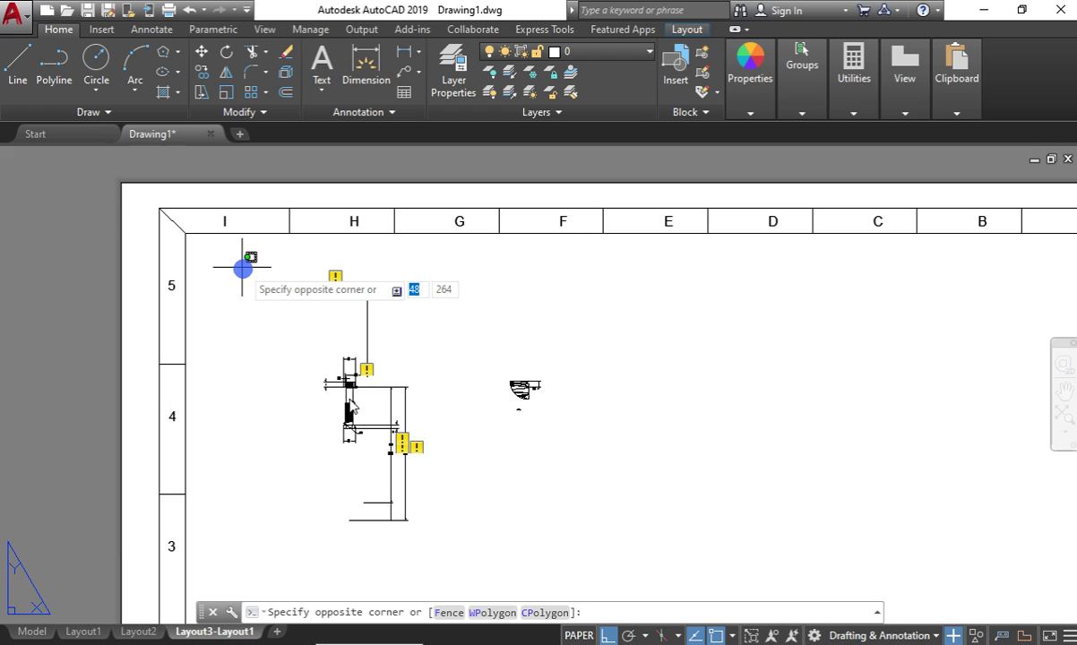
Window-select all drawing views on the layout and delete them.
scroll(512, 538, "down", 4)
left_click(512, 595)
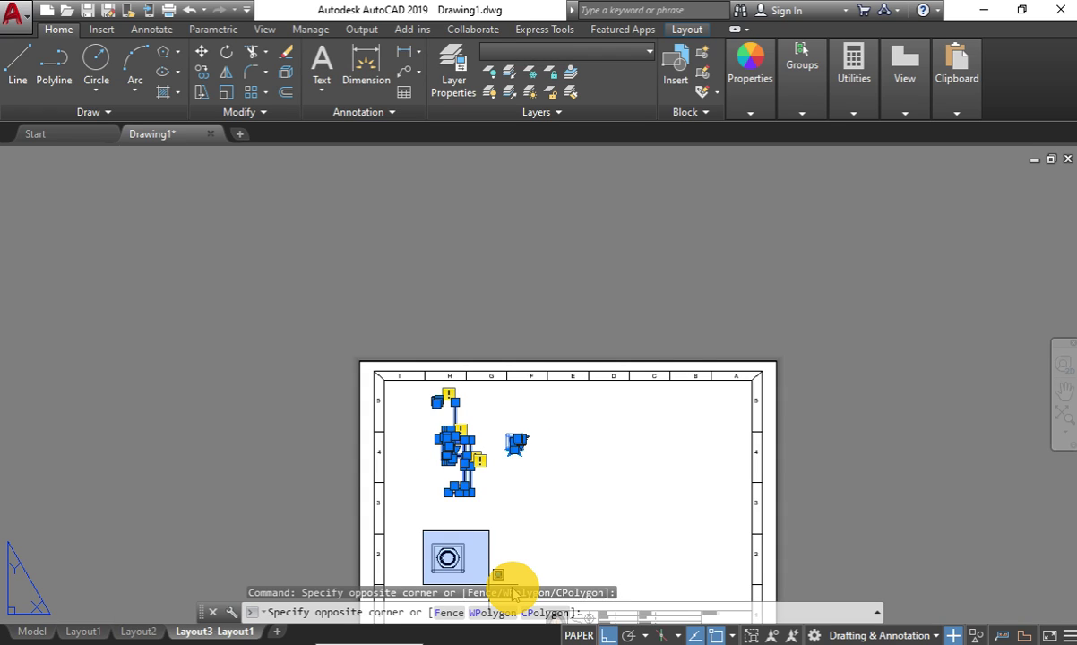
left_click(512, 596)
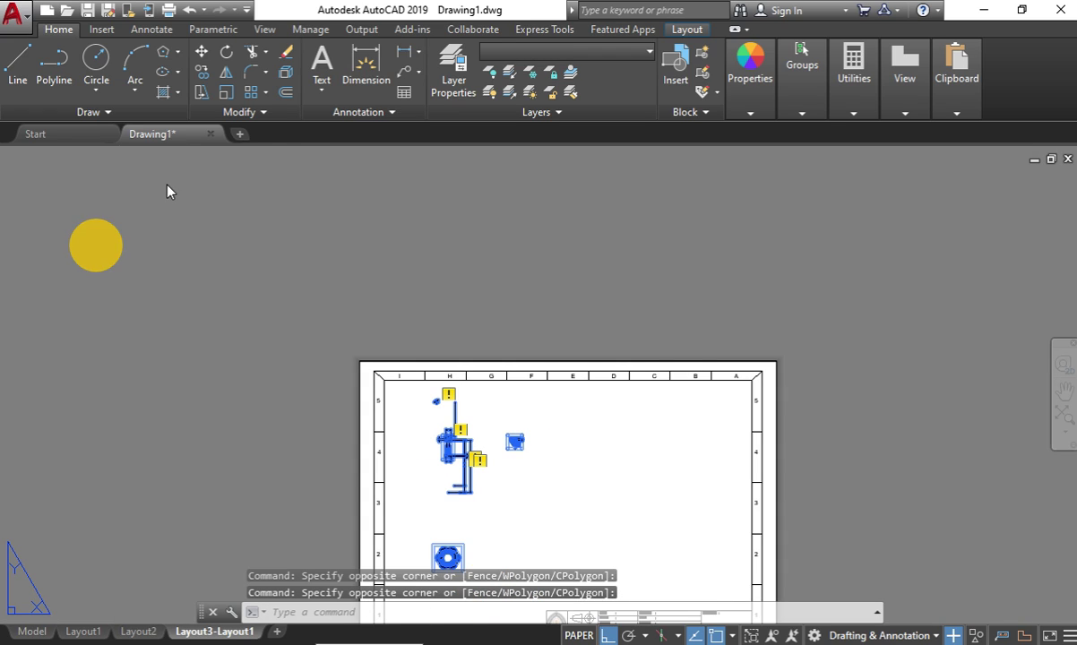
key("Delete")
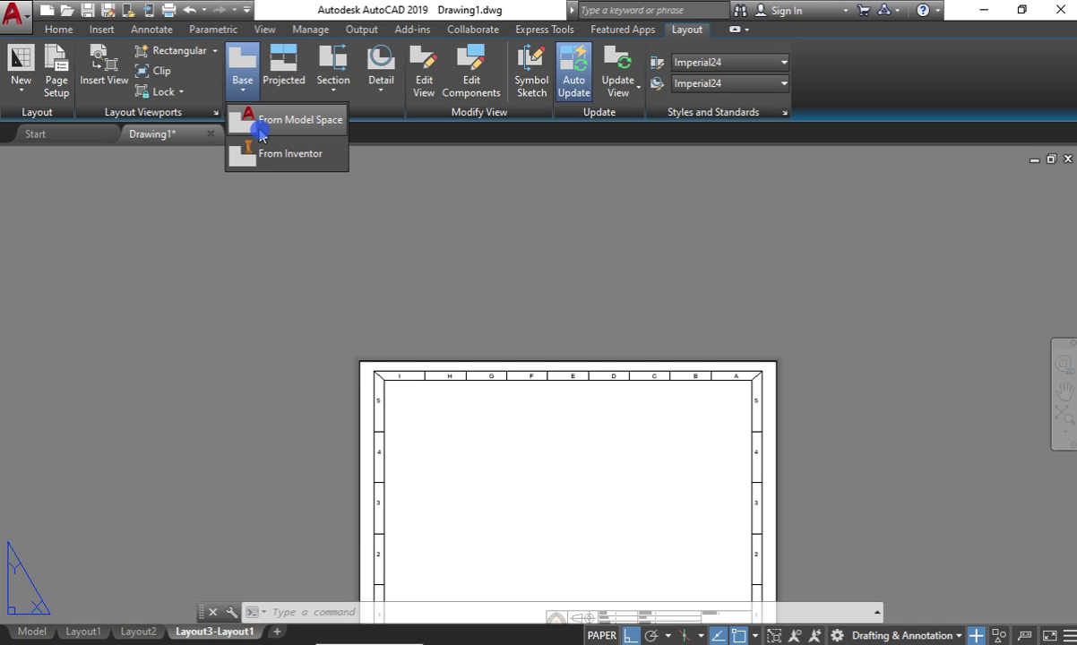
Place a hex-nut base view from model space and a projected side view below it.
left_click(261, 132)
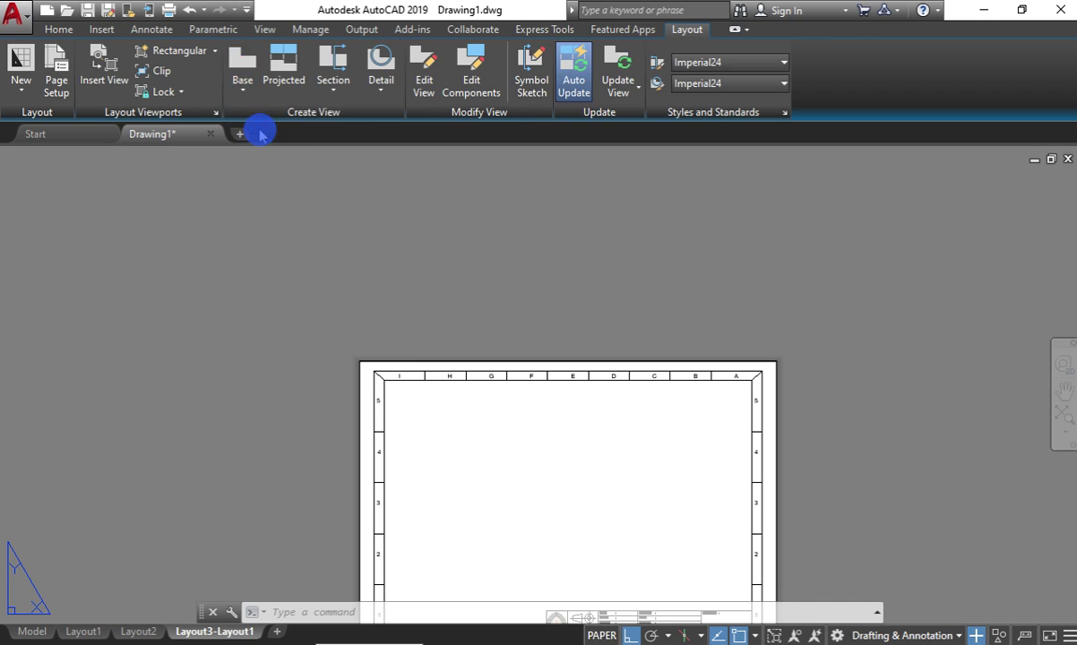
left_click(480, 454)
right_click(663, 448)
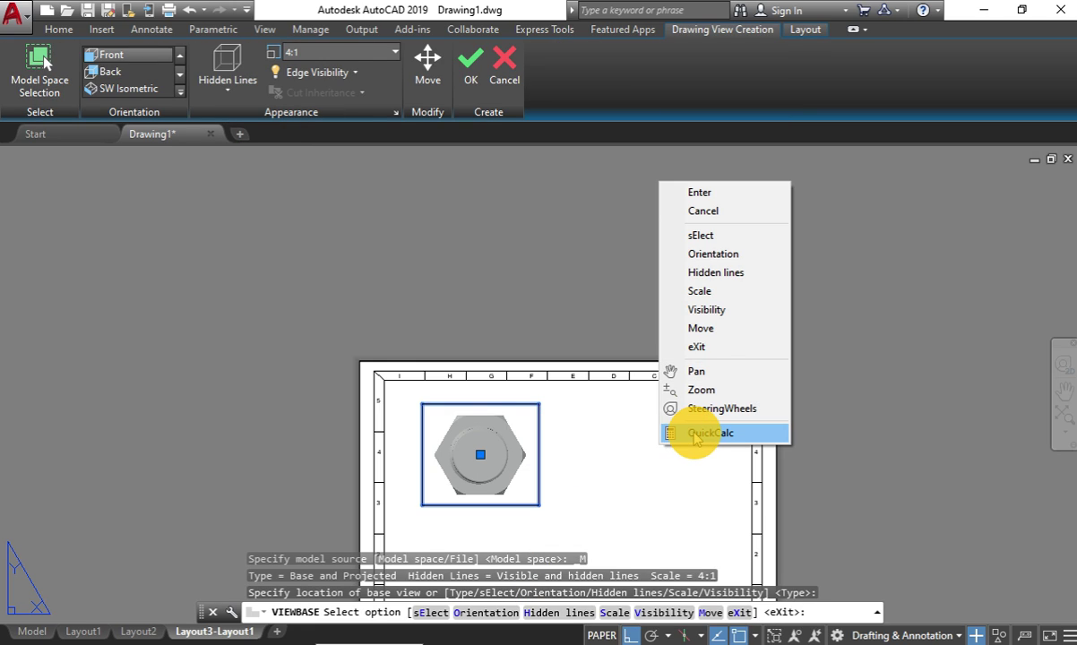
left_click(731, 203)
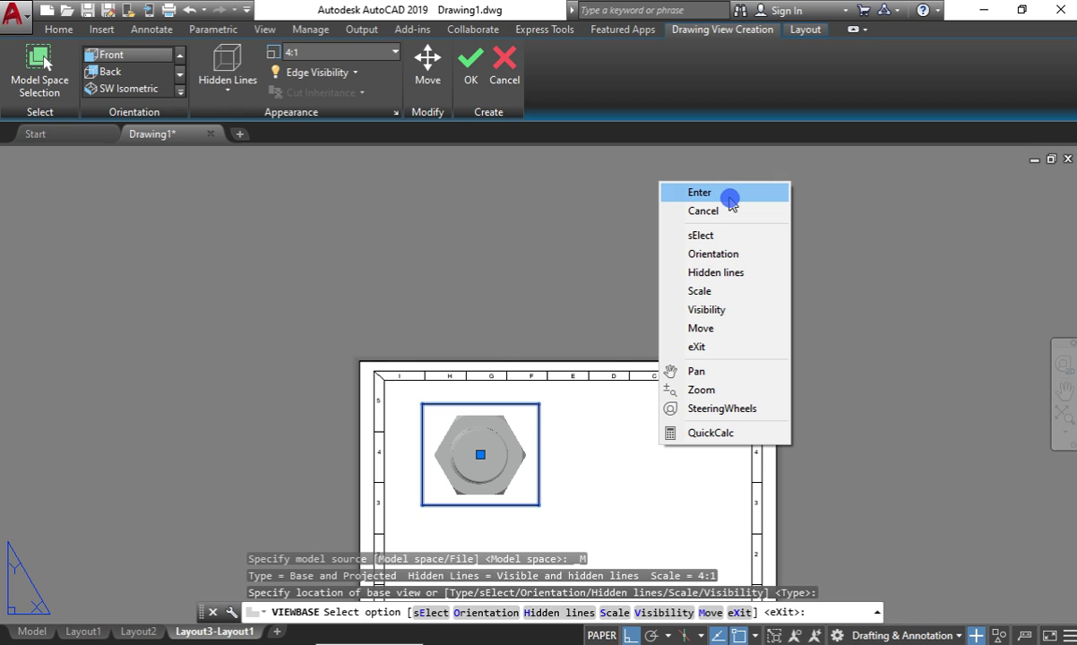
left_click(699, 192)
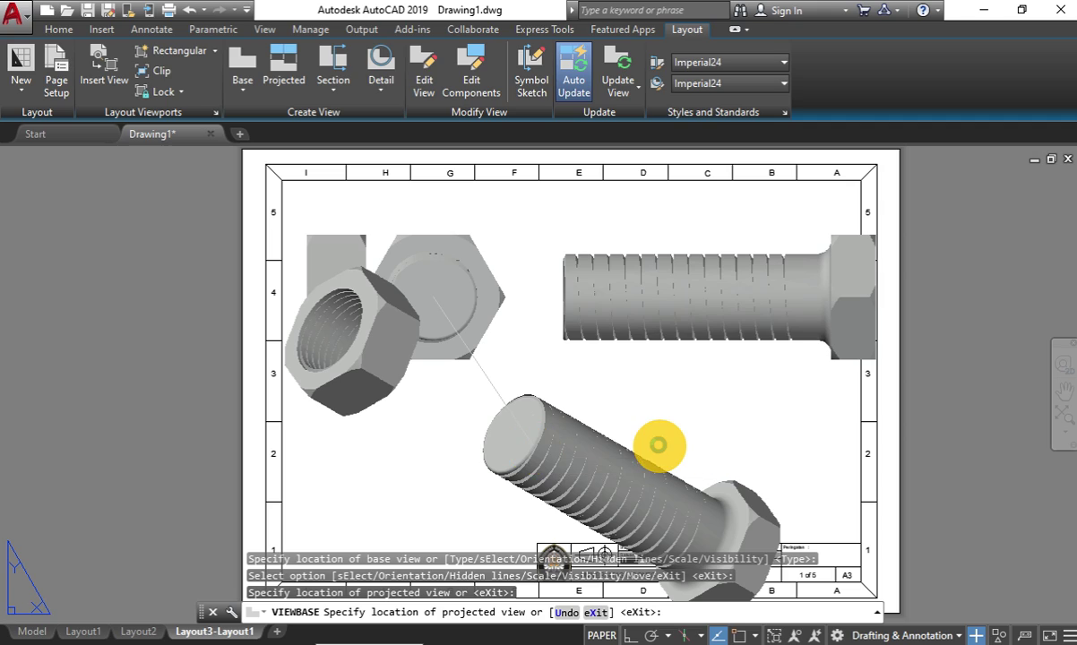
left_click(658, 445)
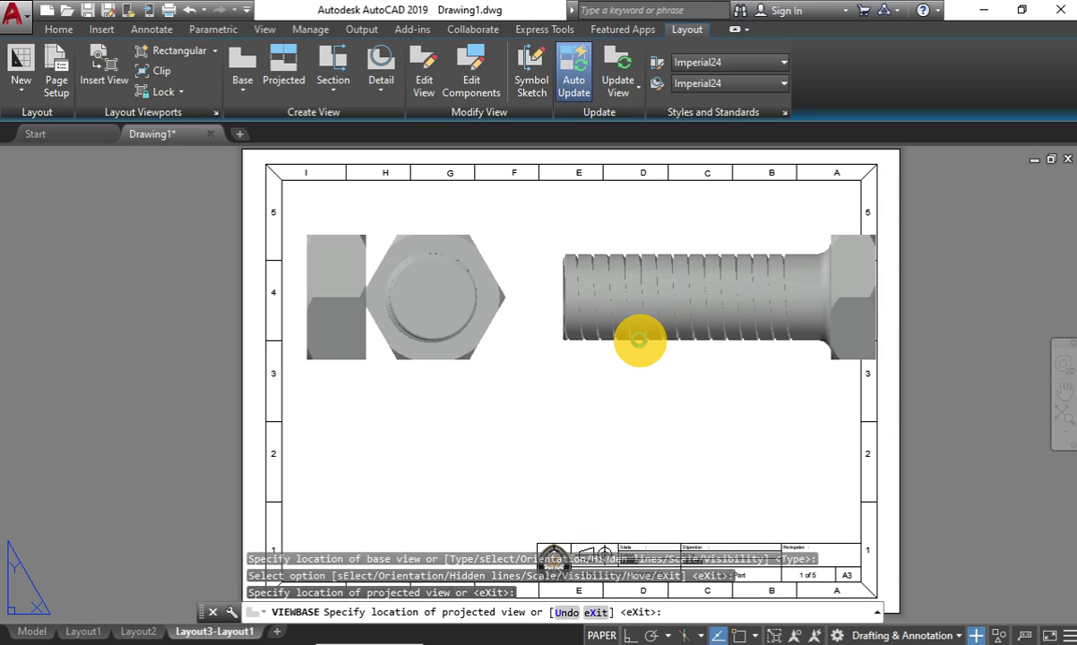
key("Return")
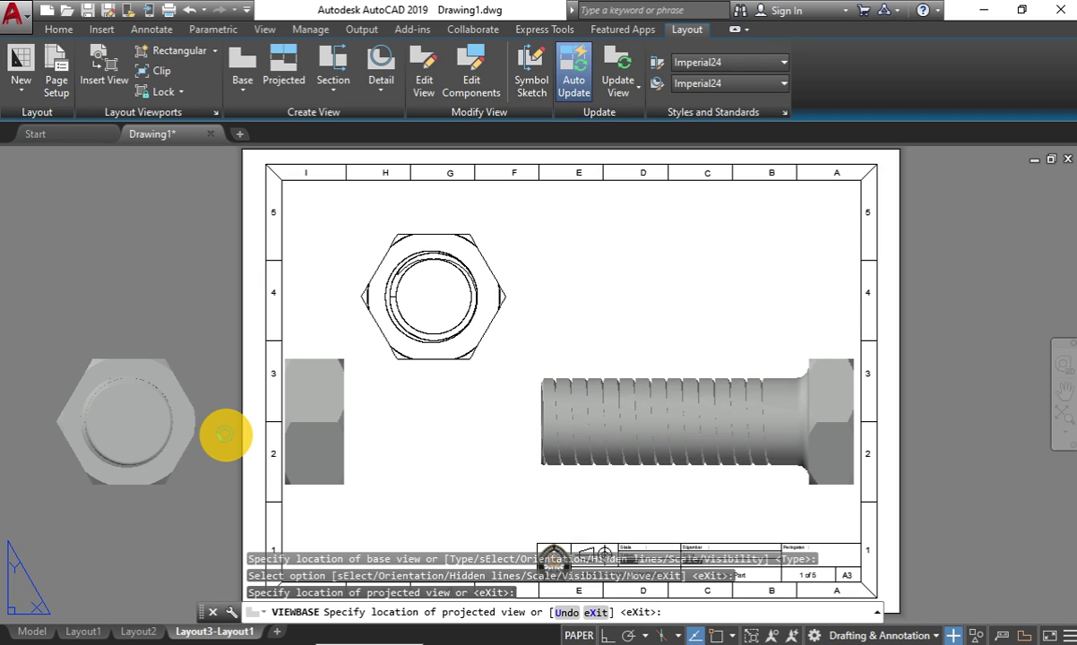
key("Return")
left_click(166, 390)
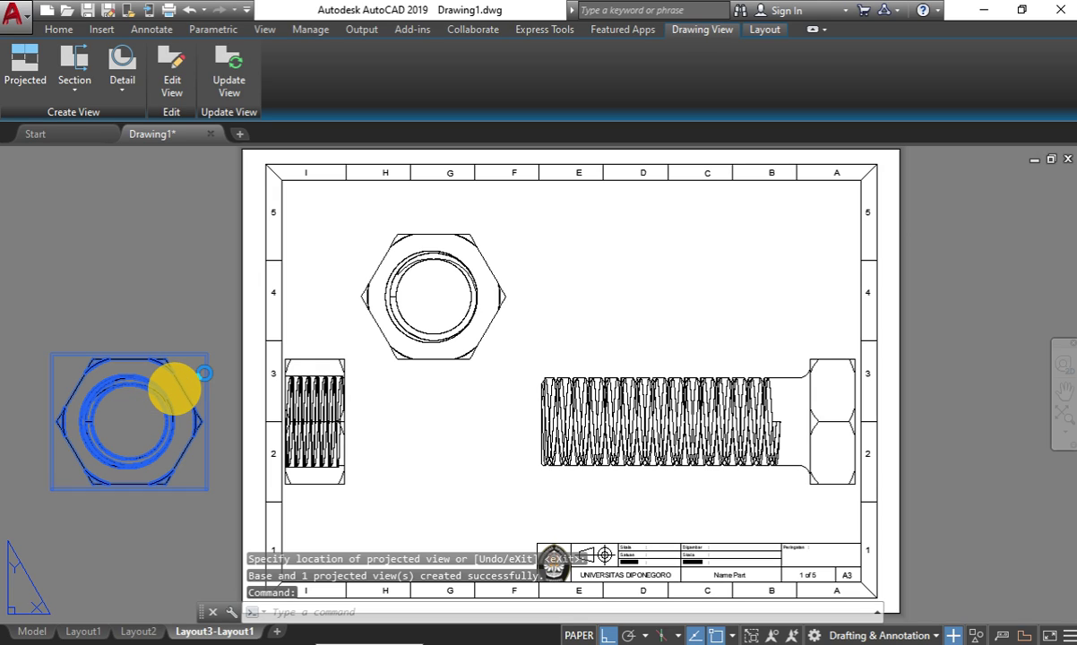
Change the scale of the bolt and nut side views and keep the hex-nut view at 4:1.
left_click(589, 428)
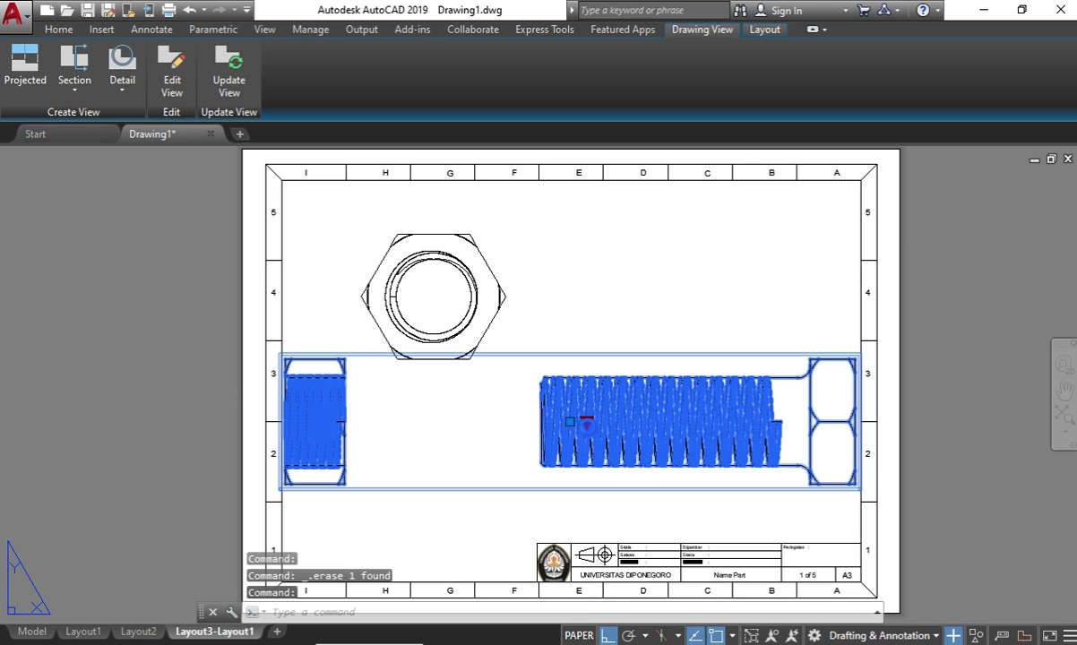
left_click(586, 421)
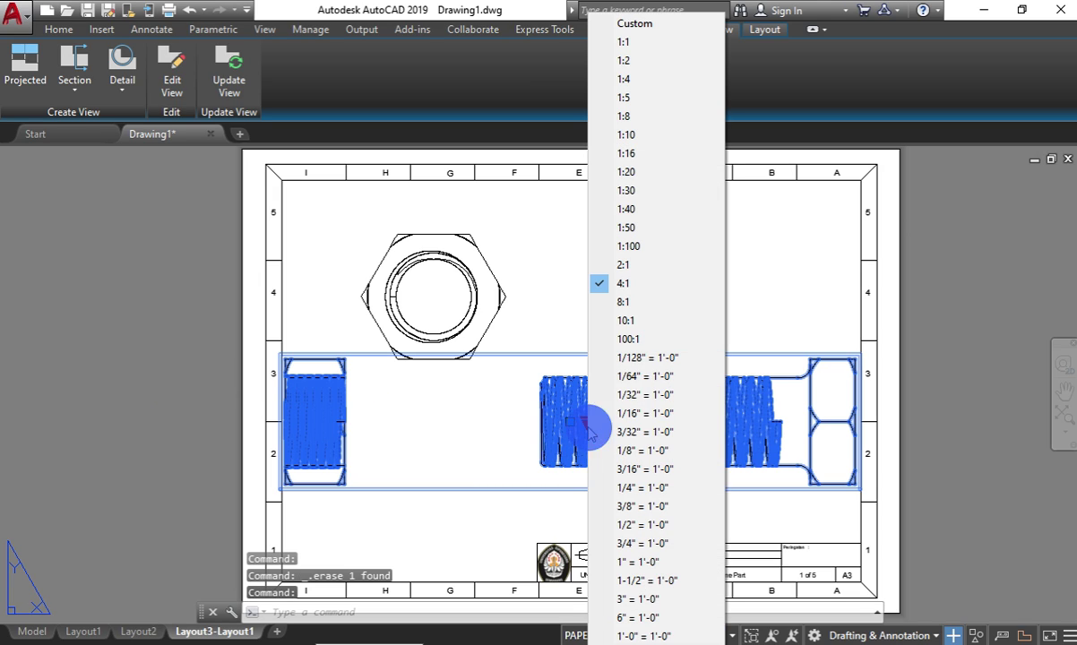
left_click(621, 272)
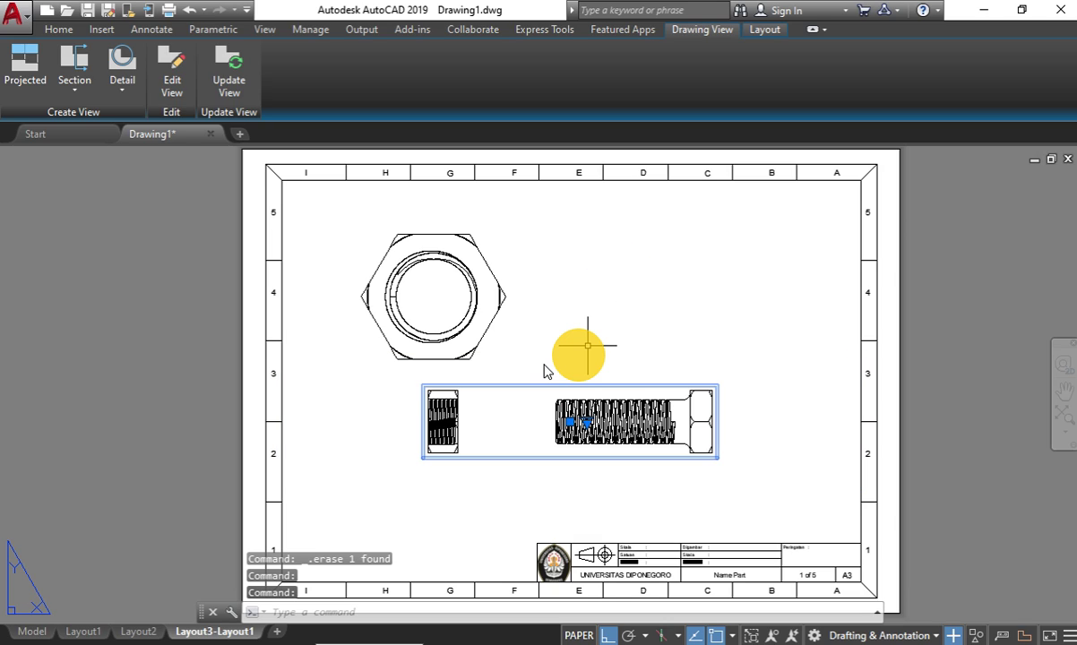
left_click(449, 298)
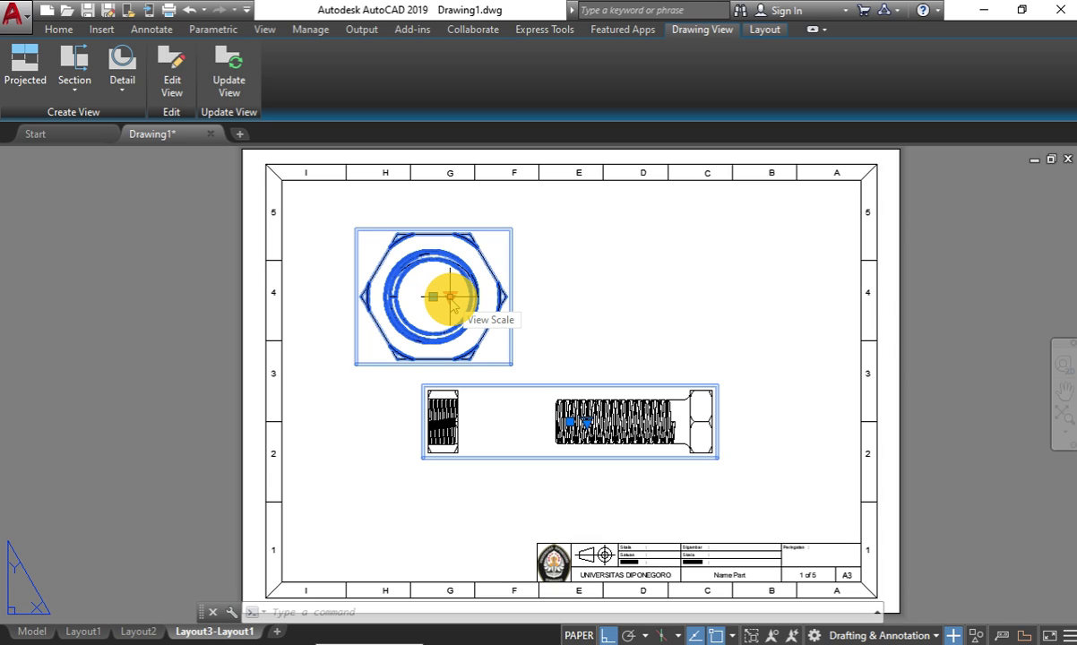
left_click(452, 298)
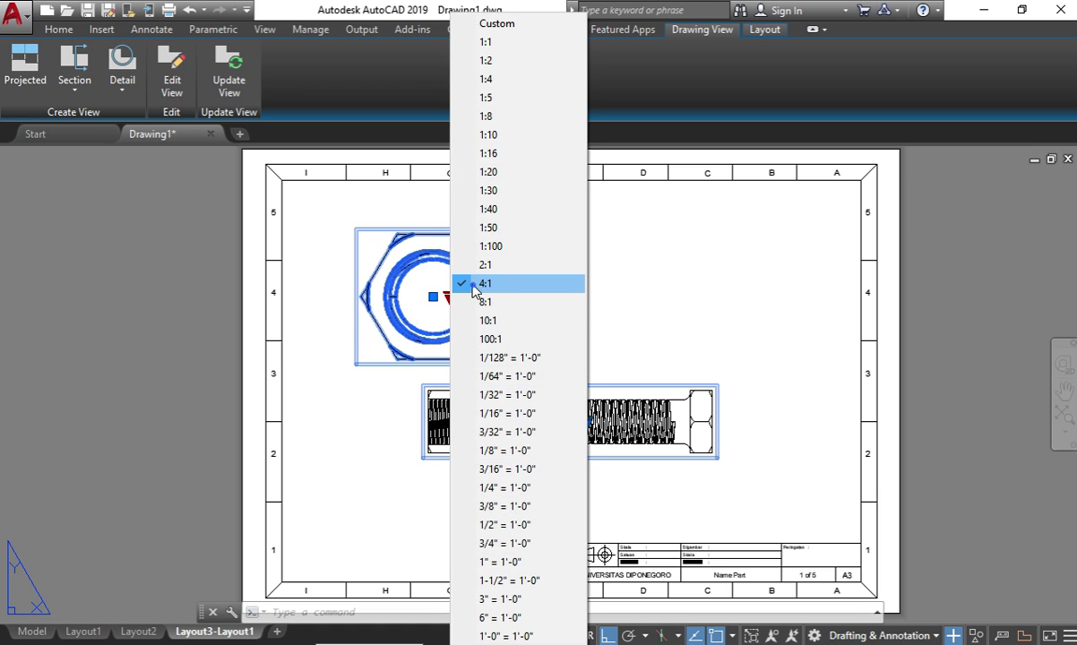
left_click(473, 283)
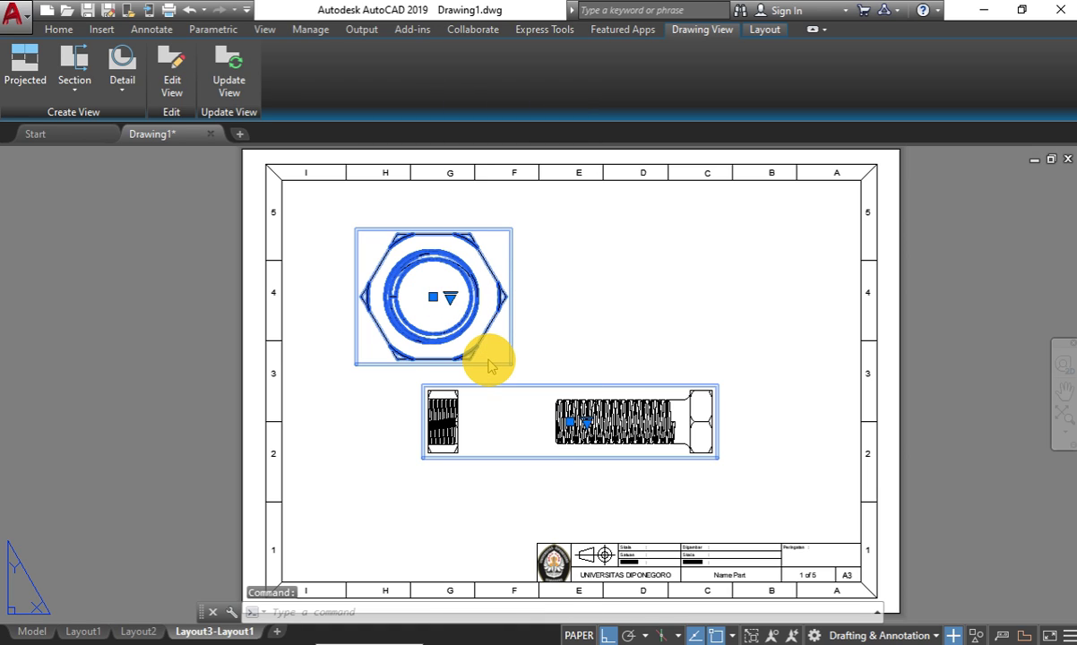
key("Escape")
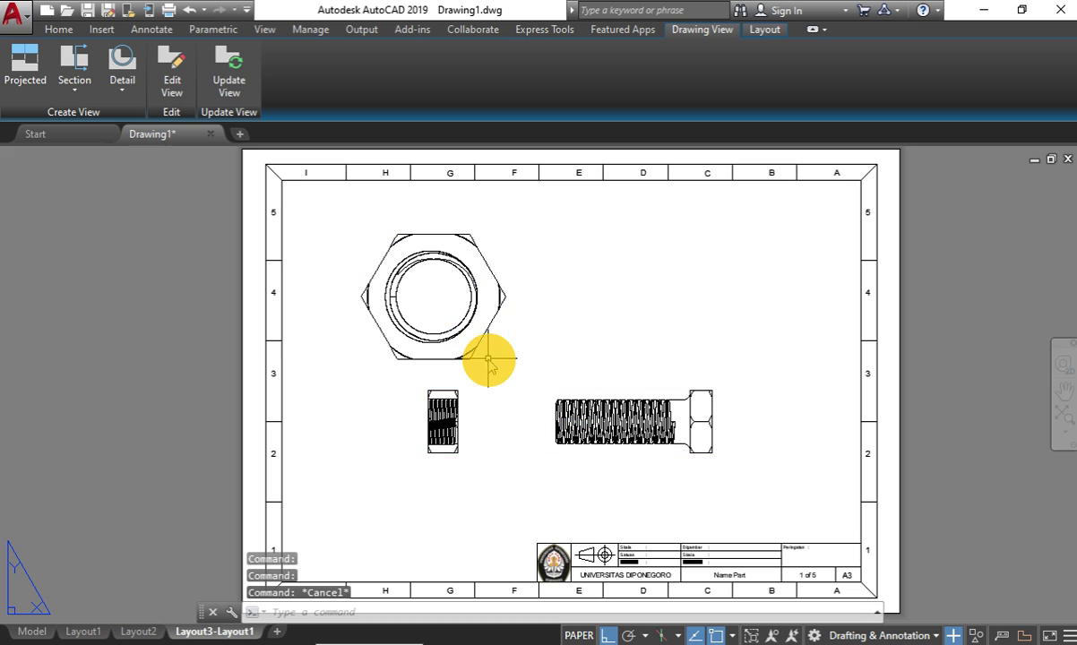
Reselect the hex nut's top view and switch it to a smaller scale.
left_click(450, 300)
left_click(450, 298)
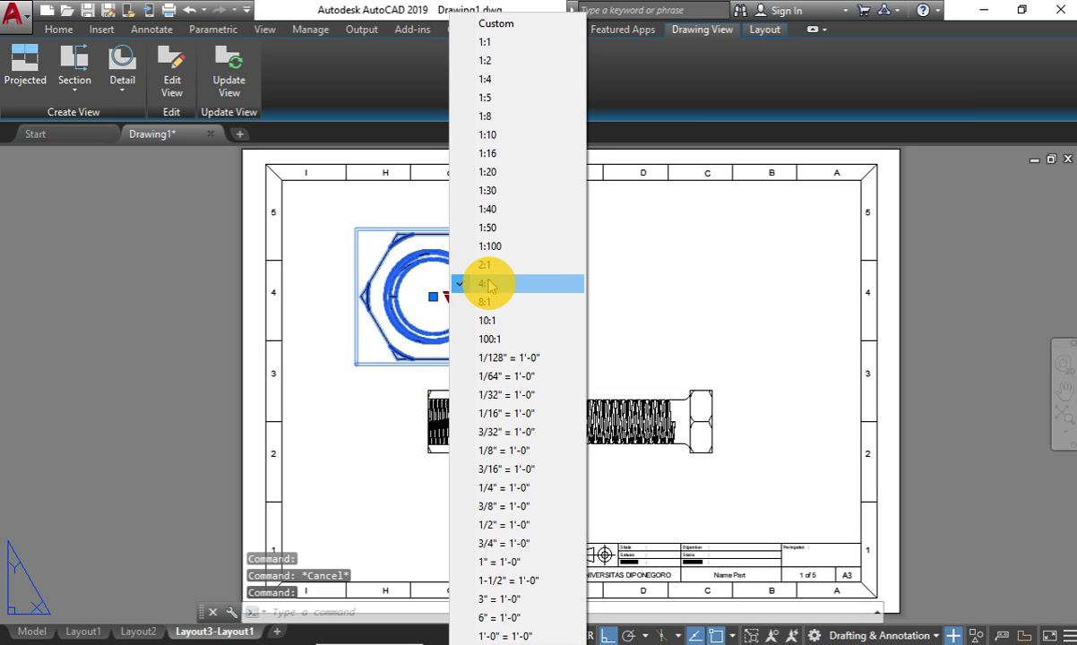
left_click(489, 283)
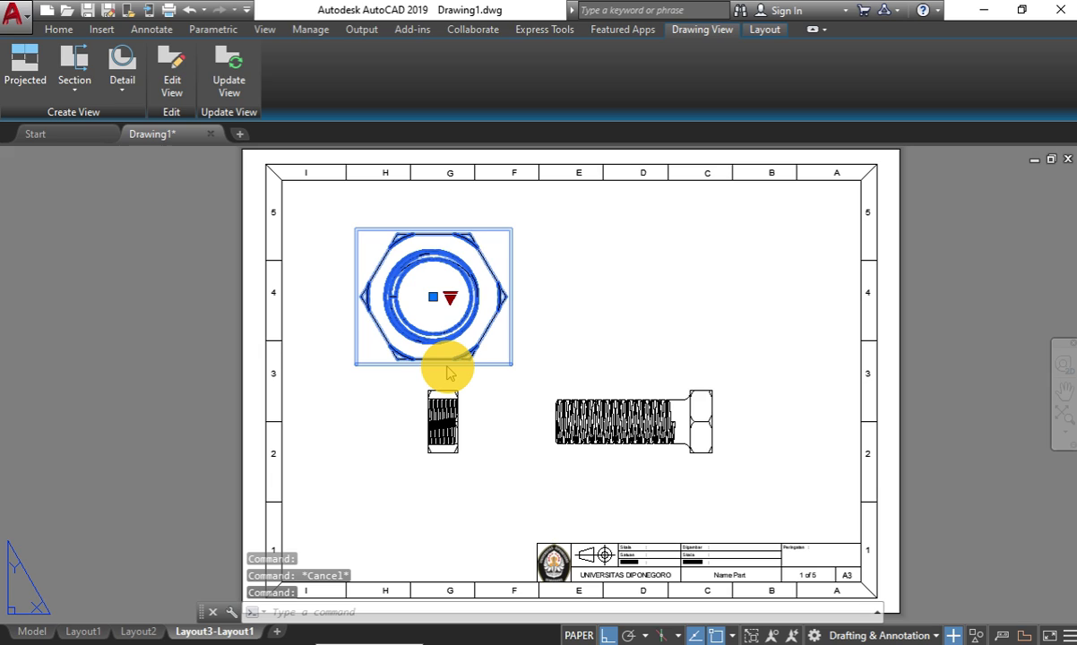
key("Escape")
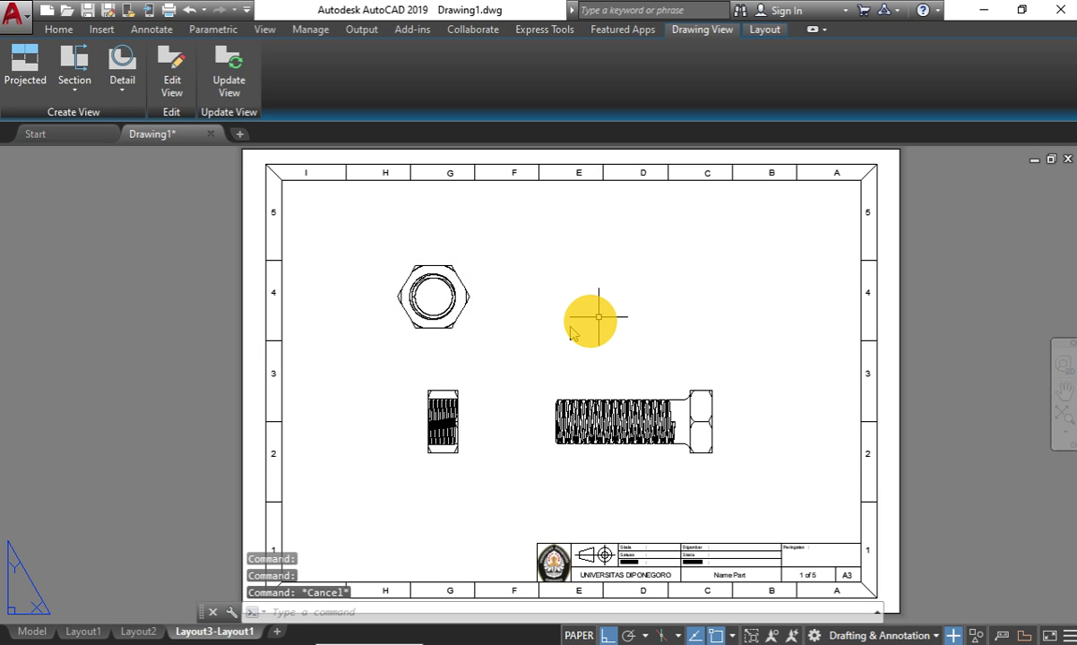
scroll(433, 365, "up", 2)
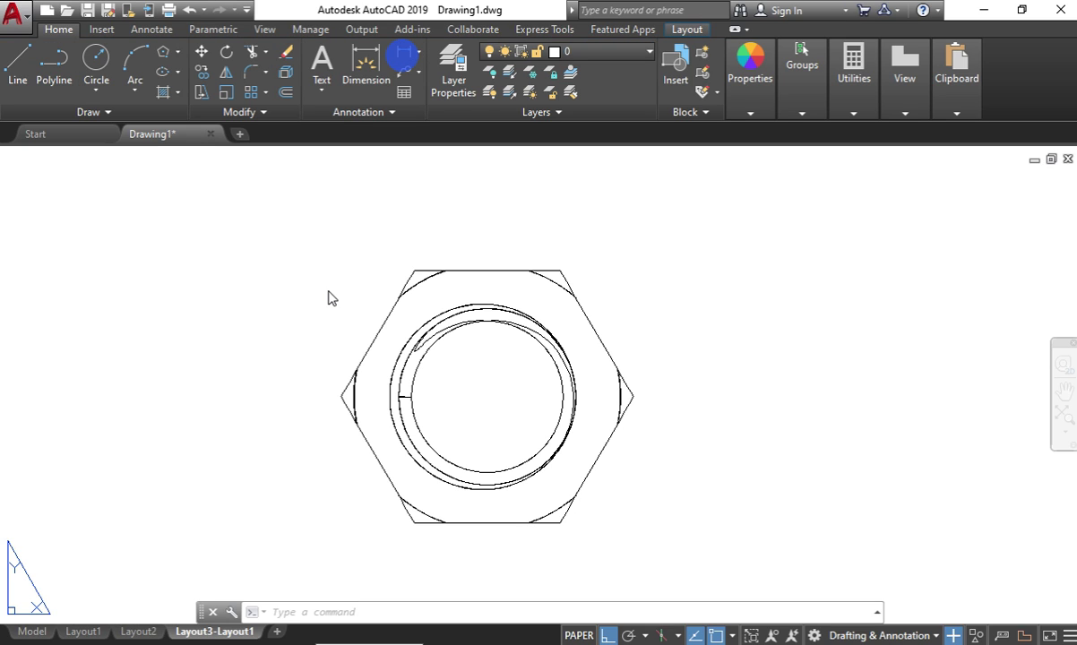
On the Standard dimension style's Fit tab, set overall scale to 8, then make Standard current.
left_click(339, 397)
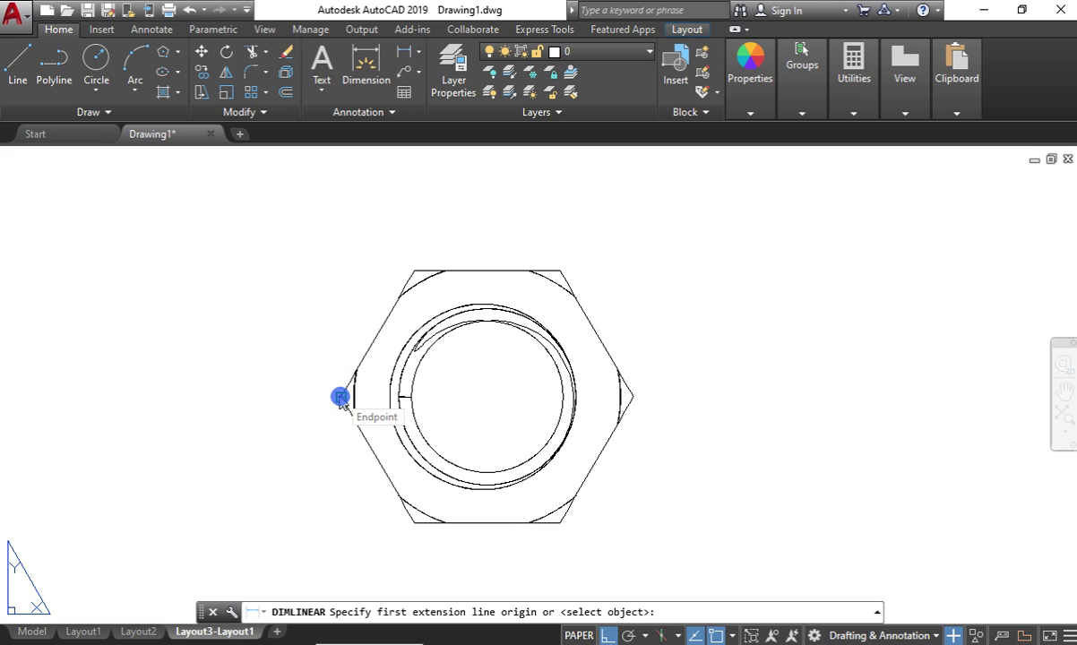
left_click(152, 30)
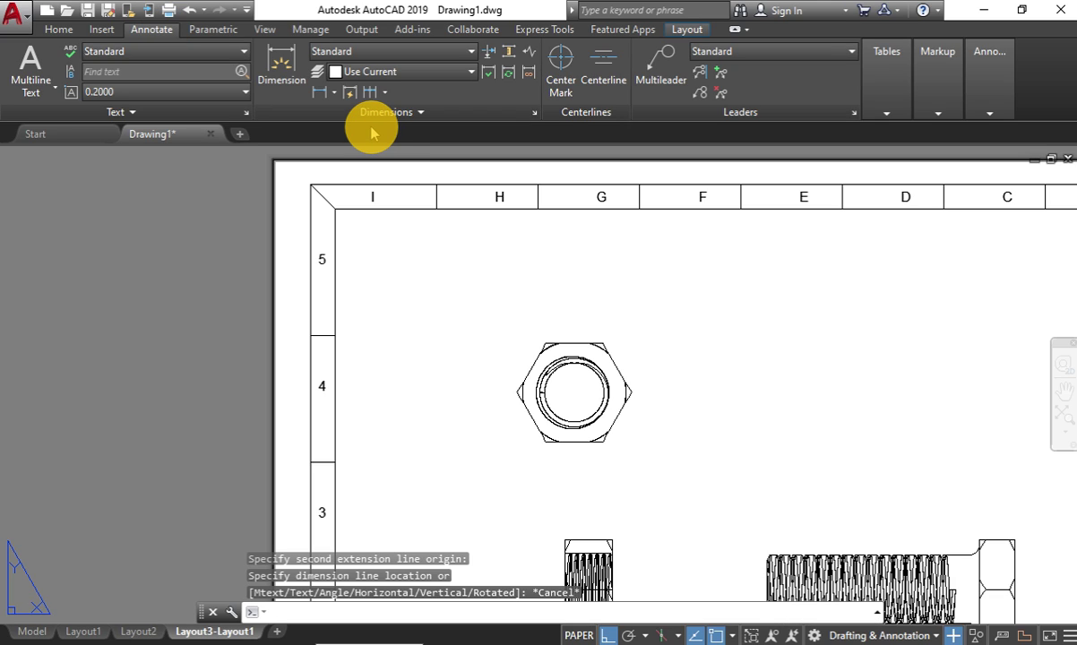
left_click(370, 128)
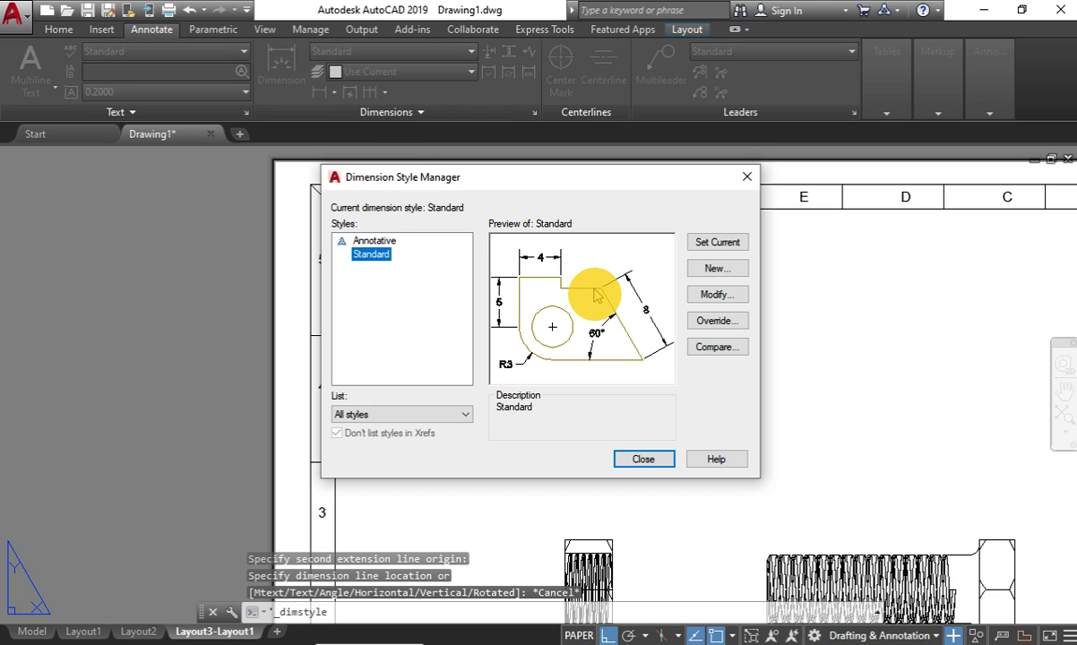
left_click(716, 295)
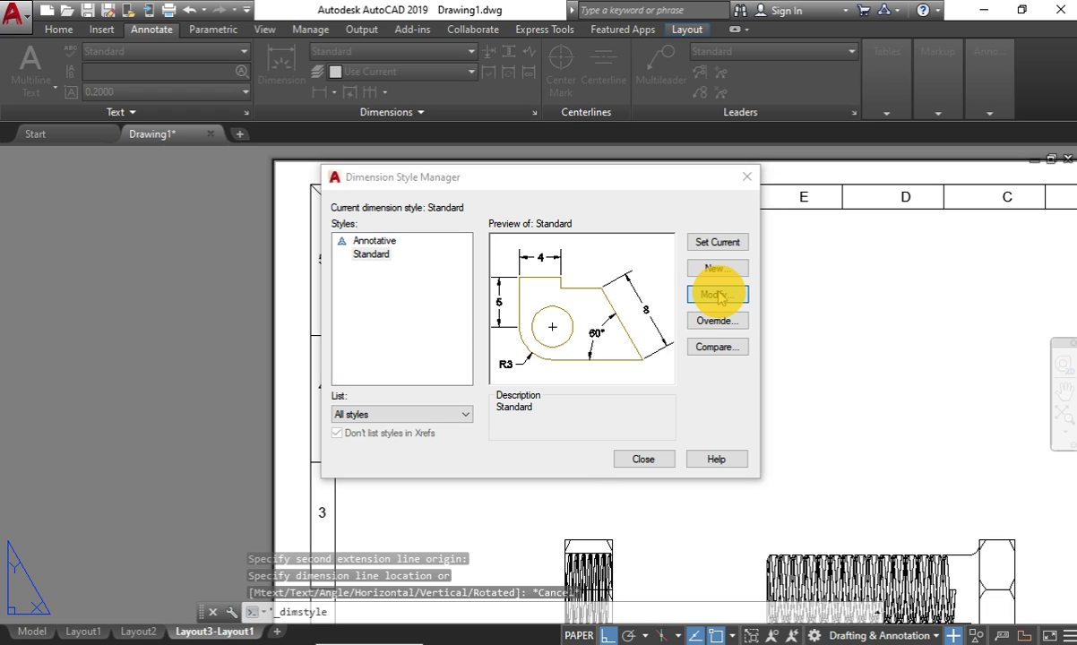
left_click(712, 183)
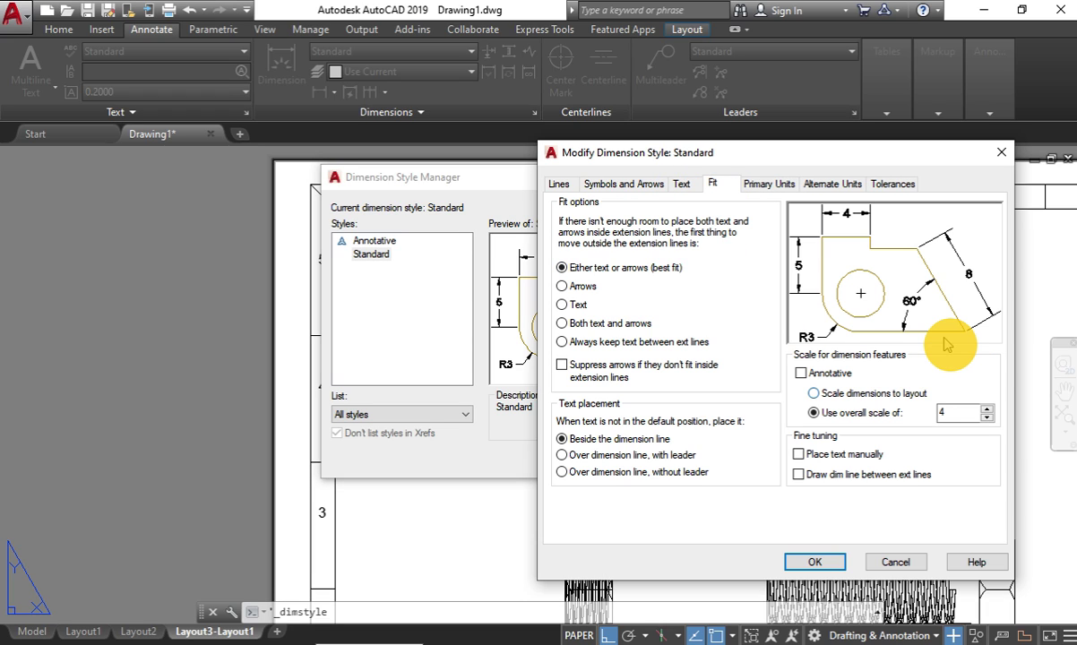
double_click(955, 413)
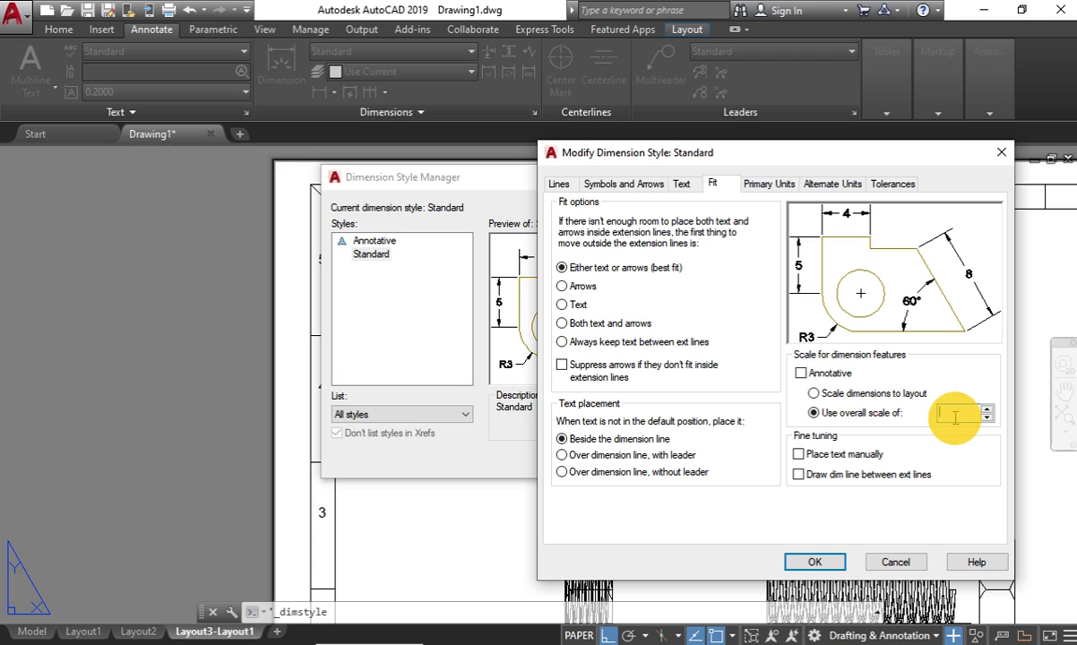
mouse_move(957, 413)
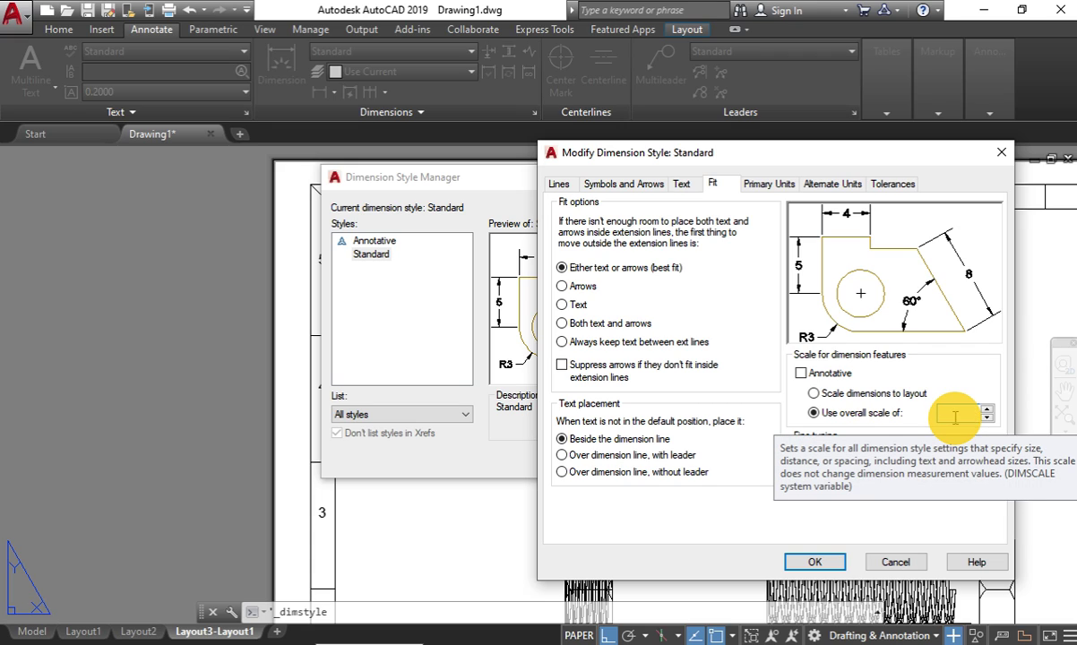
type("8")
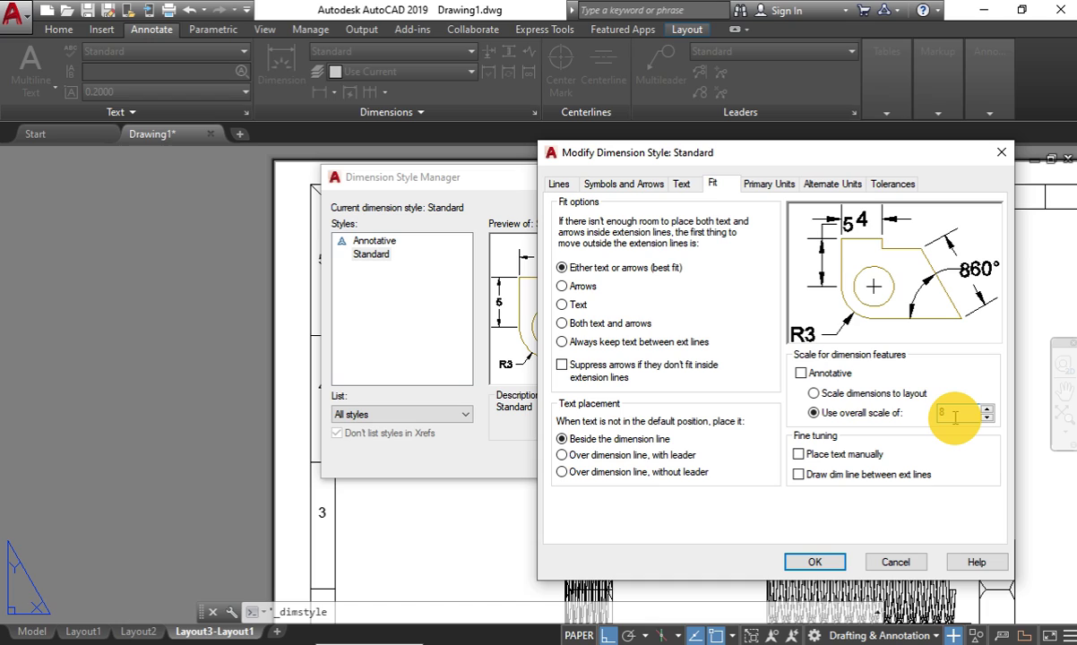
left_click(811, 561)
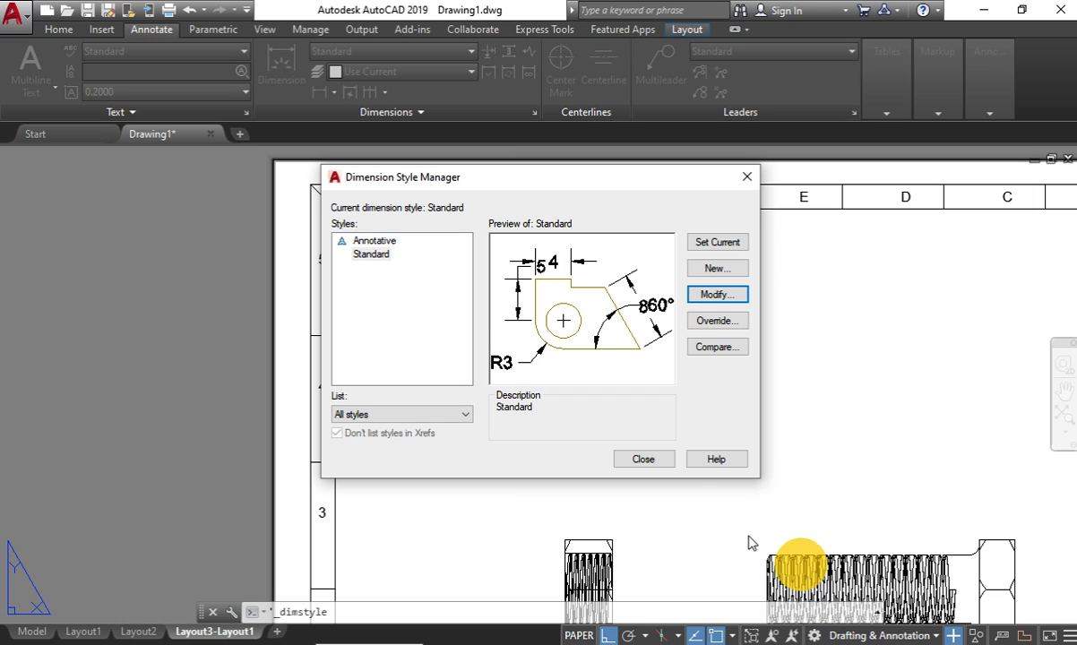
left_click(716, 242)
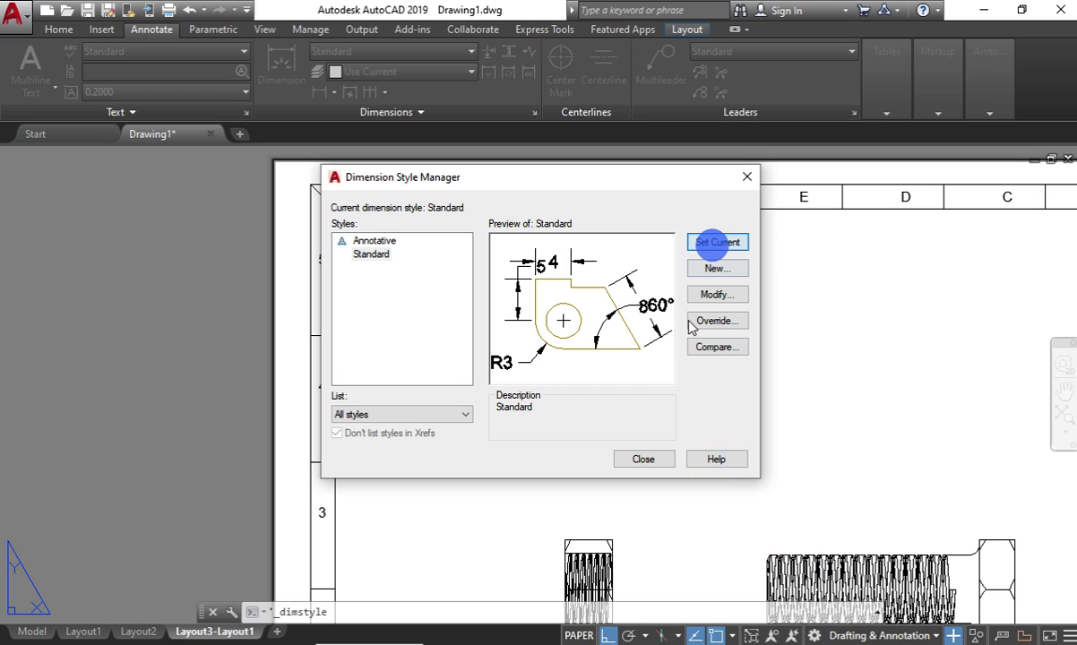
left_click(643, 462)
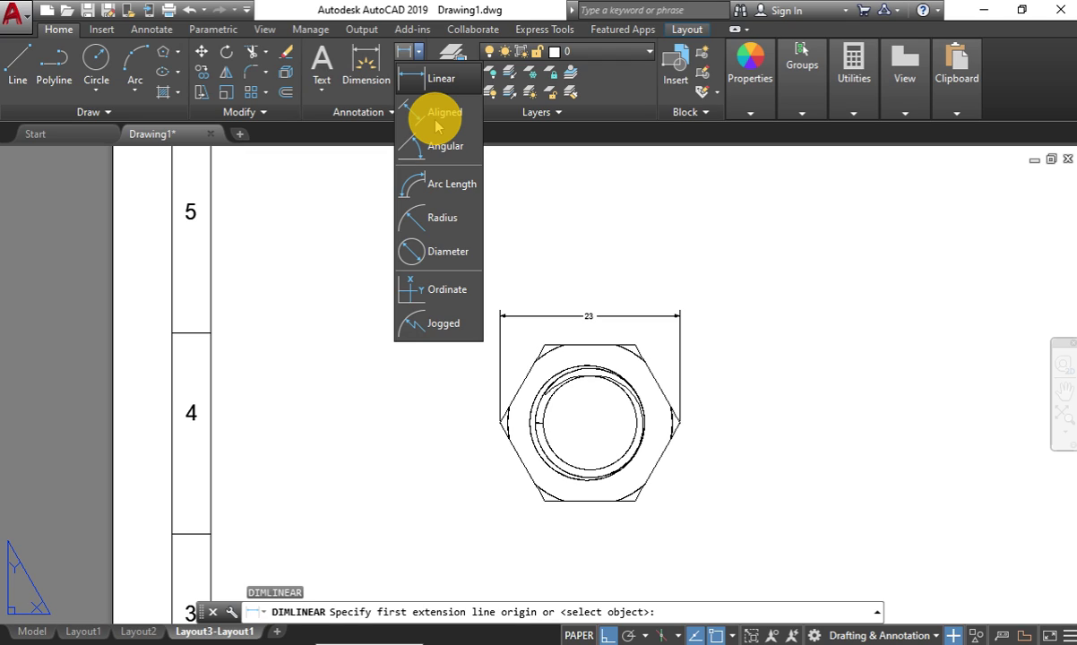
Add an aligned 20 dimension across the nut's flats and a linear 15 along its bottom.
left_click(437, 118)
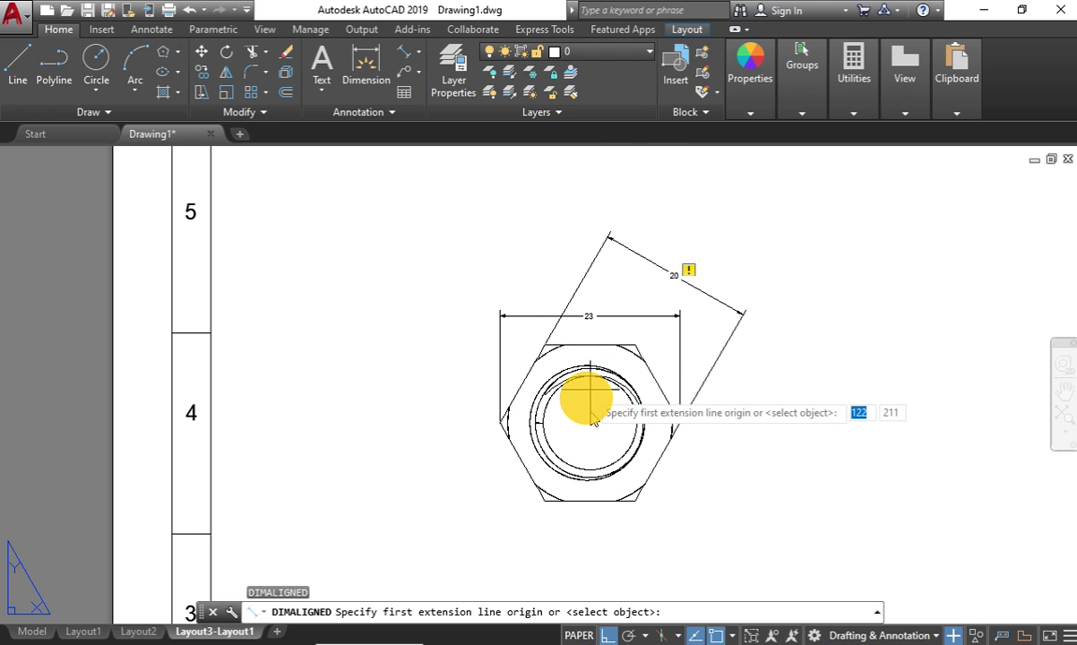
scroll(590, 399, "up", 2)
left_click(416, 52)
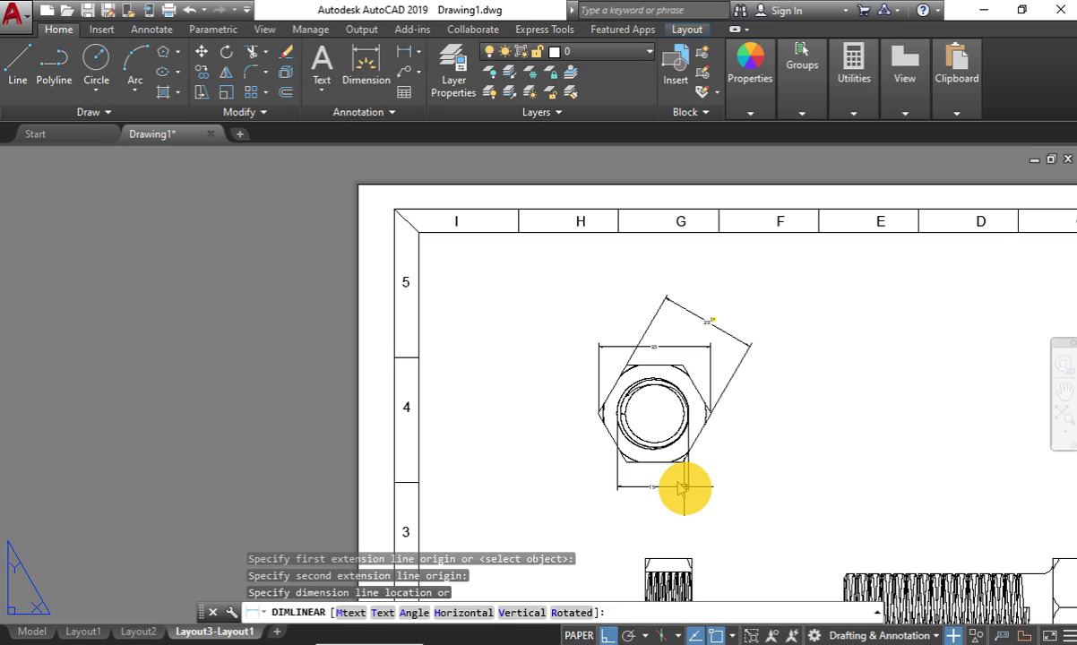
left_click(680, 485)
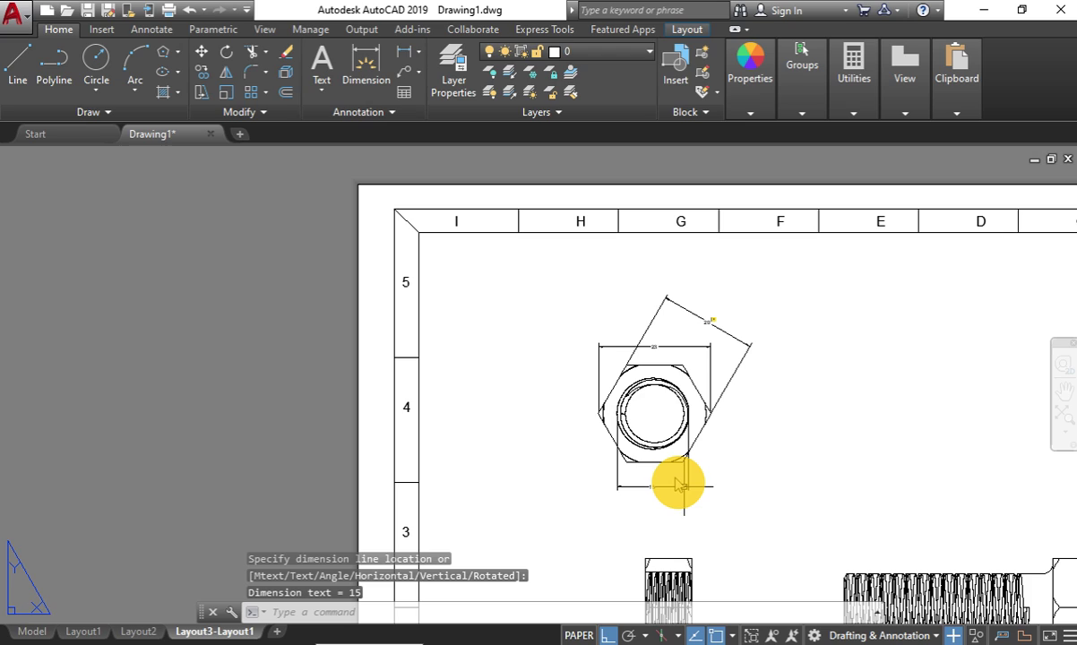
middle_click_drag(679, 484, 584, 269)
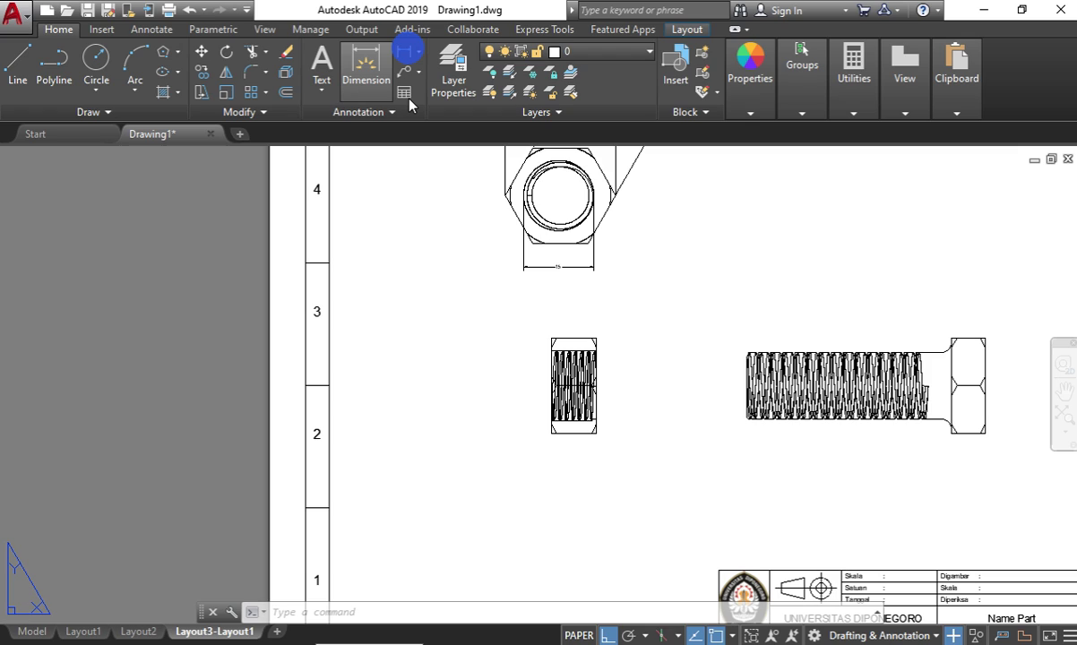
Dimension the bolt's hex head as 7 on the side view, cancelling the extra dimension.
left_click(710, 325)
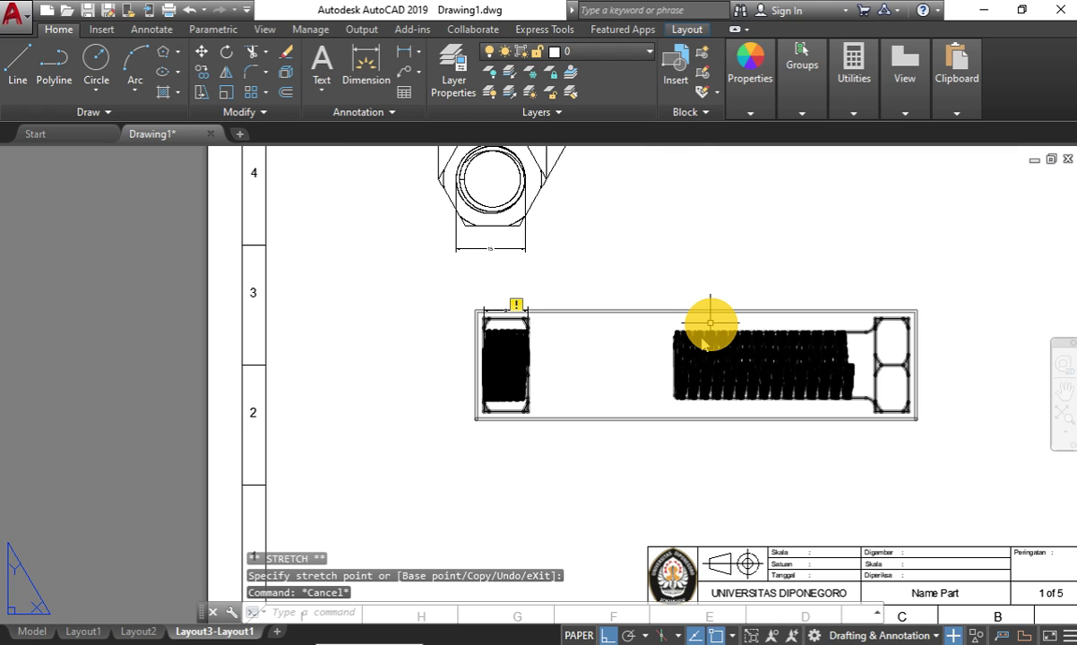
scroll(709, 322, "up", 4)
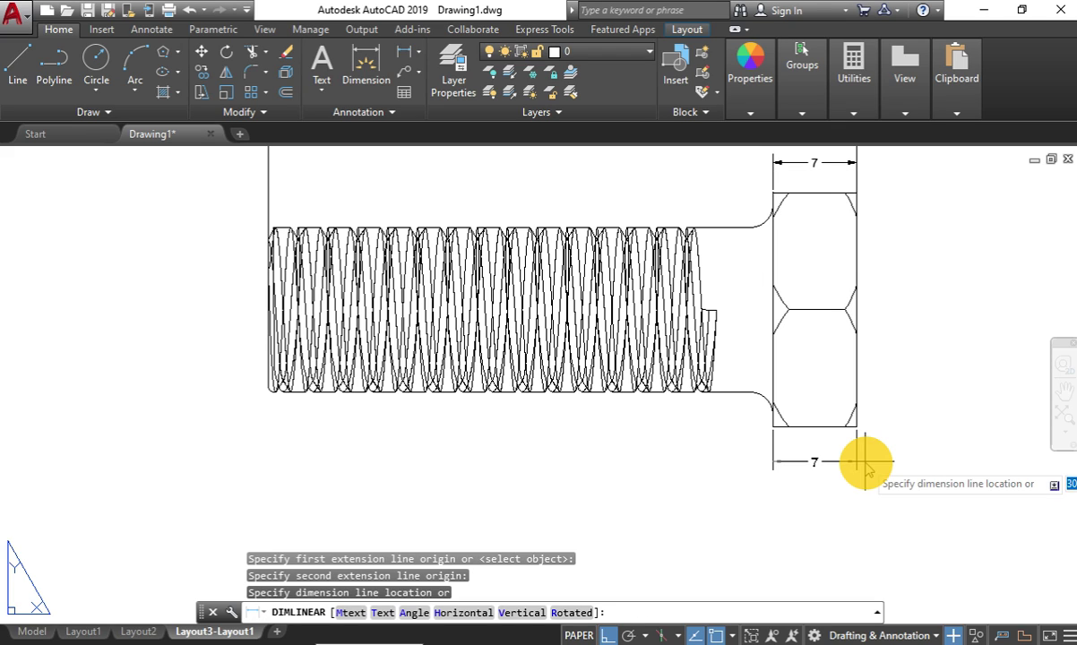
key("Escape")
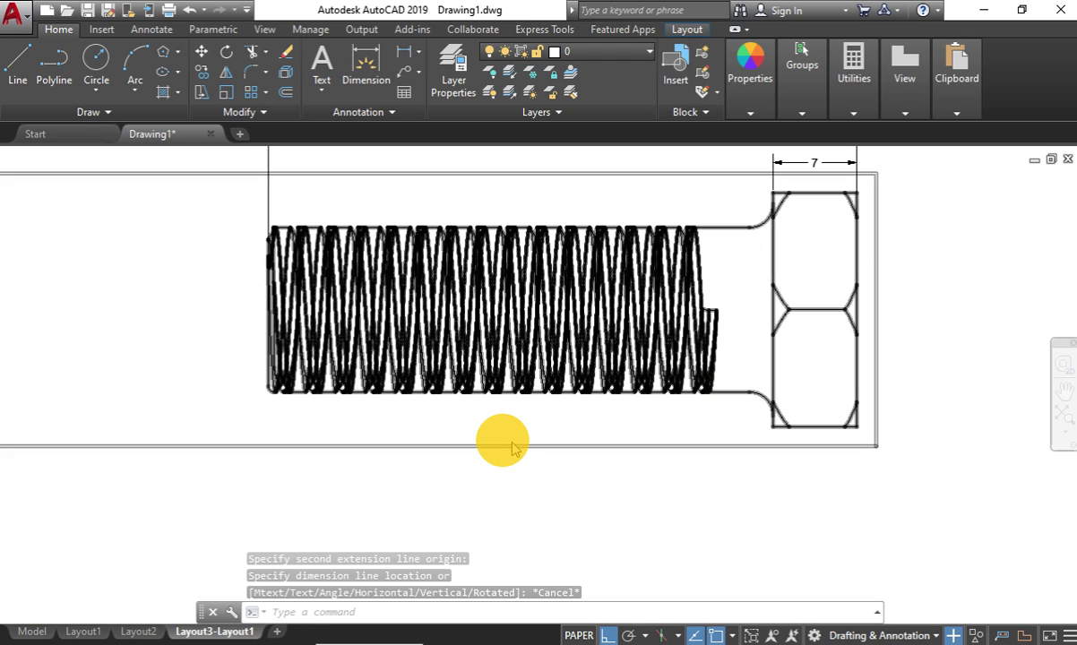
Add R2 radius dimensions to the upper and lower fillets beneath the bolt head.
left_click(424, 54)
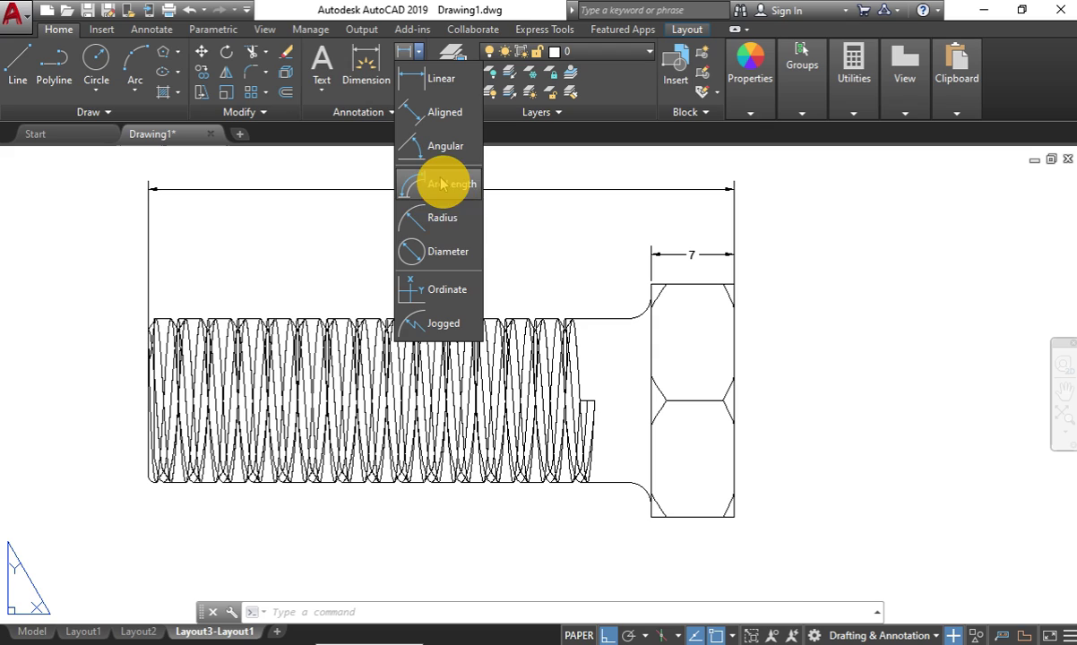
left_click(442, 217)
scroll(627, 309, "up", 2)
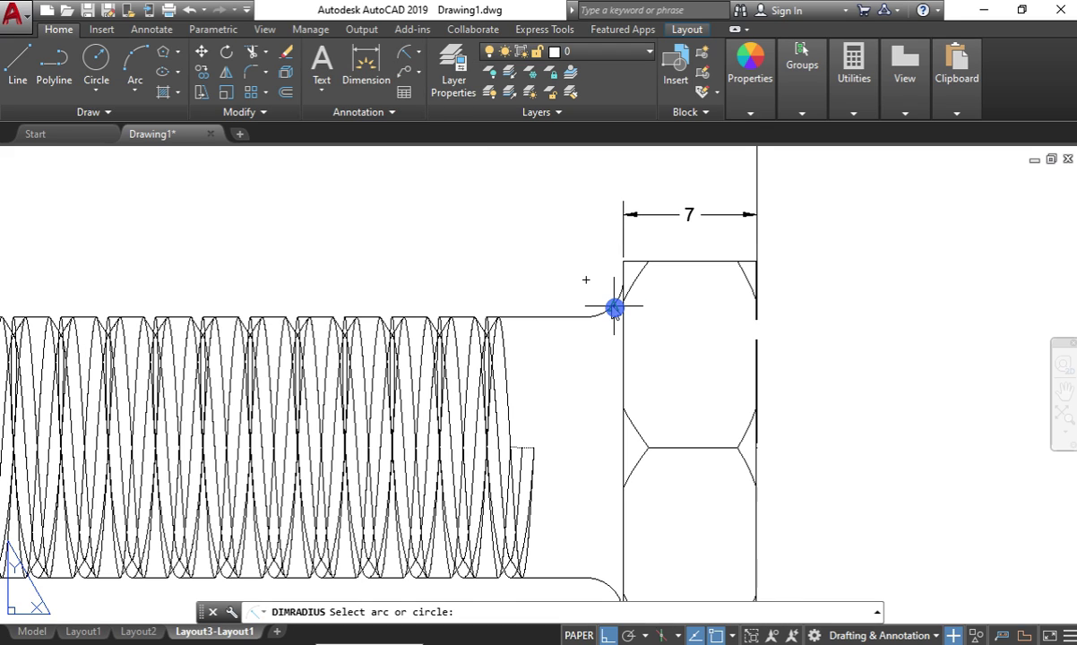
left_click(614, 308)
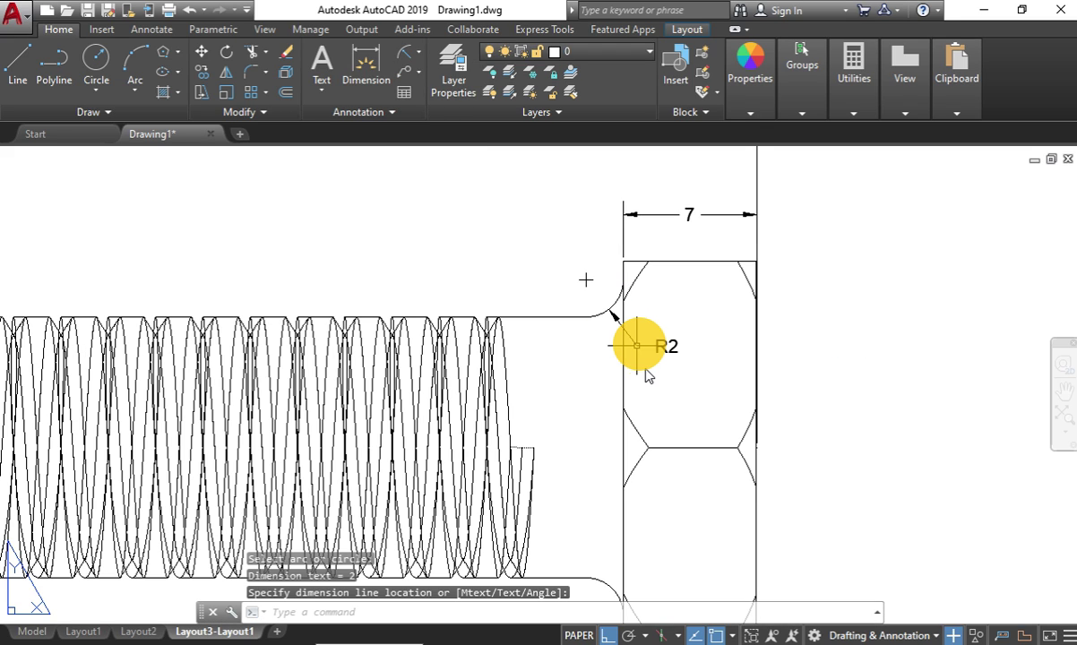
left_click(631, 347)
scroll(604, 301, "down", 2)
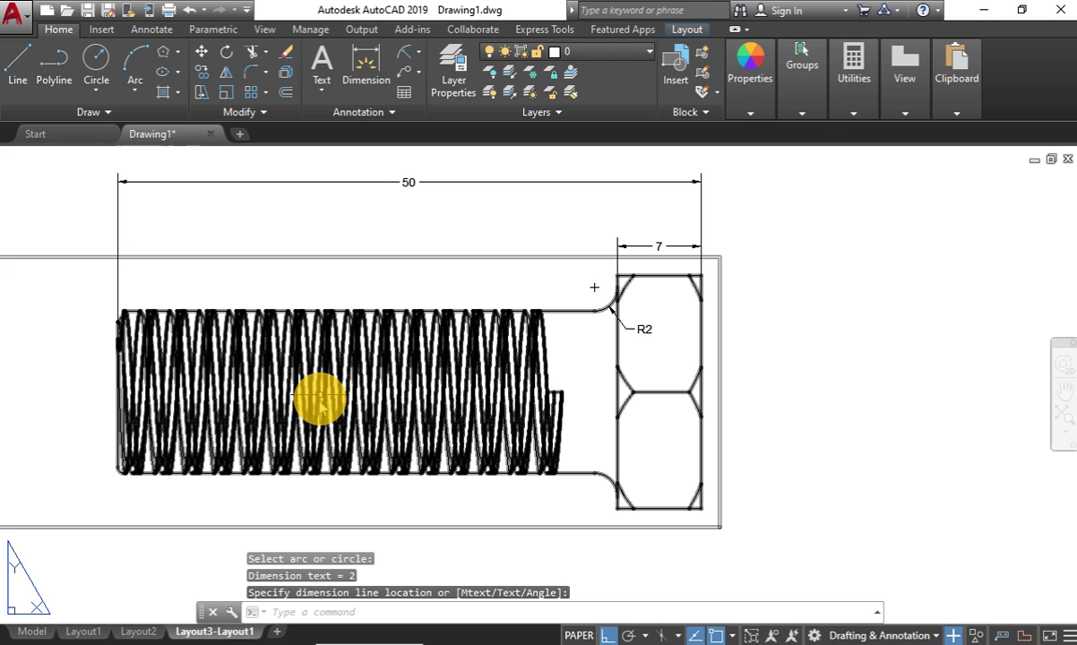
key("Return")
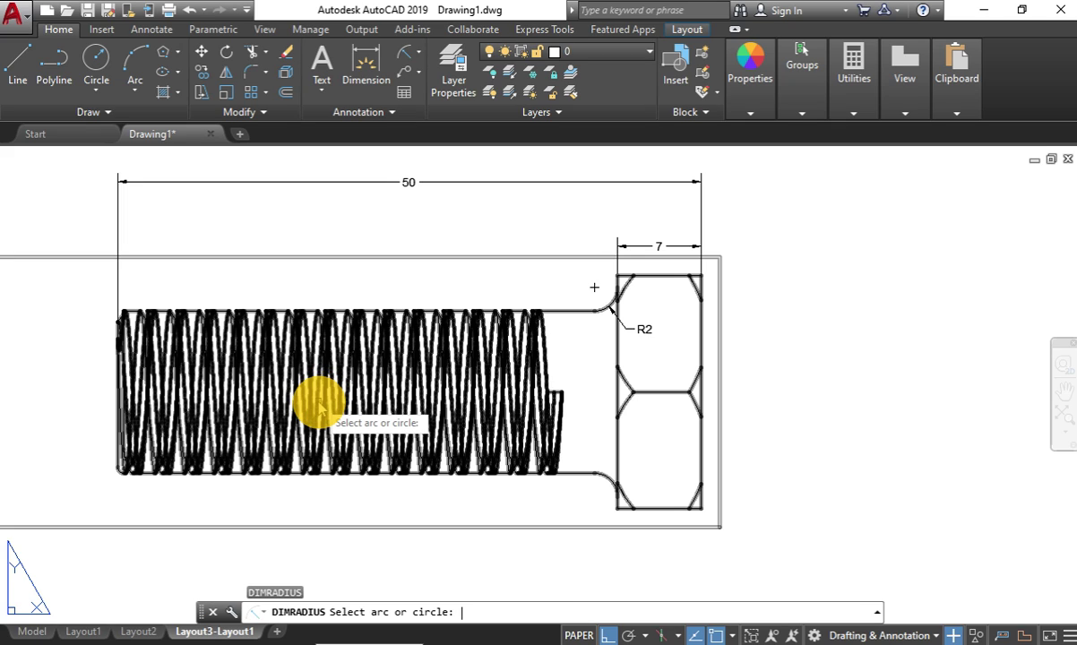
left_click(605, 477)
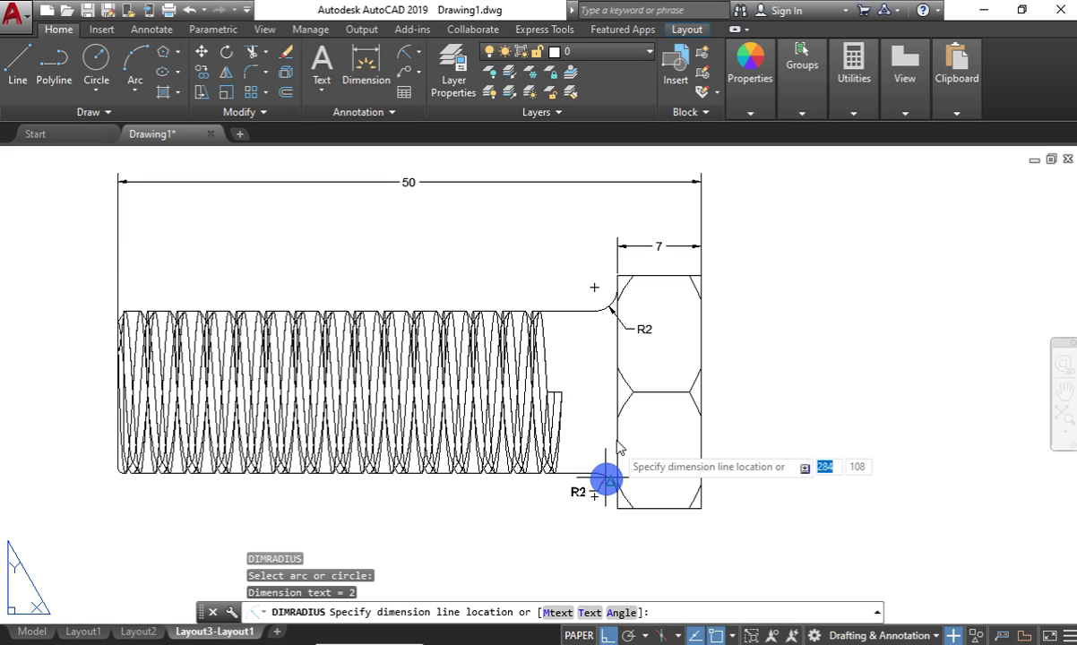
left_click(632, 451)
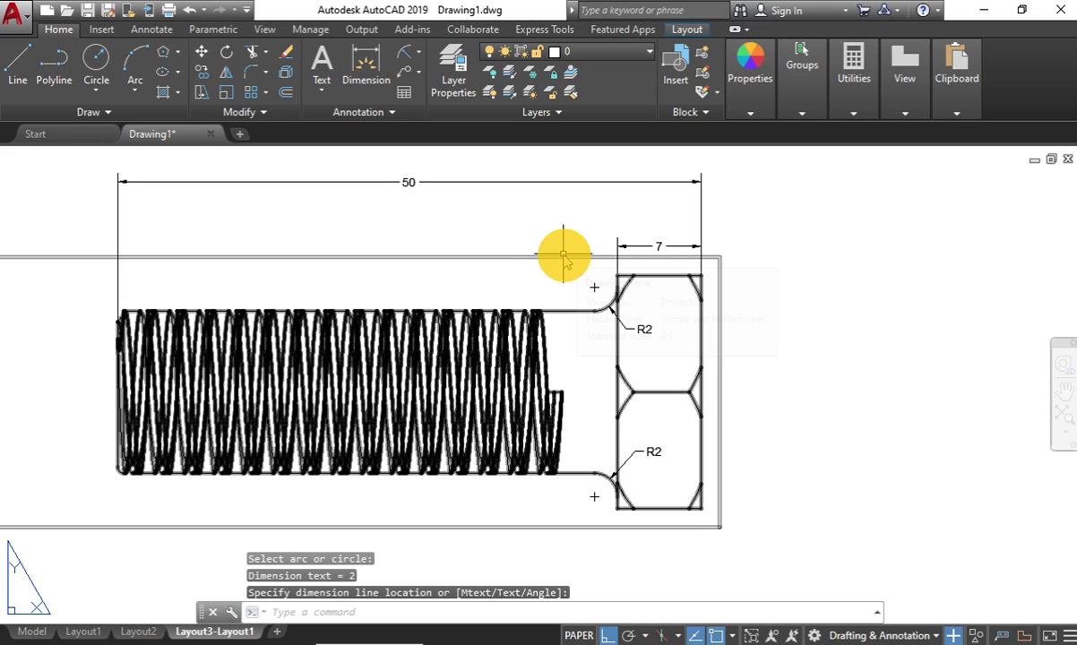
scroll(678, 405, "down", 4)
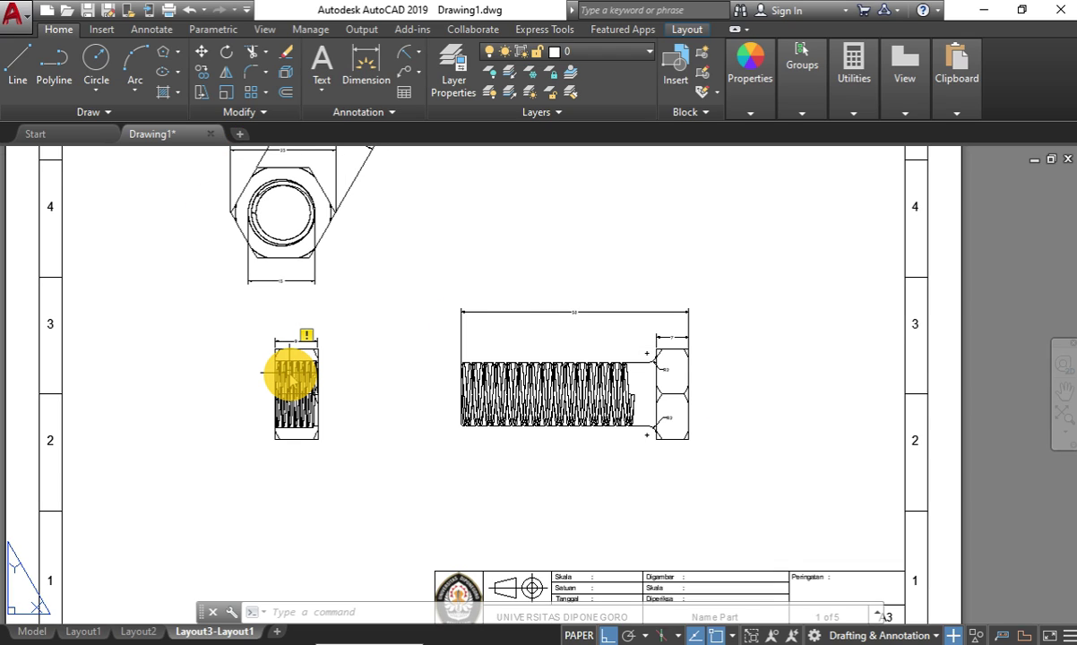
Add the line work at the thread end beside the bolt head, undoing two misplaced segments.
scroll(290, 376, "up", 5)
left_click(417, 54)
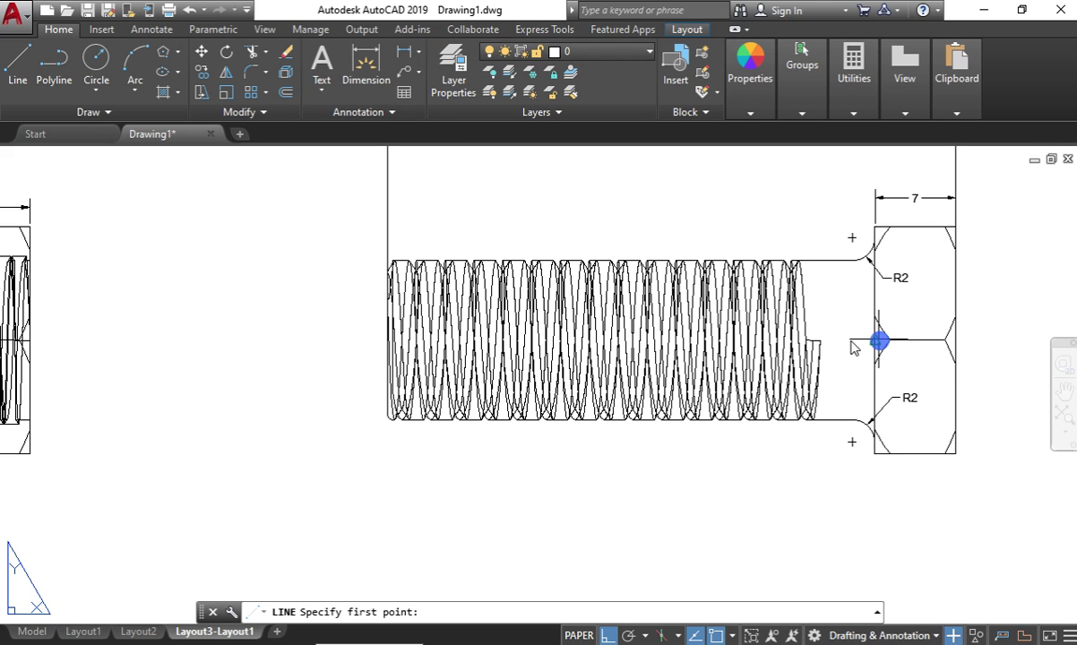
left_click(877, 340)
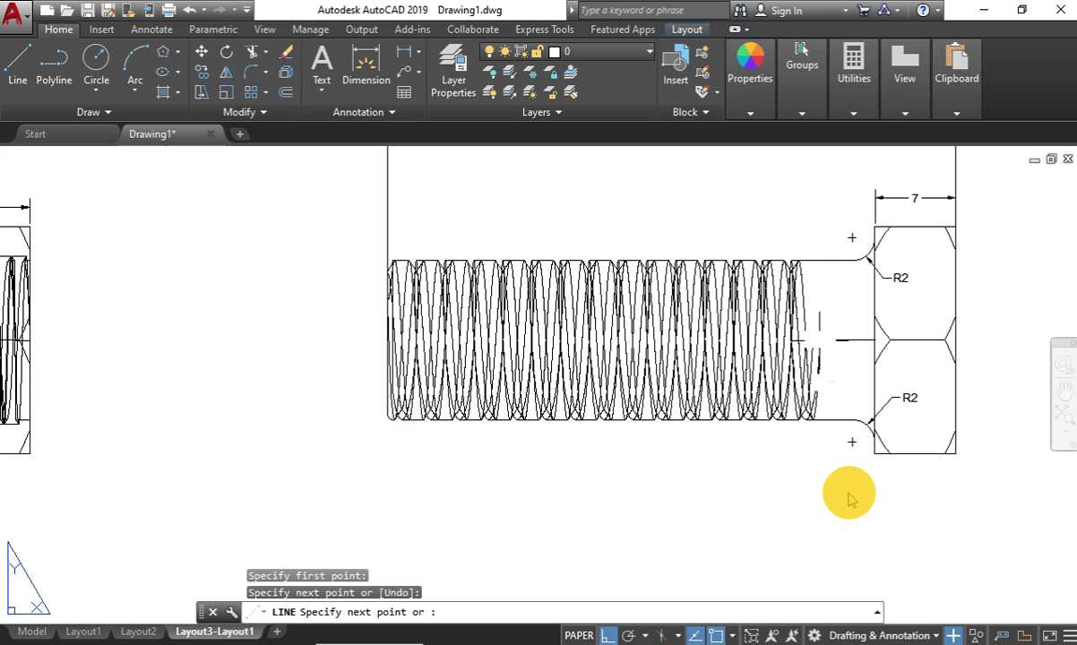
left_click(851, 500)
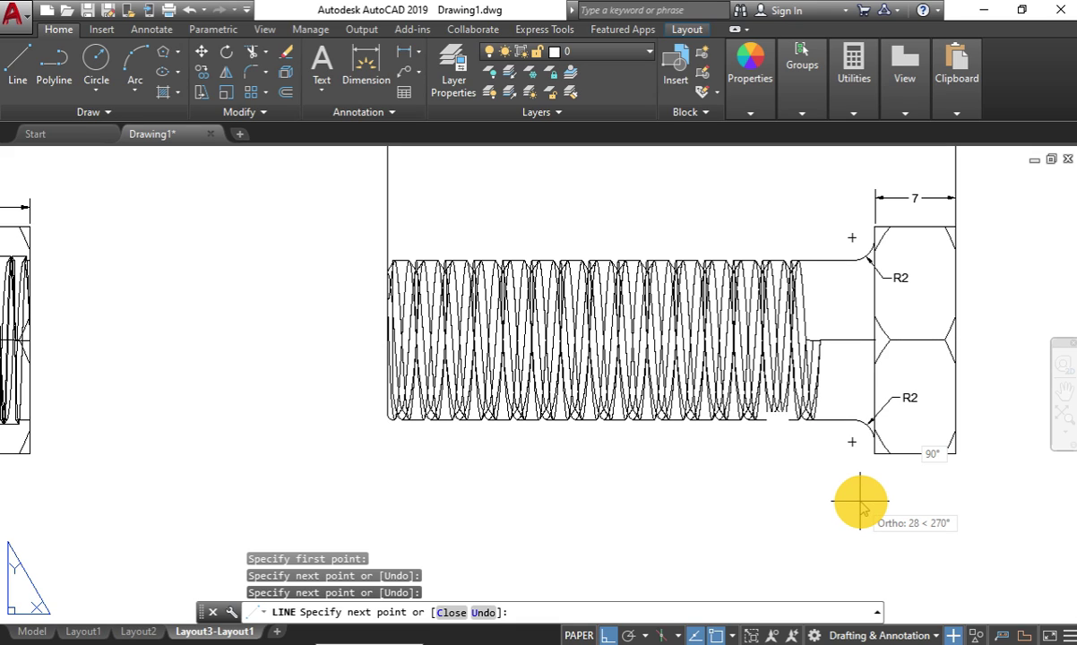
key("ctrl+z")
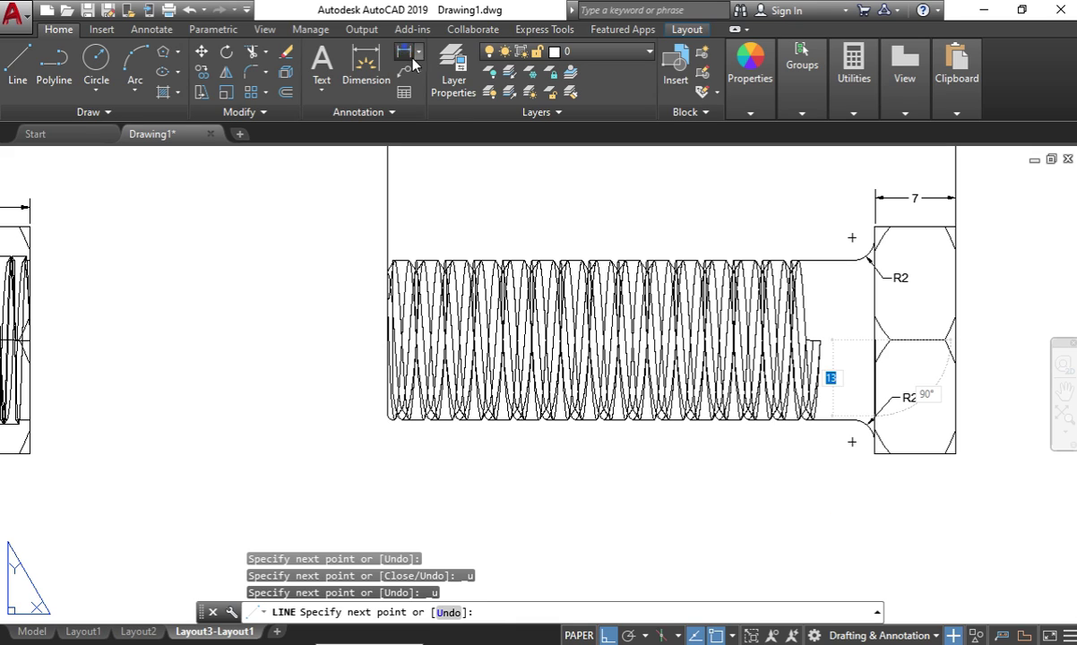
key("ctrl+z")
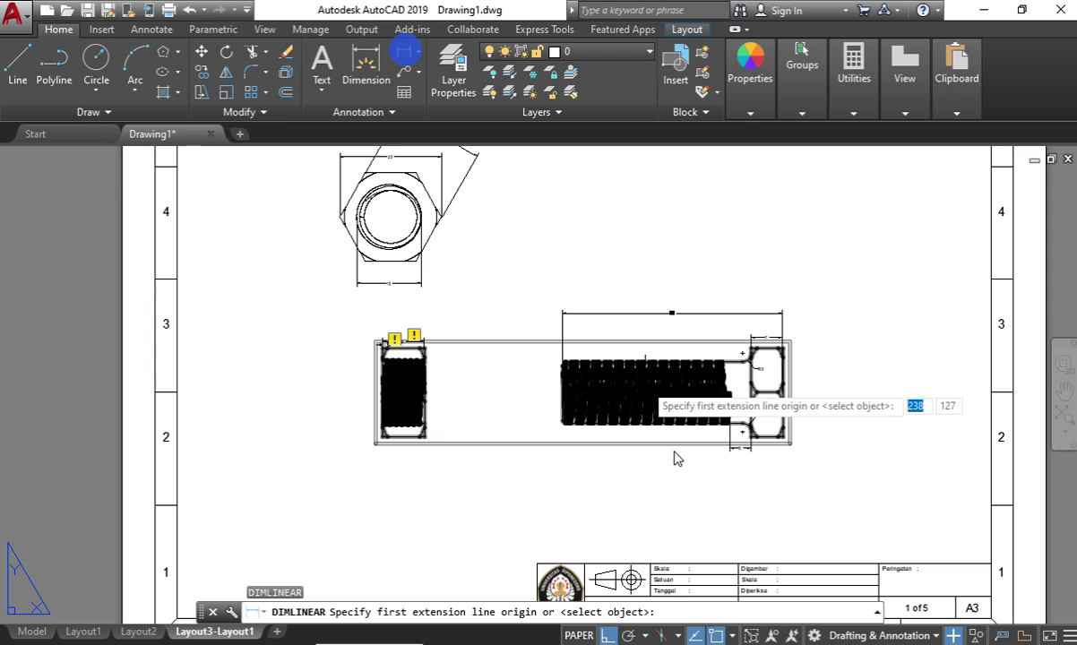
Place the 14 diameter dimension across the bolt, then zoom out to the full A3 sheet.
scroll(650, 448, "up", 4)
left_click(439, 385)
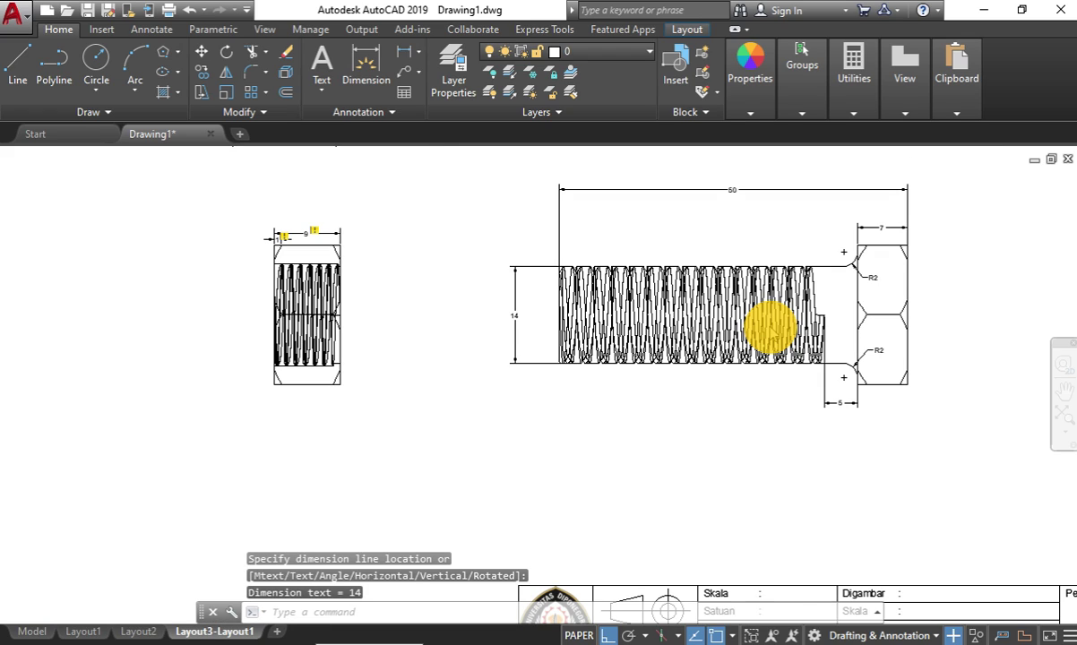
middle_click_drag(342, 301, 500, 308)
scroll(457, 269, "up", 2)
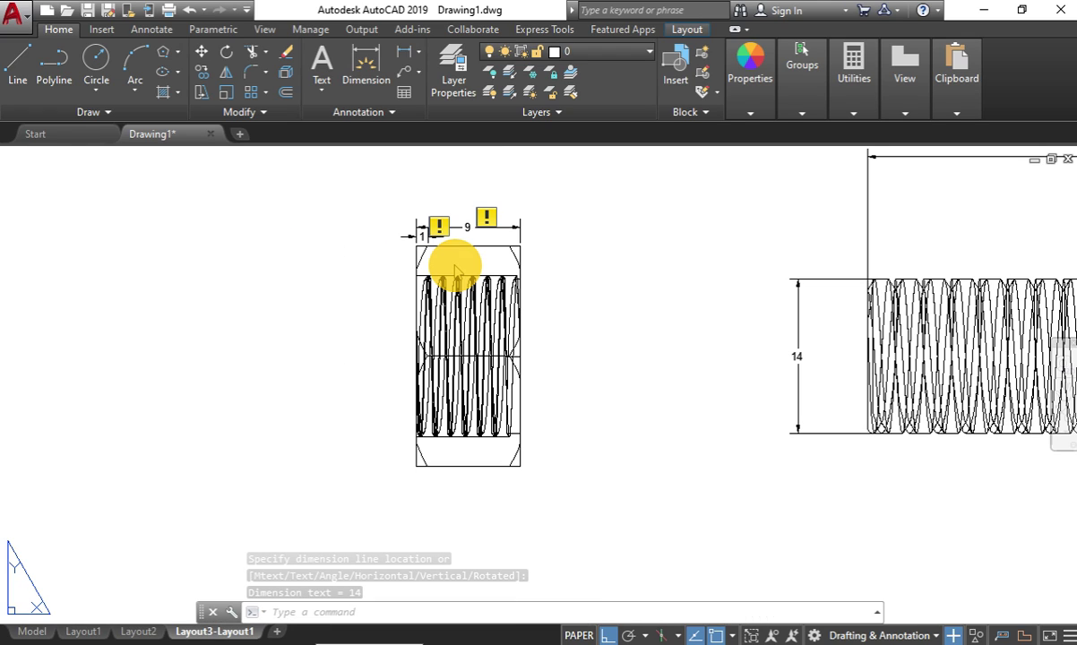
scroll(456, 270, "down", 4)
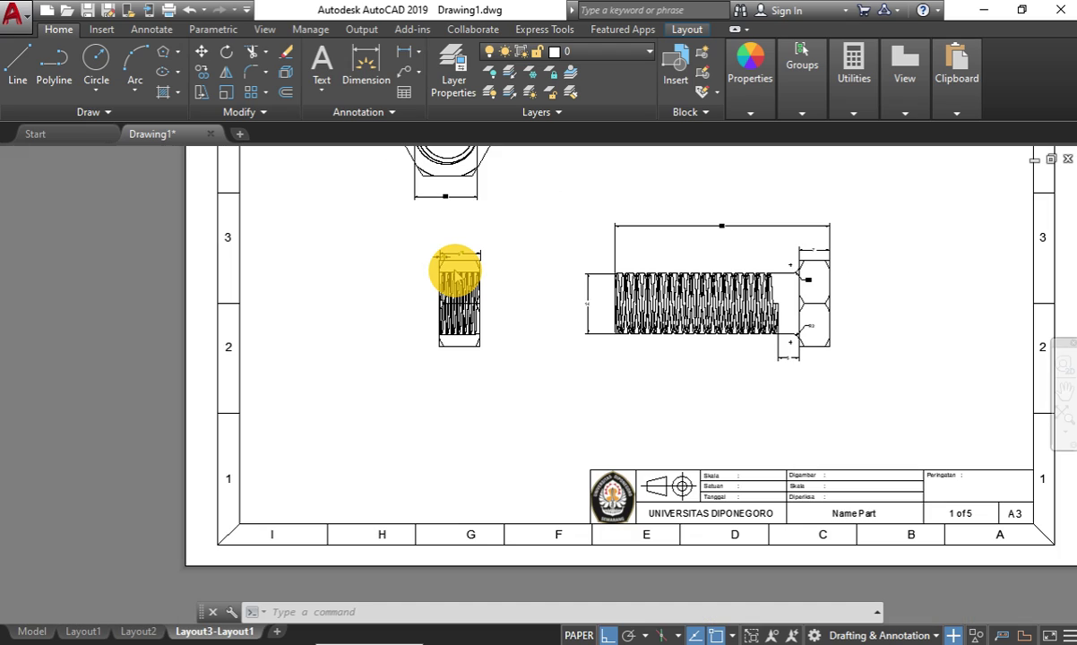
scroll(457, 271, "down", 2)
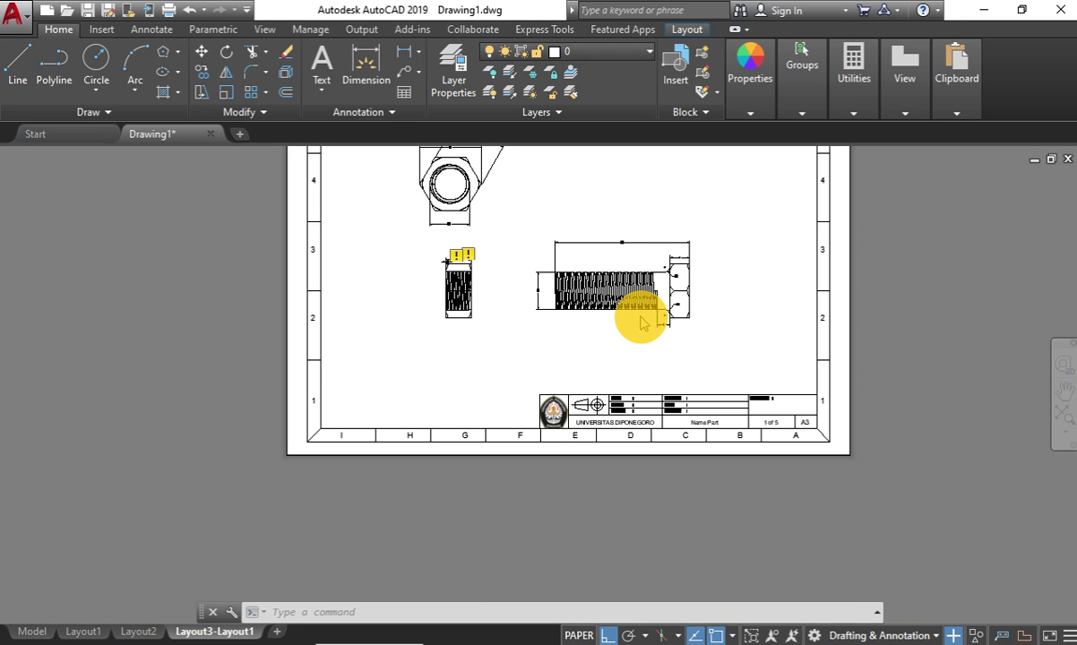
scroll(641, 323, "down", 2)
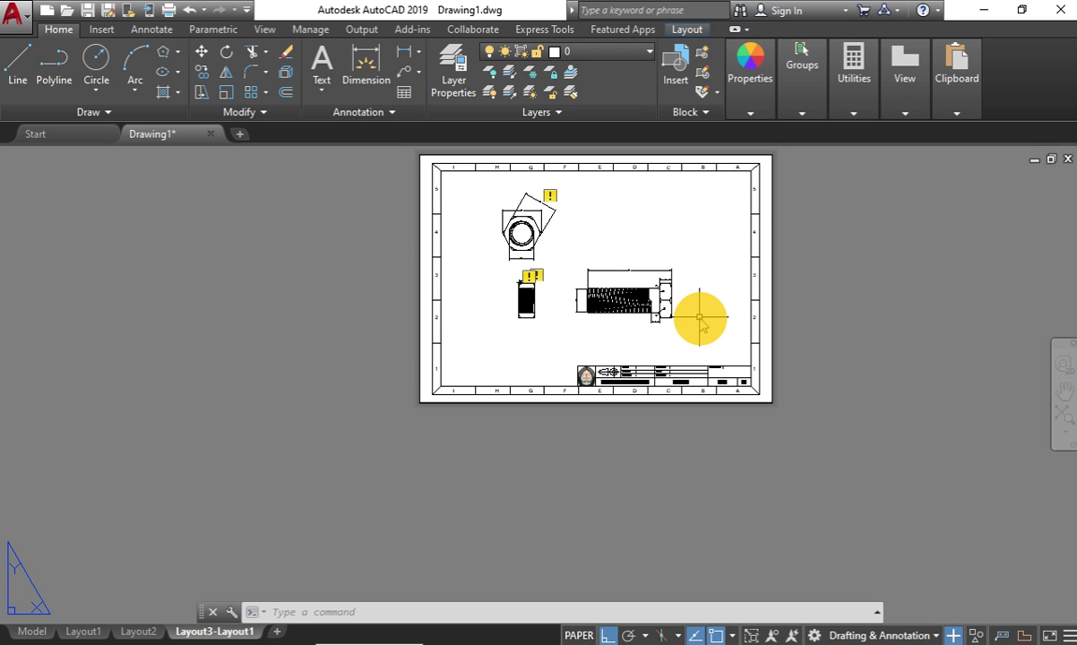
Set the title block's Skala entry to 2 : 1.
scroll(686, 380, "up", 4)
scroll(638, 385, "up", 2)
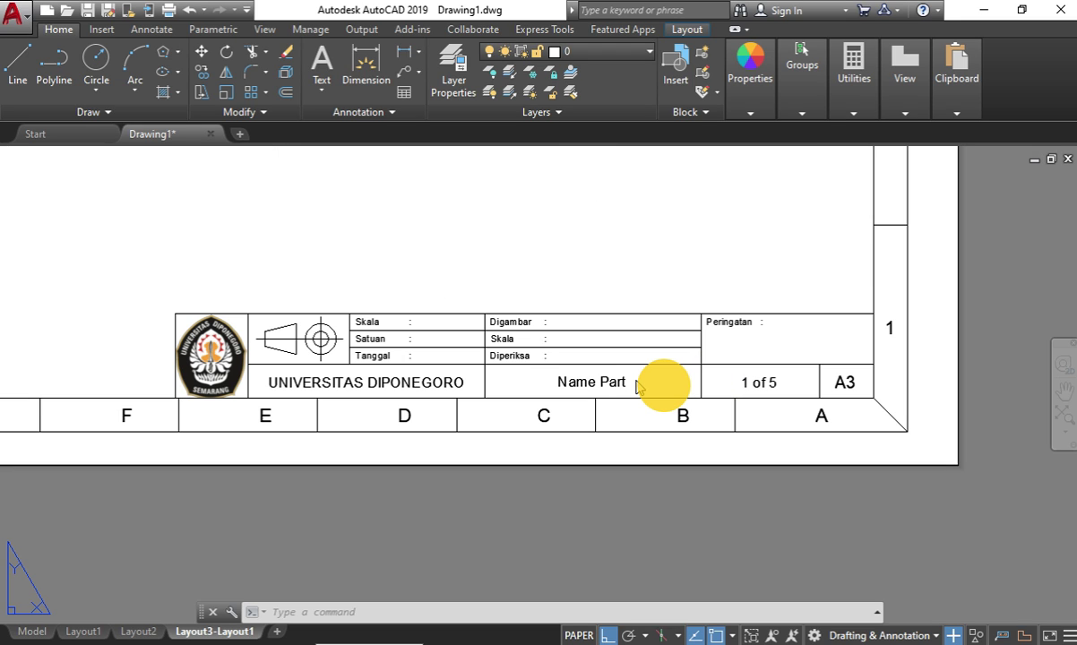
left_click(367, 325)
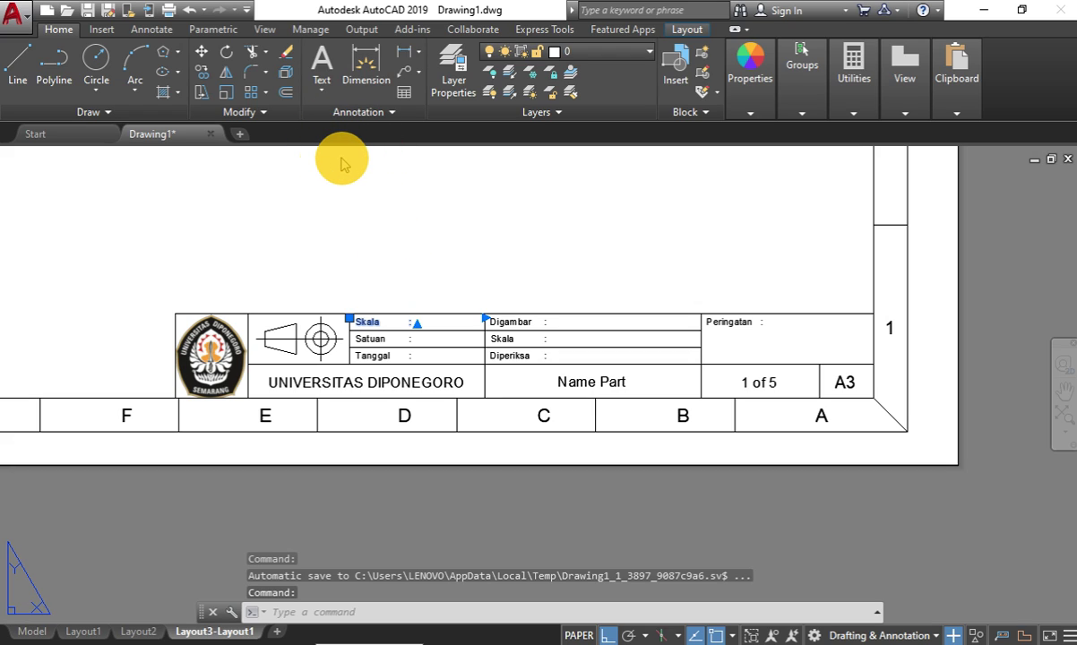
key("Return")
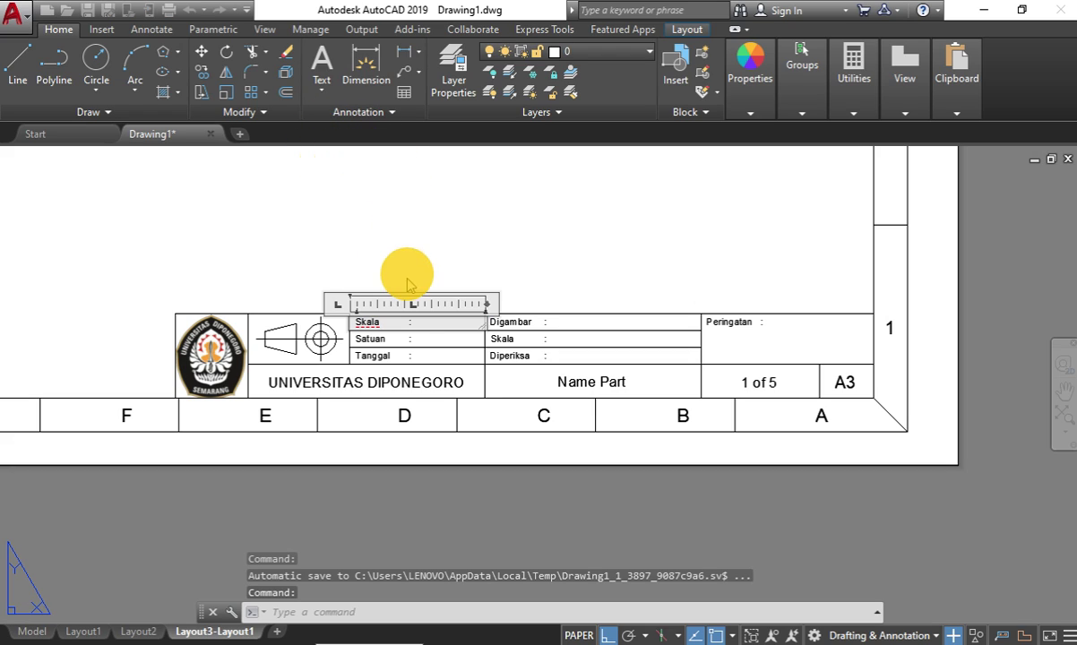
key("ctrl+z")
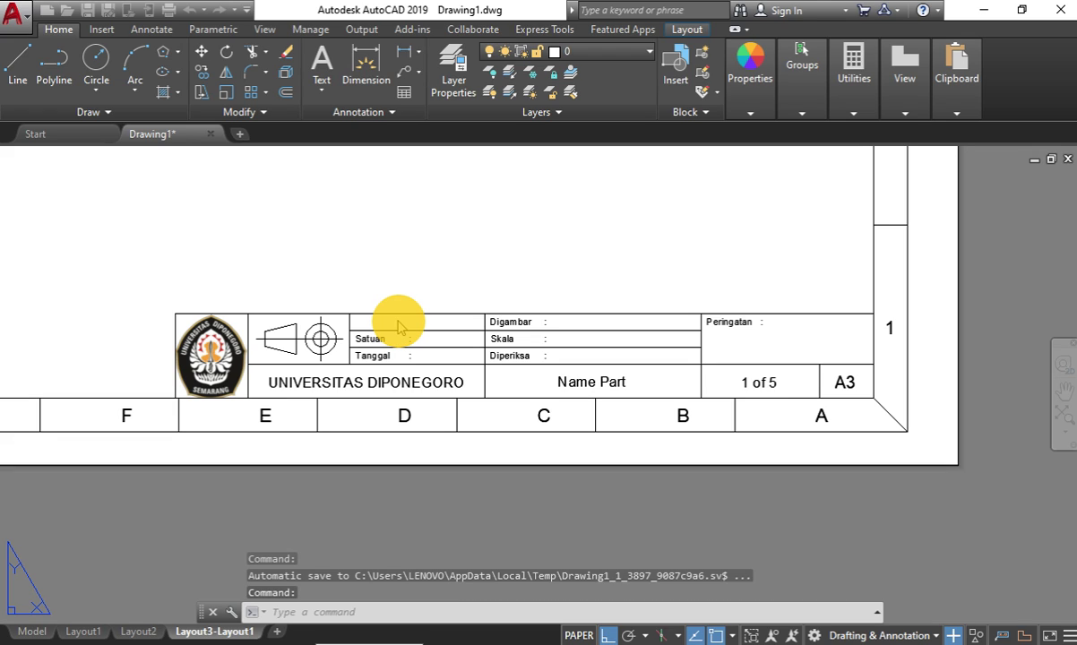
double_click(399, 324)
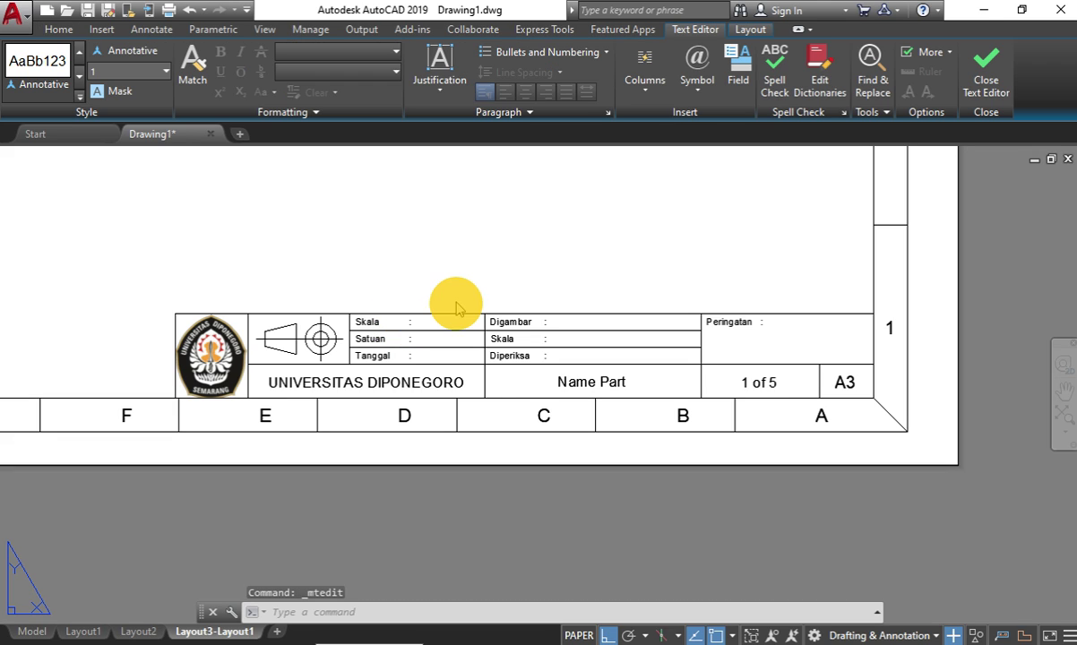
left_click(427, 235)
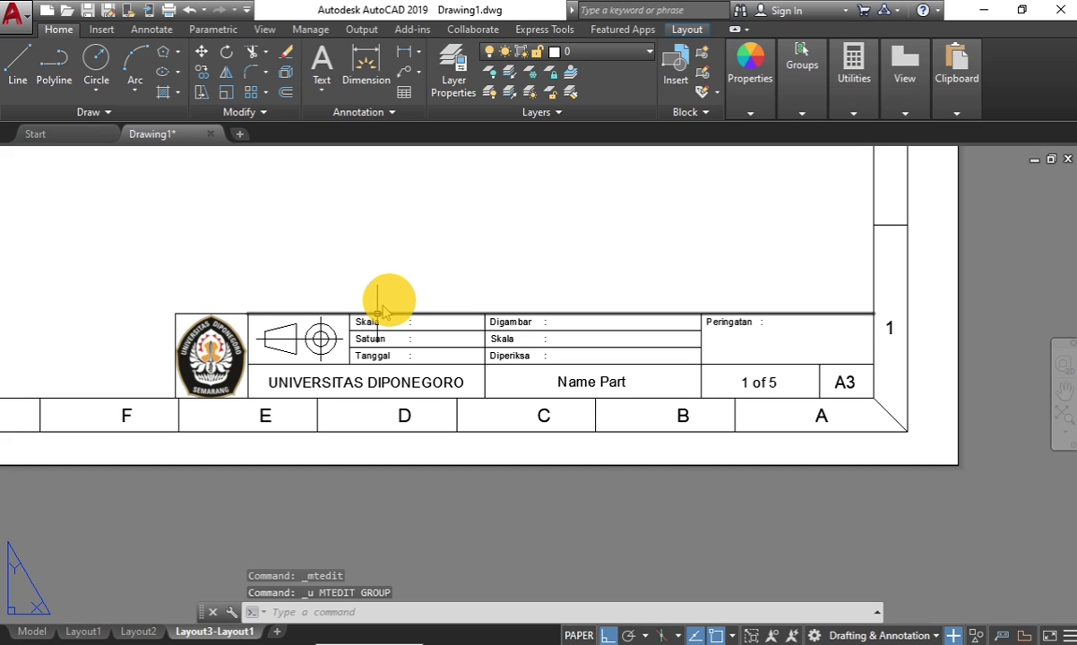
left_click(404, 322)
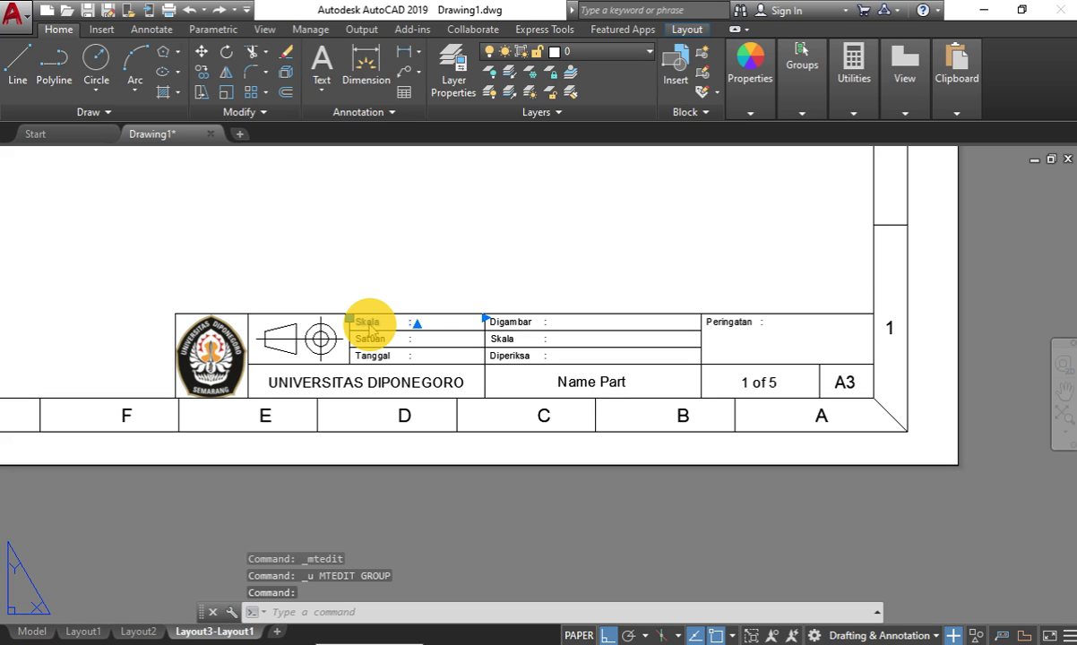
double_click(425, 325)
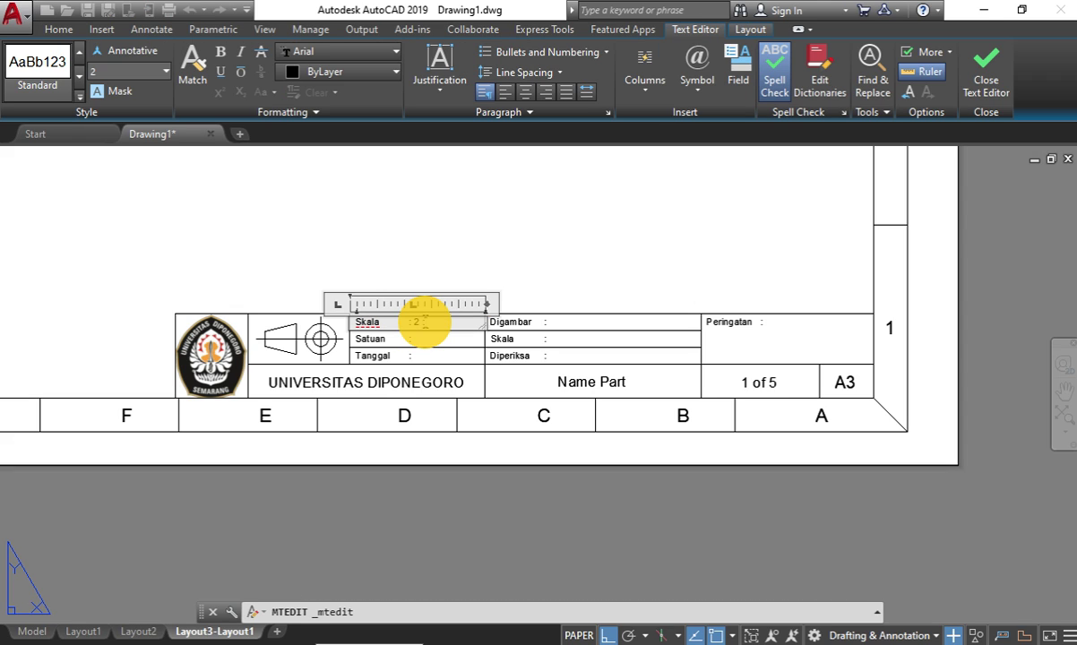
type(" : 1")
left_click(569, 251)
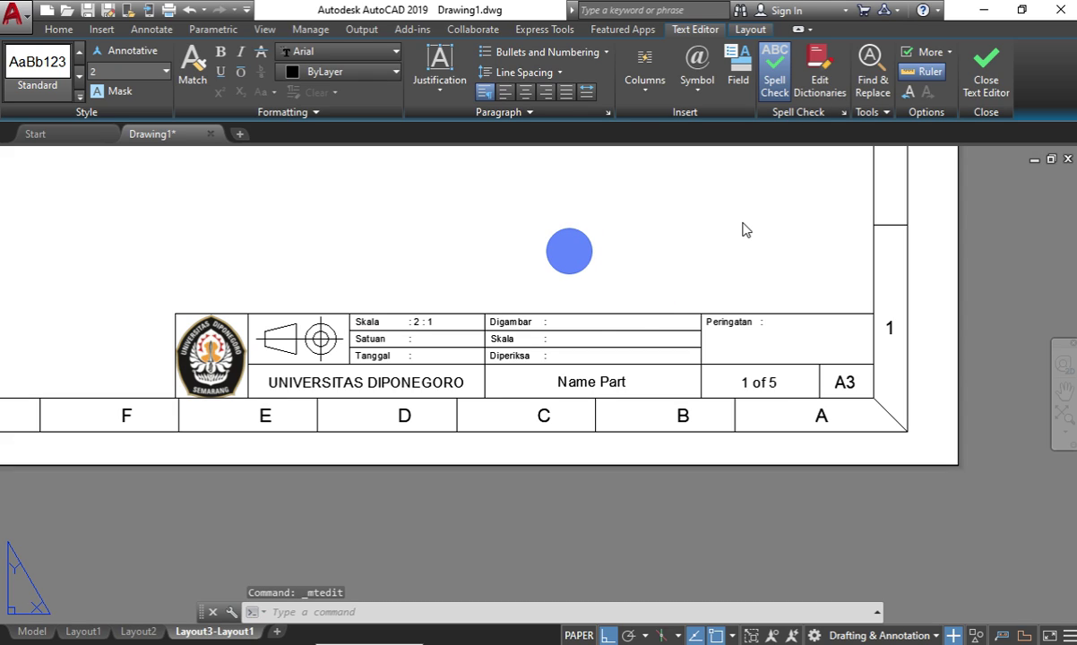
Enter Milimeter as the Satuan value.
left_click(367, 340)
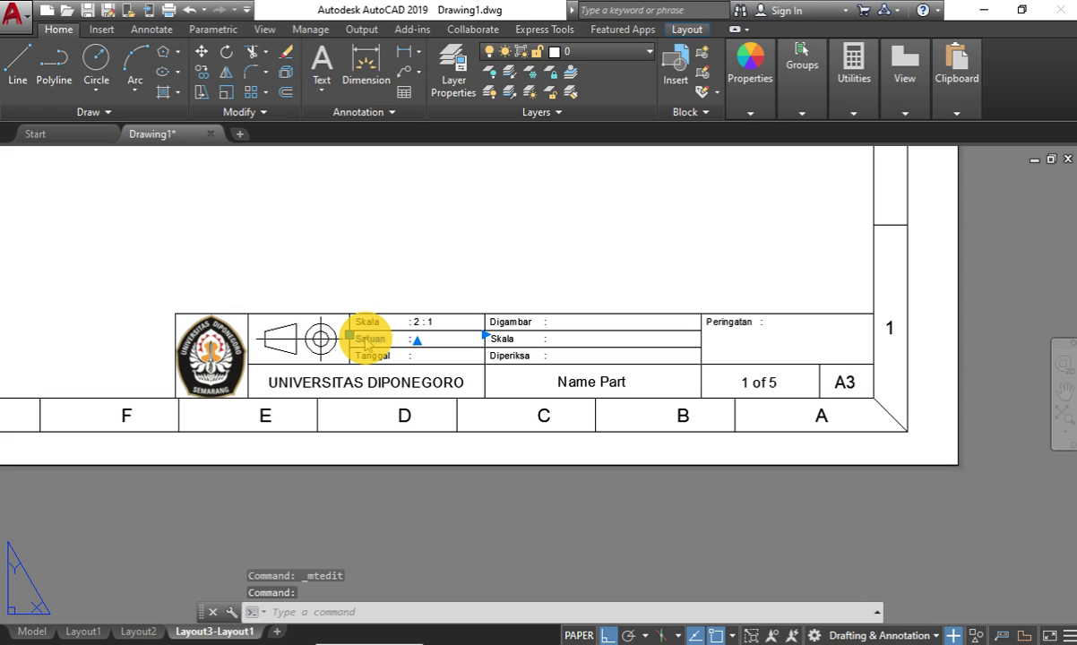
double_click(367, 340)
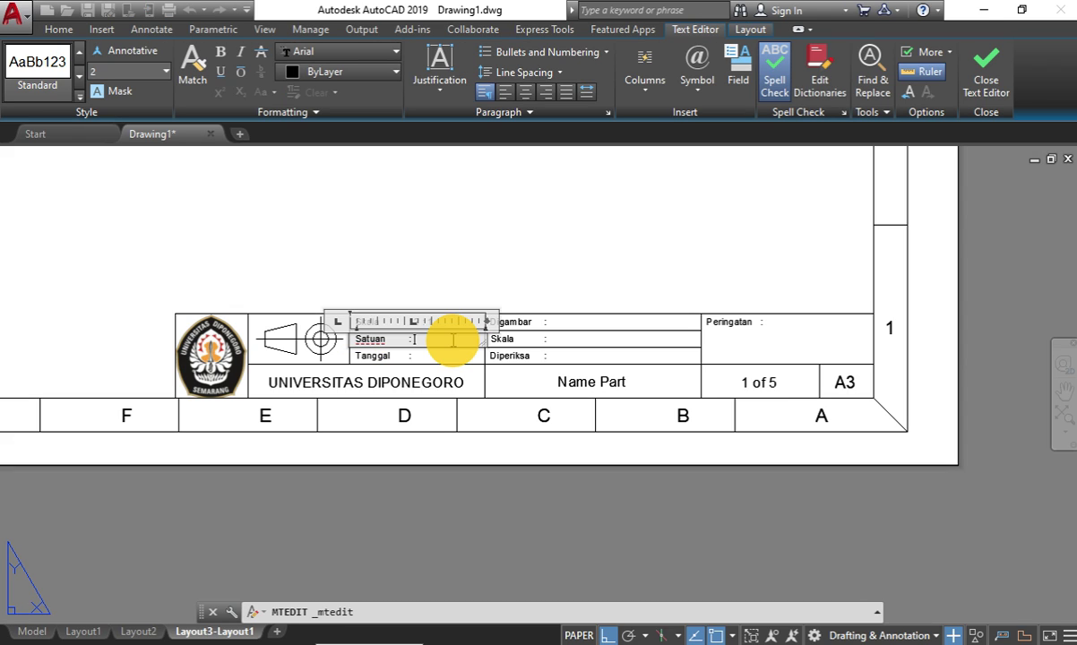
type("M")
type("il")
type("imeter")
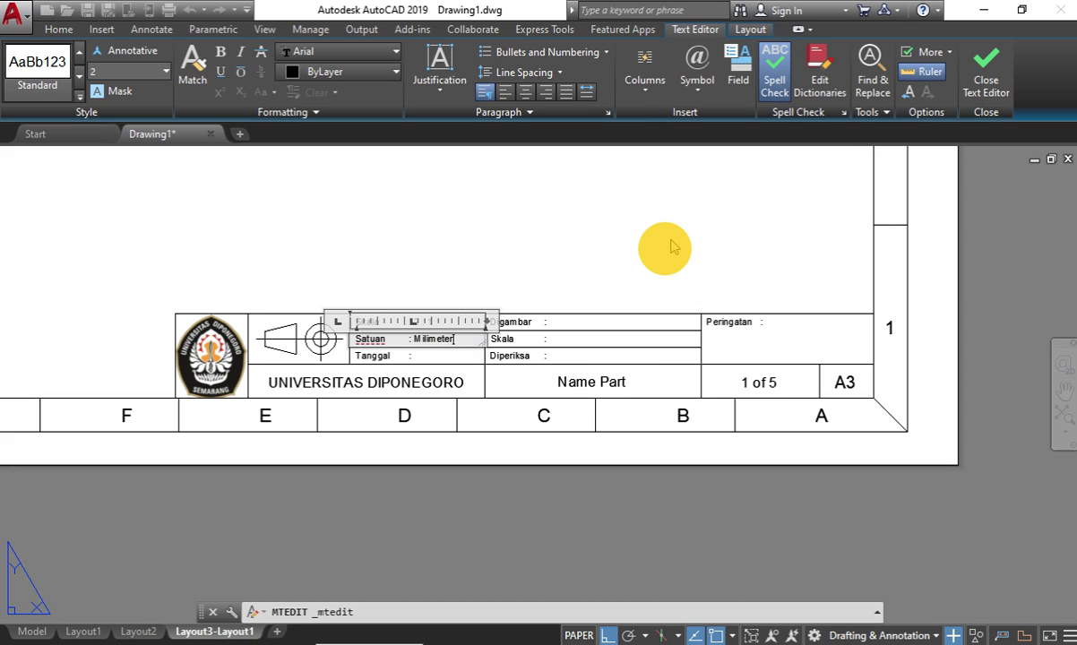
left_click(674, 247)
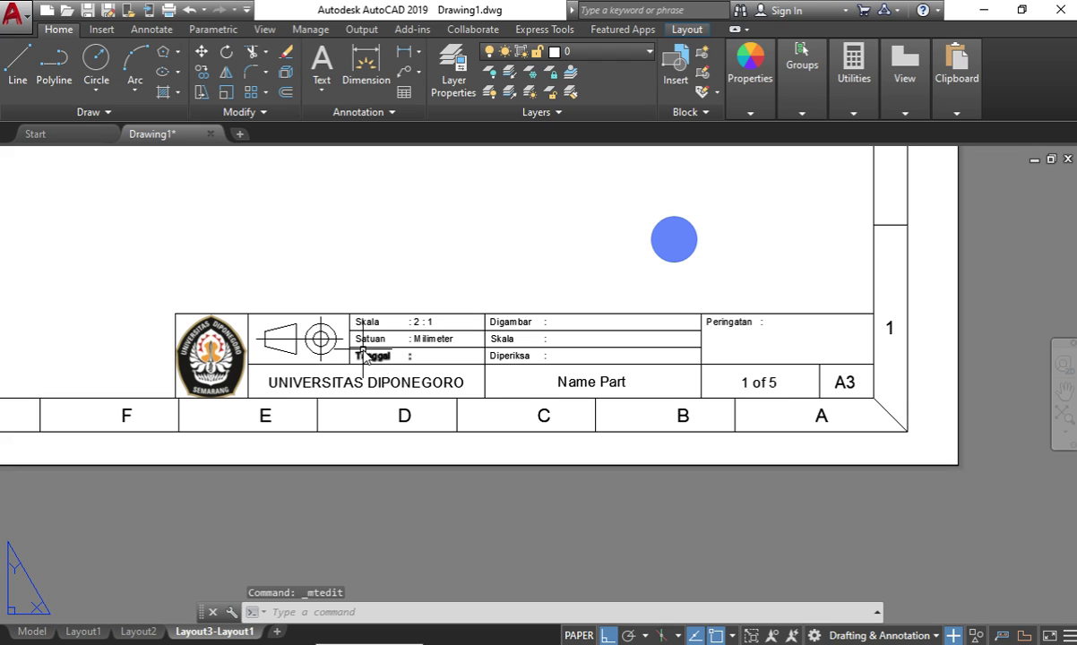
Fill the Tanggal entry with the date format mm/dd/yyyy.
double_click(362, 356)
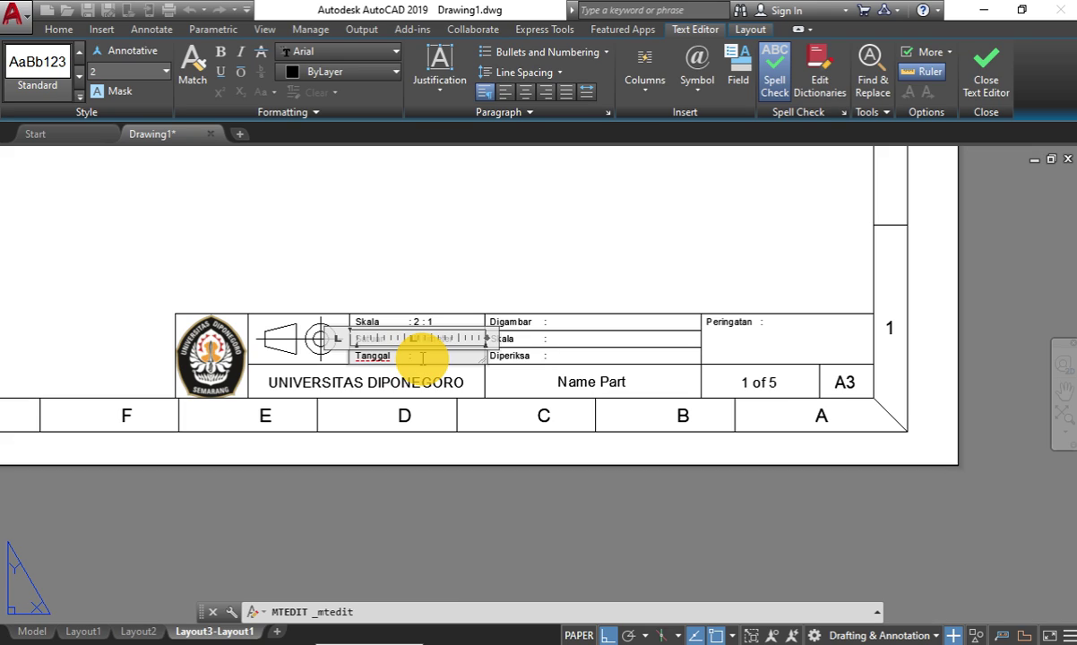
left_click(419, 356)
type("m")
type("m/")
type("dd")
type("/")
type("yyyy")
left_click(566, 330)
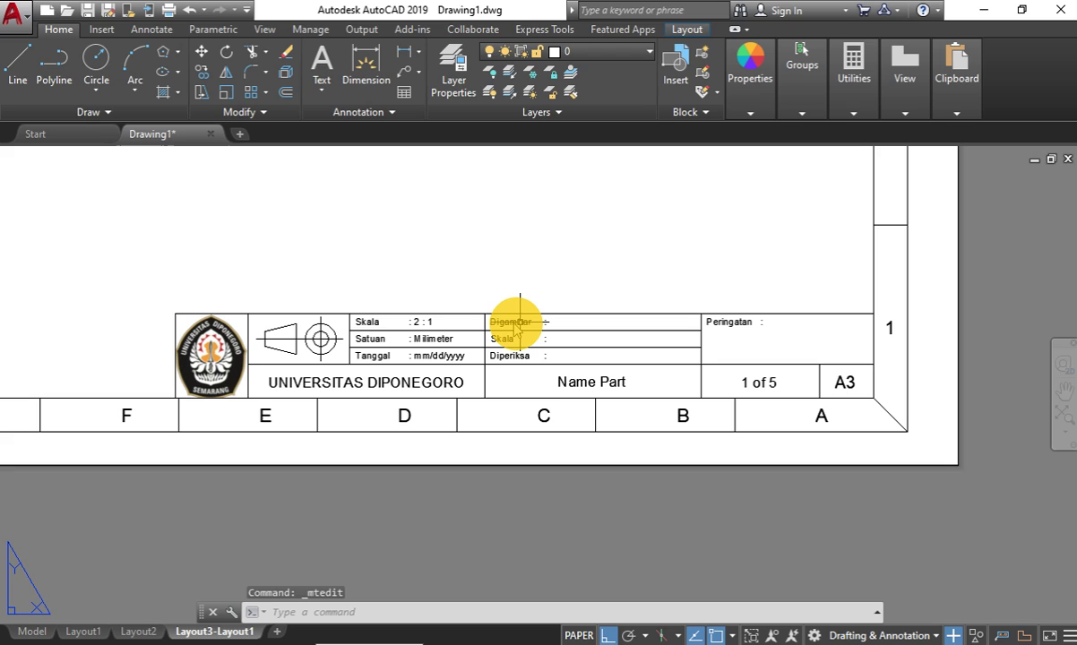
Stretch the Digambar text's width to the Peringatan cell and open it for editing.
left_click(517, 324)
left_click(620, 318)
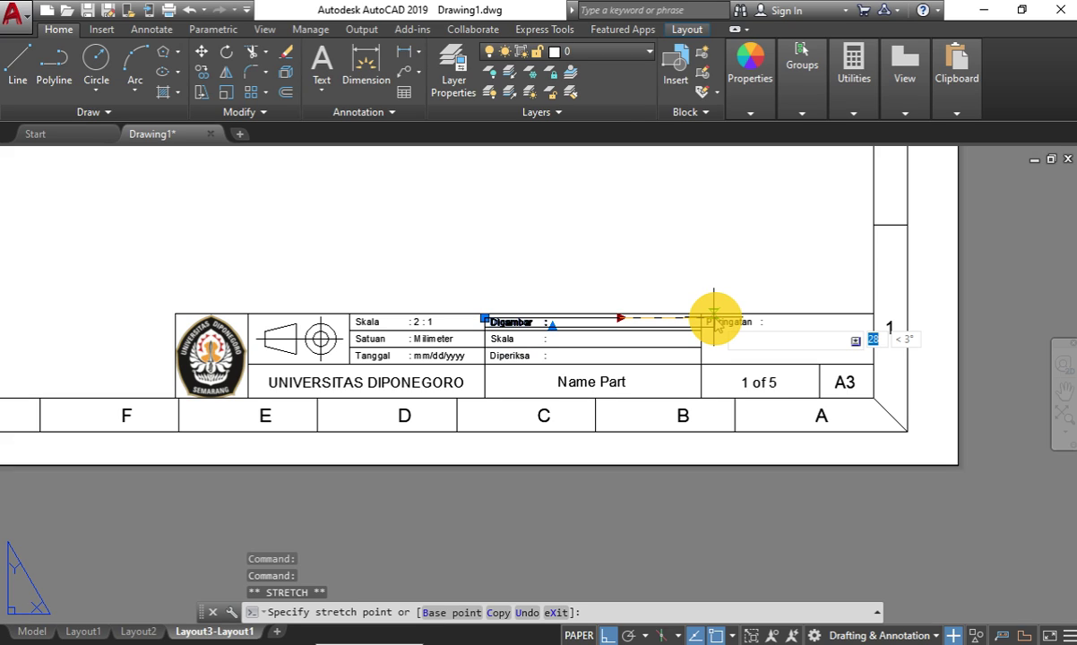
left_click(714, 320)
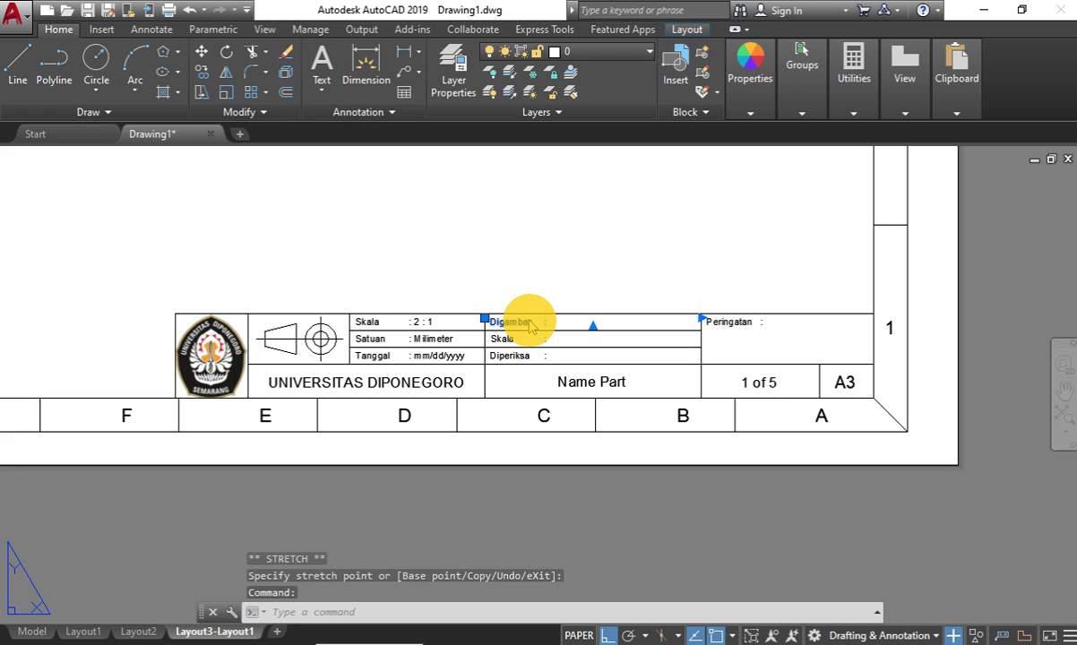
double_click(530, 326)
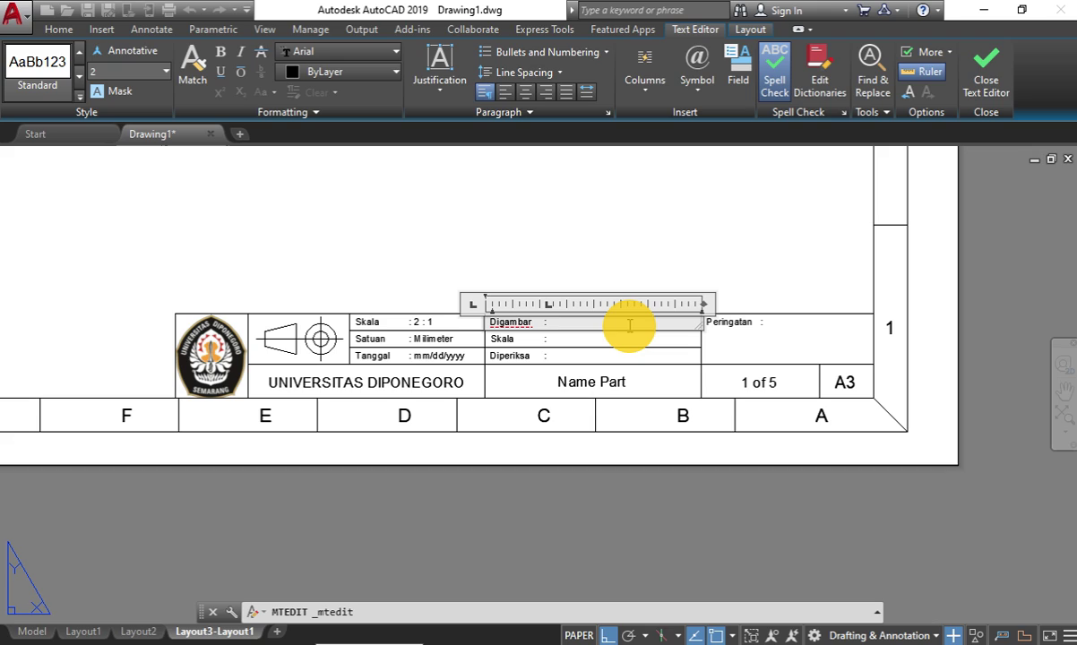
Enter the drafter's name after Digambar, fixing its capitalisation and initials.
type("gilan")
type("g")
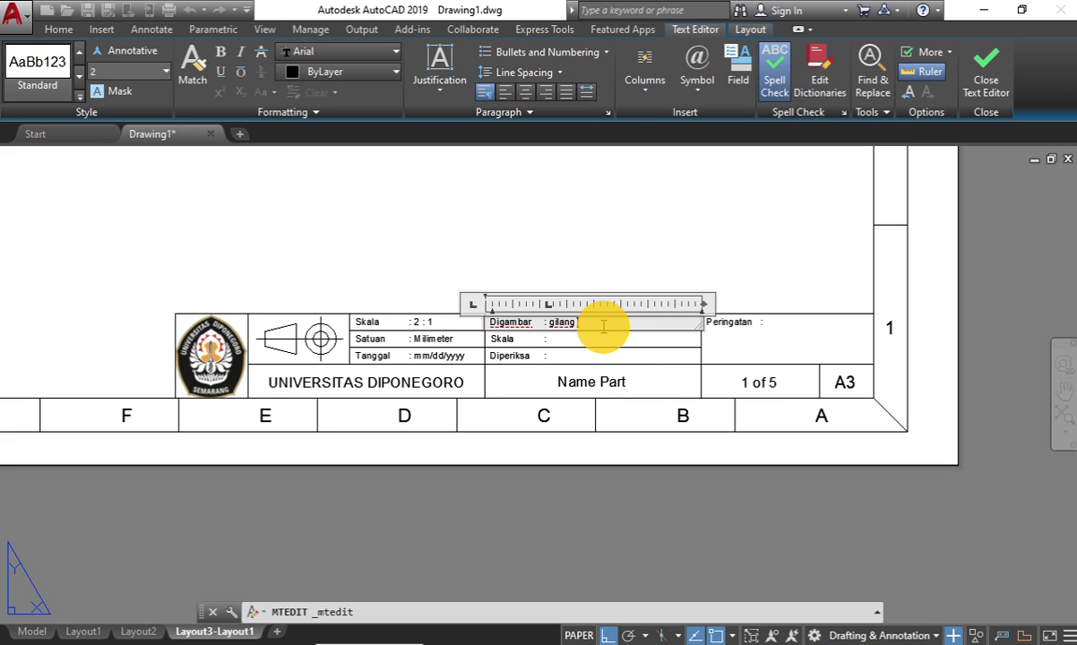
double_click(558, 323)
left_click(624, 415)
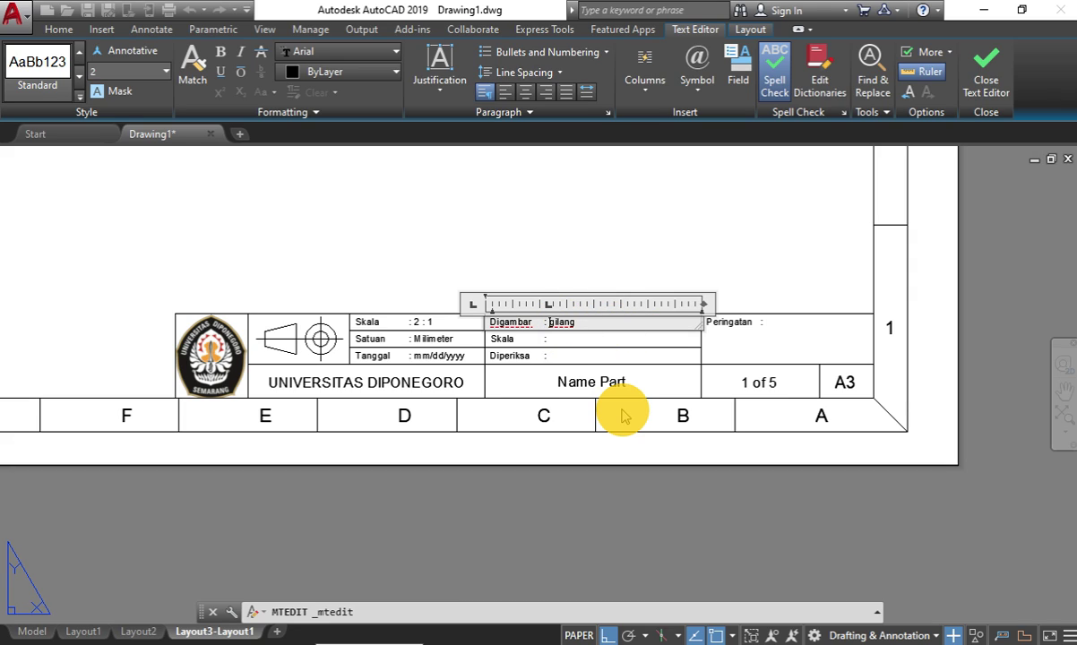
key("BackSpace")
type("G")
key("Delete")
type("W.")
scroll(625, 415, "up", 2)
left_click(777, 224)
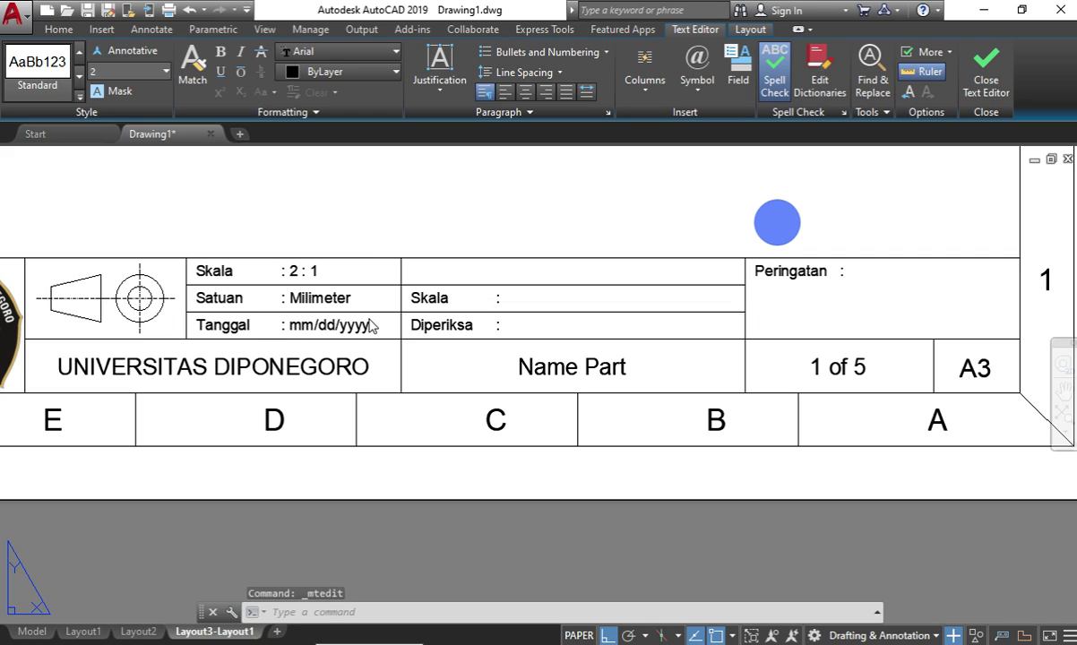
Change the upper middle-column label from Skala to 'Diperiksa :'.
double_click(425, 304)
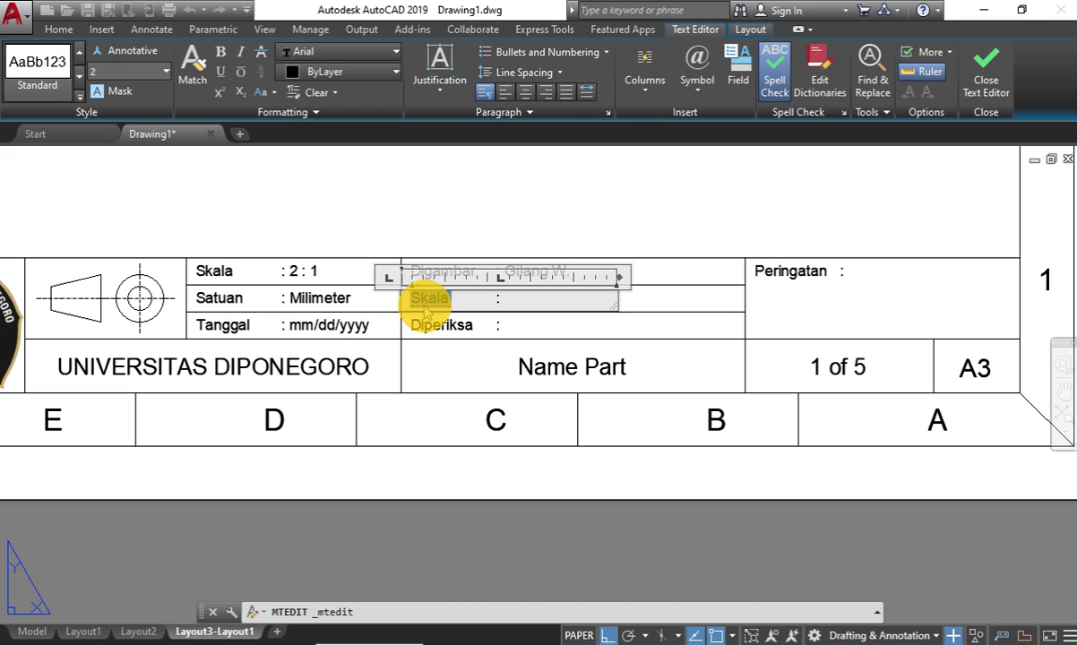
type("D")
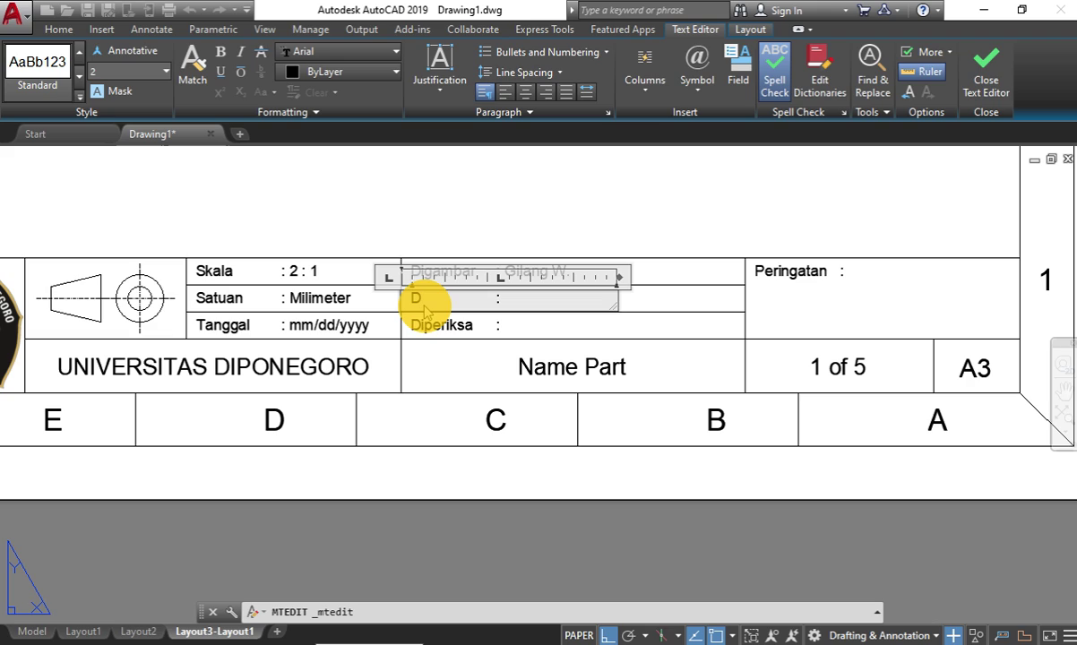
type("ip")
type("eriksa")
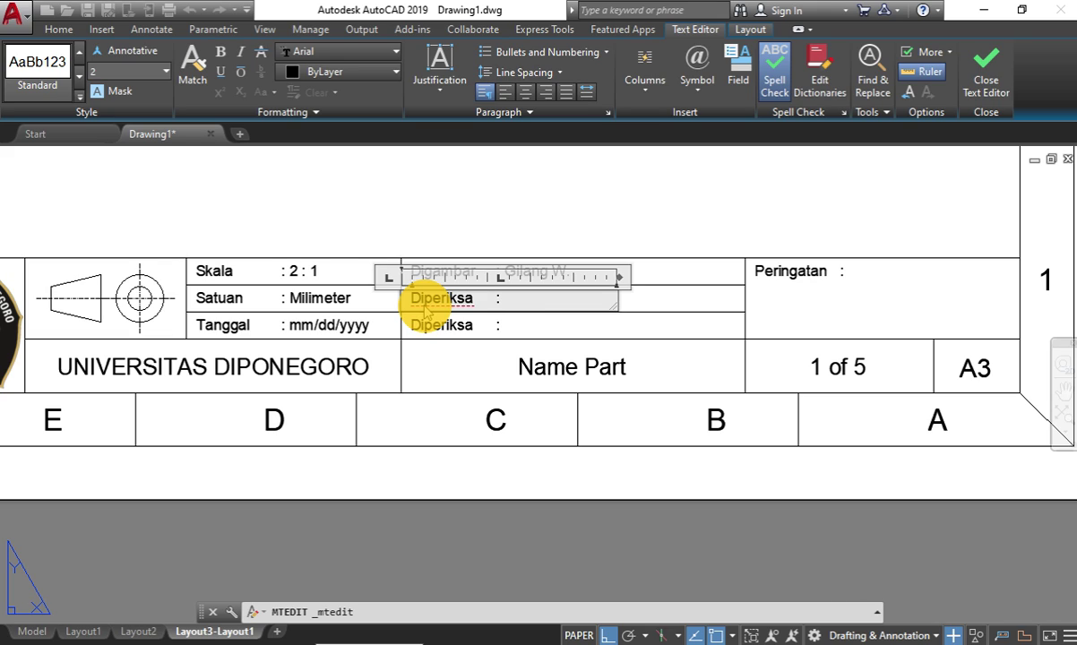
left_click(502, 302)
type("-")
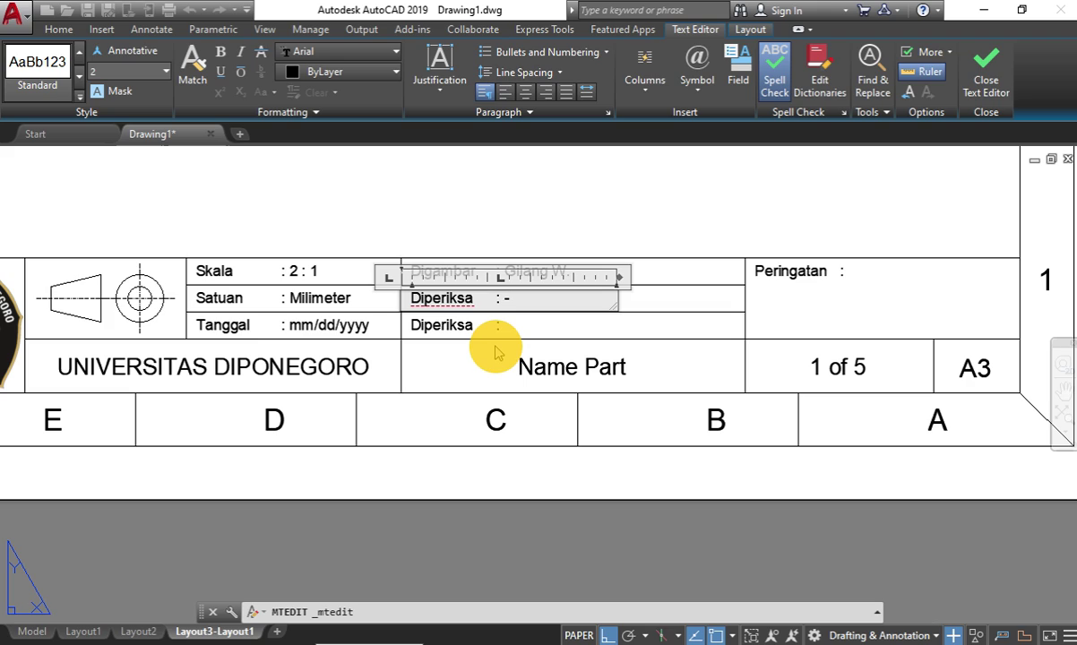
left_click(470, 326)
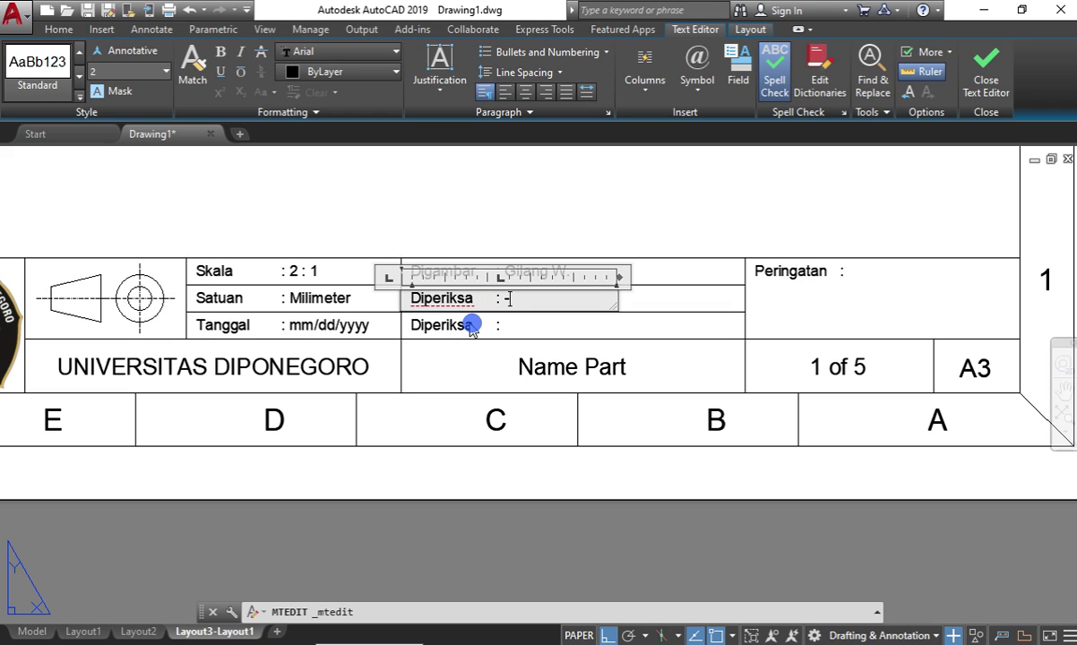
Relabel the lower middle-column row as 'Disetujui : -'.
double_click(470, 326)
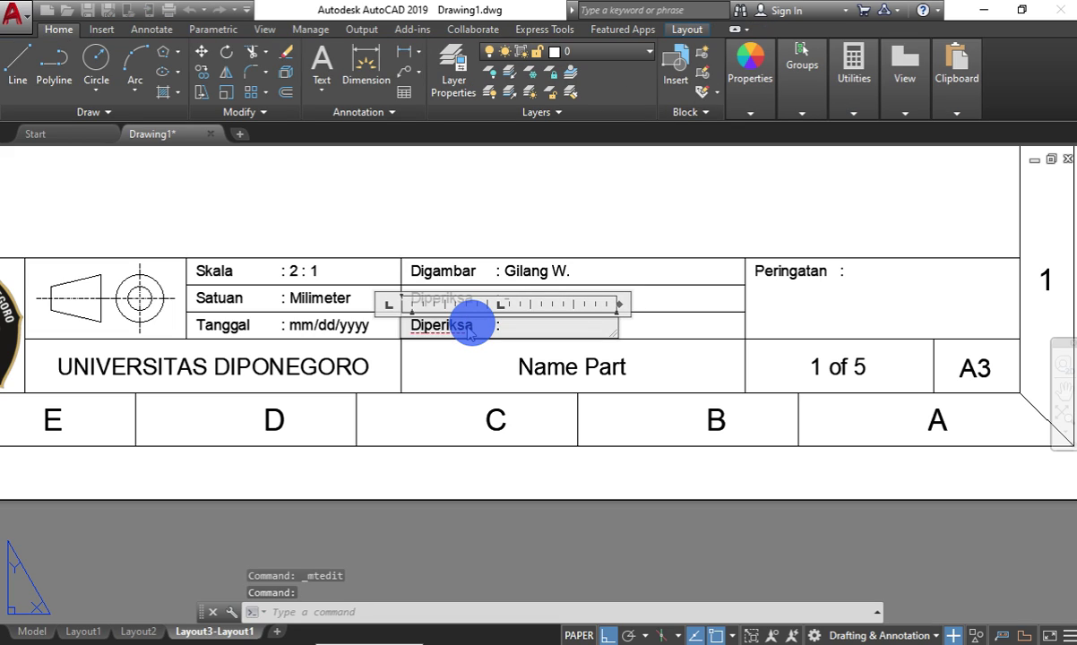
left_click(468, 327)
left_click(404, 324)
type("D")
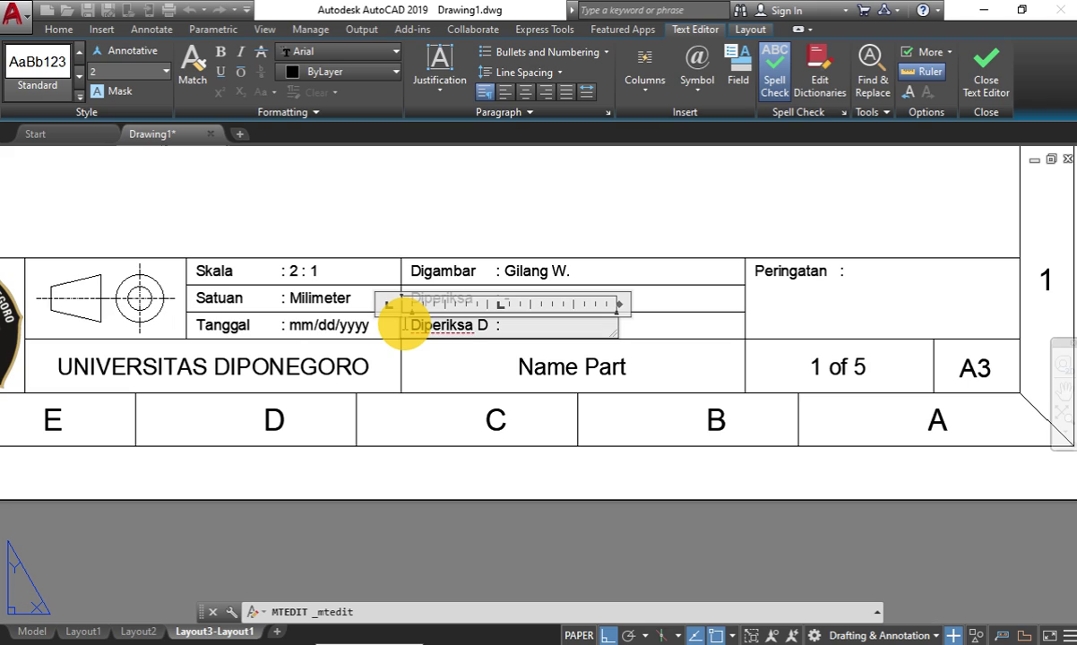
type("is")
type("etuju")
type("i")
key("Left")
key("Left")
key("Left")
key("Left")
key("Left")
key("Left")
key("BackSpace")
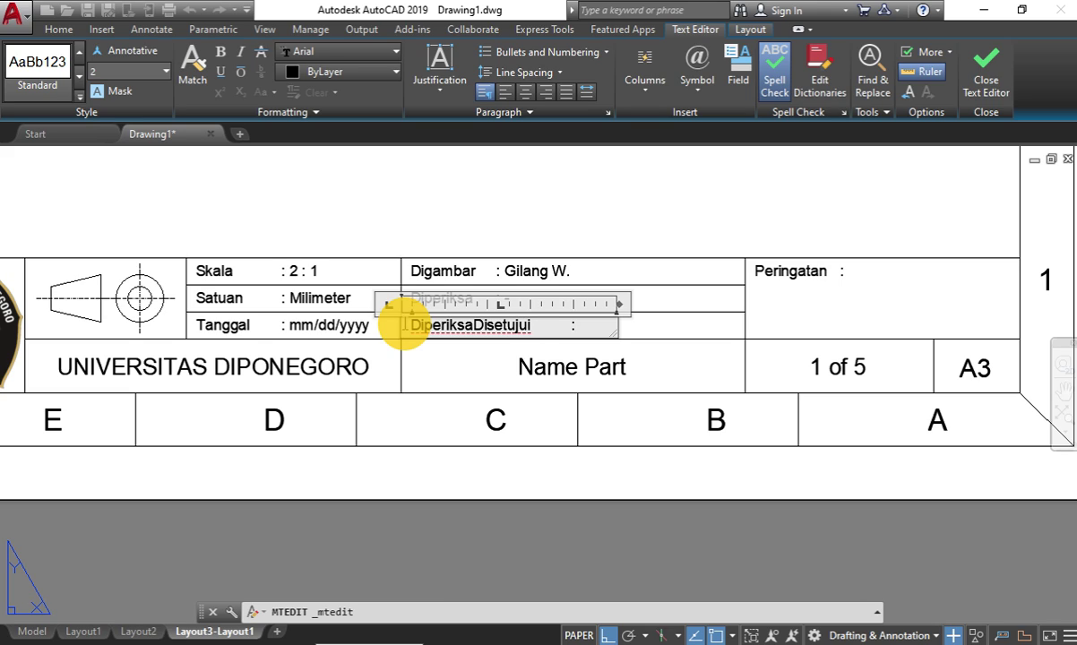
key("BackSpace")
key("BackSpace")
key("BackSpace")
key("BackSpace")
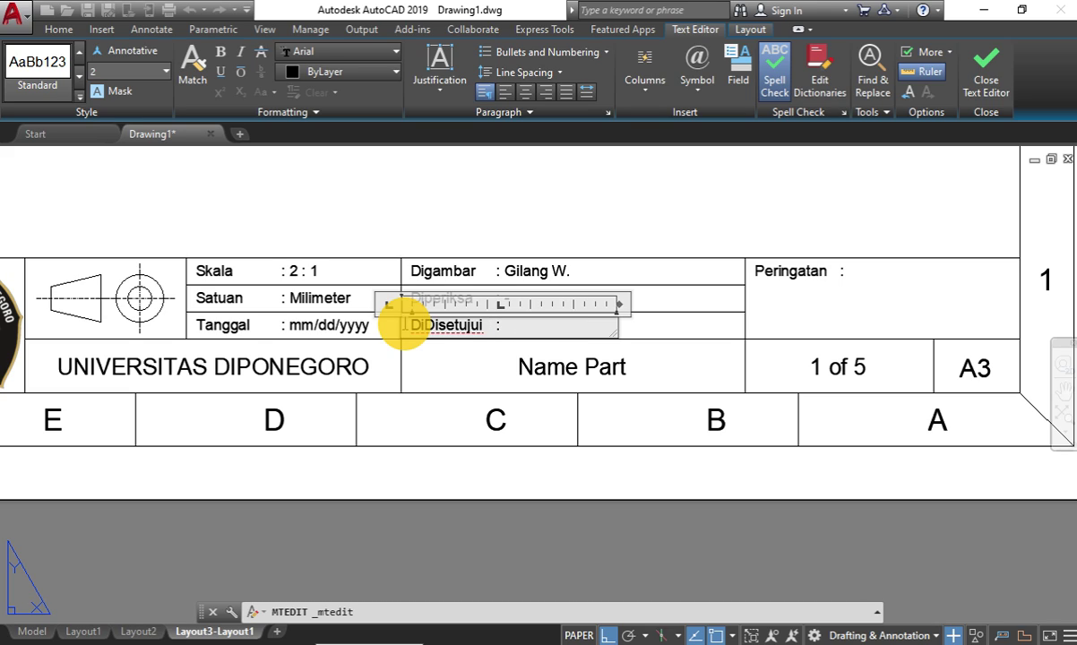
key("BackSpace")
key("End")
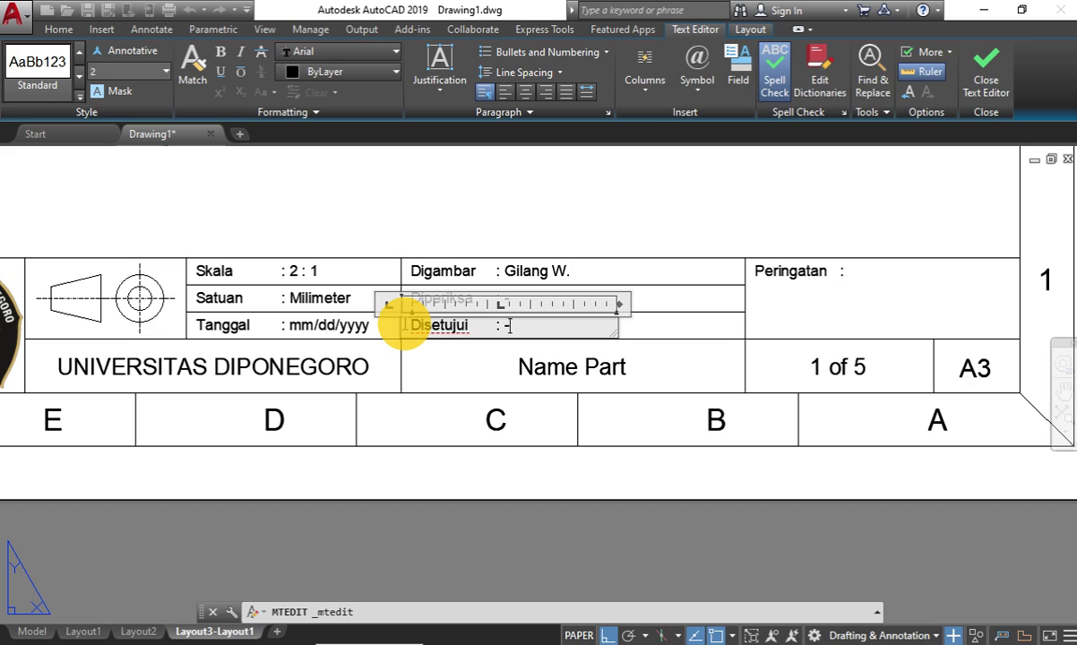
type("-")
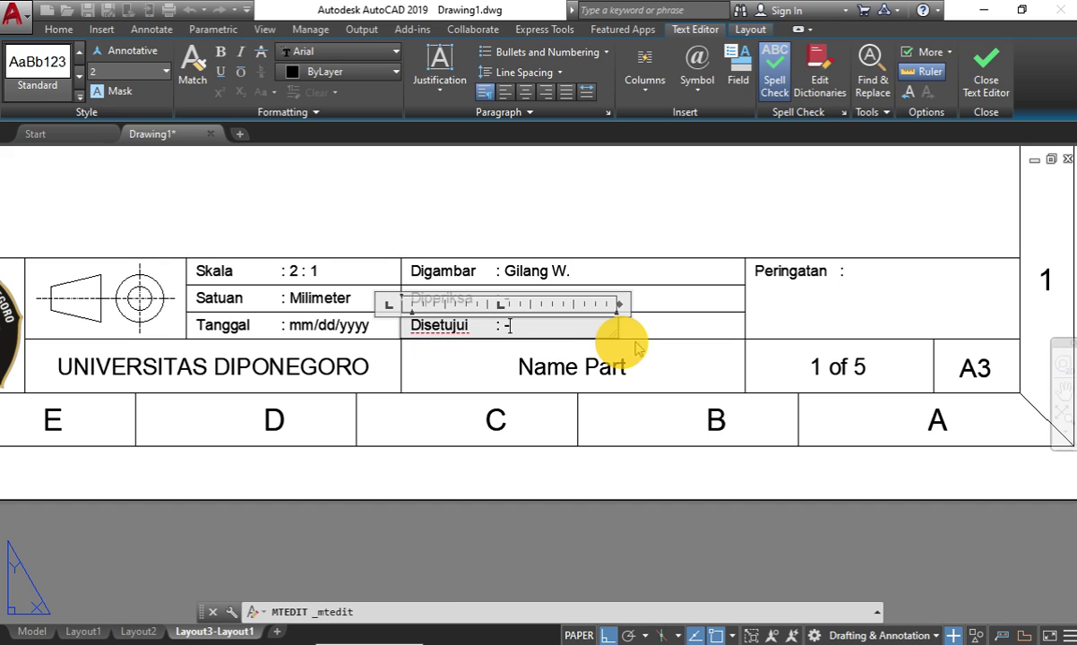
left_click(732, 412)
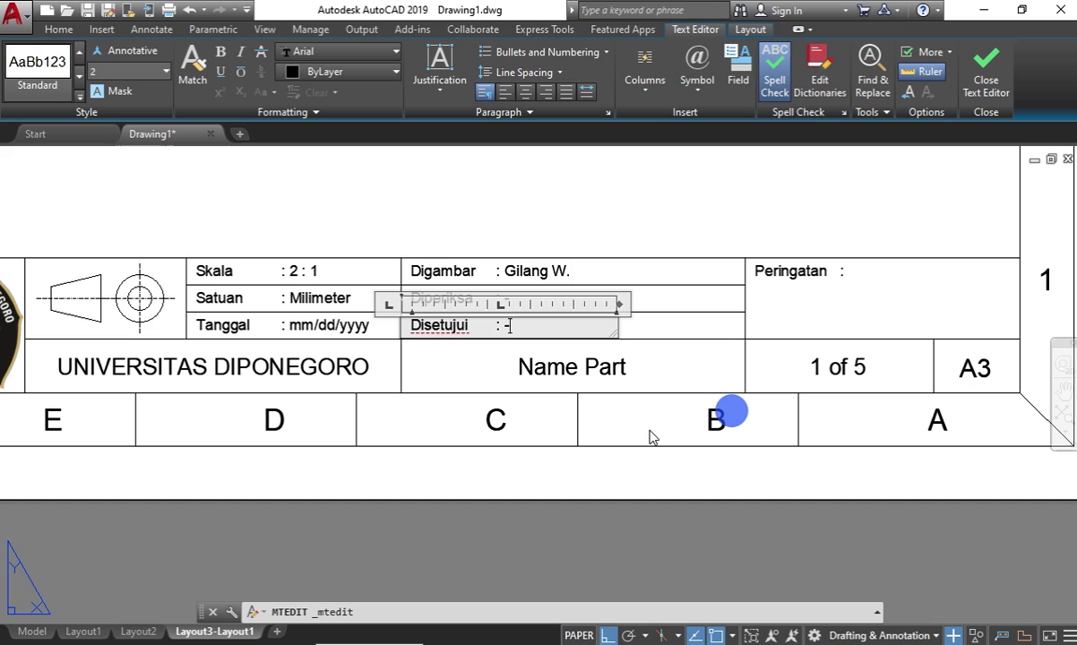
left_click(598, 375)
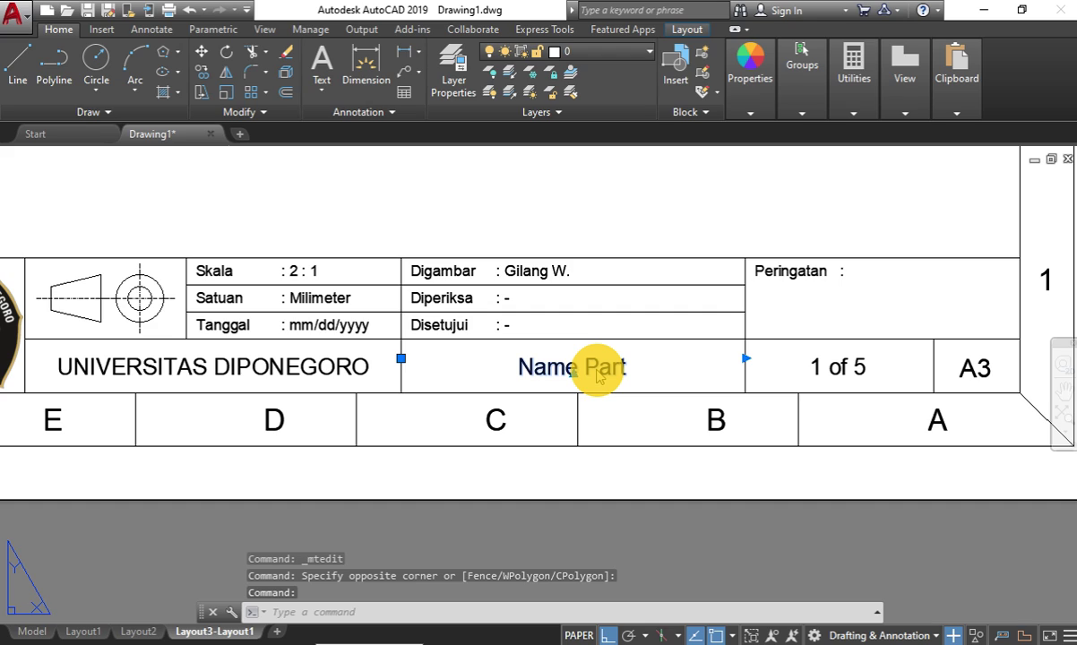
Replace 'Name Part' with 'MUR & BAUT M8 X 10' in the title block's centre cell.
double_click(605, 376)
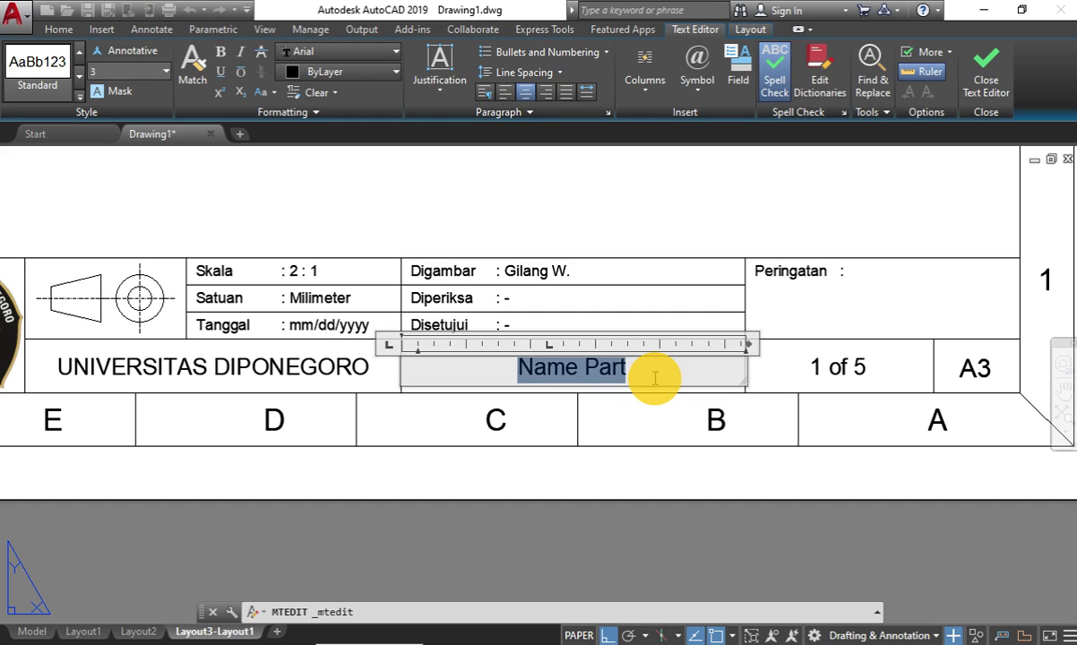
type("mu")
key("BackSpace")
key("BackSpace")
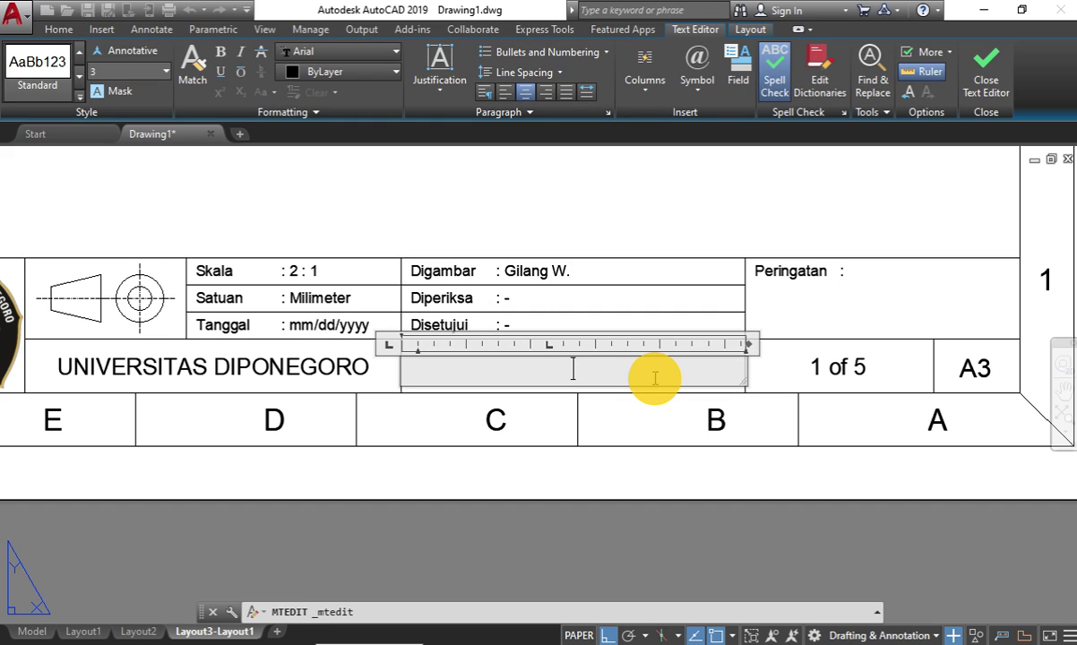
type("M")
type("UR")
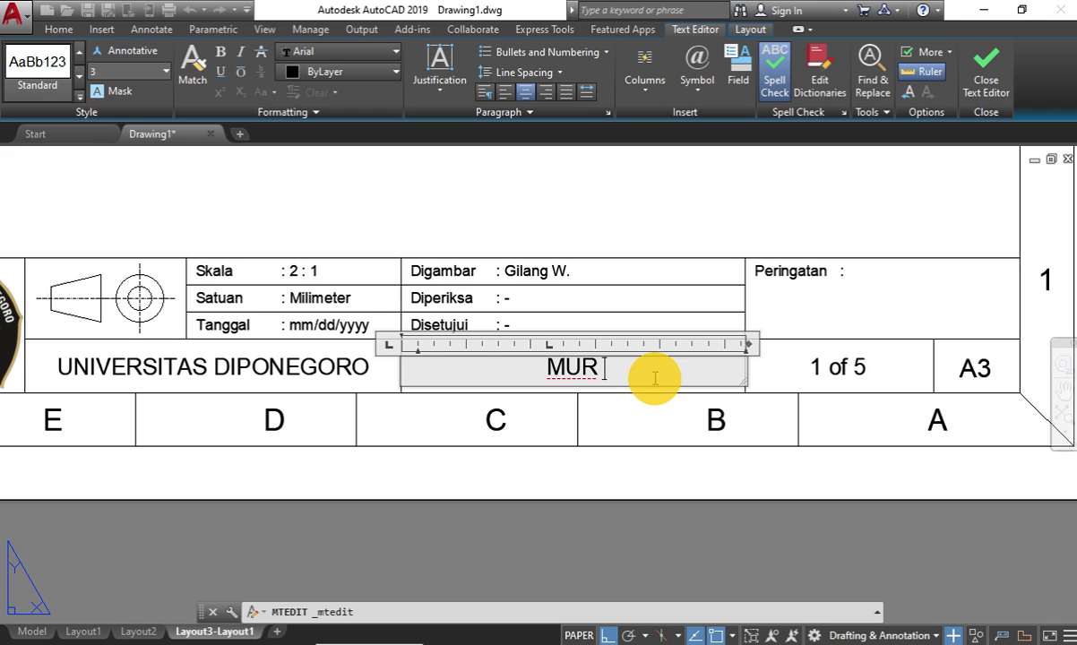
type(" &")
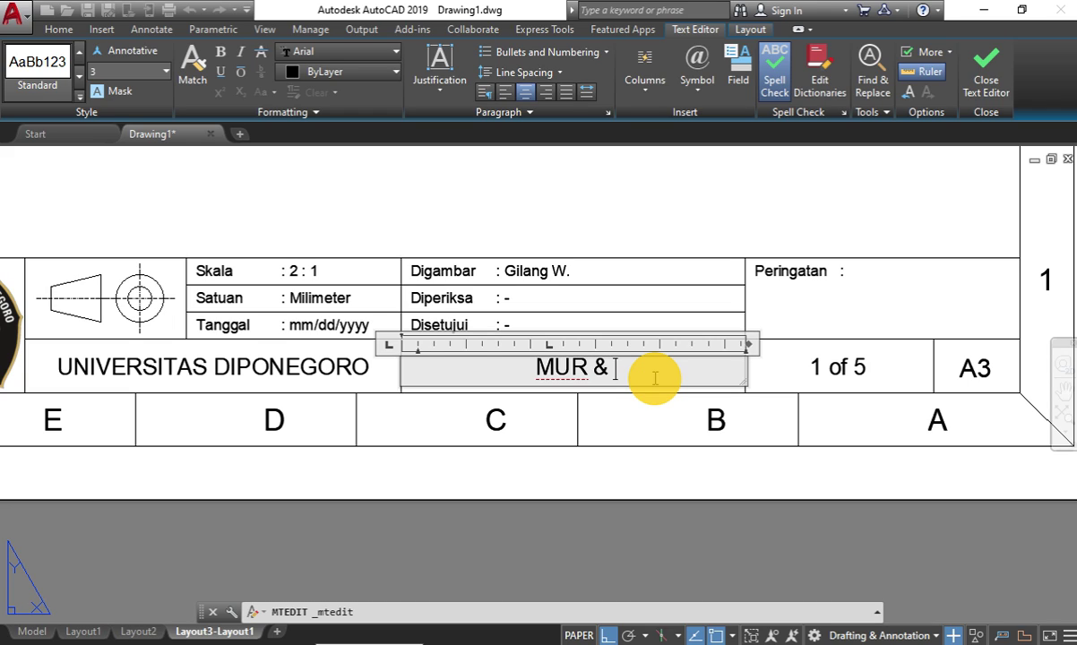
type(" But")
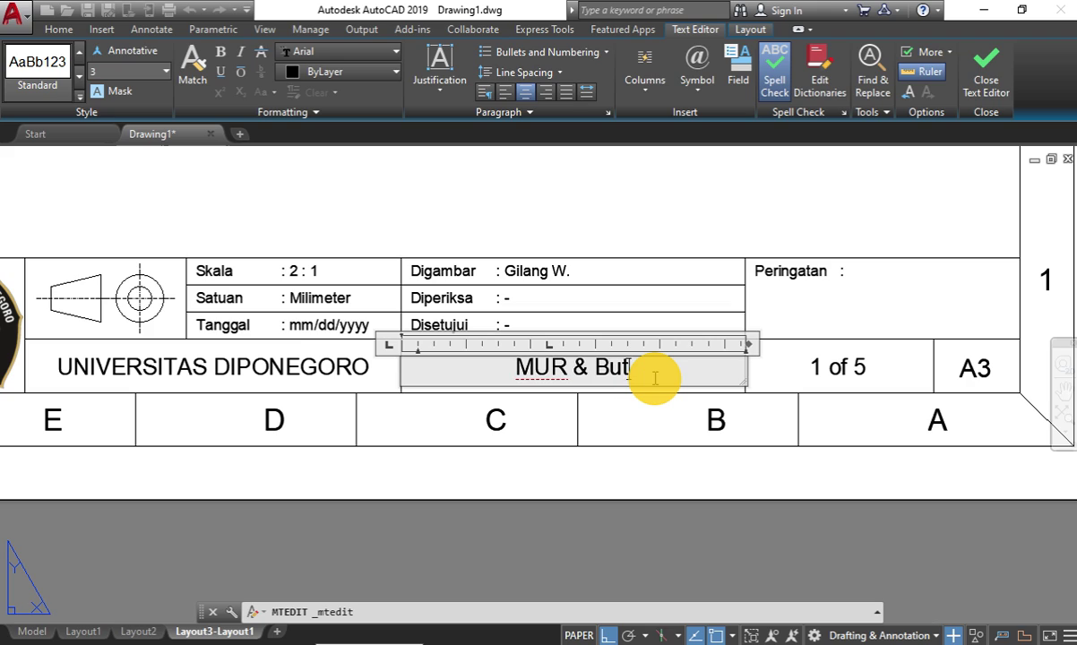
key("BackSpace")
key("BackSpace")
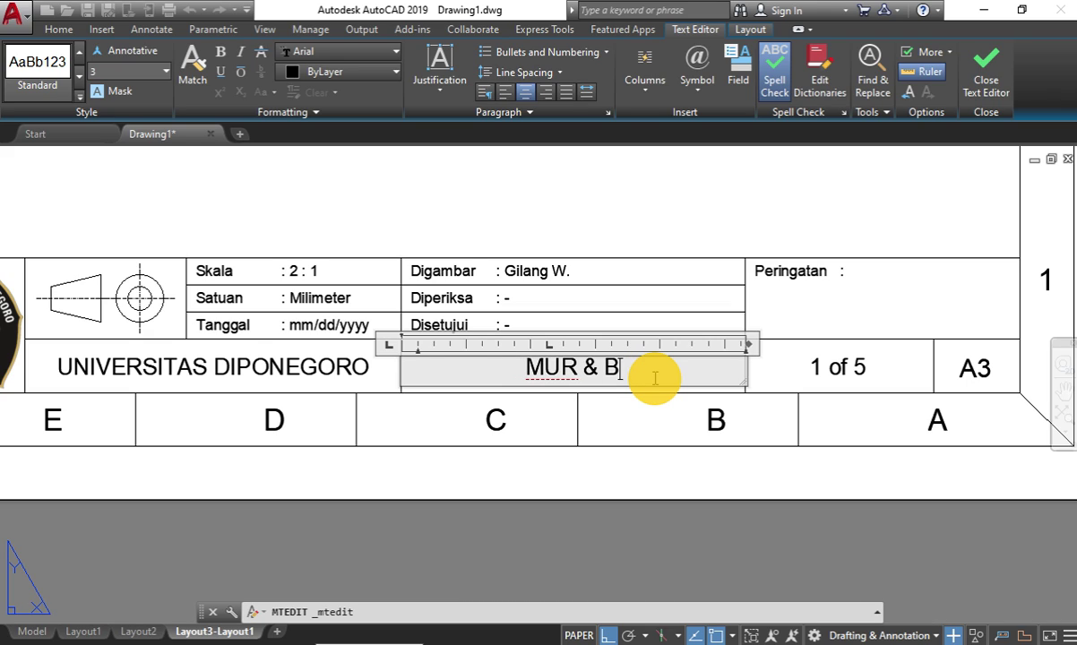
type("AUT M")
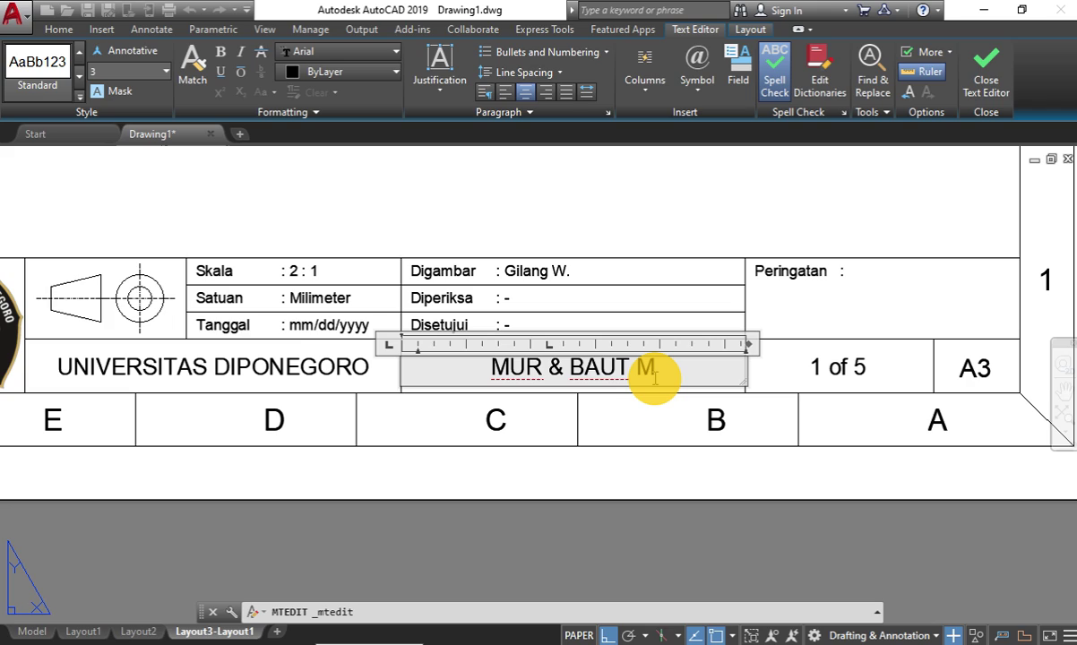
type("8")
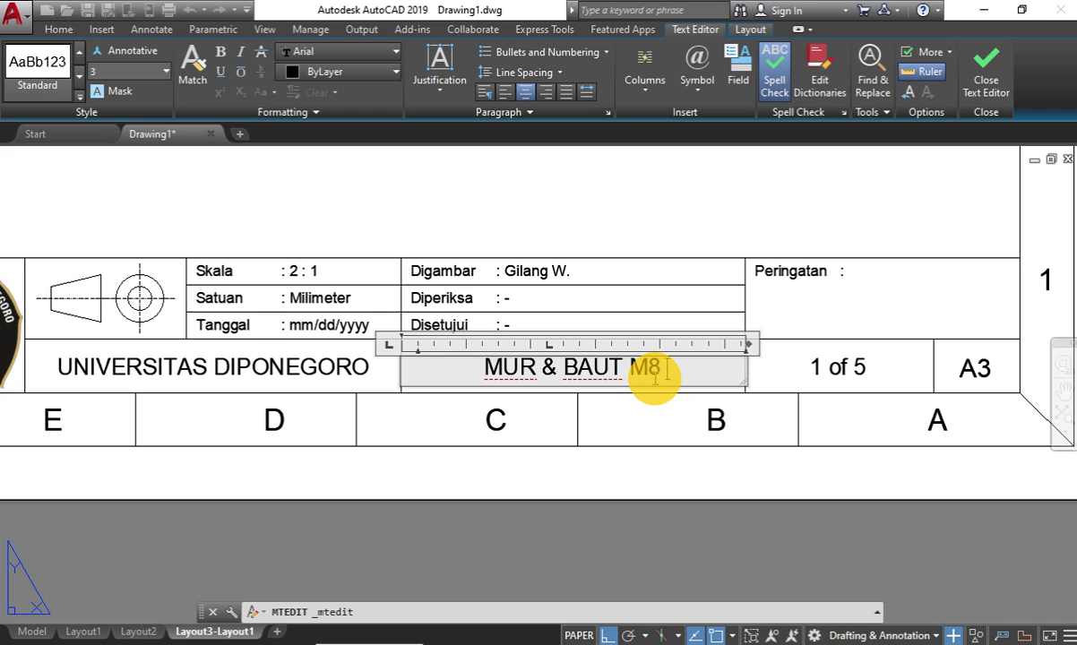
type(" X")
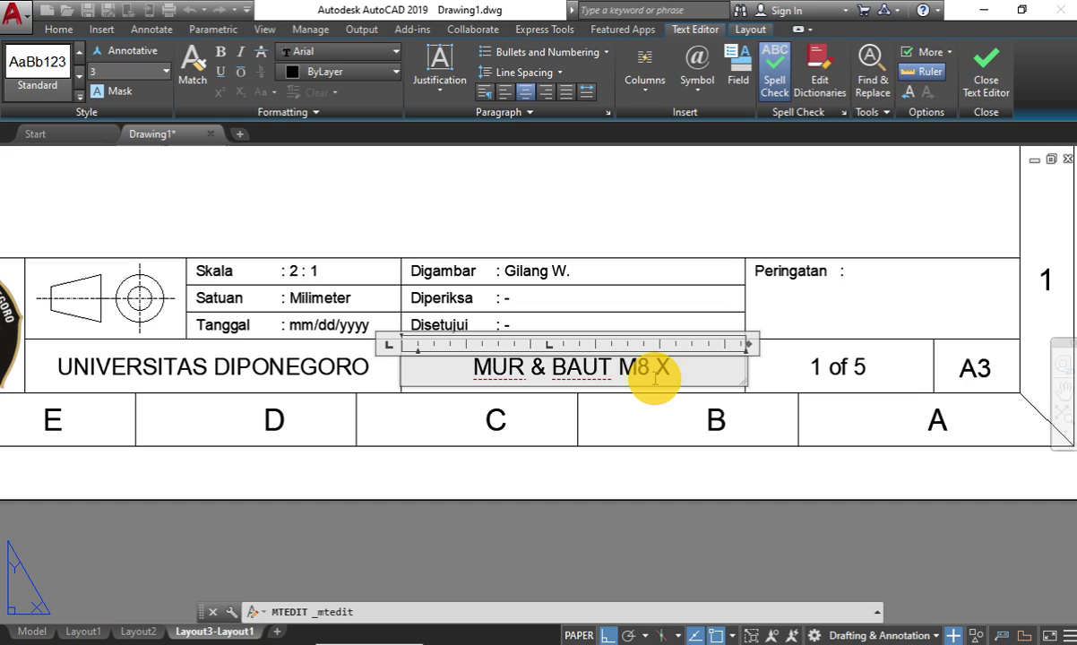
type(" 10")
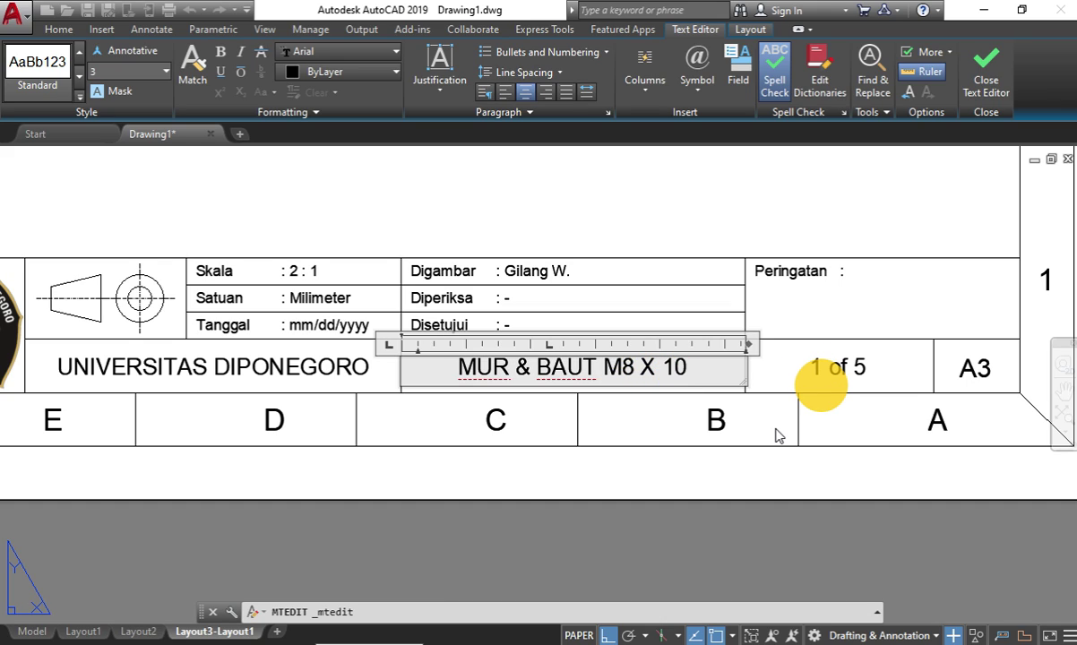
left_click(709, 411)
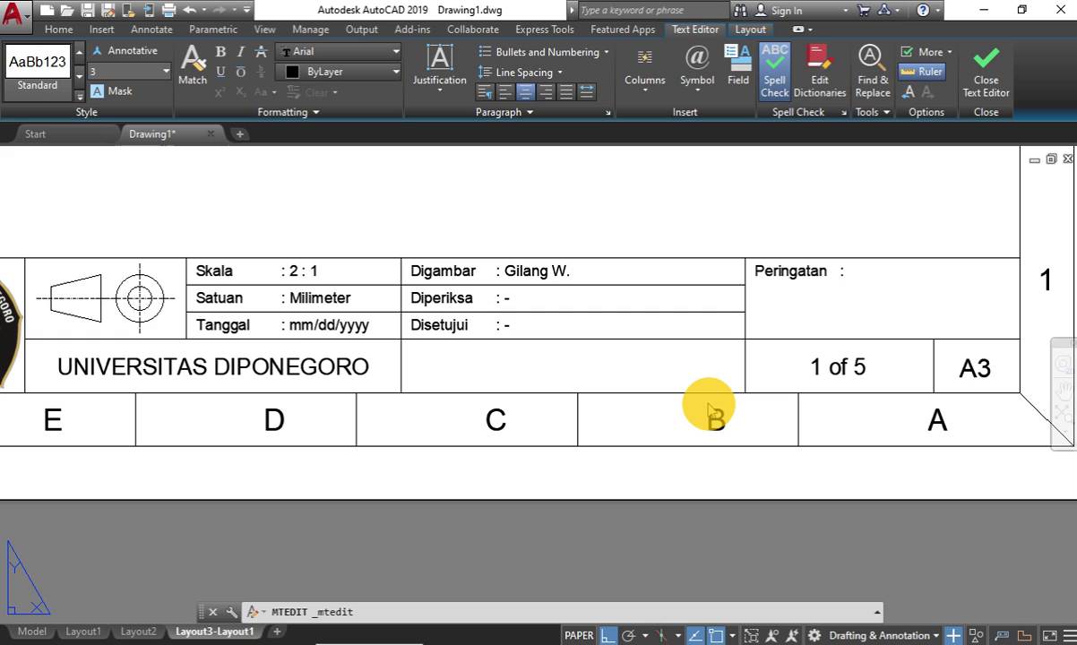
left_click(863, 370)
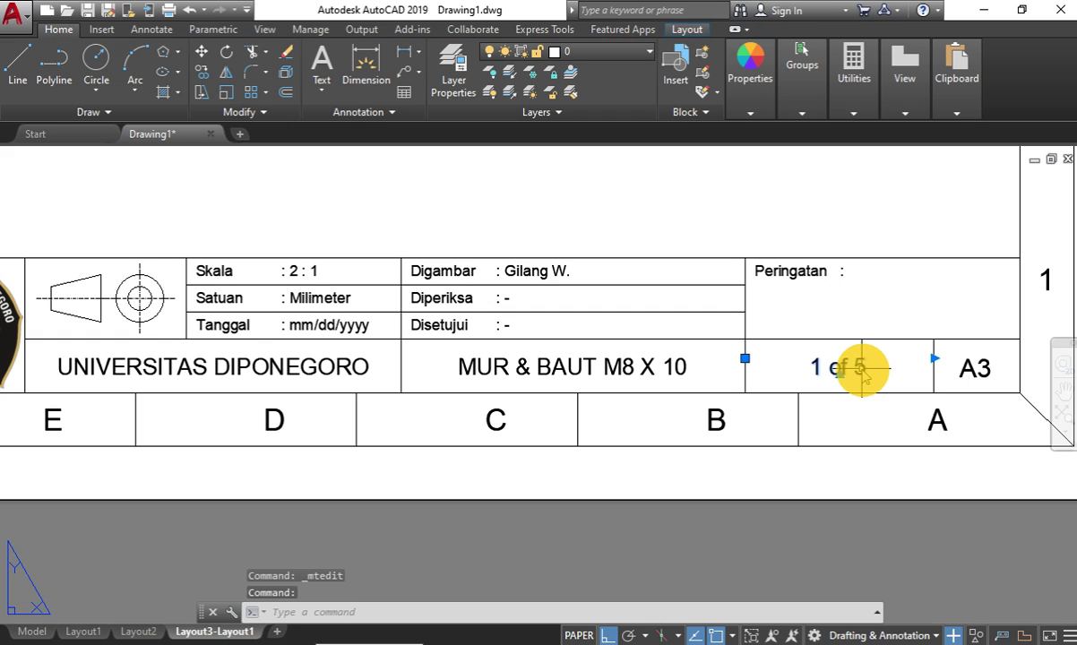
Change the sheet count from '1 of 5' to '1 of 1'.
left_click(861, 369)
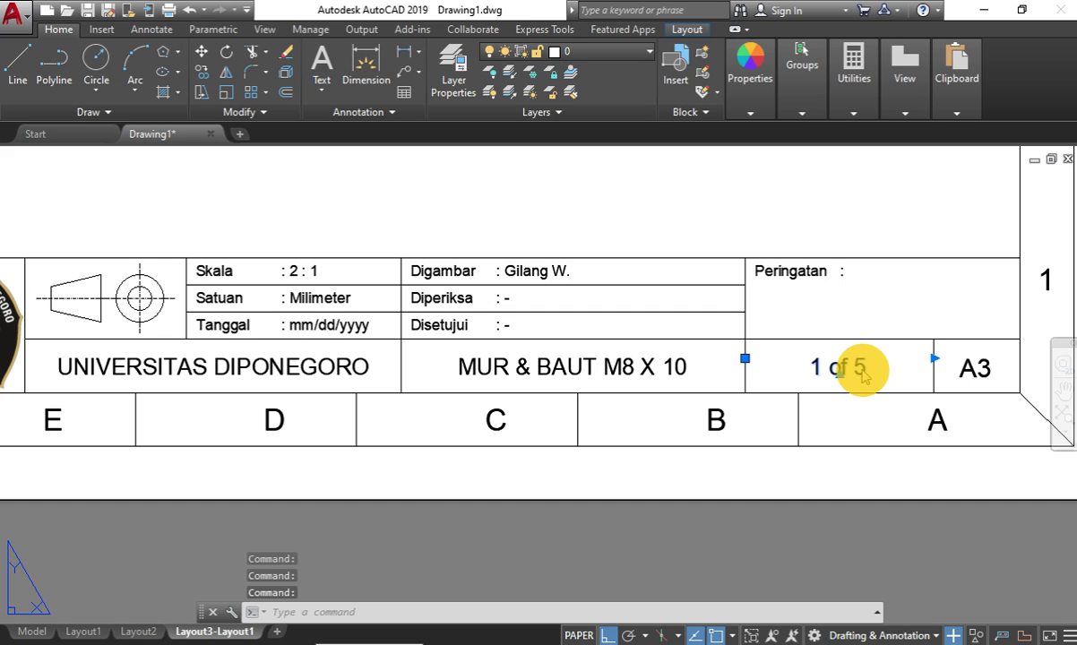
double_click(860, 369)
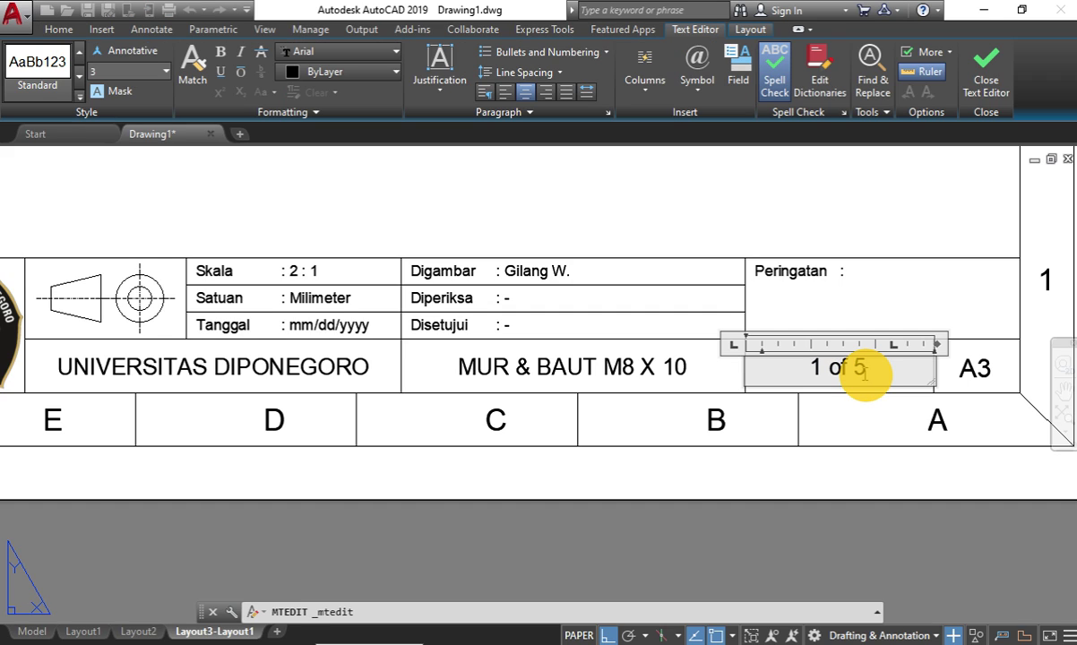
left_click(867, 367)
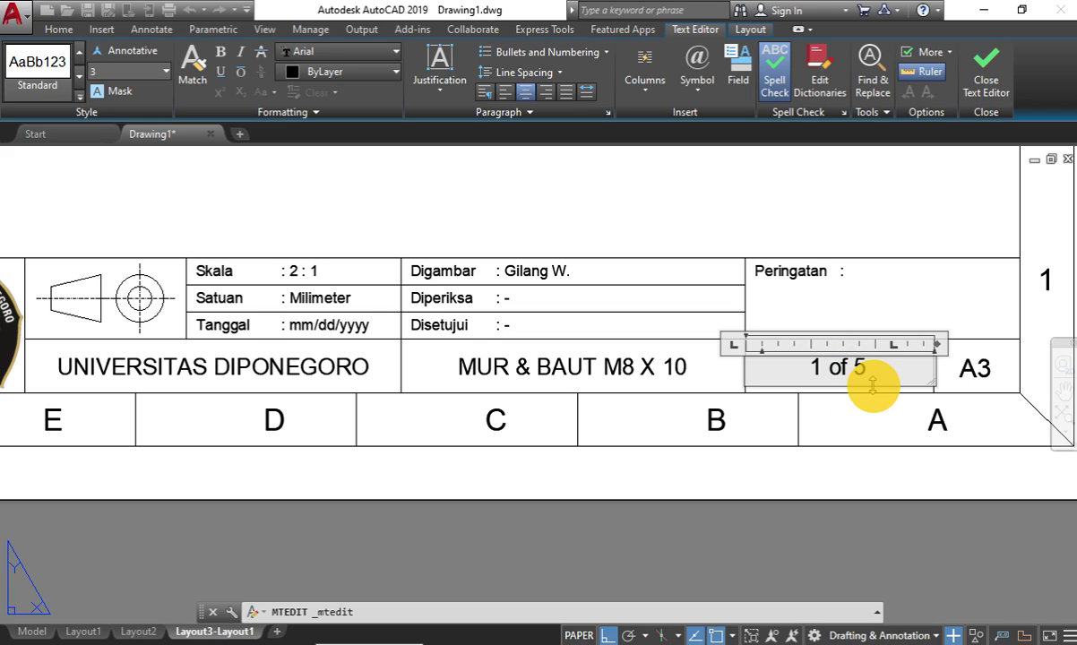
key("BackSpace")
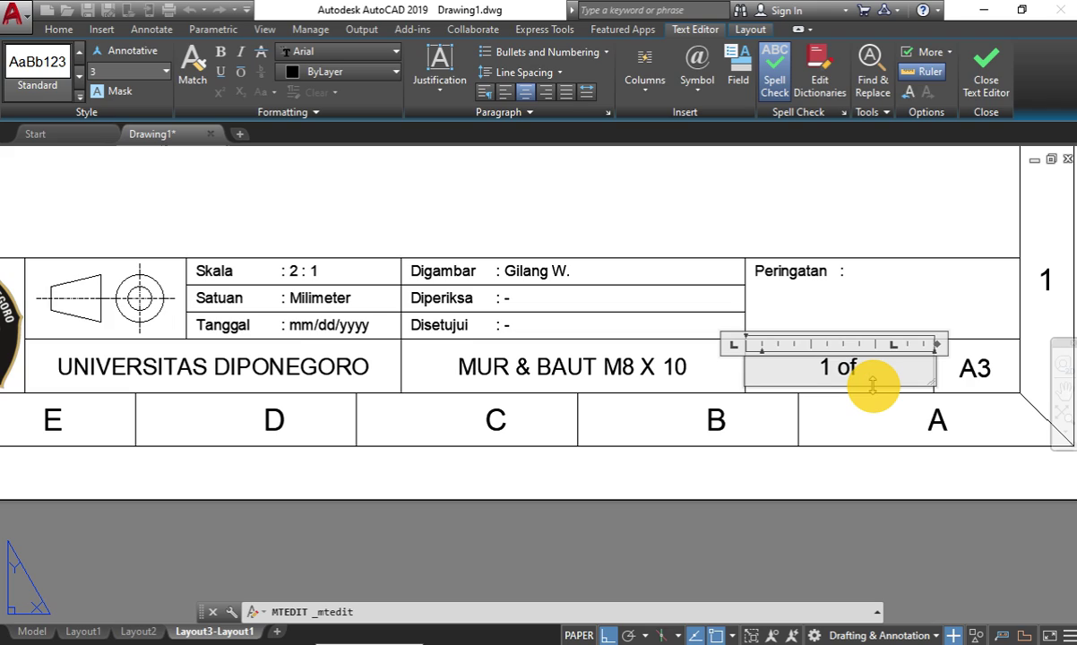
type(" 1")
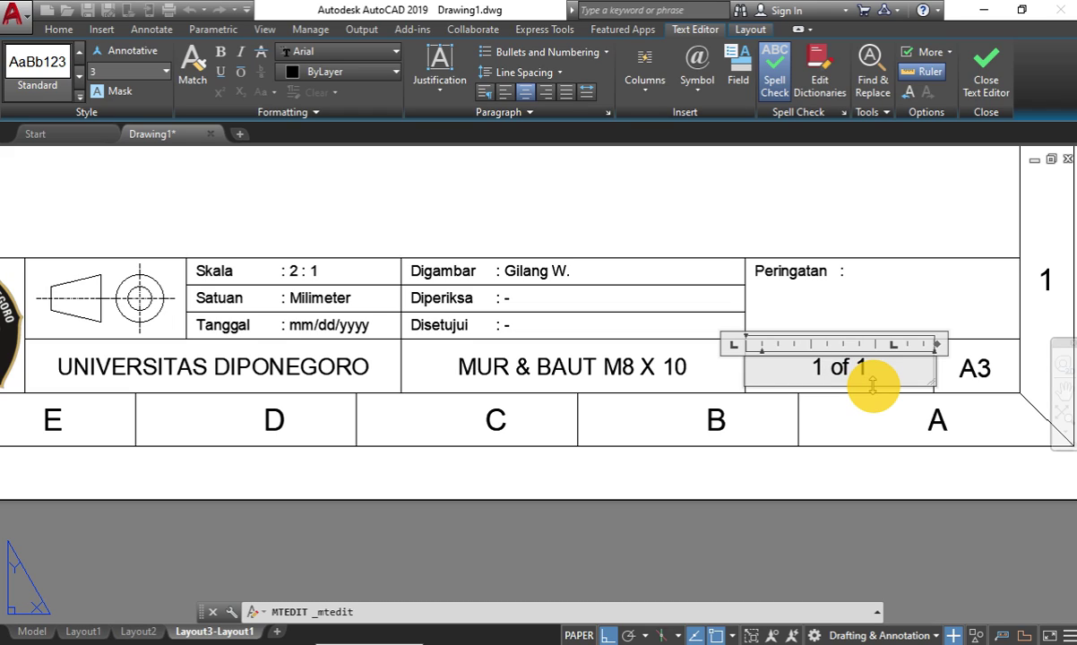
left_click(951, 379)
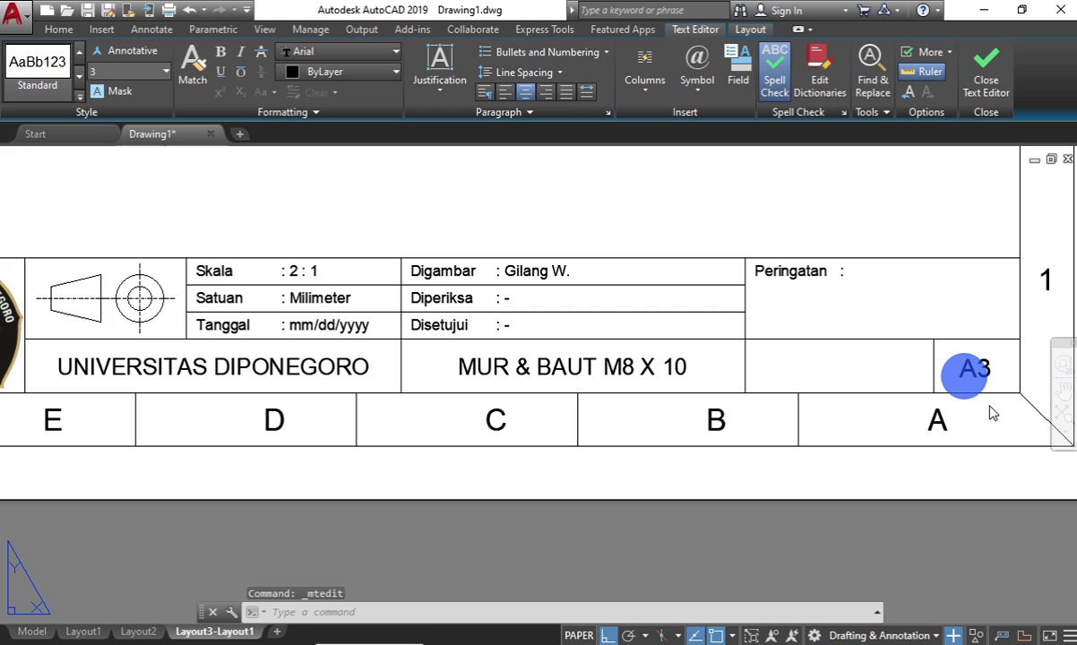
left_click(983, 410)
scroll(482, 349, "down", 2)
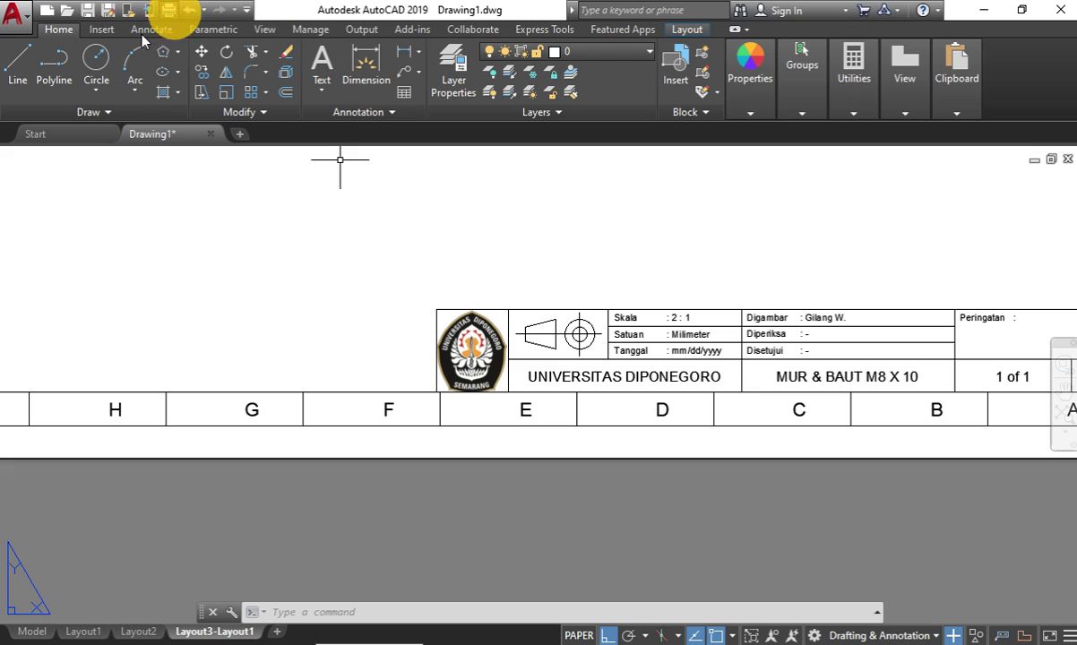
Save the drawing to Desktop > CAD under the file name Nama_Nim_Tugas, replacing Drawing1.
left_click(87, 11)
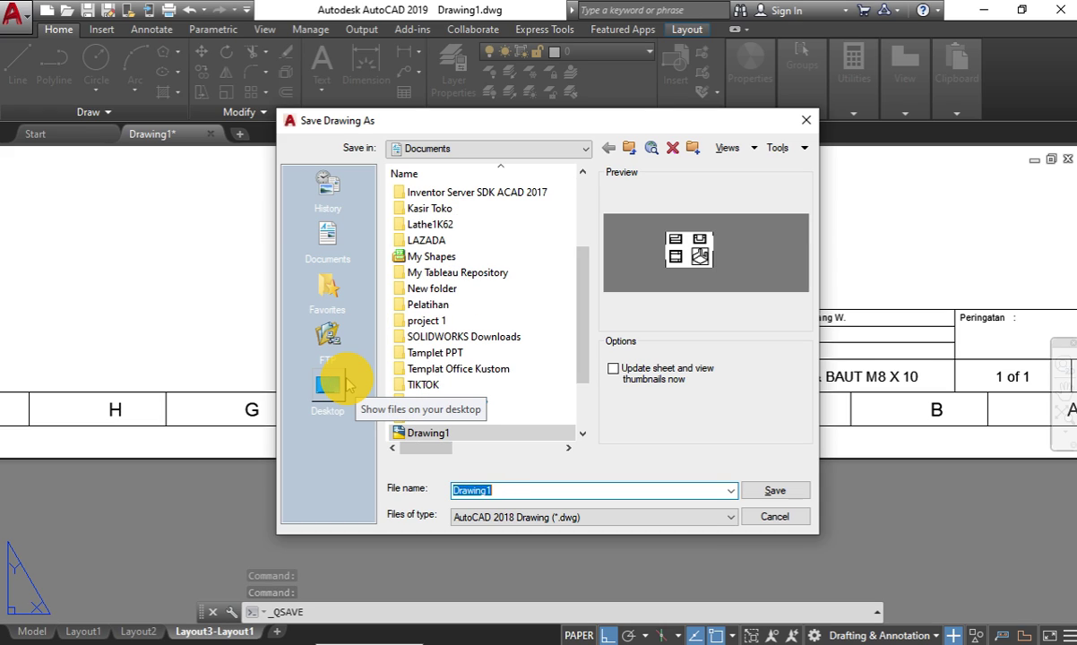
left_click(349, 384)
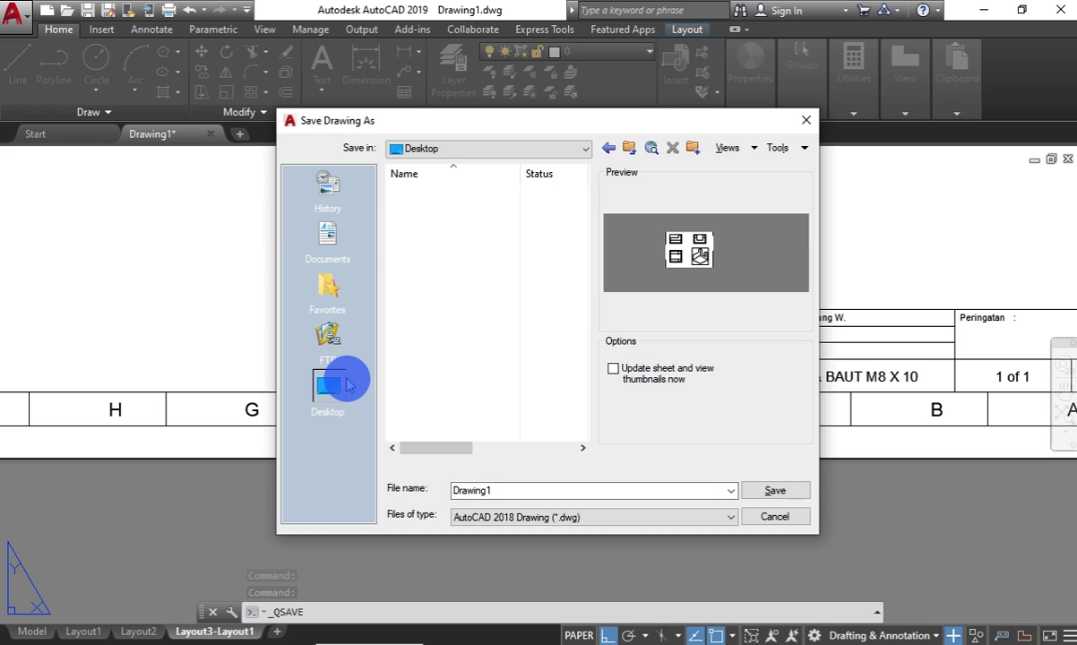
double_click(425, 253)
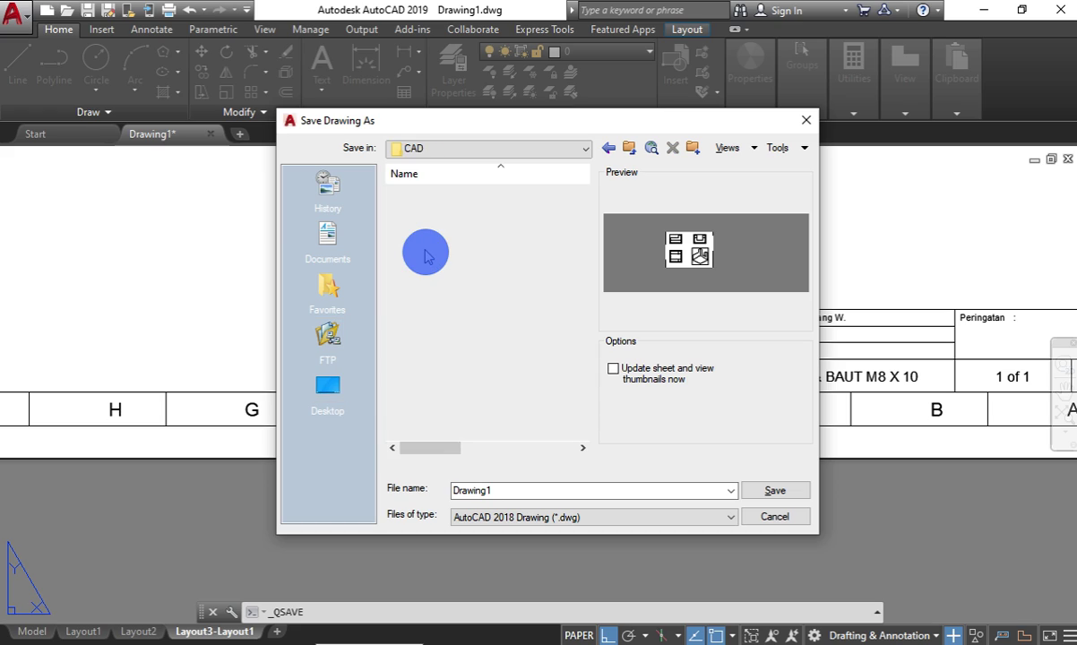
double_click(491, 491)
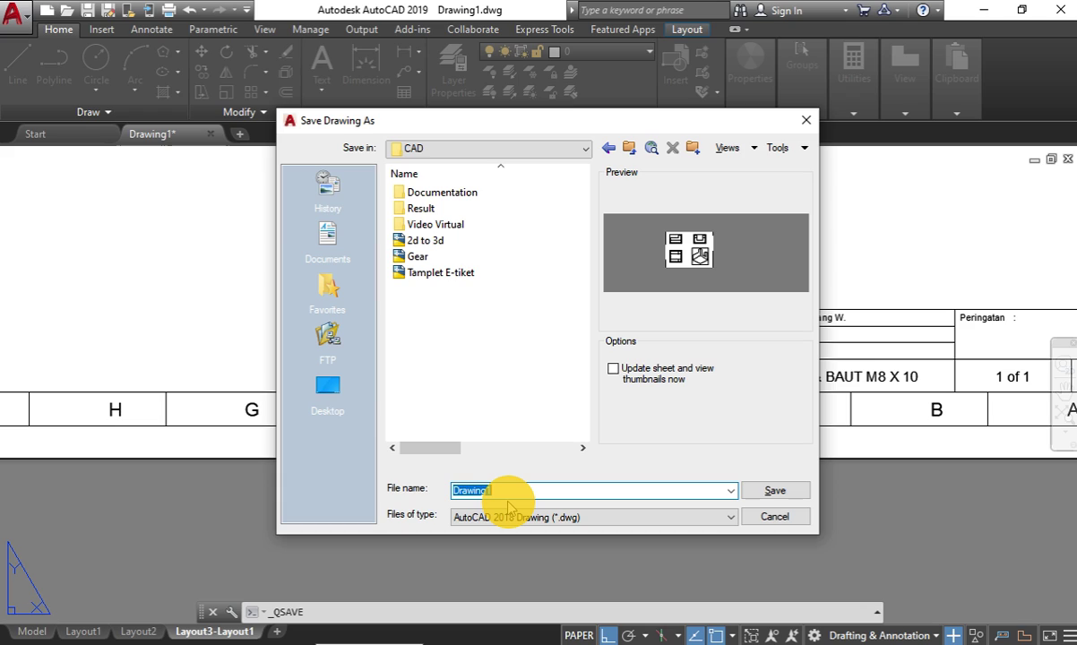
type("NAMA")
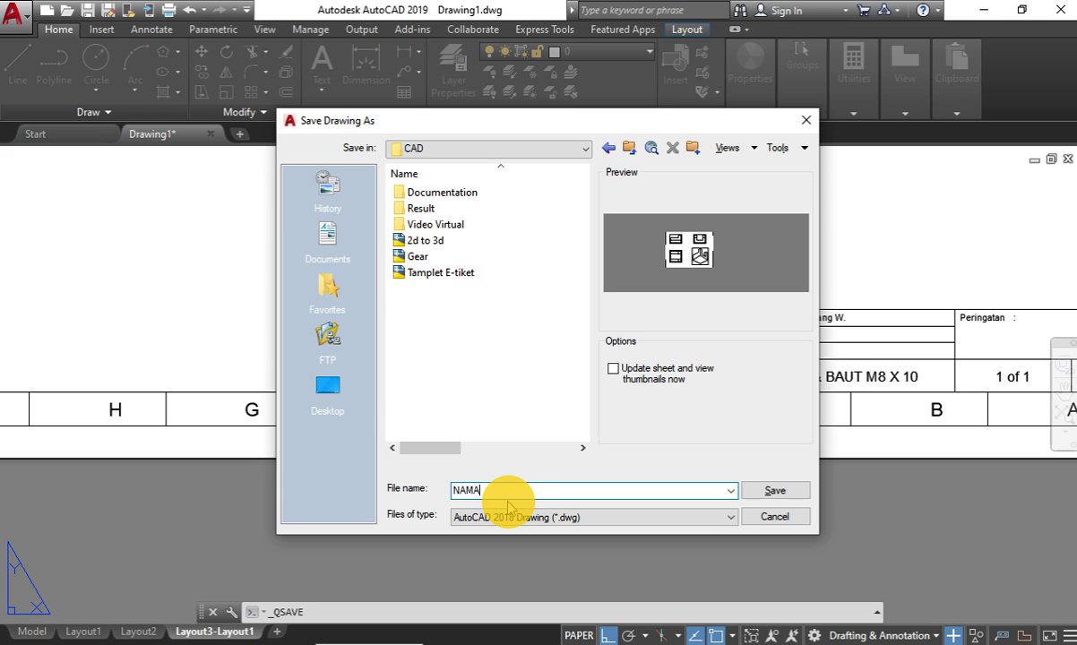
key("BackSpace")
key("BackSpace")
key("BackSpace")
type("ama_")
type("N")
type("im_")
type("TUGAS")
key("BackSpace")
key("BackSpace")
key("BackSpace")
key("BackSpace")
type("ug")
type("as 3")
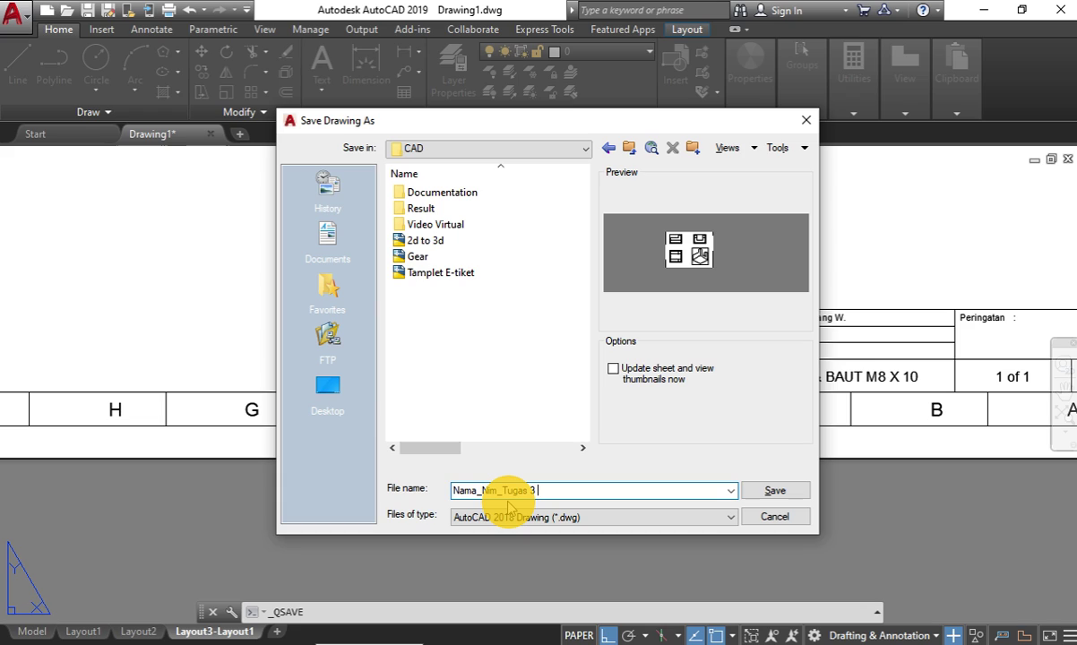
key("BackSpace")
key("BackSpace")
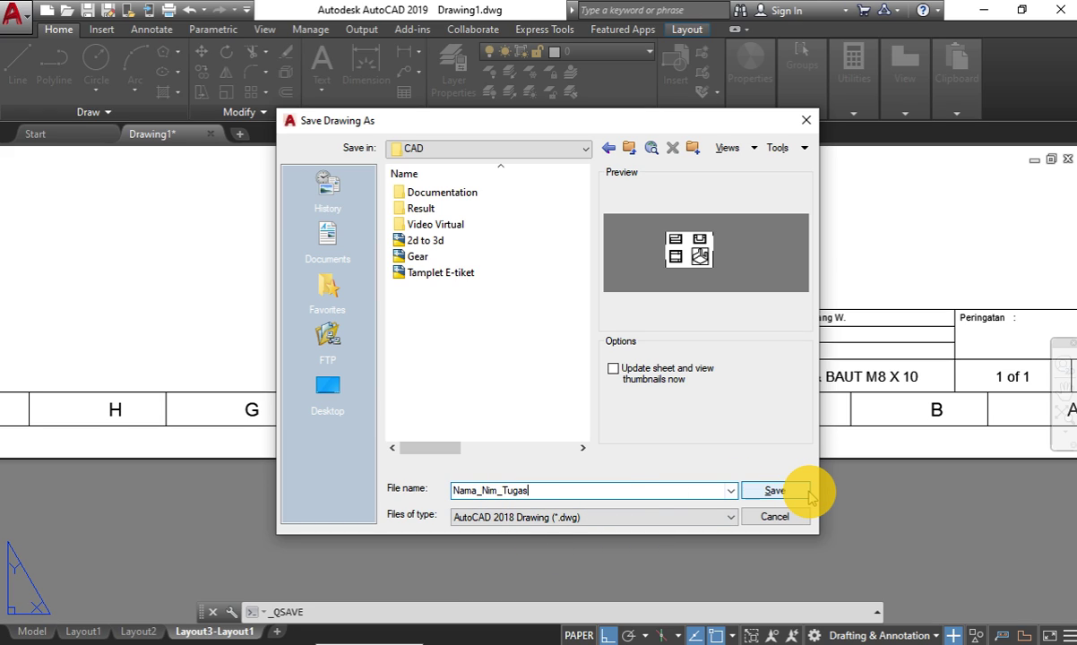
left_click(772, 494)
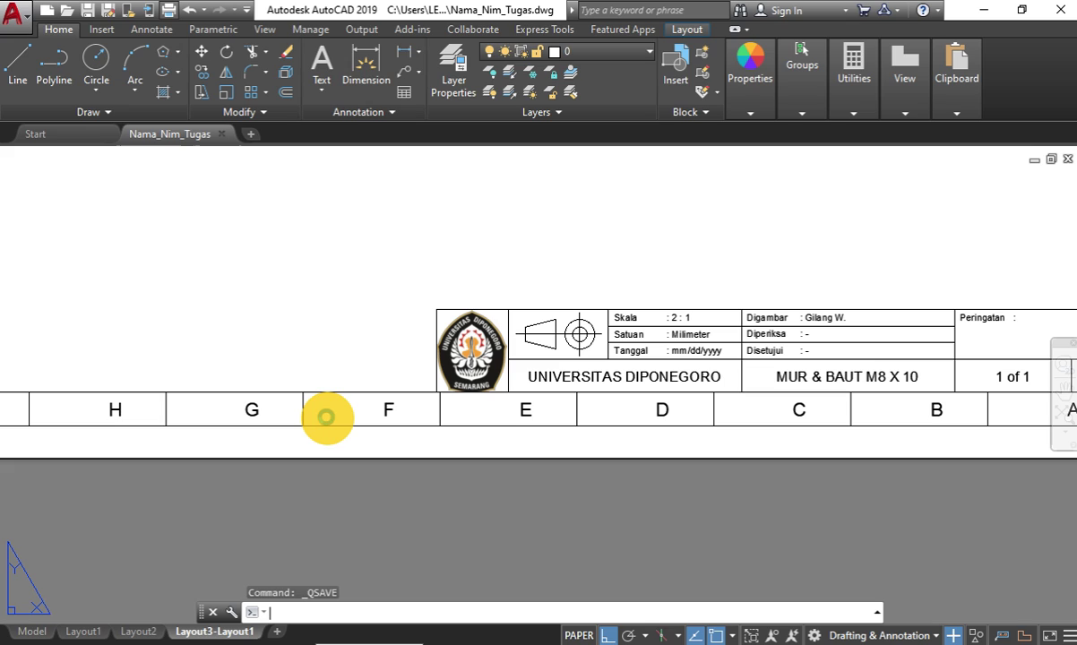
Preview the layout plot and zoom in on the title block.
key("ctrl+p")
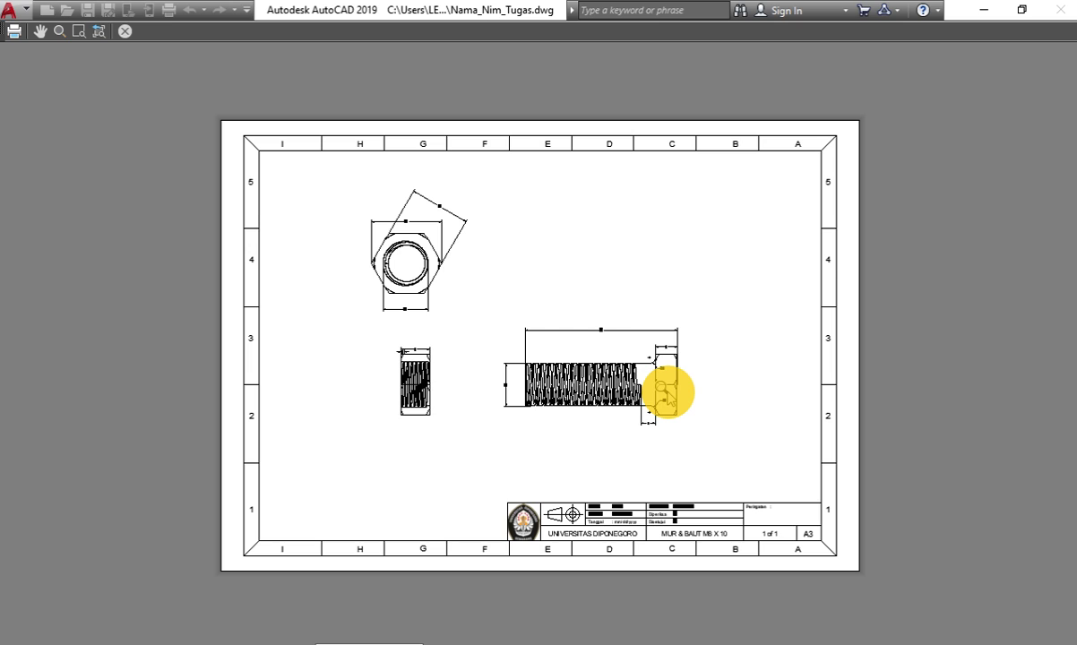
right_click(555, 273)
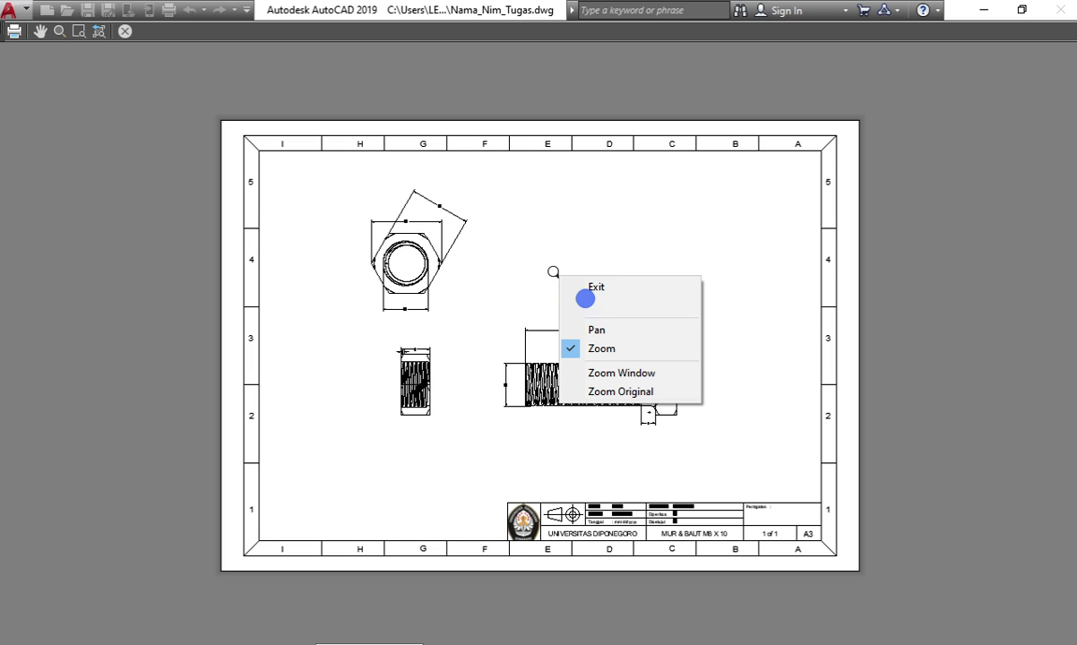
left_click(585, 299)
scroll(502, 359, "up", 3)
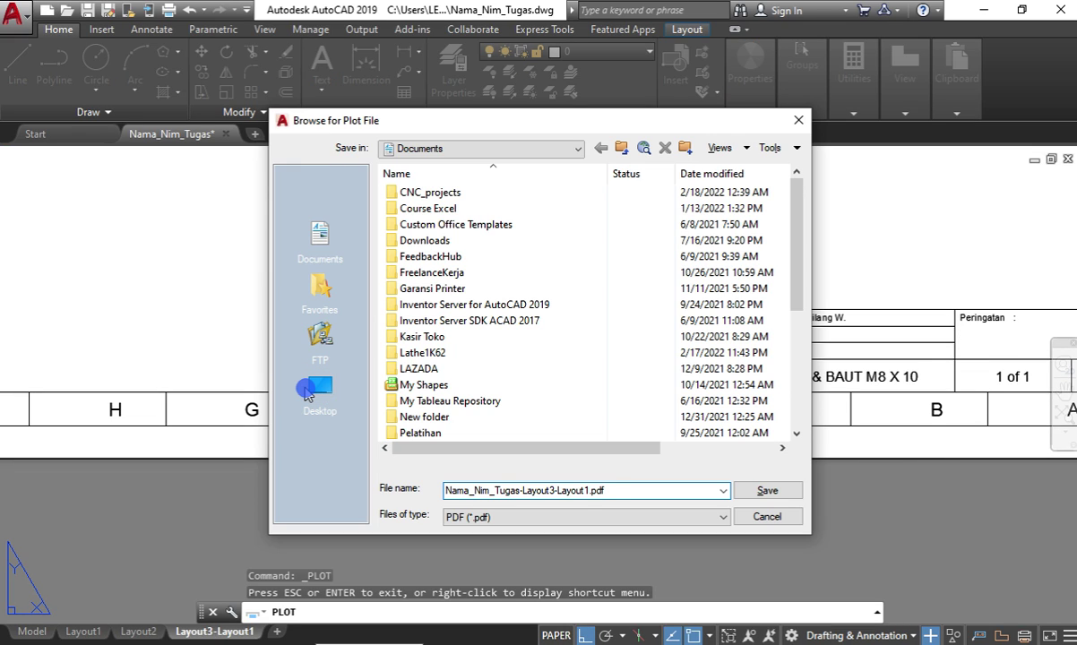
Target the plot file to Desktop > CAD, renamed Nama_Nim_Tugas 1.pdf.
left_click(309, 389)
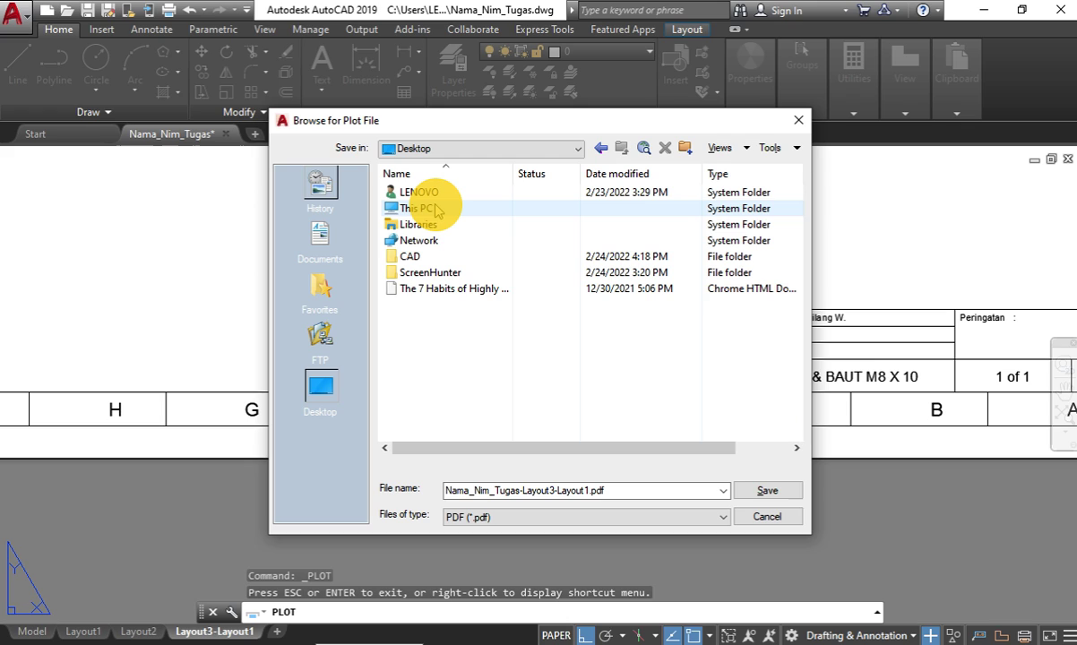
double_click(409, 256)
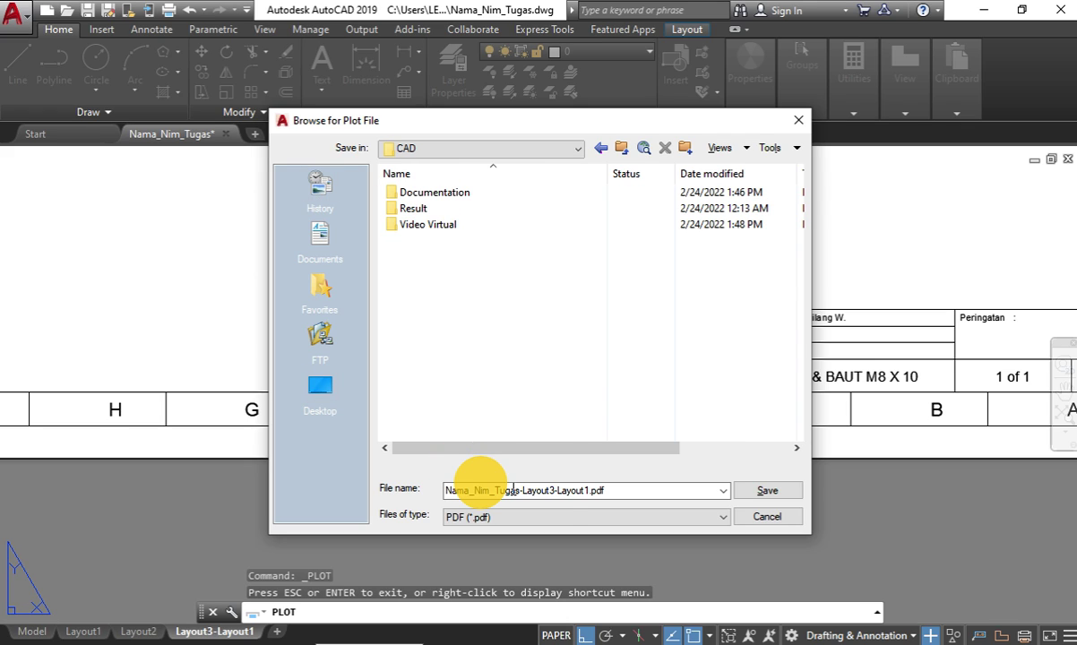
left_click(542, 490)
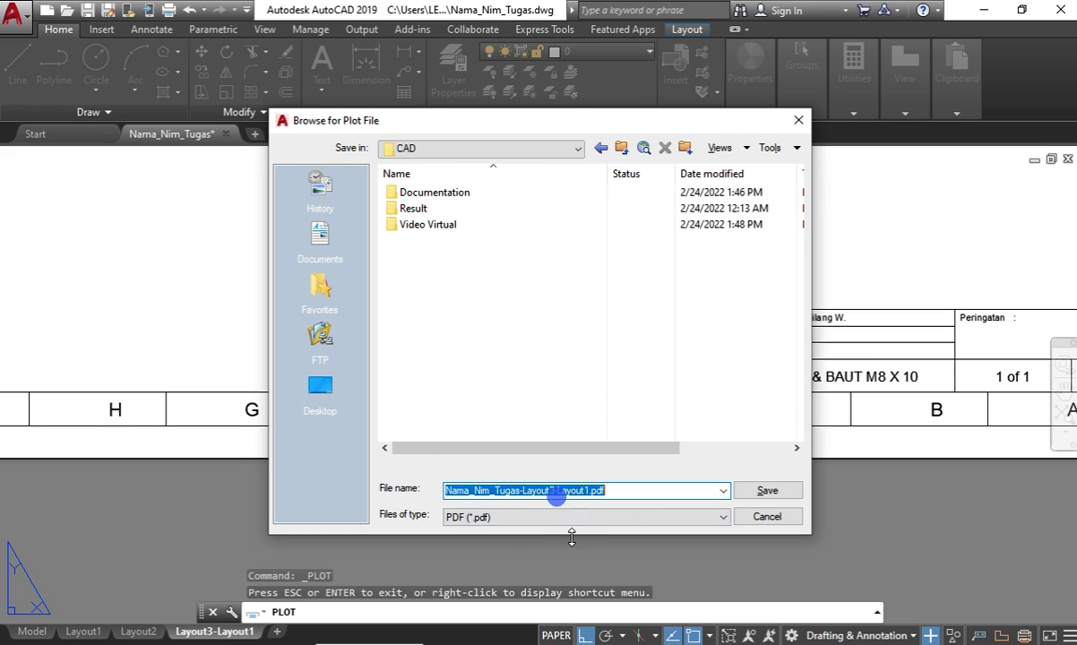
left_click(553, 498)
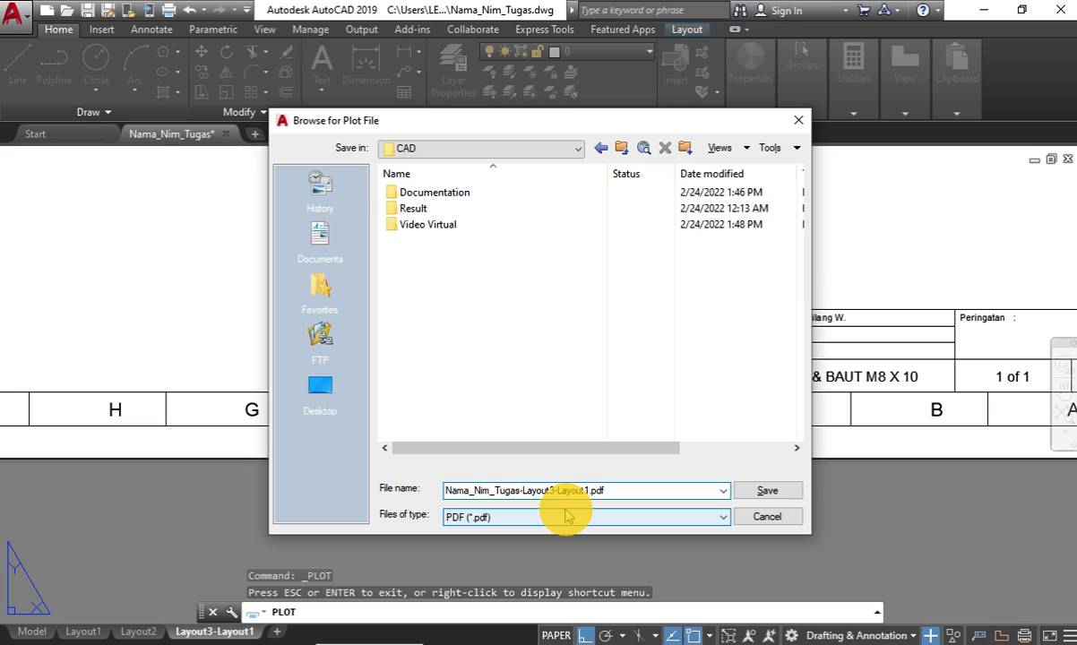
key("BackSpace")
key("BackSpace")
key("BackSpace")
key("BackSpace")
key("BackSpace")
key("BackSpace")
key("BackSpace")
key("Delete")
key("Delete")
key("Delete")
key("Delete")
key("Delete")
key("Delete")
key("Delete")
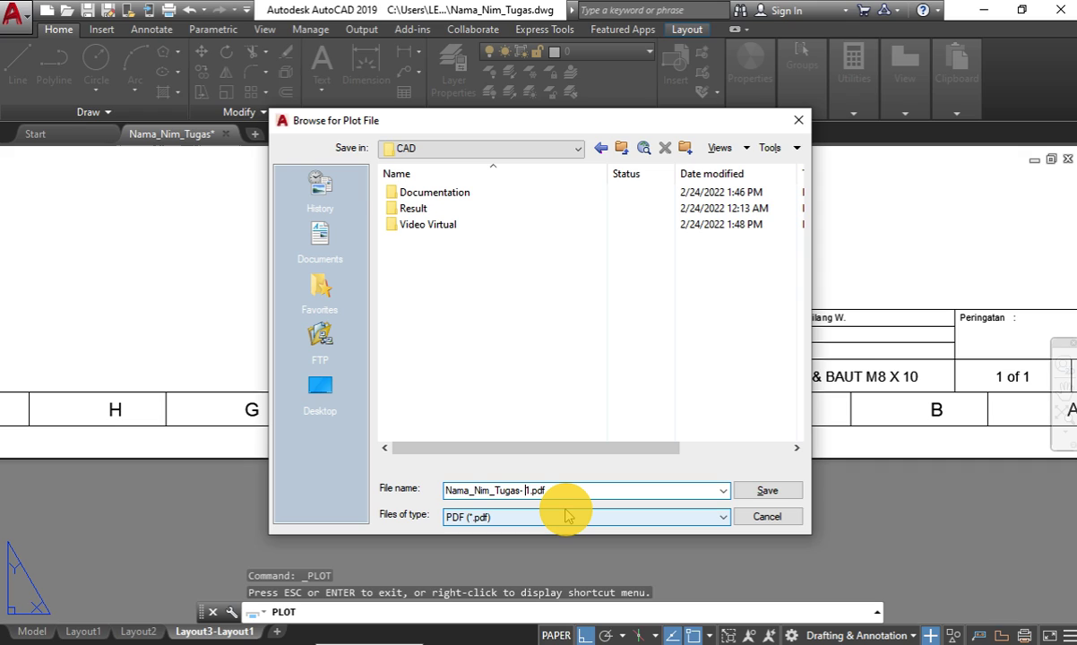
key("BackSpace")
key("BackSpace")
Save Nama_Nim_Tugas 1.pdf and scroll through the plotted A3 sheet in Chrome.
left_click(752, 495)
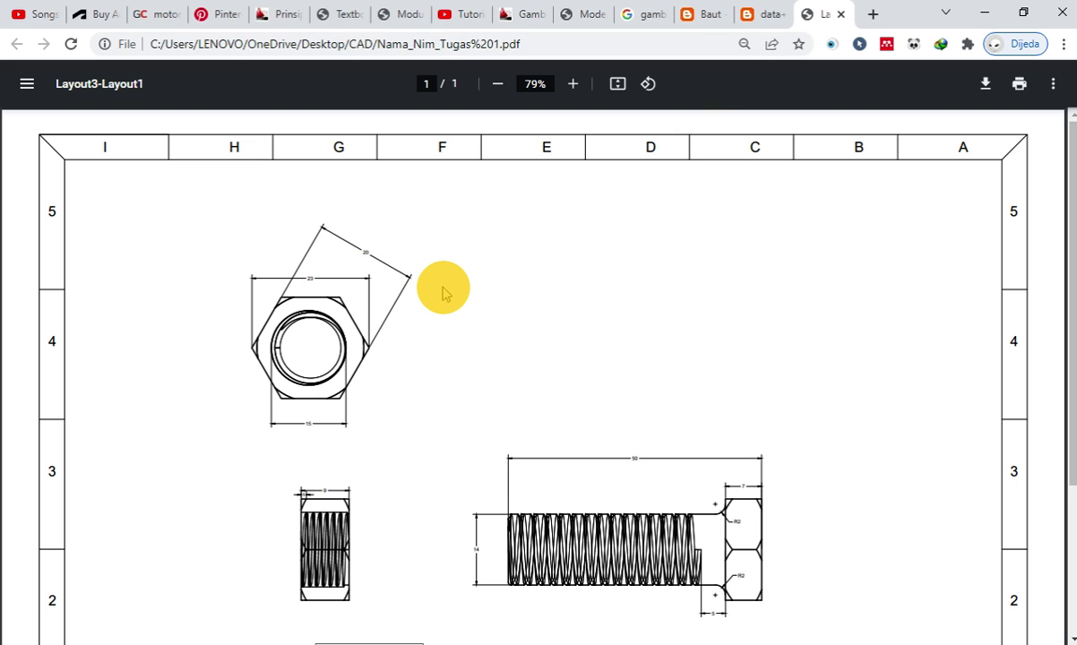
scroll(439, 291, "down", 2)
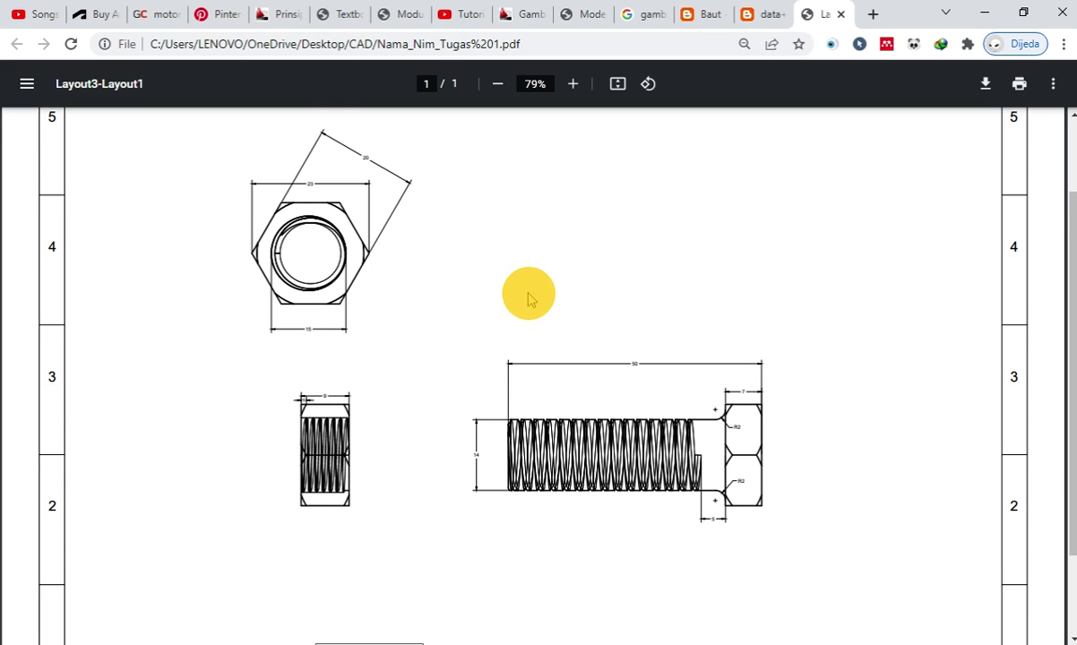
scroll(528, 298, "down", 2)
scroll(521, 300, "down", 1)
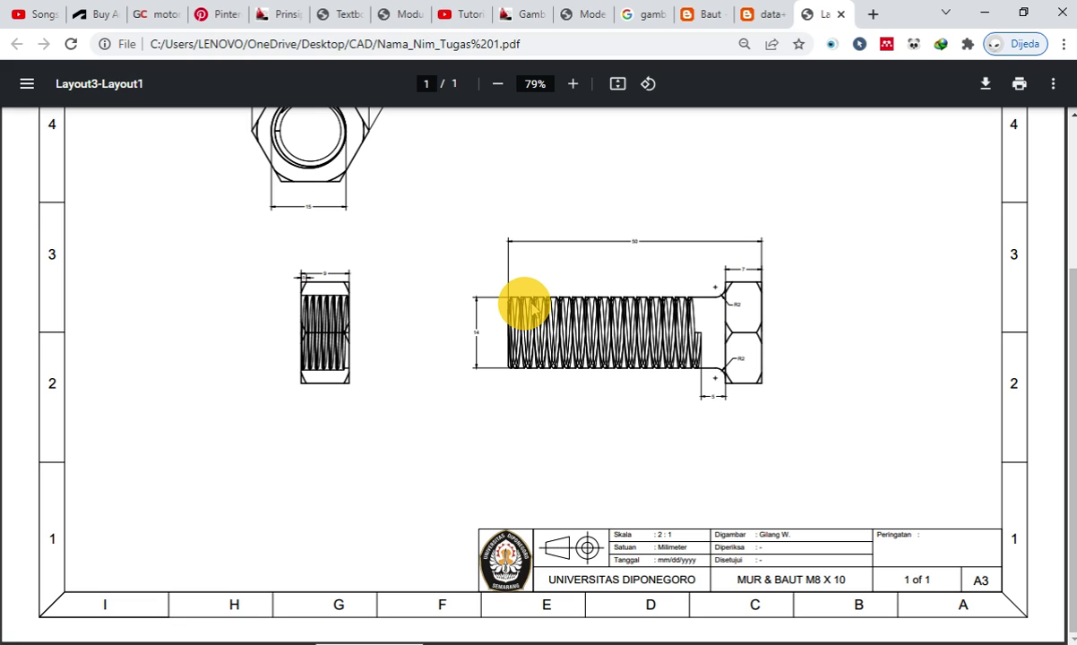
scroll(526, 309, "down", 2, "ctrl")
scroll(532, 320, "down", 1, "ctrl")
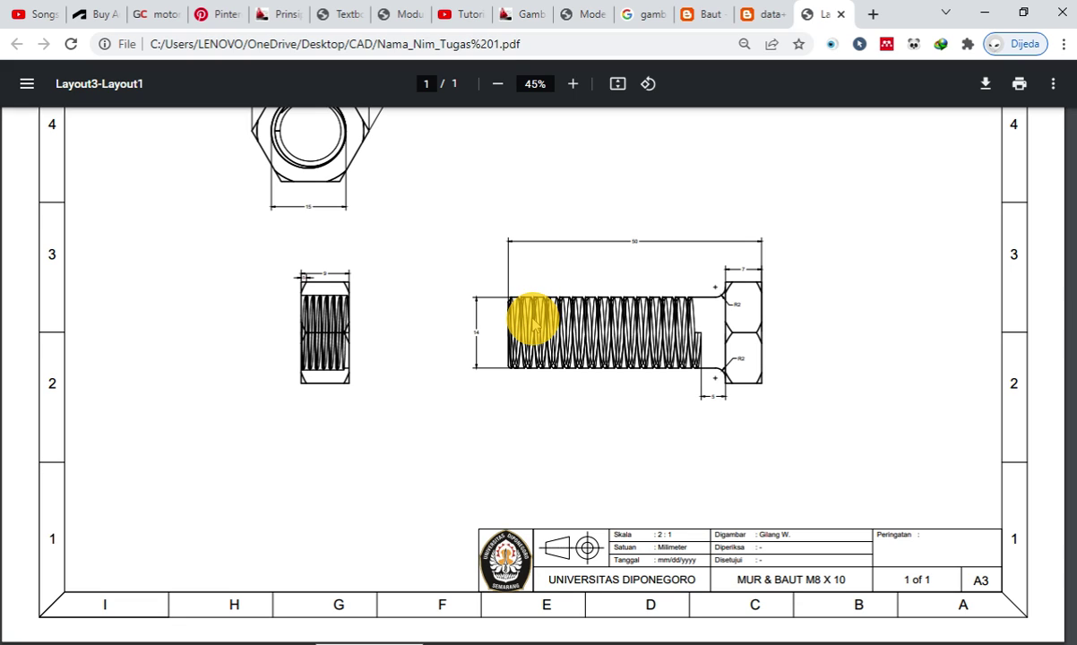
scroll(530, 321, "down", 1, "ctrl")
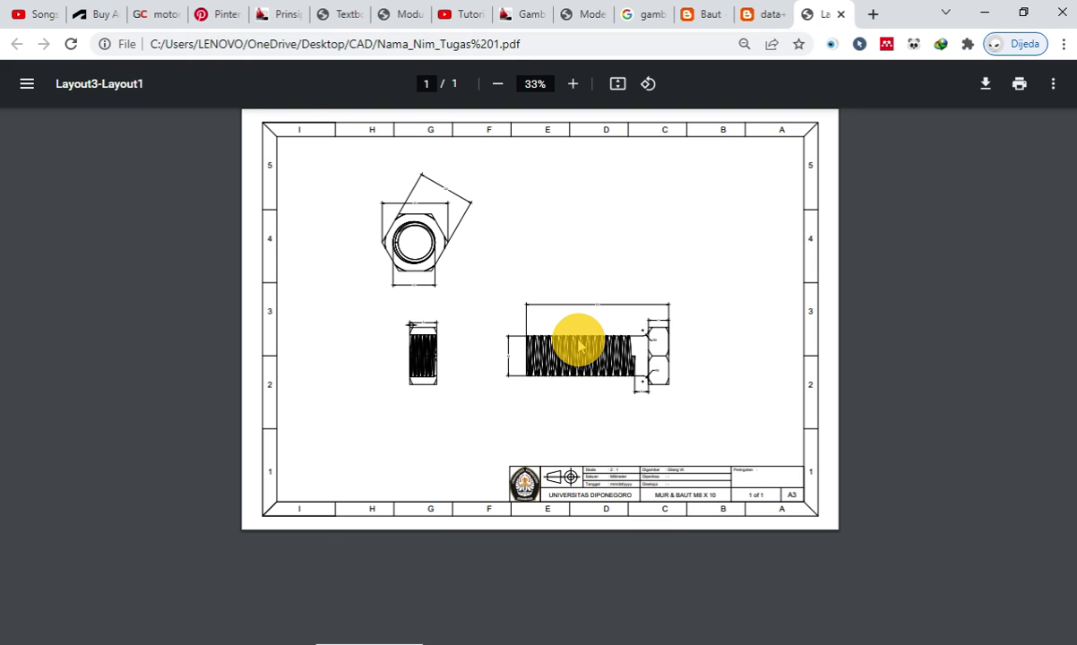